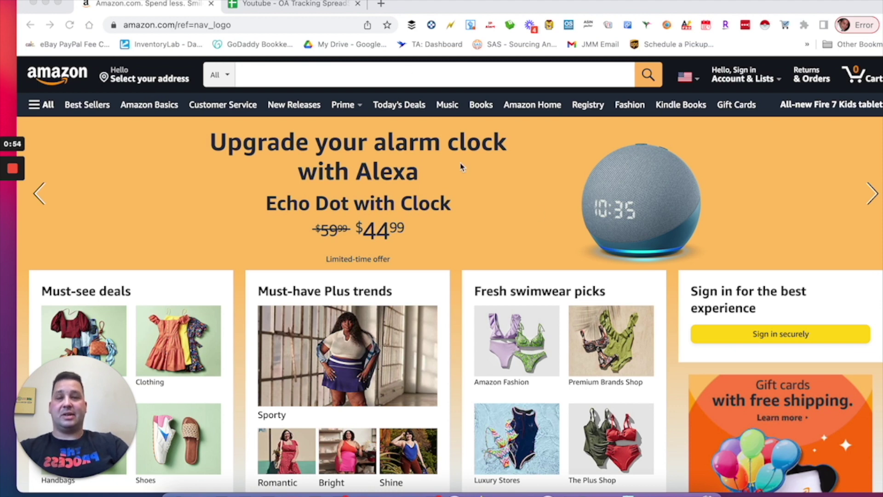
# Look over the column headings in the Youtube - OA Tracking SpreadSheet and return to the Amazon home page
pyautogui.scroll(-1, 388, 261)
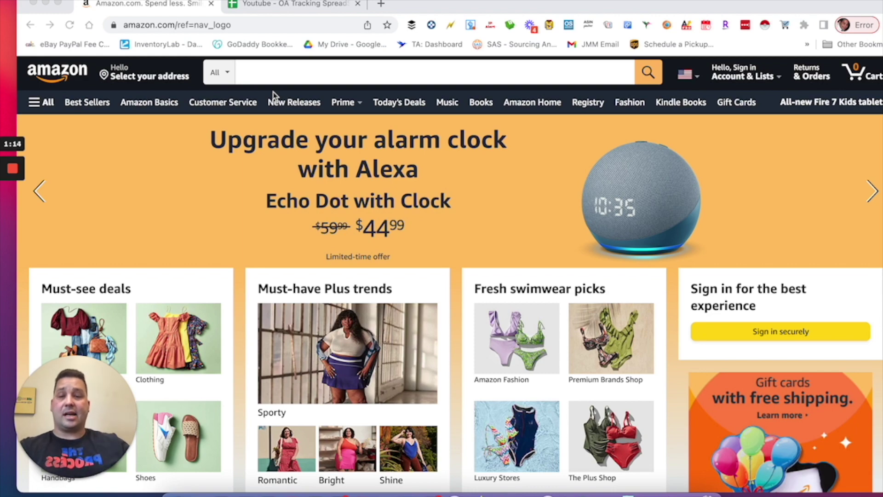
pyautogui.click(262, 9)
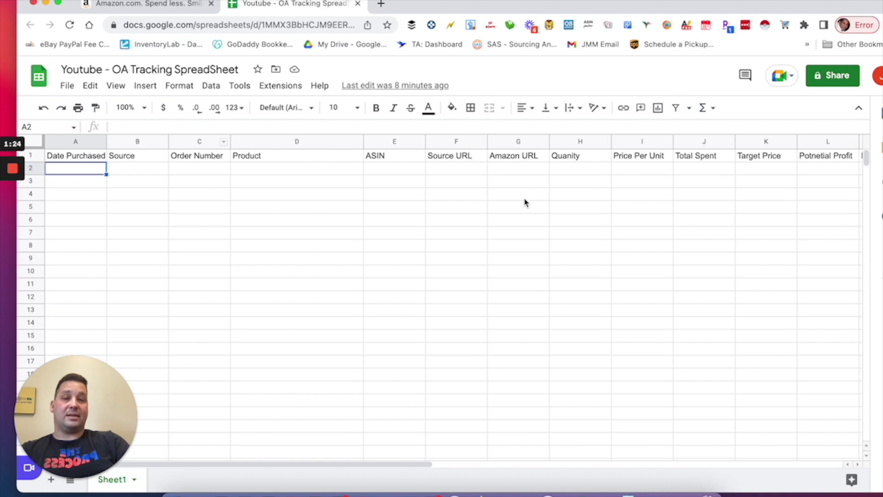
pyautogui.moveTo(374, 465); pyautogui.dragTo(276, 441)
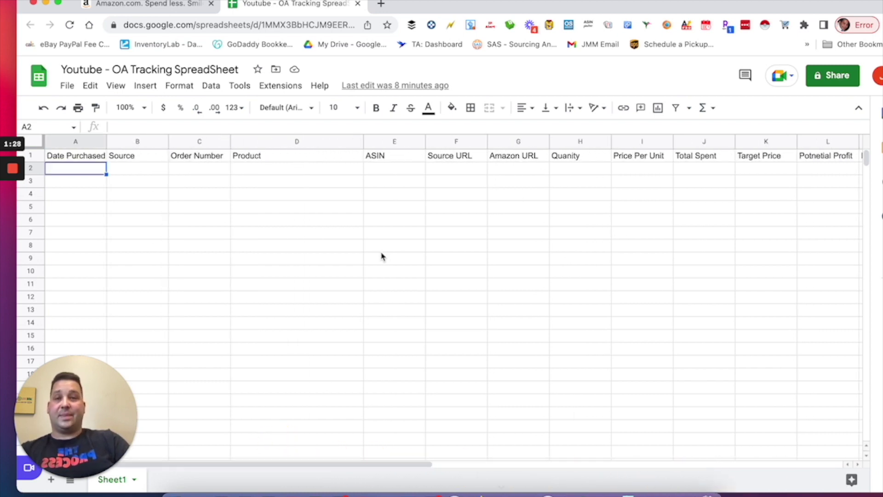
pyautogui.click(131, 6)
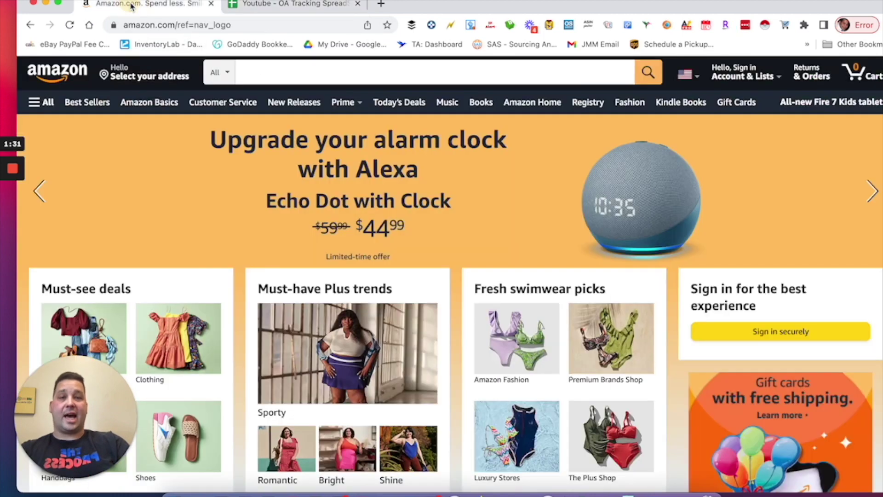
# Search Amazon for "equate" and choose the suggested search "equate stool softener"
pyautogui.click(263, 69)
pyautogui.write('equate')
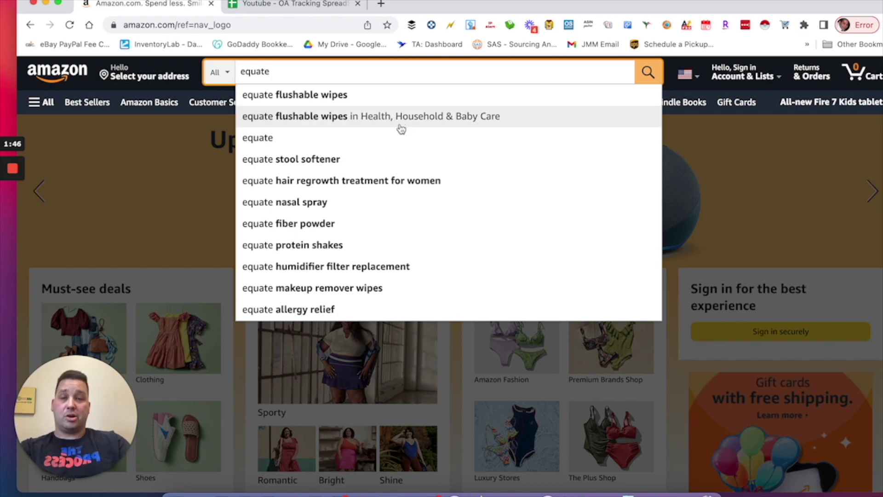
pyautogui.scroll(-5, 404, 183)
pyautogui.scroll(5, 426, 205)
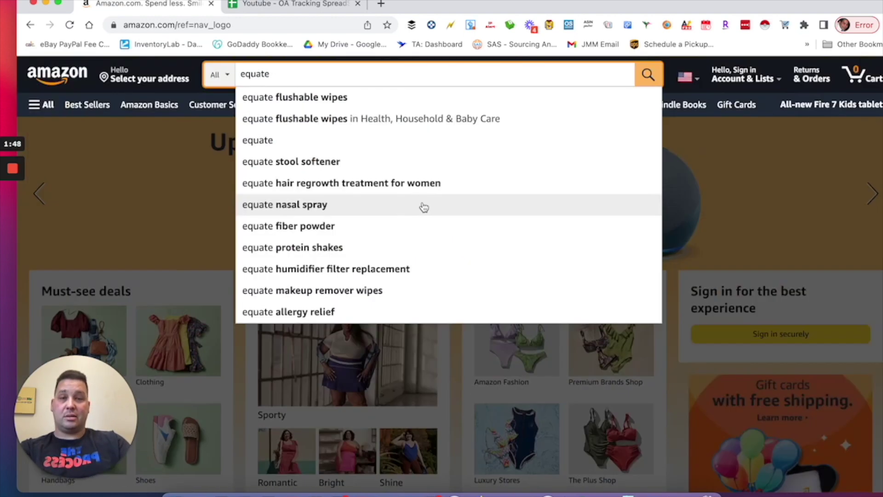
pyautogui.click(306, 164)
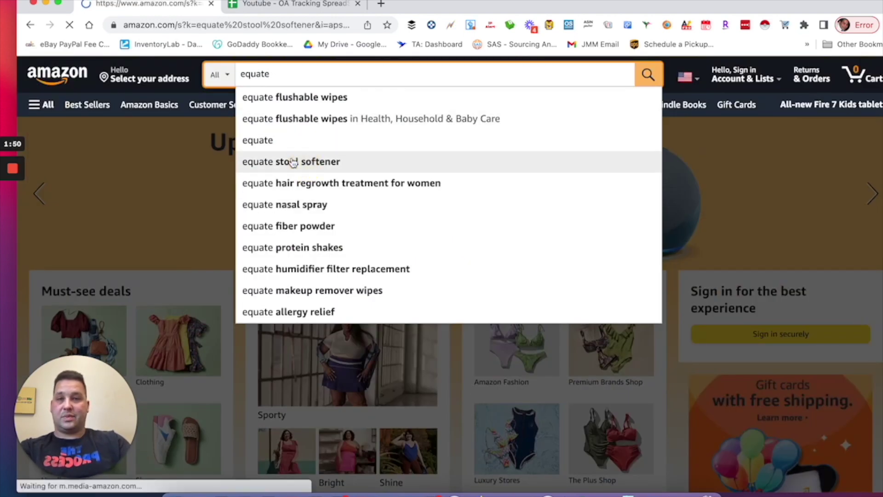
# Browse the stool softener search results down to the Equate listings, checking their prices, sales ranks and seller information
pyautogui.scroll(-4, 363, 314)
pyautogui.scroll(-1, 362, 313)
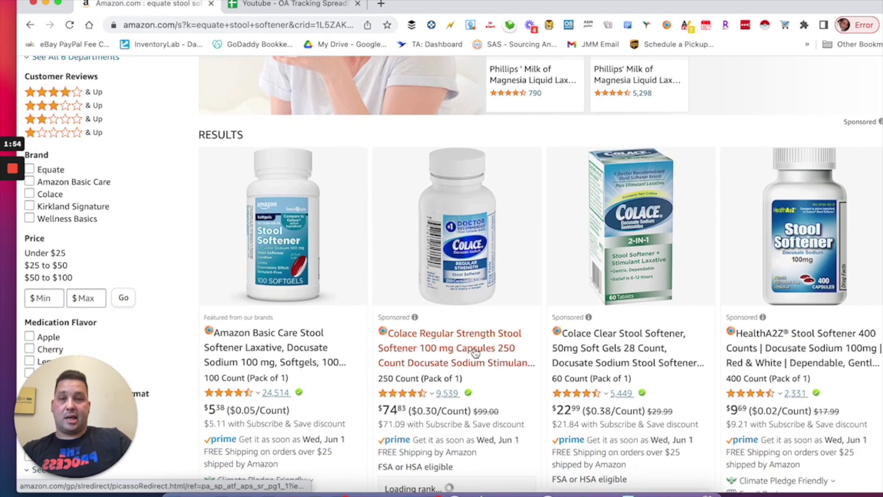
pyautogui.moveTo(276, 293)
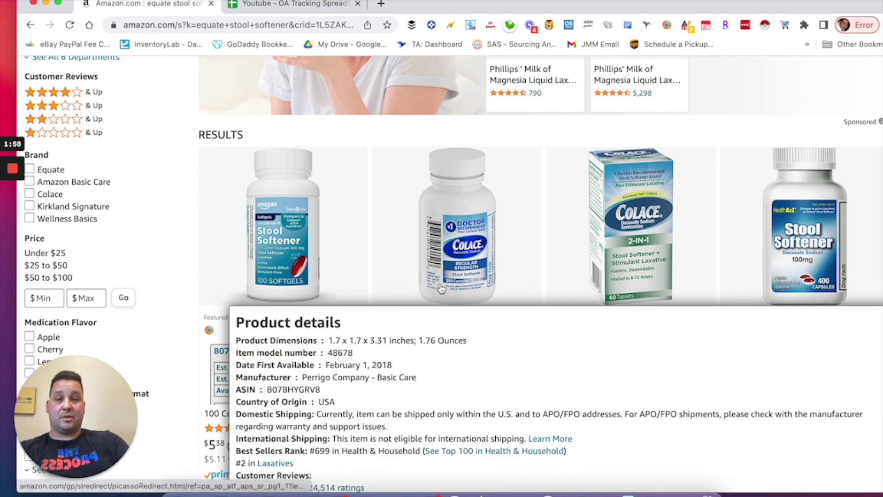
pyautogui.scroll(-10, 525, 363)
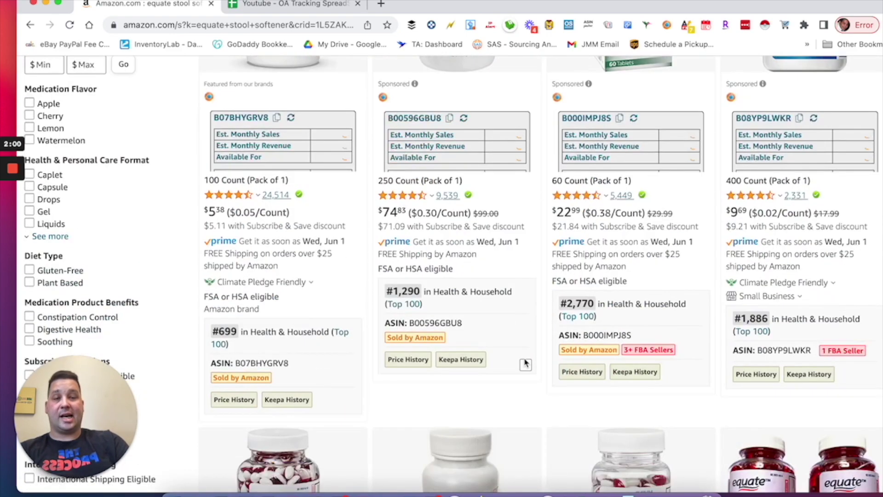
pyautogui.scroll(-2, 532, 375)
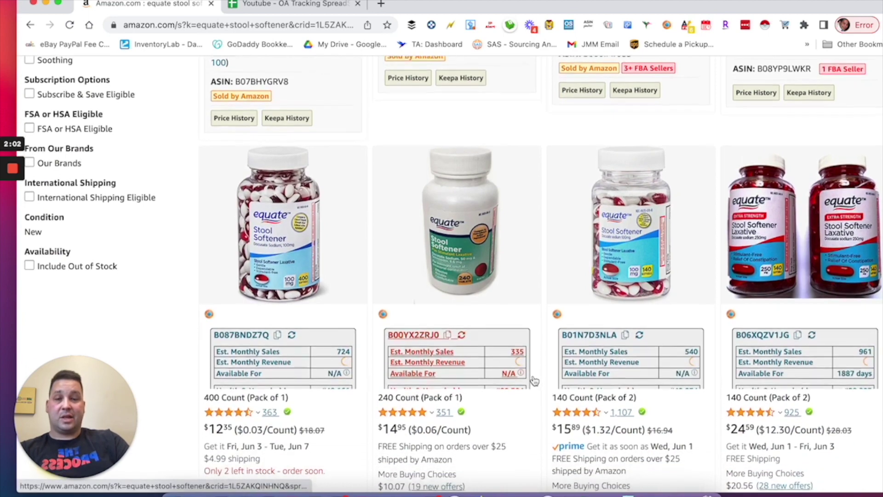
pyautogui.moveTo(272, 184)
pyautogui.scroll(-5, 276, 193)
pyautogui.scroll(3, 460, 147)
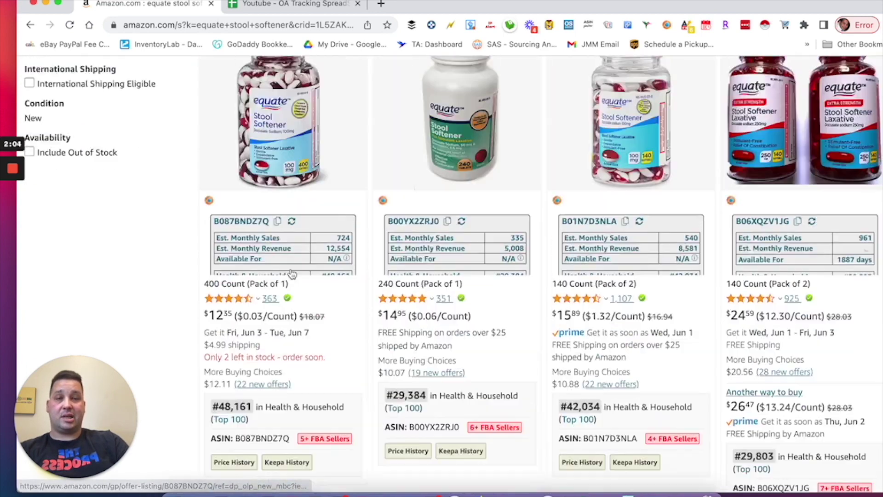
# Examine the product details, price history and sales rank of the Equate 240-count and neighbouring stool softener listings
pyautogui.moveTo(468, 140)
pyautogui.moveTo(258, 118)
pyautogui.moveTo(468, 115)
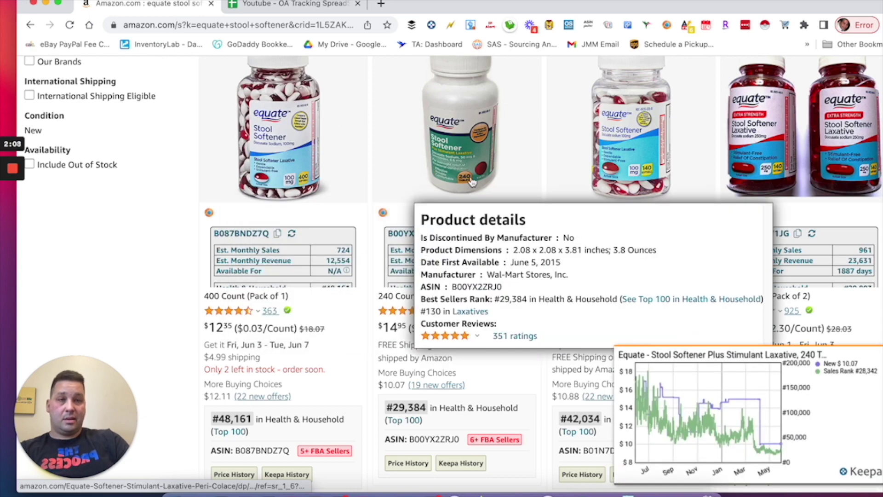
pyautogui.scroll(-2, 524, 429)
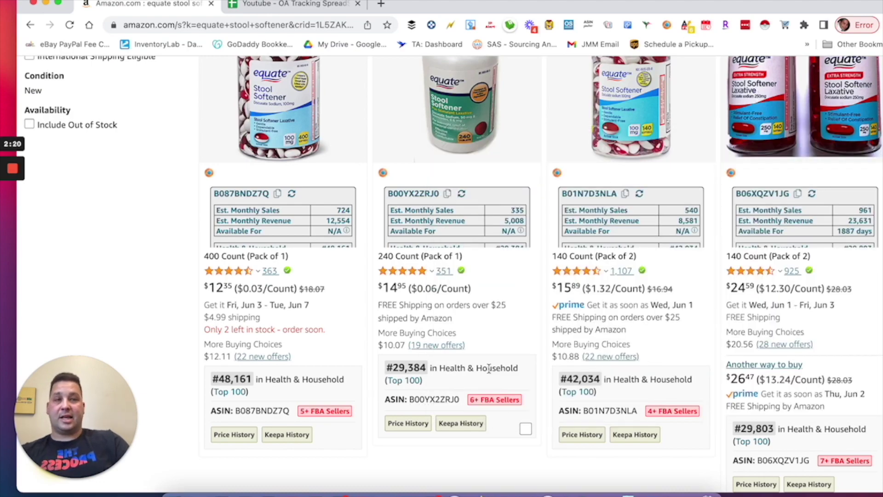
pyautogui.scroll(3, 488, 370)
pyautogui.scroll(-9, 495, 350)
pyautogui.scroll(6, 504, 330)
pyautogui.scroll(3, 504, 330)
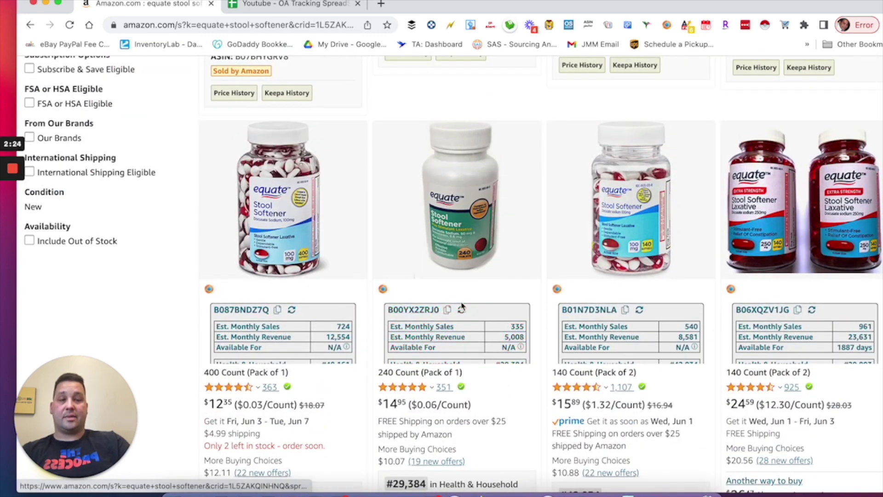
# Open the product page of the Equate Stool Softener 100 mg, 140 count (Pack of 2)
pyautogui.scroll(-4, 529, 334)
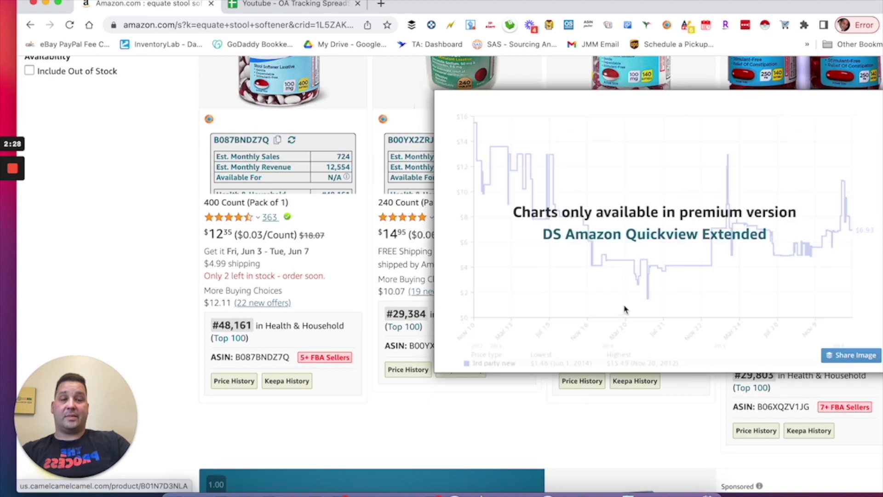
pyautogui.scroll(3, 405, 349)
pyautogui.click(643, 133)
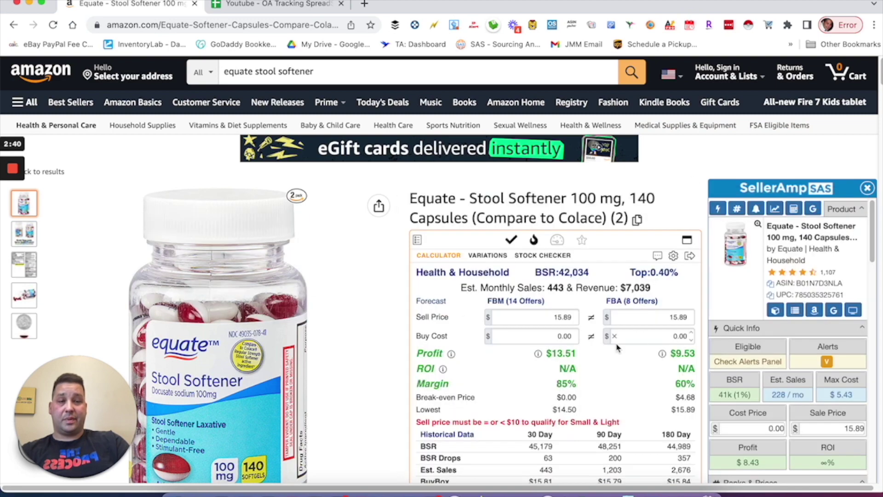
# Review the stool softener's product images, price and package quantity options on its listing
pyautogui.scroll(-5, 498, 336)
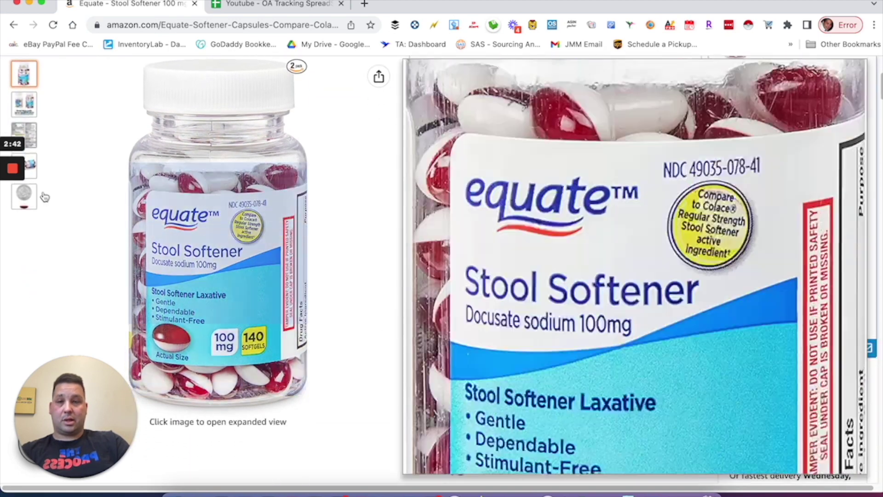
pyautogui.moveTo(12, 193)
pyautogui.click(7, 218)
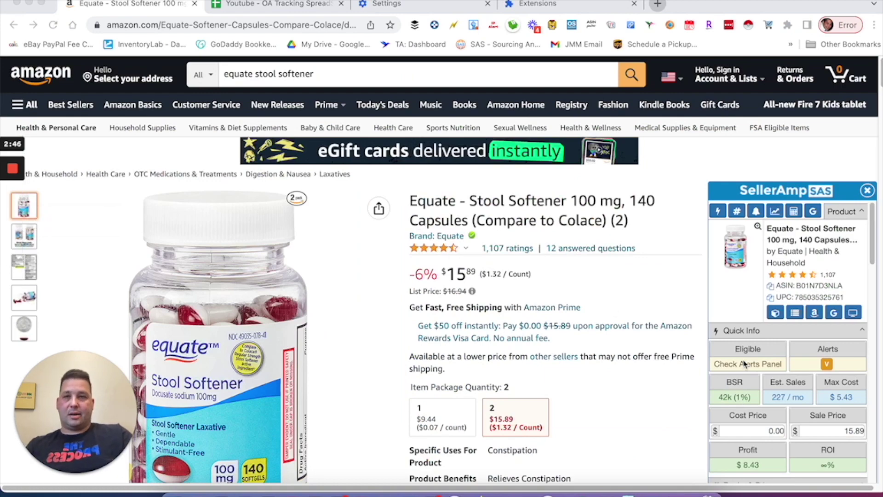
pyautogui.scroll(-5, 688, 273)
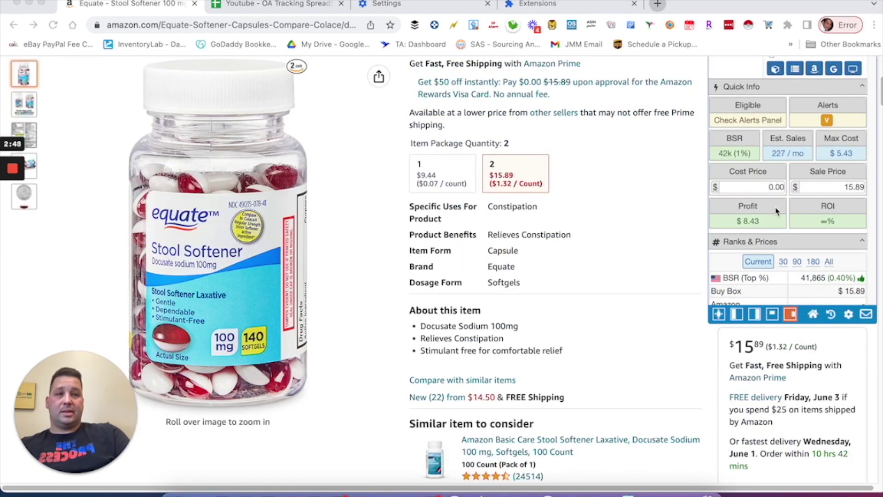
pyautogui.scroll(5, 773, 208)
pyautogui.scroll(-3, 775, 239)
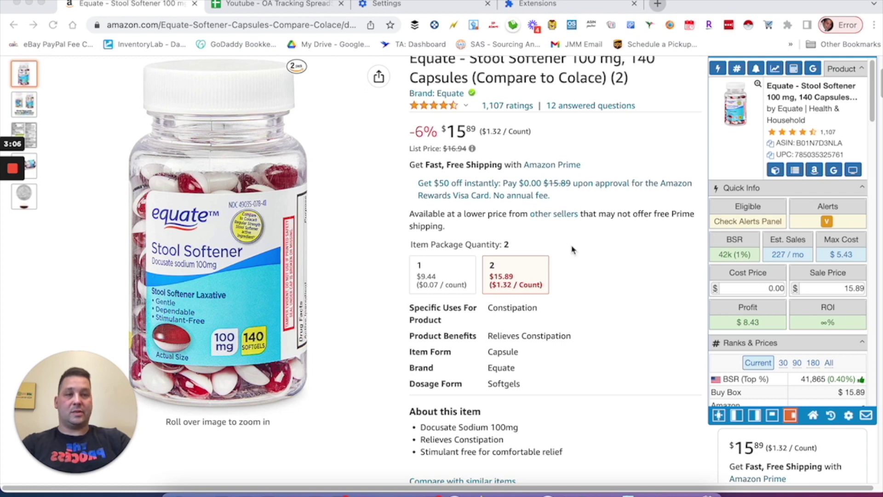
# Review the SellerAmp quick info and show the 30-day averages under Ranks & Prices
pyautogui.scroll(-1, 848, 211)
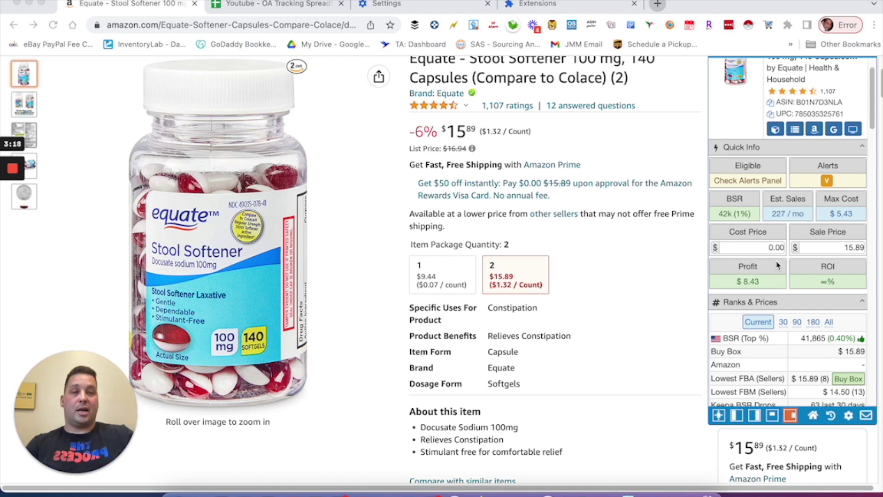
pyautogui.scroll(-3, 788, 240)
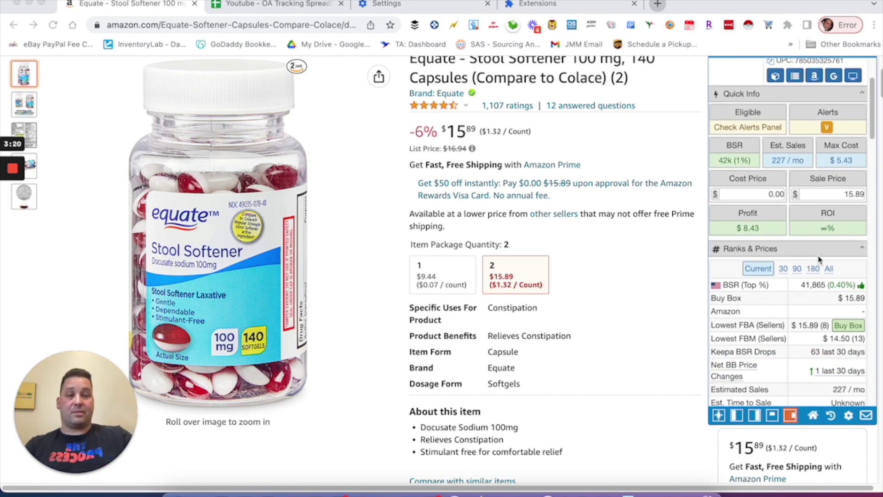
pyautogui.scroll(-5, 788, 239)
pyautogui.scroll(4, 788, 239)
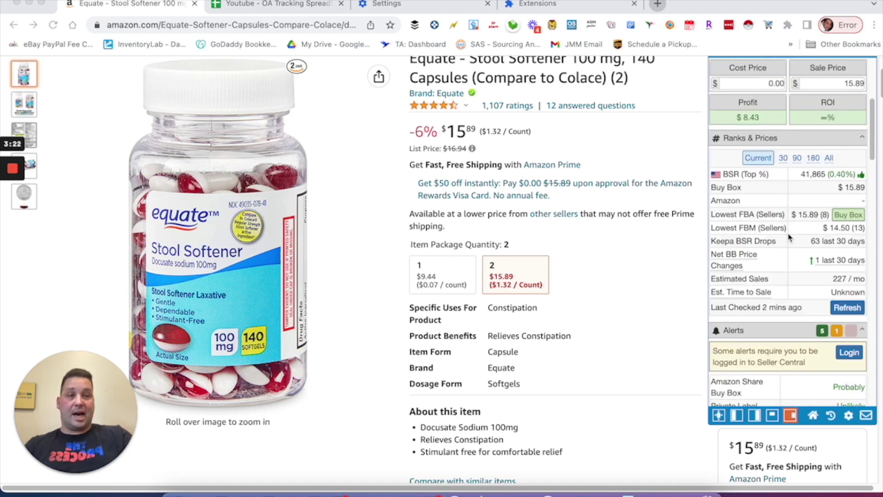
pyautogui.scroll(4, 775, 200)
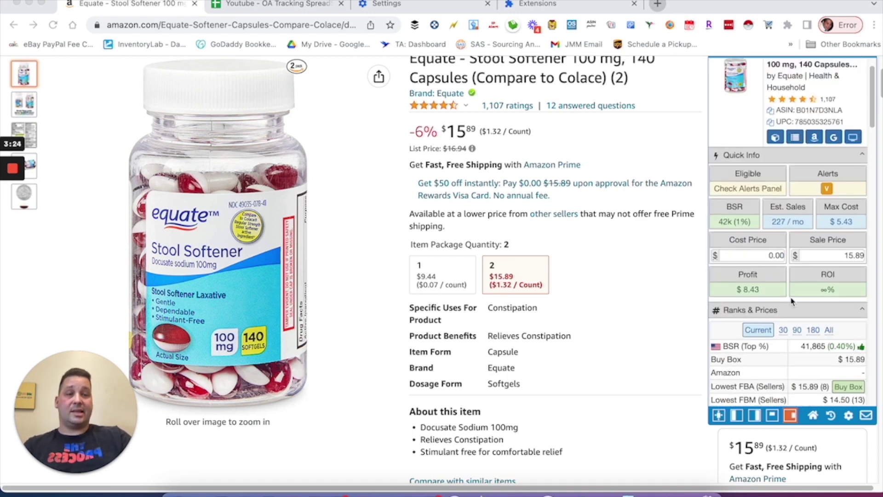
pyautogui.scroll(-1, 783, 289)
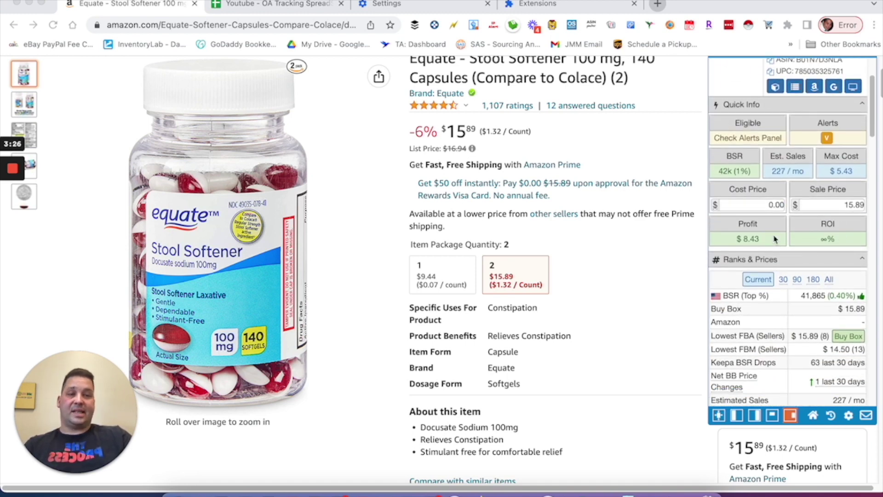
pyautogui.scroll(-2, 773, 238)
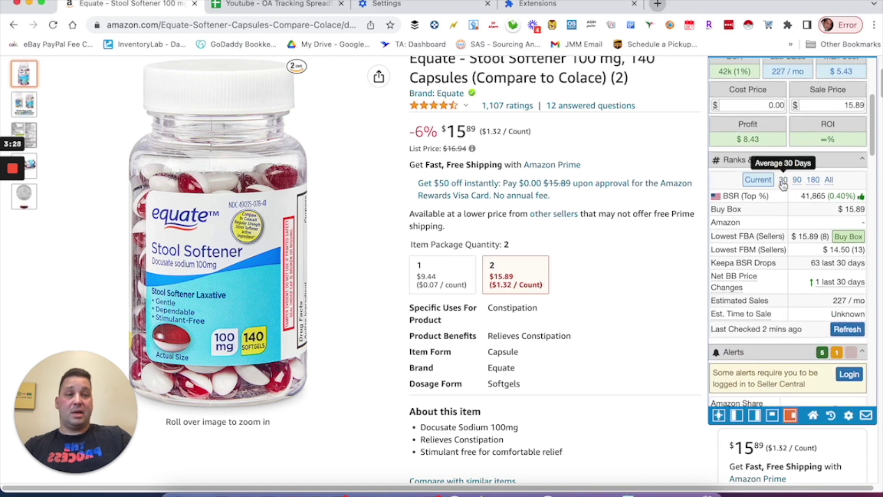
pyautogui.click(783, 181)
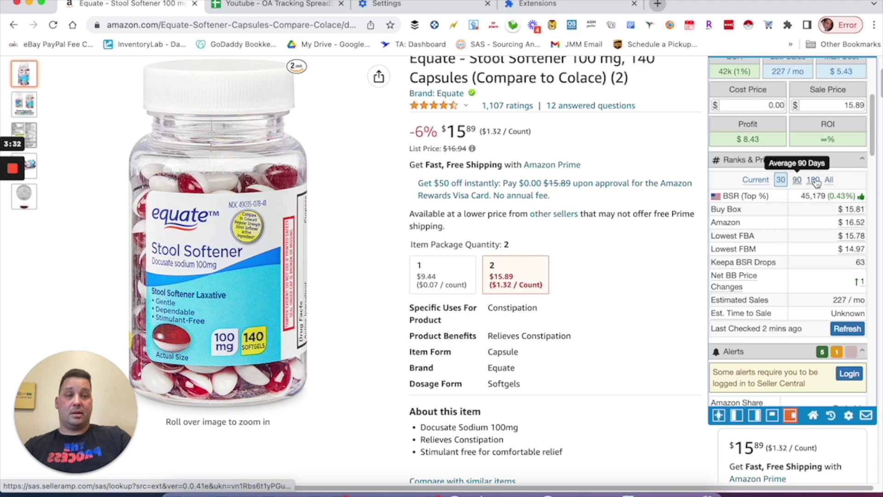
# Expand the Total Fees and Maximum Cost breakdowns in SellerAmp's Profit Calculator, examining the prep and miscellaneous fees
pyautogui.scroll(-7, 809, 276)
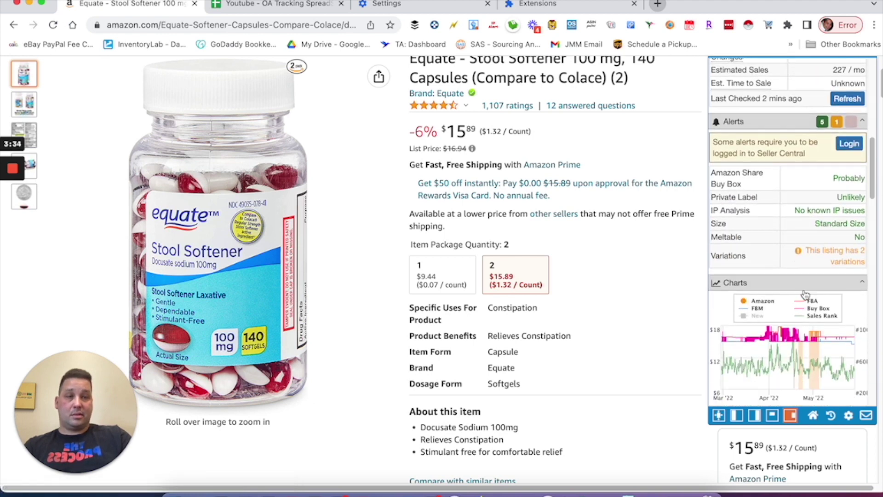
pyautogui.scroll(-10, 804, 294)
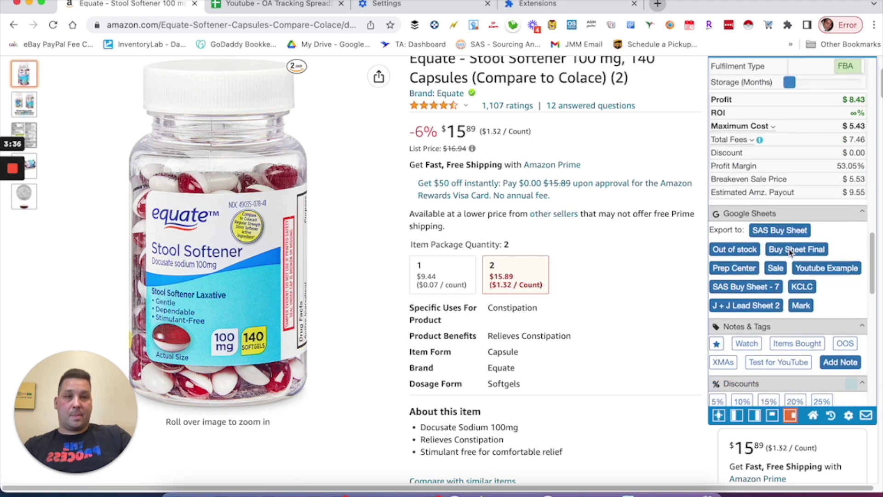
pyautogui.scroll(2, 782, 221)
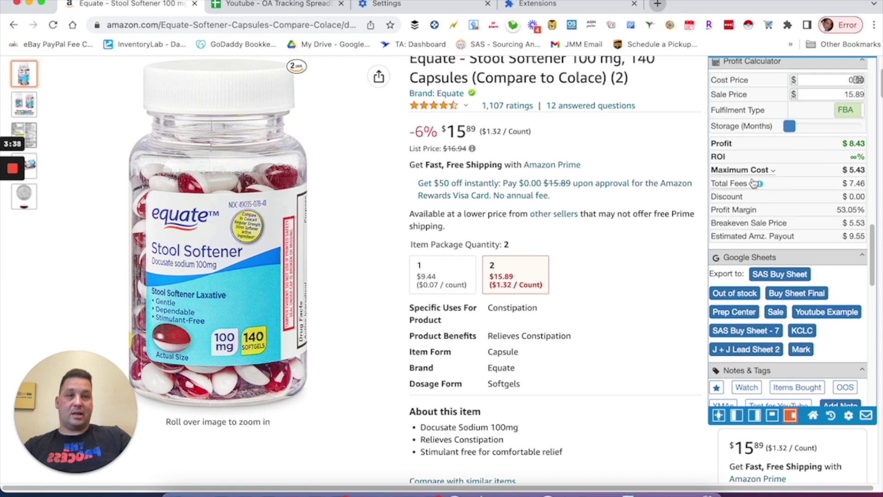
pyautogui.click(749, 184)
pyautogui.moveTo(841, 241); pyautogui.dragTo(734, 243)
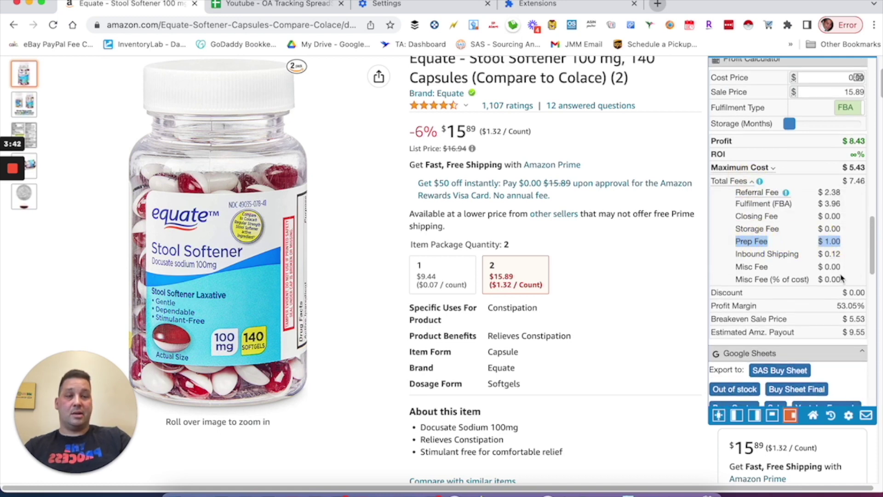
pyautogui.moveTo(830, 269); pyautogui.dragTo(743, 276)
pyautogui.click(743, 276)
pyautogui.scroll(1, 781, 249)
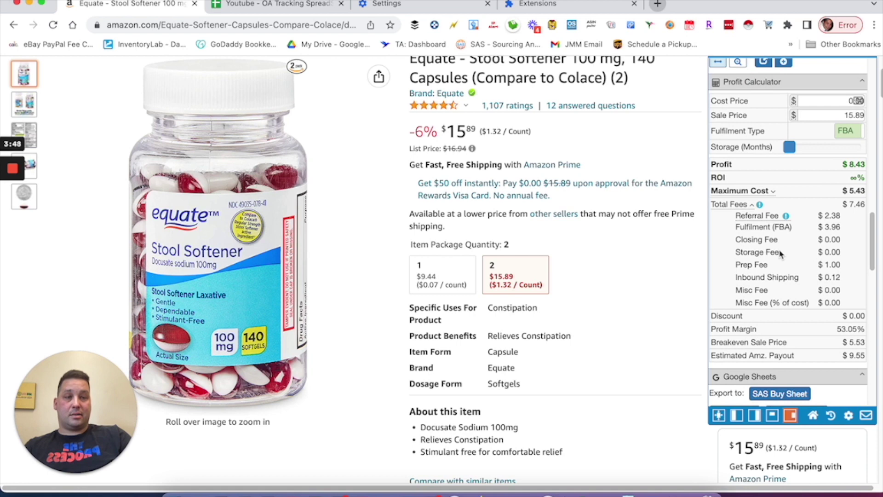
pyautogui.scroll(-1, 777, 221)
pyautogui.click(764, 180)
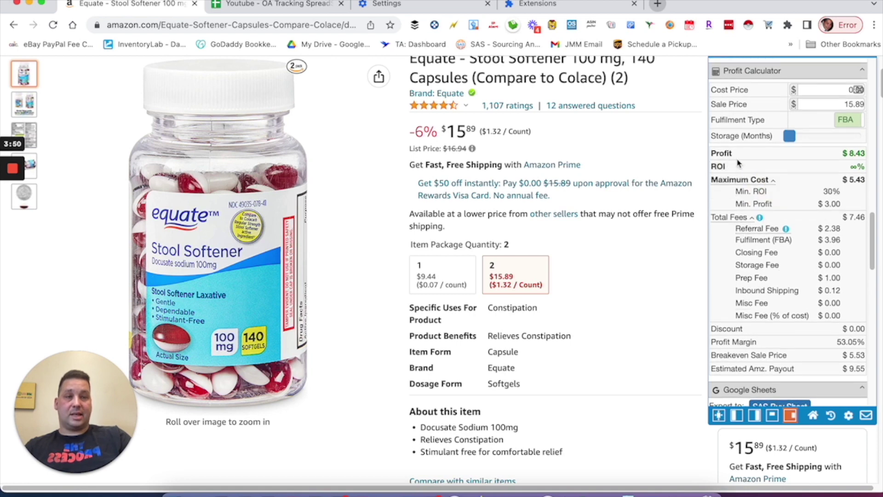
pyautogui.scroll(-3, 834, 263)
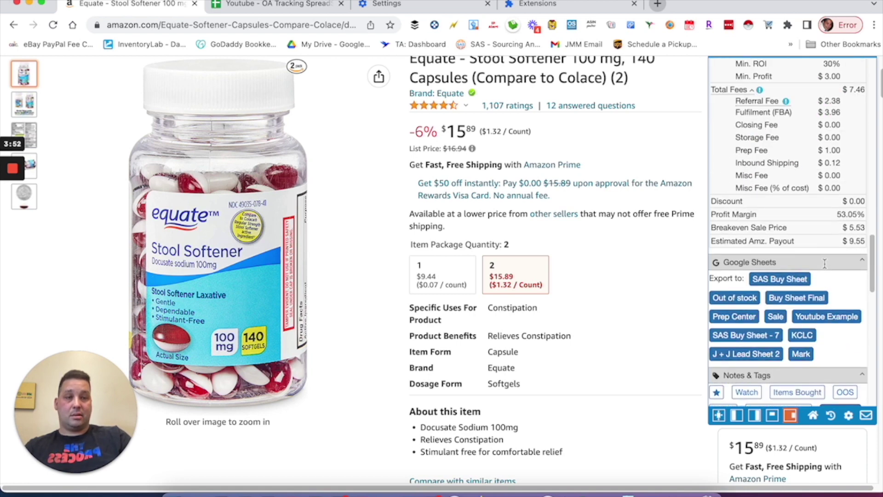
# Review SellerAmp's fee breakdown, Google Sheets export options, Notes & Tags, Discounts and quick info for the stool softener
pyautogui.scroll(4, 822, 264)
pyautogui.click(821, 244)
pyautogui.scroll(-5, 823, 263)
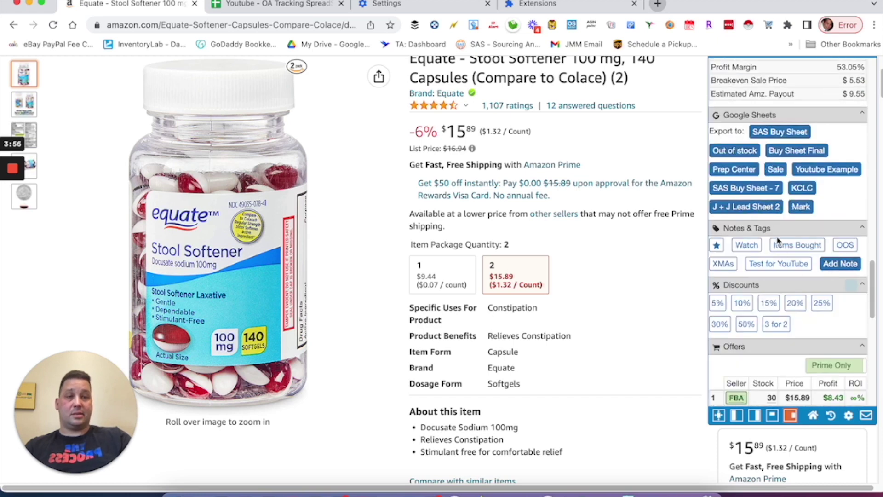
pyautogui.scroll(10, 748, 147)
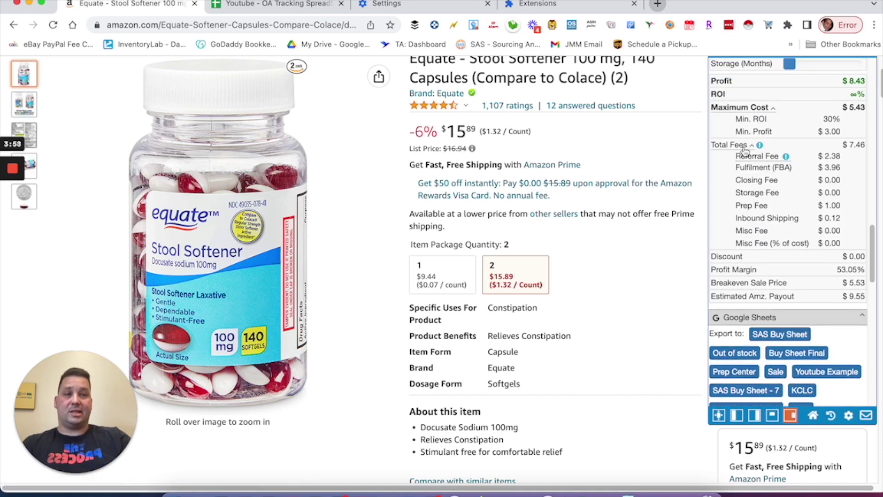
pyautogui.scroll(6, 754, 150)
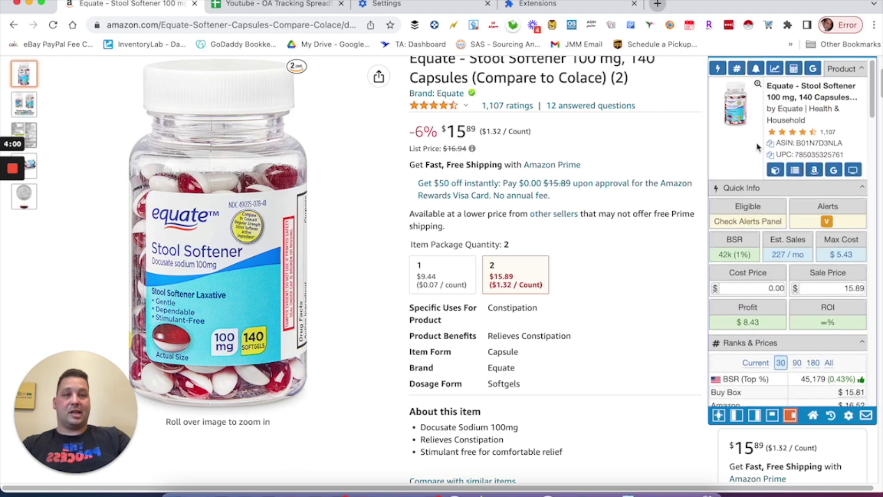
pyautogui.scroll(3, 579, 116)
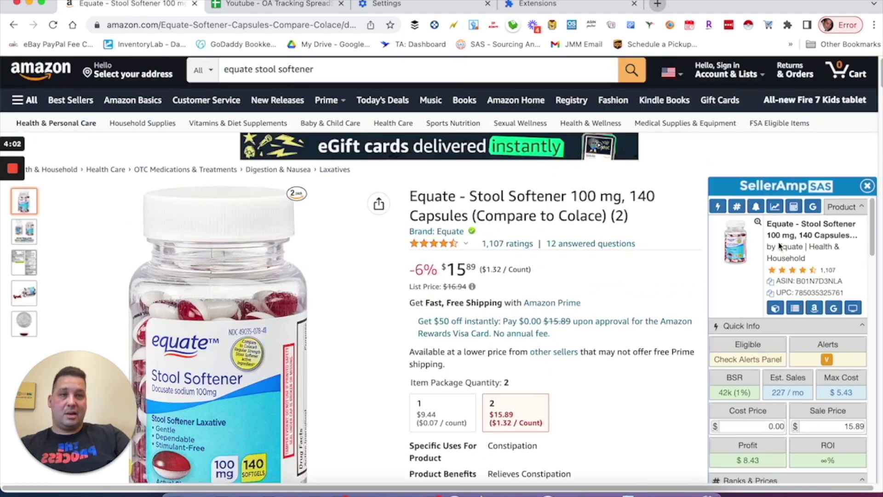
# Close SellerAmp and examine the Keepa price, sales rank and offer count history on the stool softener listing
pyautogui.click(868, 191)
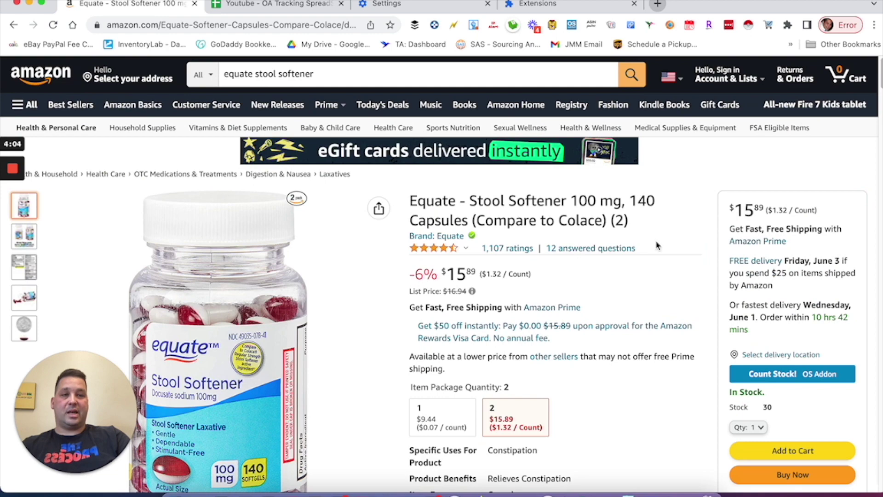
pyautogui.scroll(-5, 658, 246)
pyautogui.scroll(4, 658, 246)
pyautogui.scroll(-10, 653, 244)
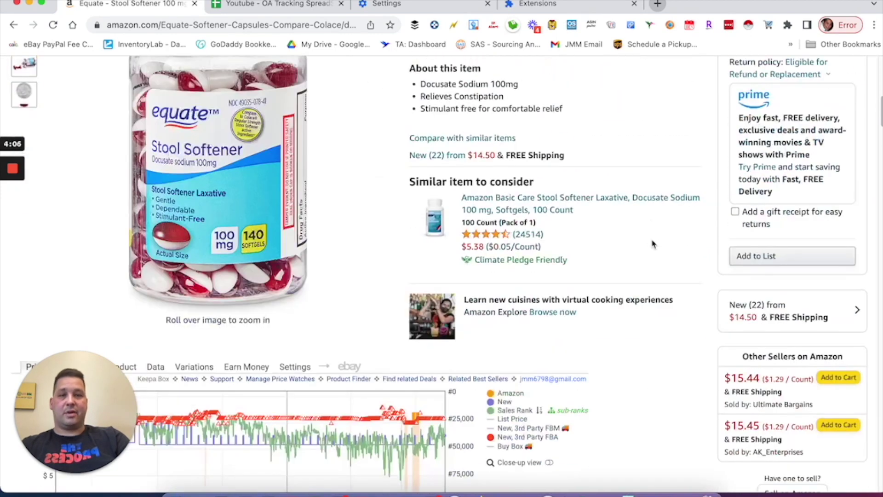
pyautogui.scroll(-3, 406, 271)
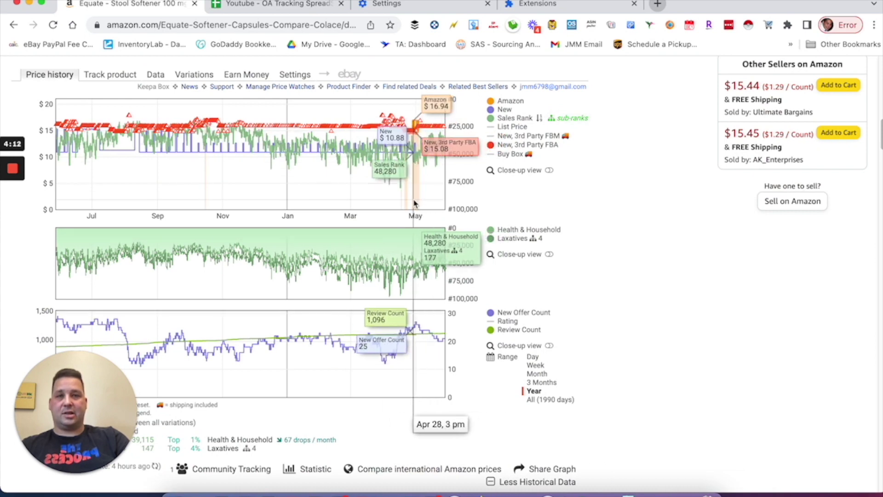
pyautogui.scroll(-1, 368, 157)
pyautogui.scroll(1, 358, 149)
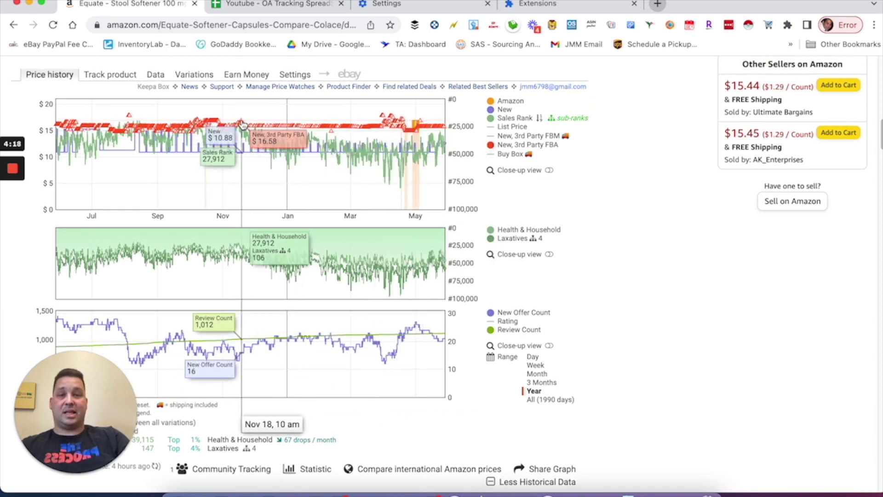
# Inspect the offer details of three third-party FBA sellers on the Keepa price history chart, closing each one
pyautogui.click(296, 135)
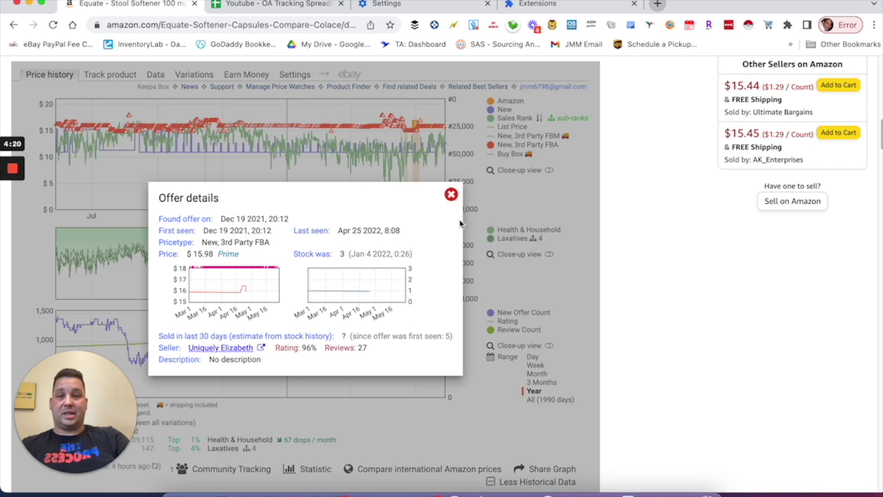
pyautogui.click(455, 201)
pyautogui.click(443, 134)
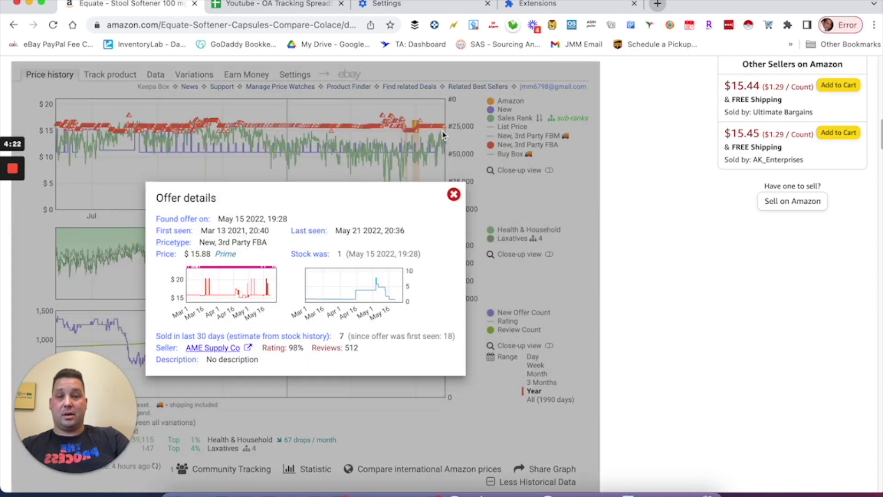
pyautogui.click(454, 194)
pyautogui.click(365, 131)
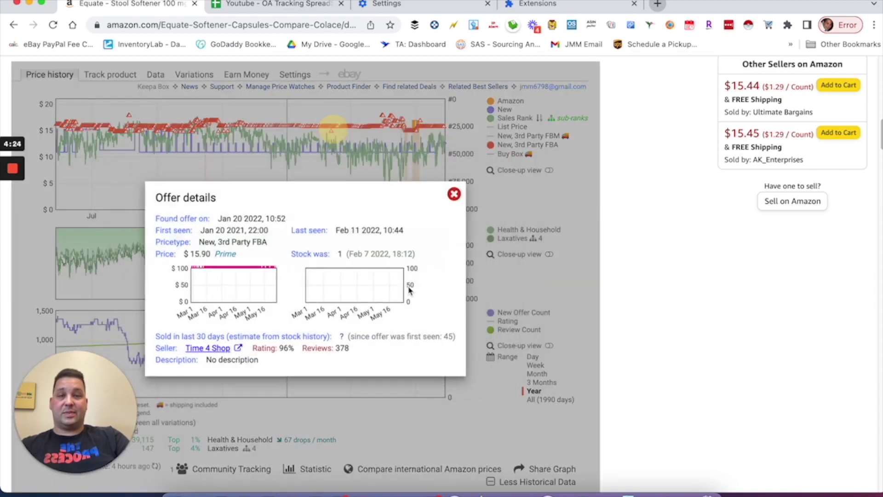
pyautogui.click(456, 196)
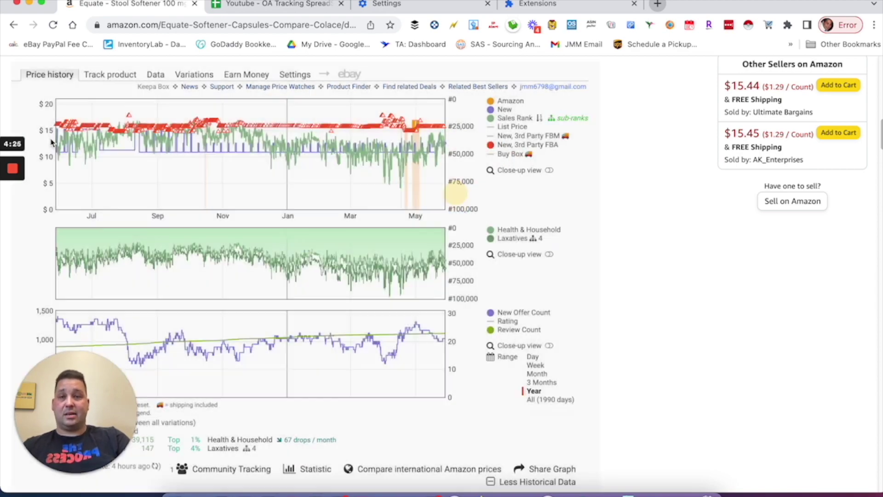
# Sort the Keepa variations by ratings and open the 140 count (Pack of 2) product page, dismissing its list of offers
pyautogui.click(195, 75)
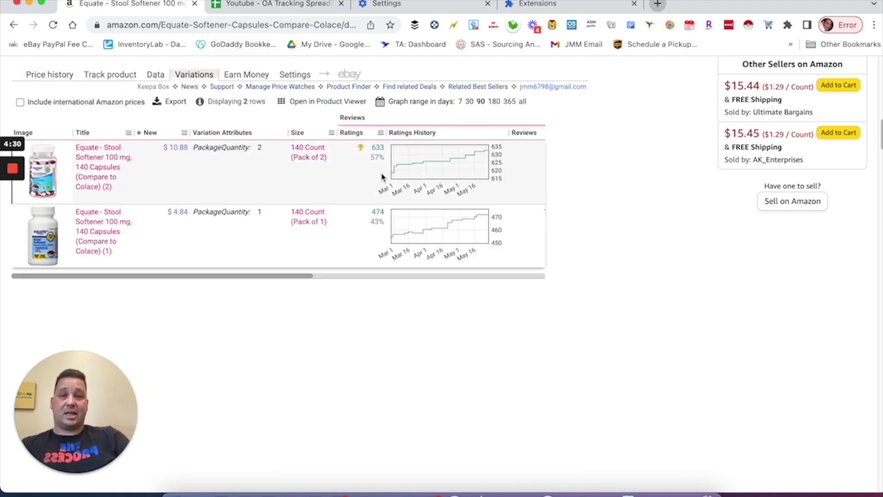
pyautogui.click(353, 133)
pyautogui.click(354, 133)
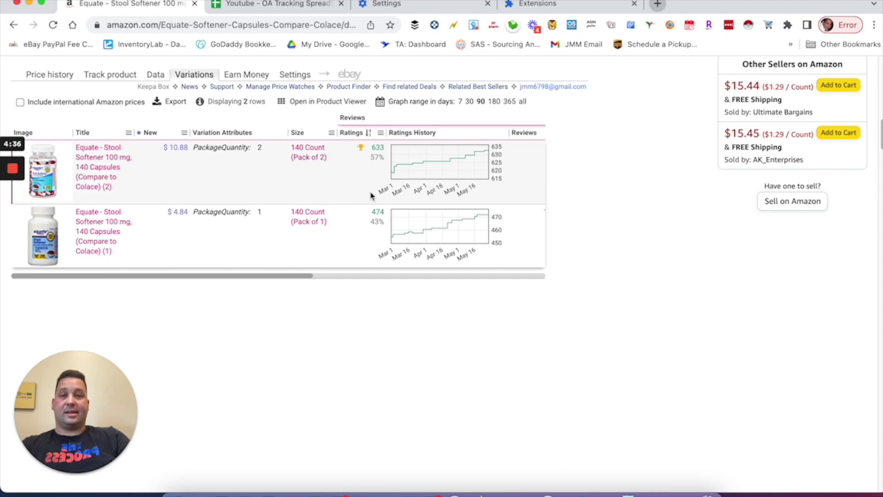
pyautogui.click(106, 170)
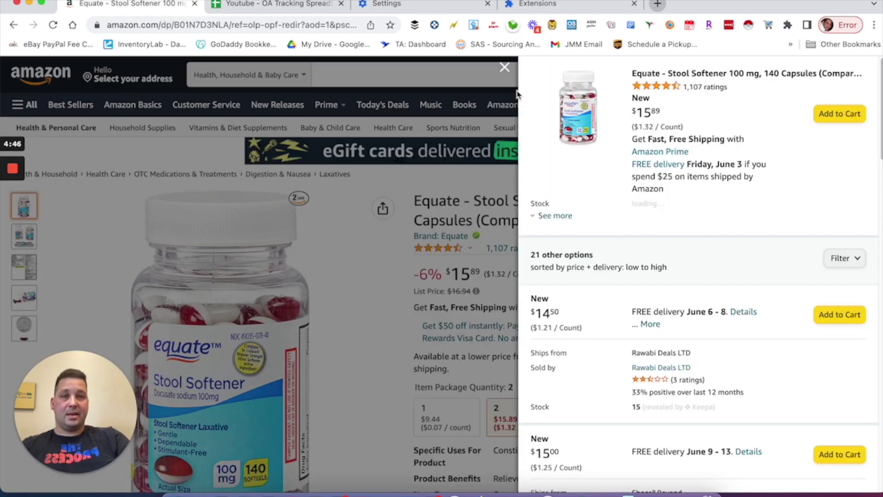
pyautogui.click(505, 69)
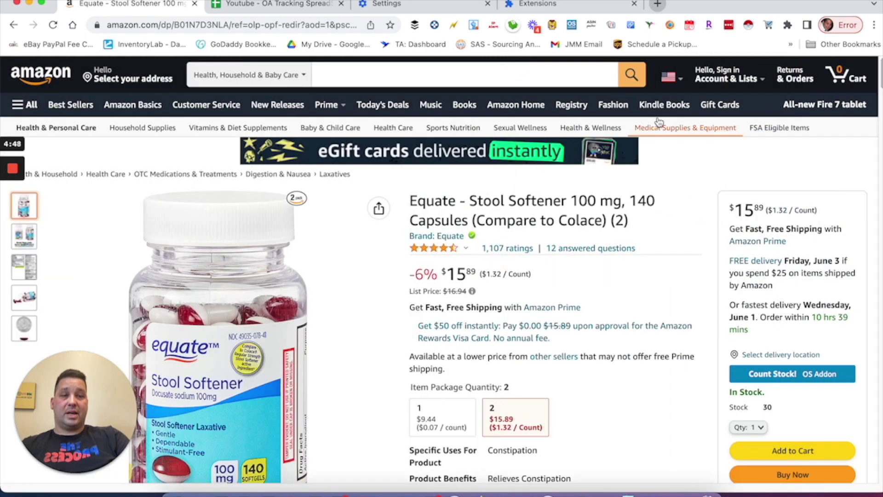
# Run SAS Smart Search on the Pack of 2 listing and check the product's dimensions in SellerAmp
pyautogui.scroll(-6, 662, 262)
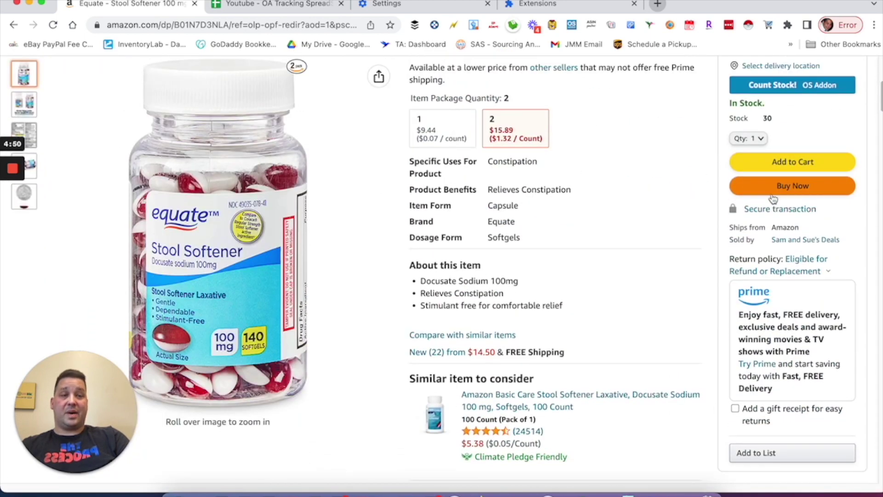
pyautogui.scroll(6, 745, 197)
pyautogui.rightClick(696, 180)
pyautogui.moveTo(768, 408)
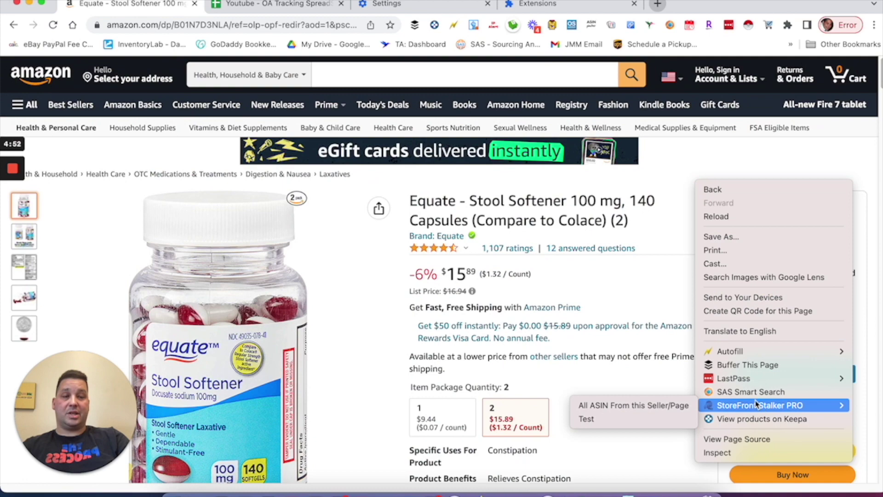
pyautogui.click(757, 392)
pyautogui.scroll(-1, 489, 281)
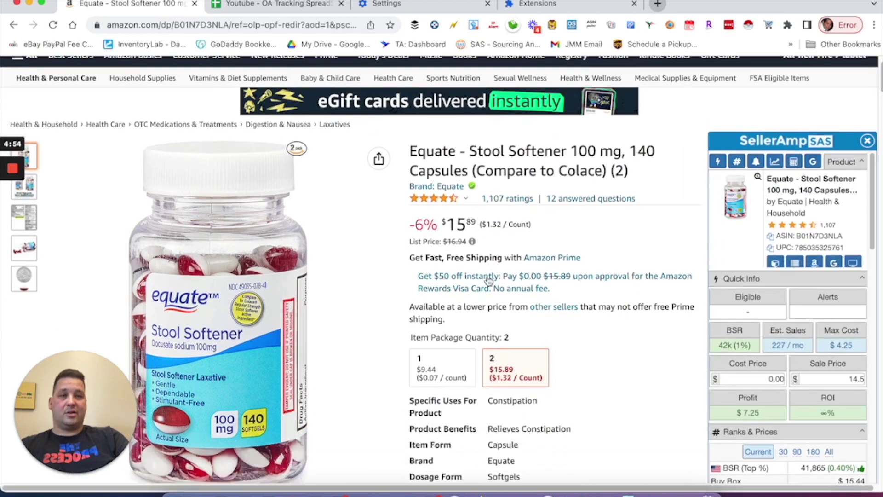
pyautogui.scroll(-3, 489, 281)
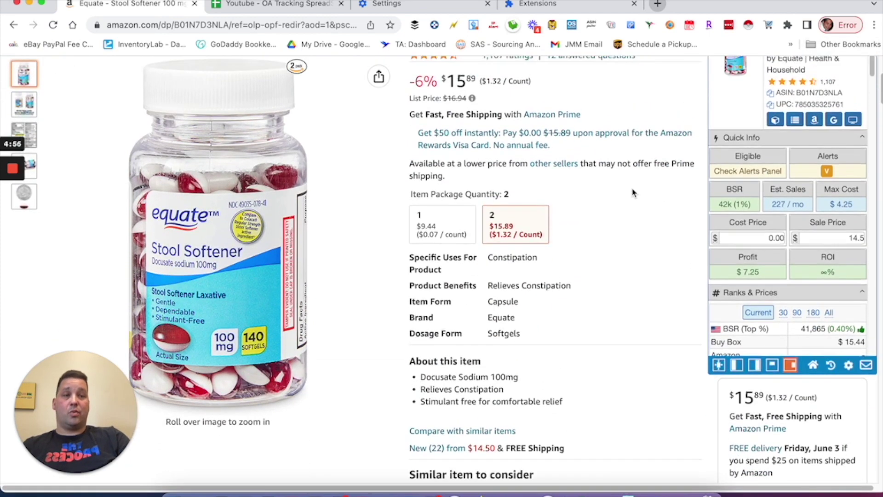
pyautogui.scroll(1, 633, 192)
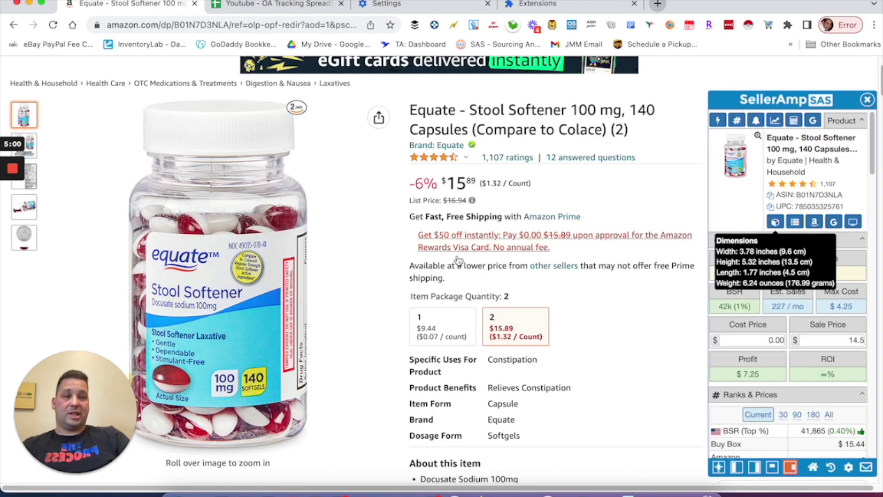
pyautogui.scroll(2, 380, 211)
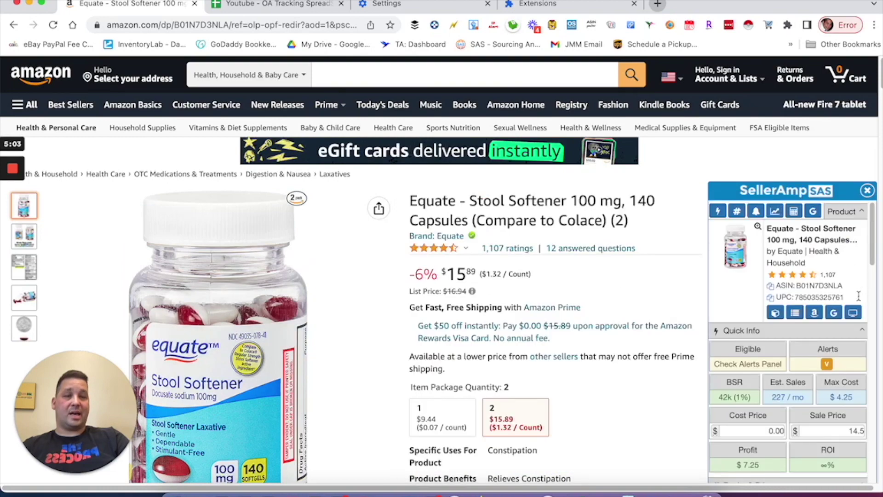
# Search Google for the product title from SellerAmp and close the Settings and Extensions pages
pyautogui.click(834, 313)
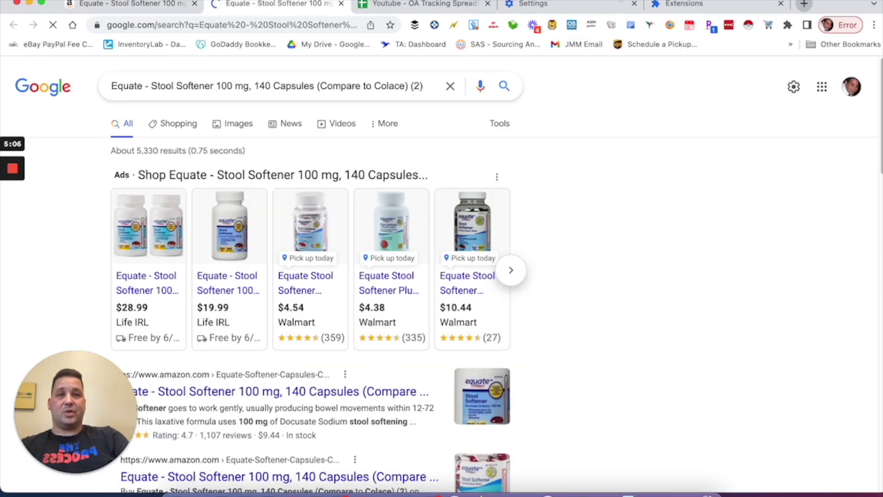
pyautogui.click(635, 4)
pyautogui.click(635, 4)
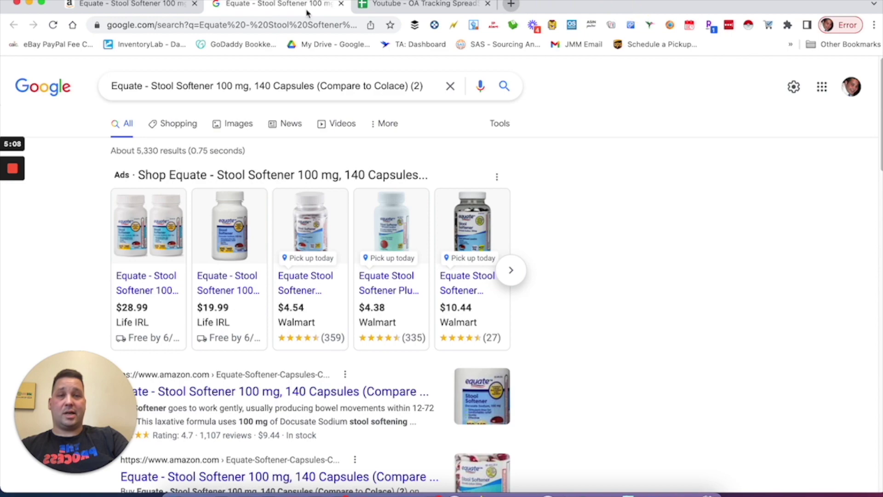
# Open the Walmart result for Equate Stool Softener Docusate Sodium Softgels, 100 mg, 140 Count
pyautogui.scroll(-8, 356, 317)
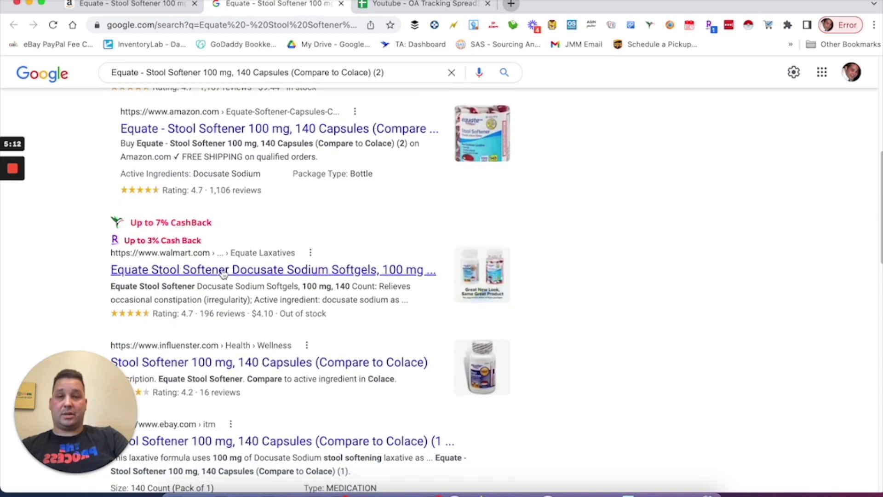
pyautogui.scroll(-1, 217, 257)
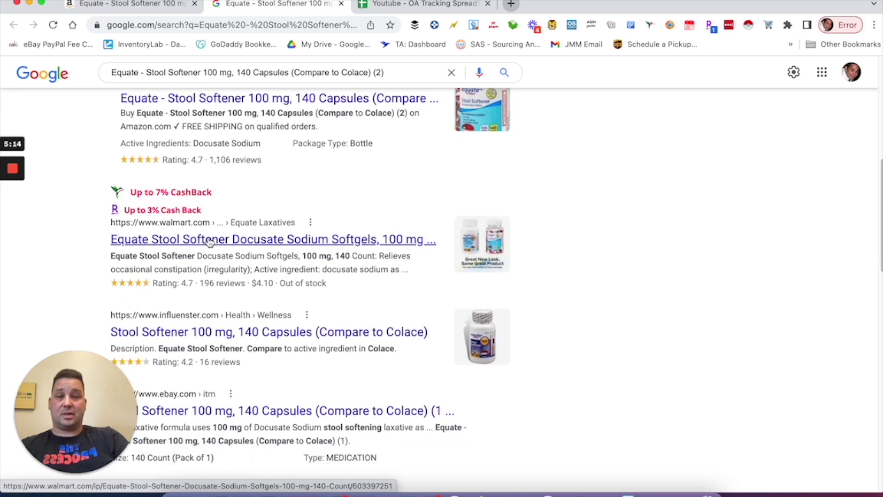
pyautogui.click(210, 240)
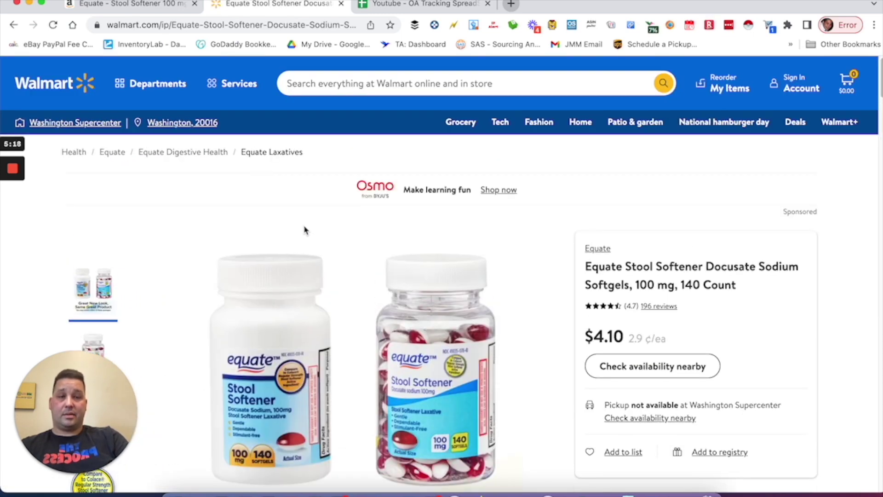
# Examine the Walmart product's images, single-bottle price and availability
pyautogui.scroll(-5, 307, 232)
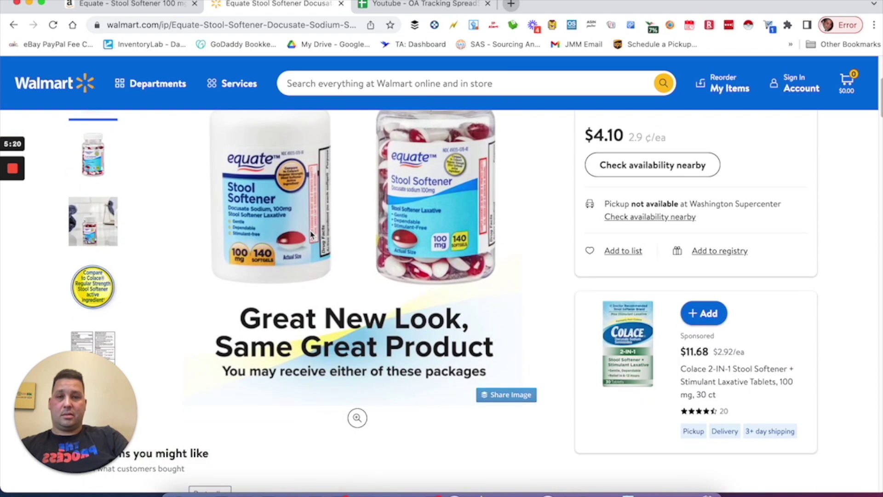
pyautogui.scroll(-1, 312, 235)
pyautogui.scroll(3, 385, 190)
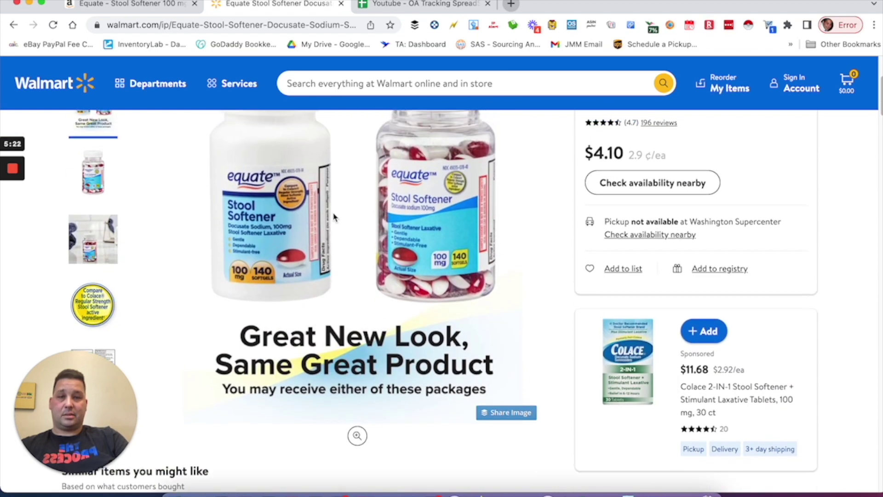
pyautogui.scroll(-1, 359, 269)
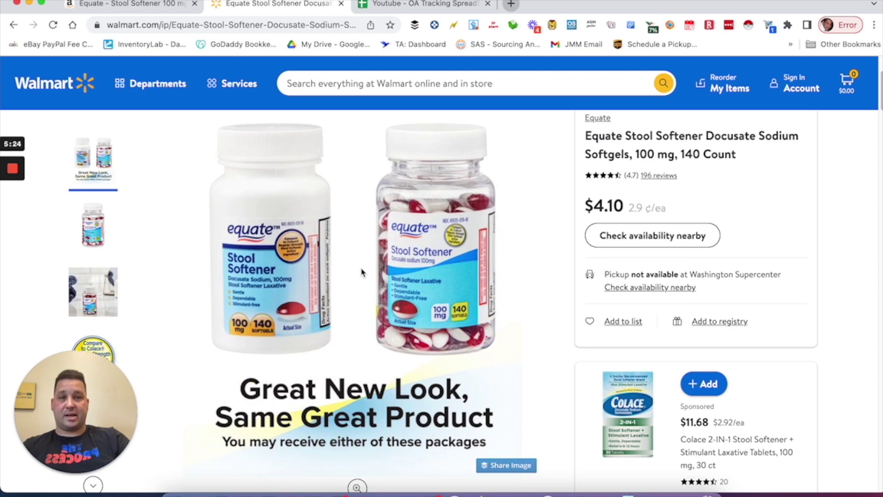
pyautogui.moveTo(627, 204); pyautogui.dragTo(594, 200)
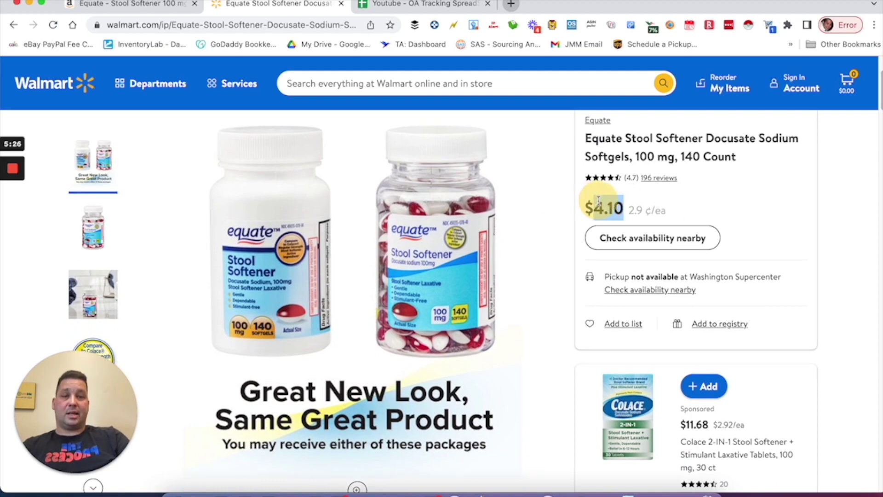
pyautogui.scroll(-8, 480, 280)
pyautogui.scroll(2, 480, 281)
pyautogui.scroll(5, 481, 280)
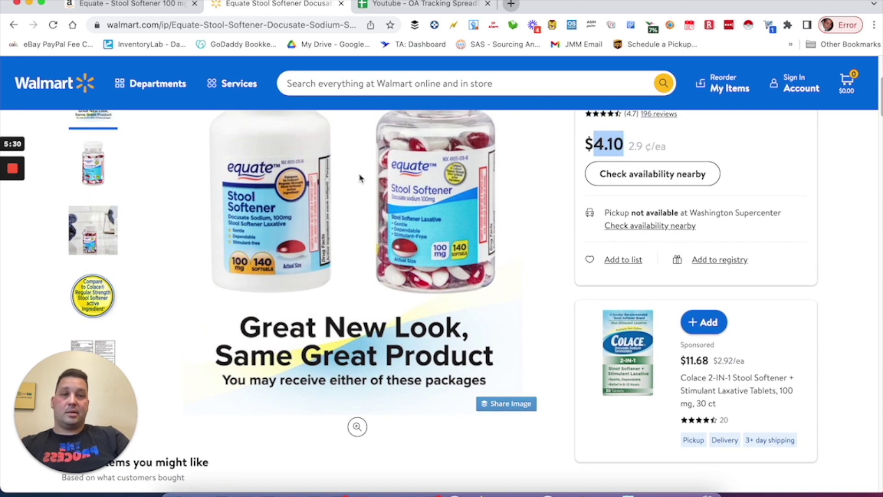
# Return to the Amazon listing and set the SellerAmp cost price to 8.20 for the two-bottle pack
pyautogui.click(104, 8)
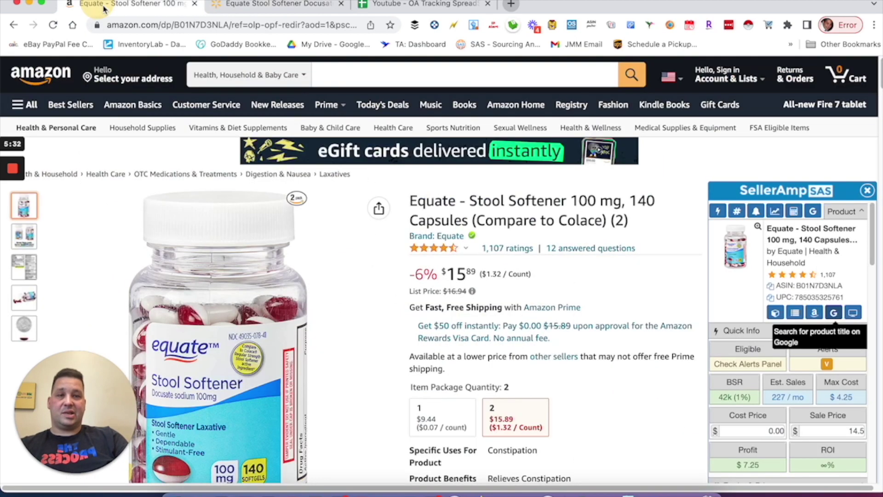
pyautogui.click(756, 431)
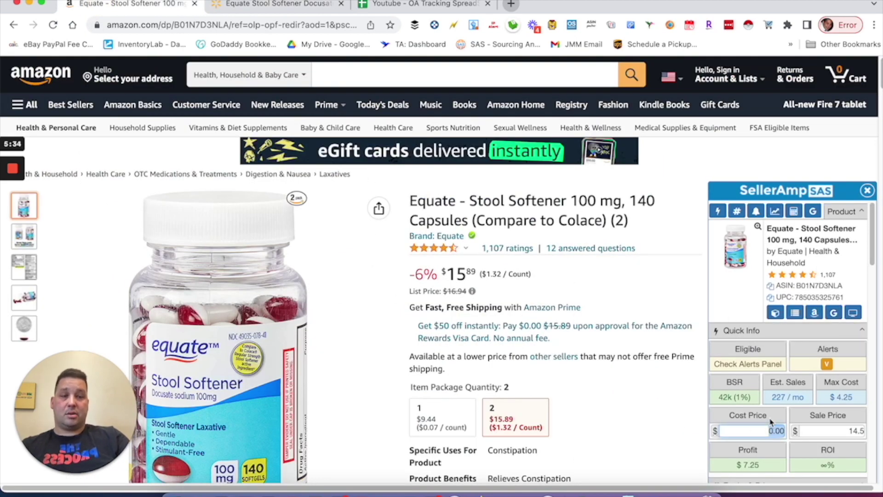
pyautogui.write('8.20')
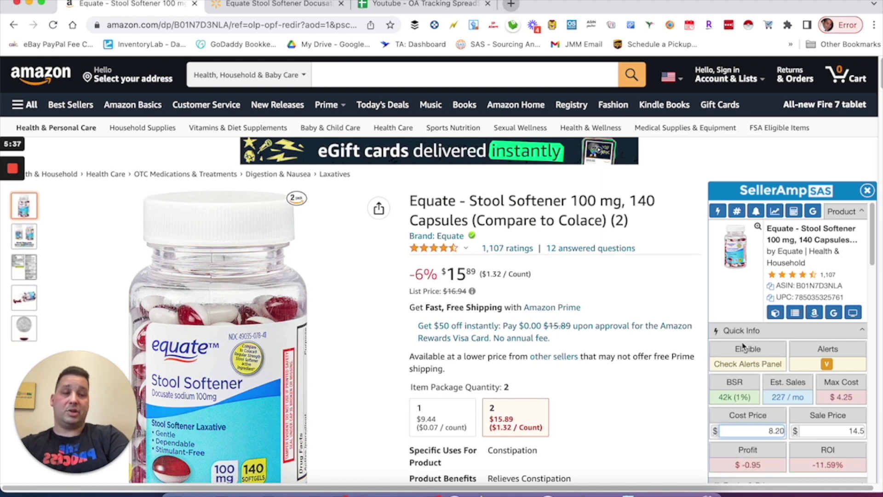
# Examine the two-pack's rank and price data, Keepa price history and competing FBA offers in SellerAmp
pyautogui.scroll(-3, 742, 345)
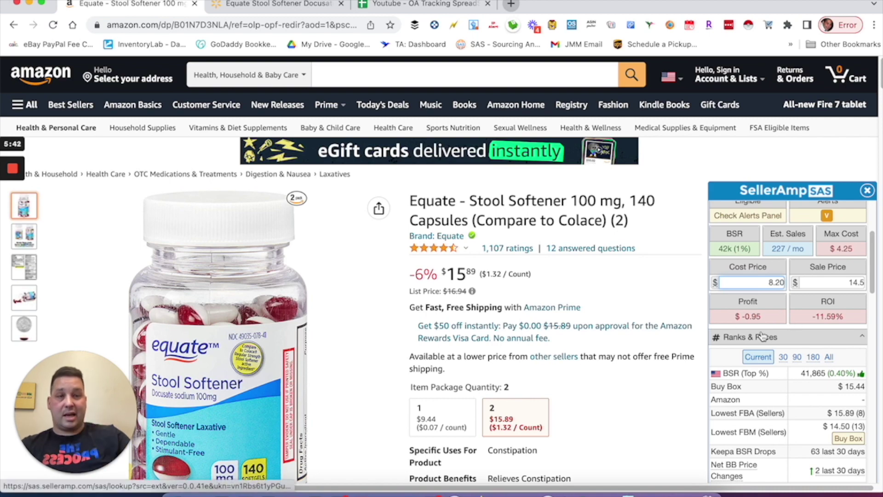
pyautogui.scroll(-5, 503, 235)
pyautogui.scroll(-8, 414, 242)
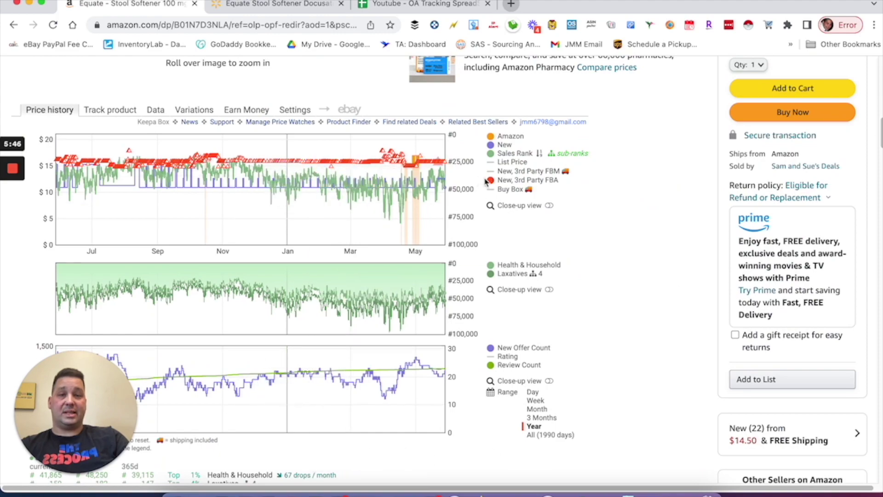
pyautogui.scroll(4, 695, 262)
pyautogui.scroll(-10, 457, 252)
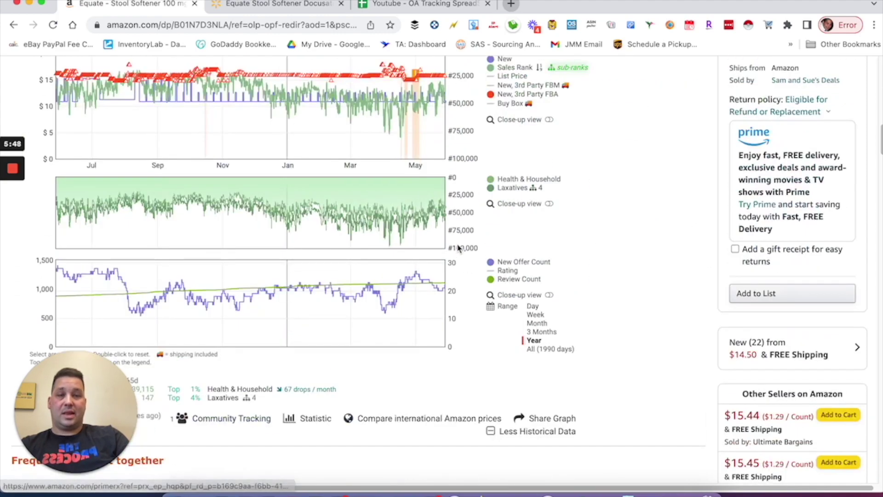
pyautogui.scroll(20, 458, 252)
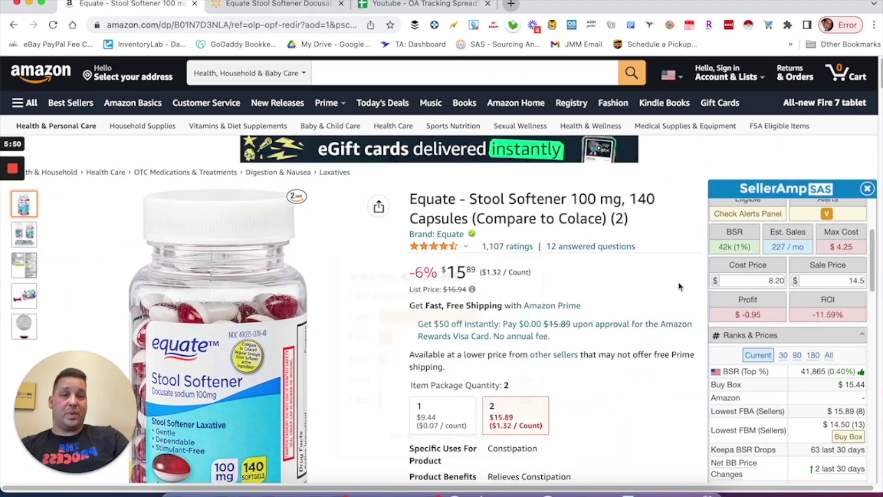
pyautogui.scroll(-4, 704, 287)
pyautogui.scroll(-10, 731, 251)
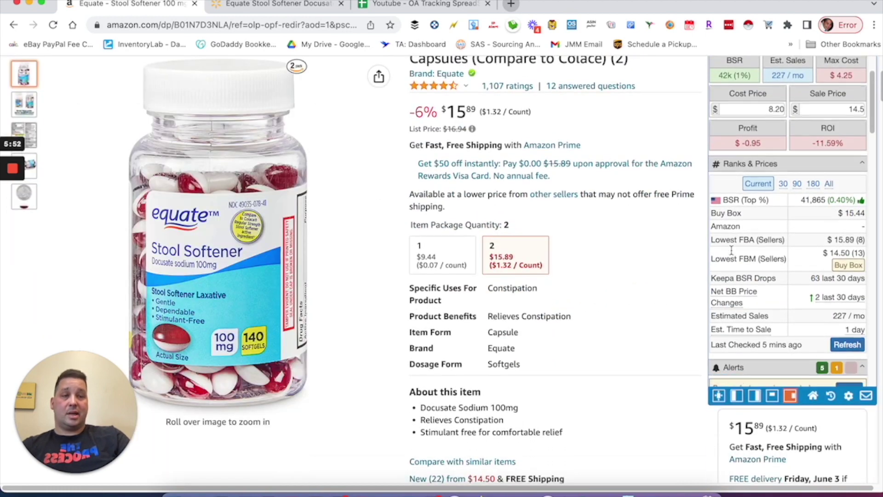
pyautogui.scroll(-9, 740, 260)
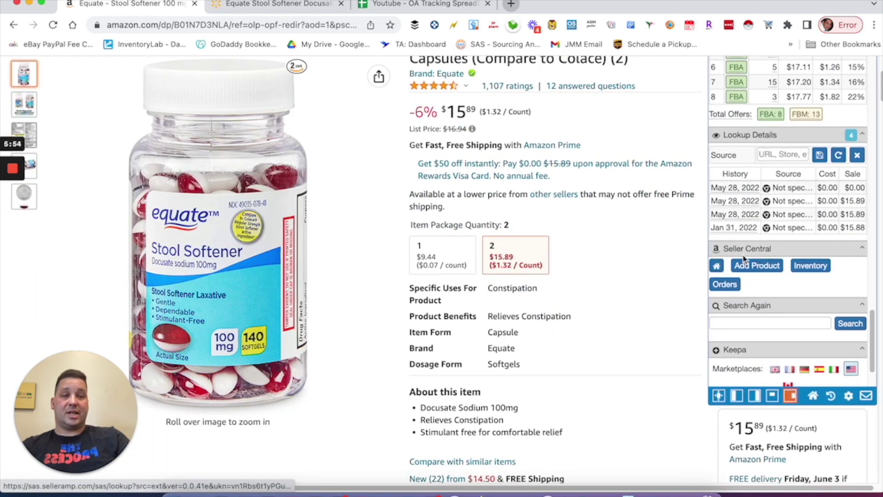
pyautogui.scroll(4, 731, 248)
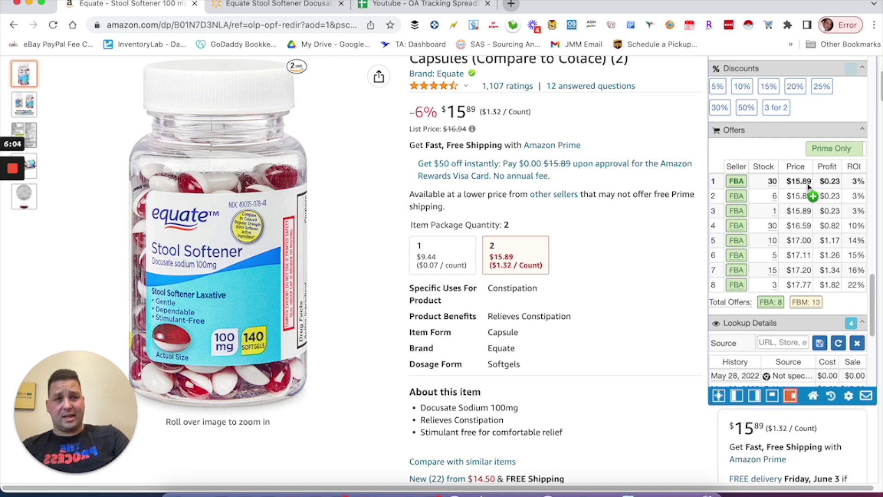
pyautogui.scroll(10, 790, 210)
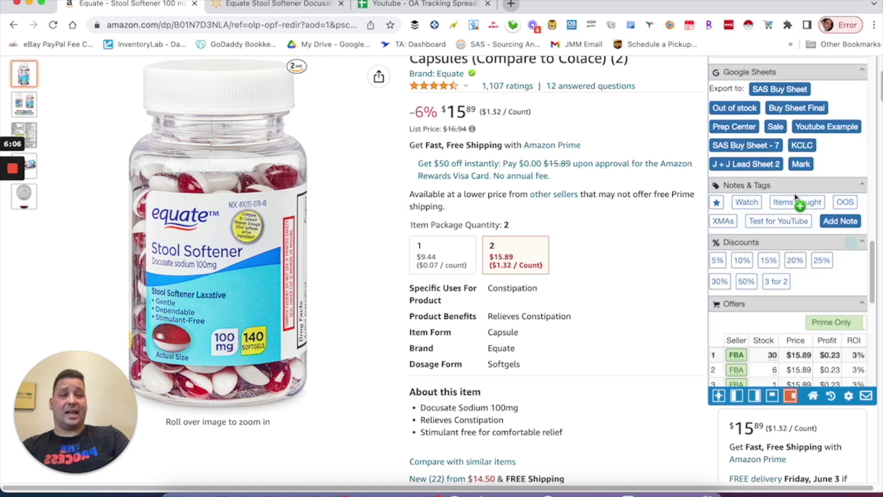
pyautogui.scroll(5, 798, 199)
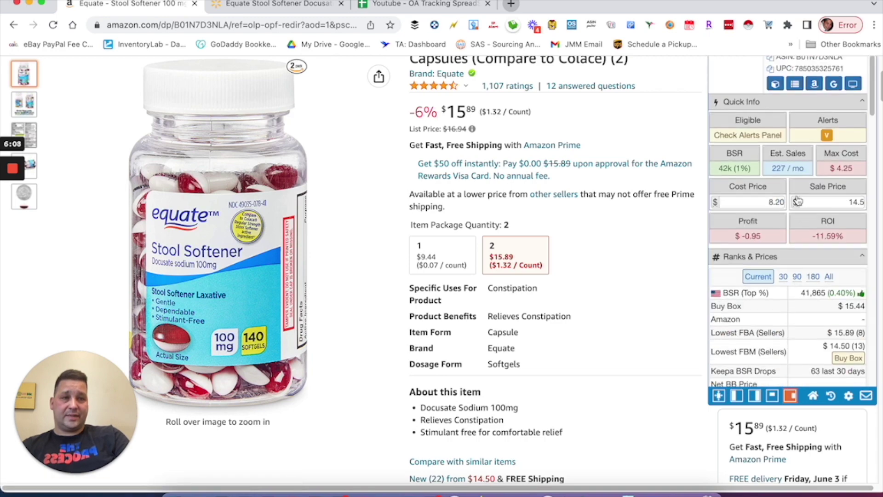
# Set the SellerAmp sale price for the stool softener two-pack to 15.89
pyautogui.scroll(-10, 800, 198)
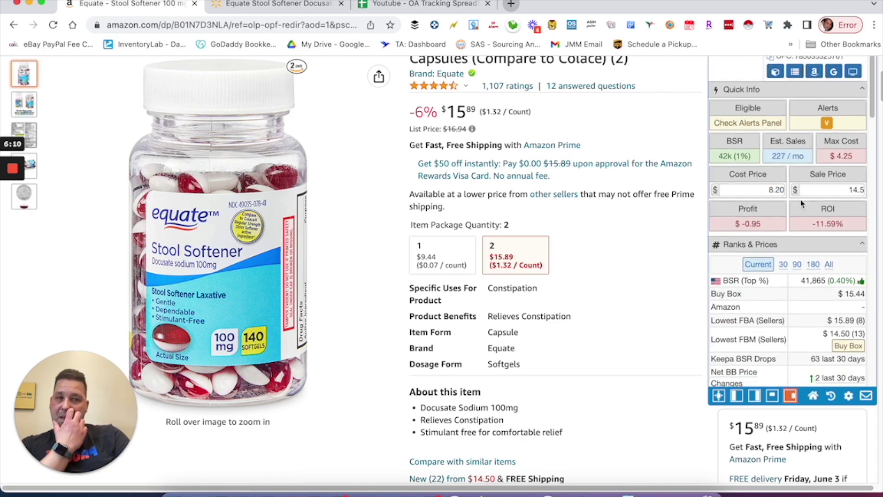
pyautogui.scroll(-15, 719, 271)
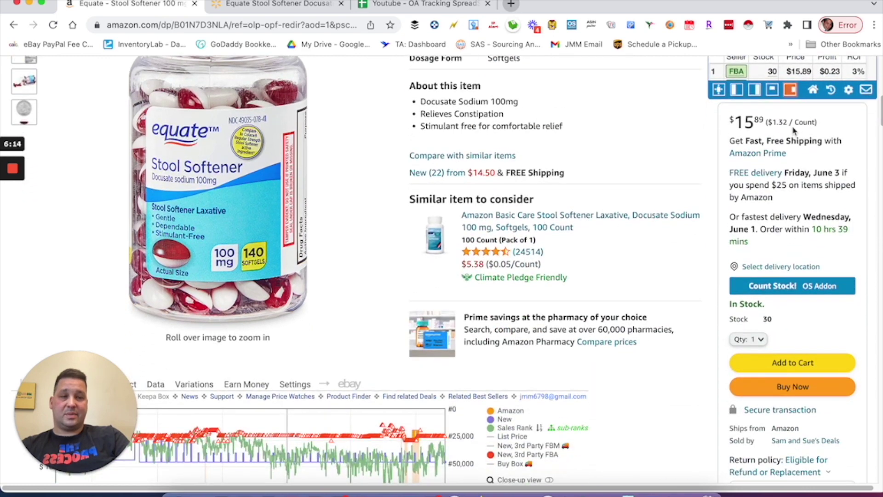
pyautogui.scroll(4, 715, 214)
pyautogui.scroll(10, 787, 214)
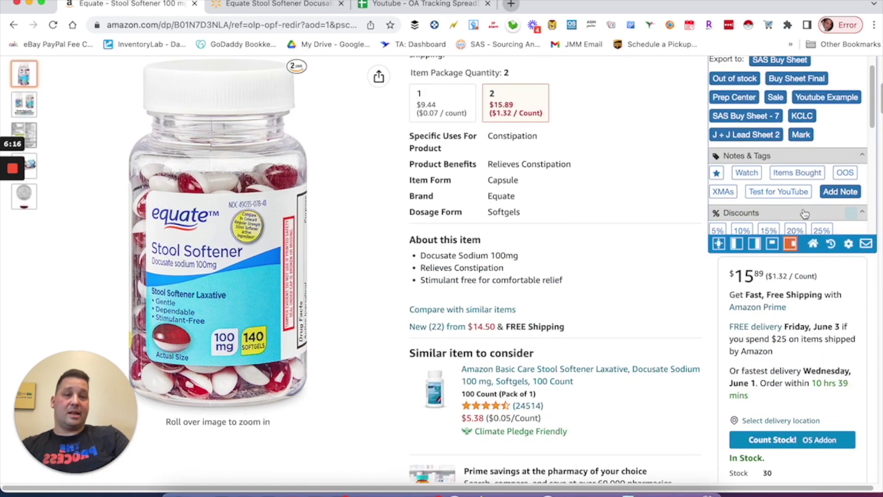
pyautogui.scroll(5, 786, 214)
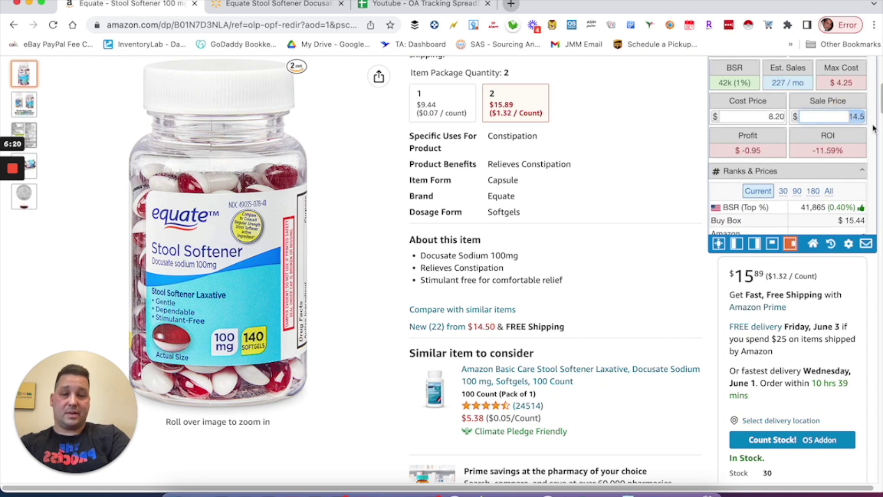
pyautogui.write('1')
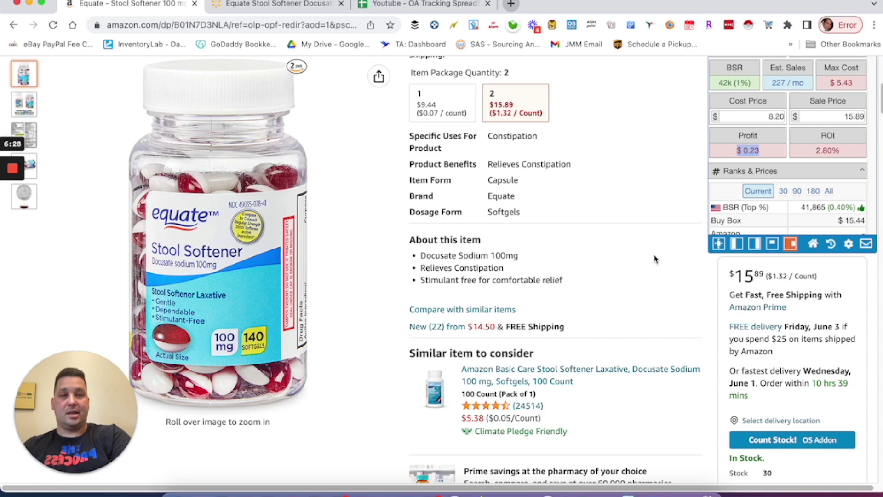
# Open the SellerAmp storefront search for the seller of the first FBA offer on the two-pack
pyautogui.scroll(-10, 655, 259)
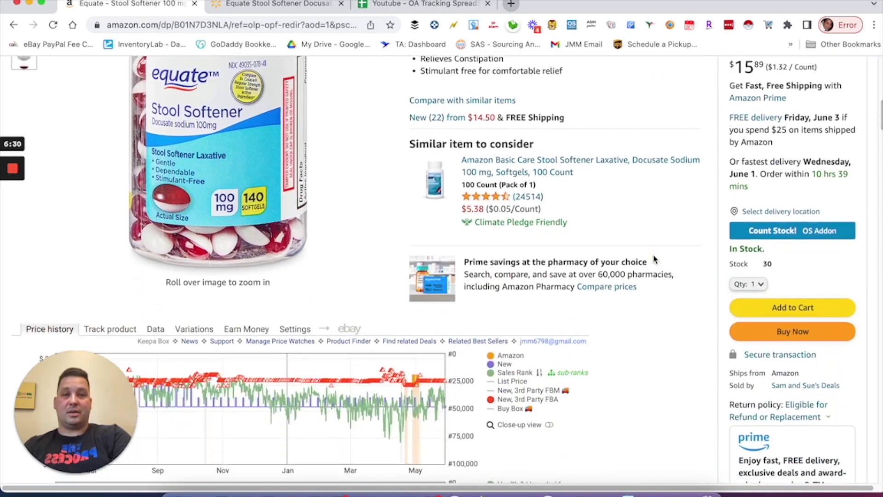
pyautogui.scroll(-9, 655, 259)
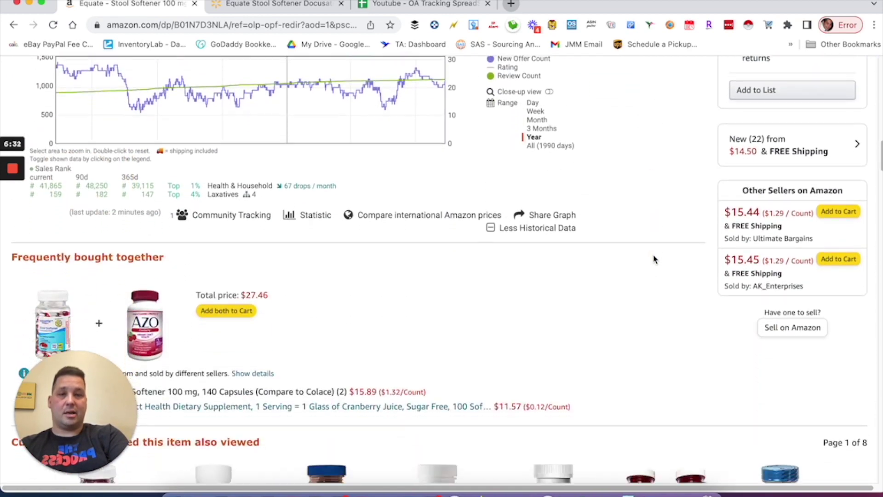
pyautogui.scroll(11, 655, 259)
pyautogui.scroll(6, 655, 259)
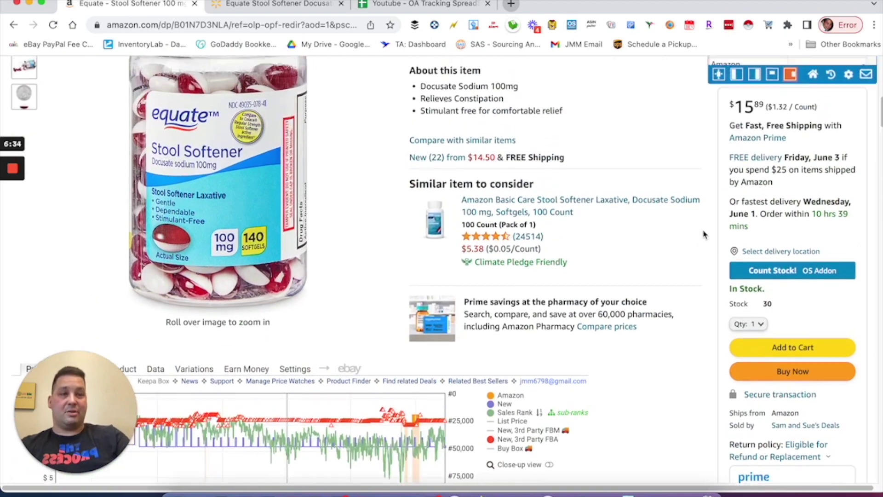
pyautogui.scroll(-10, 745, 186)
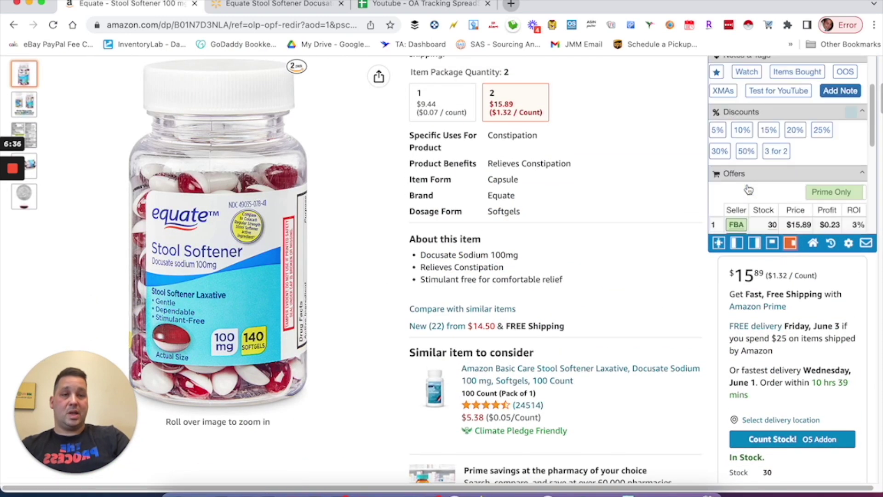
pyautogui.click(739, 166)
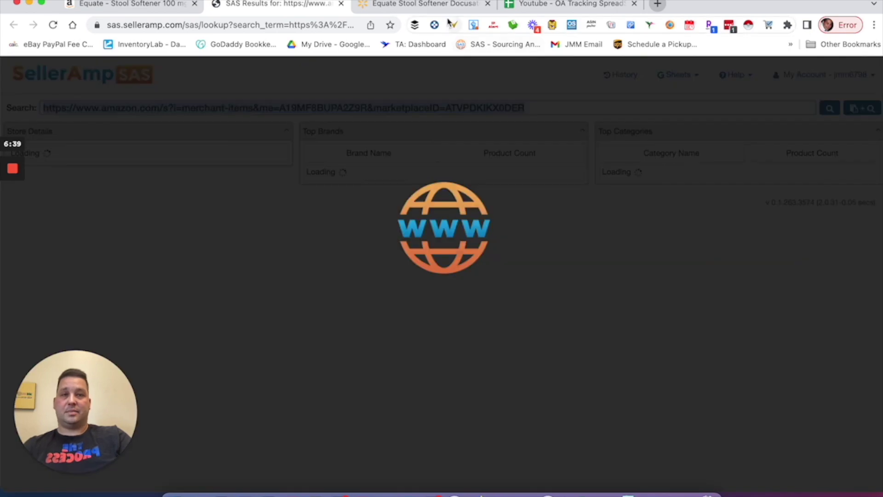
# Close the Walmart stool softener page and return to the SellerAmp storefront results
pyautogui.click(454, 5)
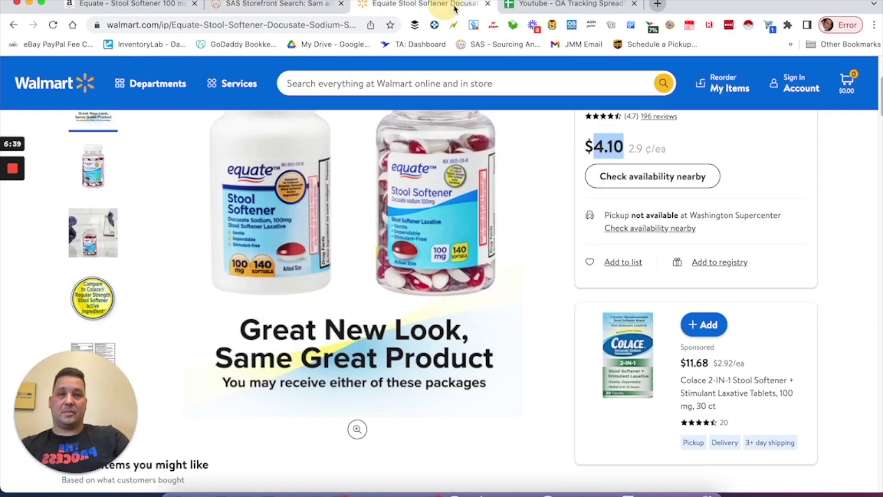
pyautogui.click(488, 5)
pyautogui.click(238, 4)
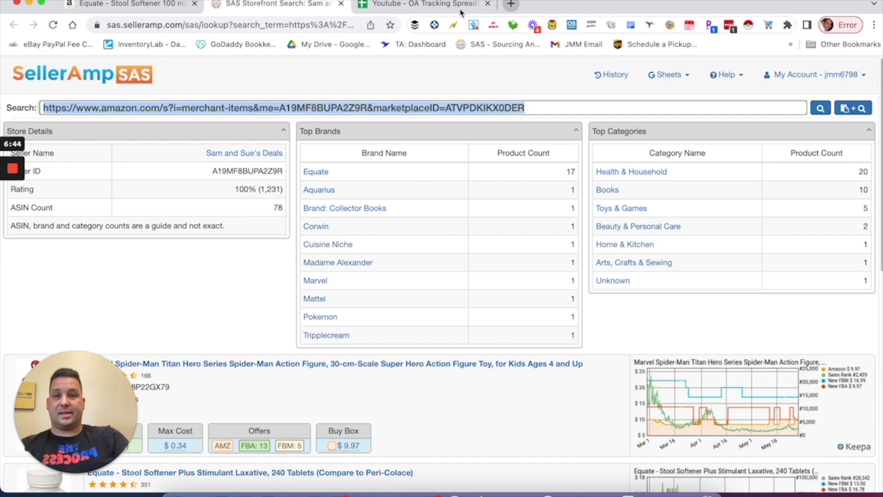
# Examine the seller's store details, top brands, top categories and listed products with their ranks, maximum costs and offers
pyautogui.scroll(-5, 270, 264)
pyautogui.scroll(-5, 283, 275)
pyautogui.scroll(-1, 285, 276)
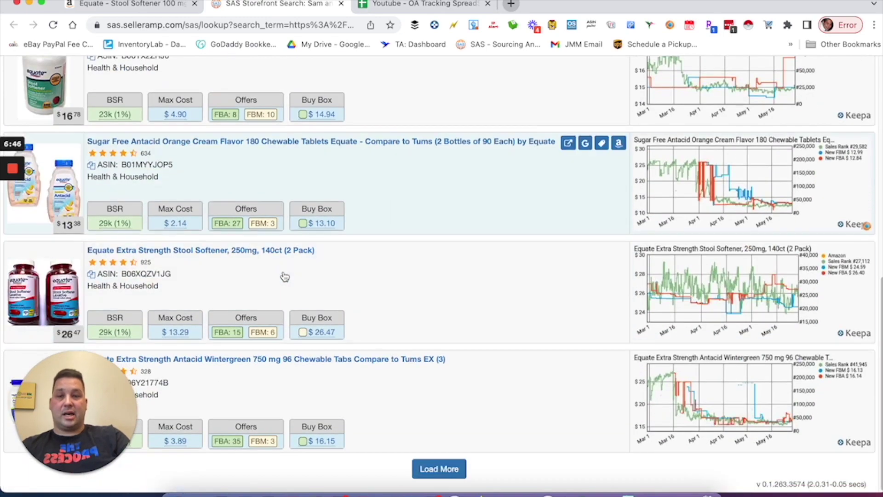
pyautogui.moveTo(111, 390); pyautogui.dragTo(89, 374)
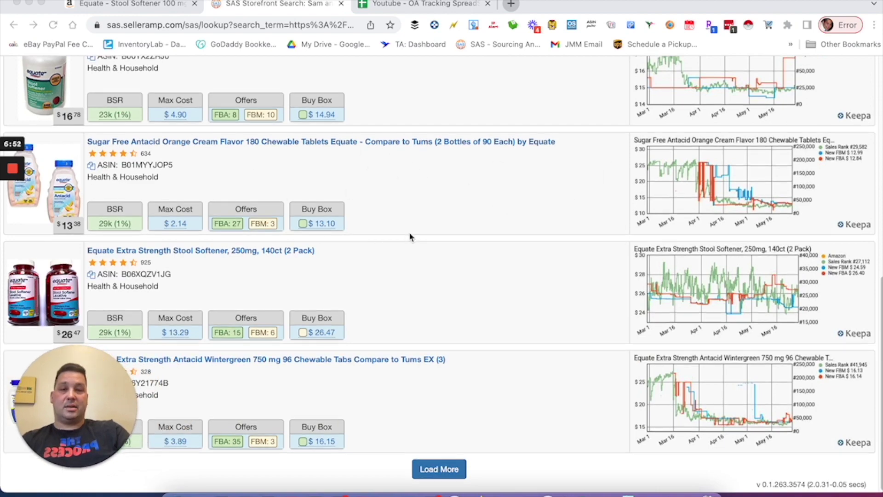
pyautogui.scroll(8, 414, 235)
pyautogui.scroll(-1, 420, 232)
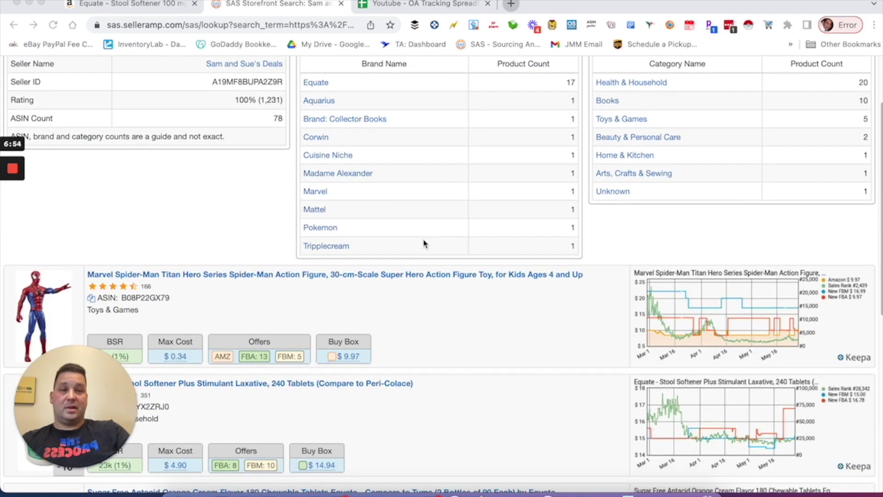
pyautogui.scroll(2, 424, 244)
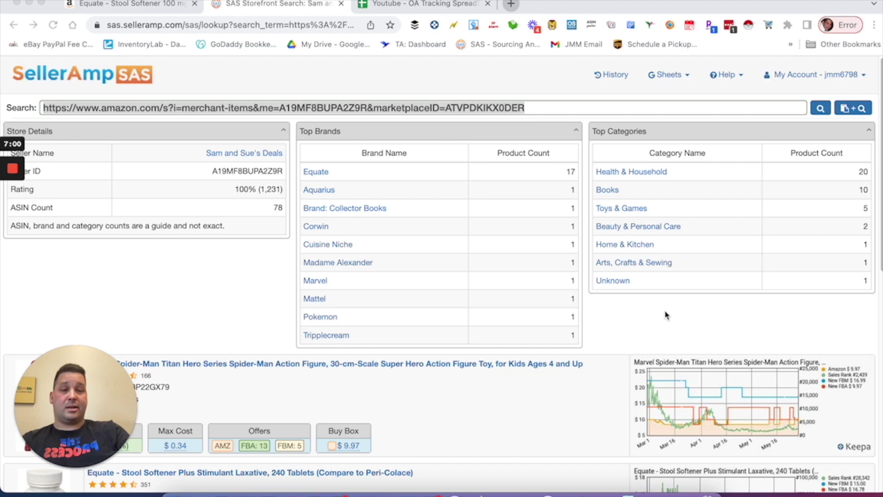
pyautogui.scroll(-2, 658, 248)
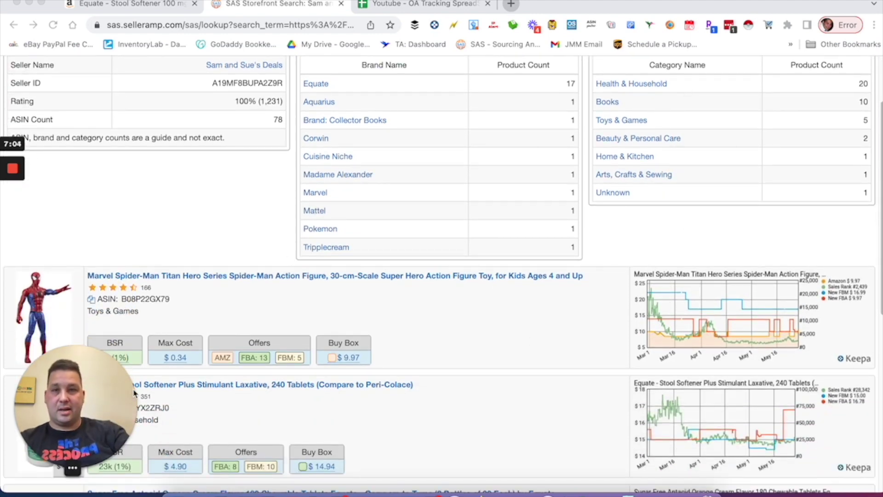
pyautogui.moveTo(82, 382); pyautogui.dragTo(537, 388)
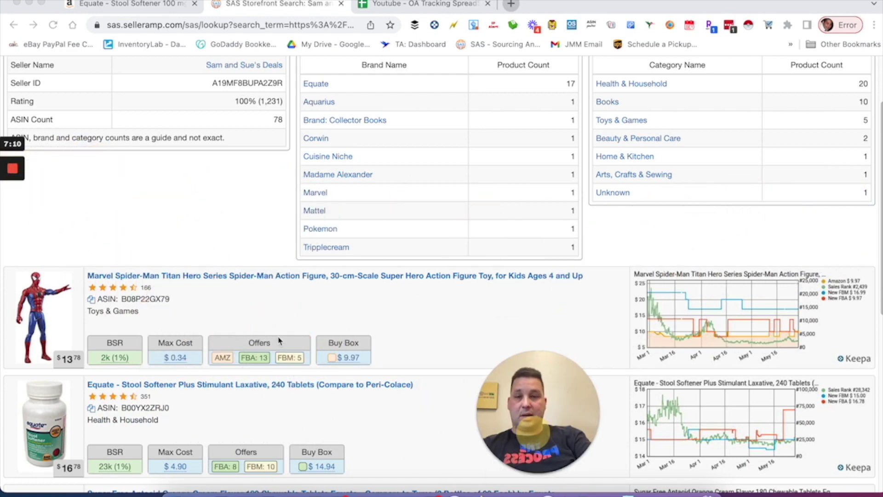
pyautogui.scroll(-5, 279, 340)
pyautogui.scroll(3, 294, 304)
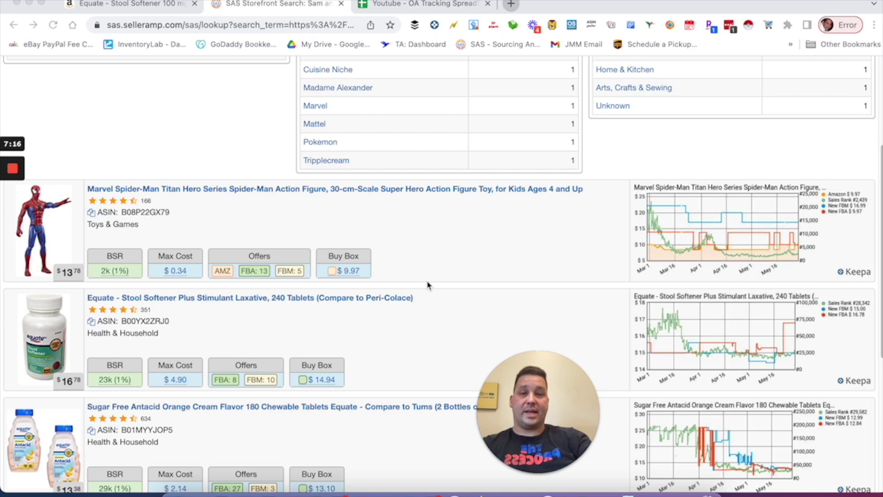
pyautogui.scroll(-6, 427, 285)
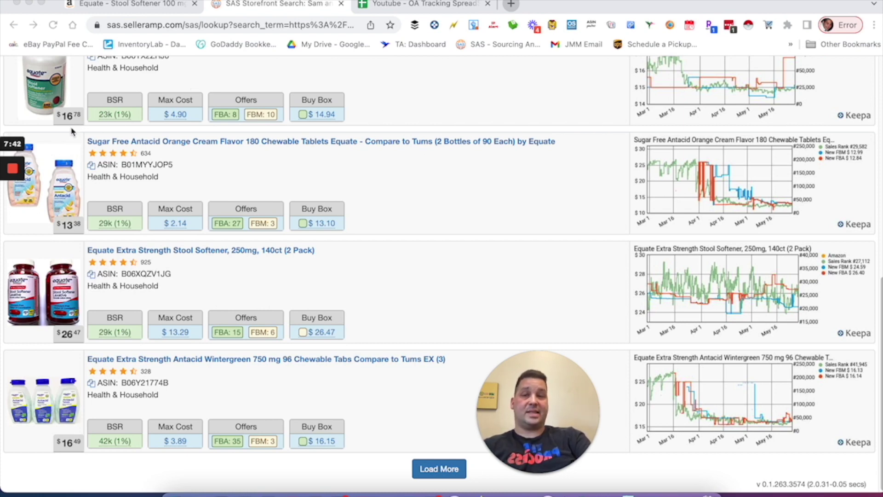
pyautogui.scroll(1, 364, 154)
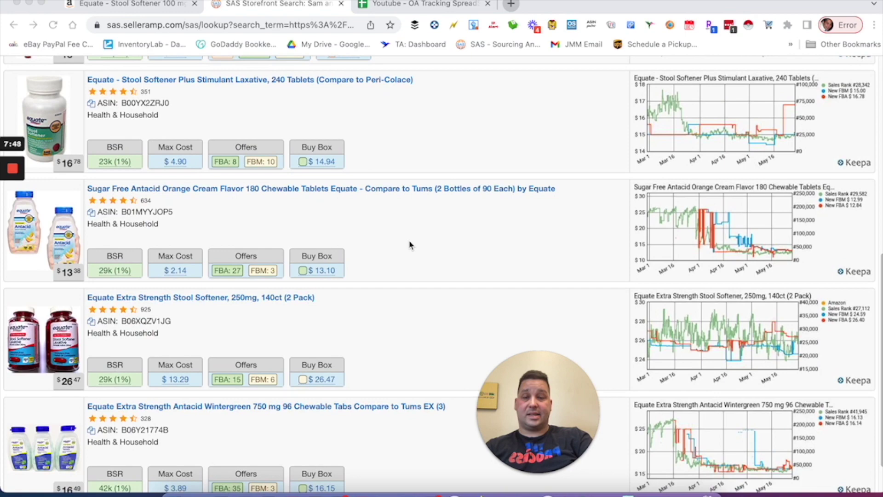
pyautogui.scroll(-1, 410, 245)
pyautogui.scroll(7, 410, 276)
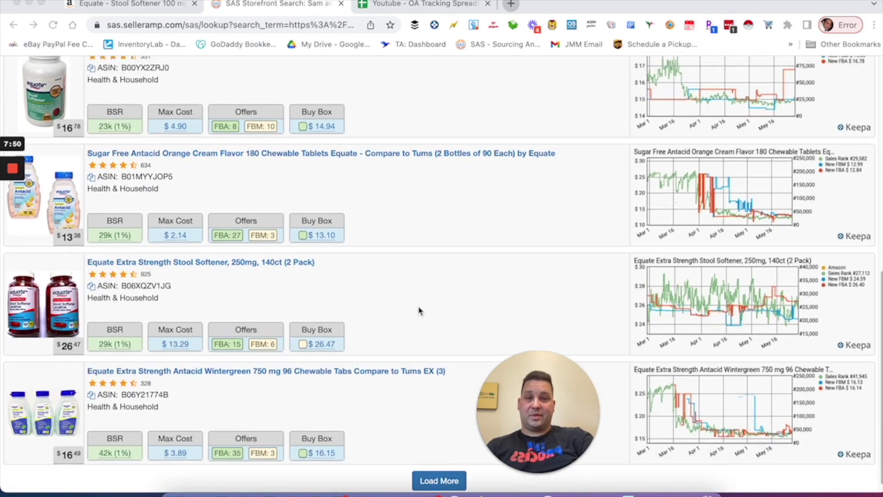
pyautogui.scroll(-7, 417, 309)
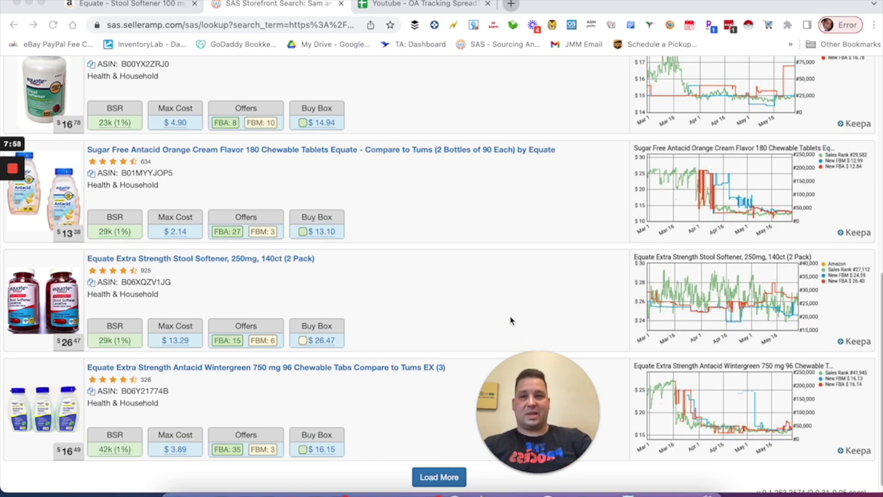
# Open the SellerAmp analysis of Equate Stool Softener Plus Stimulant Laxative, 240 Tablets, from the storefront results
pyautogui.scroll(4, 511, 321)
pyautogui.scroll(-1, 460, 266)
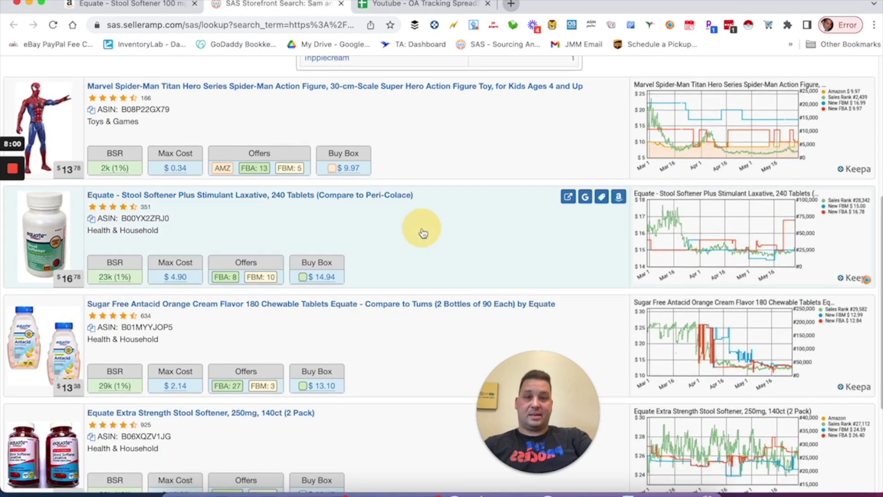
pyautogui.click(424, 233)
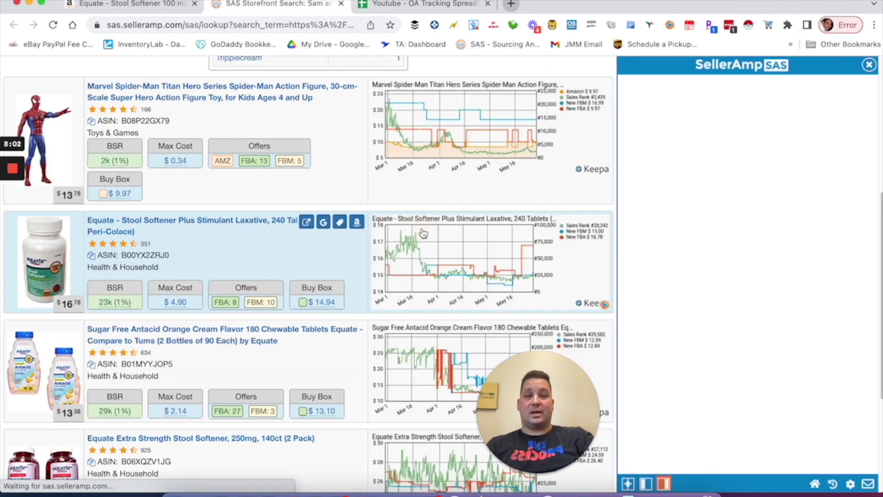
pyautogui.moveTo(574, 373); pyautogui.dragTo(467, 381)
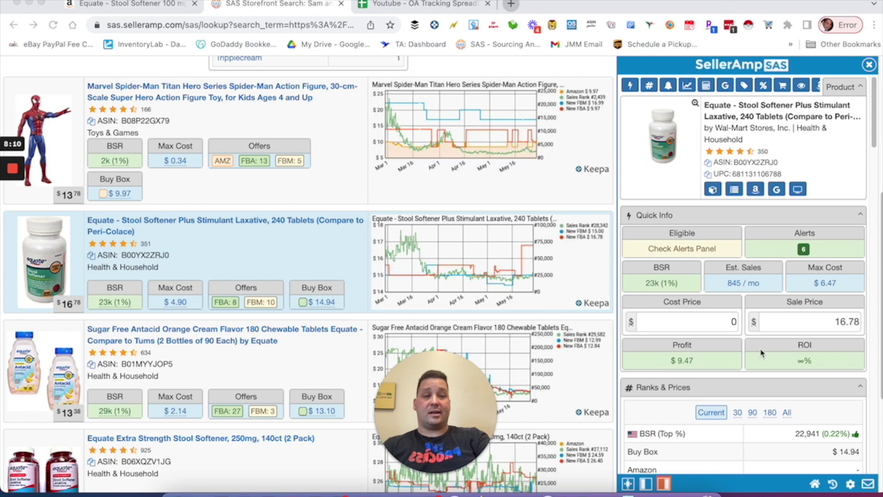
# Examine the laxative's SellerAmp quick info, ranks and alerts, comparing its current, 90-day and all-time average rank and prices
pyautogui.scroll(-3, 761, 353)
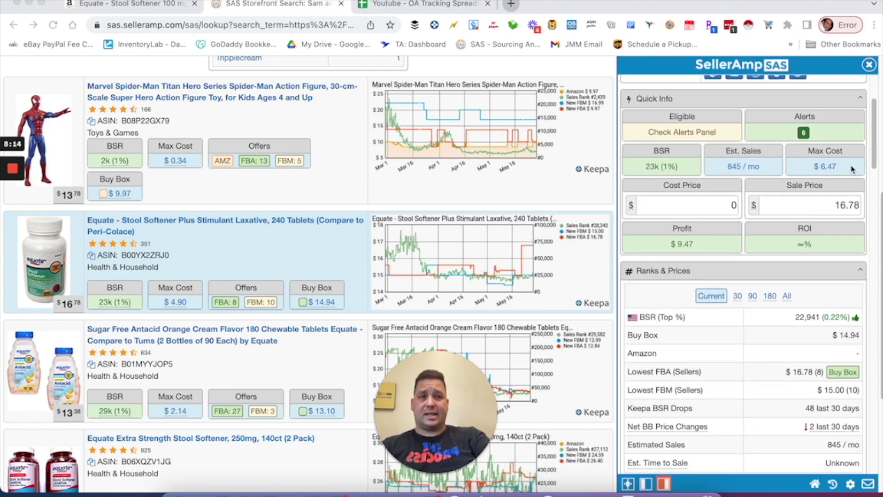
pyautogui.scroll(-1, 792, 432)
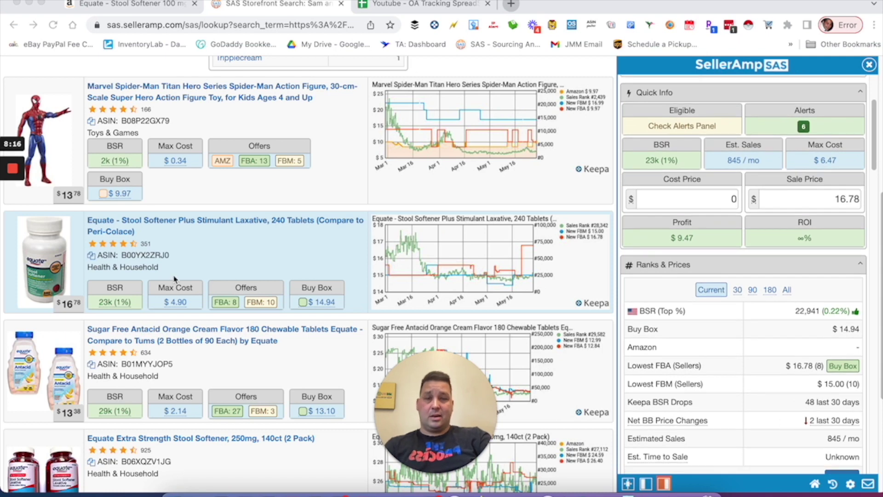
pyautogui.scroll(-2, 715, 373)
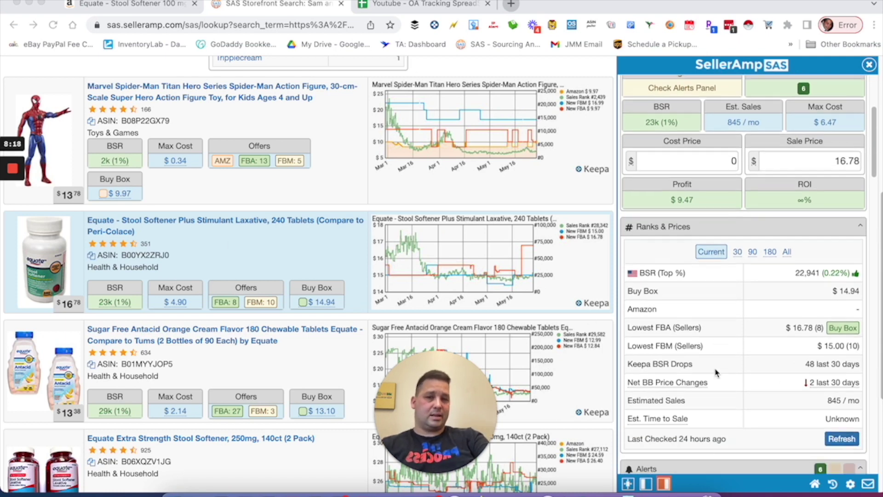
pyautogui.scroll(-3, 708, 371)
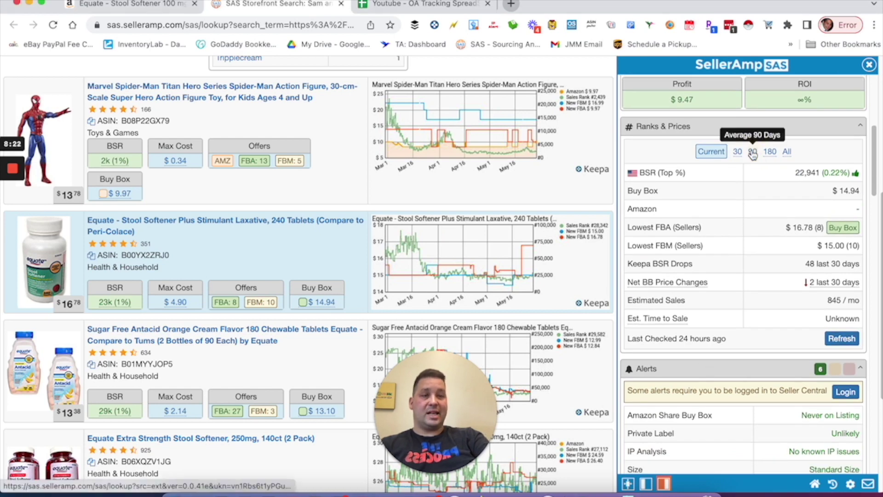
pyautogui.click(751, 152)
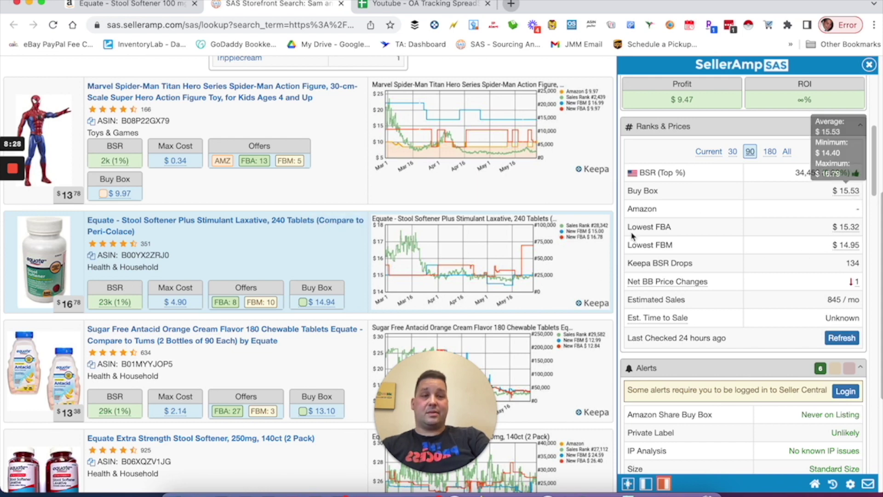
pyautogui.click(784, 151)
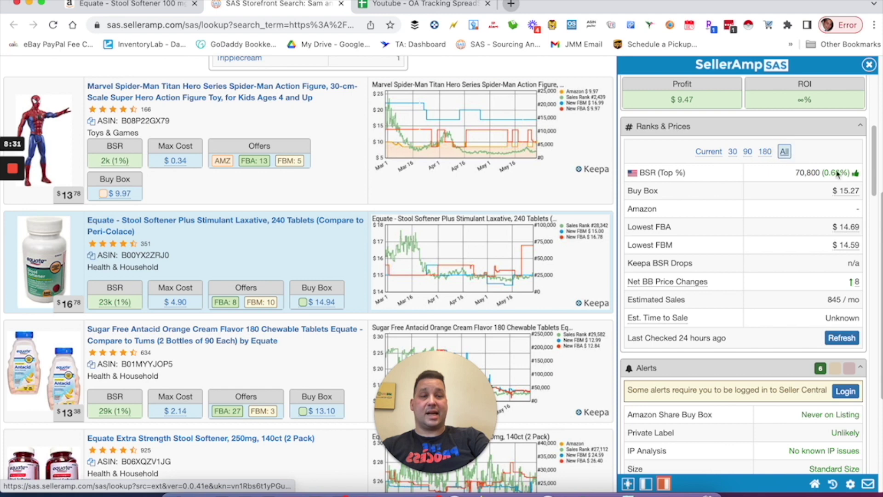
pyautogui.click(750, 151)
pyautogui.click(785, 151)
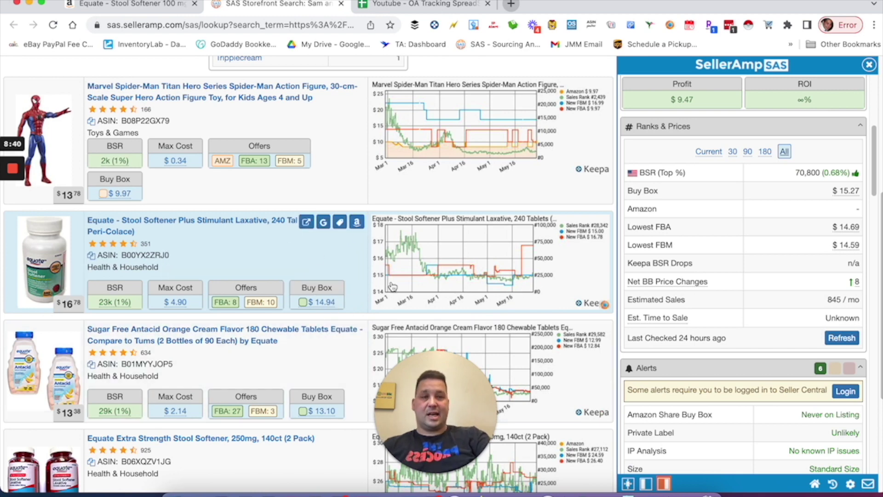
# Search Google for the laxative's product title and open the first organic Walmart result
pyautogui.scroll(5, 738, 307)
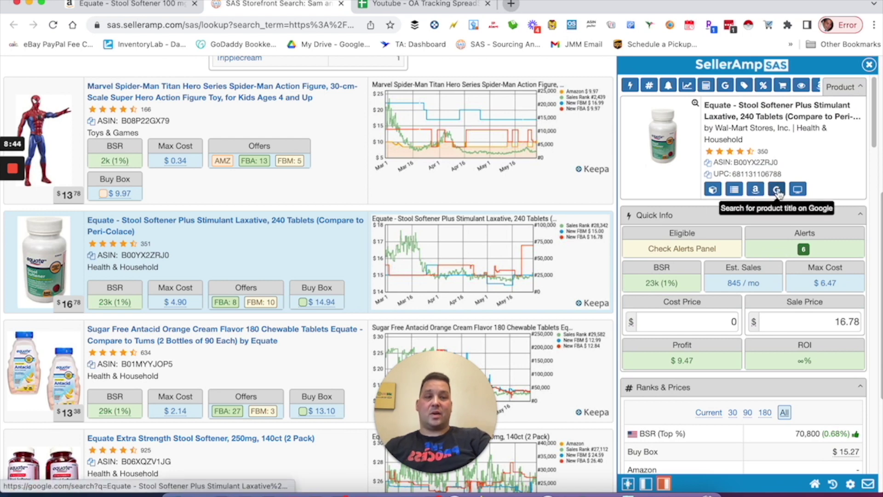
pyautogui.click(778, 190)
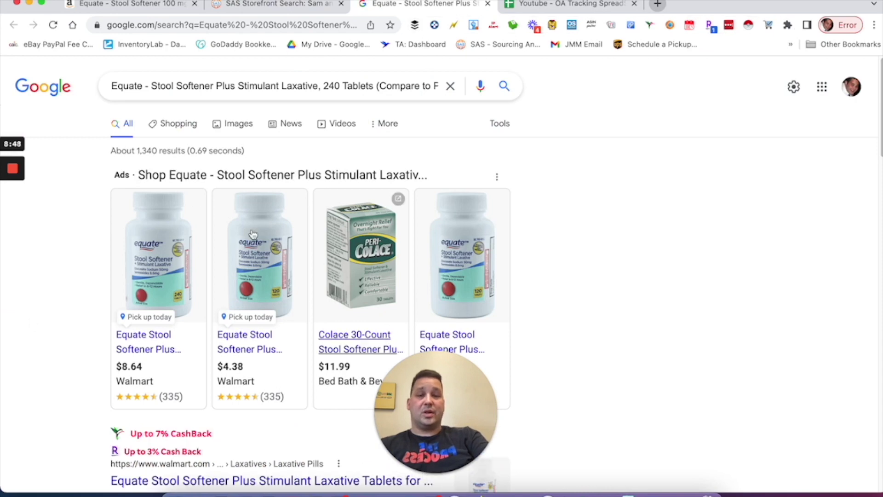
pyautogui.scroll(-3, 158, 345)
pyautogui.scroll(-5, 158, 339)
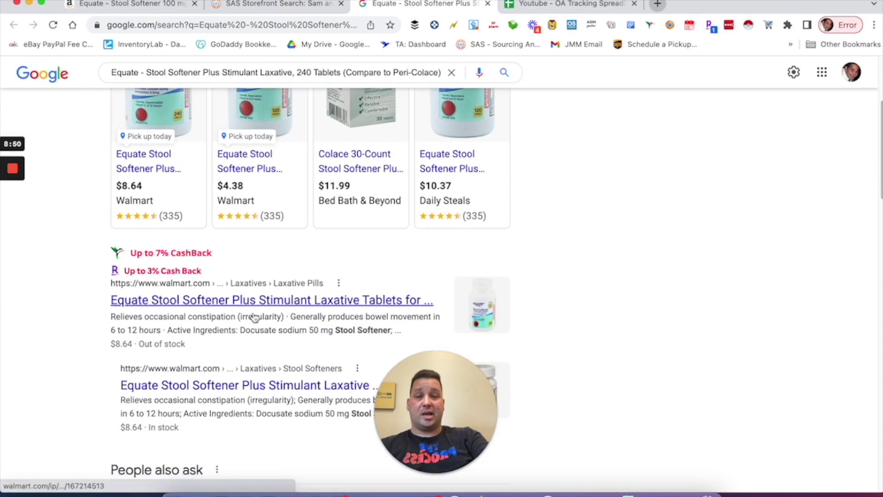
pyautogui.moveTo(420, 363); pyautogui.dragTo(691, 360)
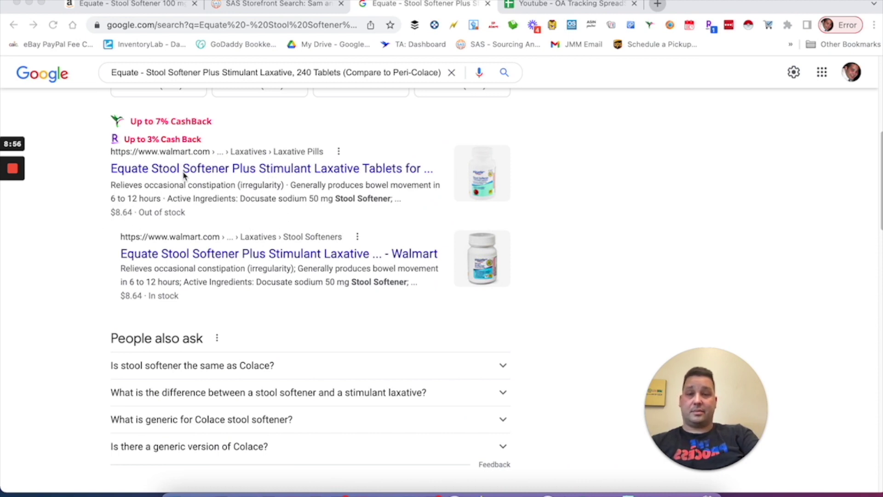
pyautogui.click(153, 171)
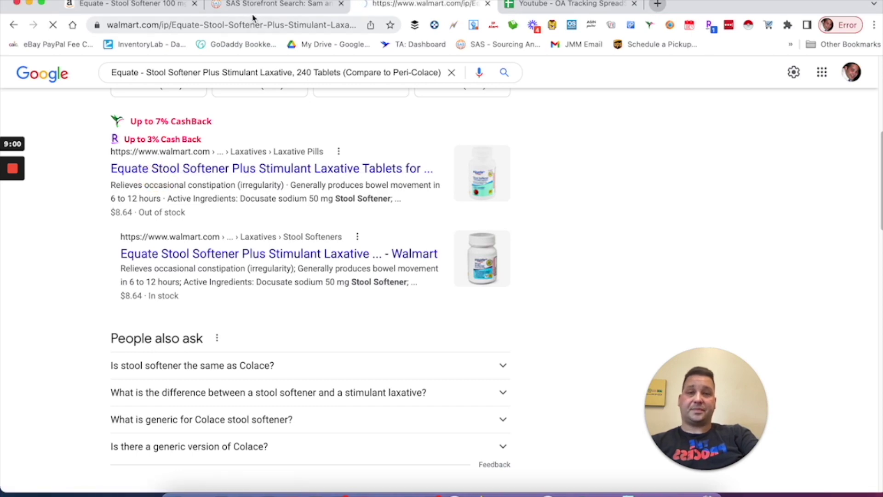
# Return to the SellerAmp storefront results and set the laxative's cost price to $8.64
pyautogui.click(265, 4)
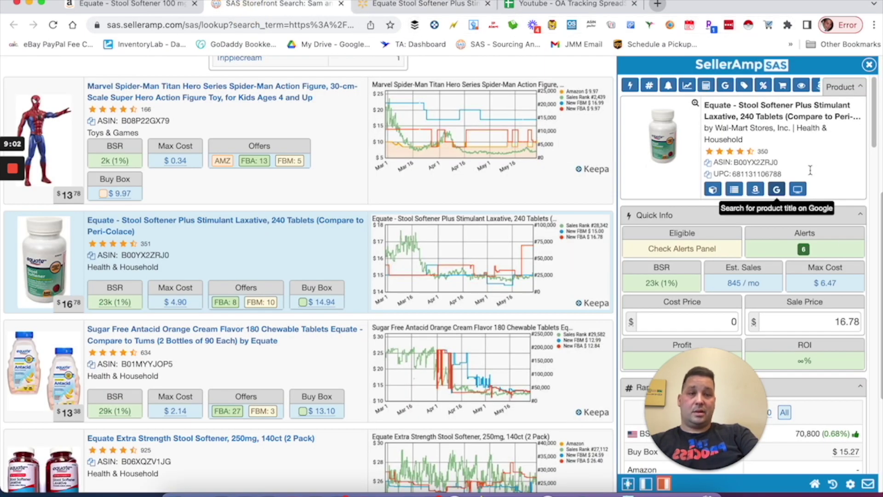
pyautogui.moveTo(725, 394); pyautogui.dragTo(453, 392)
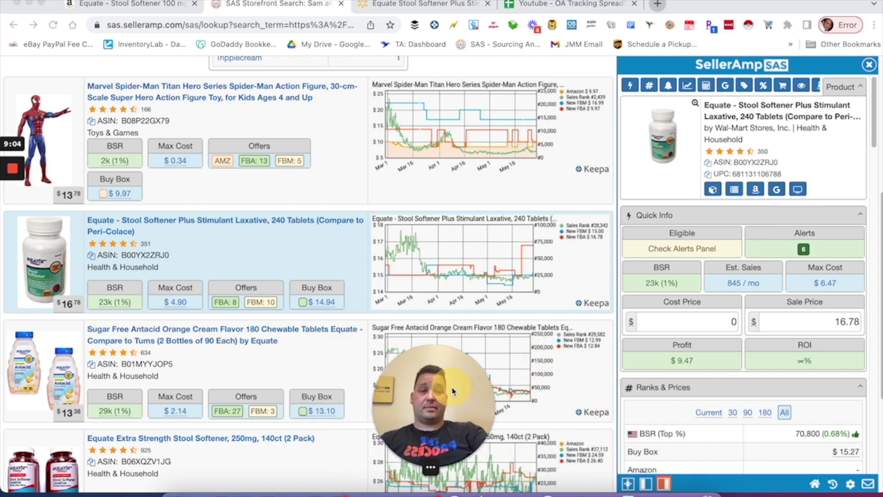
pyautogui.click(734, 321)
pyautogui.write('8.')
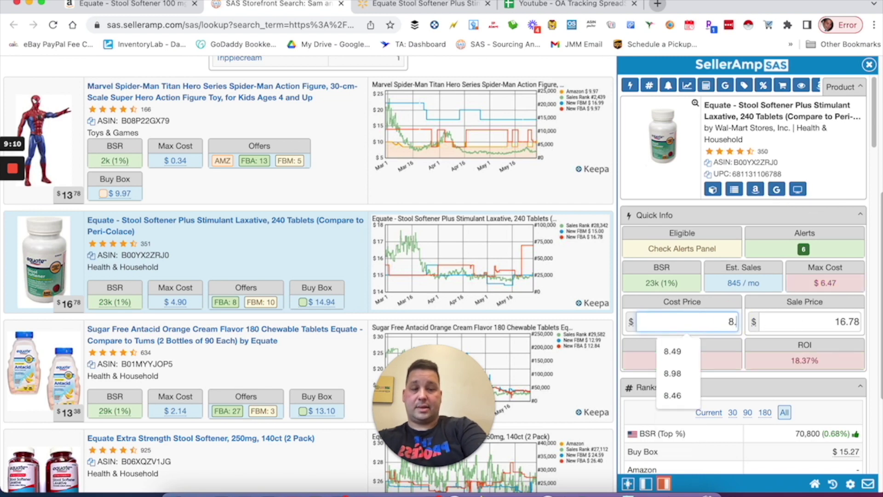
pyautogui.write('64')
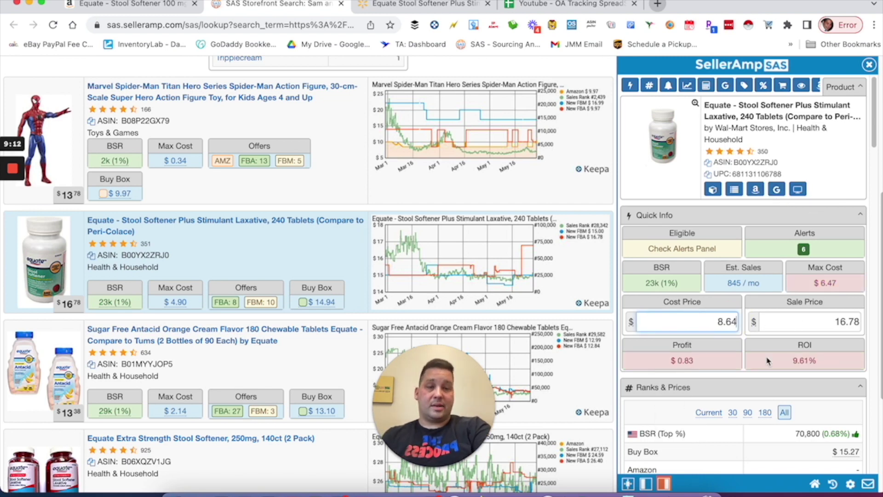
# Set the laxative's cost price to $7.64 in the SellerAmp quick info
pyautogui.doubleClick(722, 320)
pyautogui.click(721, 321)
pyautogui.press('BackSpace')
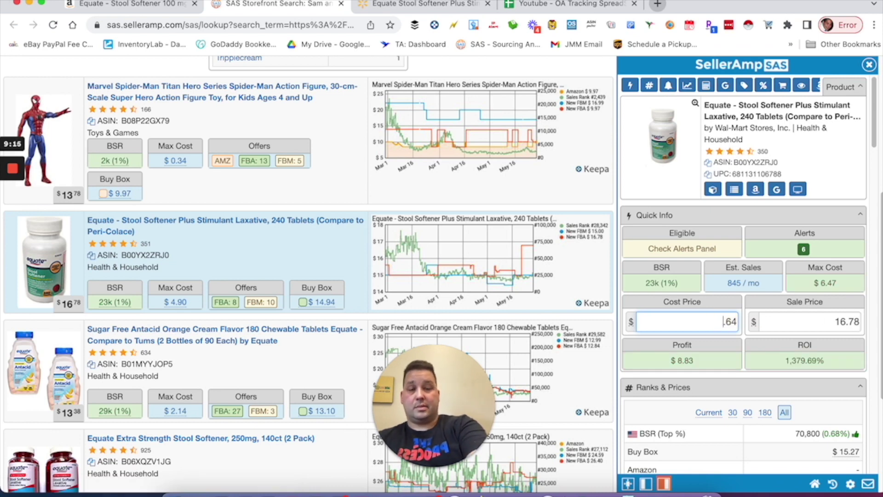
pyautogui.write('7')
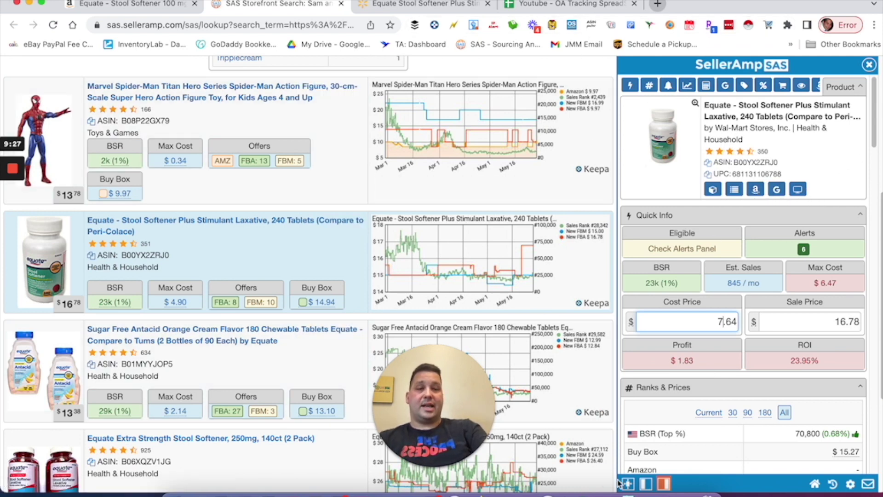
pyautogui.click(422, 397)
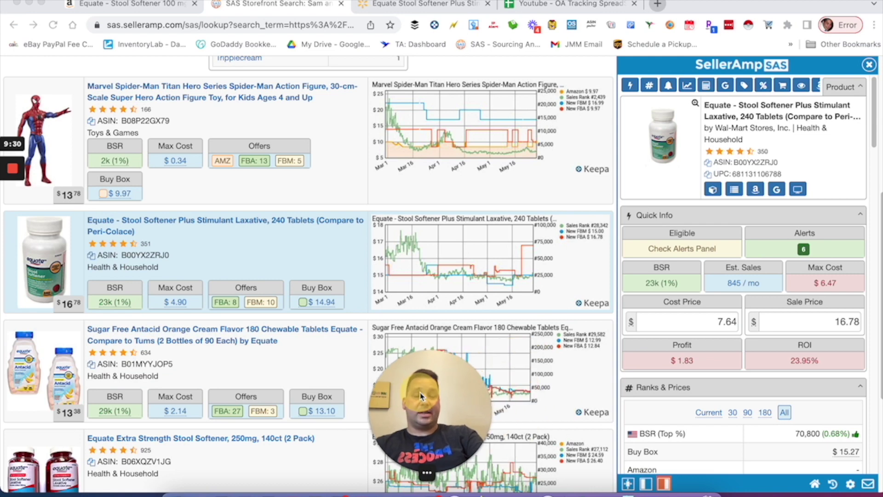
# Open the laxative's Amazon page from SellerAmp and examine its one-year Keepa price, sales rank and offer count history
pyautogui.click(756, 191)
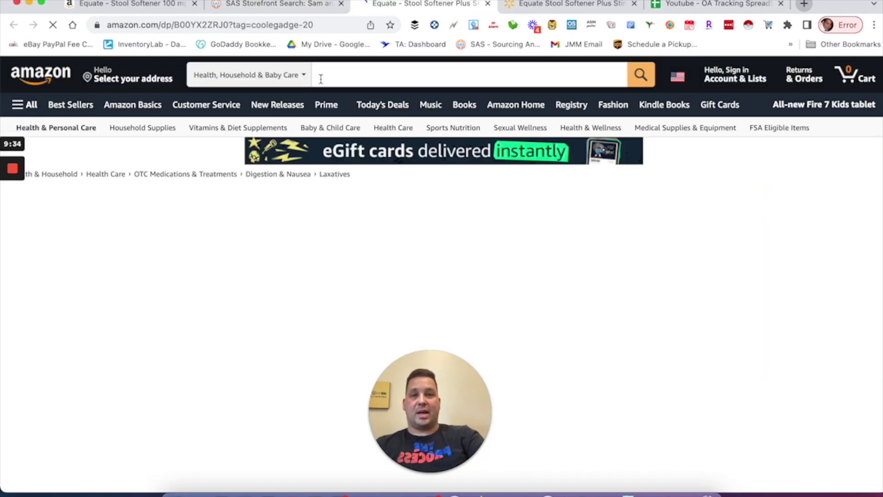
pyautogui.scroll(-3, 387, 285)
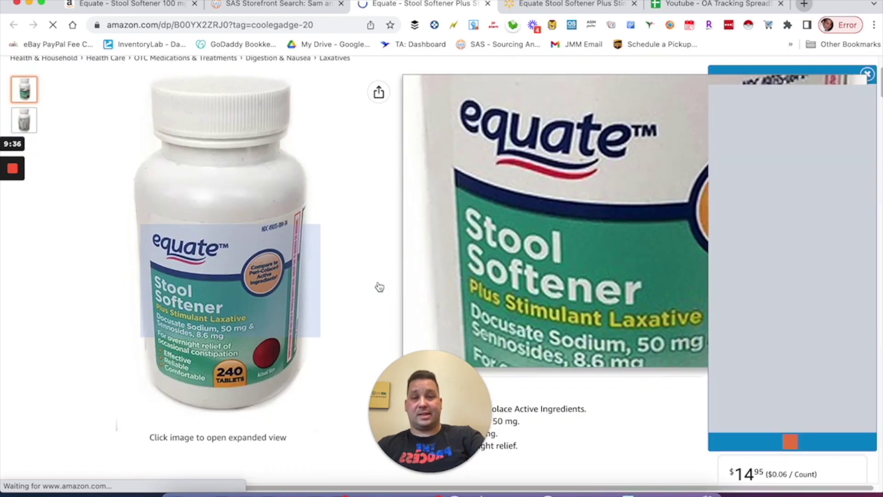
pyautogui.scroll(-10, 380, 287)
pyautogui.moveTo(428, 401); pyautogui.dragTo(797, 387)
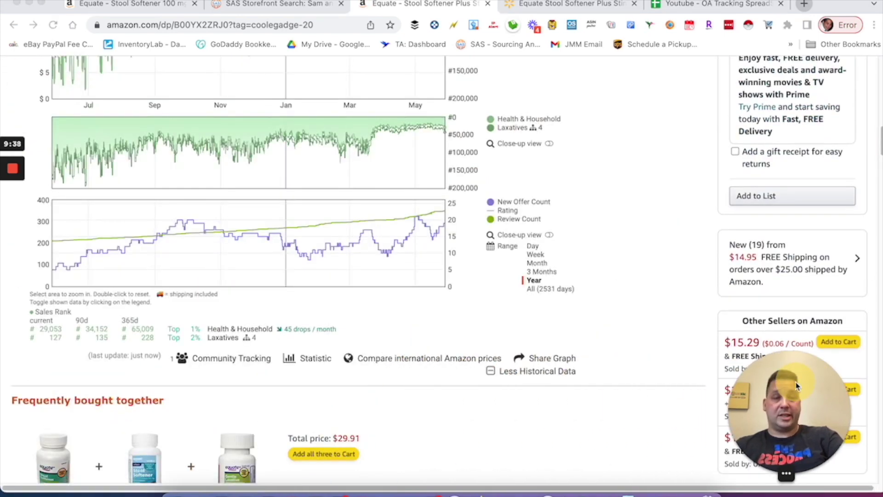
pyautogui.scroll(6, 372, 257)
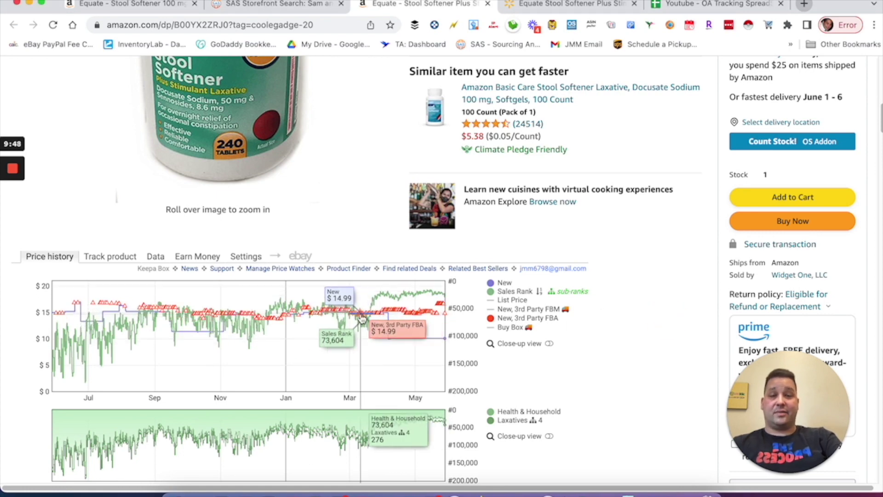
pyautogui.scroll(-6, 428, 319)
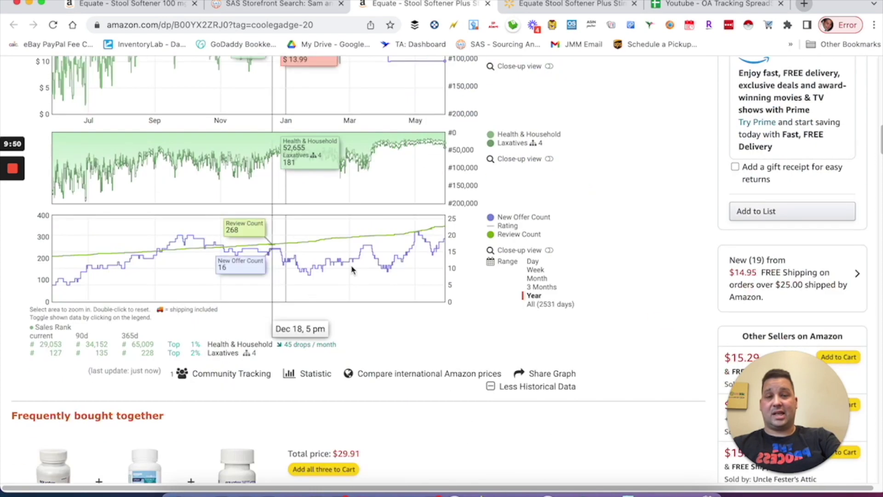
pyautogui.scroll(3, 294, 239)
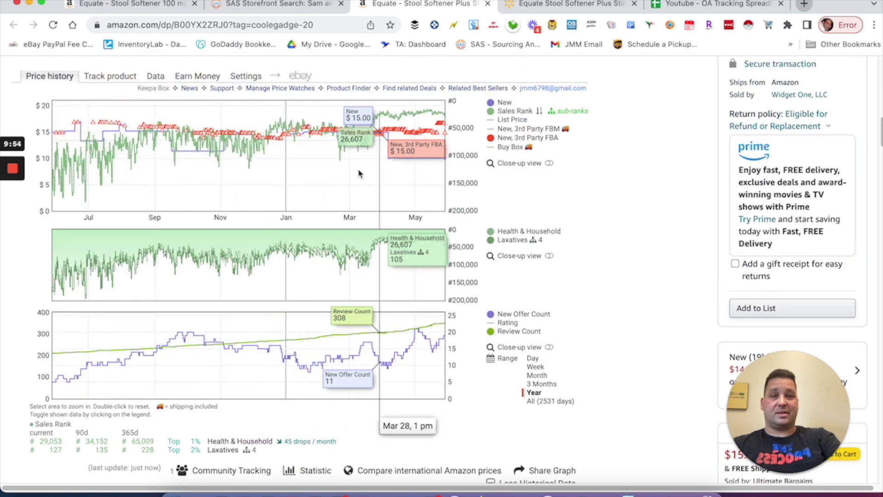
pyautogui.scroll(3, 358, 176)
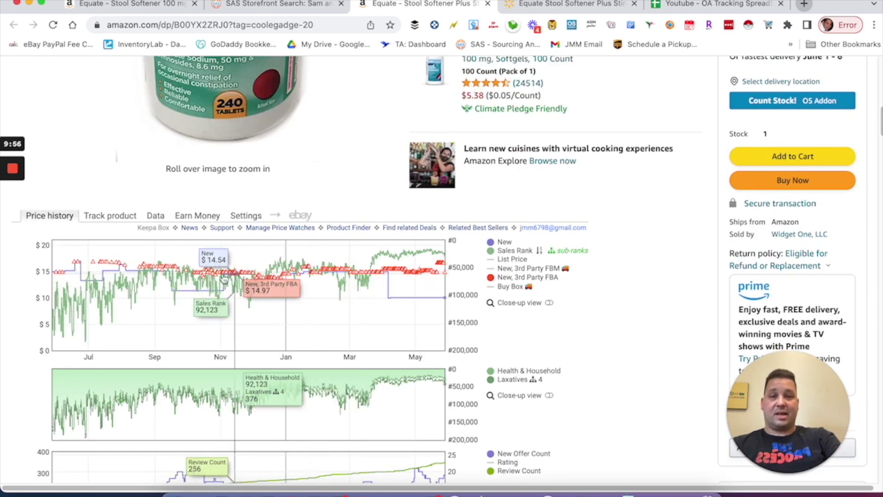
pyautogui.scroll(1, 404, 299)
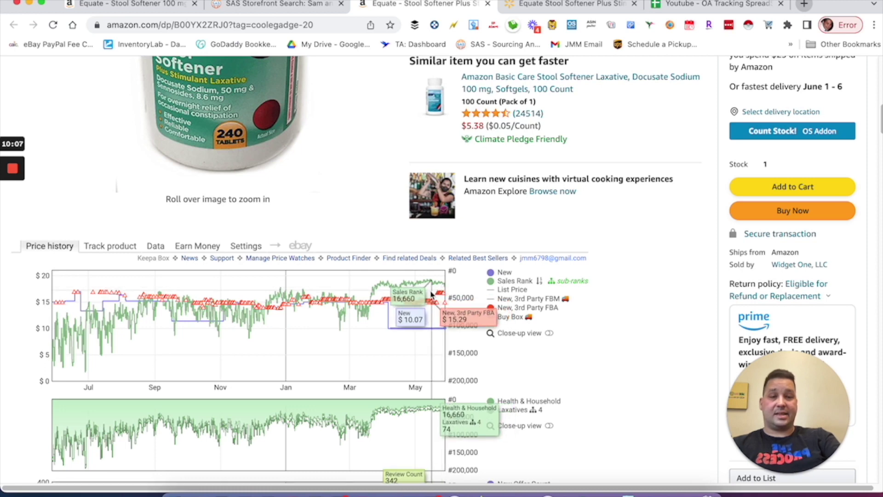
pyautogui.scroll(-3, 332, 299)
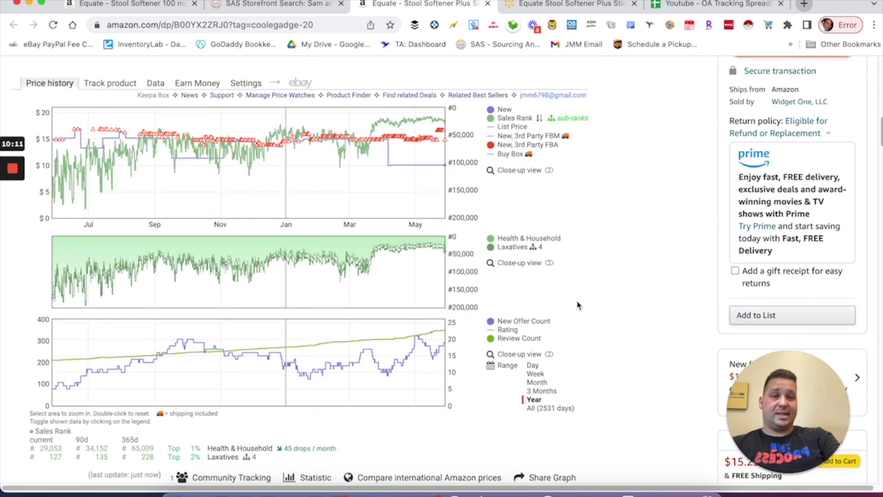
# Check the Amazon listing's details and price against SellerAmp's maximum cost, cost price, sale price, profit and ROI
pyautogui.scroll(2, 577, 304)
pyautogui.scroll(6, 494, 208)
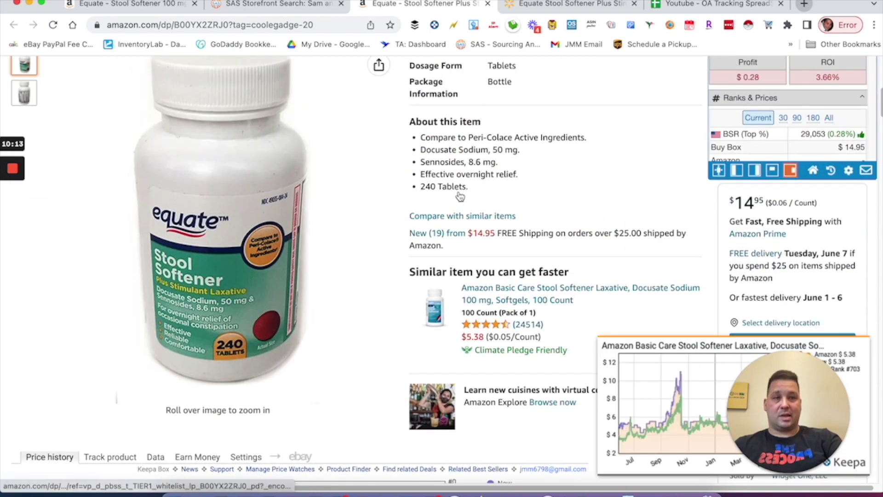
pyautogui.scroll(1, 507, 221)
pyautogui.scroll(2, 606, 215)
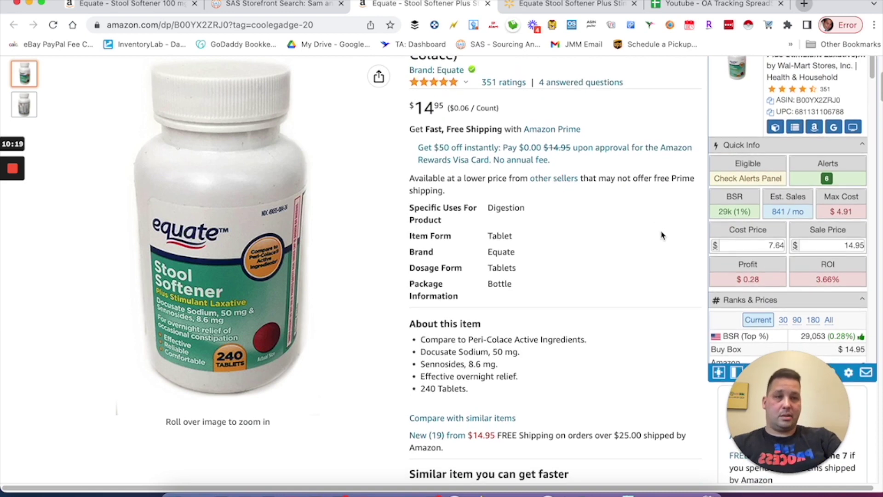
pyautogui.scroll(-1, 663, 232)
pyautogui.scroll(2, 662, 235)
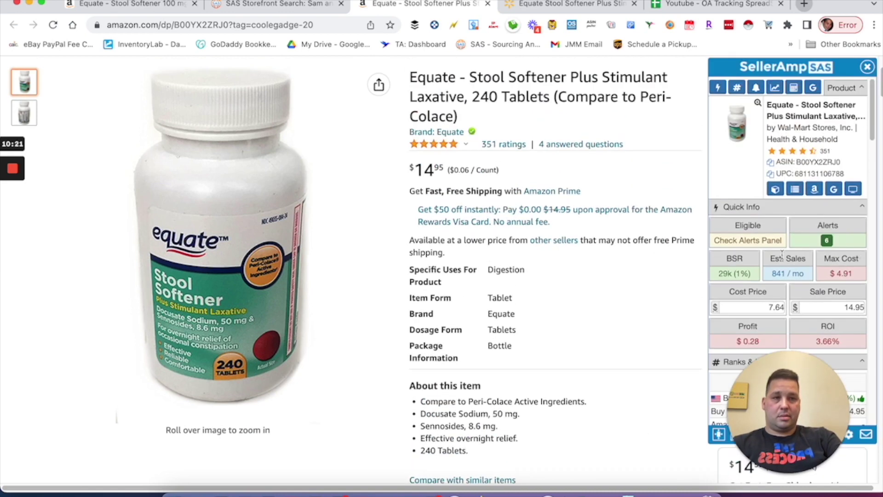
pyautogui.scroll(1, 759, 259)
pyautogui.scroll(-3, 566, 282)
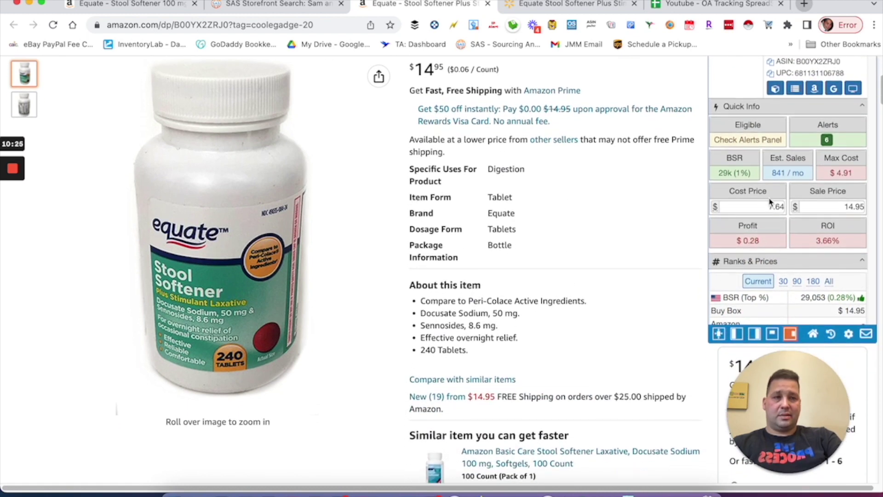
pyautogui.moveTo(759, 203); pyautogui.dragTo(781, 203)
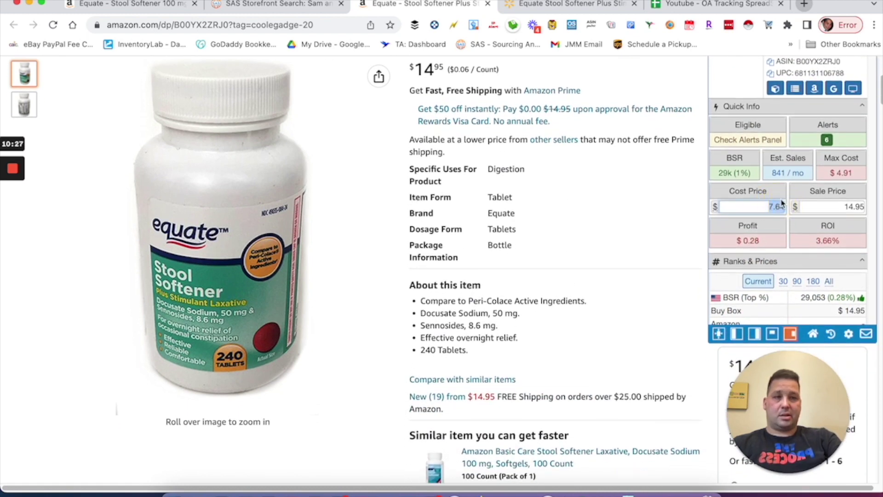
pyautogui.click(667, 246)
pyautogui.scroll(-1, 598, 258)
pyautogui.scroll(-5, 599, 260)
pyautogui.scroll(5, 551, 212)
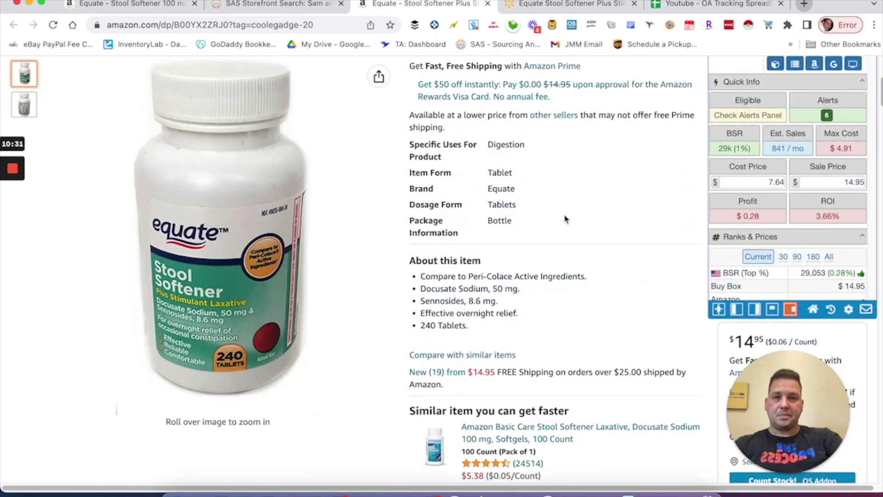
pyautogui.scroll(3, 666, 193)
pyautogui.scroll(-4, 669, 205)
pyautogui.scroll(1, 780, 138)
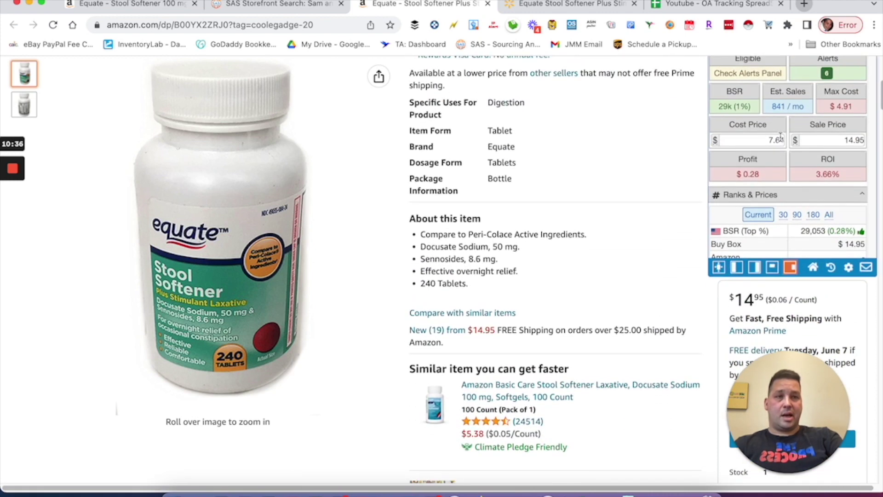
# Examine the laxative's FBA offers in SellerAmp, comparing each seller's stock, price, profit and ROI
pyautogui.scroll(-10, 781, 138)
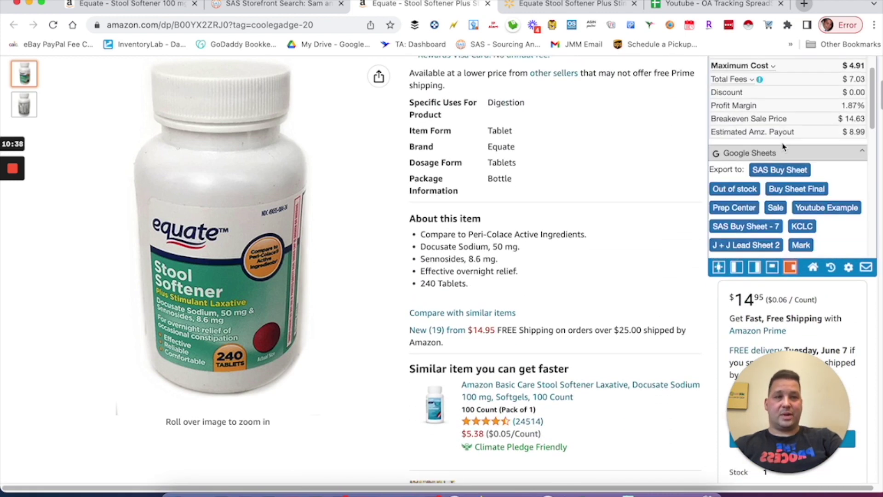
pyautogui.scroll(-3, 785, 148)
pyautogui.click(276, 4)
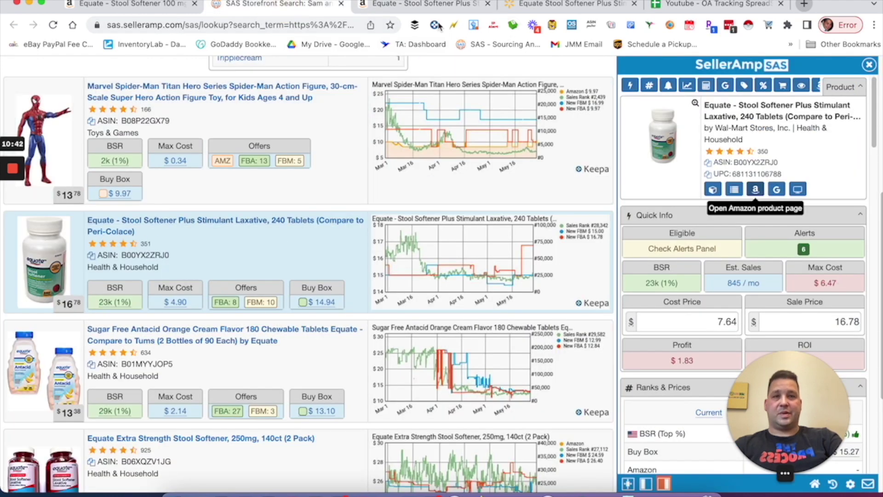
pyautogui.click(428, 5)
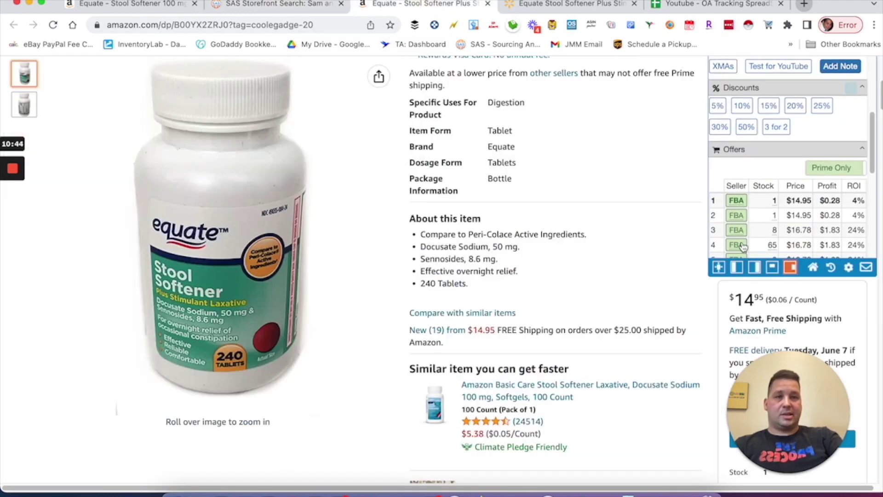
pyautogui.scroll(-2, 823, 177)
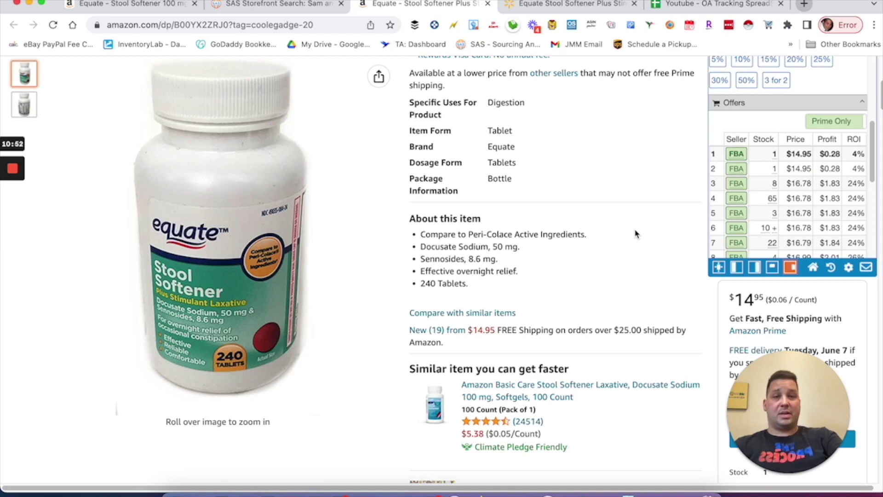
pyautogui.scroll(2, 637, 234)
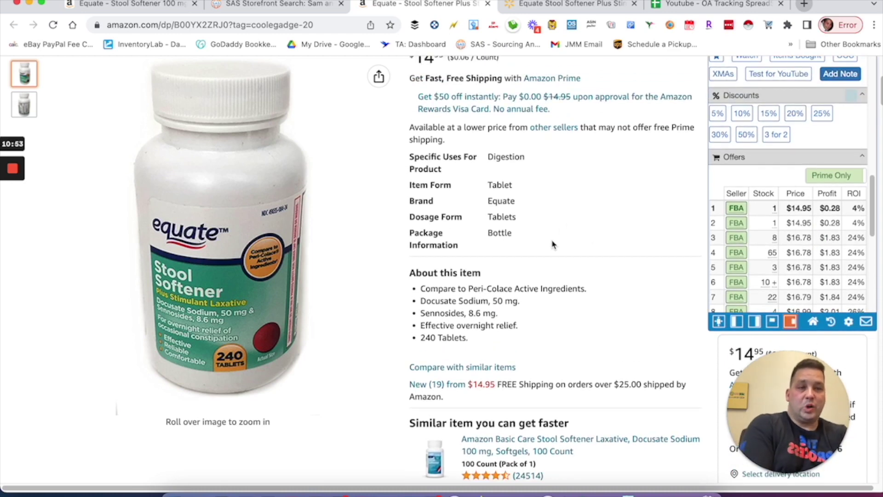
pyautogui.scroll(-5, 651, 286)
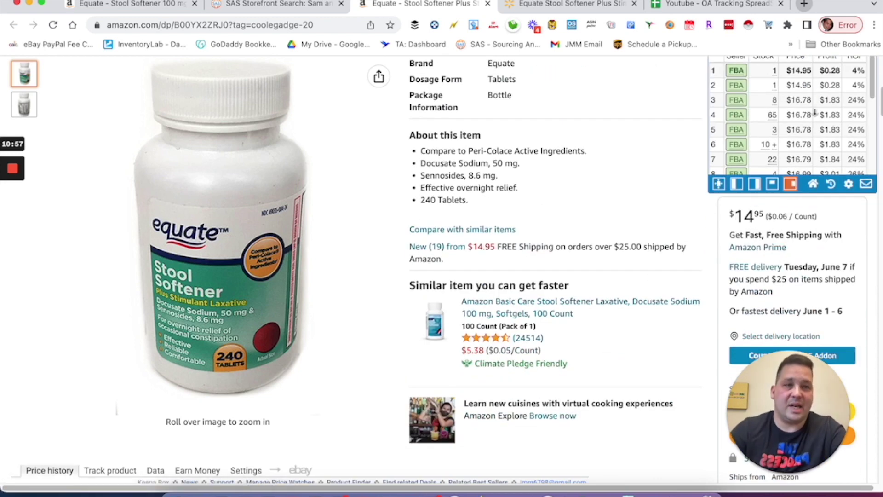
pyautogui.scroll(1, 815, 113)
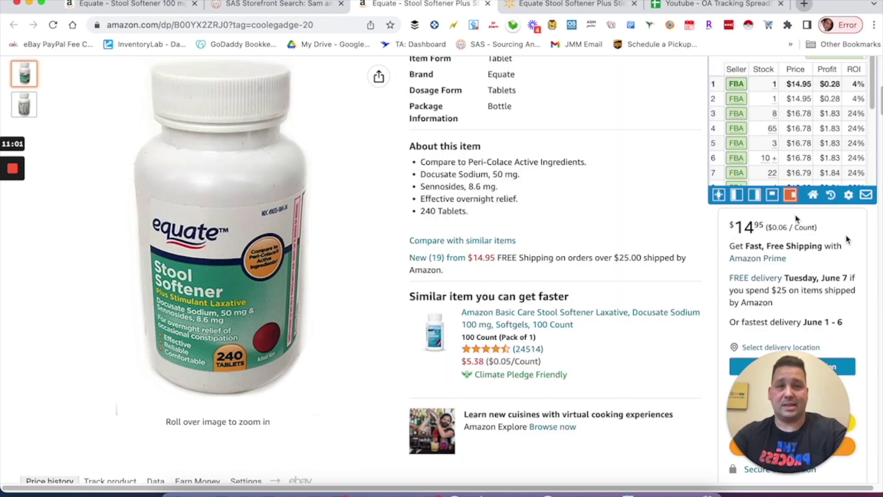
# Show the laxative's 90-day average ranks and prices in SellerAmp and review them together with the alerts
pyautogui.scroll(5, 682, 178)
pyautogui.scroll(8, 766, 197)
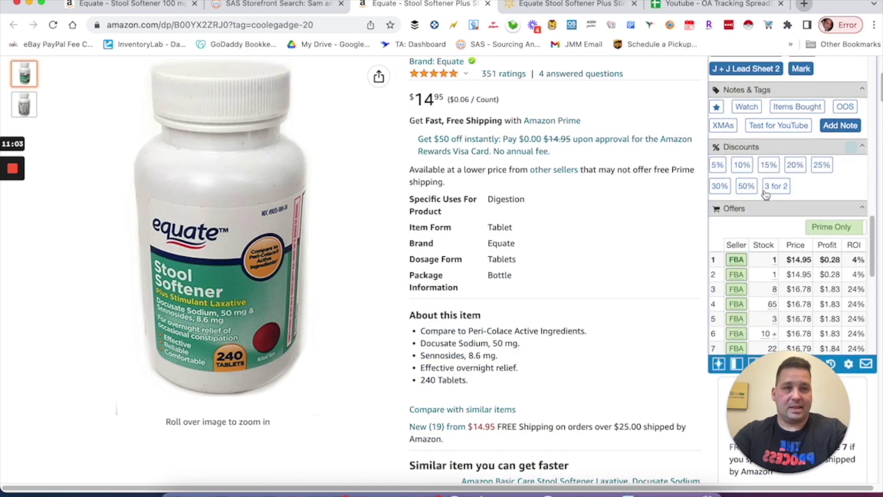
pyautogui.scroll(10, 804, 256)
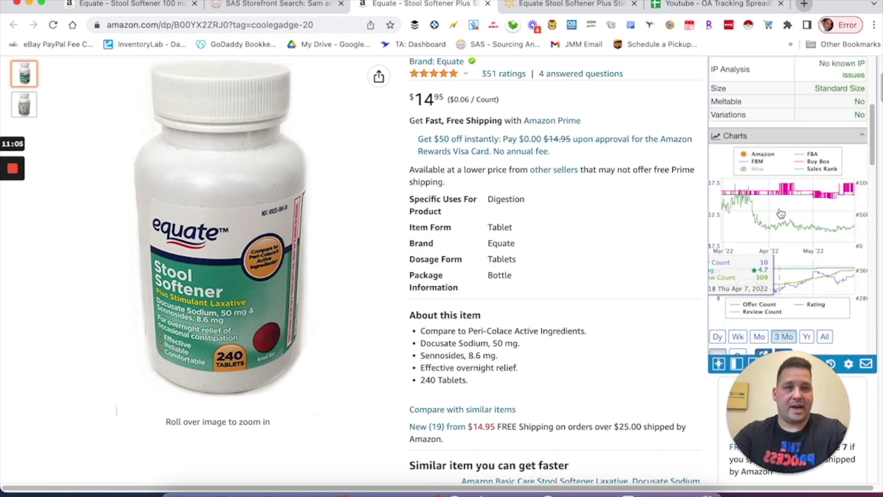
pyautogui.scroll(3, 783, 209)
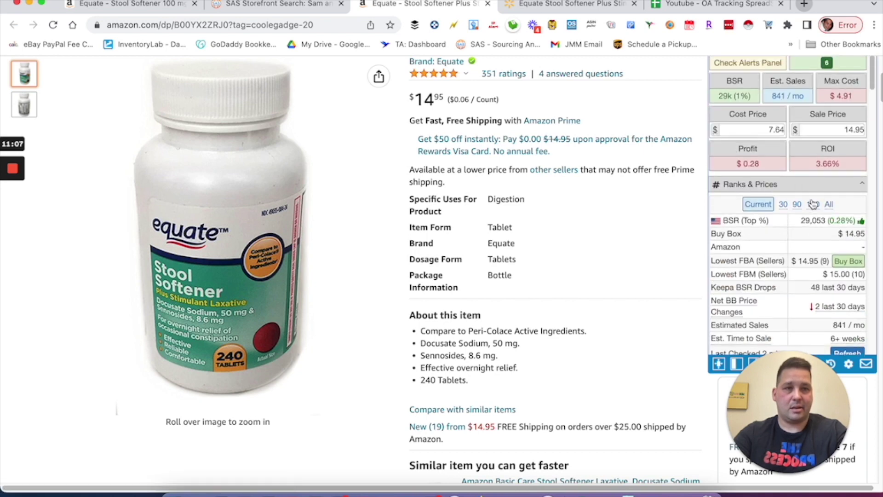
pyautogui.click(795, 204)
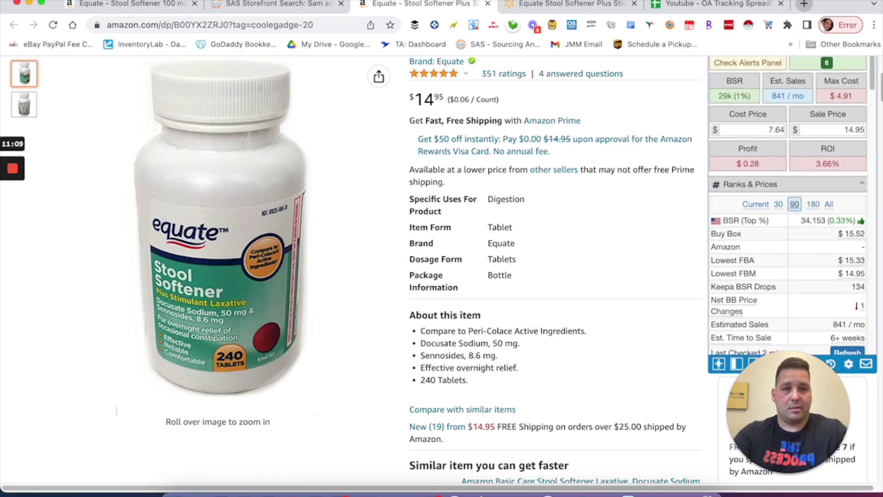
pyautogui.scroll(-1, 764, 239)
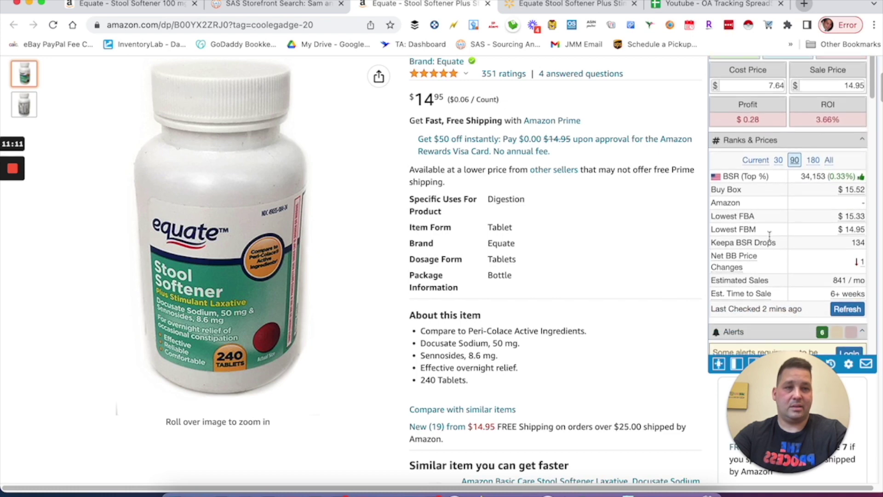
pyautogui.scroll(-3, 754, 251)
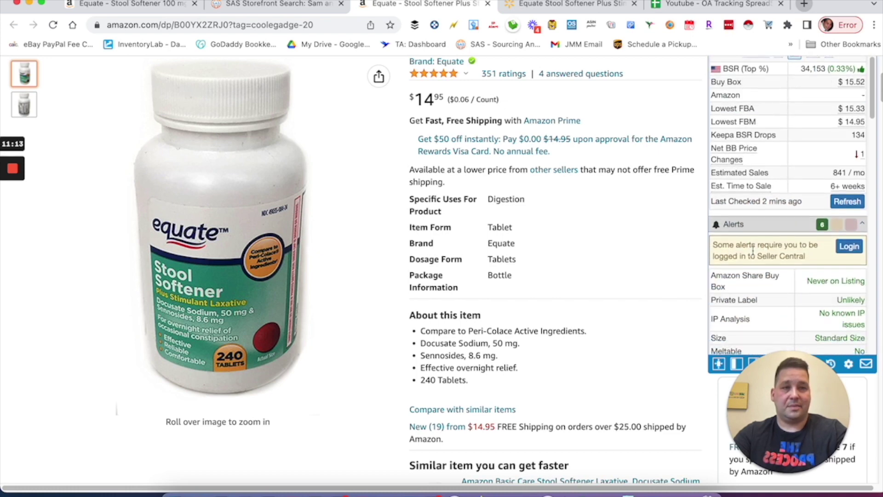
# Compare all offers with the Prime-only offers in SellerAmp, identifying the merchant-fulfilled seller with the largest stock and checking FBA stock levels
pyautogui.scroll(-10, 754, 253)
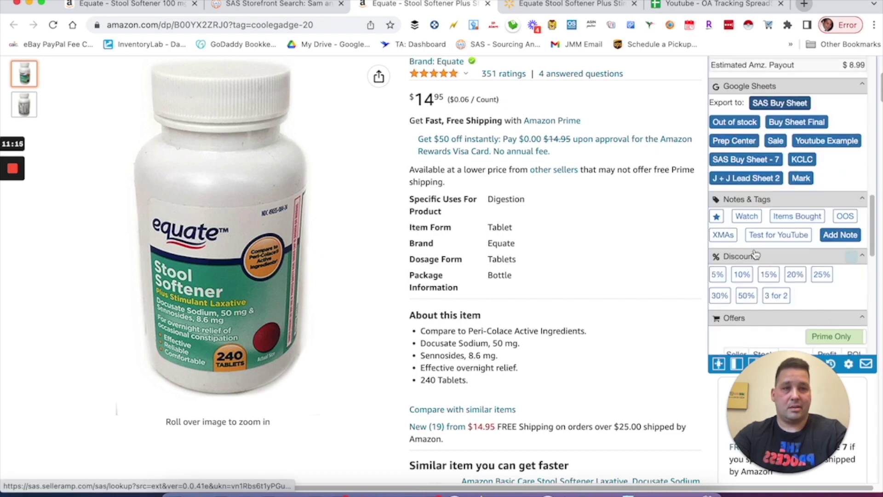
pyautogui.scroll(-5, 756, 255)
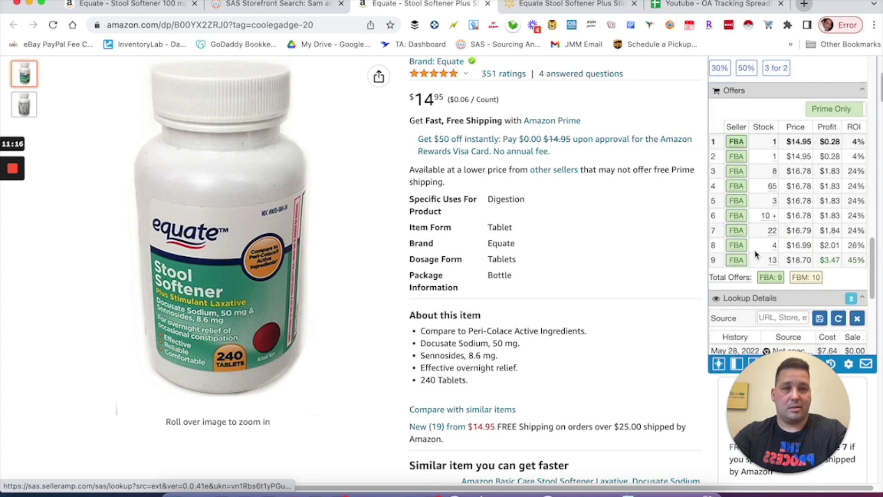
pyautogui.click(836, 108)
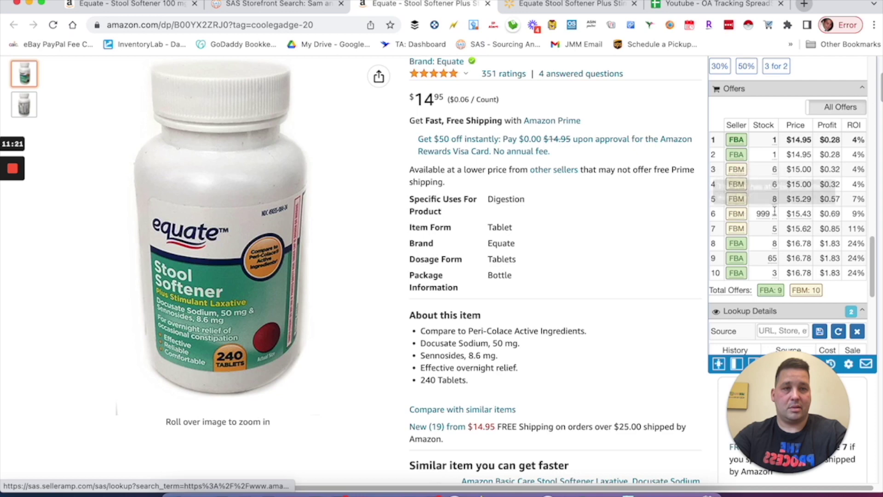
pyautogui.moveTo(740, 215)
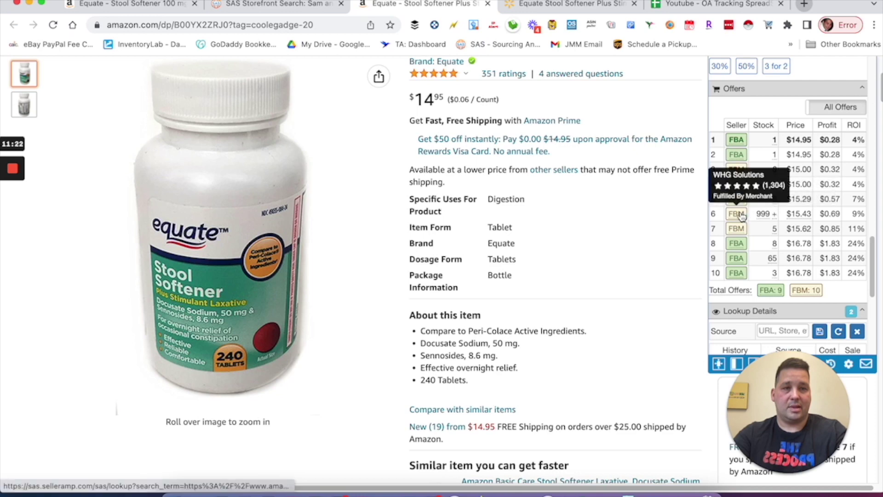
pyautogui.click(839, 107)
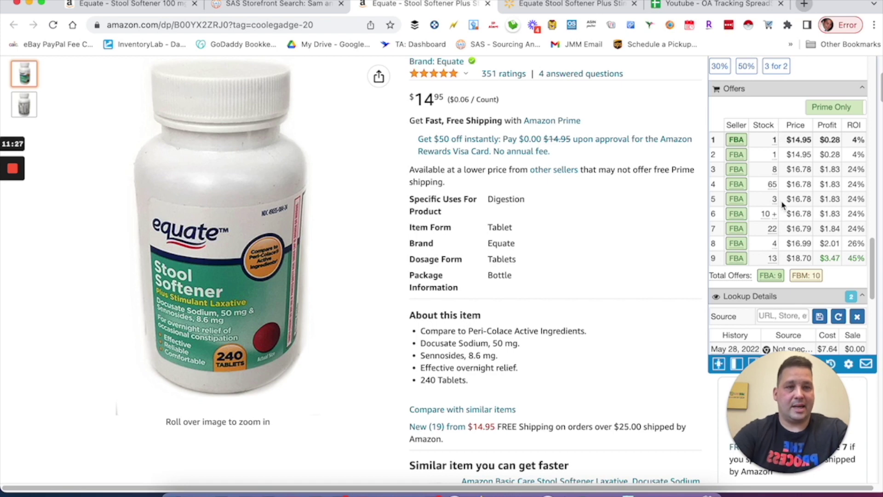
pyautogui.moveTo(821, 171); pyautogui.dragTo(788, 176)
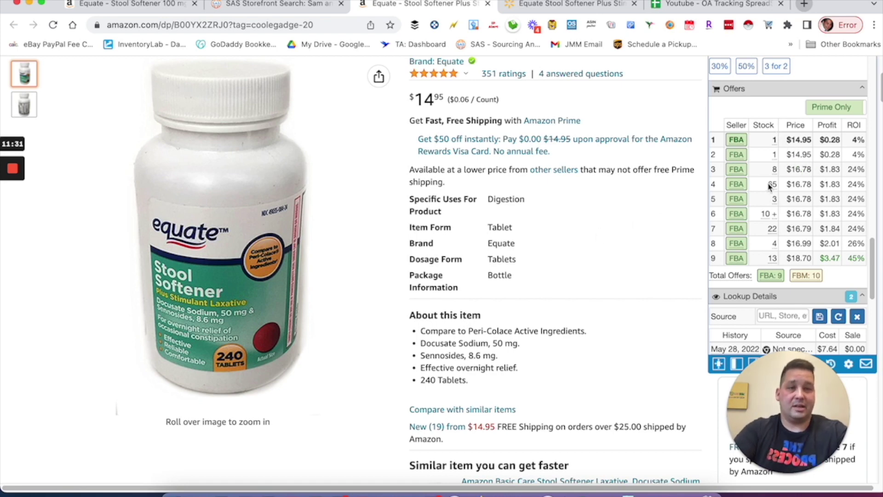
pyautogui.moveTo(771, 179)
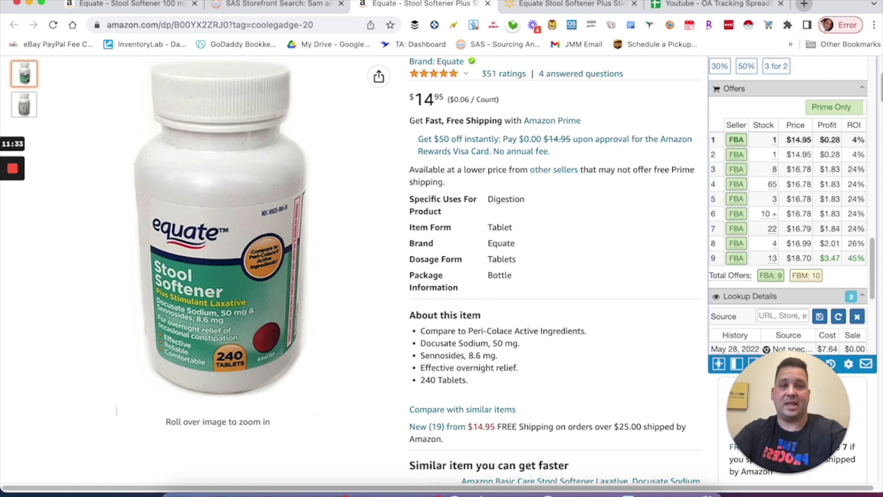
# Test the laxative's profit and ROI in SellerAmp at a sale price of $16.78 and at $15.50, keeping $15.50
pyautogui.scroll(10, 784, 175)
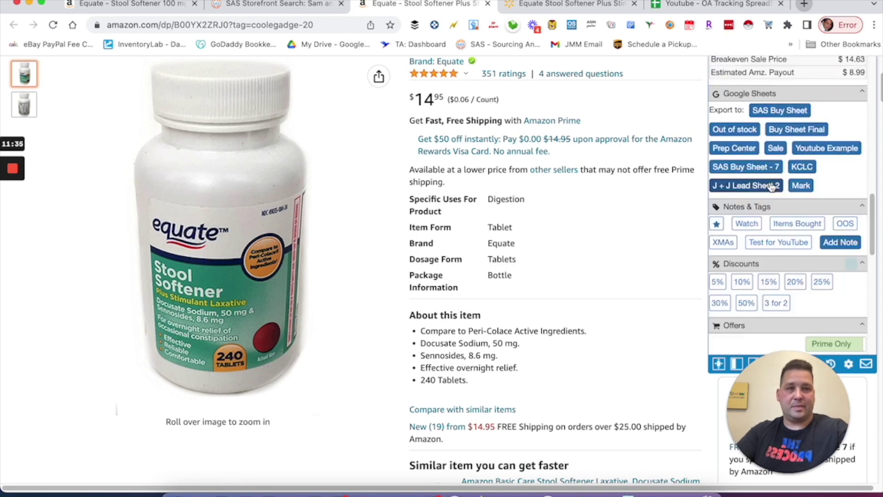
pyautogui.scroll(6, 784, 170)
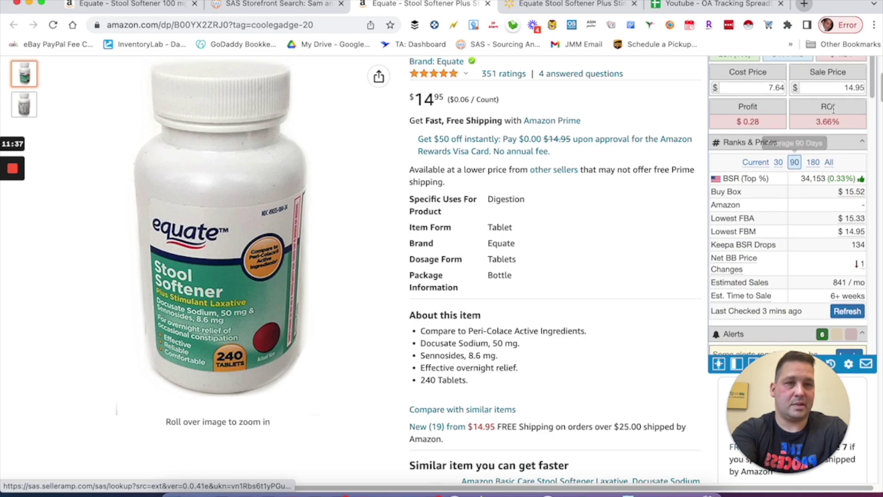
pyautogui.moveTo(845, 86); pyautogui.dragTo(863, 89)
pyautogui.write('5')
pyautogui.press('BackSpace')
pyautogui.write('16')
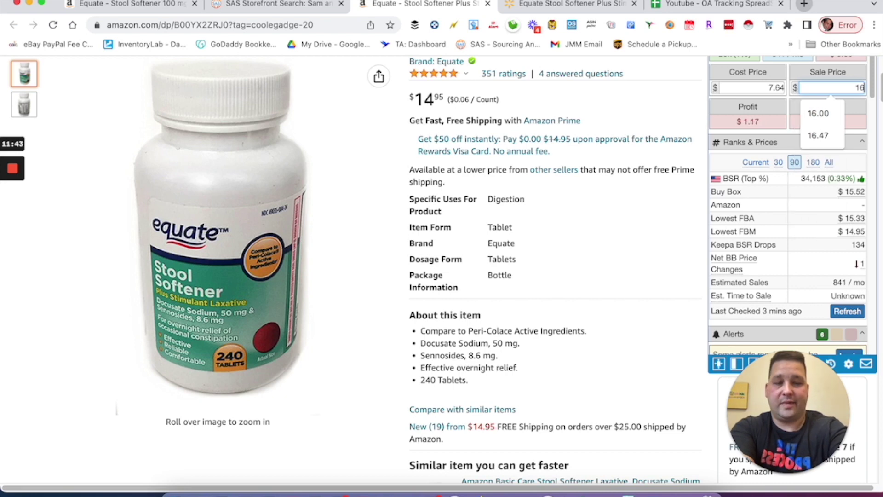
pyautogui.write('.78')
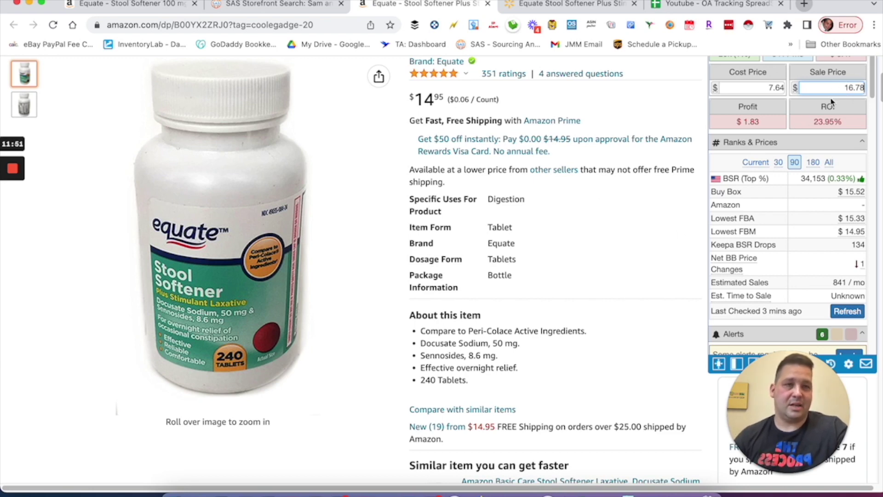
pyautogui.doubleClick(857, 91)
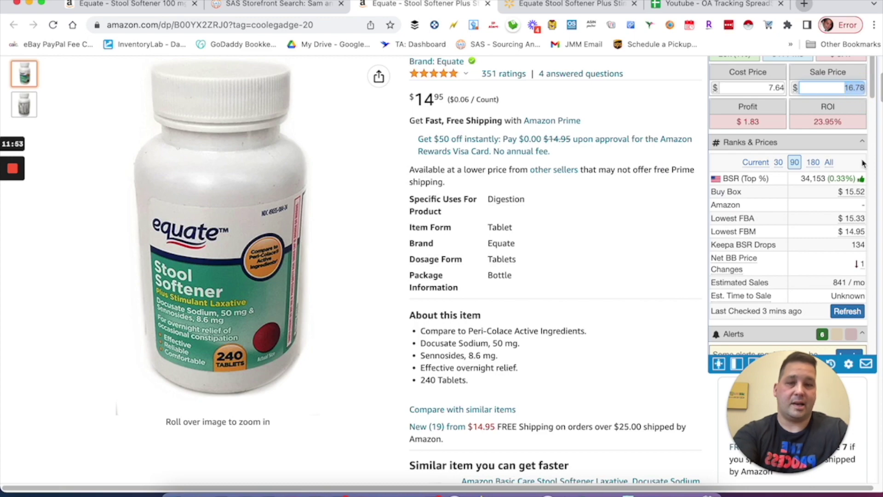
pyautogui.write('15.50')
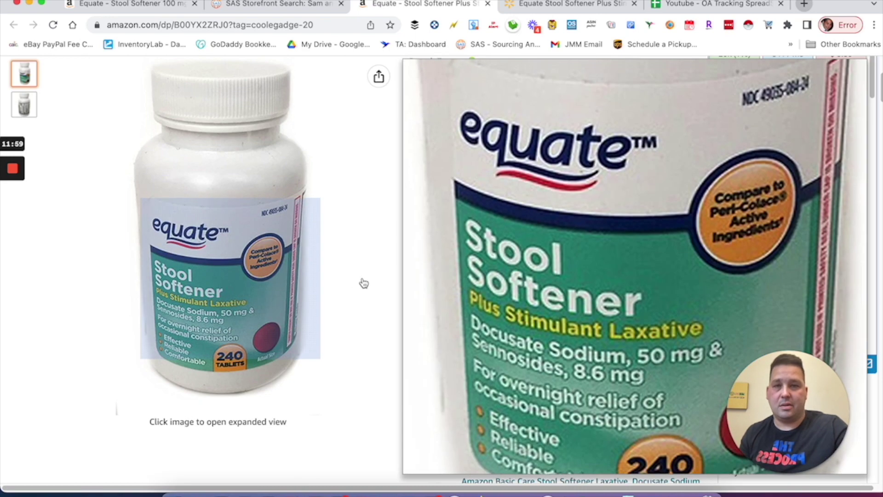
# Open Keepa's offers data for the laxative and examine each seller's price history, stock history and estimated units sold in 30 days
pyautogui.scroll(-12, 361, 284)
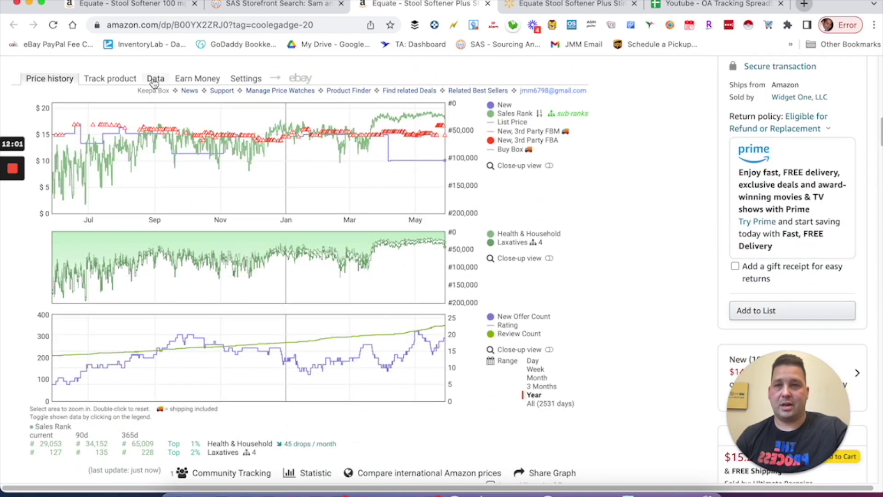
pyautogui.click(155, 80)
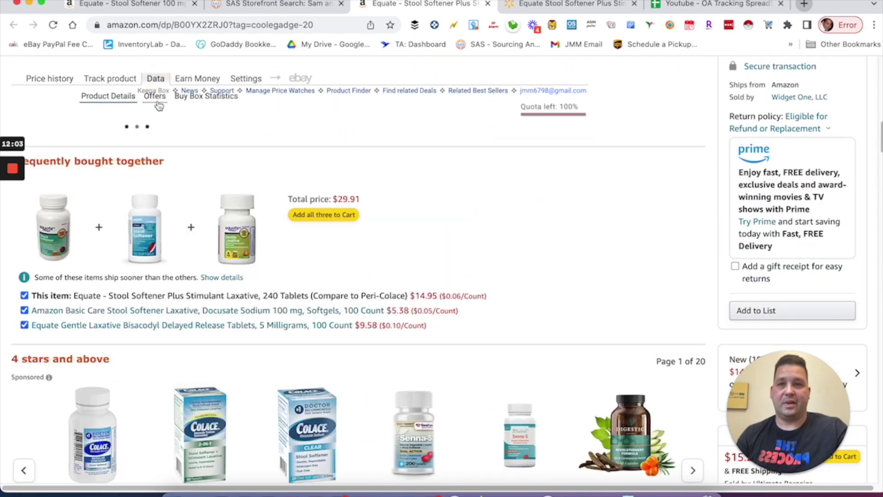
pyautogui.click(158, 103)
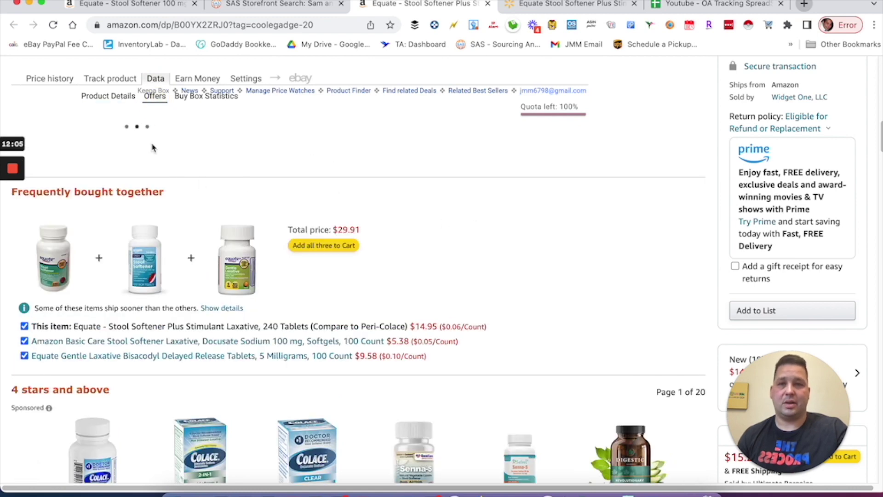
pyautogui.scroll(-10, 334, 309)
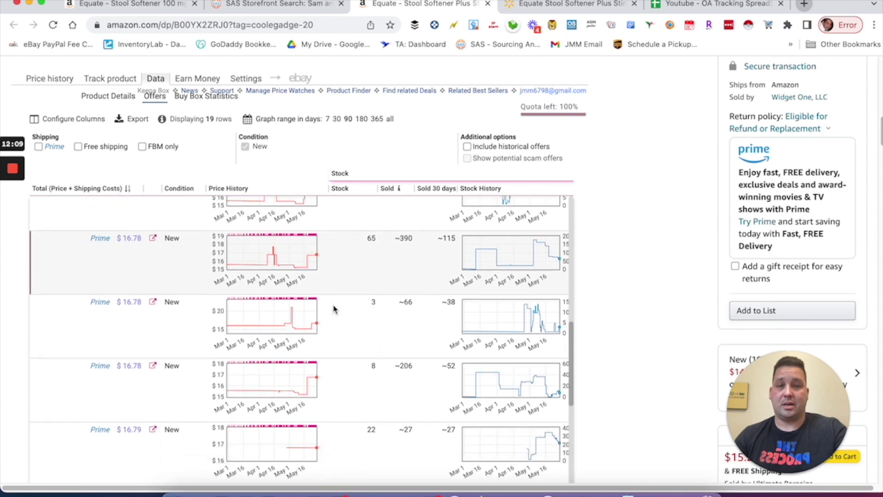
pyautogui.scroll(-8, 334, 309)
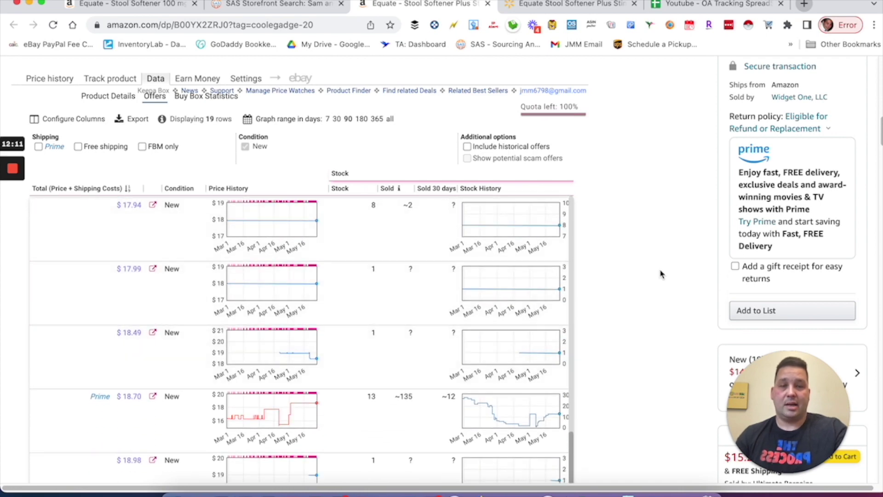
pyautogui.scroll(-3, 660, 274)
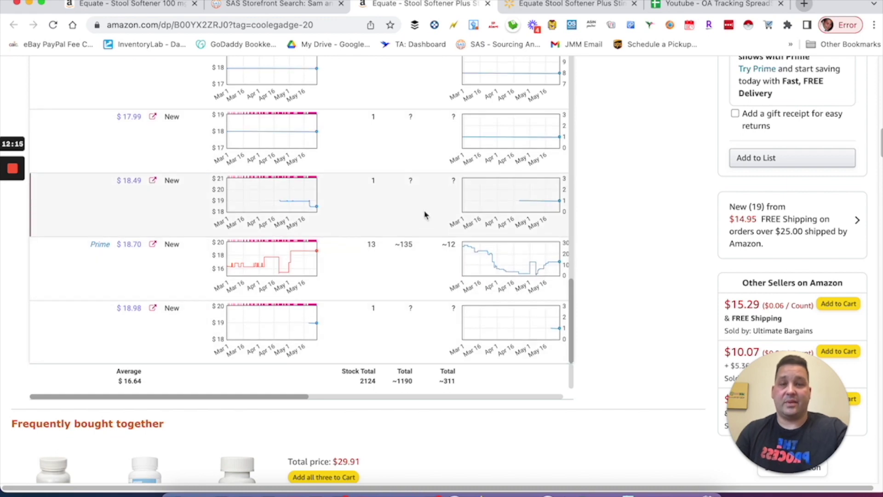
pyautogui.scroll(15, 425, 215)
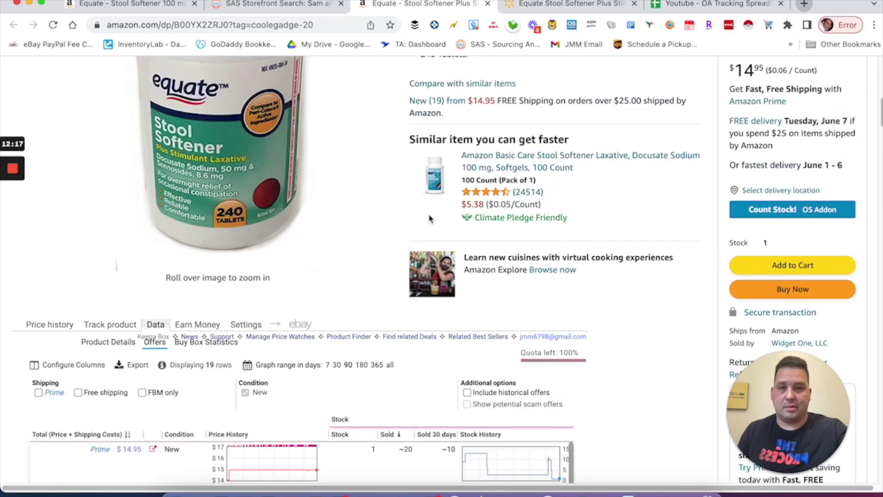
pyautogui.scroll(10, 583, 216)
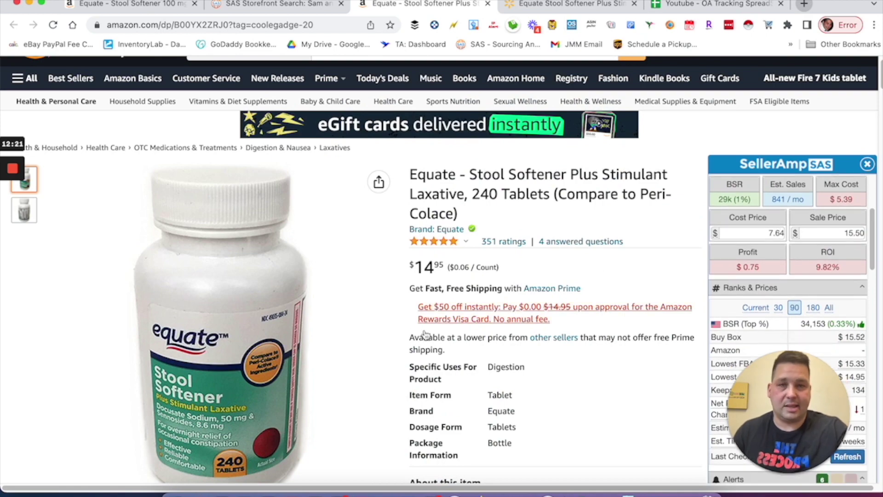
pyautogui.scroll(-15, 450, 331)
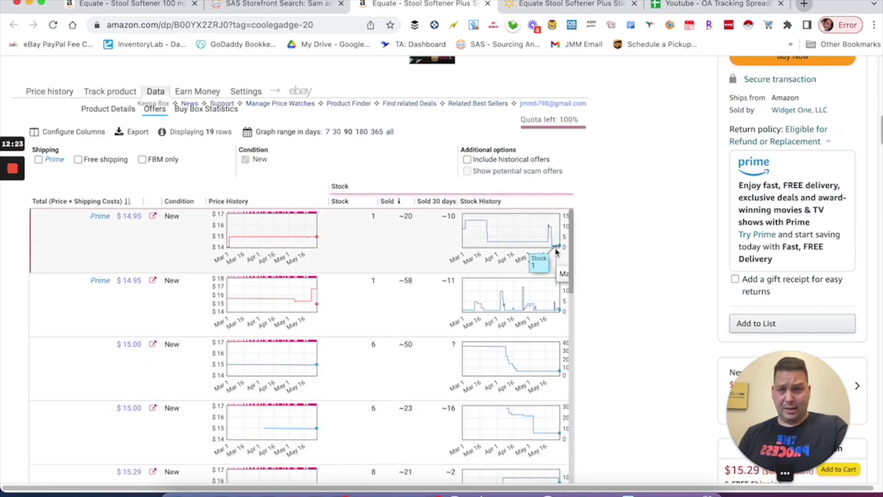
# Open the laxative's Keepa Buy Box statistics, sort the sellers by when they last won, and examine their win percentages, especially VOI Products
pyautogui.click(184, 108)
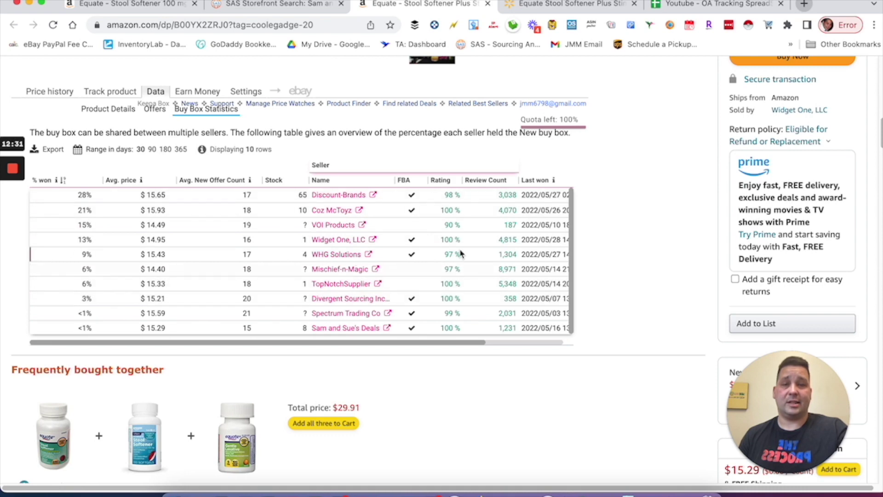
pyautogui.click(533, 180)
pyautogui.click(536, 181)
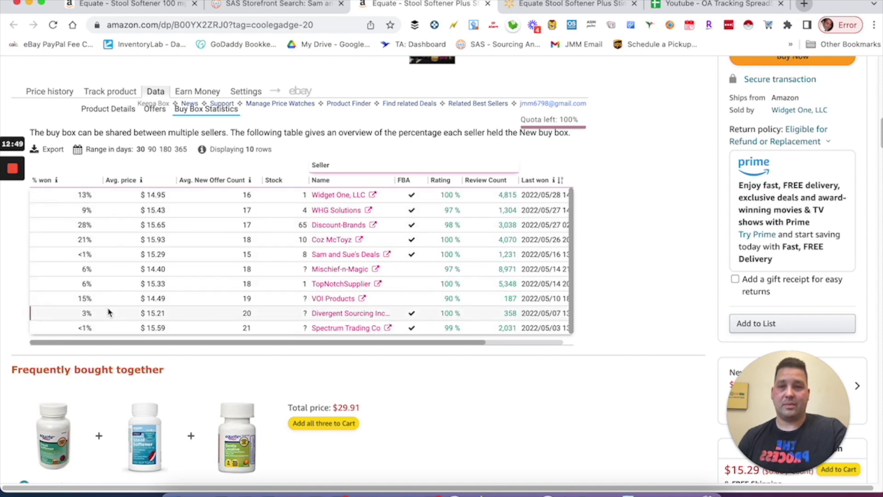
pyautogui.click(63, 299)
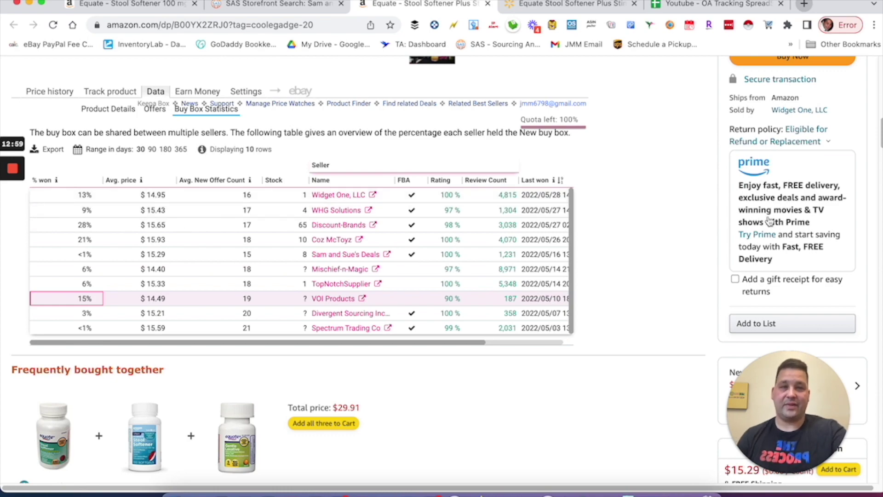
pyautogui.scroll(15, 414, 216)
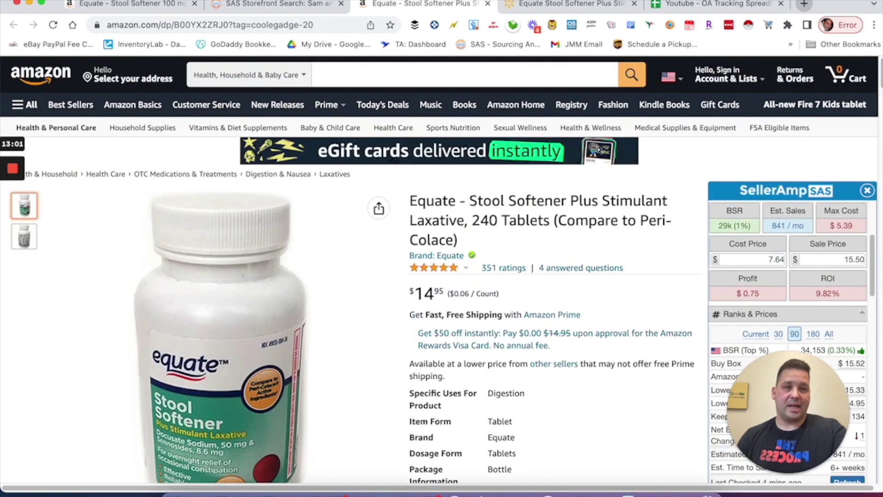
pyautogui.scroll(-15, 522, 302)
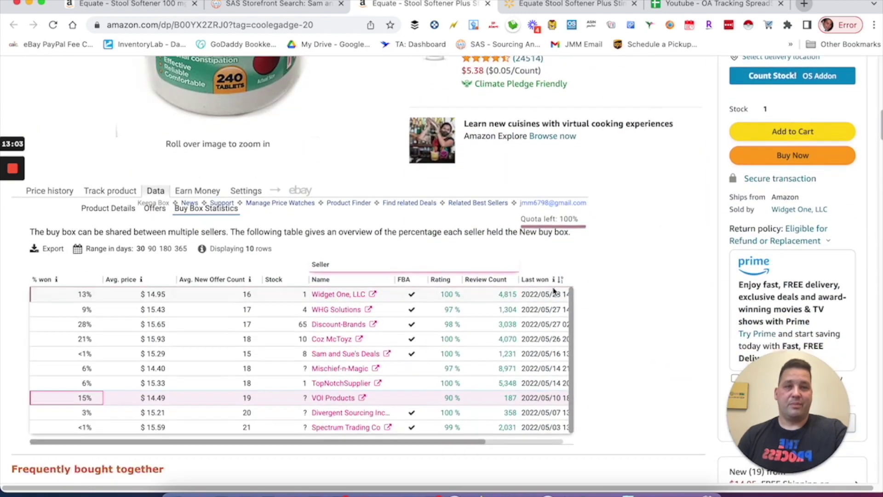
pyautogui.moveTo(230, 92)
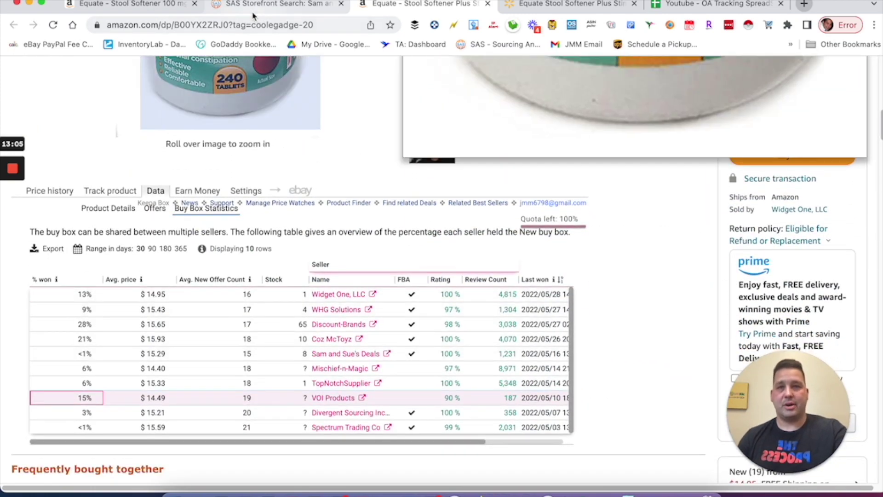
pyautogui.scroll(4, 213, 146)
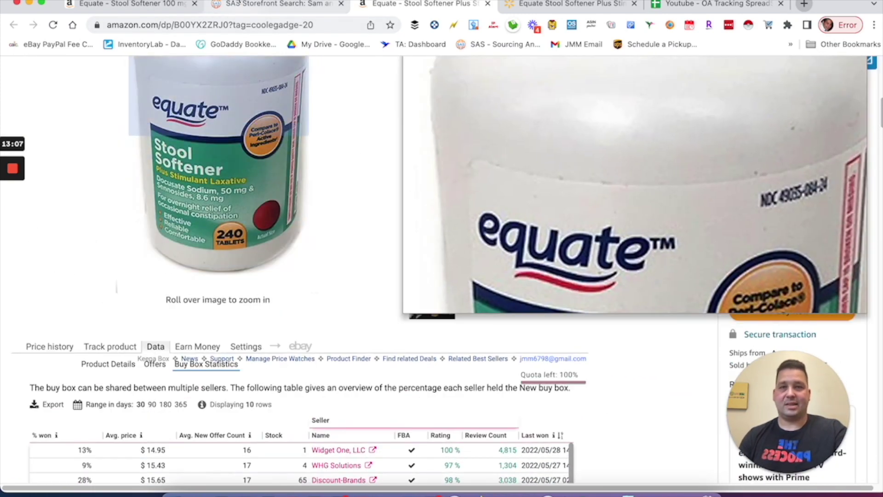
# Return to the SellerAmp storefront results and check the details of the 180-tablet Sugar Free Antacid Orange Cream, closing them when done
pyautogui.click(238, 6)
pyautogui.scroll(-5, 322, 230)
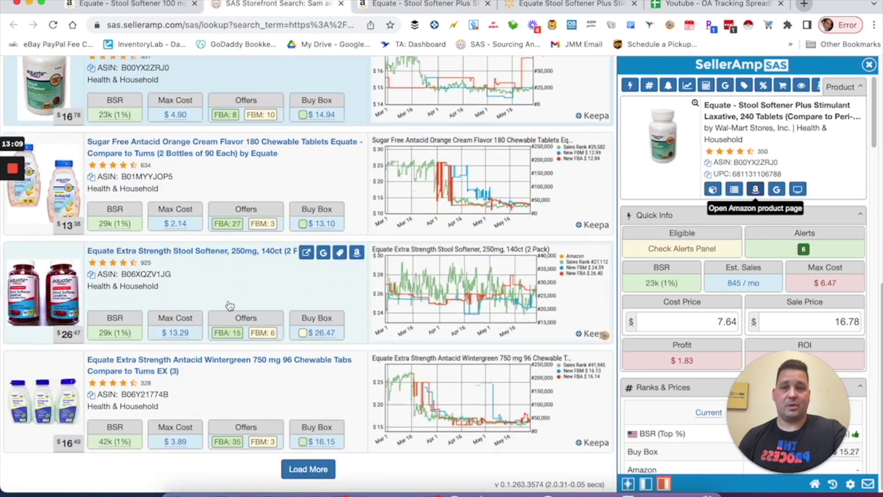
pyautogui.click(869, 66)
pyautogui.click(538, 203)
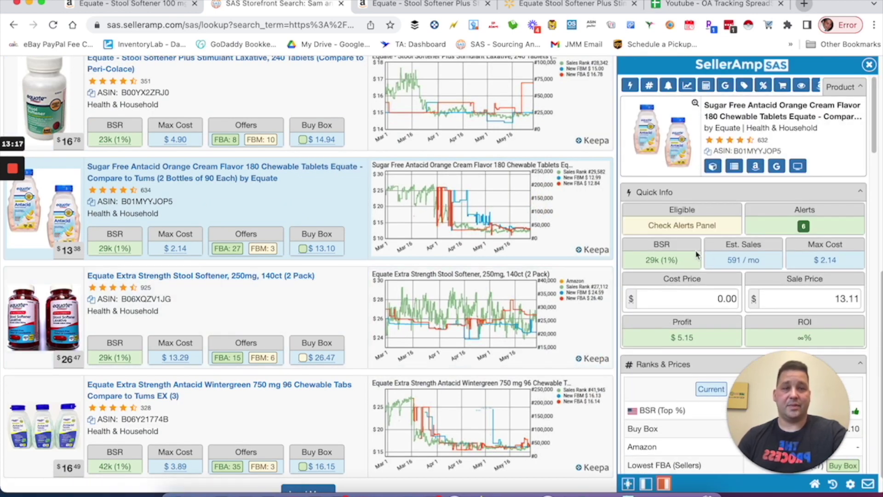
pyautogui.click(869, 64)
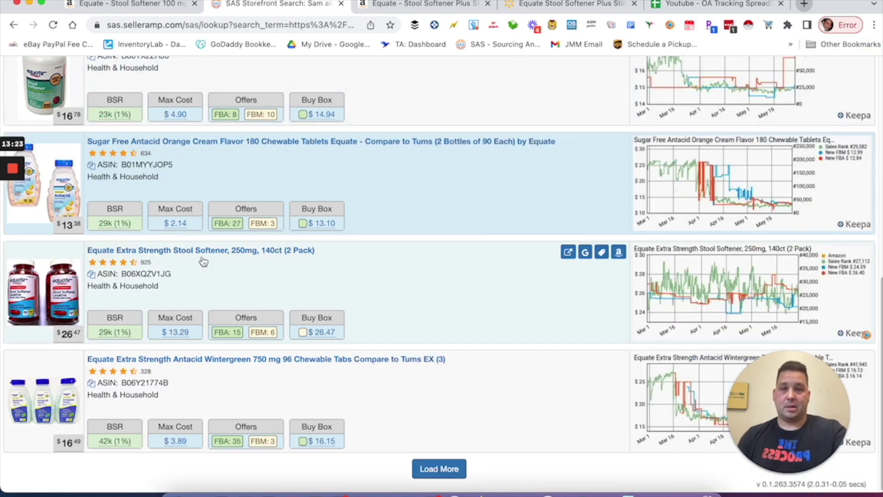
# Open the Equate Extra Strength Stool Softener 250mg, 140ct (2 Pack) and review its profit calculation and current ranks and prices
pyautogui.click(414, 275)
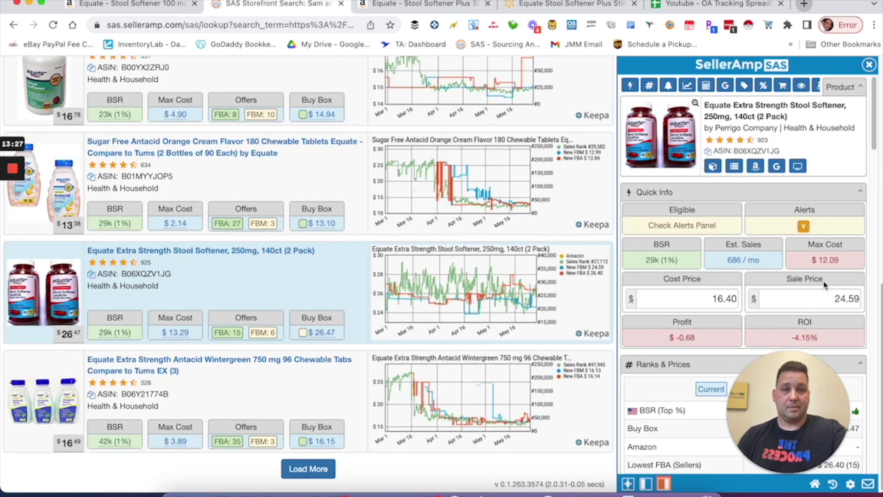
pyautogui.scroll(-5, 817, 284)
pyautogui.scroll(-1, 814, 282)
pyautogui.scroll(3, 810, 280)
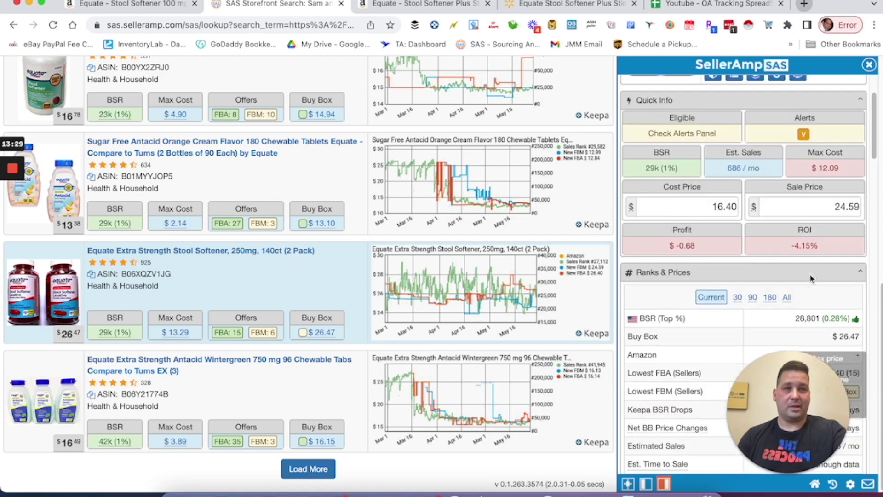
pyautogui.scroll(-3, 806, 278)
pyautogui.scroll(-15, 806, 276)
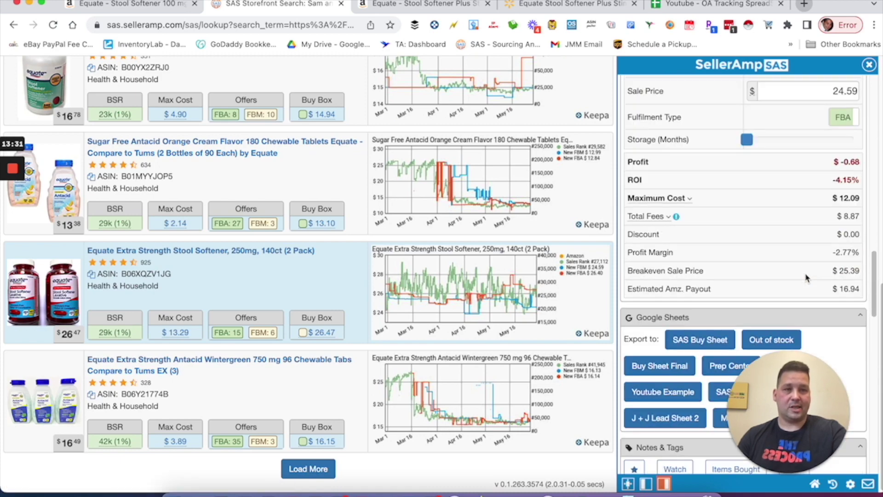
pyautogui.scroll(15, 717, 156)
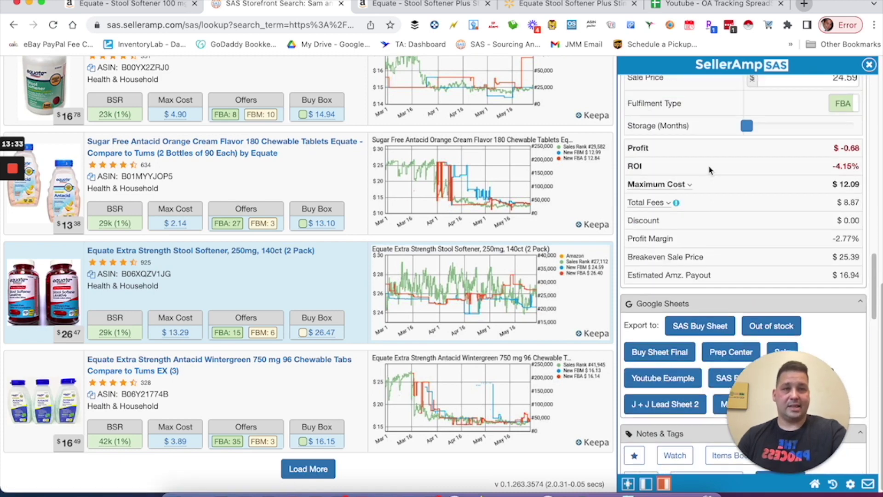
pyautogui.scroll(8, 708, 171)
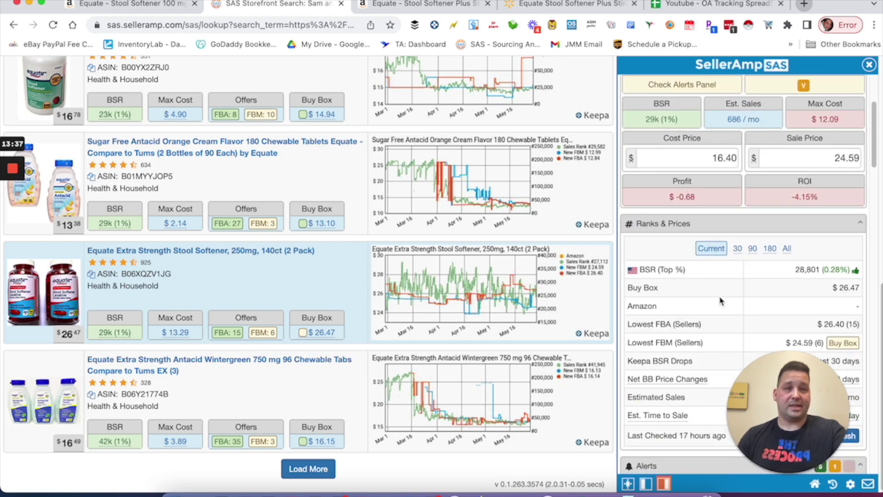
# Review the 2-pack stool softener's alerts, charts, Prime offers with their profits, and past lookup history
pyautogui.scroll(-8, 721, 300)
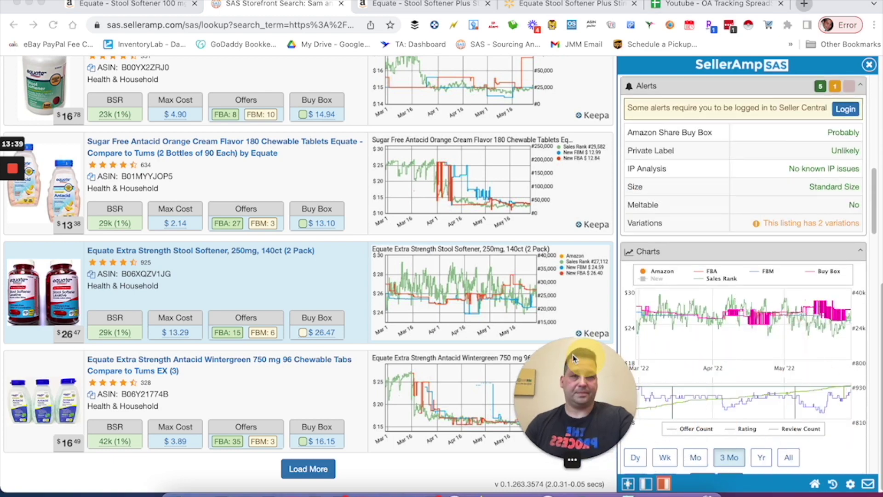
pyautogui.scroll(-10, 782, 299)
pyautogui.scroll(-10, 834, 299)
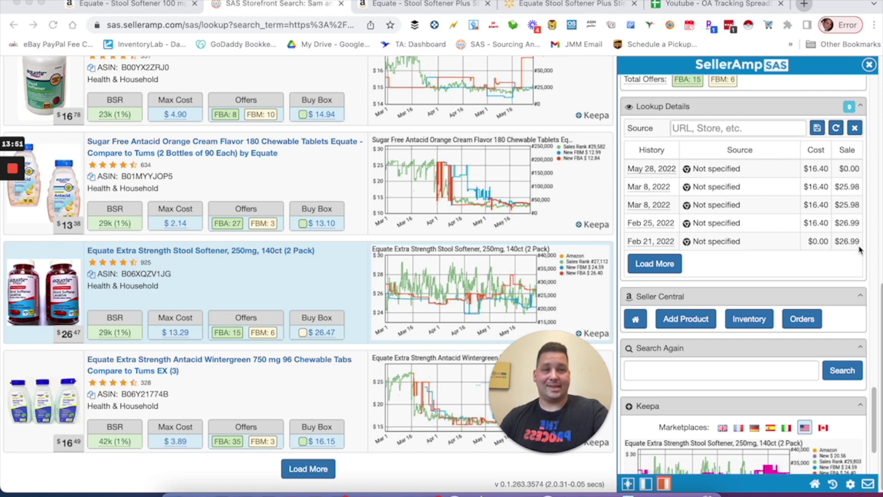
pyautogui.scroll(6, 735, 200)
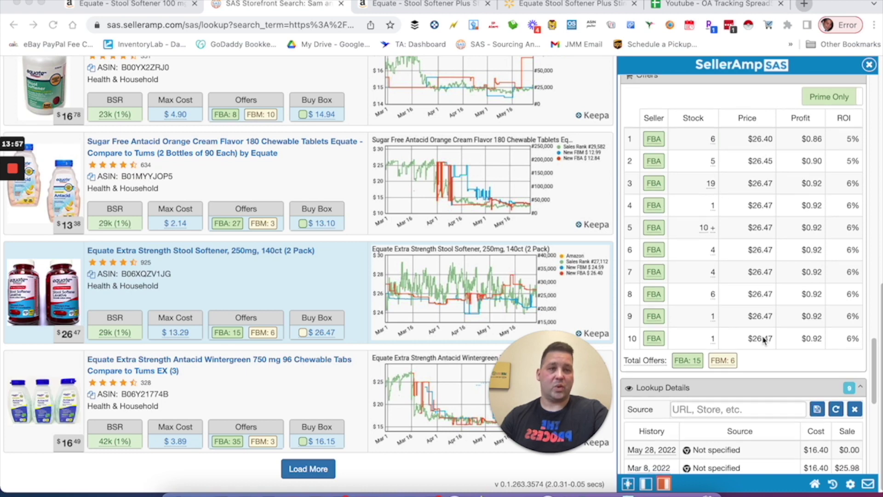
pyautogui.scroll(-5, 767, 322)
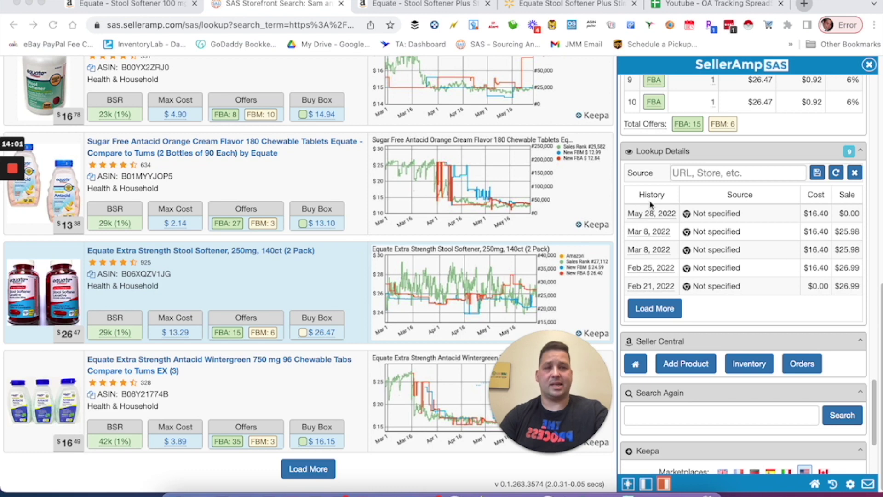
pyautogui.scroll(8, 754, 173)
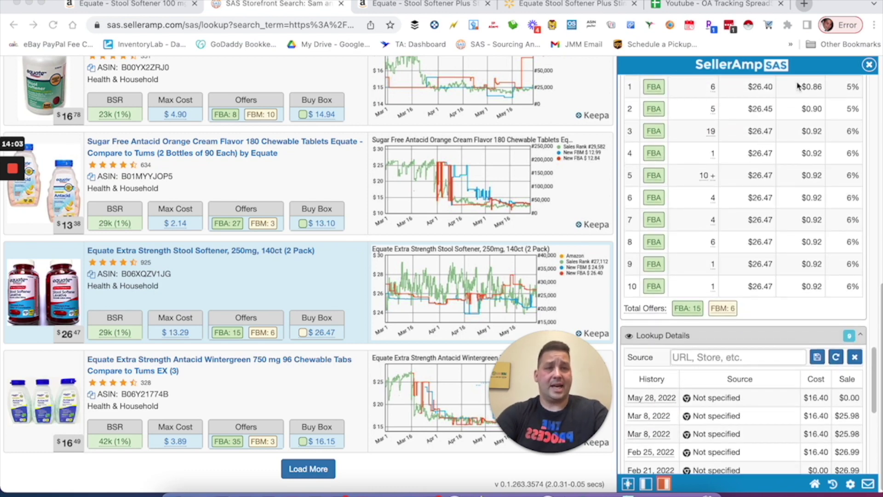
pyautogui.scroll(1, 731, 110)
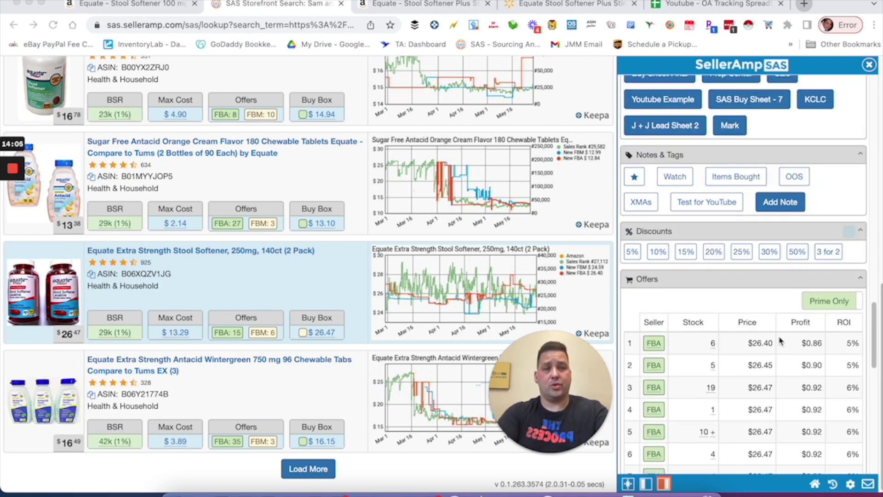
pyautogui.scroll(-2, 758, 350)
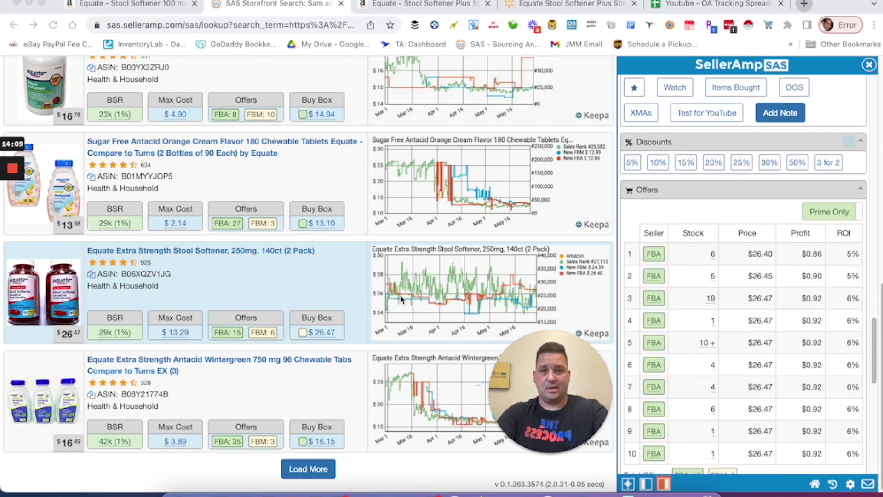
# Search Google for the 2-pack stool softener's title to compare retail prices, and return to the storefront results
pyautogui.scroll(20, 724, 247)
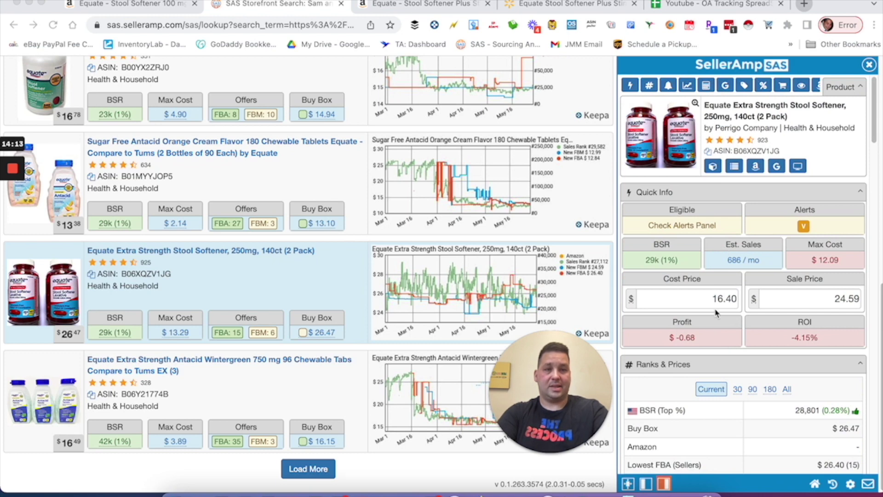
pyautogui.click(774, 171)
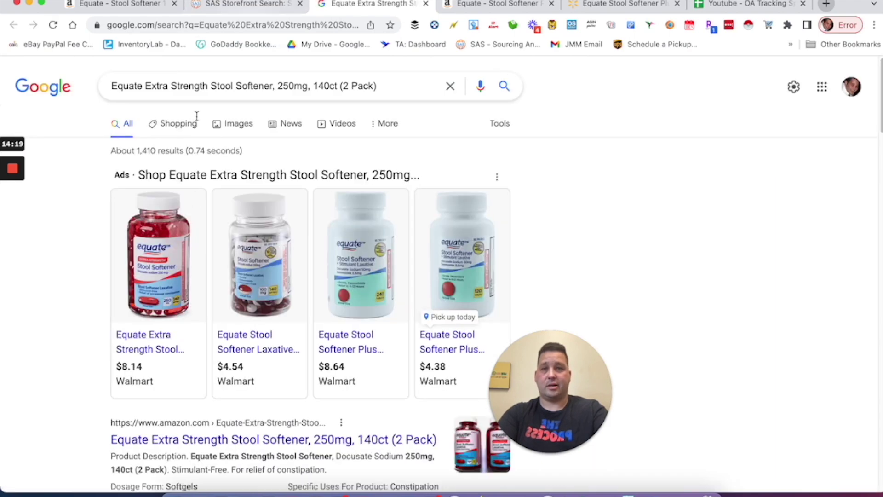
pyautogui.click(246, 4)
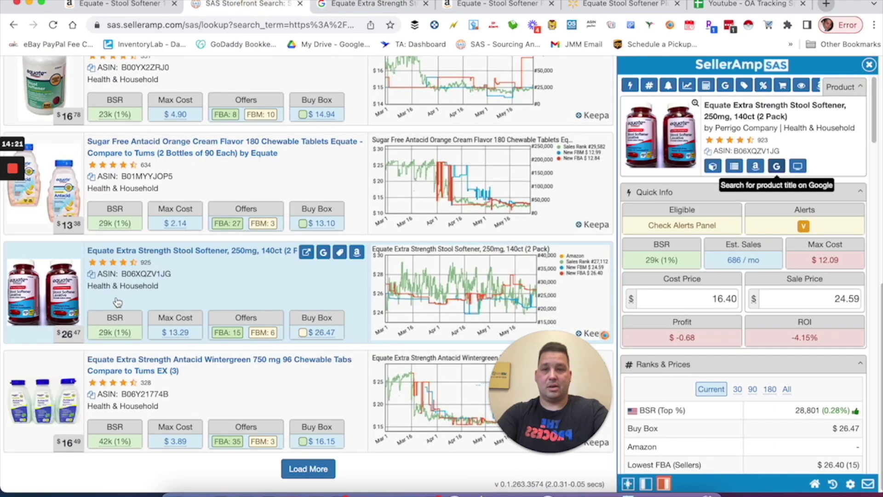
# Close the product details, load more storefront results, and examine the added products' ranks, maximum costs, offers and Keepa charts
pyautogui.click(869, 65)
pyautogui.click(442, 469)
pyautogui.scroll(-7, 426, 366)
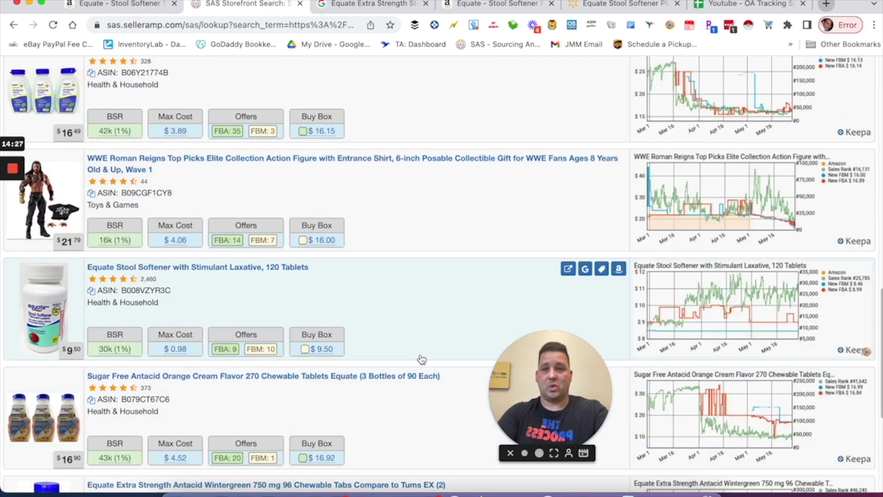
pyautogui.scroll(-5, 416, 355)
pyautogui.scroll(3, 402, 355)
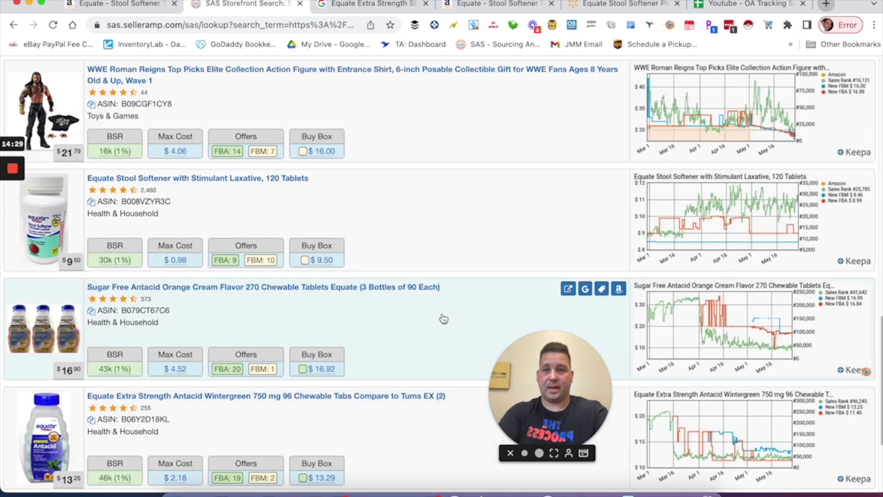
pyautogui.scroll(1, 384, 152)
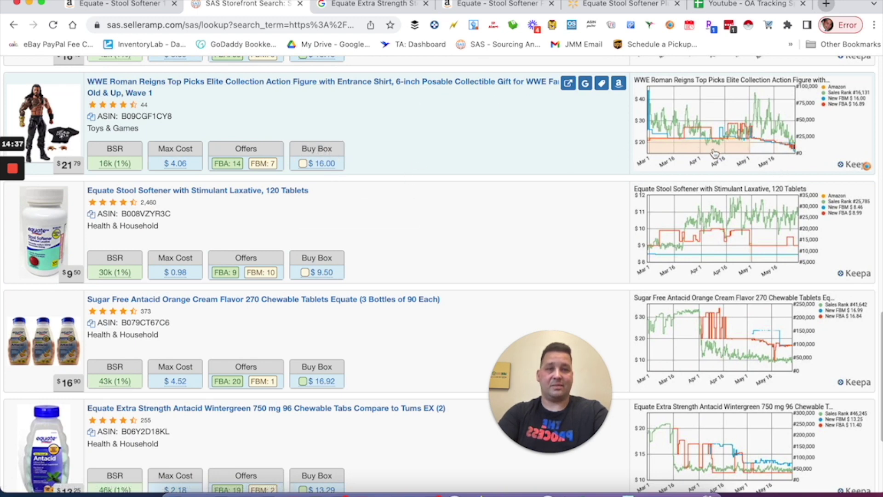
pyautogui.scroll(-3, 474, 230)
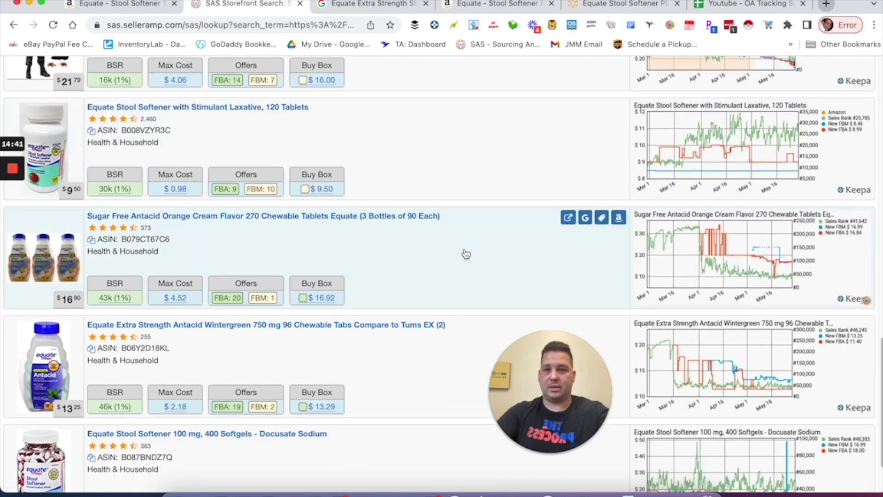
pyautogui.scroll(-3, 465, 253)
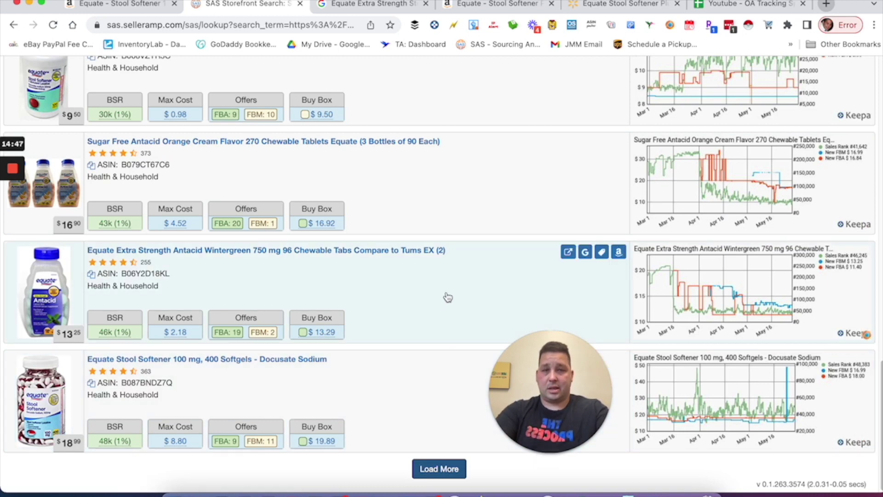
# Look up the Equate Wintergreen 750 mg antacid (2) on Google from SellerAmp, open its Walmart listing, and return to the storefront results
pyautogui.click(473, 276)
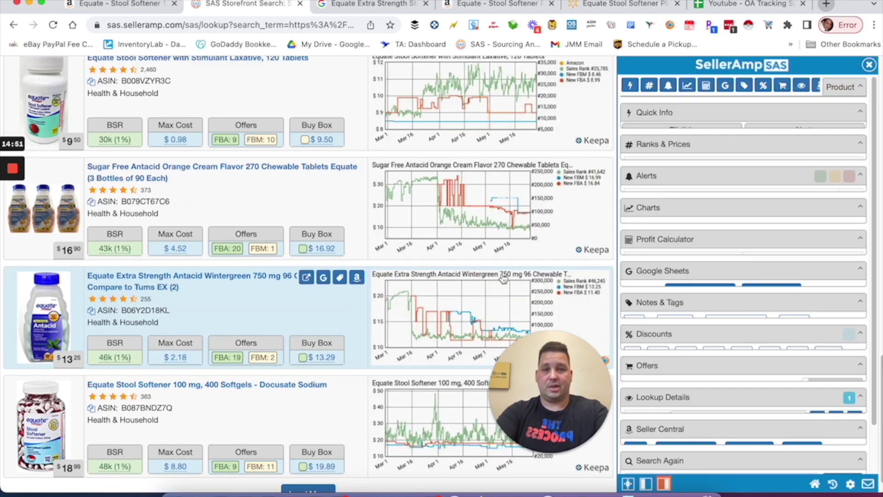
pyautogui.click(792, 178)
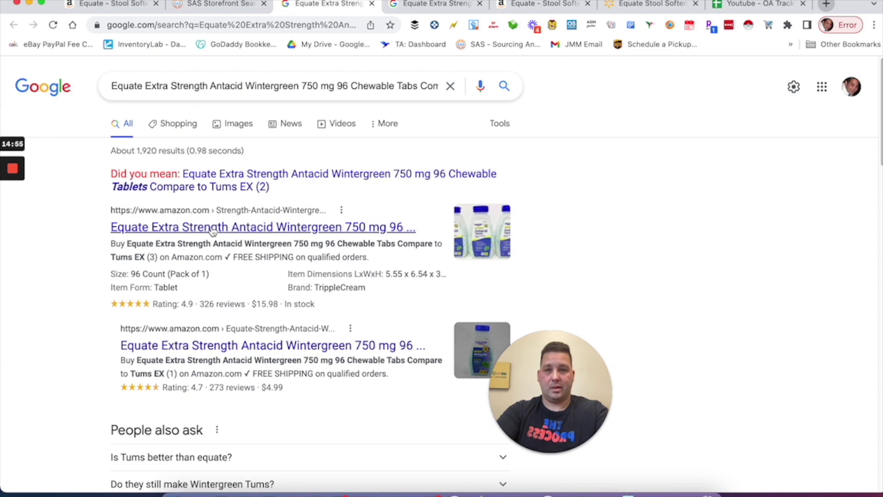
pyautogui.scroll(-8, 233, 272)
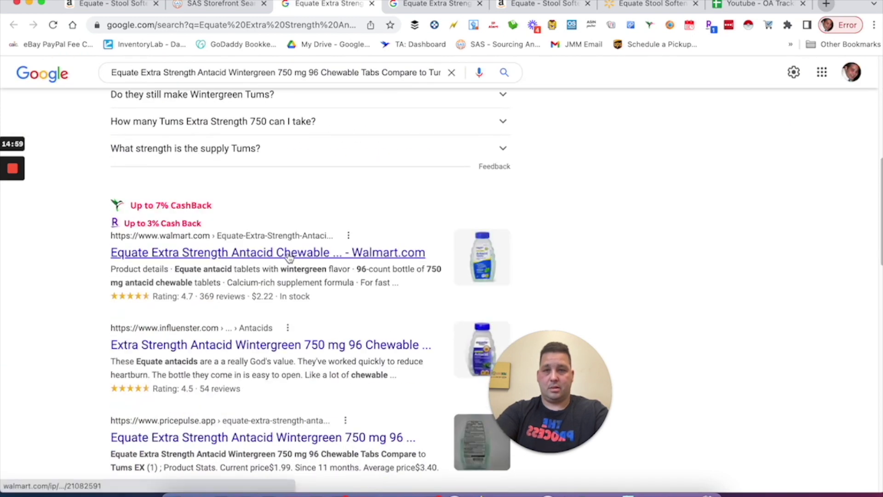
pyautogui.click(290, 253)
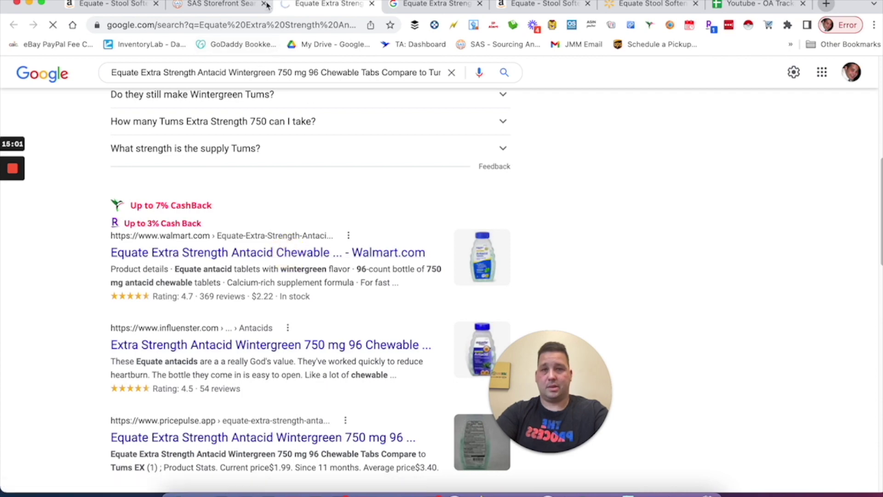
pyautogui.click(216, 5)
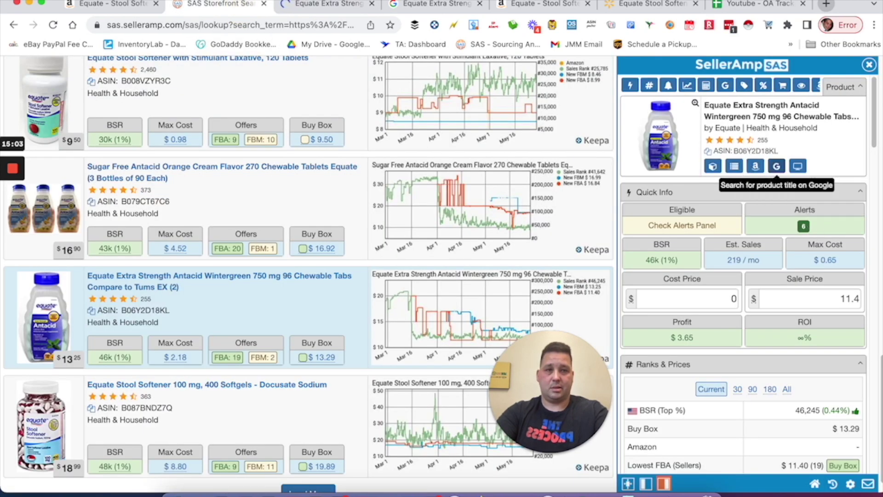
# Close the duplicate antacid search and product details, load more storefront results, and compare the added Equate and WWE products' ranks, maximum costs, offers and charts
pyautogui.click(775, 168)
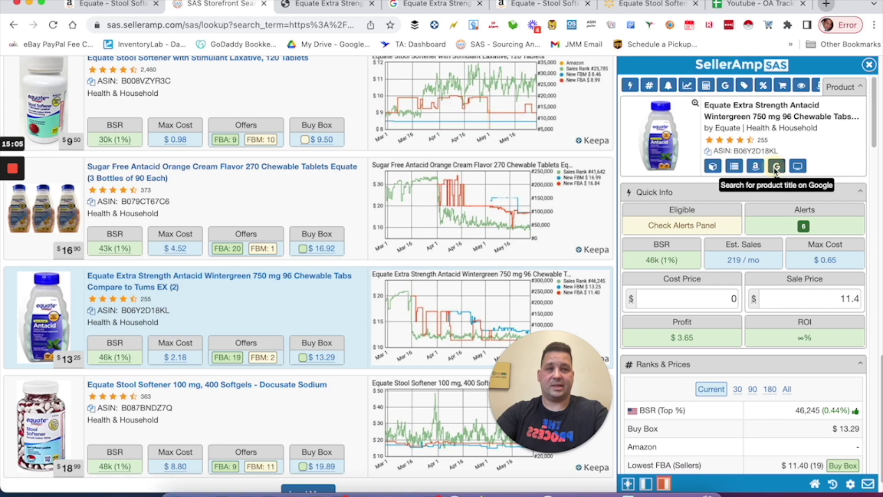
pyautogui.click(332, 5)
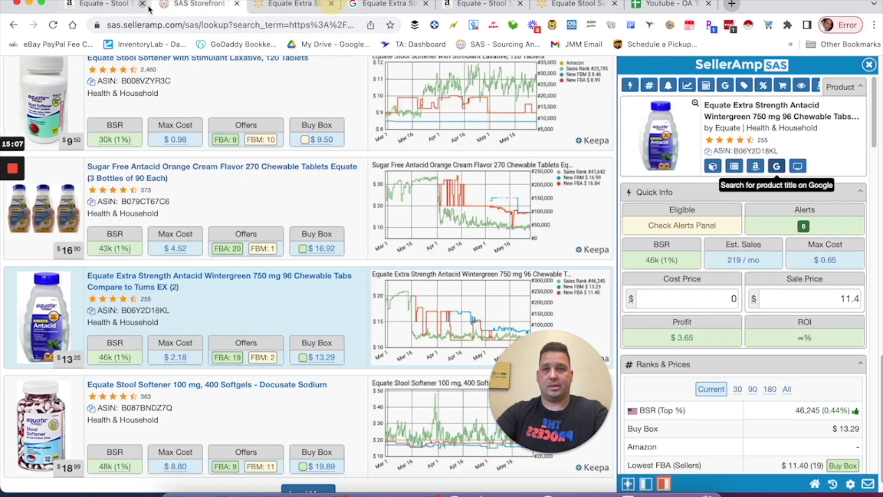
pyautogui.scroll(-1, 322, 276)
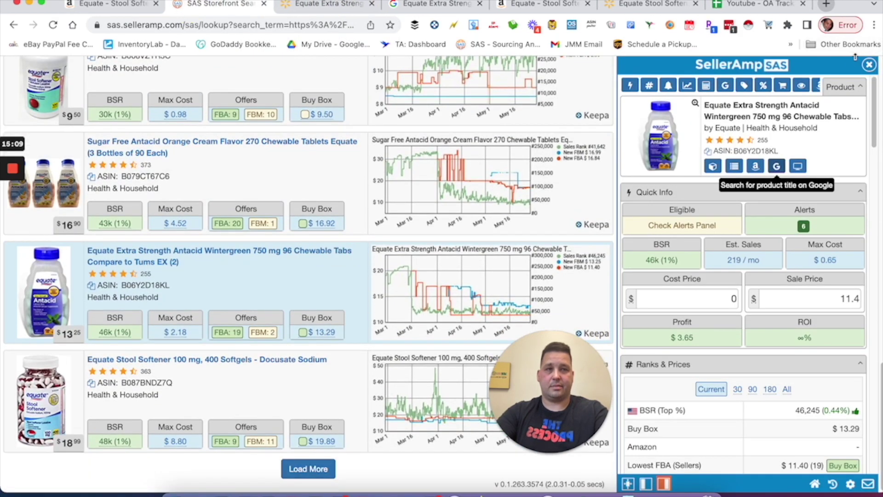
pyautogui.click(867, 65)
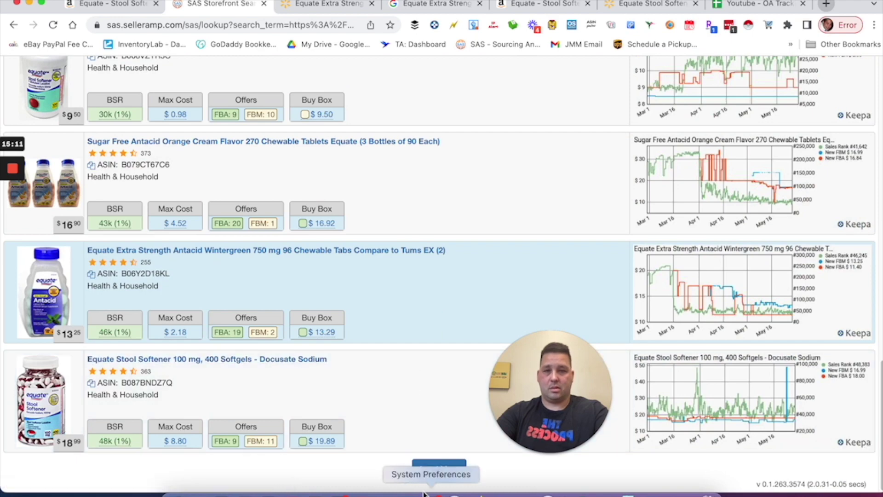
pyautogui.click(439, 468)
pyautogui.scroll(-5, 438, 283)
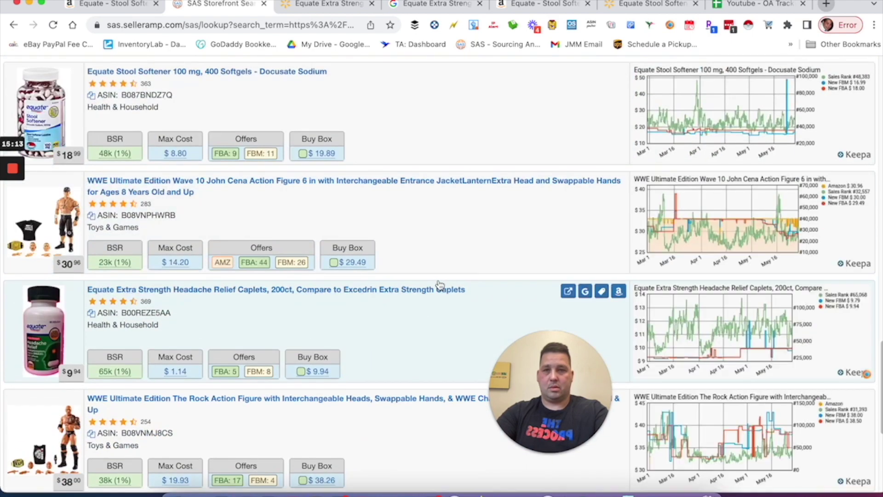
pyautogui.scroll(-5, 439, 285)
pyautogui.scroll(3, 405, 271)
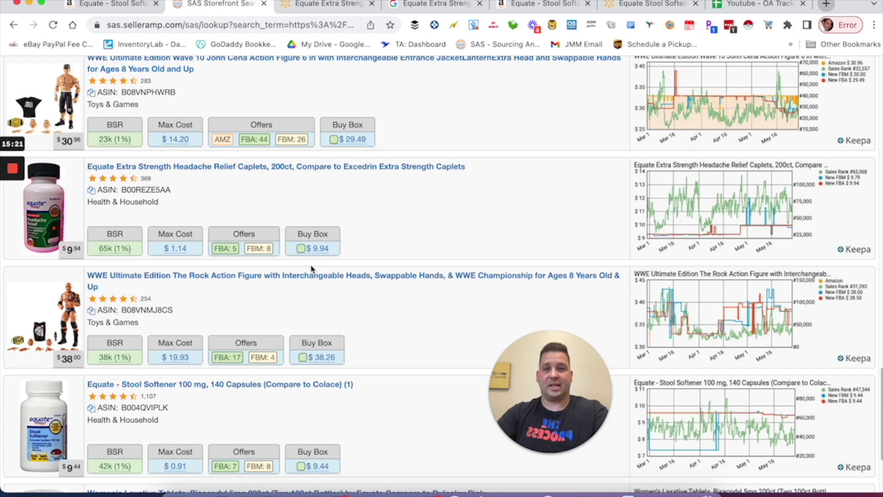
pyautogui.scroll(-1, 311, 266)
pyautogui.scroll(-3, 310, 267)
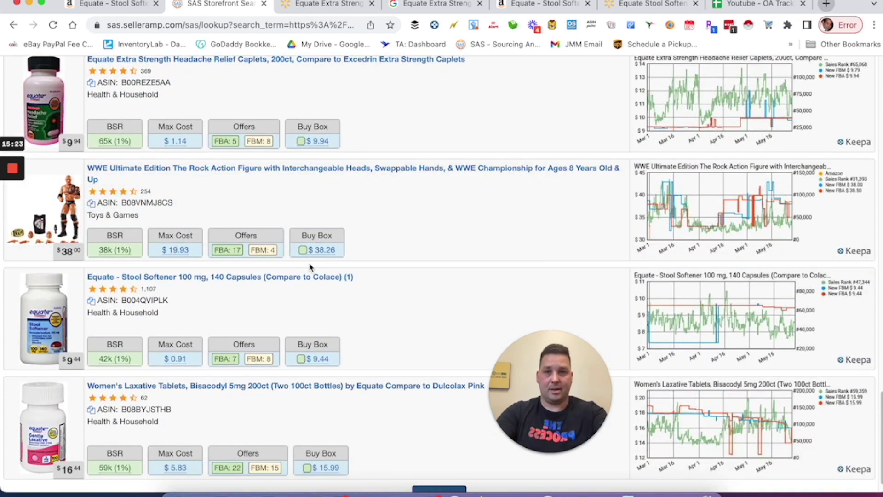
pyautogui.scroll(-1, 425, 323)
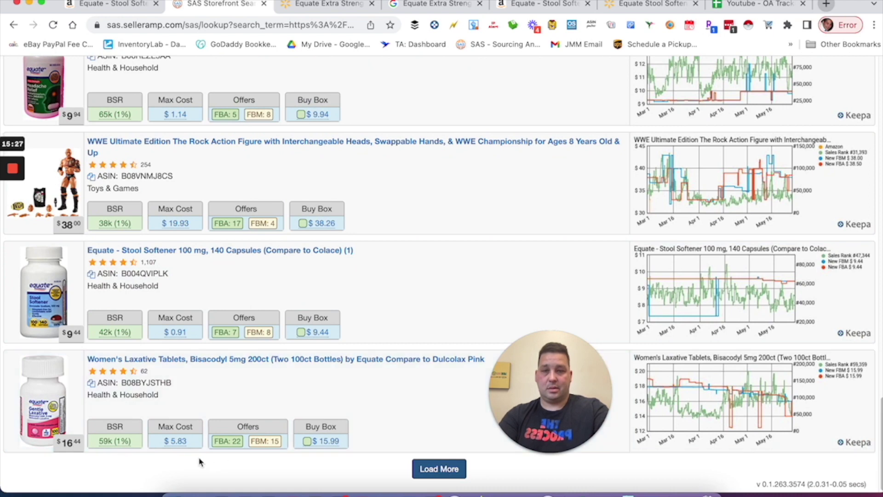
# Look up the two-bottle Women's Laxative Tablets on Google from SellerAmp, compare the Walmart and Amazon results, and return to the storefront results
pyautogui.click(366, 403)
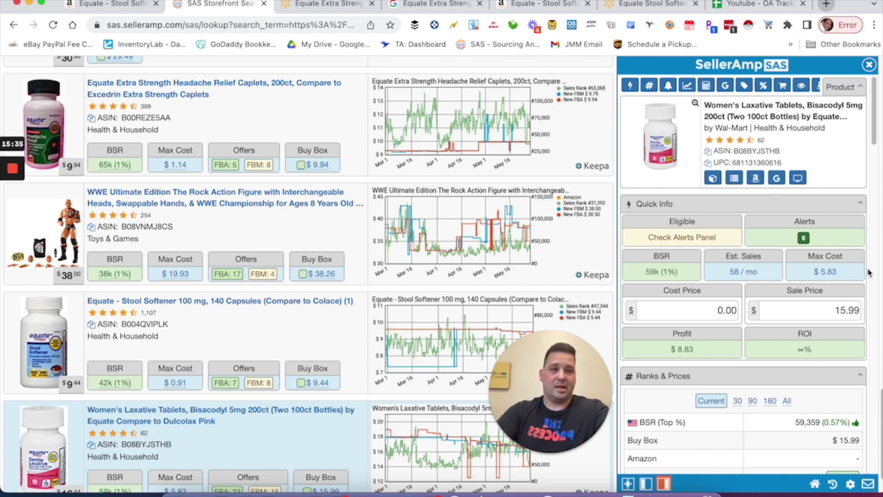
pyautogui.click(776, 179)
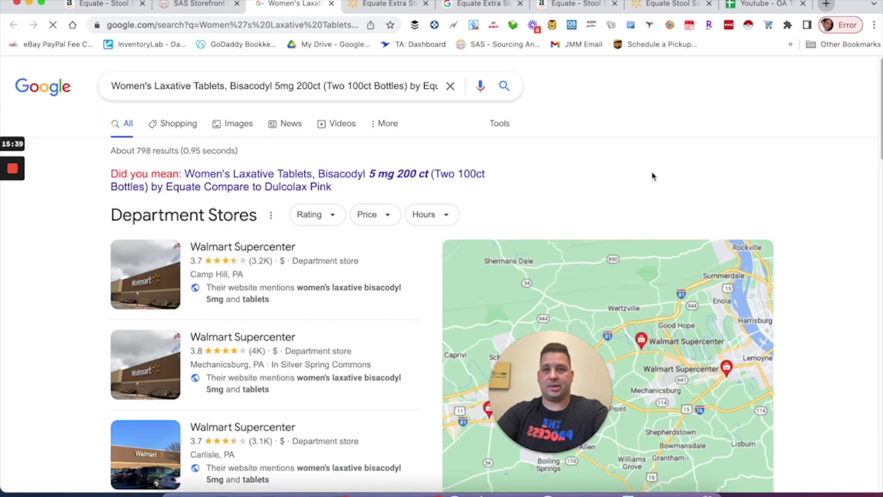
pyautogui.scroll(-15, 204, 284)
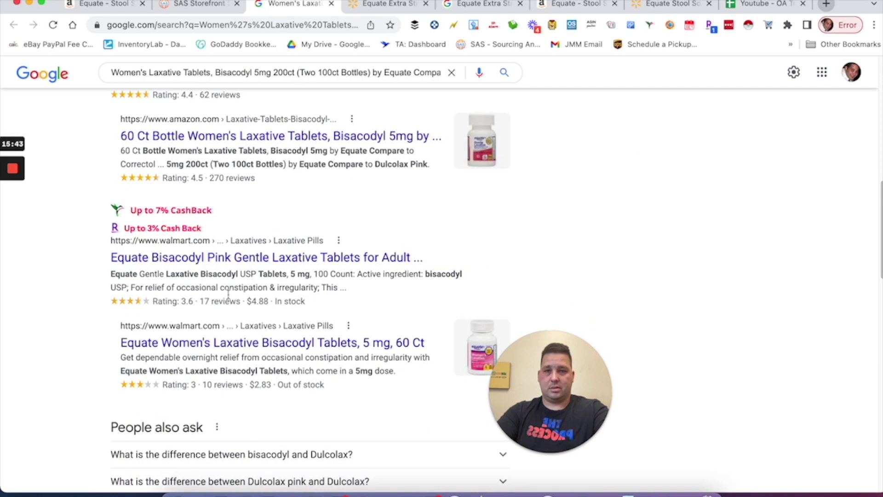
pyautogui.scroll(8, 288, 312)
pyautogui.scroll(-13, 285, 311)
pyautogui.scroll(8, 286, 311)
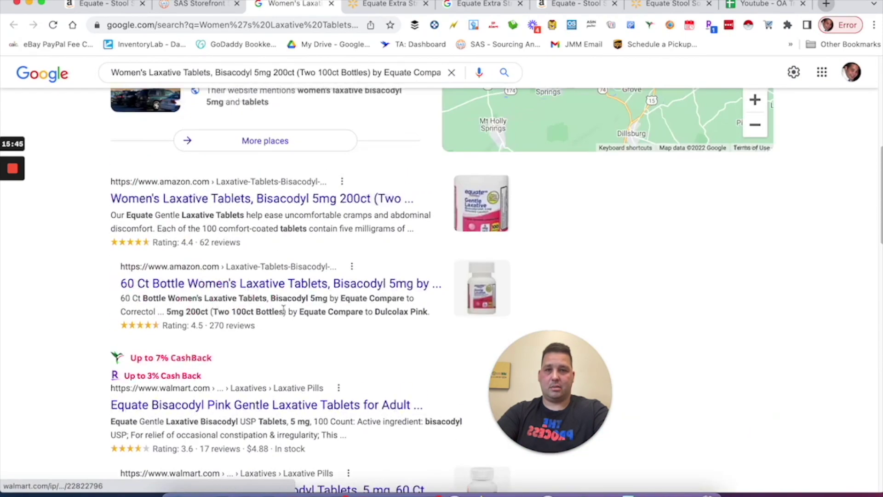
pyautogui.scroll(-1, 283, 309)
pyautogui.scroll(2, 283, 309)
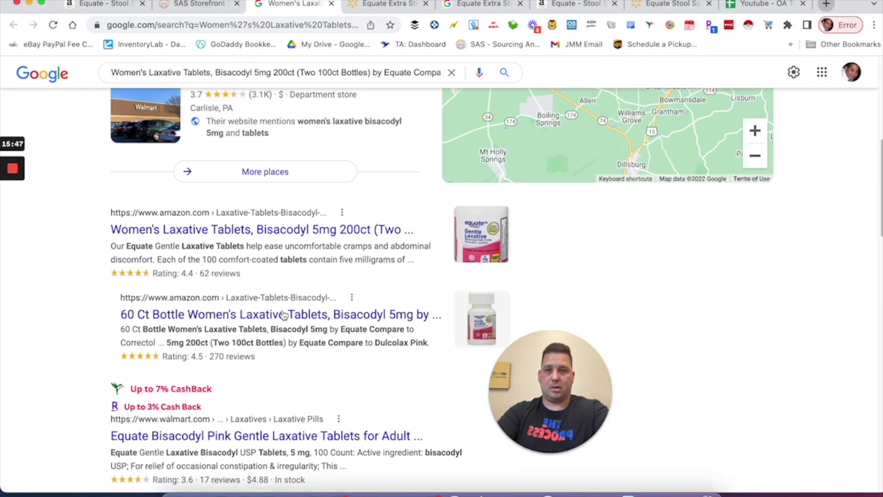
pyautogui.scroll(1, 283, 313)
pyautogui.scroll(1, 282, 311)
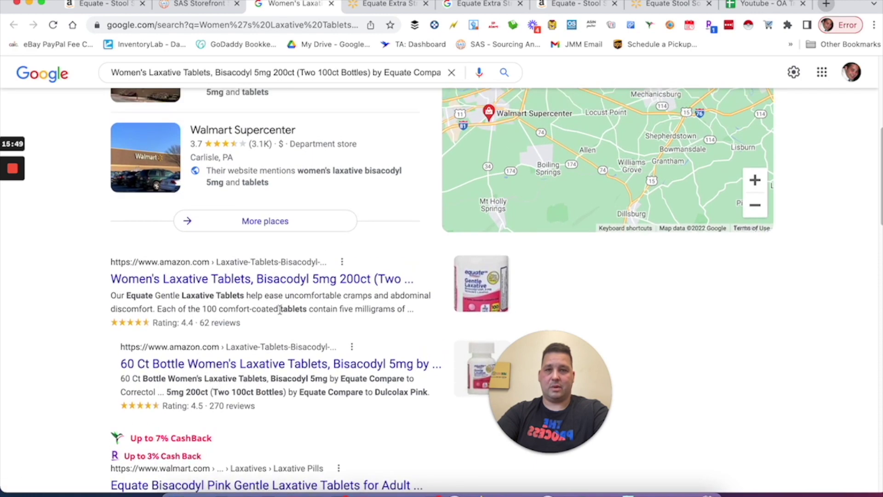
pyautogui.scroll(-10, 295, 299)
pyautogui.scroll(-7, 299, 292)
pyautogui.click(198, 4)
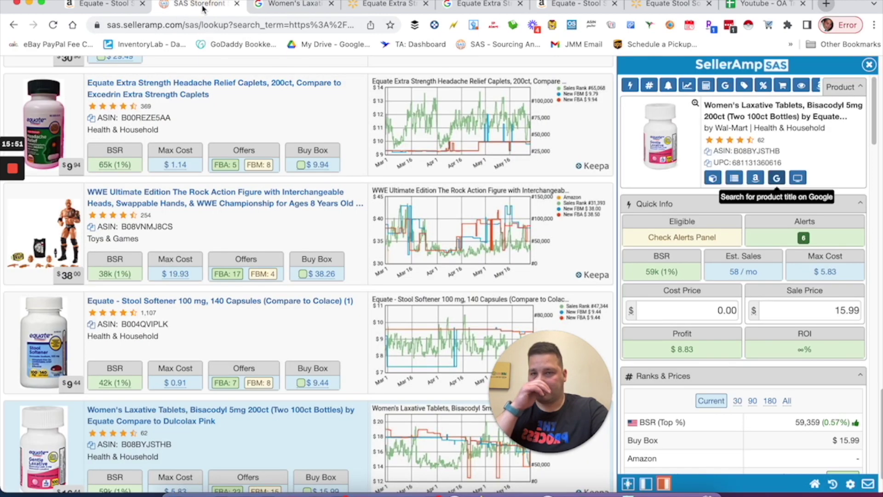
# Close the laxative tablets' details and load further batches of storefront results
pyautogui.scroll(-2, 352, 361)
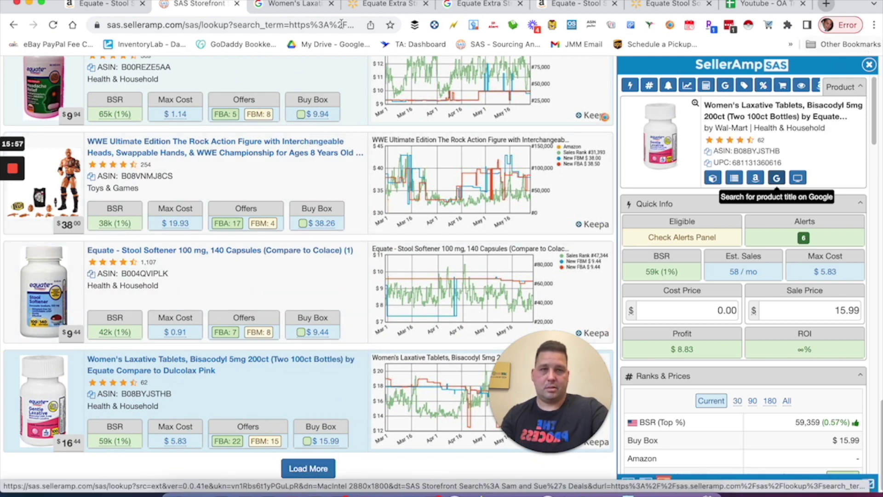
pyautogui.click(117, 8)
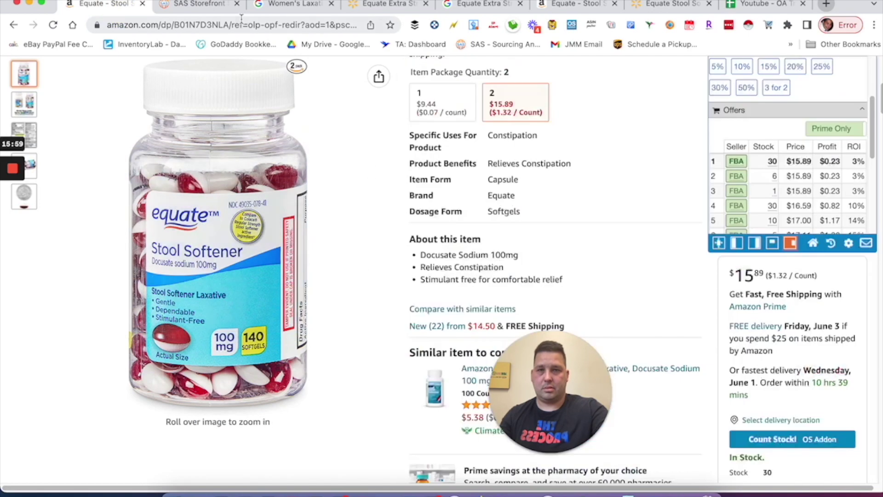
pyautogui.click(207, 7)
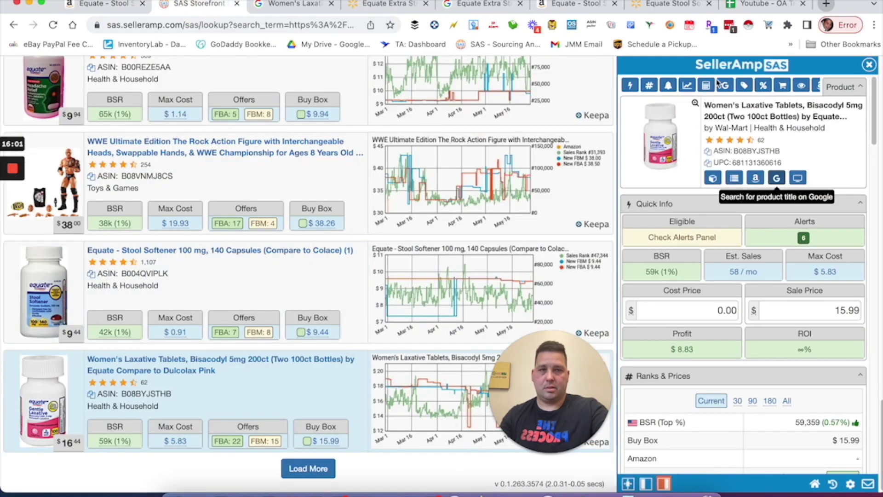
pyautogui.click(869, 65)
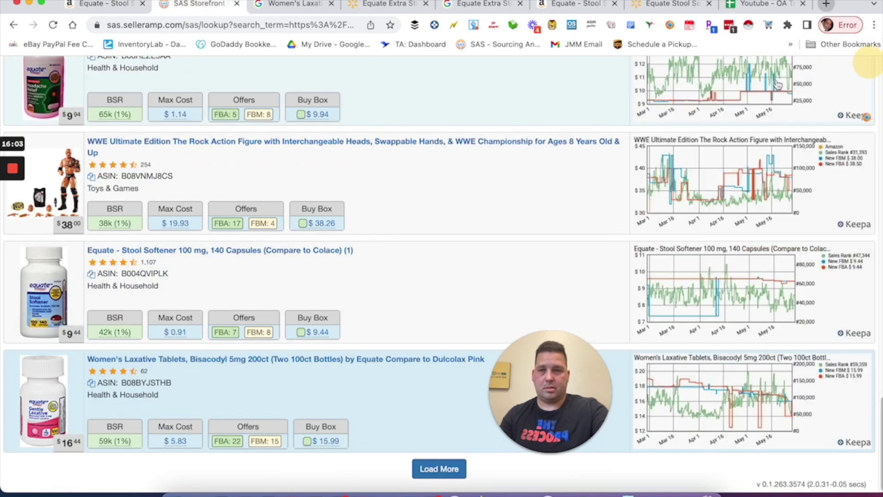
pyautogui.click(437, 468)
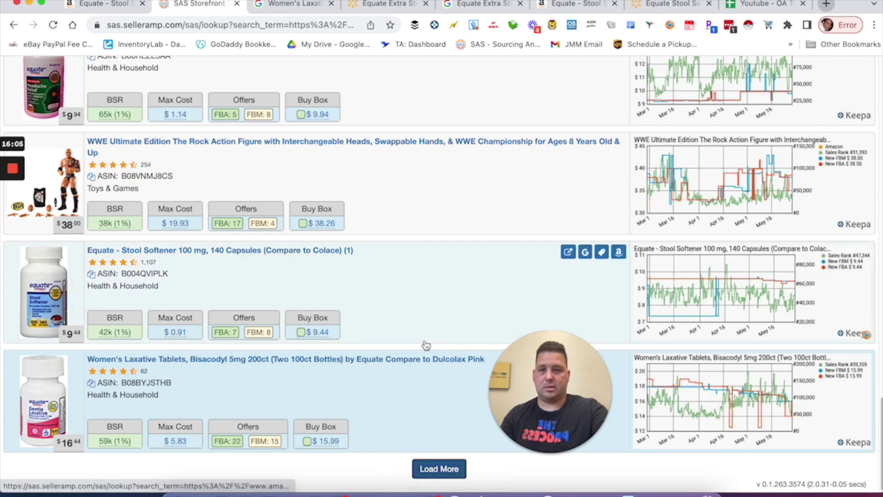
pyautogui.click(436, 468)
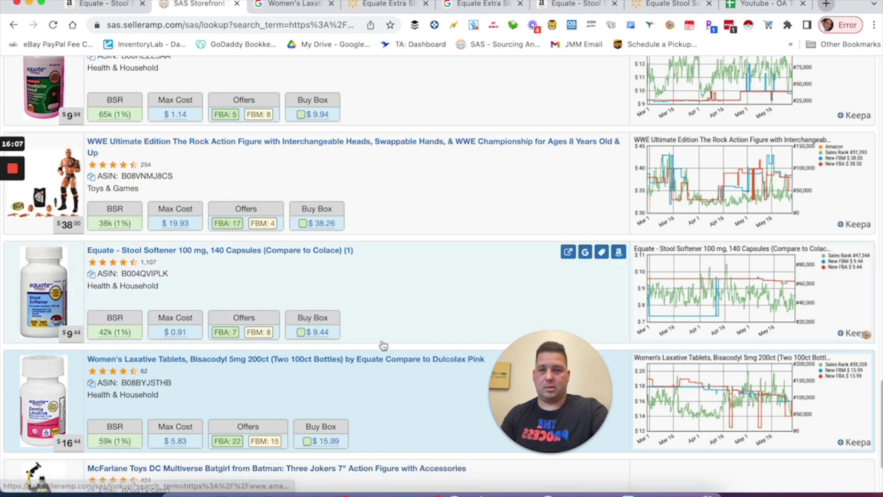
pyautogui.scroll(-3, 383, 345)
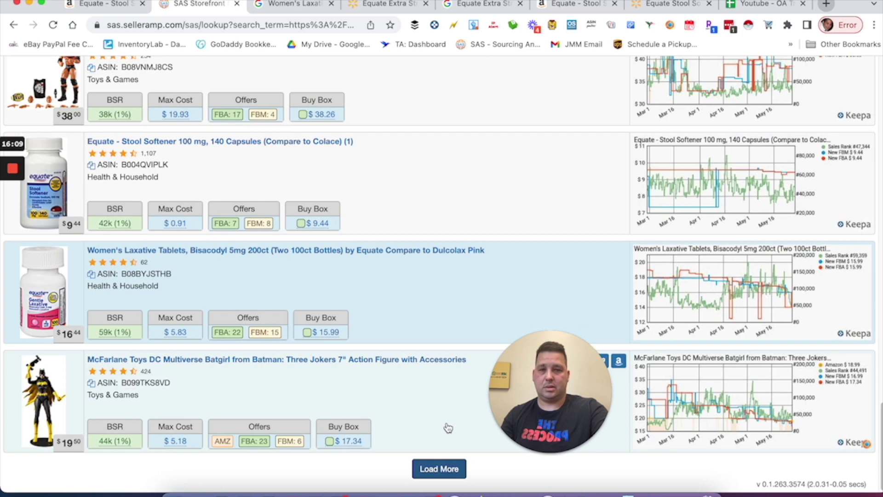
pyautogui.click(450, 468)
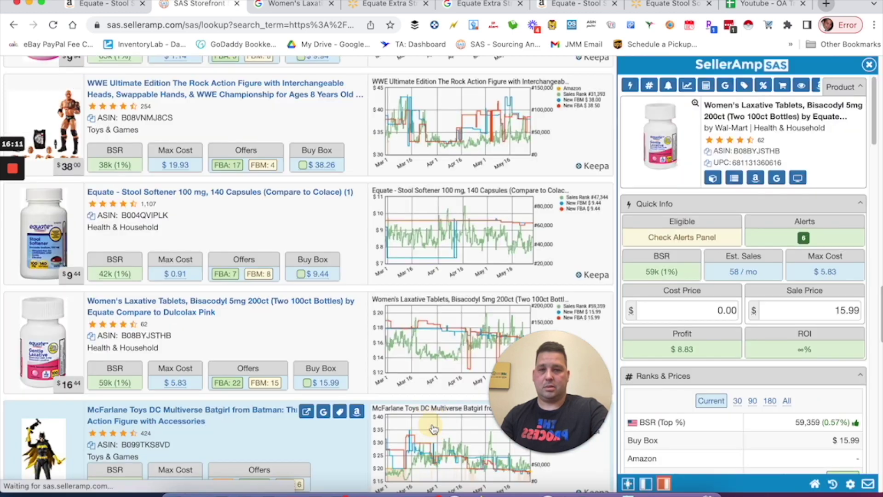
# Open the McFarlane Toys DC Multiverse Batgirl figure's details and review the newly loaded products' ranks, maximum costs and offers
pyautogui.click(433, 429)
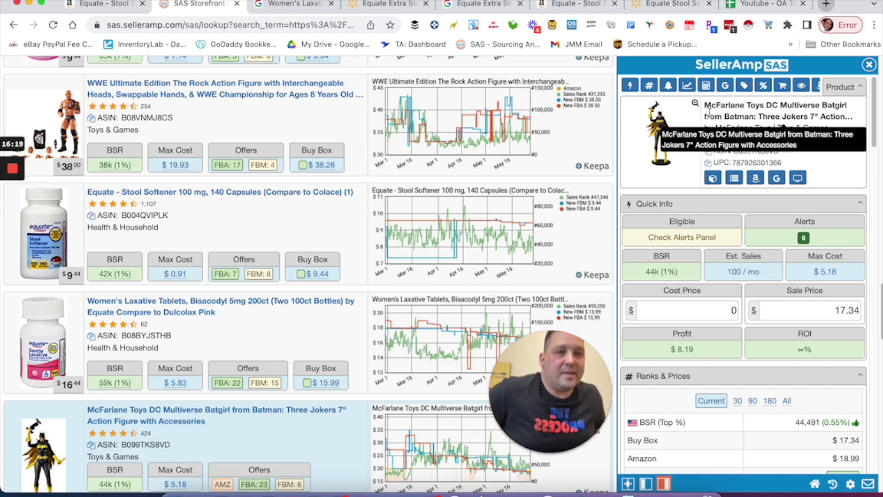
pyautogui.scroll(-10, 106, 358)
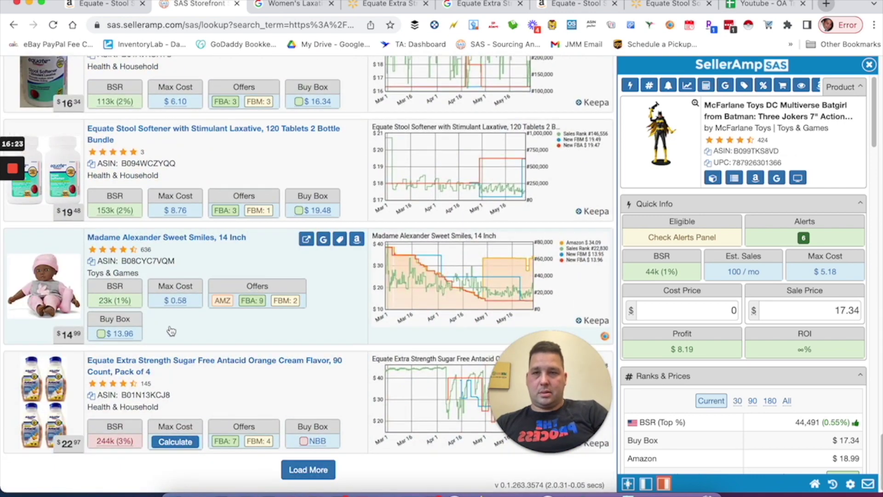
pyautogui.scroll(4, 171, 331)
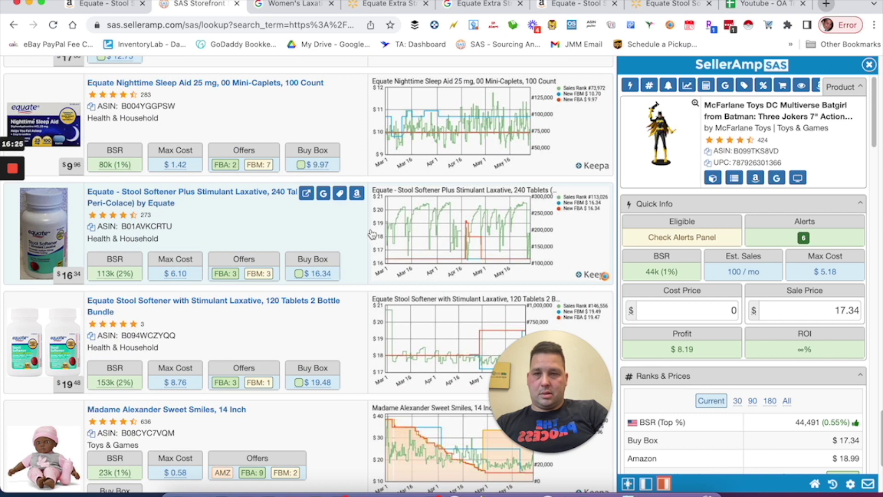
# Look up the Equate Stool Softener Plus Stimulant Laxative, 240 Tablets on Google, open its 240-count Walmart listing, and return to the storefront results
pyautogui.click(360, 233)
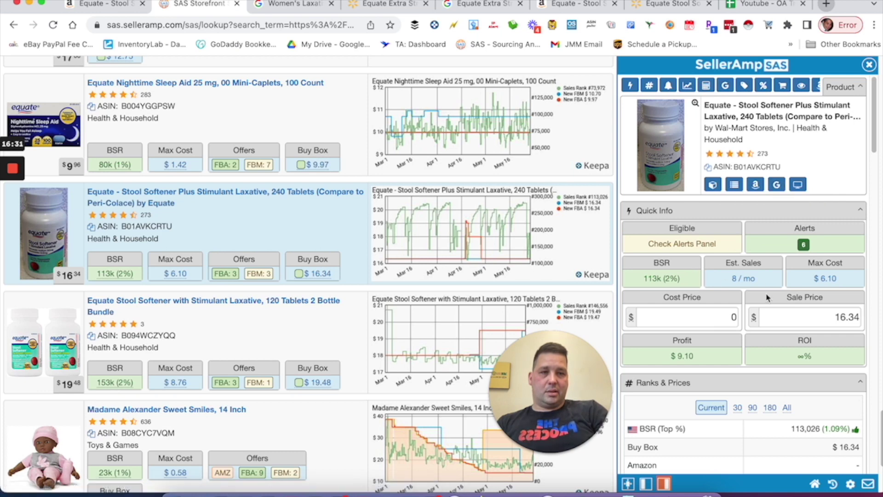
pyautogui.click(782, 189)
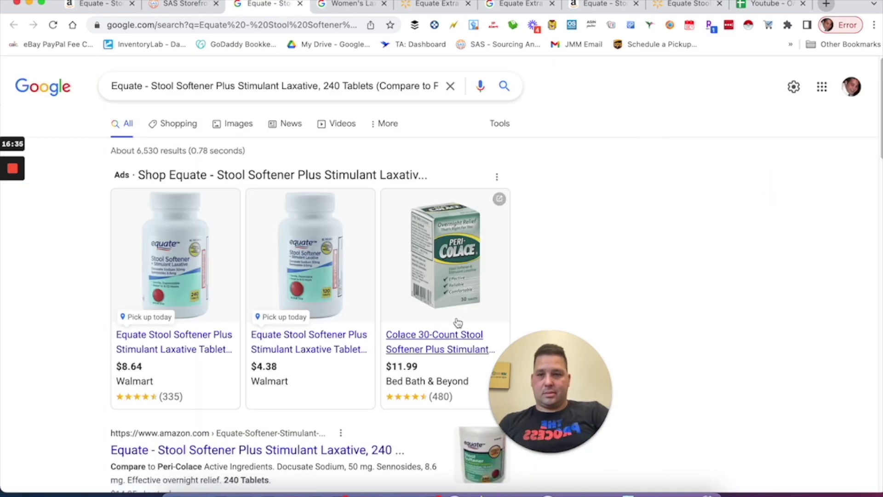
pyautogui.moveTo(186, 308)
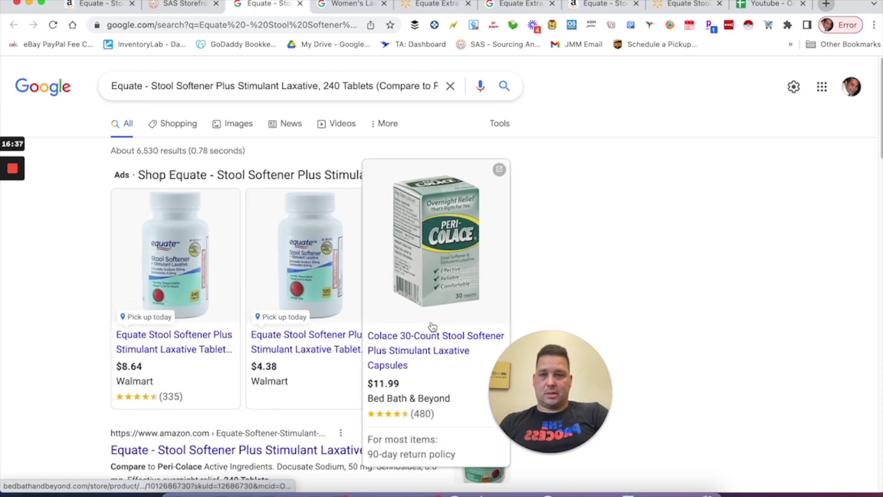
pyautogui.moveTo(333, 348)
pyautogui.moveTo(154, 355)
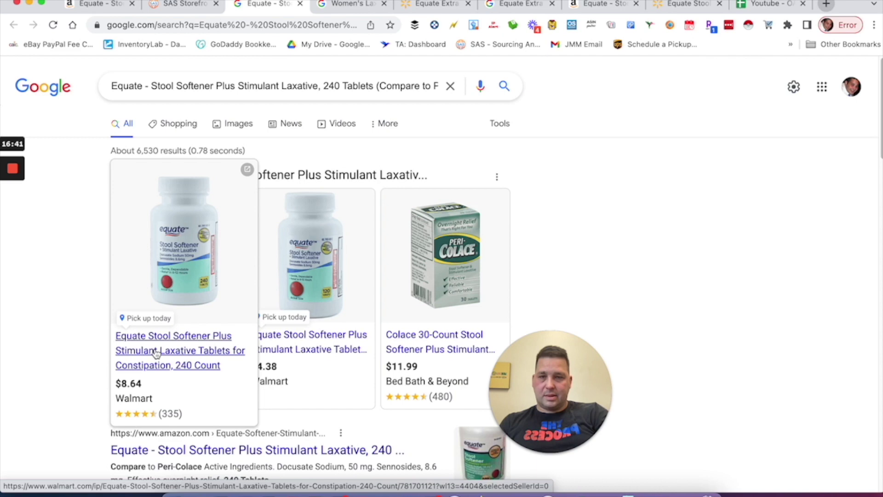
pyautogui.click(155, 352)
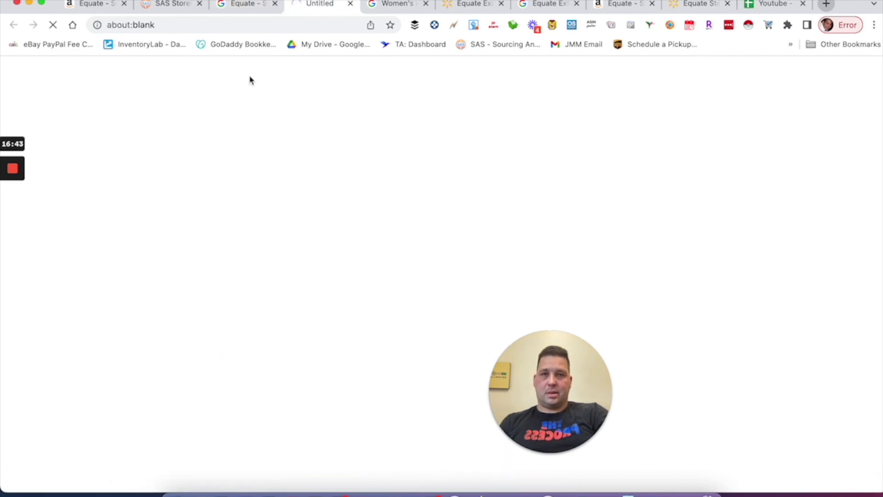
pyautogui.click(240, 8)
pyautogui.click(178, 8)
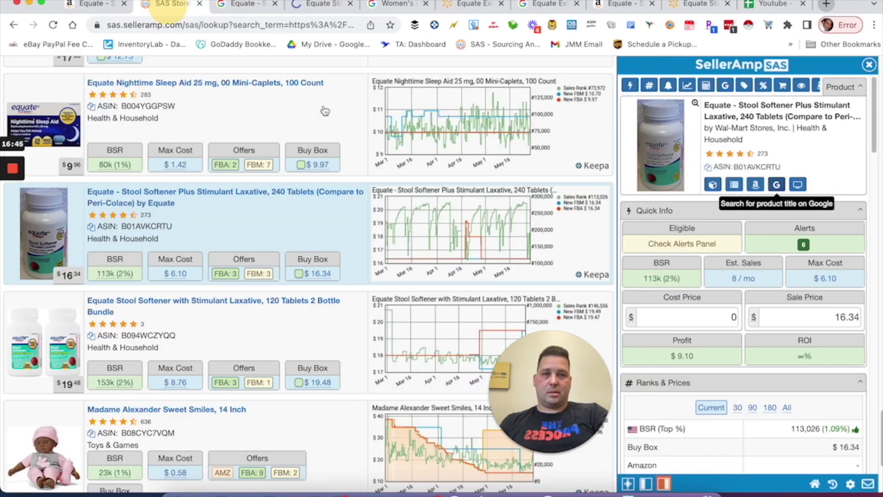
# Open the Amazon page of the Equate Stool Softener Plus Stimulant Laxative, 240 Tablets, and examine its listing details and Keepa price and rank history
pyautogui.click(756, 185)
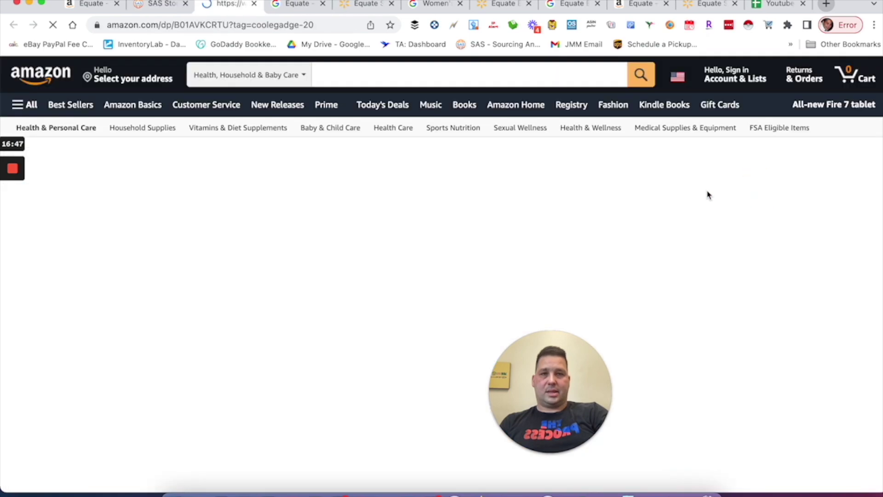
pyautogui.scroll(-5, 271, 363)
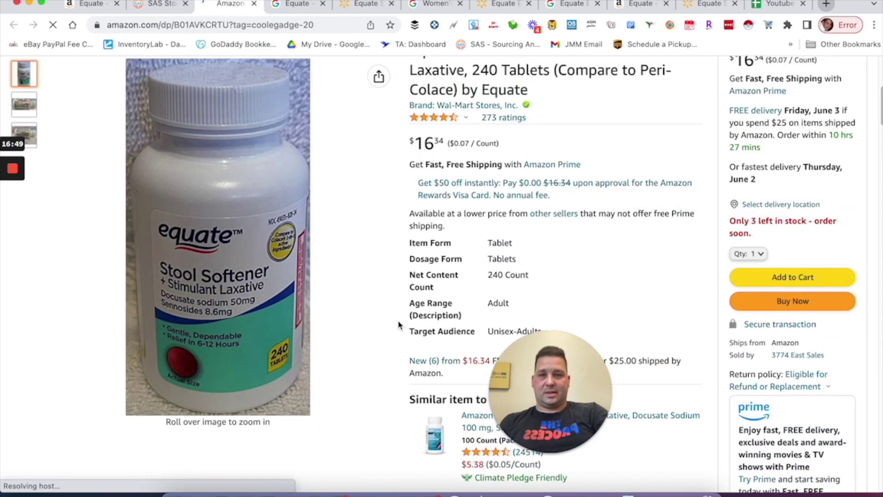
pyautogui.scroll(-12, 395, 326)
pyautogui.scroll(9, 389, 335)
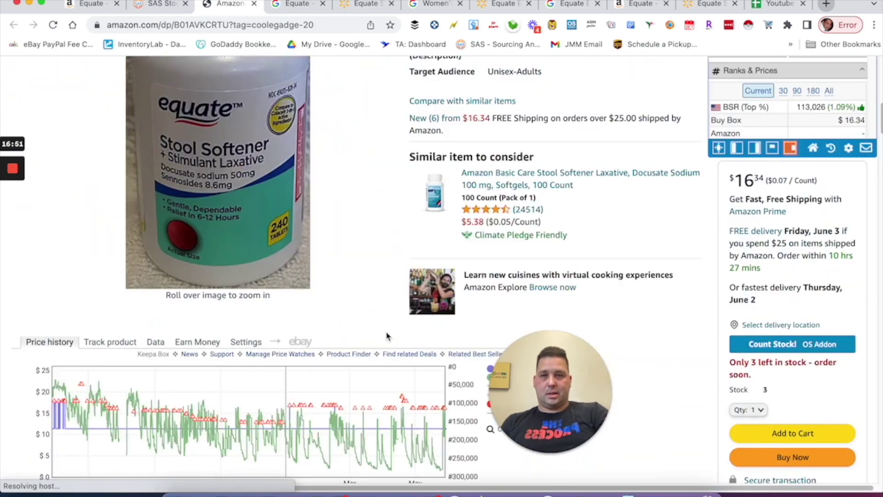
pyautogui.scroll(-5, 423, 209)
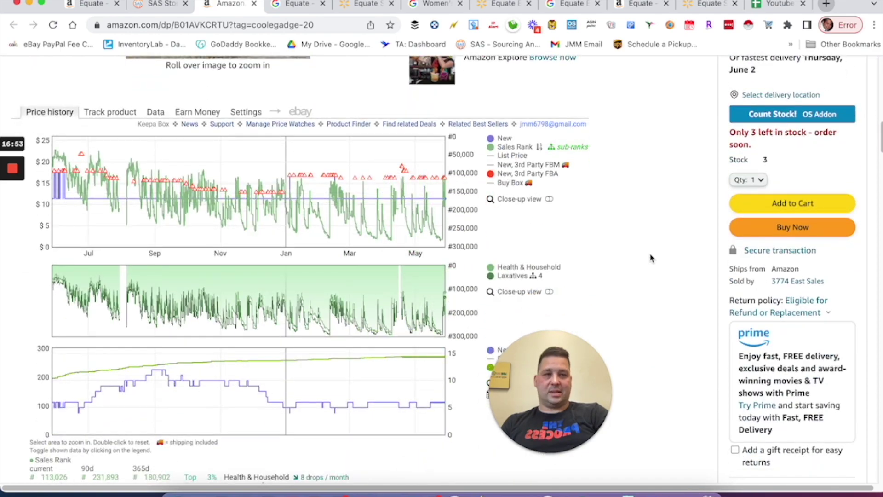
pyautogui.scroll(2, 651, 258)
pyautogui.scroll(6, 482, 311)
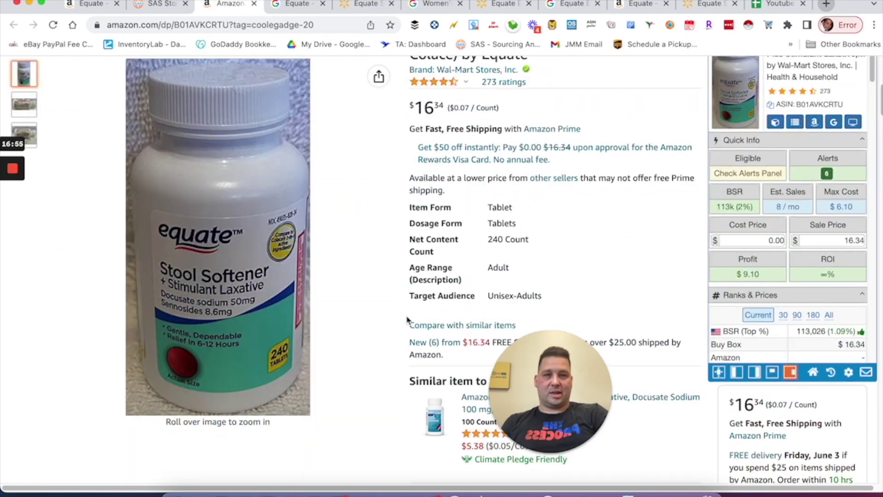
pyautogui.scroll(3, 409, 318)
pyautogui.scroll(-6, 409, 318)
pyautogui.scroll(-12, 414, 276)
pyautogui.scroll(7, 460, 262)
pyautogui.scroll(-3, 395, 265)
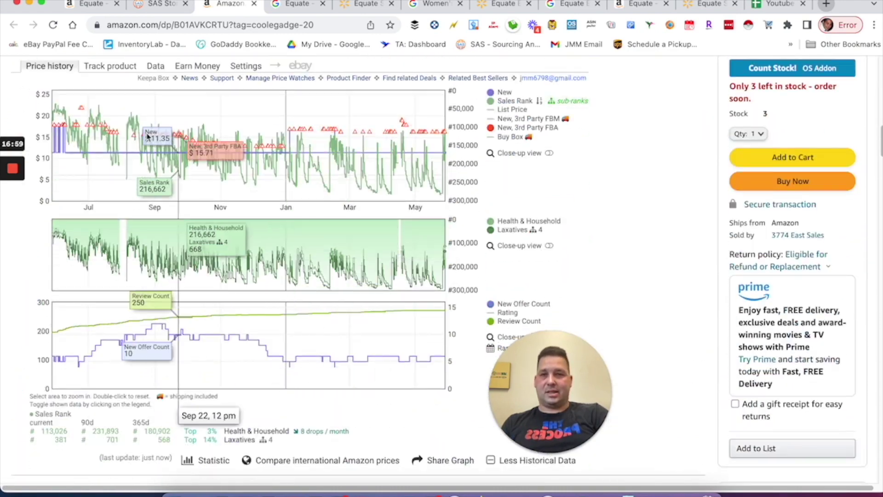
# Open the Keepa offers data for the 240-tablet laxative and examine each seller's price, stock and estimated sales
pyautogui.click(155, 66)
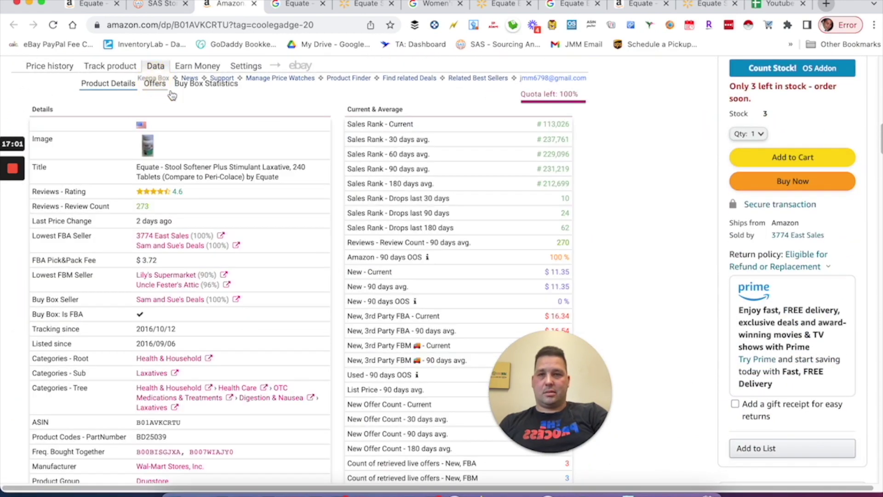
pyautogui.click(156, 84)
pyautogui.scroll(-8, 575, 200)
pyautogui.scroll(5, 574, 201)
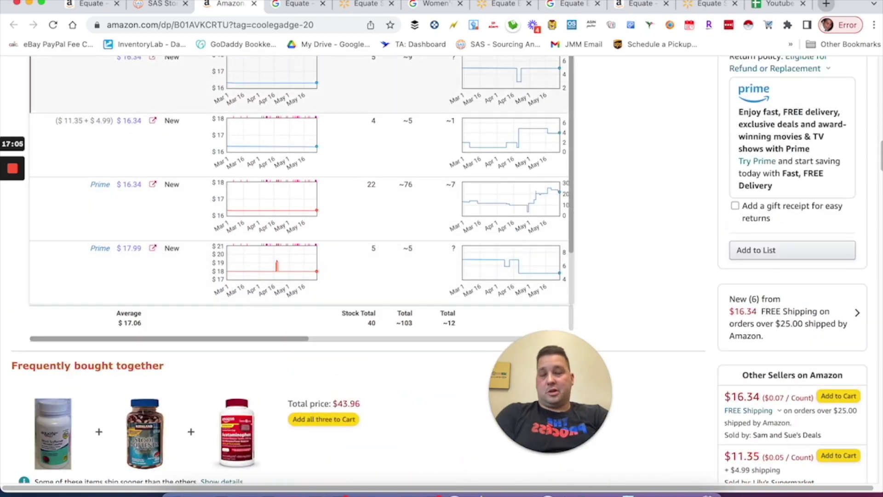
# Return to the SellerAmp storefront results and review the last loaded products and the store's brand and category summary
pyautogui.click(160, 4)
pyautogui.scroll(-10, 378, 289)
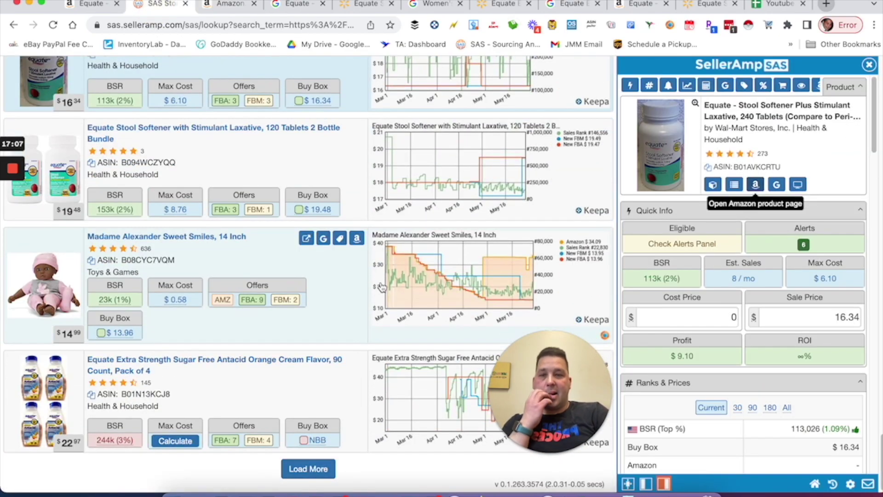
pyautogui.scroll(10, 378, 289)
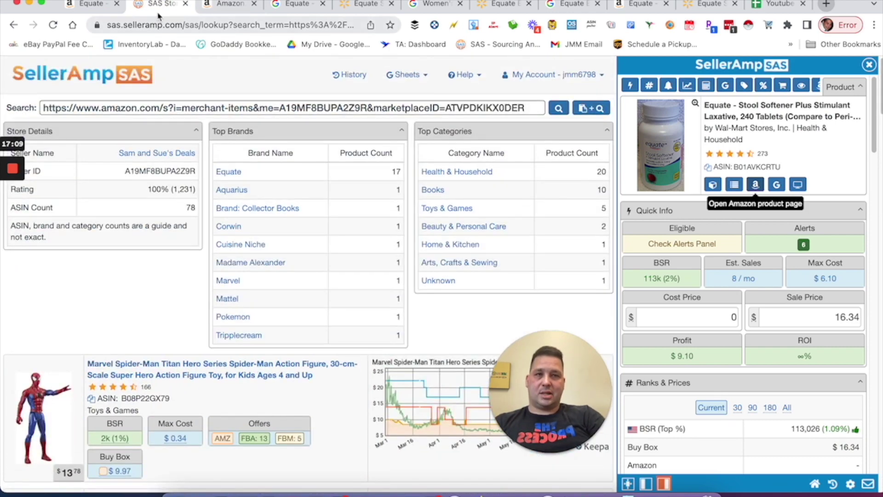
# Close the finished SellerAmp, Google, Walmart and Amazon research tabs, keeping only the two-pack Stool Softener listing and the tracking spreadsheet
pyautogui.click(185, 5)
pyautogui.click(185, 4)
pyautogui.click(184, 5)
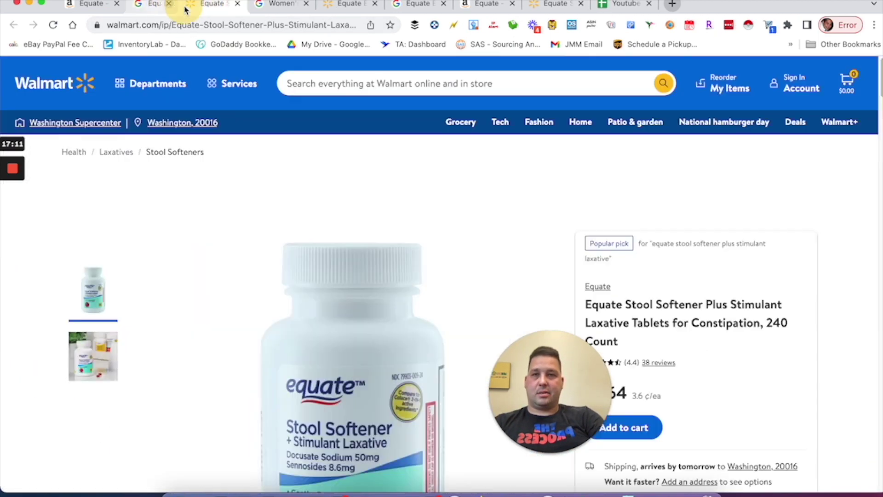
pyautogui.click(185, 4)
pyautogui.click(184, 5)
pyautogui.click(185, 5)
pyautogui.click(184, 4)
pyautogui.click(184, 4)
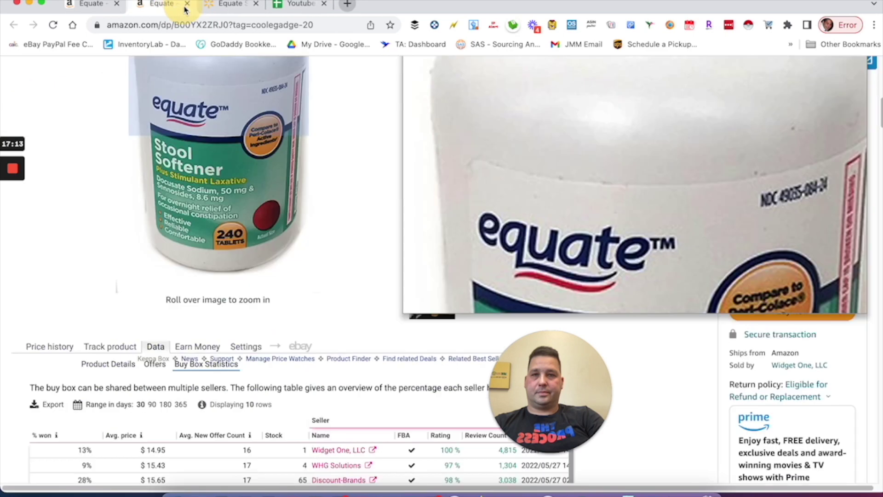
pyautogui.click(185, 5)
pyautogui.click(185, 4)
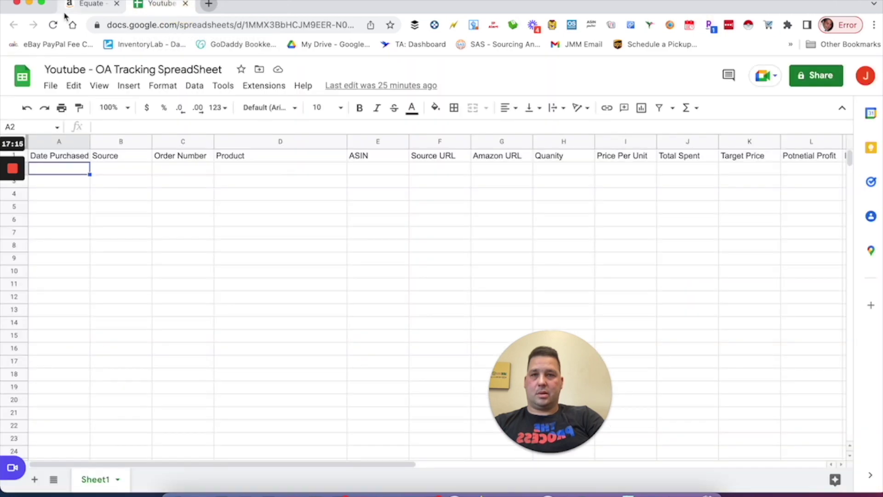
# From the two-pack Equate Stool Softener's Amazon offers, open the second FBA seller's storefront in SellerAmp and review its brands and first products
pyautogui.click(83, 5)
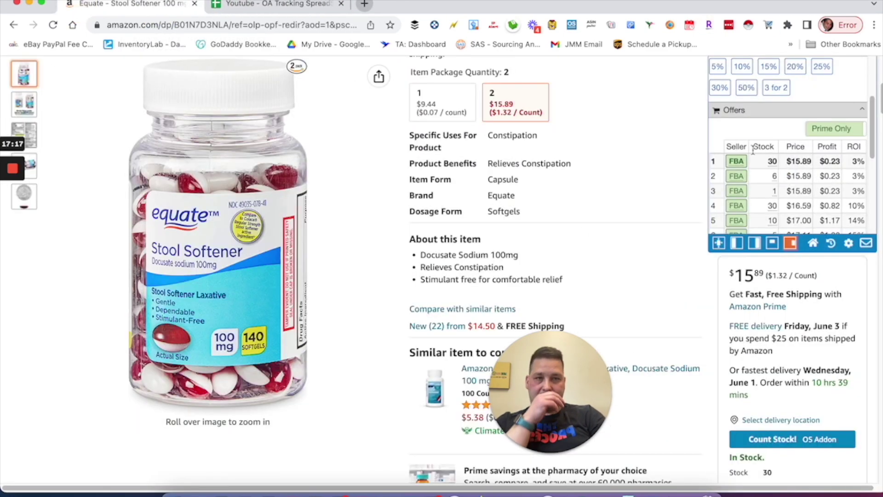
pyautogui.click(736, 176)
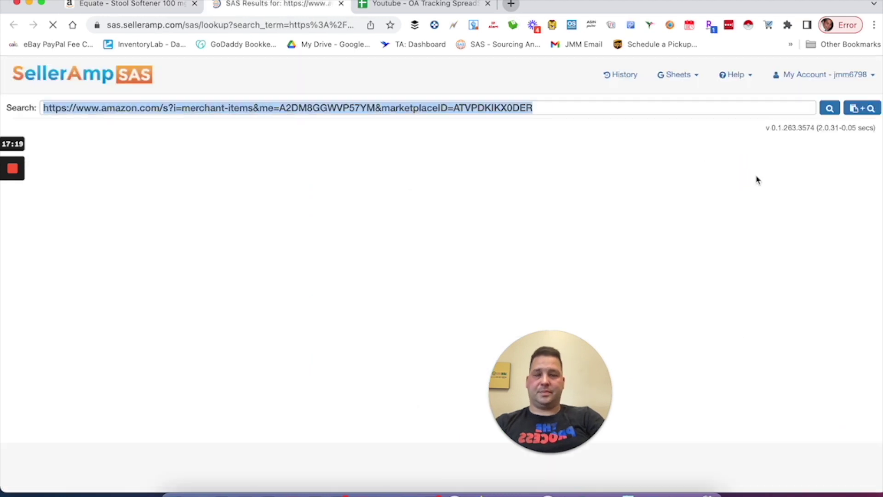
pyautogui.scroll(-1, 378, 304)
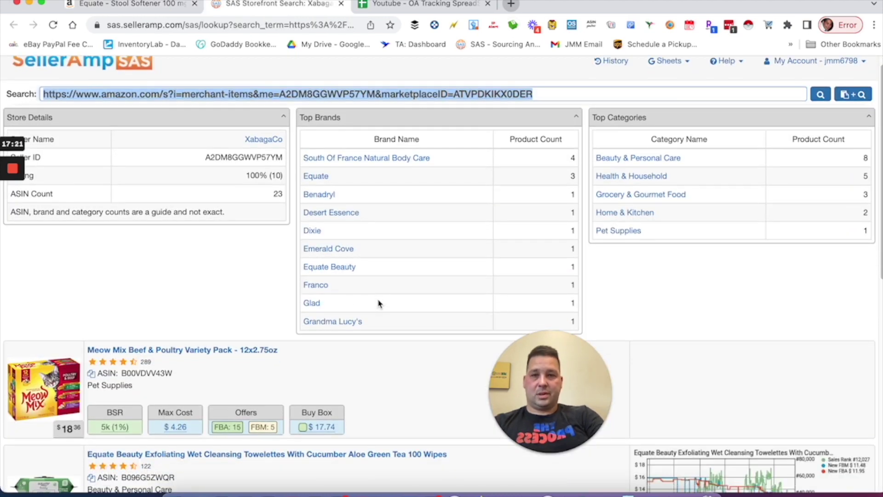
pyautogui.scroll(-2, 378, 303)
pyautogui.scroll(-3, 376, 304)
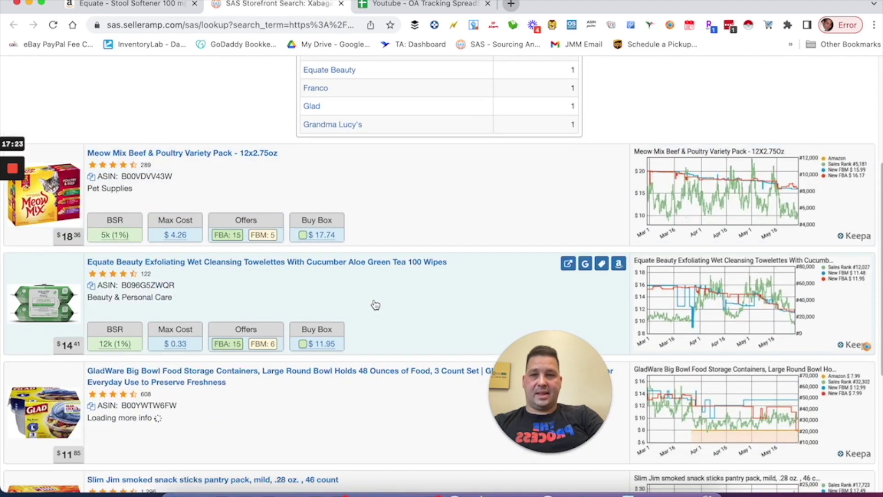
pyautogui.scroll(-3, 376, 305)
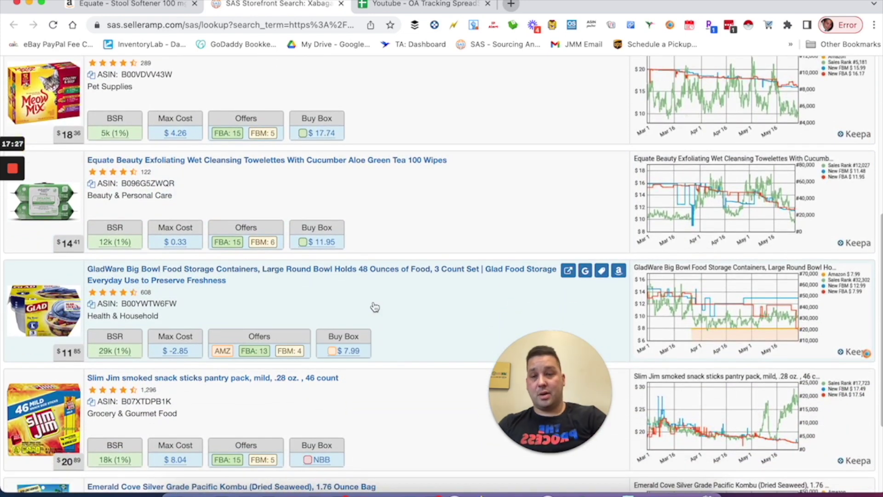
# Open the details of the Slim Jim mild snack sticks, 46 count, look the product up on Google and compare retailer prices
pyautogui.click(382, 428)
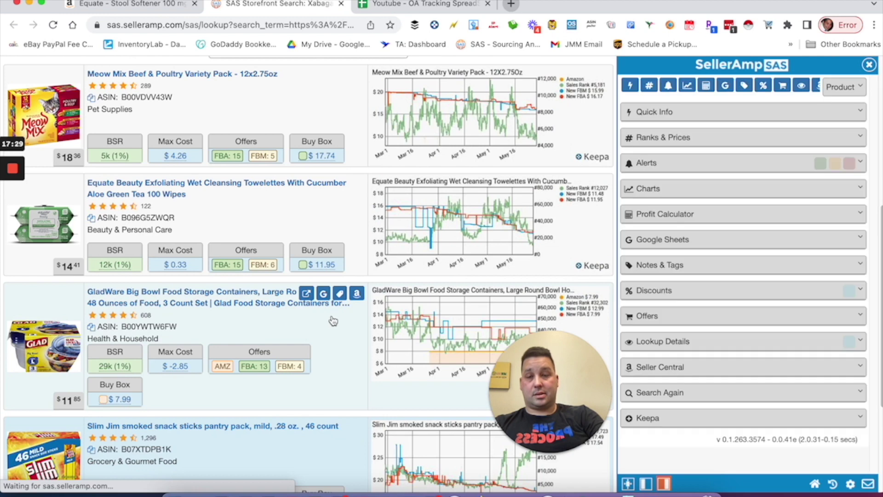
pyautogui.scroll(-1, 333, 327)
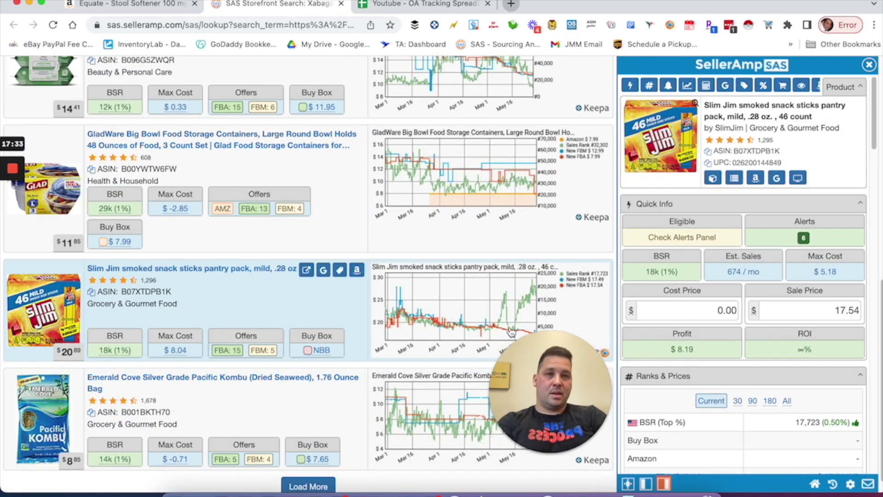
pyautogui.click(777, 179)
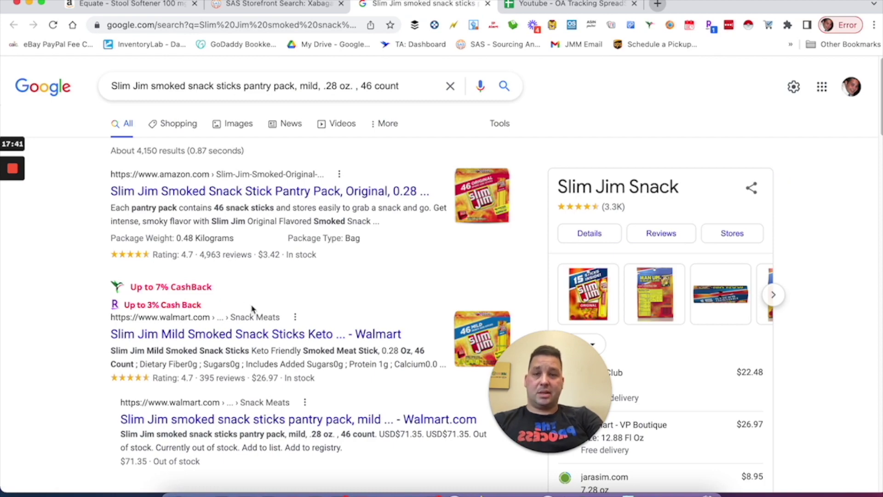
pyautogui.scroll(-10, 254, 307)
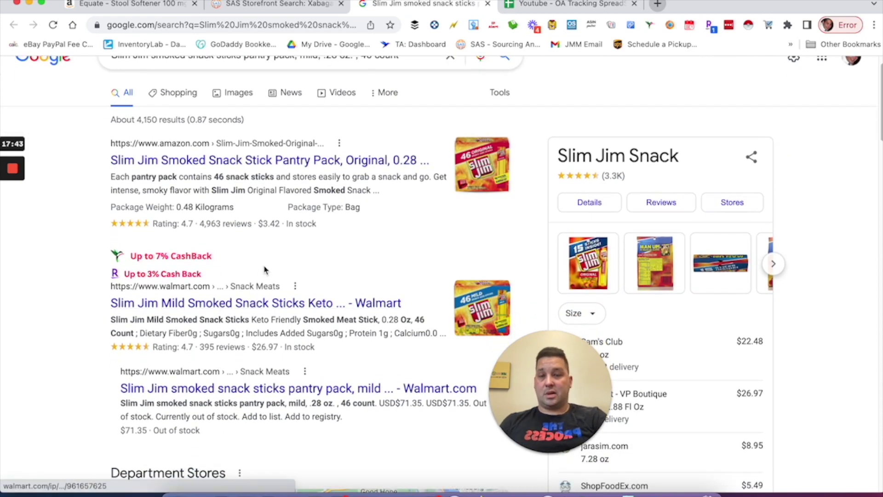
pyautogui.scroll(10, 264, 273)
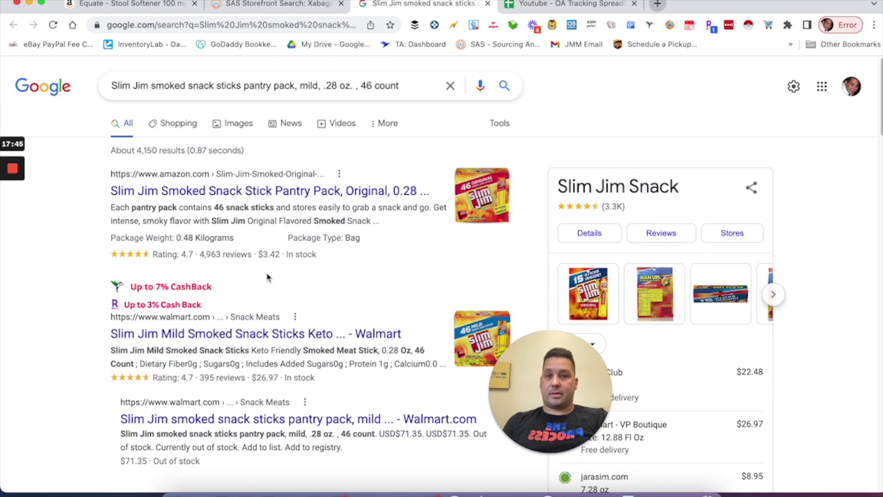
# Check the Original-flavour Slim Jim result on Amazon, scan the remaining Google results for other retailers, and return to the storefront results
pyautogui.click(260, 191)
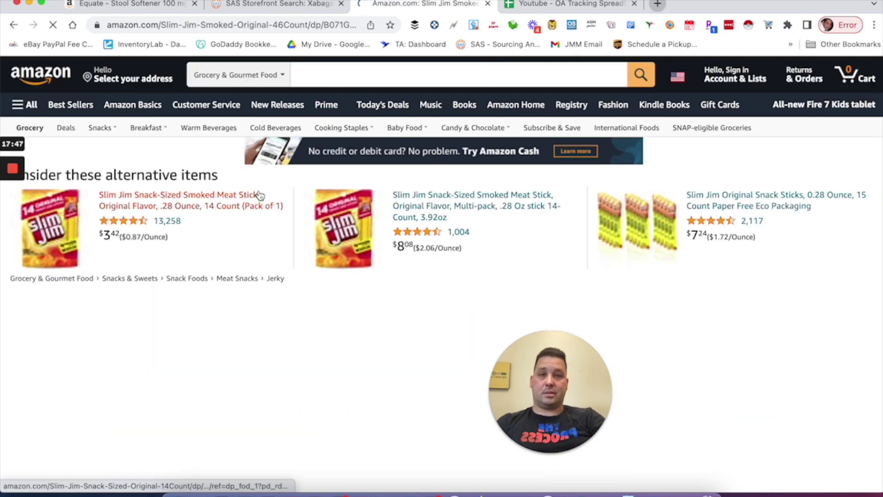
pyautogui.press('super+bracketleft')
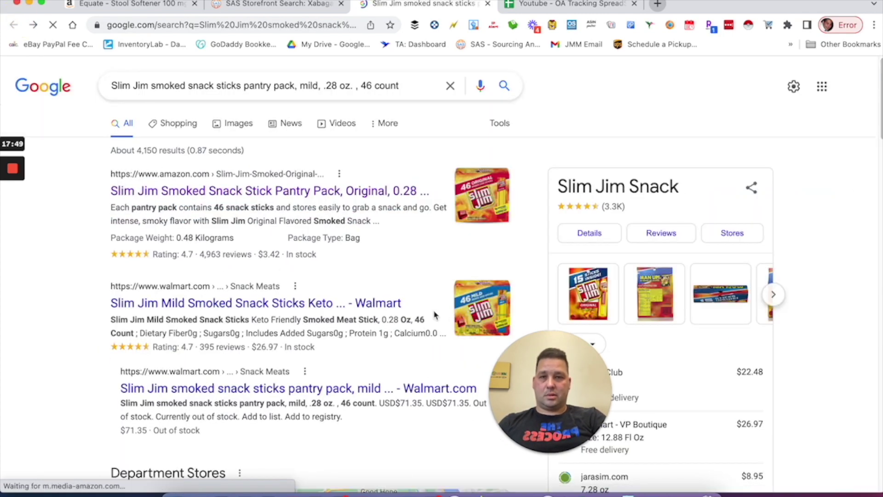
pyautogui.scroll(-1, 428, 314)
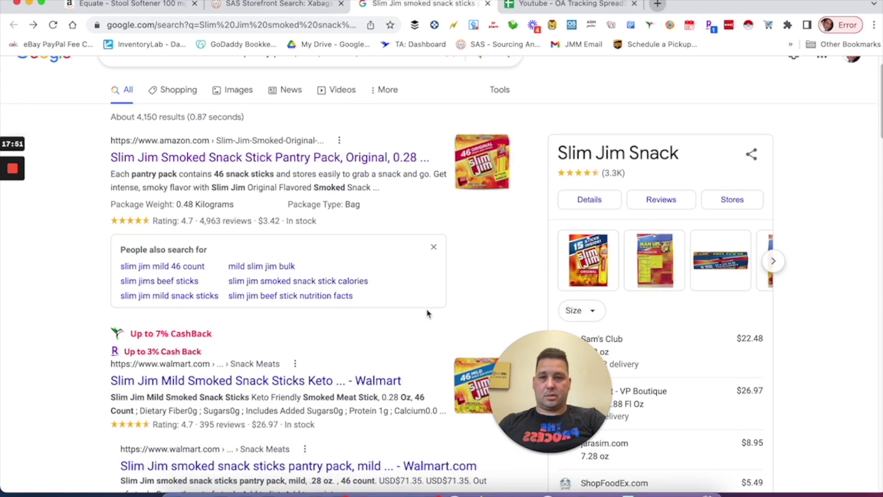
pyautogui.scroll(1, 425, 315)
pyautogui.scroll(-10, 414, 316)
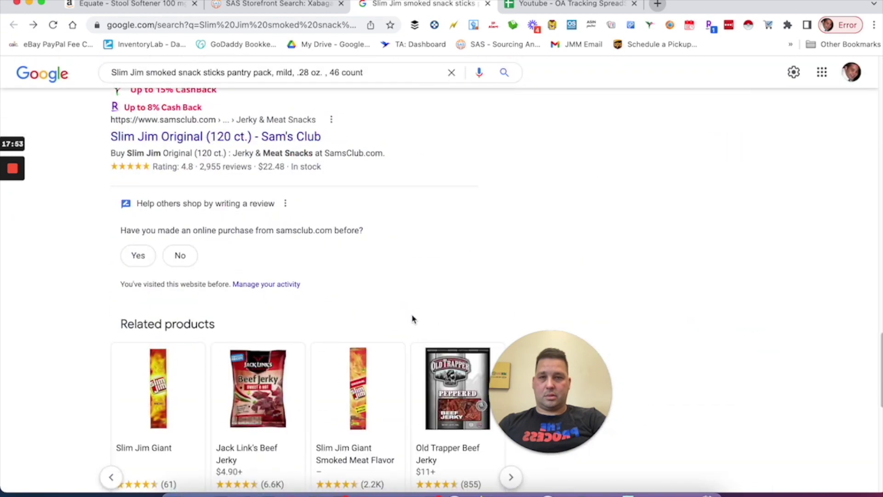
pyautogui.scroll(-10, 412, 320)
pyautogui.scroll(18, 411, 317)
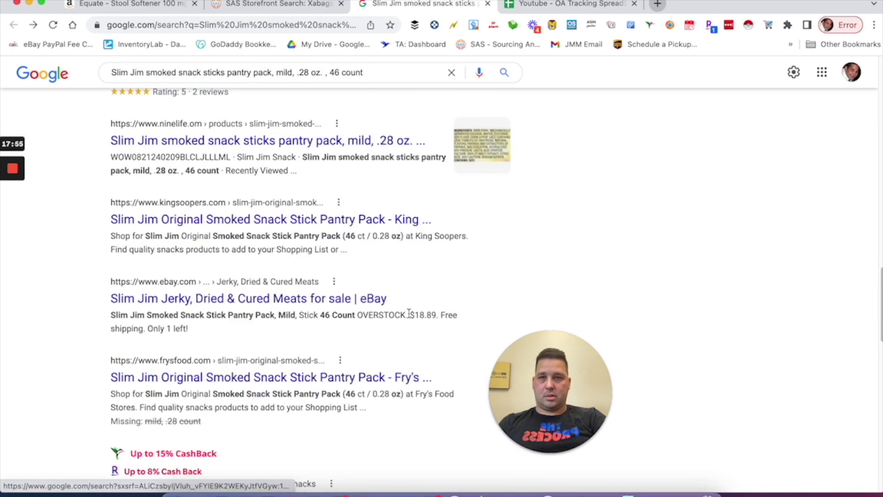
pyautogui.scroll(10, 409, 314)
pyautogui.click(244, 5)
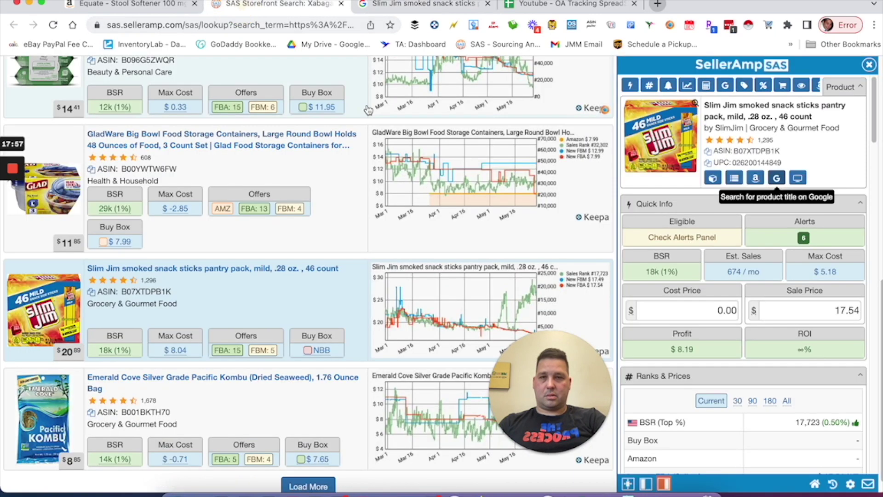
# Open the Emerald Cove Pacific Kombu's details, close them, and load the next batch of storefront products
pyautogui.scroll(-1, 306, 336)
pyautogui.click(334, 400)
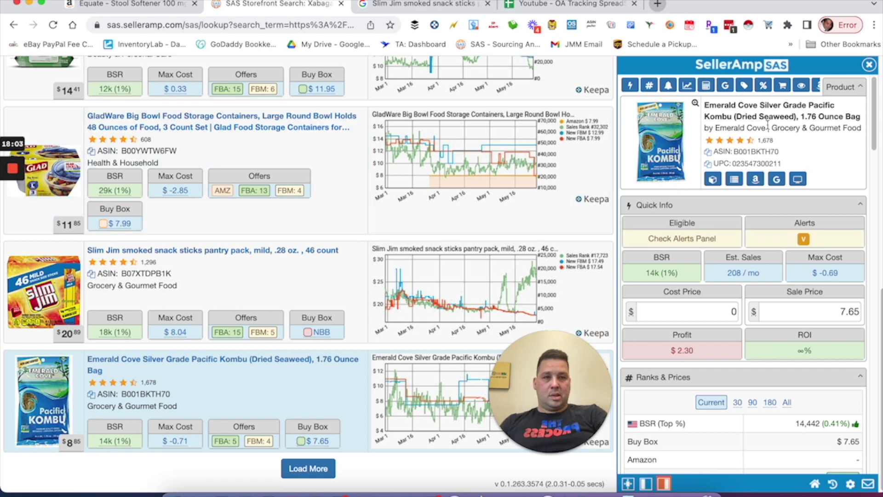
pyautogui.click(867, 65)
pyautogui.click(438, 467)
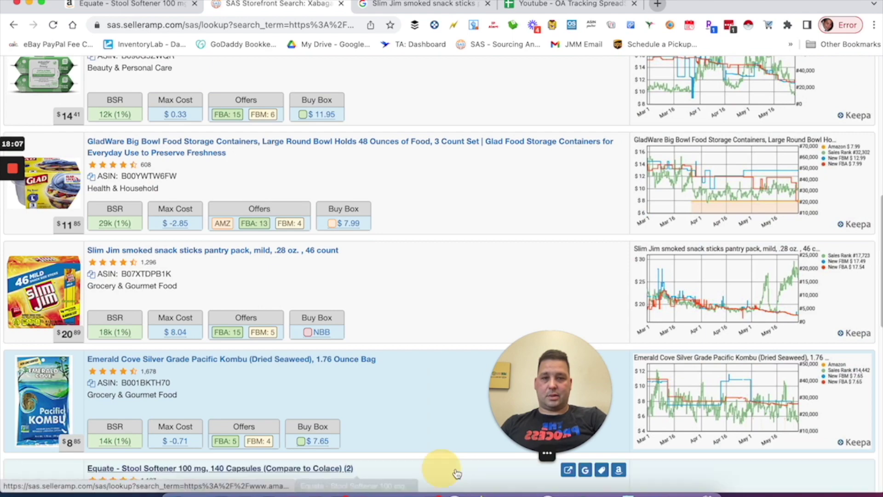
# Review the newly loaded products' sales ranks, maximum costs, offers and Keepa charts, including the Great Value Dragon Fruit Drink Mix
pyautogui.scroll(-7, 379, 388)
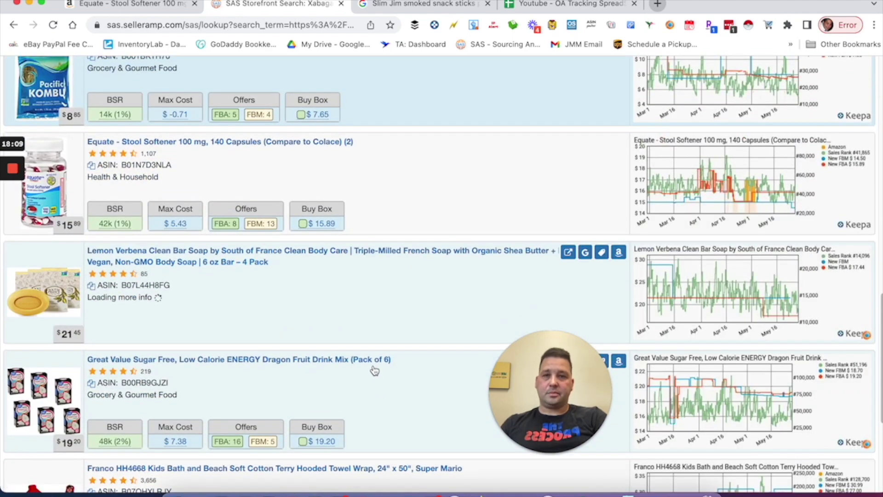
pyautogui.scroll(-2, 375, 370)
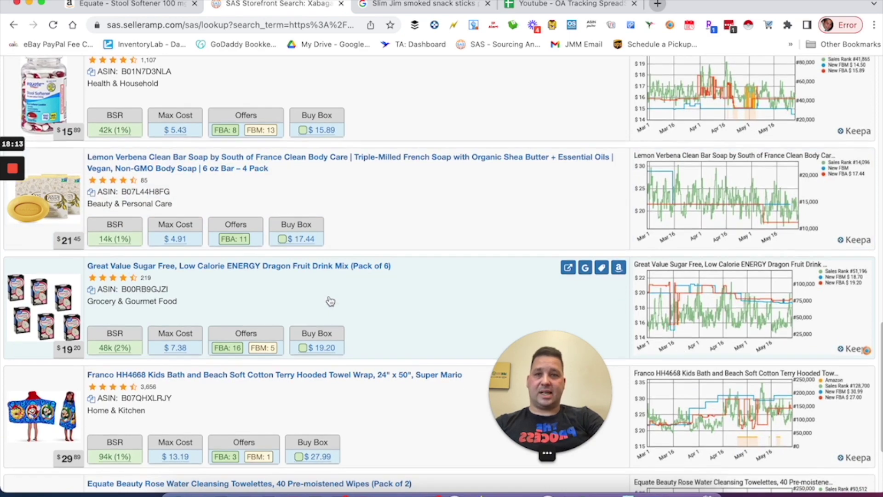
pyautogui.scroll(2, 353, 198)
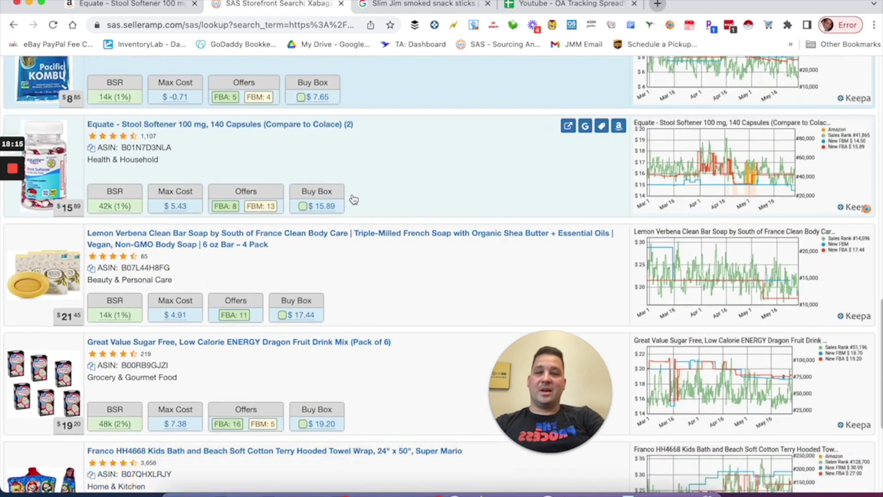
pyautogui.scroll(-2, 353, 199)
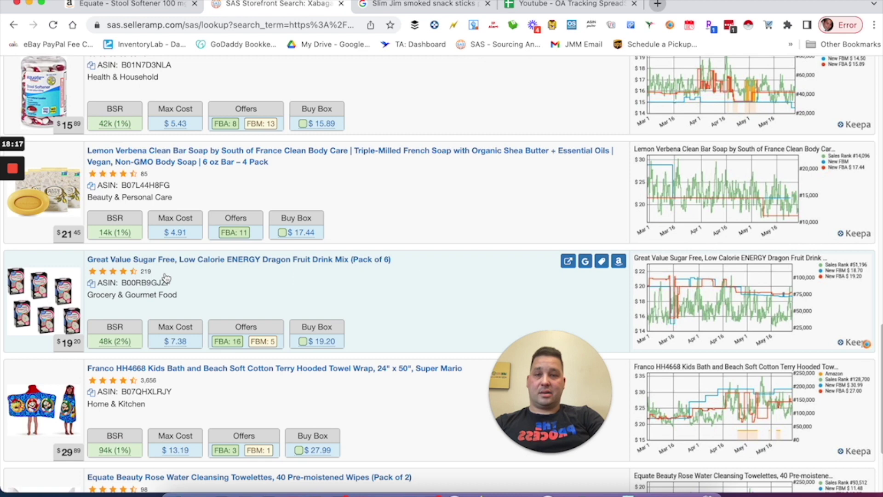
# Open the details of the Great Value Dragon Fruit Drink Mix, look it up on Google and check the product's price at Walmart
pyautogui.click(425, 302)
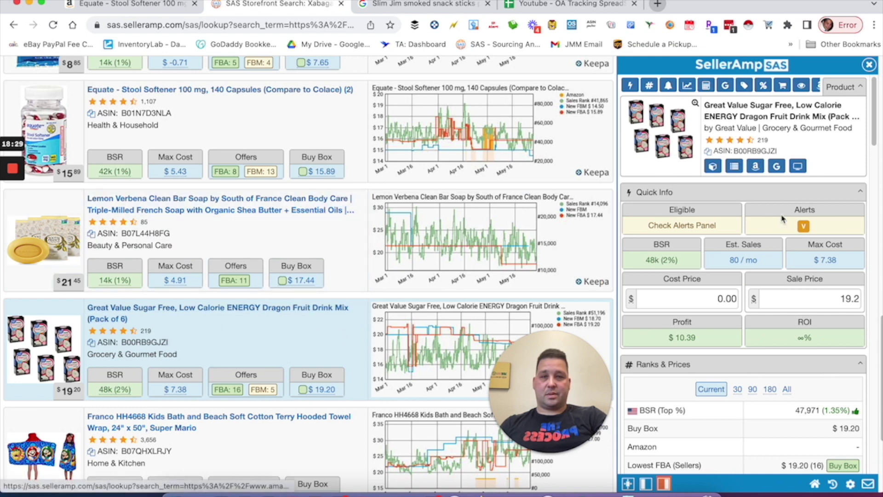
pyautogui.click(777, 166)
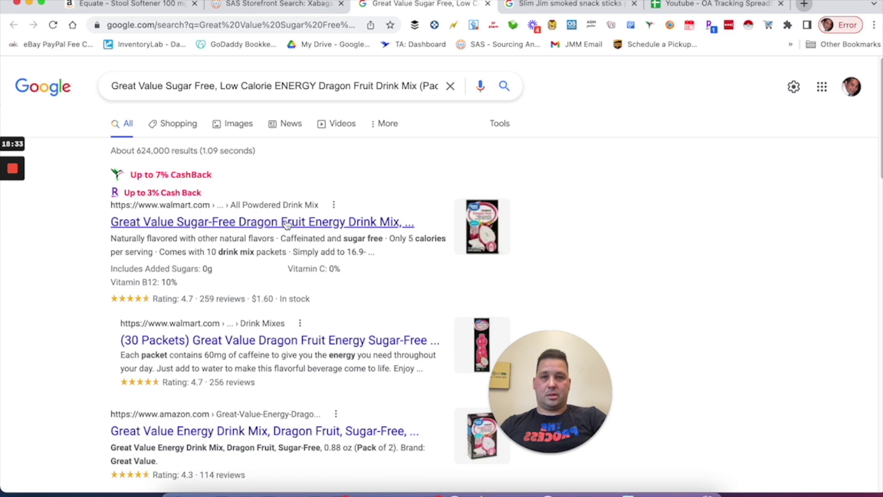
pyautogui.click(268, 225)
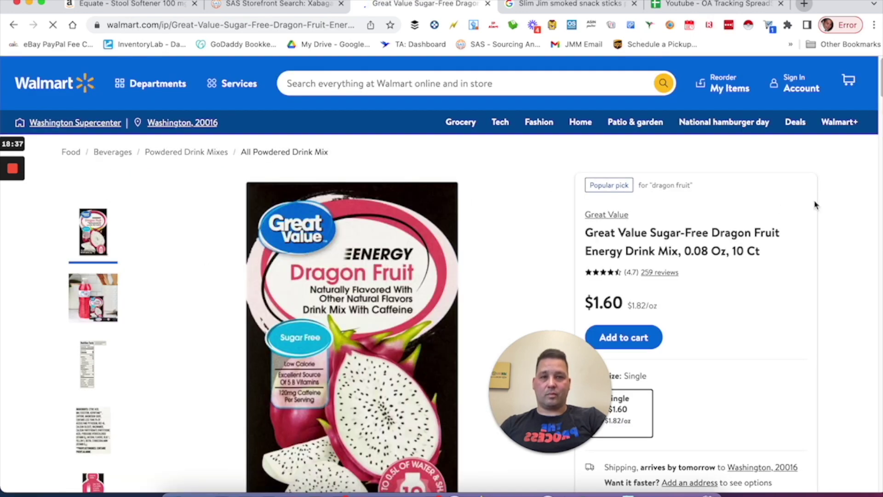
pyautogui.scroll(-3, 592, 242)
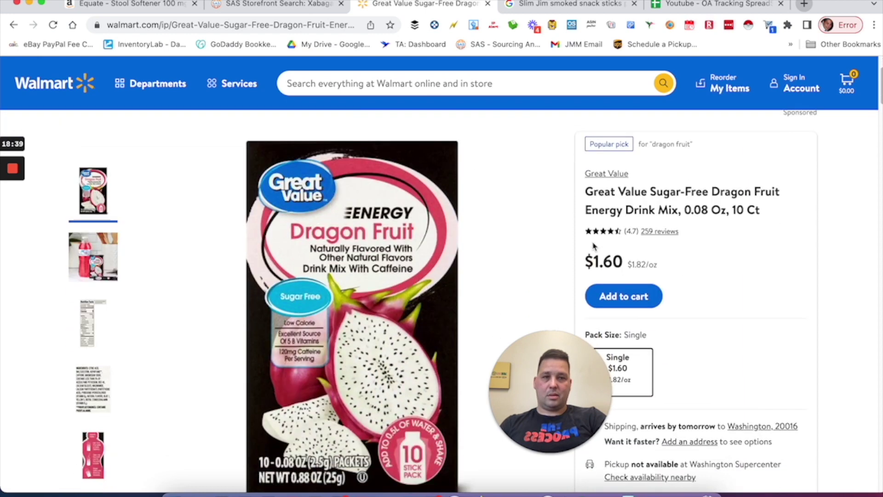
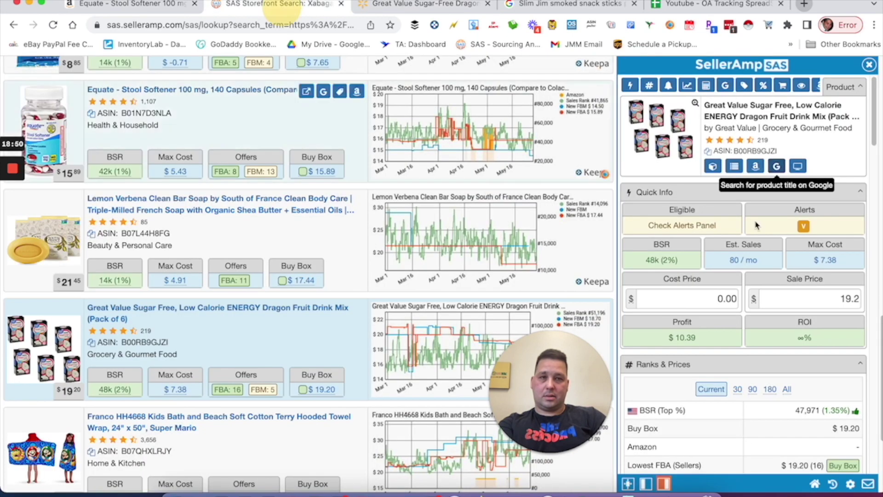
# Return to the storefront results and open the Dragon Fruit Drink Mix six-pack's Amazon listing
pyautogui.click(283, 4)
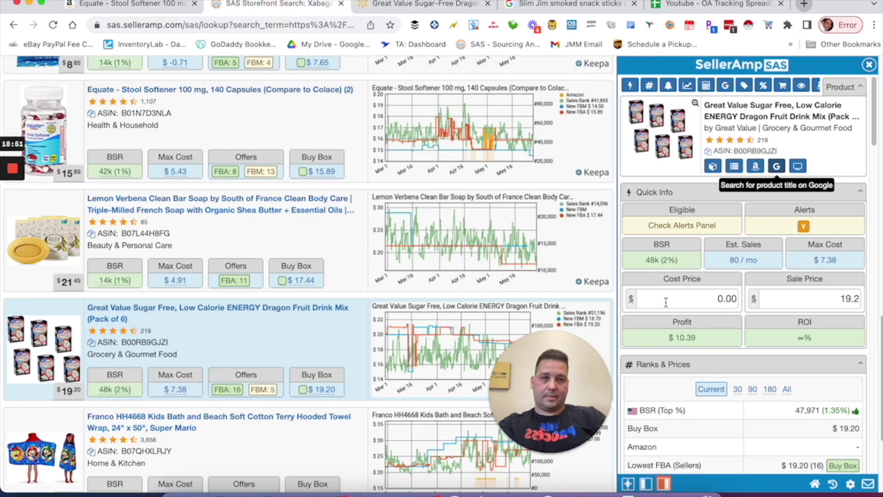
pyautogui.click(665, 302)
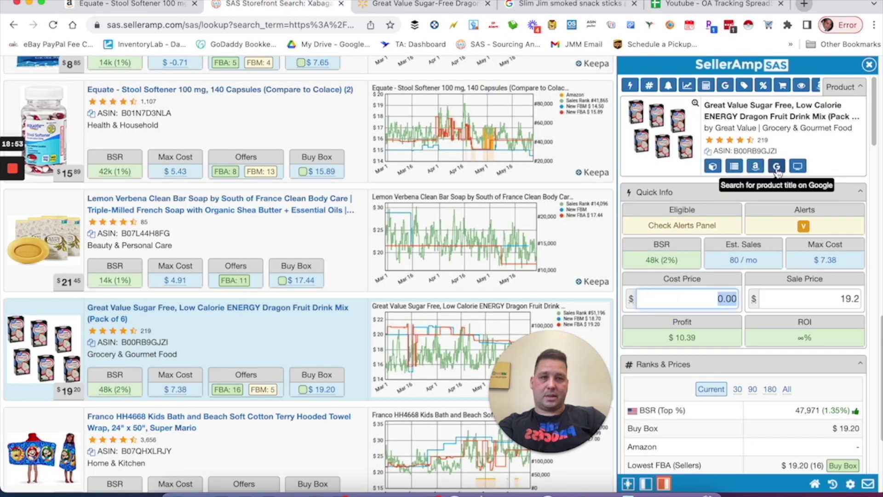
pyautogui.click(757, 168)
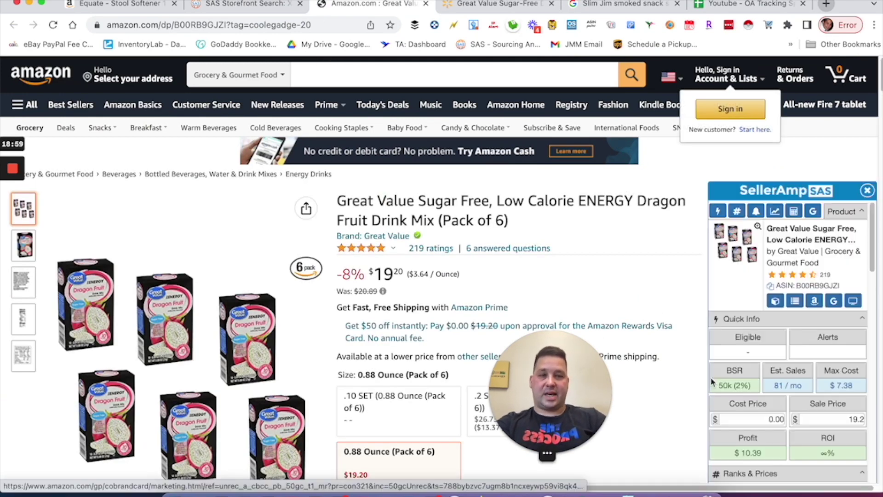
# Enter a cost price of 9.60 for the drink mix six-pack, and correct it to 8.60
pyautogui.click(772, 420)
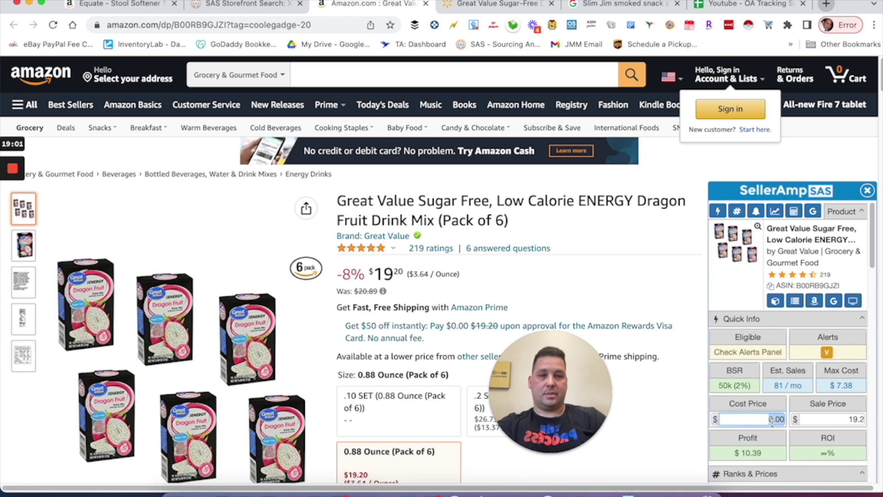
pyautogui.write('9.60')
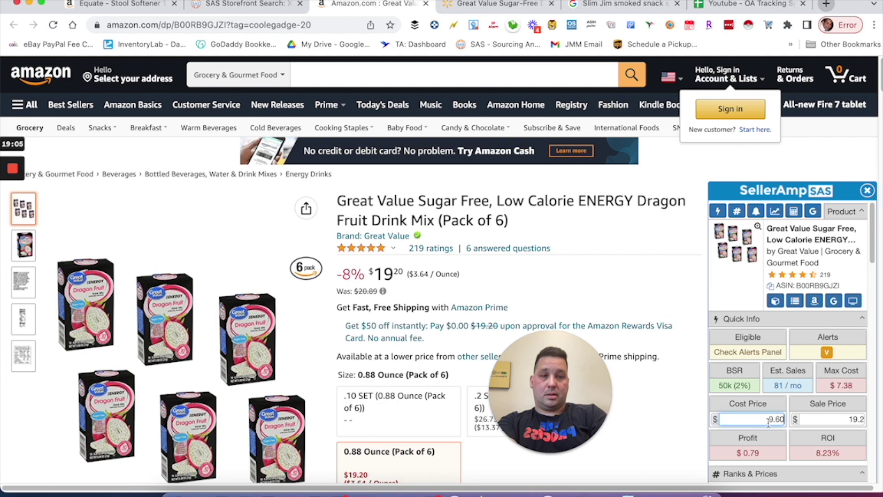
pyautogui.press('Left')
pyautogui.press('Left')
pyautogui.press('Left')
pyautogui.press('BackSpace')
pyautogui.write('8')
# Examine the listing's Keepa price history, and list its variations sorted by ratings to compare the pack sizes
pyautogui.scroll(-2, 666, 369)
pyautogui.scroll(-2, 666, 369)
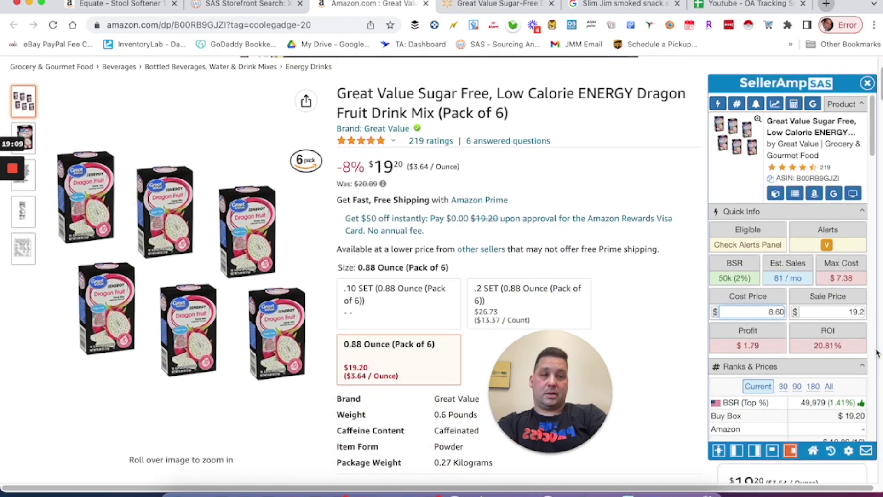
pyautogui.scroll(-5, 401, 269)
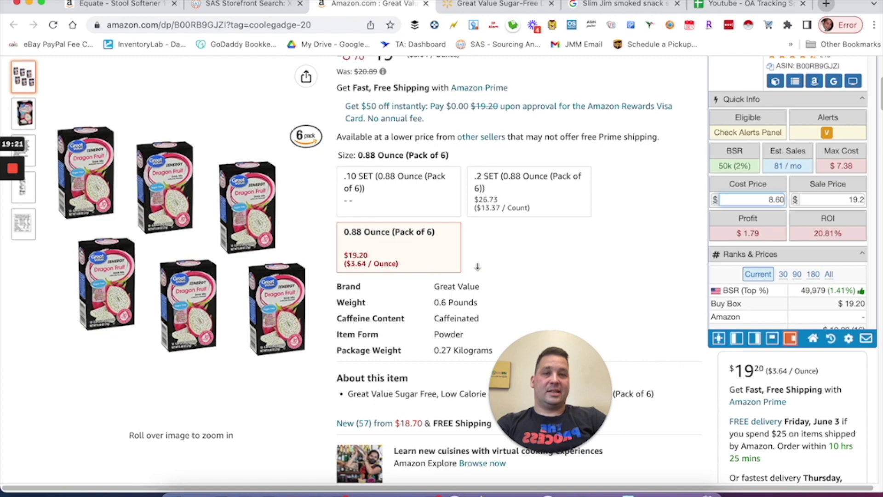
pyautogui.scroll(-5, 393, 303)
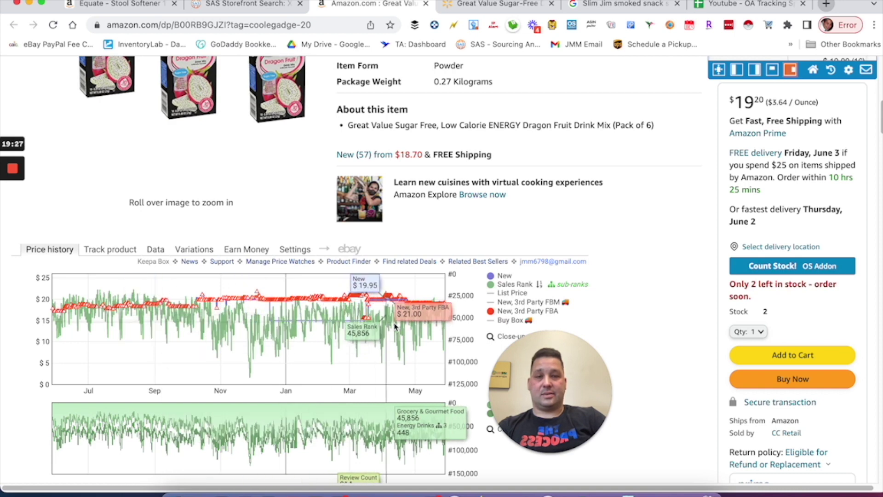
pyautogui.click(161, 254)
pyautogui.click(192, 251)
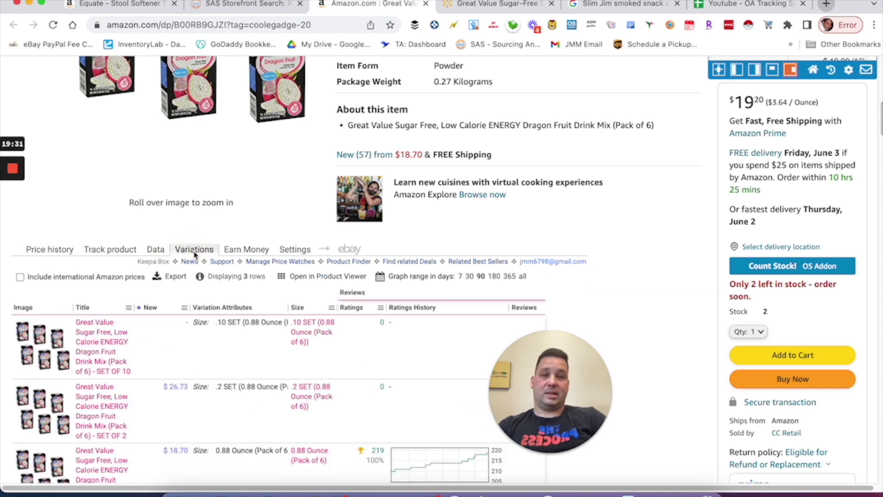
pyautogui.scroll(-2, 380, 338)
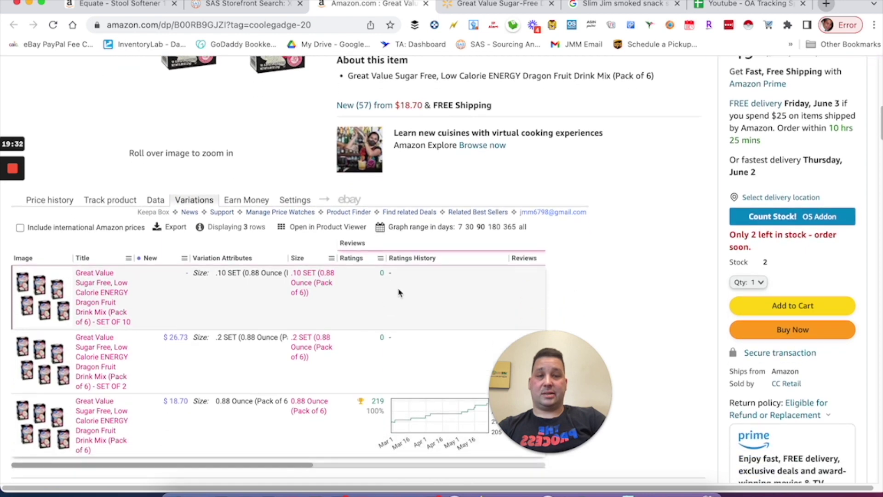
pyautogui.click(350, 259)
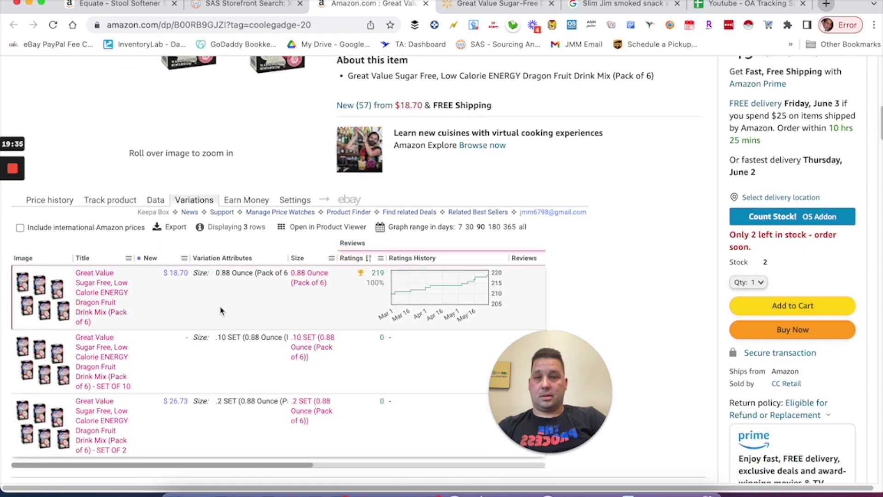
pyautogui.scroll(15, 489, 196)
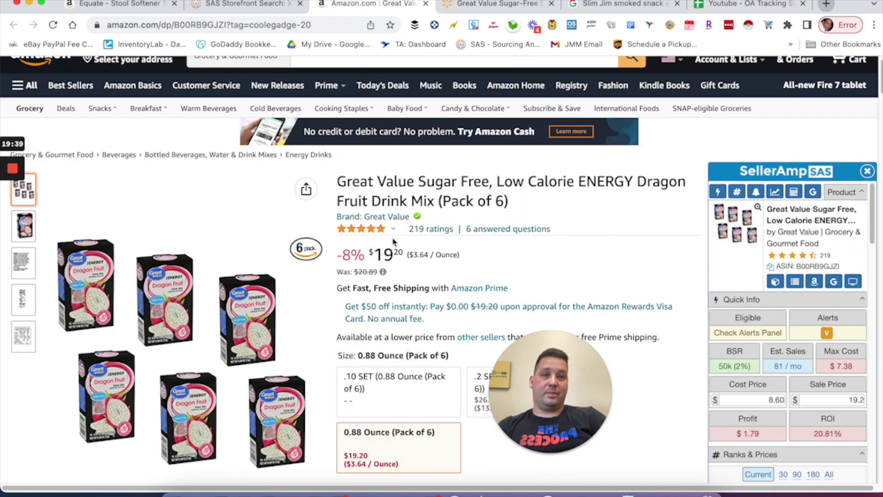
pyautogui.scroll(-1, 394, 241)
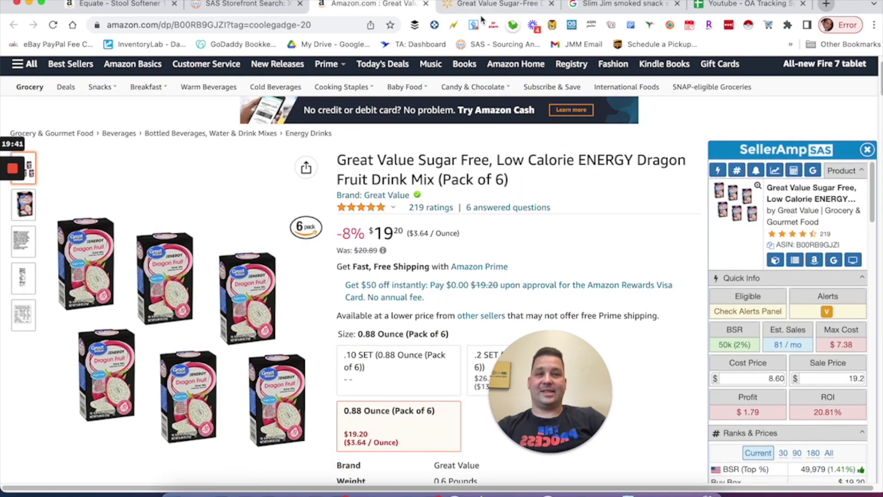
# Test Walmart's purchase limit by adding the drink mix to the cart up to the maximum quantity, and remove all units again
pyautogui.click(476, 8)
pyautogui.scroll(-1, 667, 313)
pyautogui.click(640, 285)
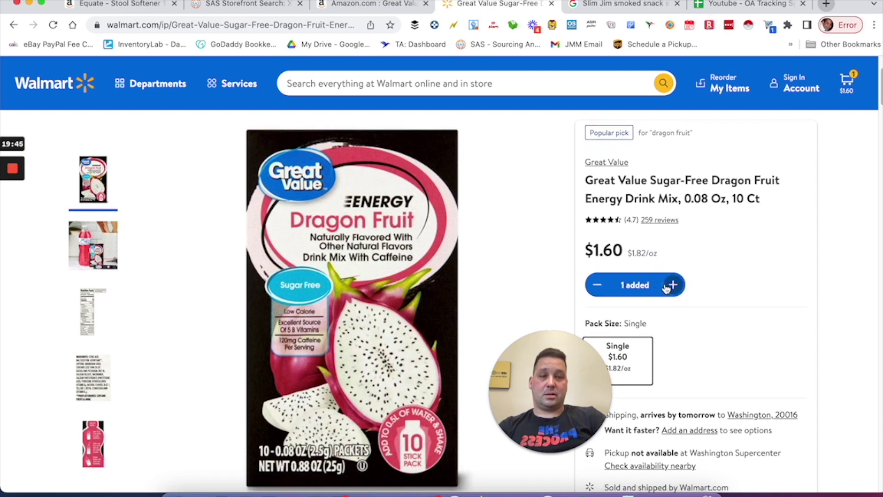
pyautogui.click(670, 286)
pyautogui.click(672, 285)
pyautogui.click(672, 286)
pyautogui.click(672, 285)
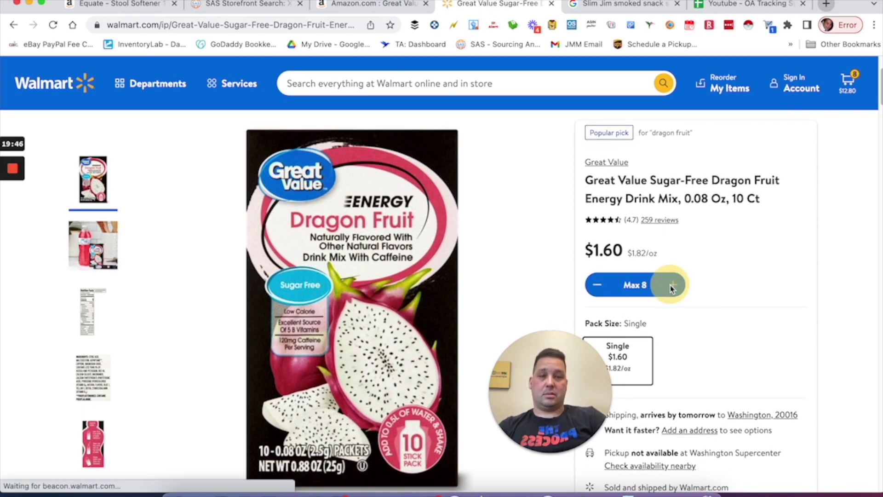
pyautogui.click(598, 285)
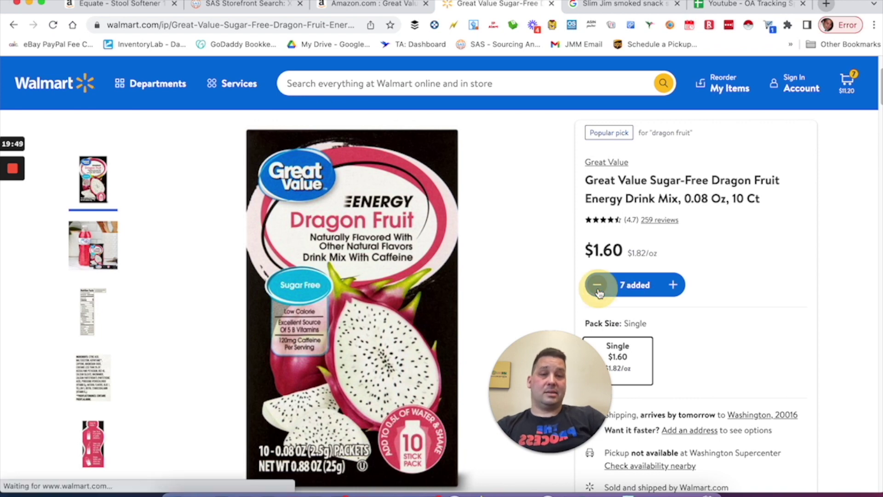
pyautogui.click(598, 286)
pyautogui.click(598, 286)
pyautogui.click(598, 286)
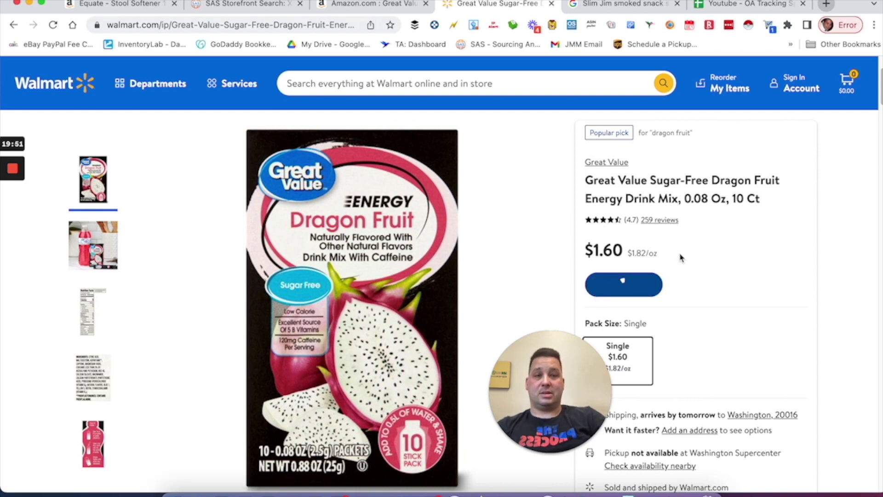
pyautogui.click(681, 284)
# Return to the drink mix's Amazon listing and review its price, profit and ROI figures
pyautogui.click(354, 5)
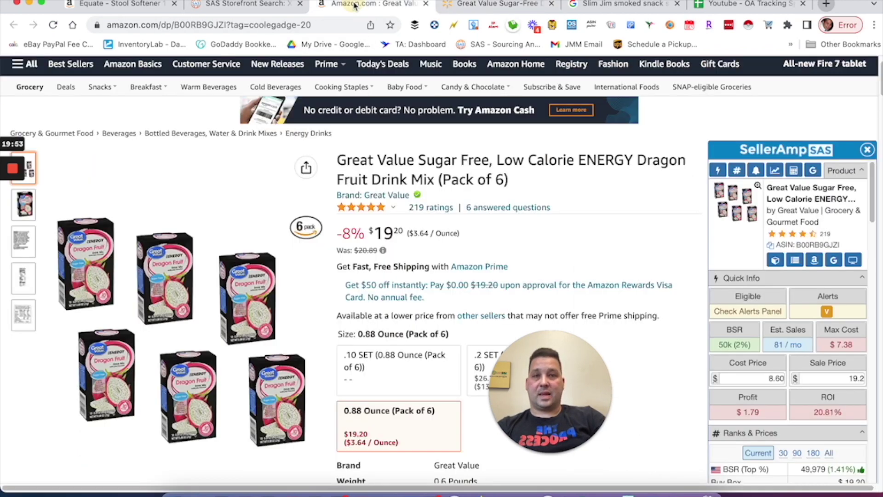
pyautogui.click(269, 6)
pyautogui.click(354, 5)
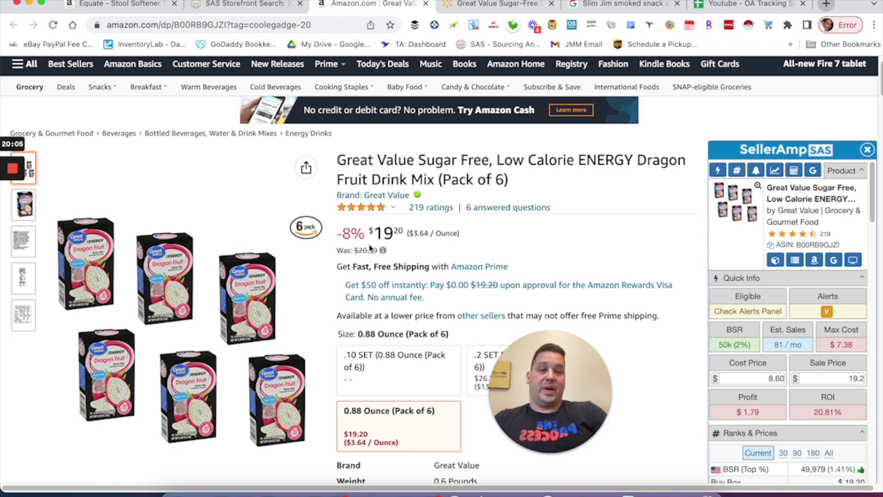
# Examine the dragon fruit drink mix listing's SellerAmp seller offers, lookup history and size variations
pyautogui.scroll(-12, 594, 303)
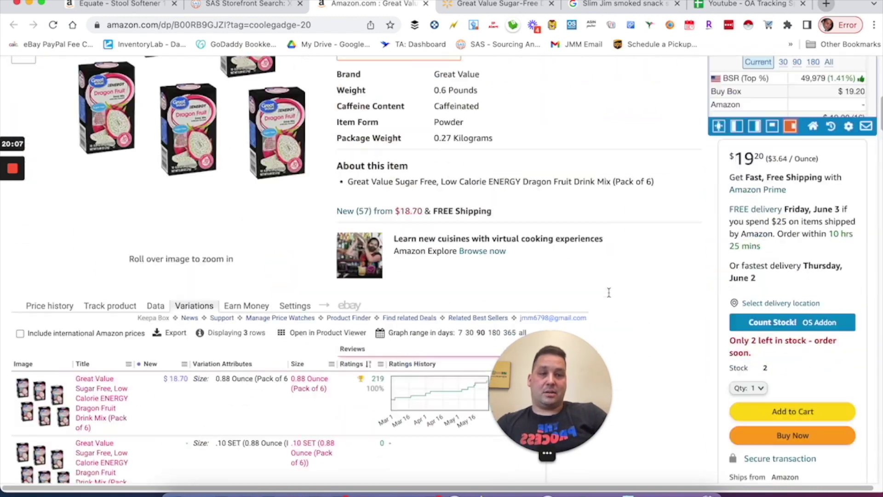
pyautogui.scroll(4, 743, 217)
pyautogui.scroll(-1, 743, 216)
pyautogui.scroll(4, 743, 216)
pyautogui.scroll(-5, 782, 198)
pyautogui.scroll(-10, 782, 197)
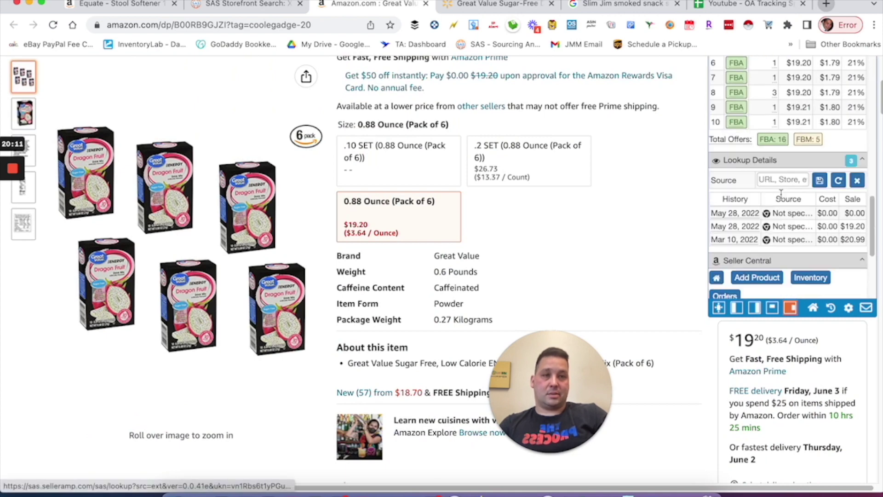
pyautogui.scroll(3, 782, 195)
pyautogui.scroll(-1, 781, 194)
pyautogui.scroll(-1, 781, 194)
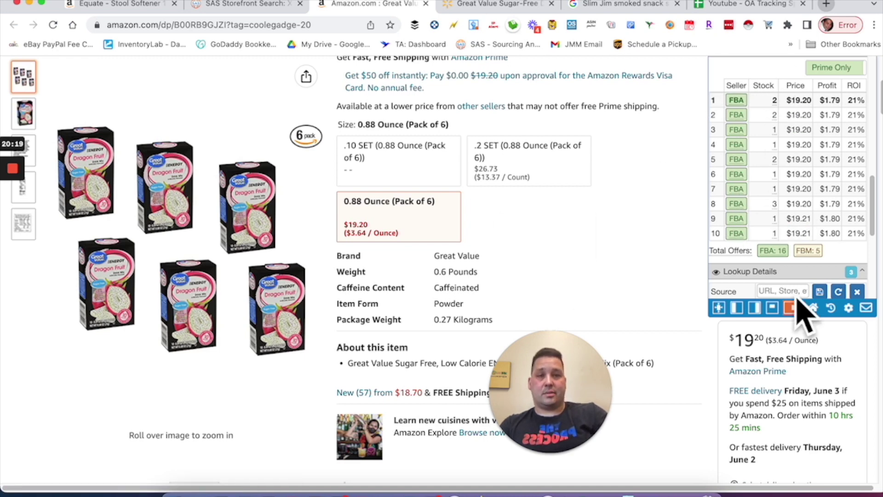
pyautogui.scroll(-8, 516, 292)
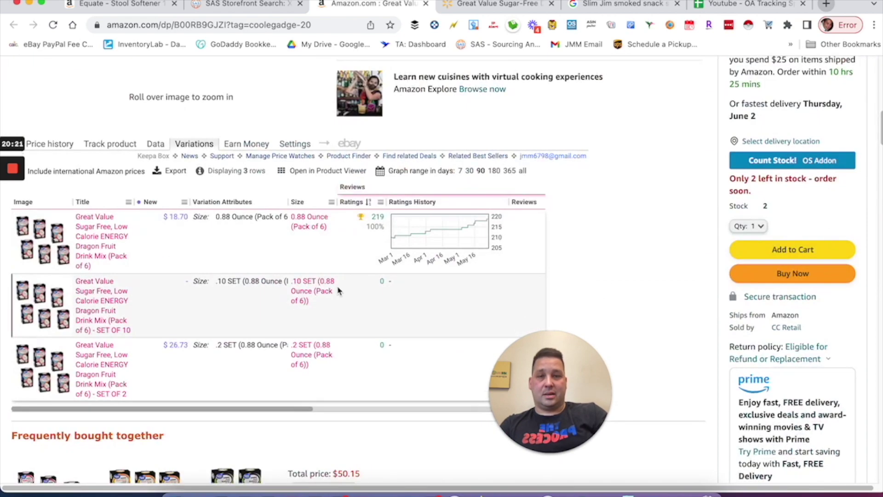
# Inspect the drink mix's Keepa price history and product data, including the stock and estimated sales of each offer
pyautogui.click(59, 110)
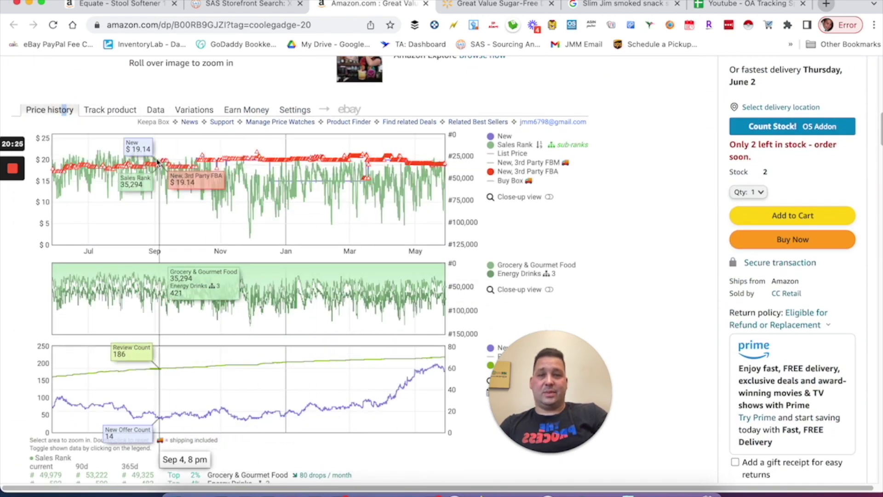
pyautogui.click(155, 110)
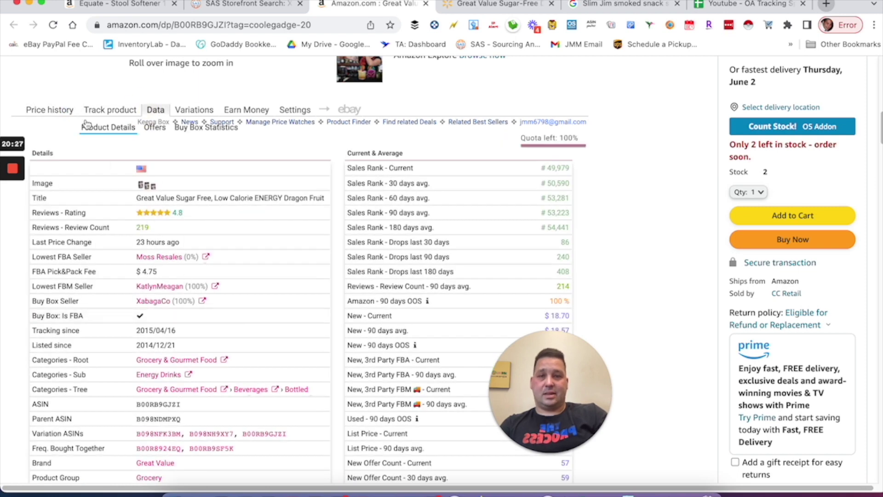
pyautogui.click(147, 134)
pyautogui.scroll(-3, 501, 258)
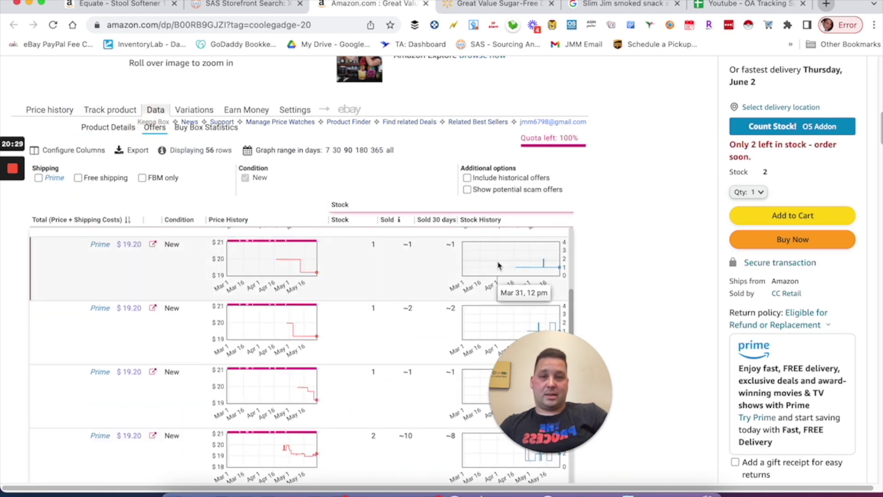
pyautogui.scroll(-2, 634, 266)
pyautogui.scroll(-3, 634, 265)
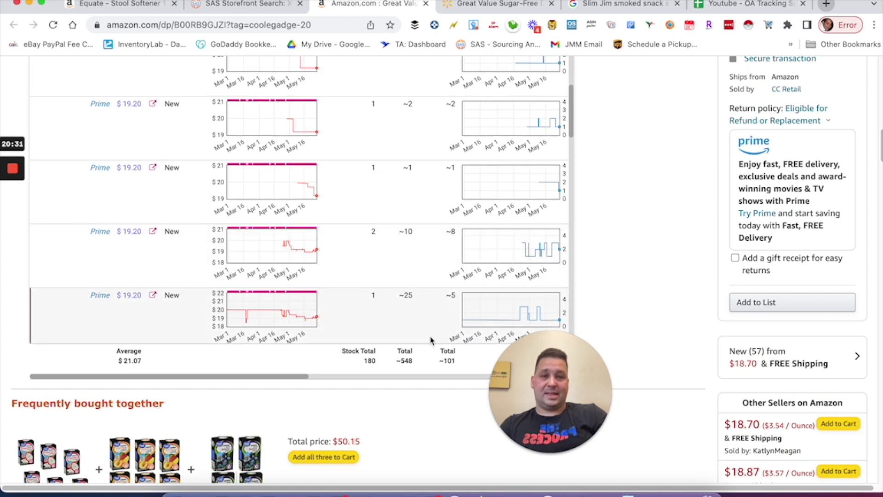
pyautogui.scroll(-1, 452, 258)
pyautogui.scroll(15, 578, 218)
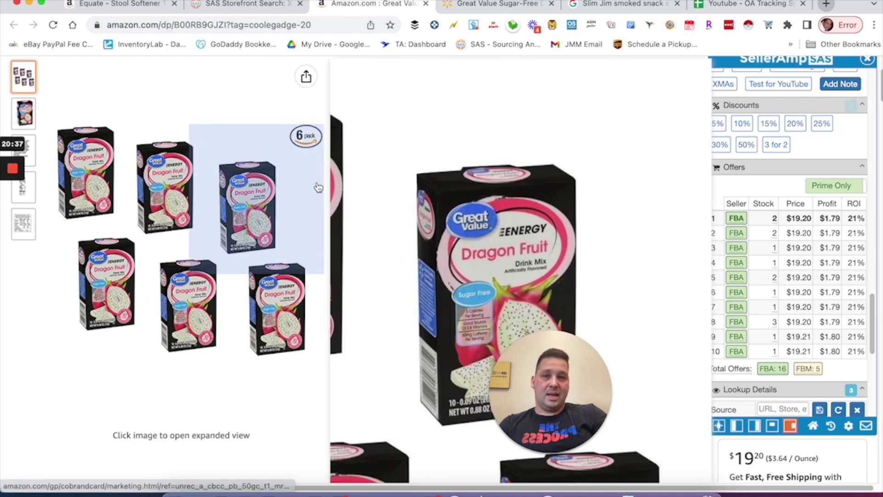
pyautogui.scroll(3, 823, 255)
pyautogui.scroll(-2, 424, 294)
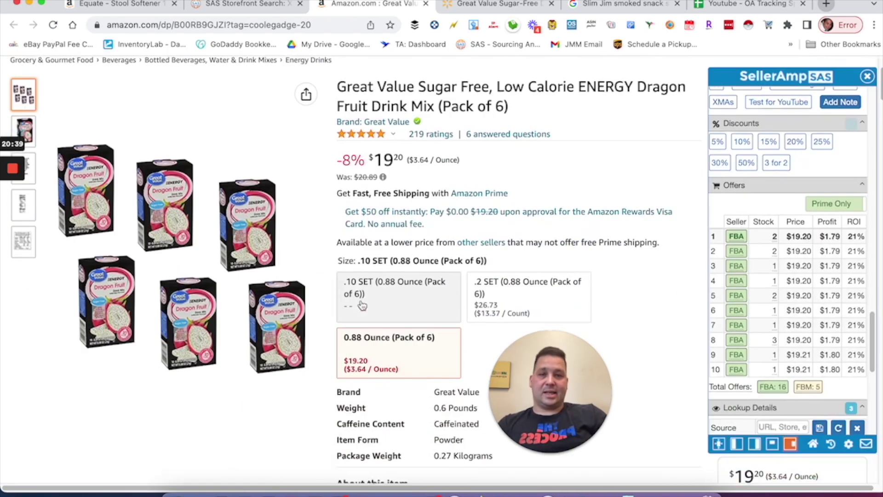
# Return to the SAS storefront results and view the SellerAmp details of the Equate Beauty Rose Water Cleansing Towelettes
pyautogui.click(199, 9)
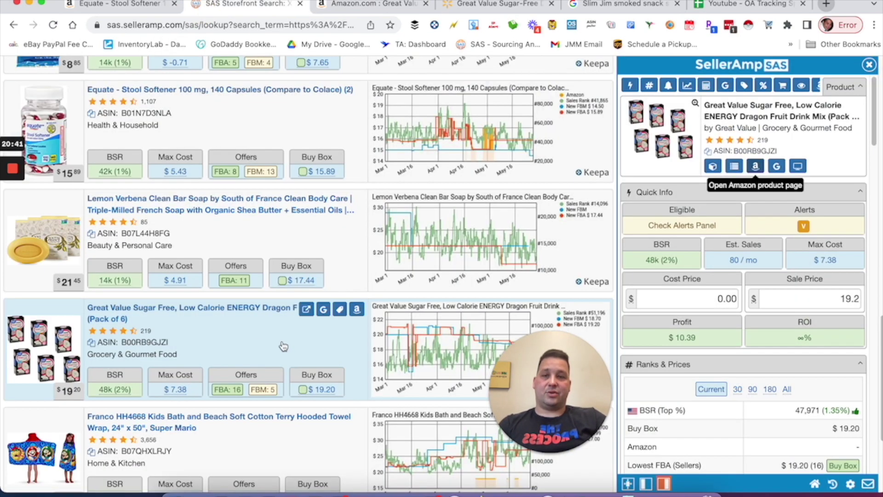
pyautogui.scroll(-4, 290, 340)
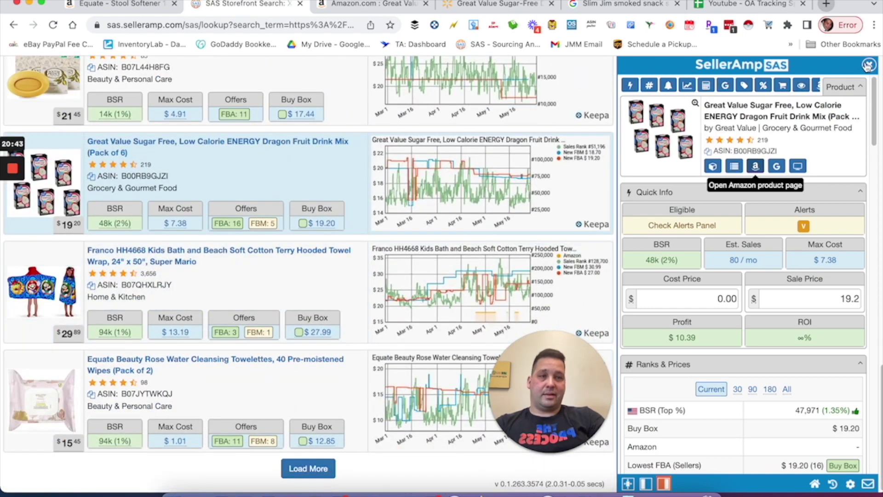
pyautogui.click(868, 66)
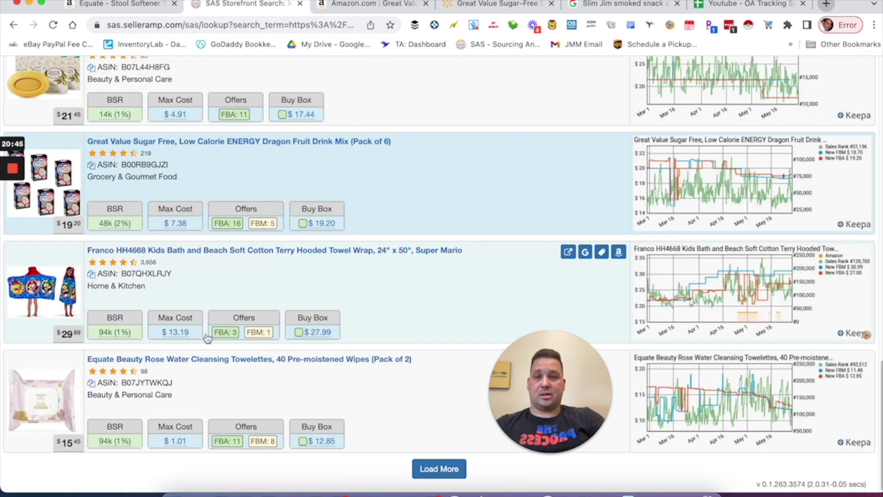
pyautogui.moveTo(534, 362); pyautogui.dragTo(575, 363)
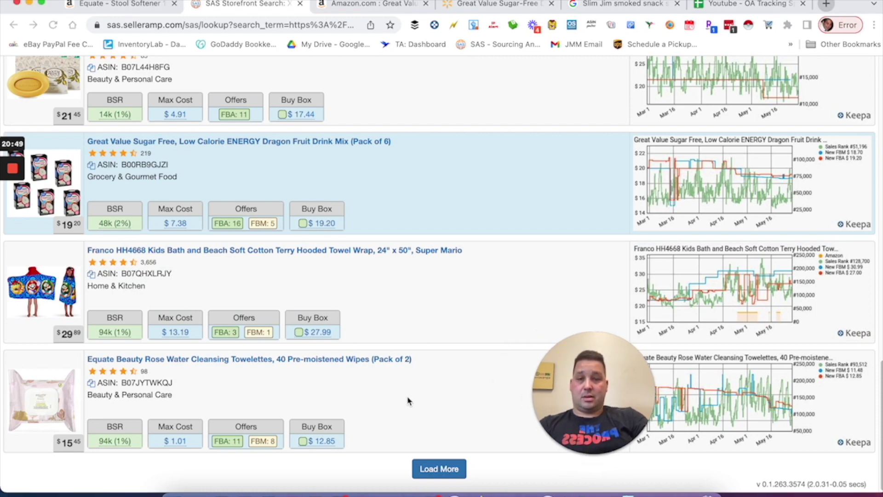
pyautogui.click(380, 388)
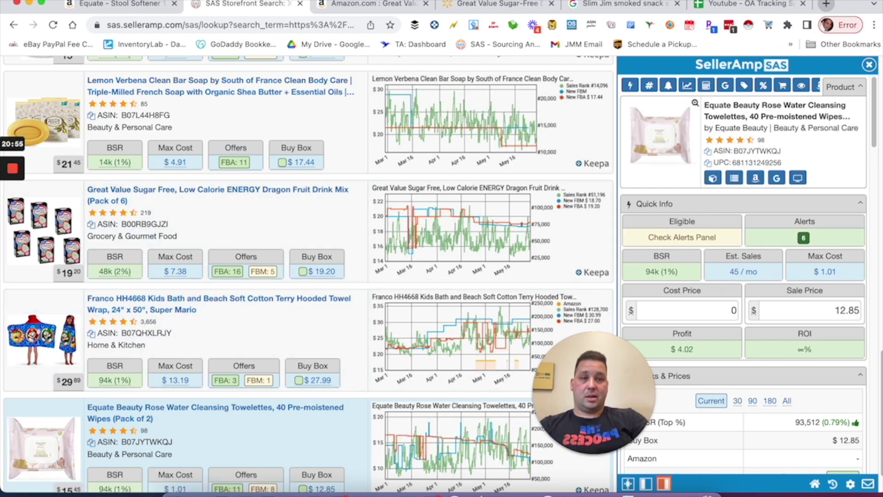
pyautogui.scroll(-2, 263, 230)
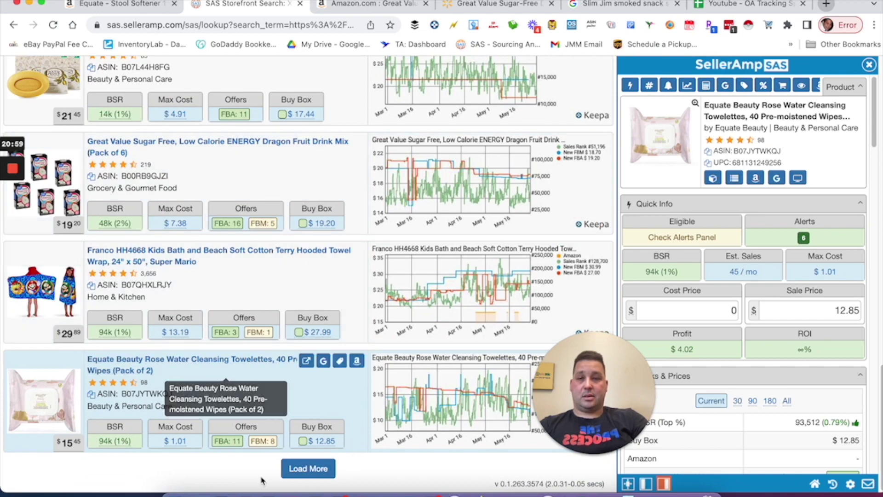
# Load more storefront results below the towelettes and close the product details
pyautogui.click(302, 470)
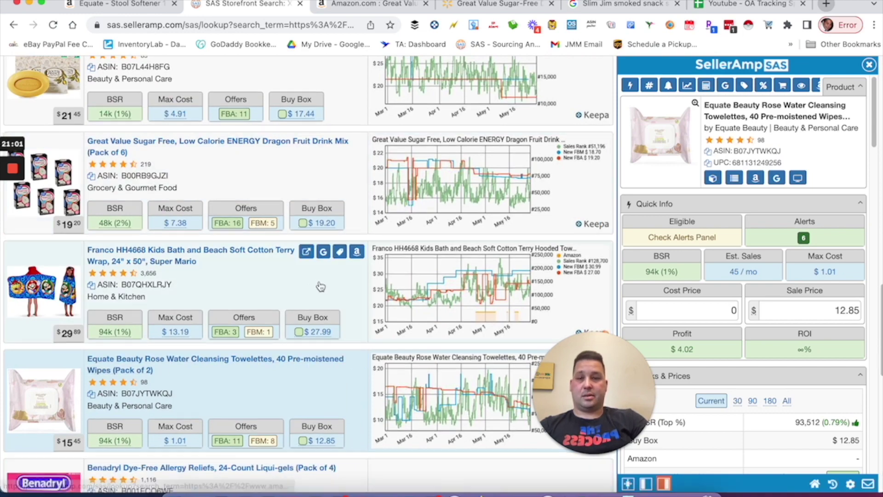
pyautogui.scroll(-7, 308, 276)
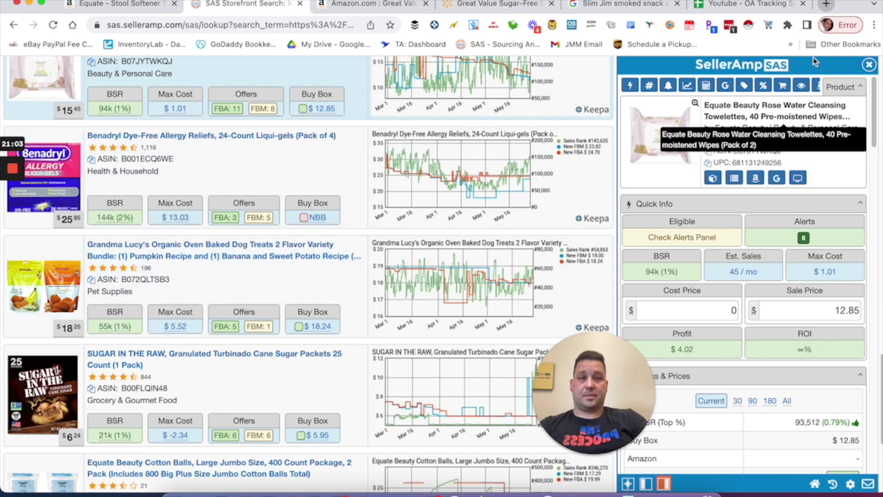
pyautogui.click(868, 66)
# View the Benadryl Dye-Free Allergy Reliefs pack of 4 in SellerAmp and search its product title on Google
pyautogui.scroll(-3, 379, 197)
pyautogui.scroll(4, 378, 197)
pyautogui.click(456, 154)
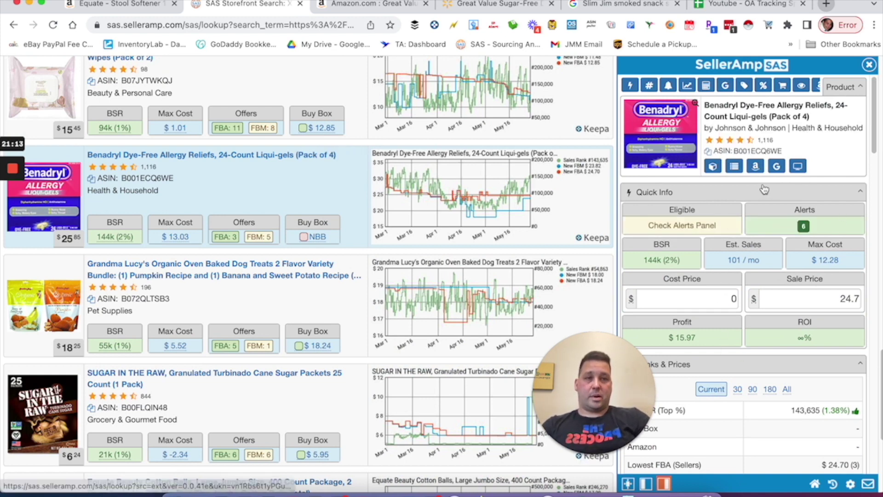
pyautogui.click(778, 167)
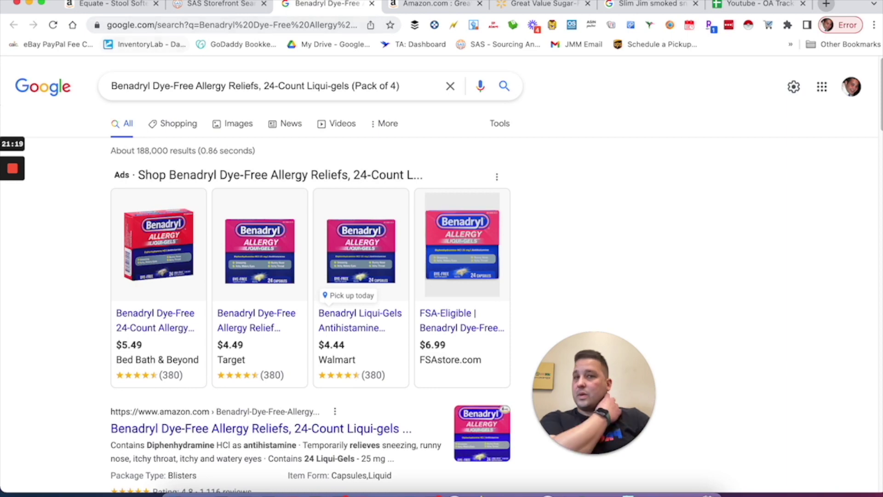
# Return to the storefront results, view Grandma Lucy's Organic Oven Baked Dog Treats bundle in SellerAmp and search its title on Google
pyautogui.click(217, 3)
pyautogui.scroll(-1, 384, 185)
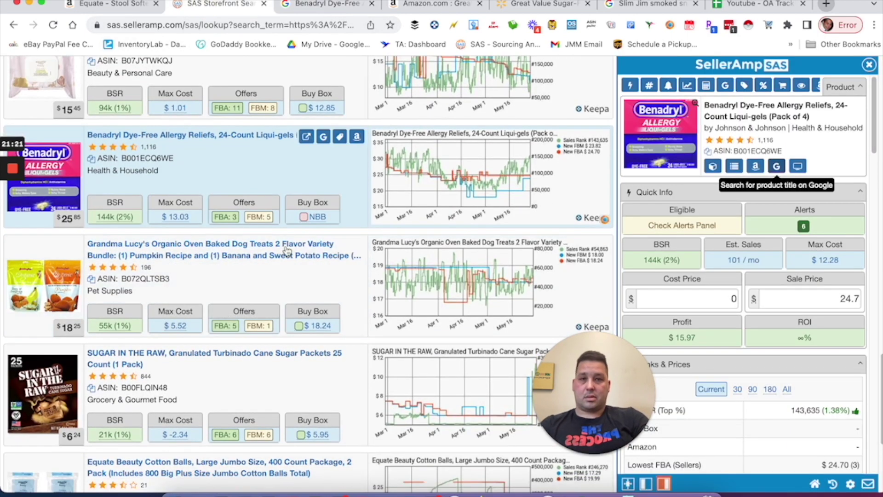
pyautogui.click(272, 292)
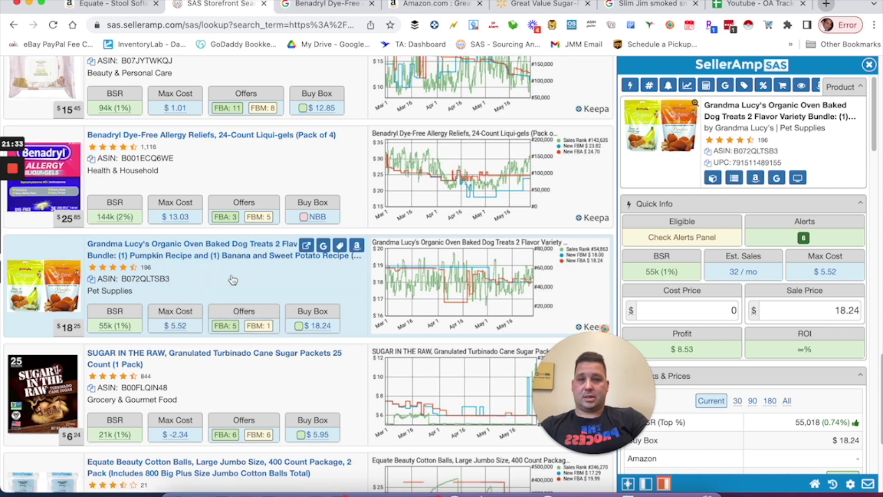
pyautogui.scroll(-2, 766, 270)
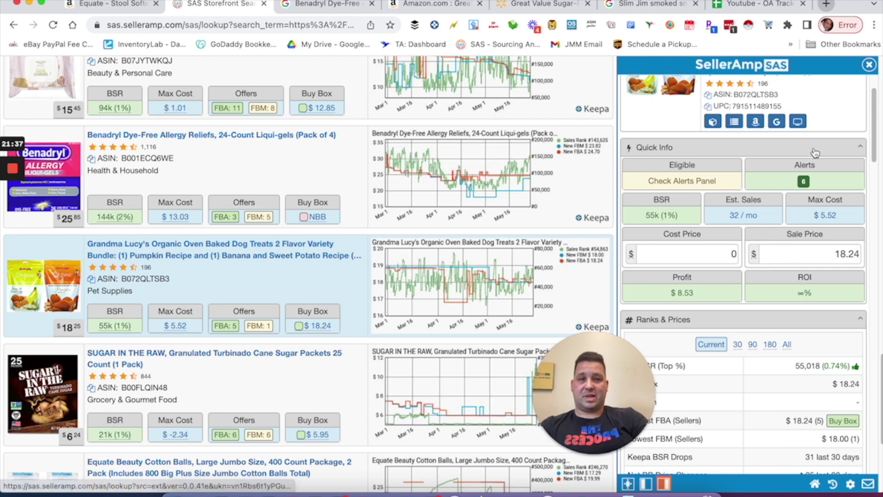
pyautogui.click(776, 121)
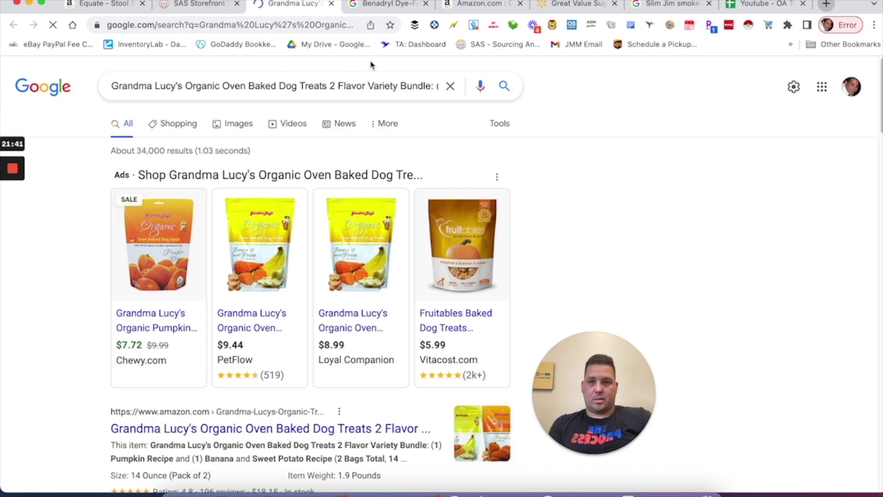
# Back in the storefront results, review the Equate Beauty Cotton Balls 2 Pack's SellerAmp ranks, alerts, profit calculator and offers
pyautogui.click(213, 8)
pyautogui.scroll(-5, 322, 341)
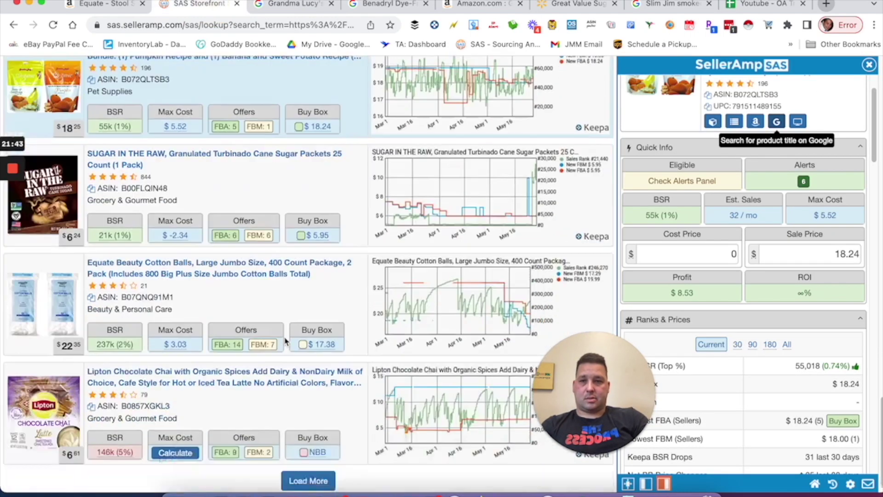
pyautogui.click(337, 291)
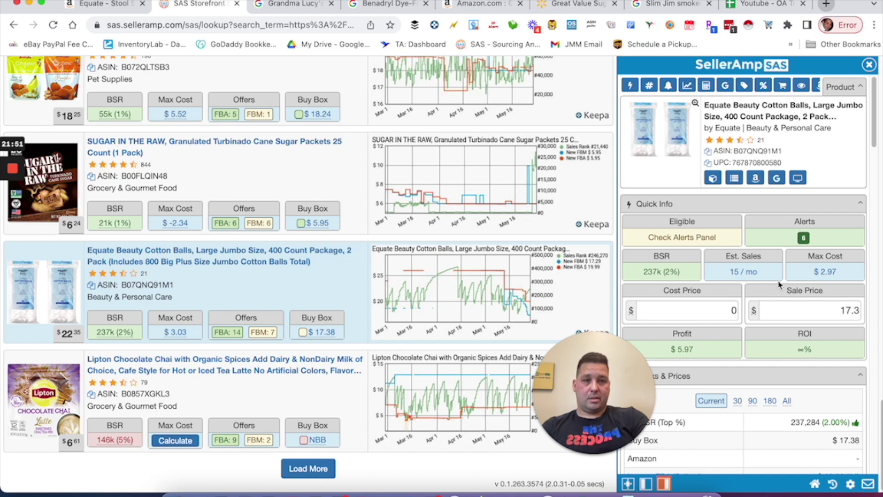
pyautogui.scroll(-1, 789, 280)
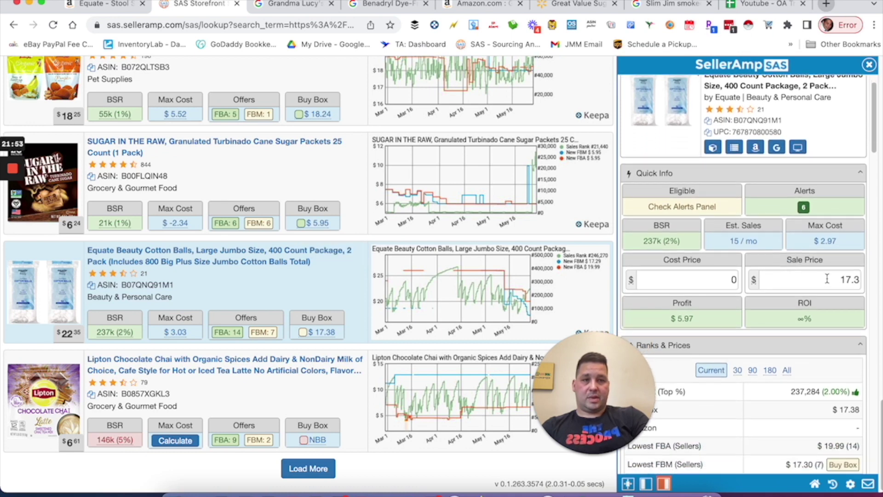
pyautogui.scroll(-1, 826, 279)
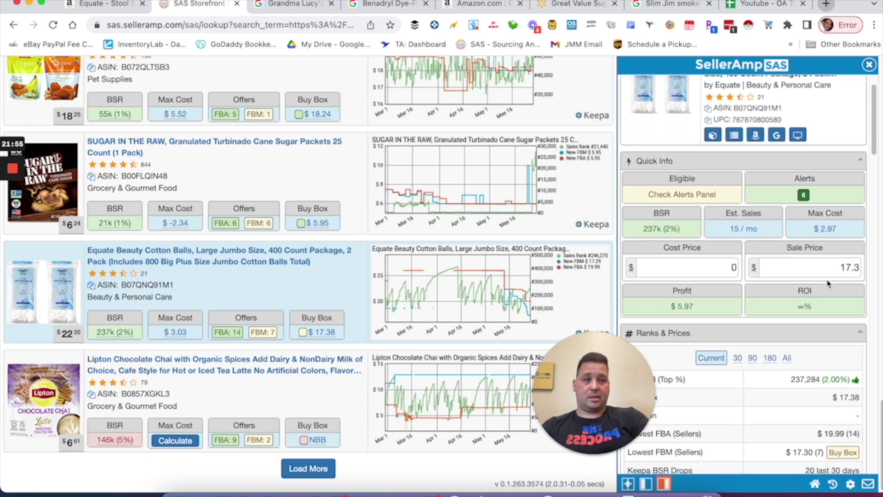
pyautogui.scroll(-1, 827, 281)
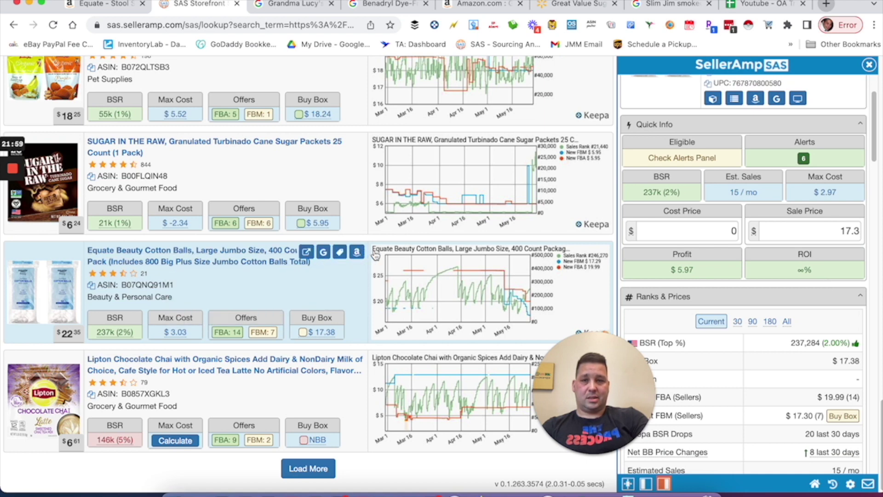
pyautogui.scroll(-10, 726, 305)
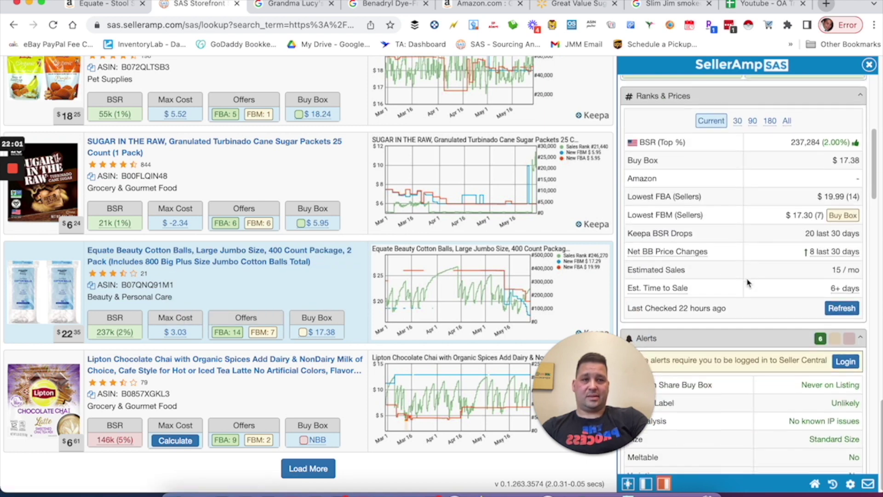
pyautogui.scroll(-12, 748, 278)
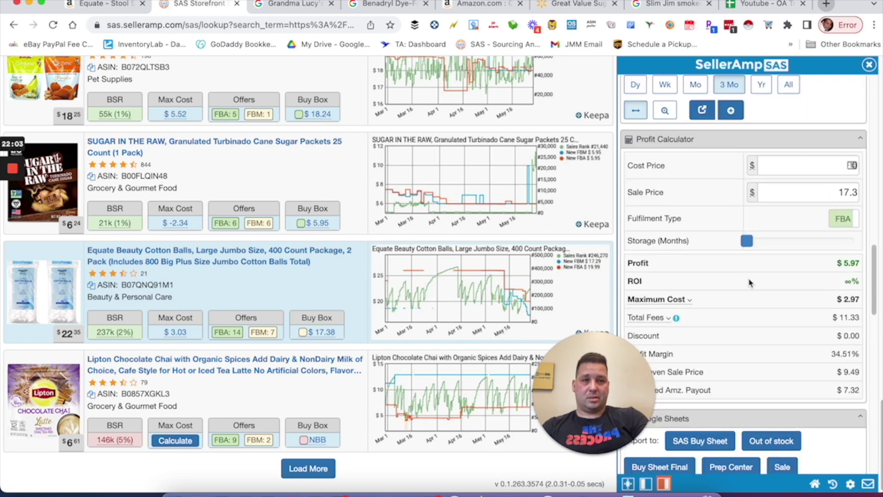
pyautogui.scroll(-3, 741, 276)
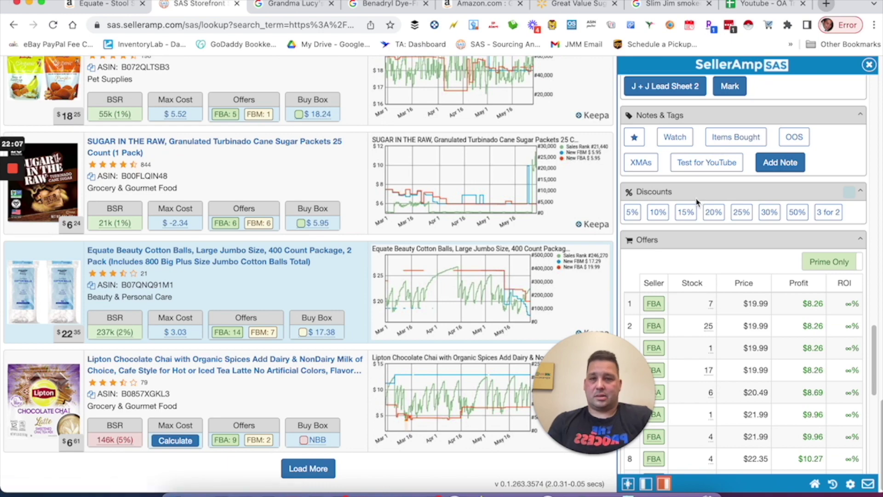
pyautogui.scroll(12, 749, 259)
pyautogui.scroll(5, 748, 259)
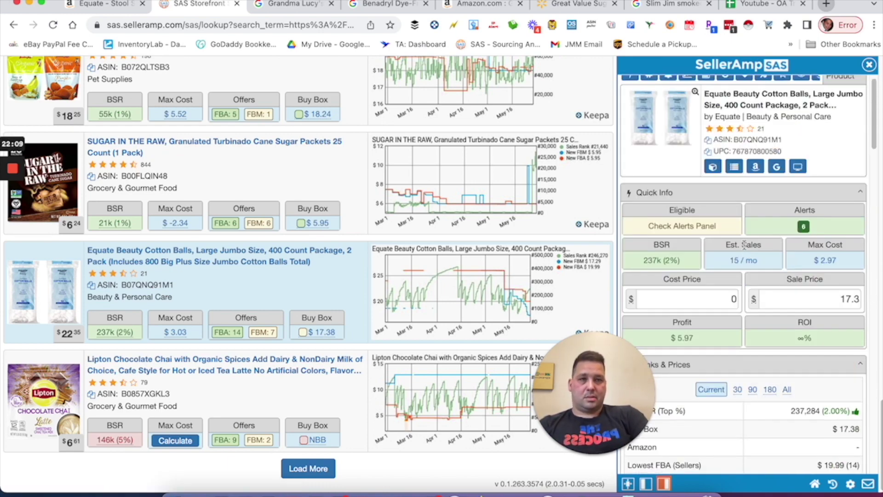
# Open the Equate Beauty Cotton Balls 2 Pack's Amazon page and review its listing details and Keepa history charts
pyautogui.click(758, 186)
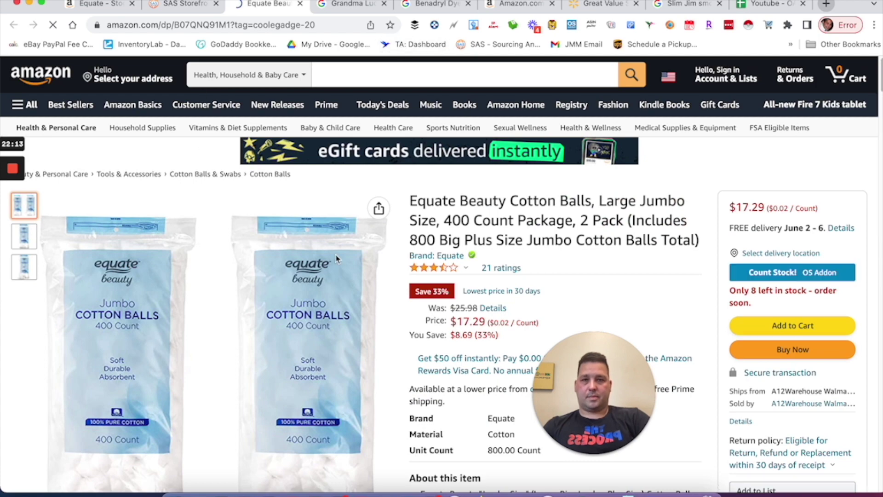
pyautogui.scroll(-5, 305, 444)
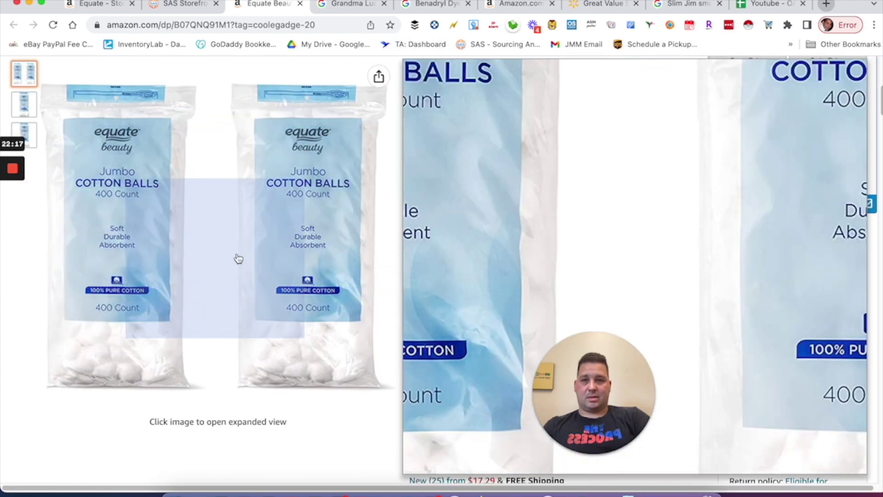
pyautogui.scroll(4, 312, 253)
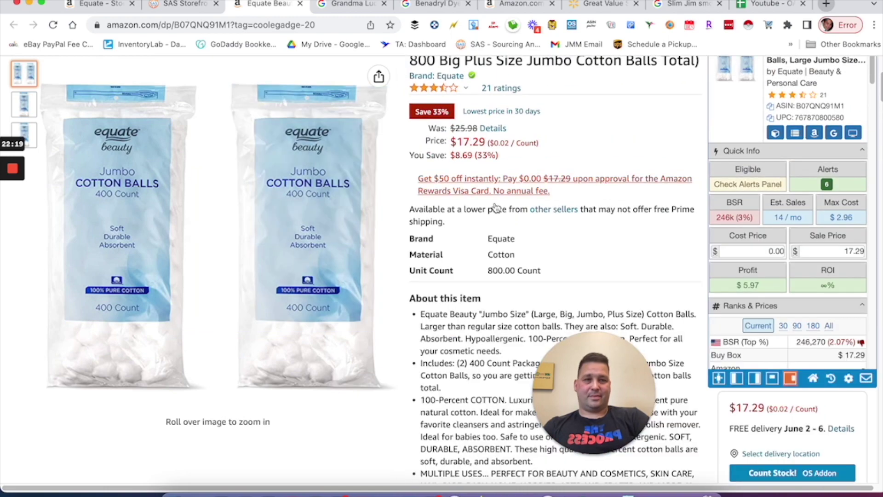
pyautogui.scroll(3, 496, 202)
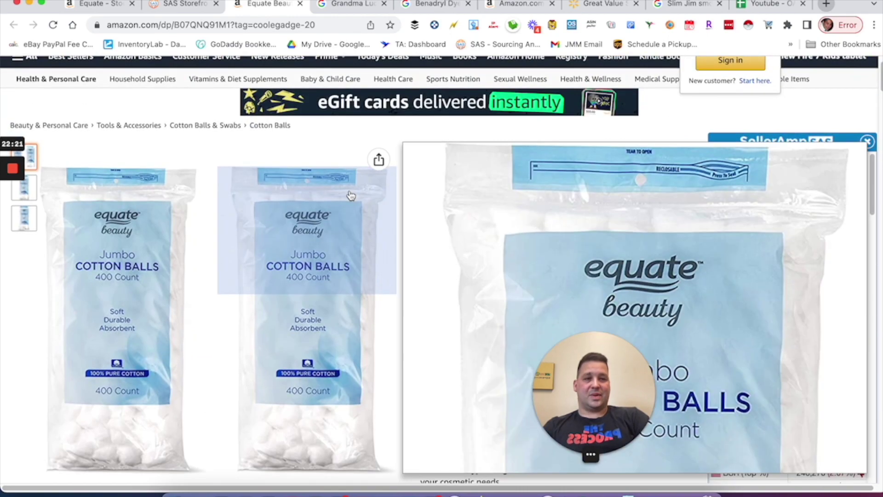
pyautogui.scroll(-15, 322, 220)
# Back in the storefront results, load more products with the cotton balls details closed and return to the store summary
pyautogui.click(184, 4)
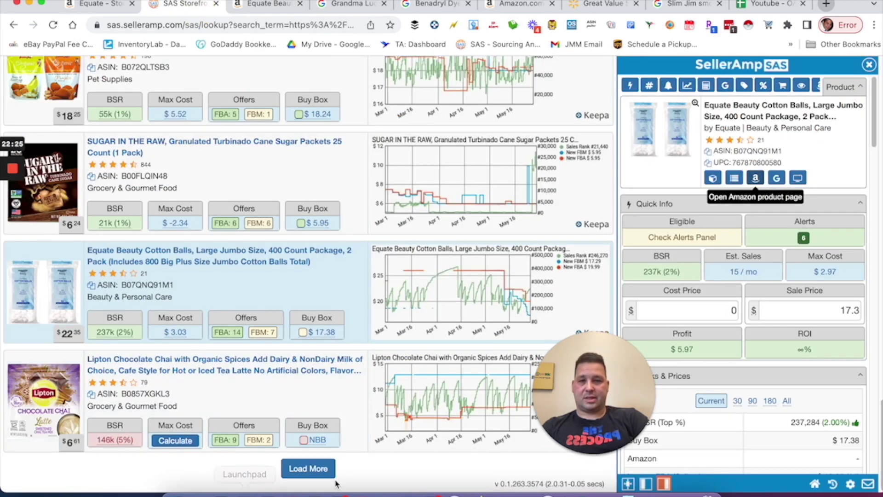
pyautogui.click(307, 469)
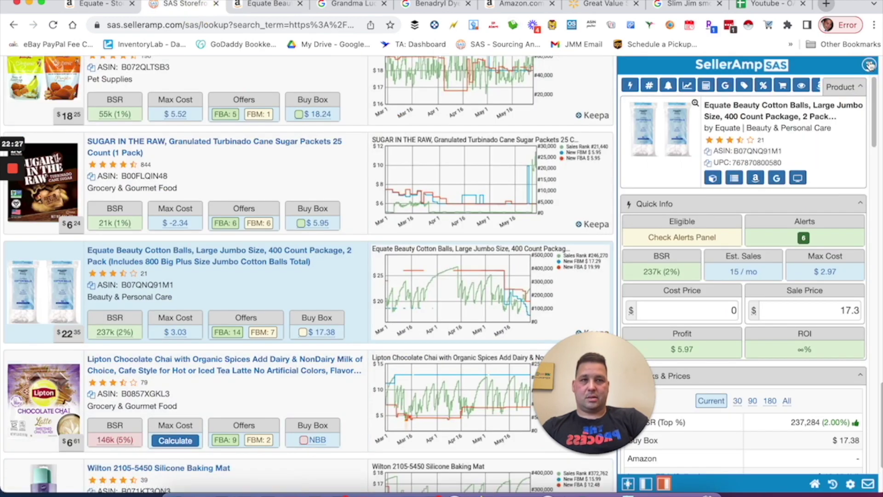
pyautogui.click(798, 178)
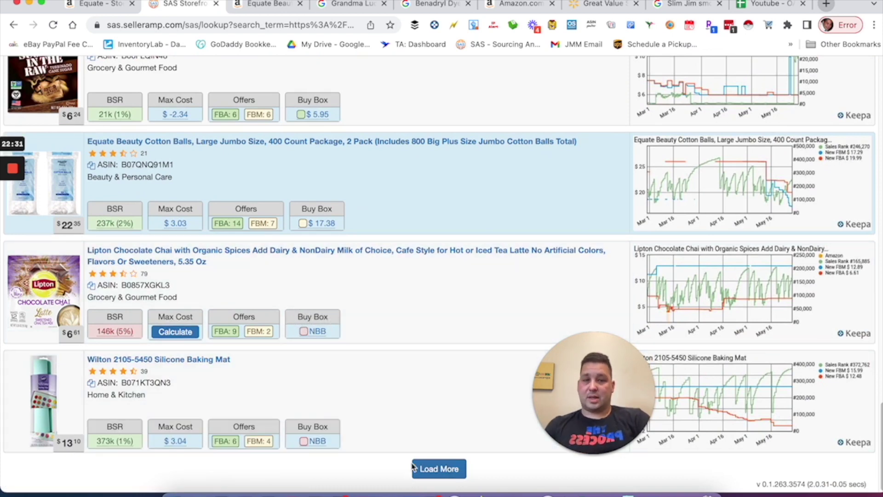
pyautogui.click(422, 468)
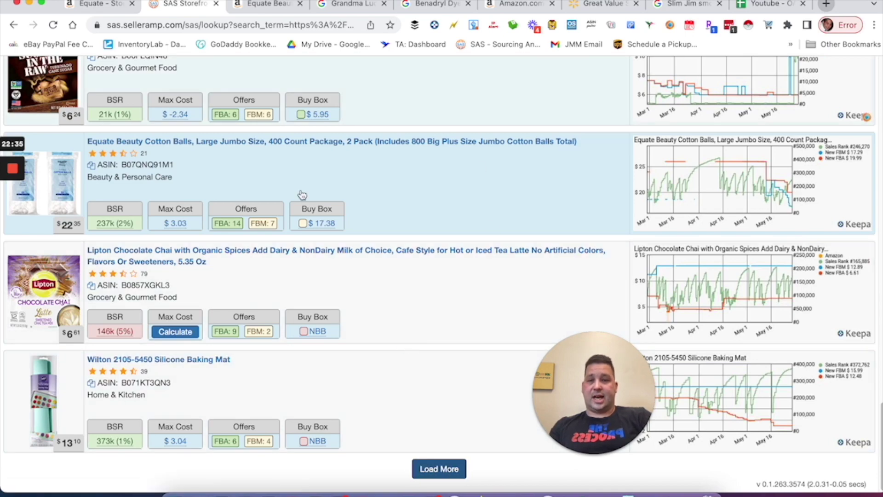
pyautogui.scroll(10, 197, 222)
pyautogui.scroll(10, 157, 232)
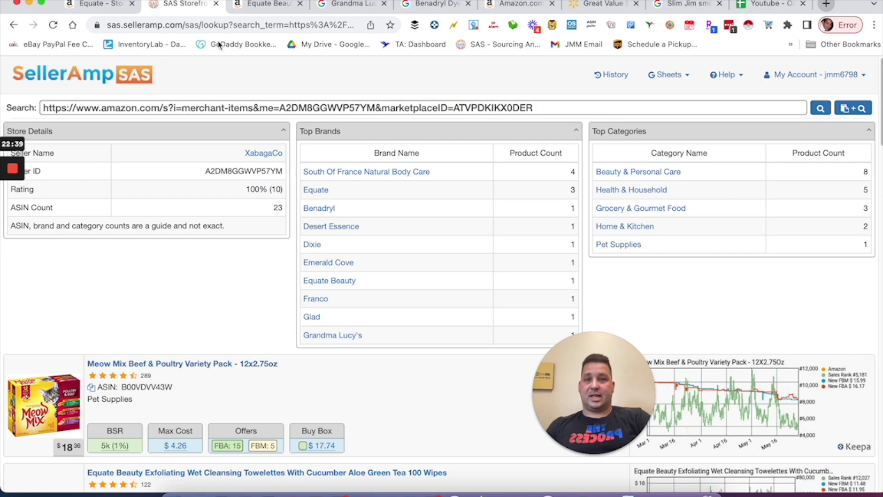
# Close the finished storefront, product, Google and Walmart research tabs and return to the Equate Stool Softener listing
pyautogui.click(215, 4)
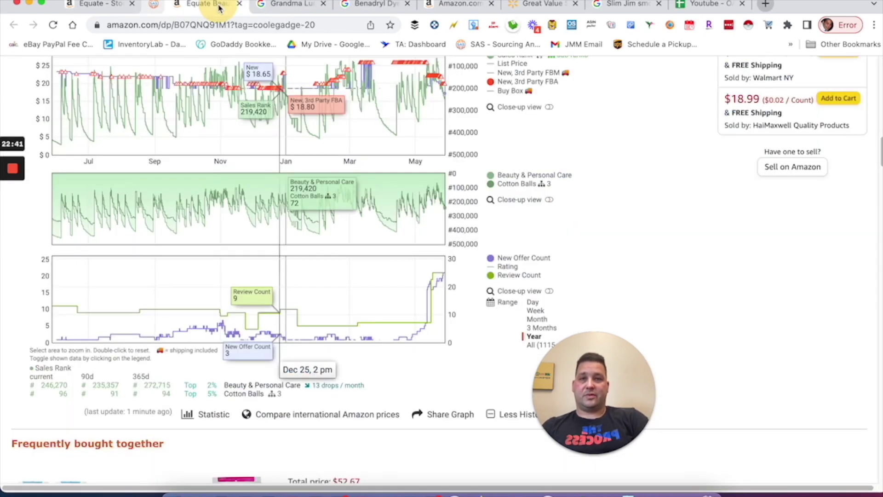
pyautogui.click(216, 4)
pyautogui.click(216, 5)
pyautogui.click(216, 4)
pyautogui.click(216, 4)
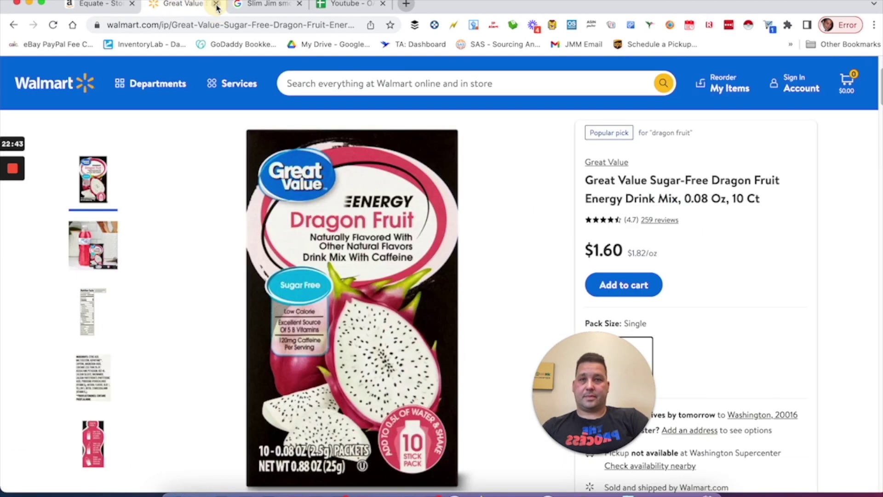
pyautogui.click(216, 4)
pyautogui.click(86, 6)
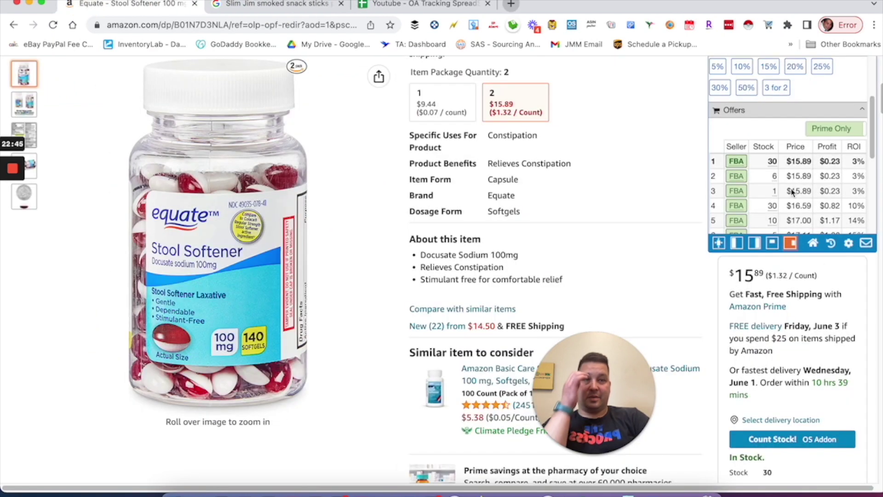
# Check the FBA sellers in the Equate Stool Softener offers and open Divergent Sourcing Inc's storefront in SellerAmp
pyautogui.moveTo(737, 197)
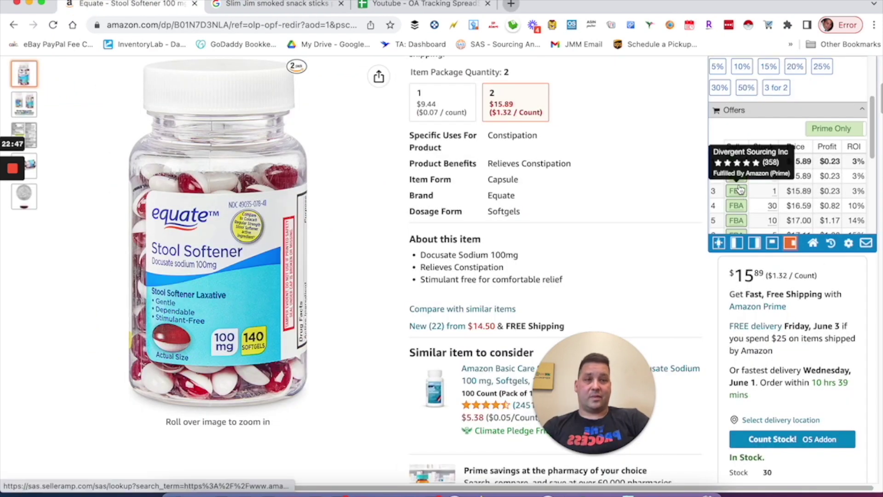
pyautogui.moveTo(743, 179)
pyautogui.scroll(-1, 743, 181)
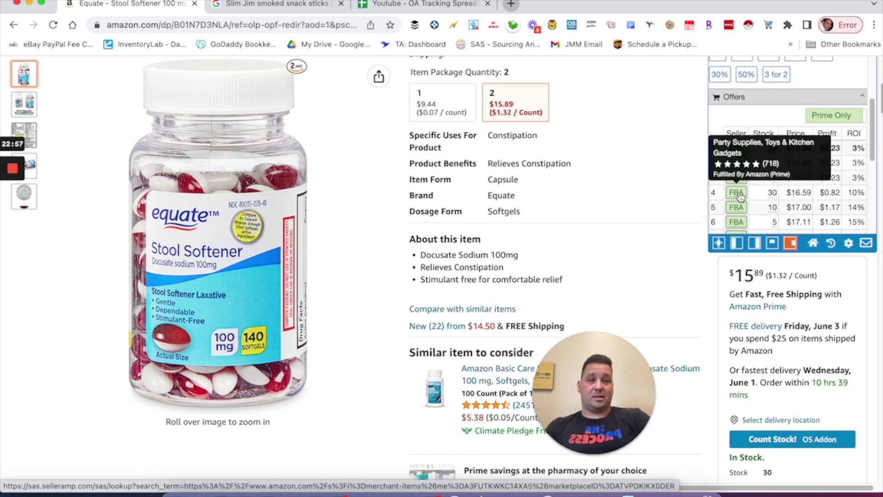
pyautogui.scroll(-1, 746, 205)
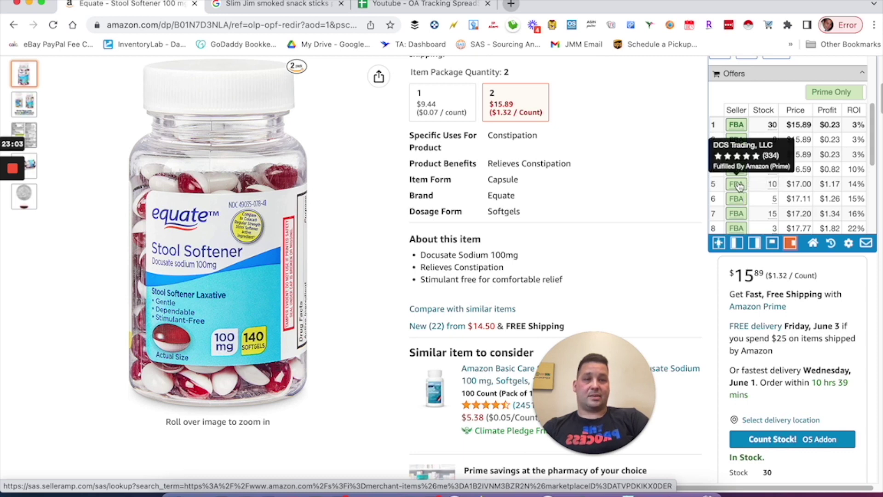
pyautogui.click(741, 156)
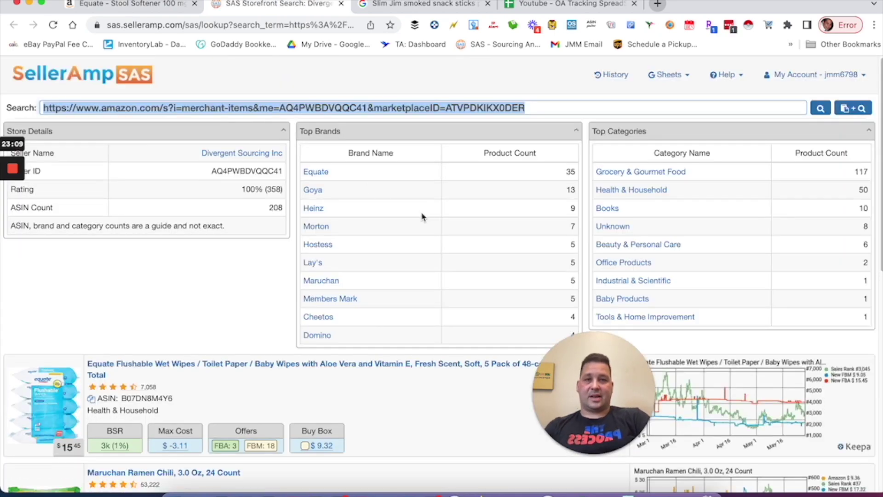
# Review the storefront's top brands, categories and first products through Morton popcorn salt, and load more results
pyautogui.scroll(-3, 414, 216)
pyautogui.scroll(3, 440, 81)
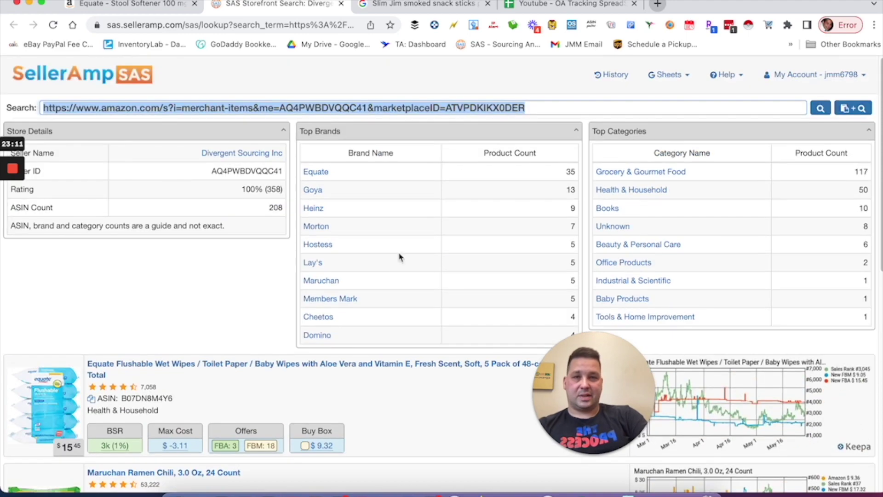
pyautogui.scroll(-8, 407, 311)
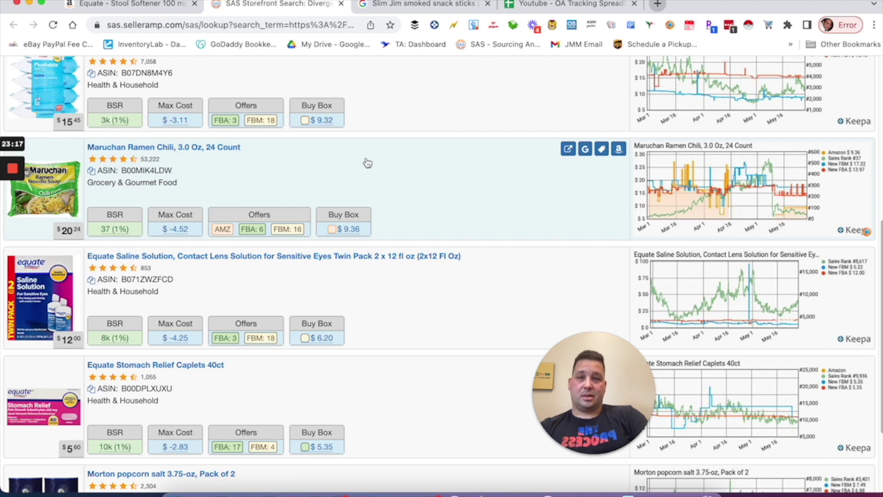
pyautogui.scroll(-2, 400, 233)
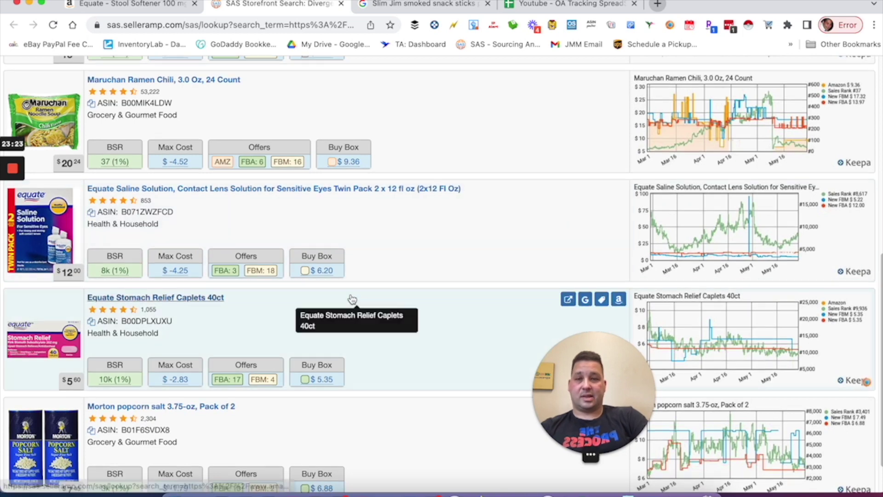
pyautogui.scroll(-2, 451, 295)
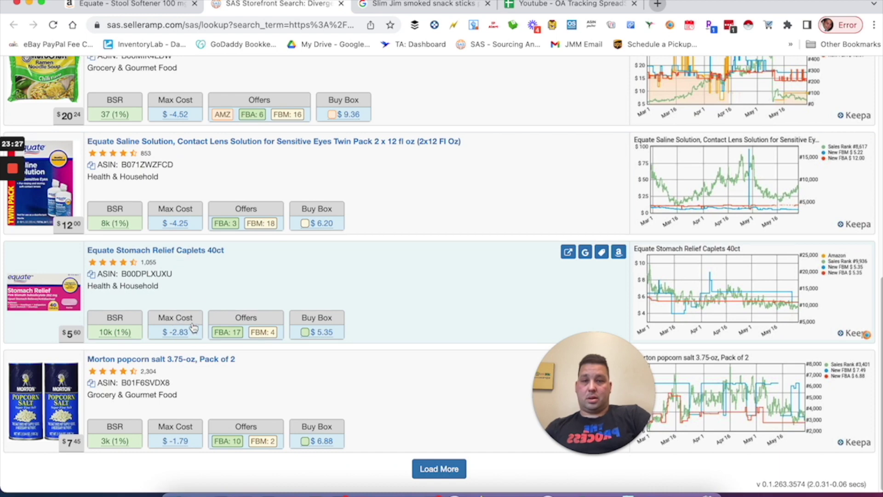
pyautogui.click(438, 468)
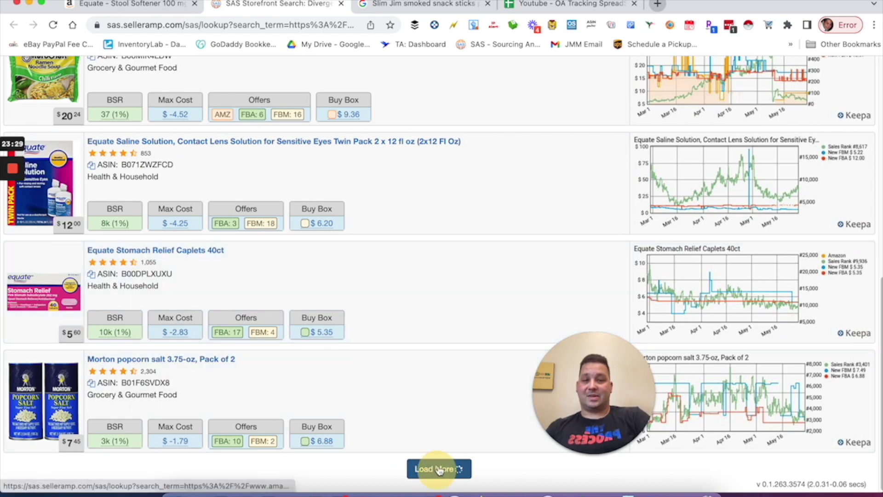
# Review the products from Morton Coarse Kosher Salt to Maruchan Ramen Noodle Soup Beef Flavor and load more results
pyautogui.scroll(-3, 409, 309)
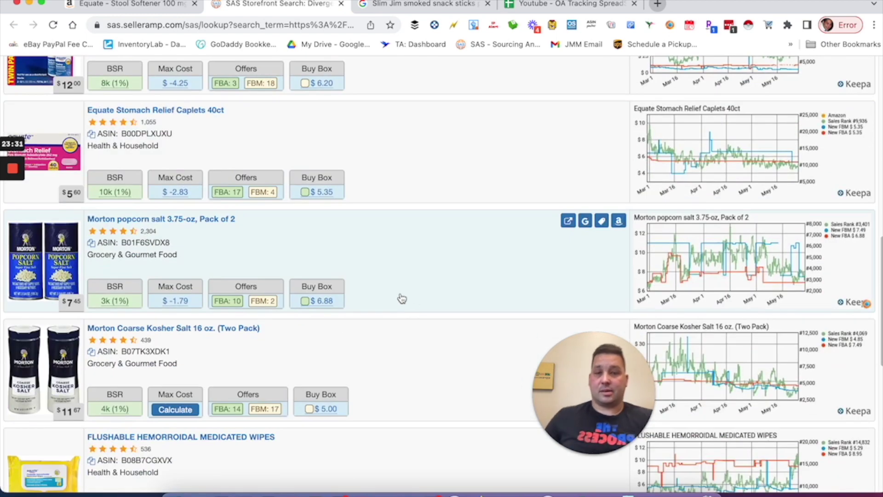
pyautogui.scroll(-5, 423, 283)
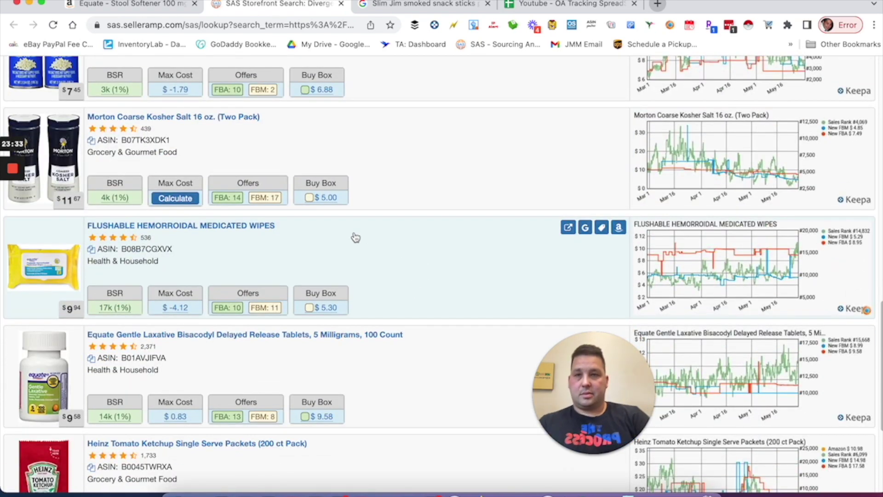
pyautogui.scroll(1, 410, 153)
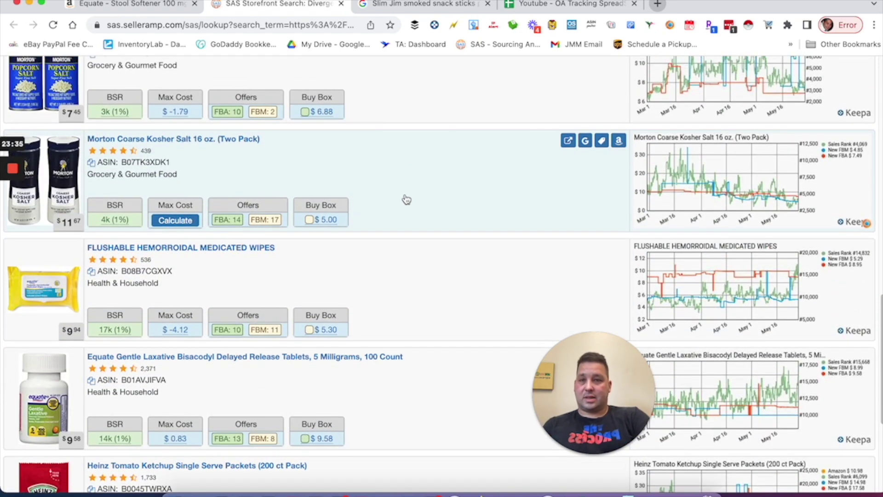
pyautogui.scroll(-2, 385, 189)
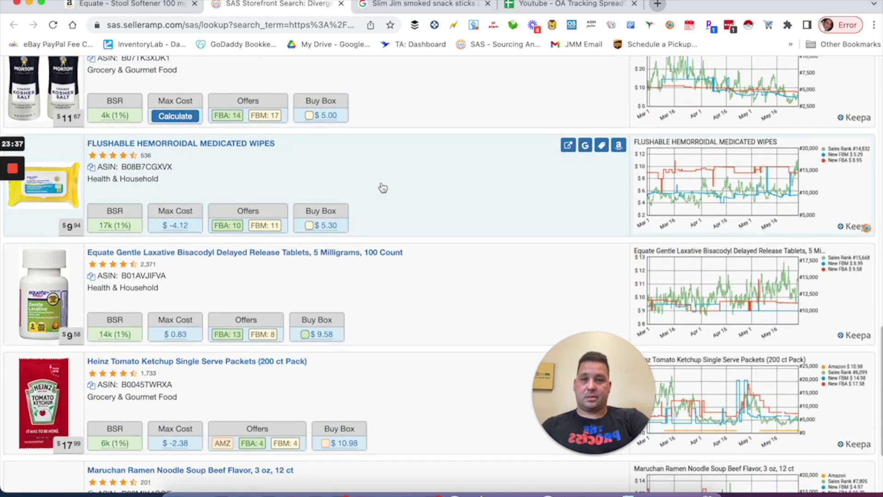
pyautogui.scroll(-2, 381, 189)
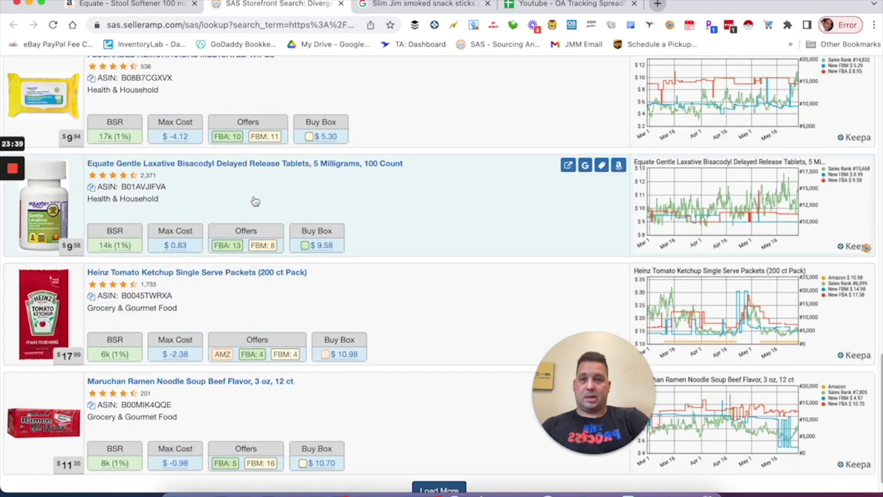
pyautogui.scroll(-1, 418, 239)
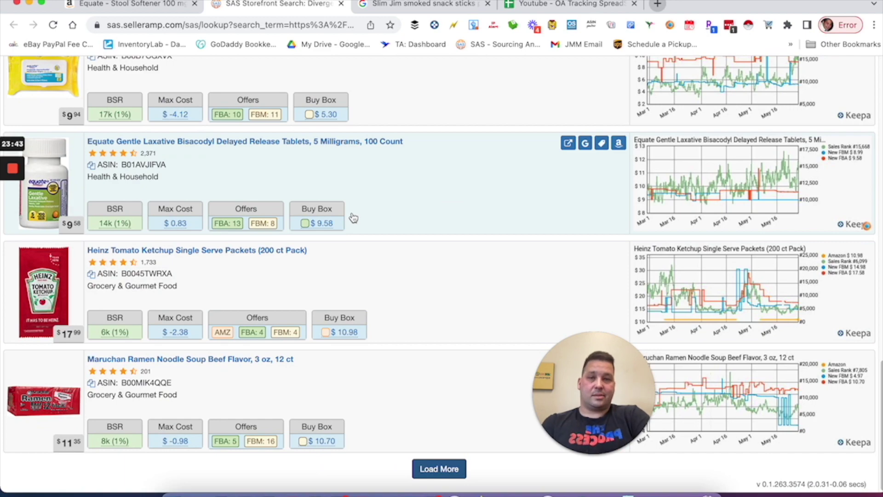
pyautogui.click(426, 469)
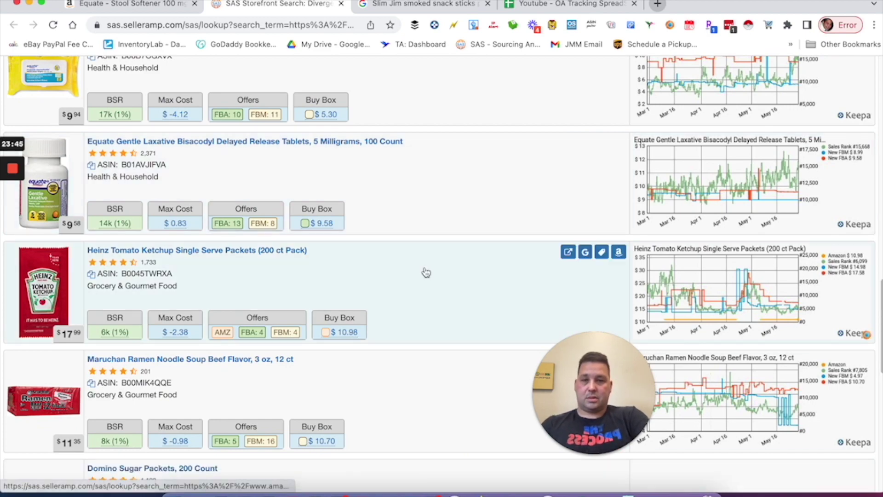
# Review the newly loaded products from Domino Sugar Packets to the Knorr Bouillon bundle
pyautogui.scroll(-6, 426, 273)
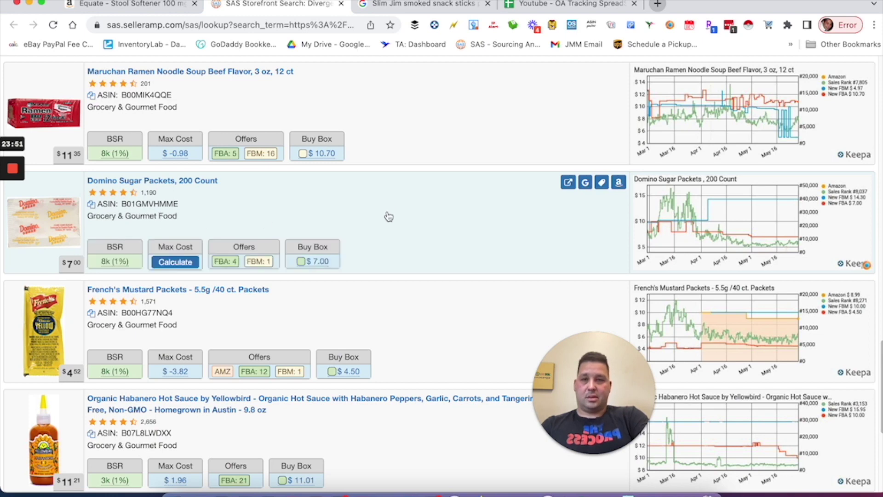
pyautogui.scroll(-2, 389, 216)
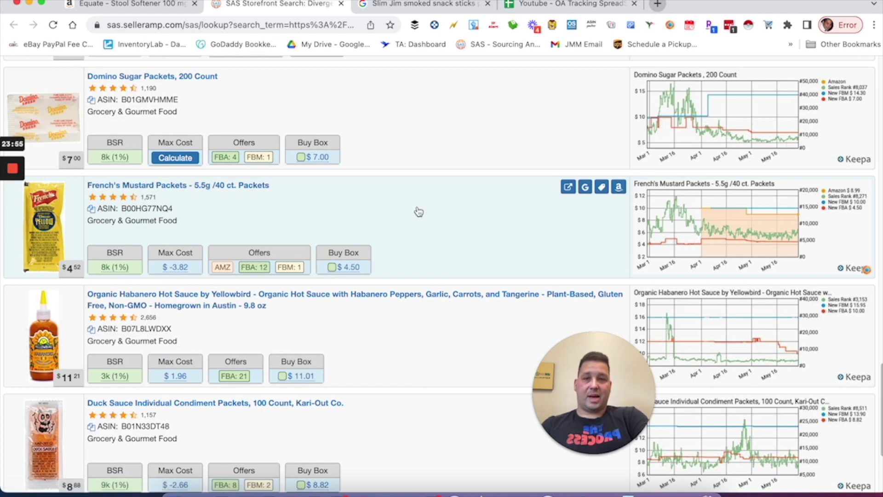
pyautogui.scroll(-3, 362, 263)
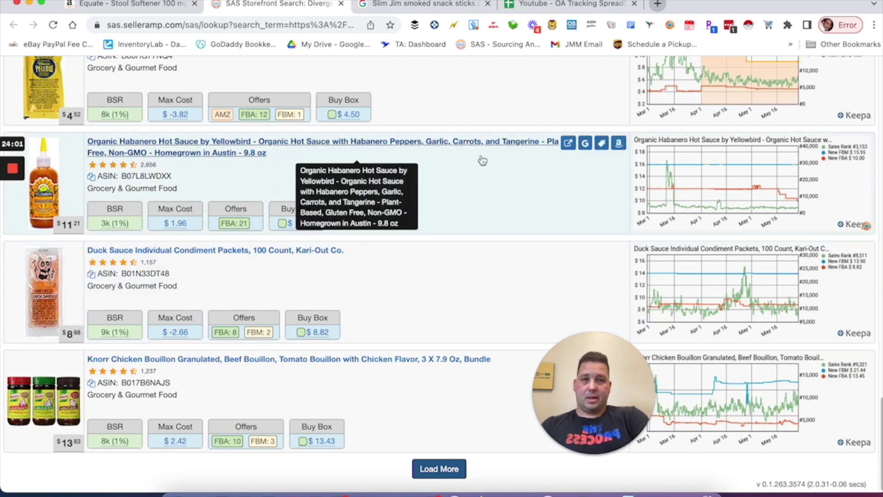
# View Yellowbird's Organic Habanero Hot Sauce in SellerAmp, search its title on Google and look through the results for suppliers
pyautogui.click(486, 217)
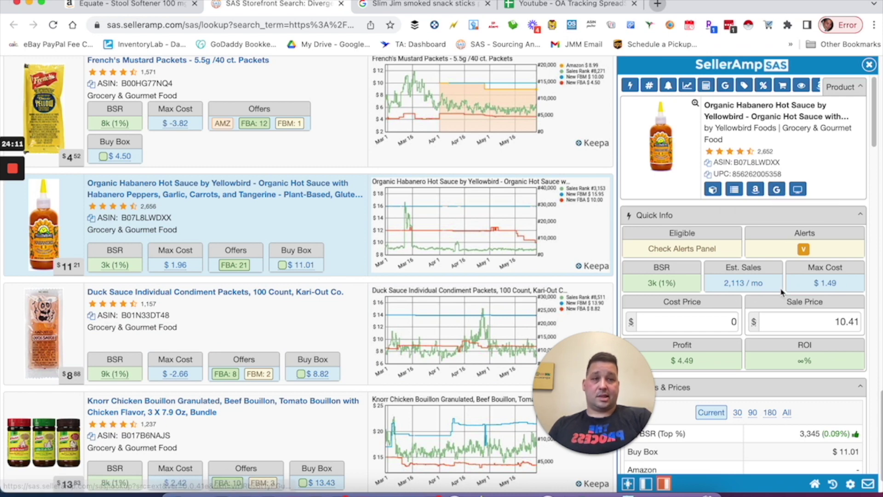
pyautogui.click(778, 192)
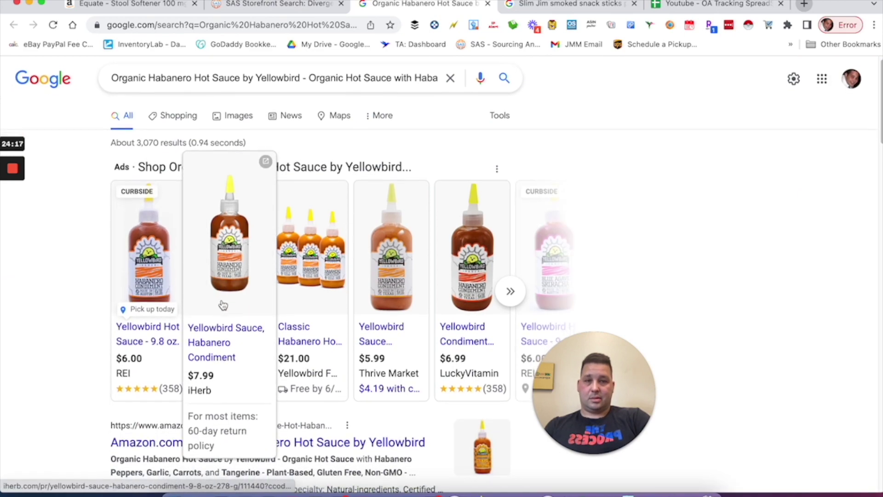
pyautogui.scroll(-4, 391, 359)
pyautogui.scroll(-2, 410, 383)
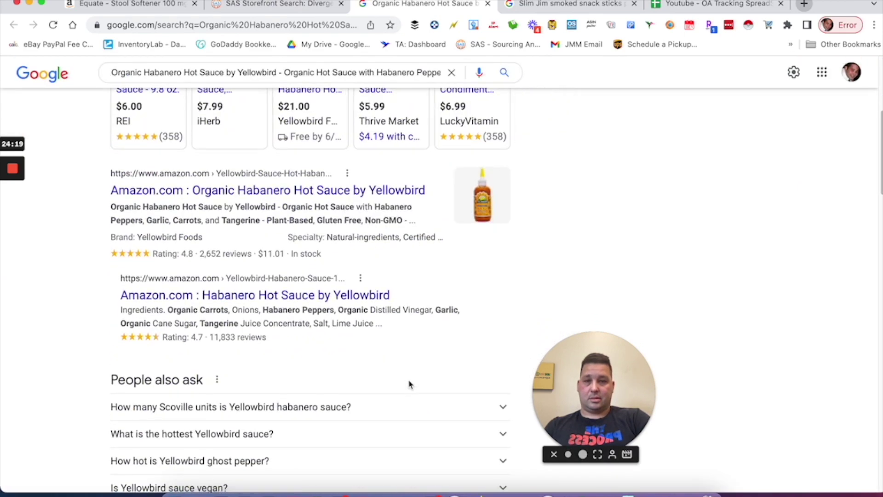
pyautogui.scroll(-10, 405, 389)
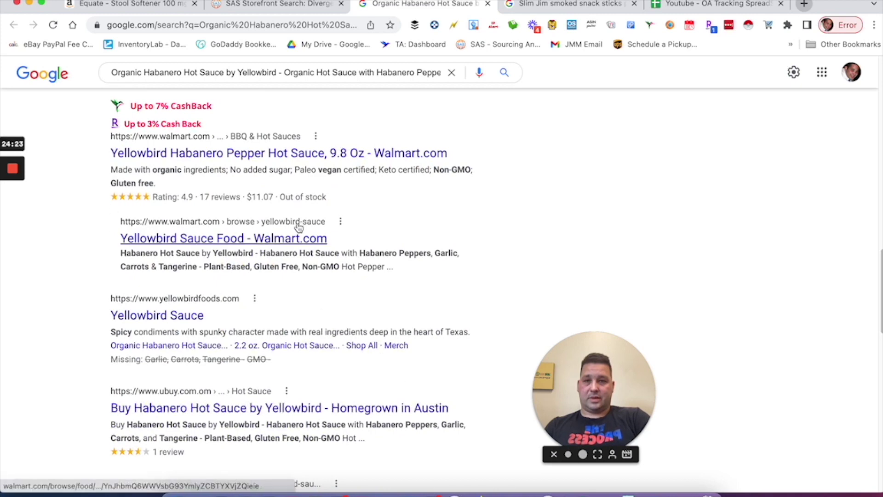
# Examine the remaining Google results for the Yellowbird hot sauce, including the HEB and Ubuy listings
pyautogui.scroll(-3, 321, 255)
pyautogui.scroll(-3, 357, 291)
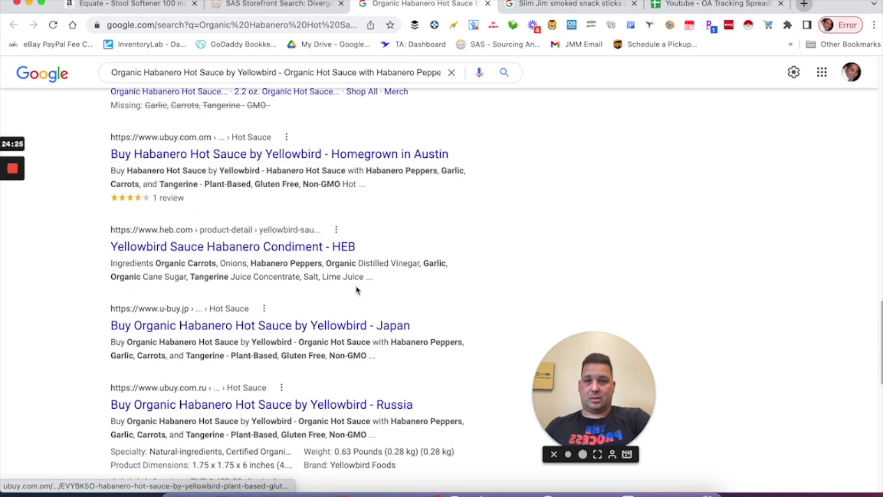
pyautogui.scroll(15, 356, 291)
# Return to the SellerAmp storefront list, close the hot sauce details and load more products
pyautogui.click(276, 4)
pyautogui.scroll(-1, 320, 344)
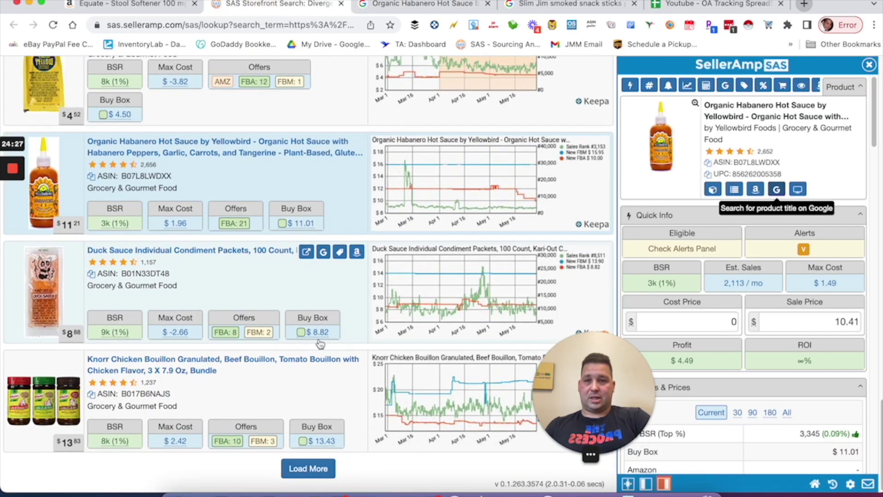
pyautogui.click(869, 65)
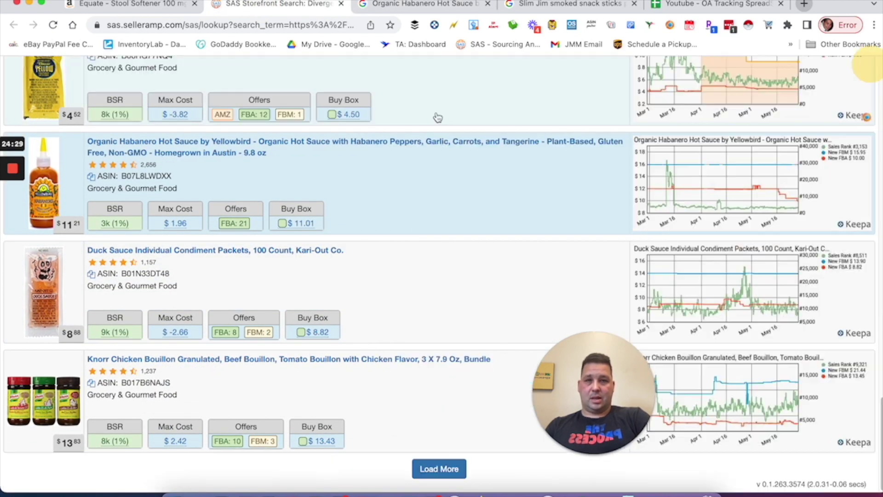
pyautogui.click(427, 465)
pyautogui.scroll(-3, 415, 395)
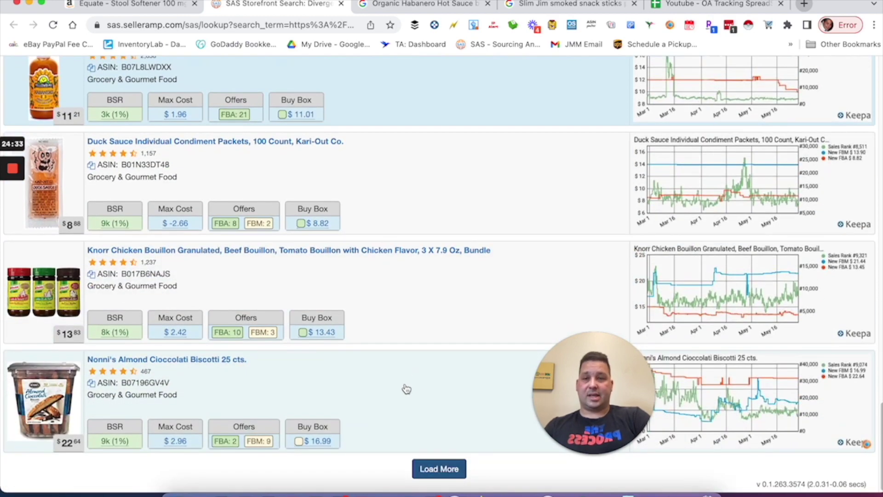
# View Nonni's Almond Cioccolati Biscotti 25 cts. in SellerAmp and search its title on Google for supplier prices
pyautogui.click(432, 382)
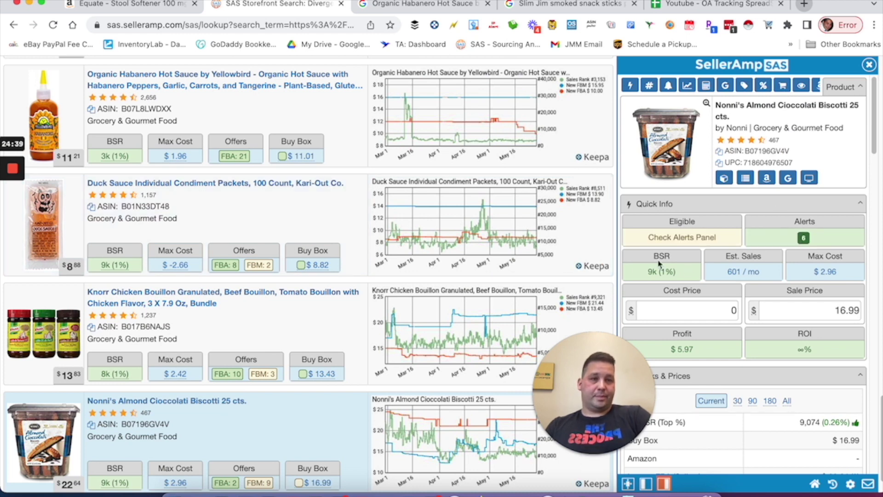
pyautogui.scroll(-2, 184, 372)
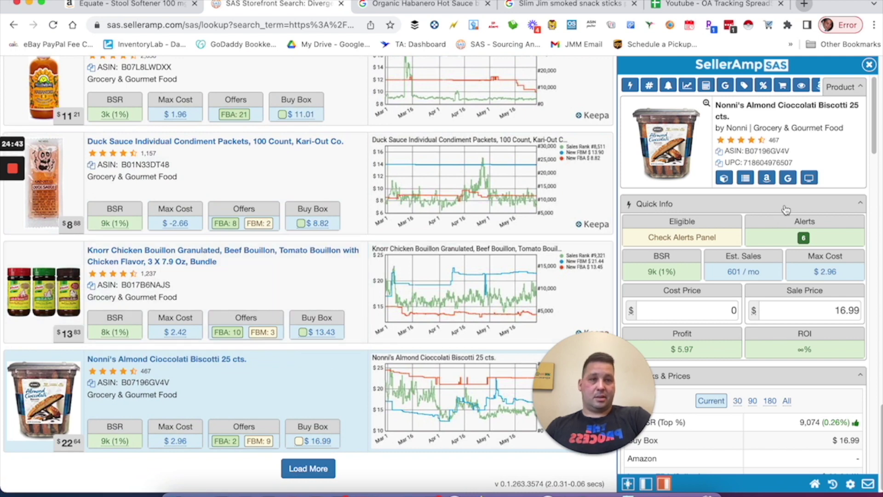
pyautogui.click(788, 177)
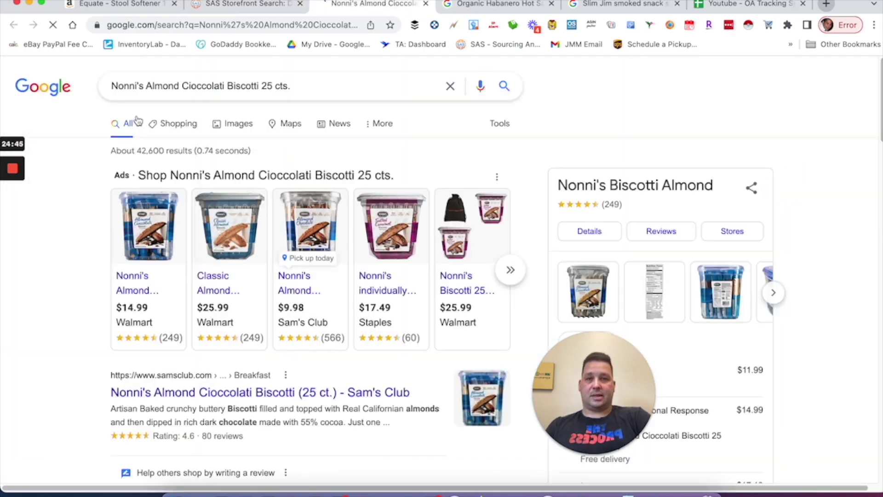
pyautogui.moveTo(176, 249)
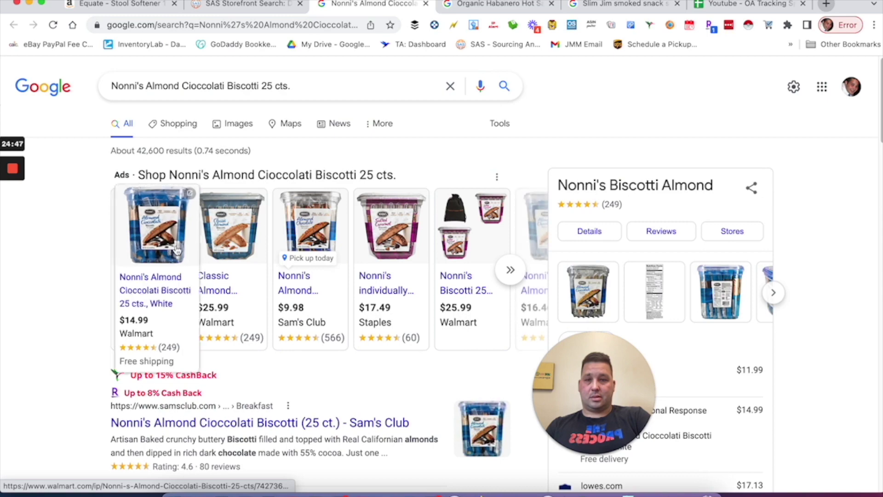
# Return to the SellerAmp storefront list, load more products after Nonni's biscotti and skim the new entries
pyautogui.click(268, 4)
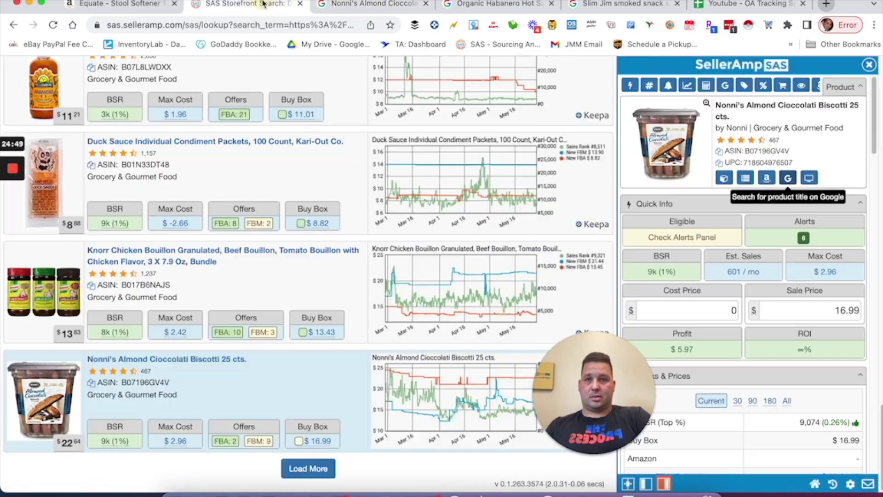
pyautogui.click(309, 468)
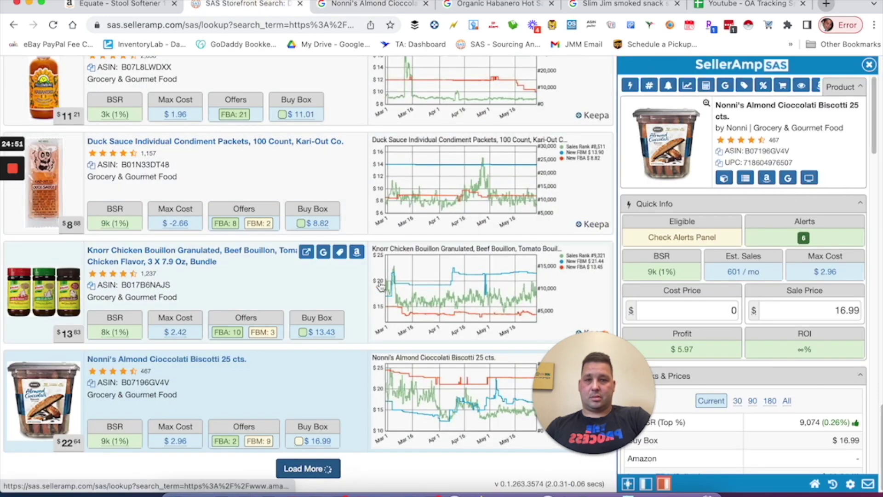
pyautogui.scroll(-10, 380, 287)
pyautogui.scroll(10, 381, 290)
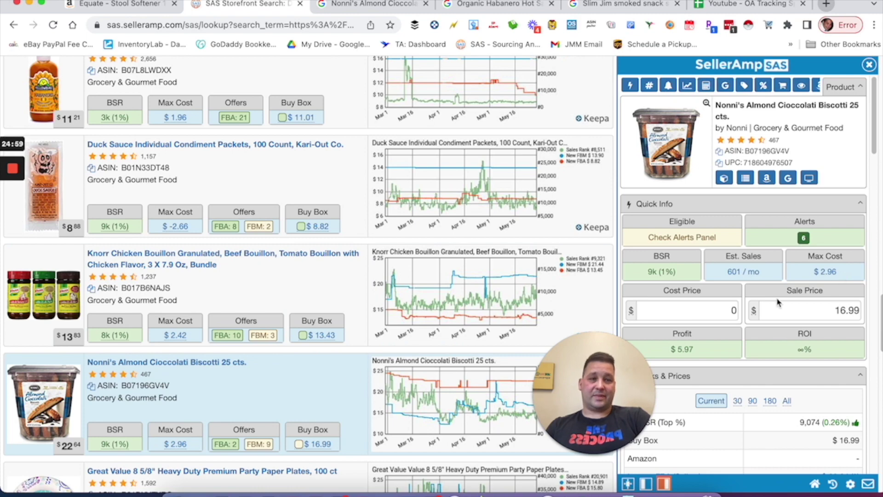
# Examine the biscotti's SellerAmp details, including its FBA offers, Keepa chart and profit figures
pyautogui.scroll(-15, 795, 333)
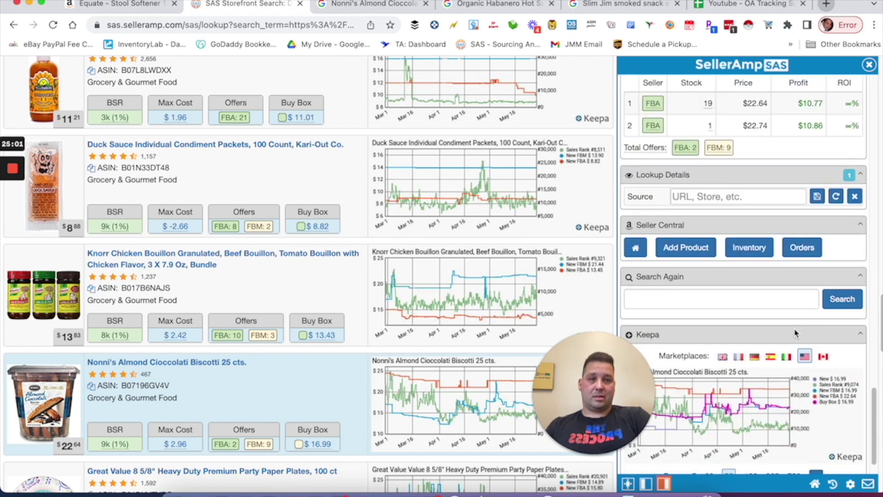
pyautogui.scroll(10, 795, 332)
pyautogui.scroll(-1, 745, 405)
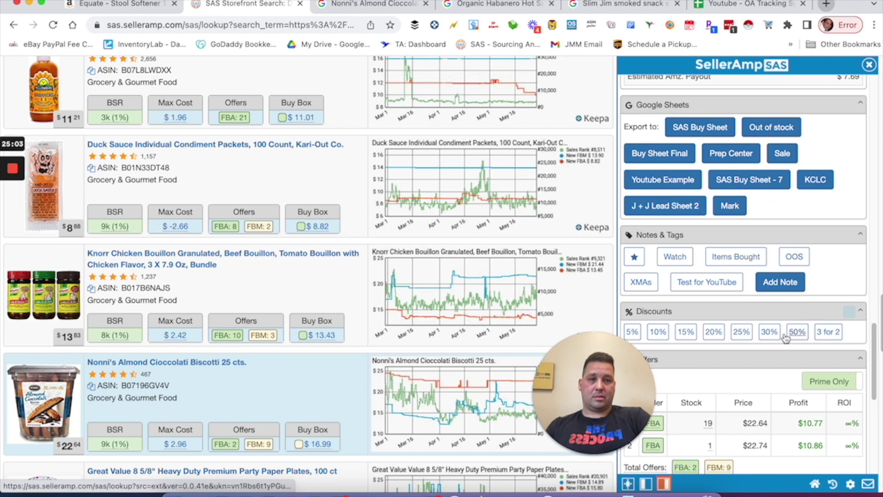
pyautogui.scroll(-5, 735, 427)
pyautogui.scroll(12, 730, 241)
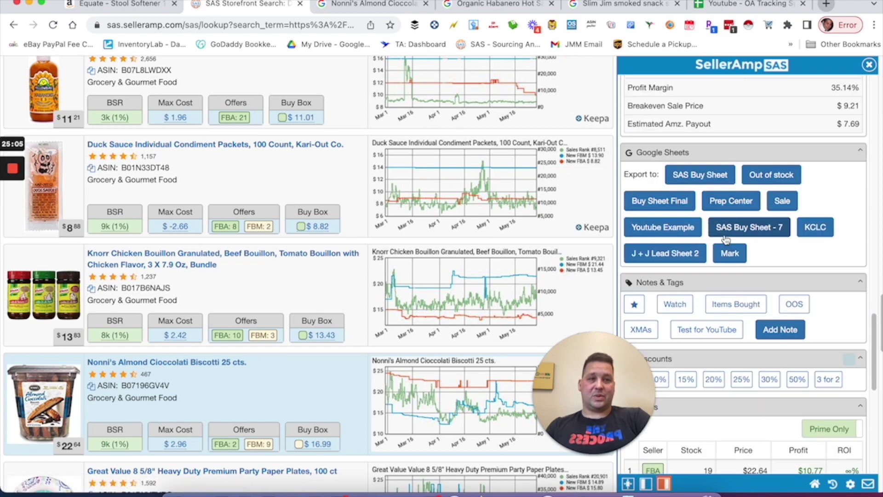
pyautogui.scroll(8, 730, 241)
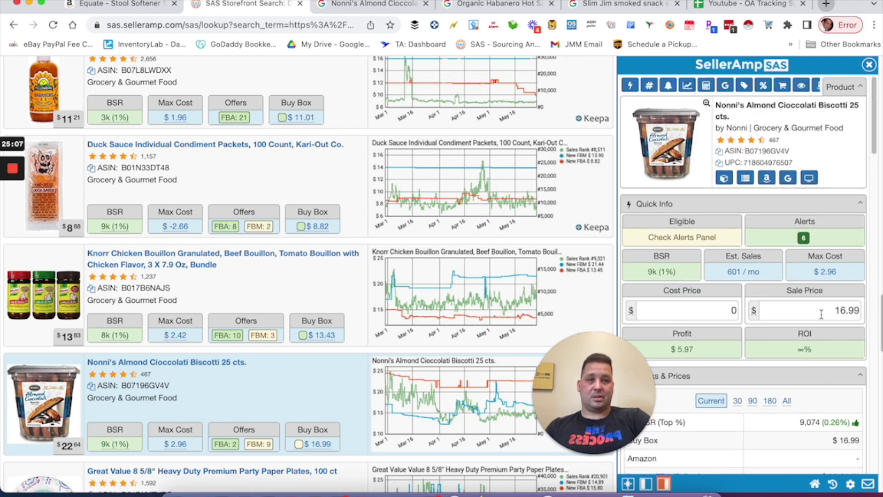
# Set the biscotti's sale price to 22.00 and check the supplier prices in its Google results
pyautogui.moveTo(859, 316); pyautogui.dragTo(834, 311)
pyautogui.write('22')
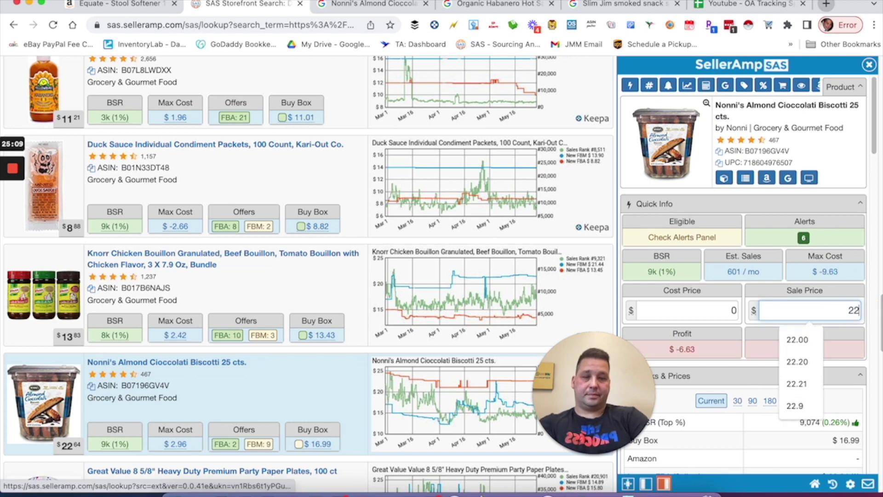
pyautogui.write('.00')
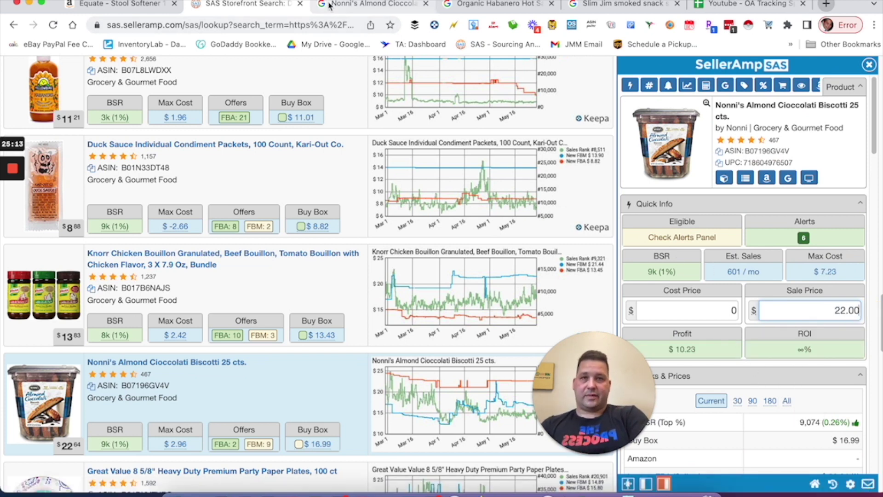
pyautogui.click(368, 4)
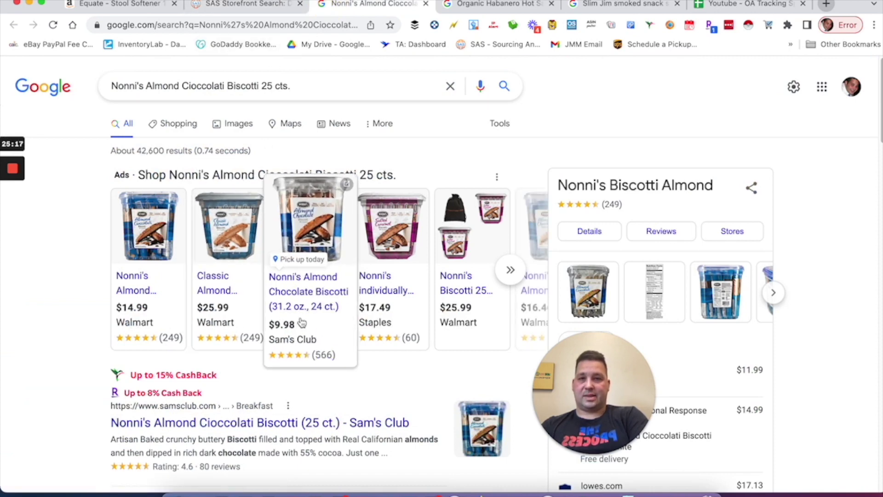
# View the Great Value 8 5/8" Heavy Duty Premium Party Paper Plates, 100 ct, in SellerAmp and find their Walmart listing through Google
pyautogui.click(251, 5)
pyautogui.scroll(-10, 248, 303)
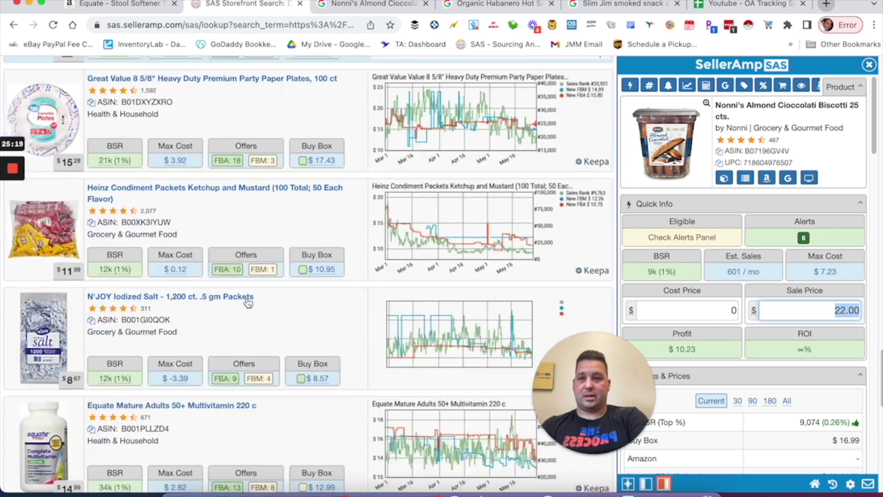
pyautogui.scroll(5, 249, 303)
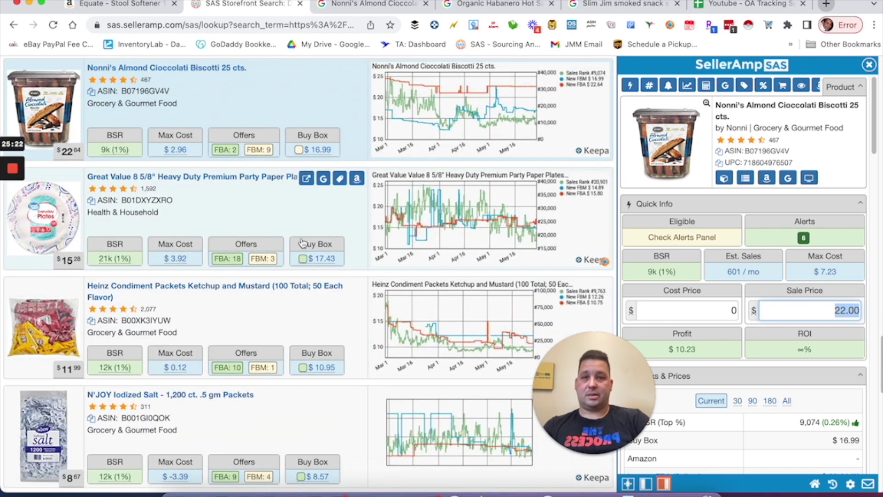
pyautogui.click(290, 215)
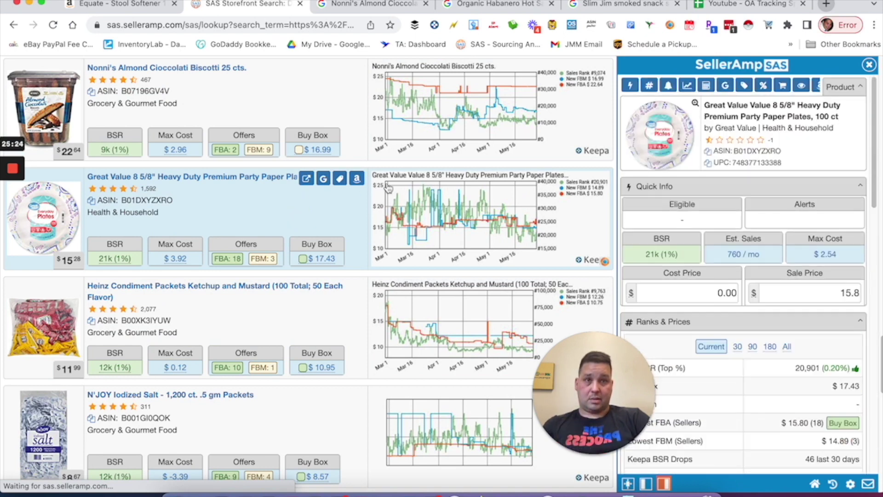
pyautogui.click(774, 190)
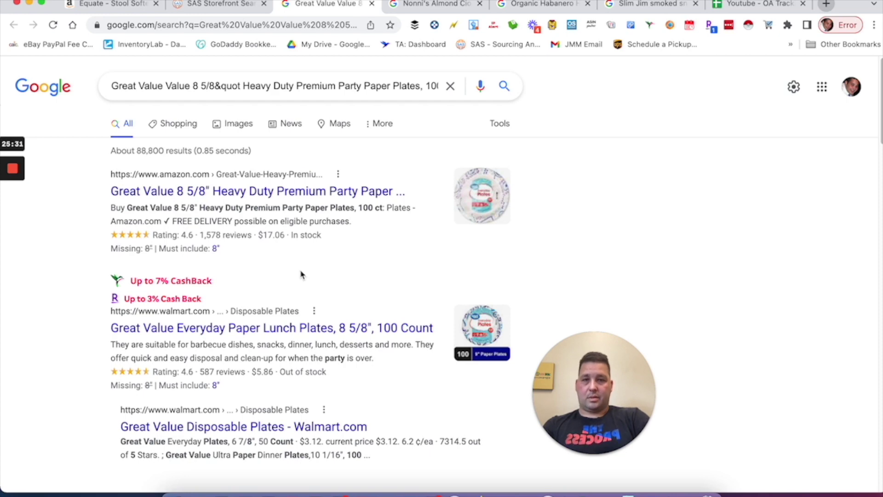
pyautogui.click(288, 329)
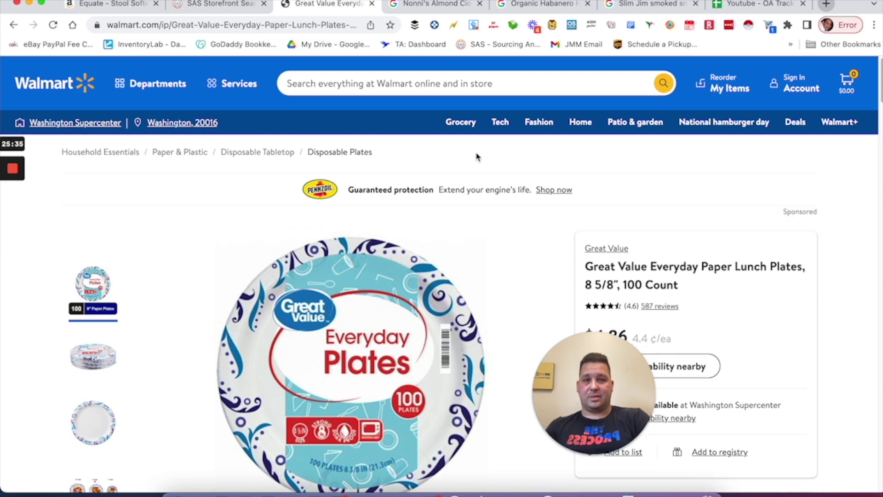
# Open the plates' Amazon product page from SellerAmp, review the Keepa price history and compare it with the Walmart listing's price
pyautogui.click(228, 7)
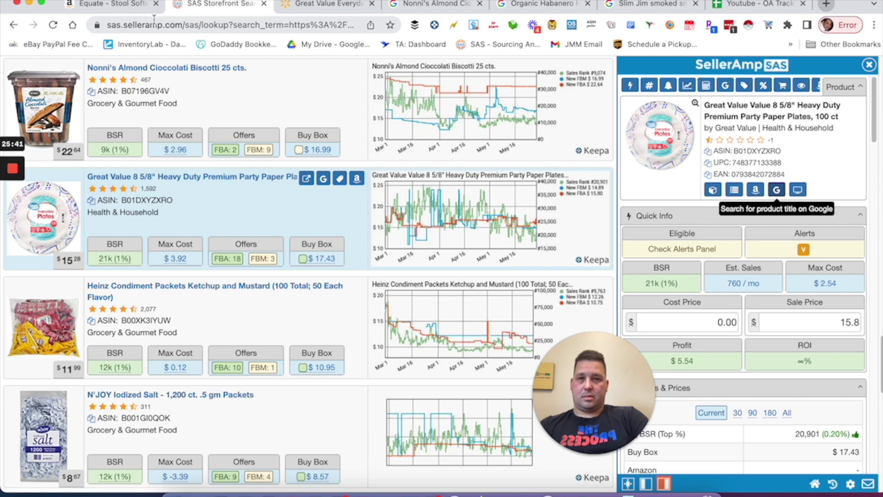
pyautogui.click(750, 192)
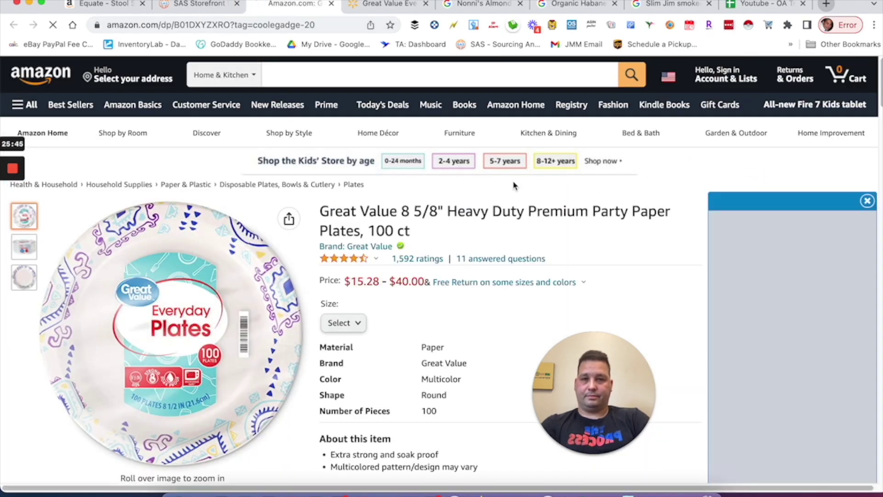
pyautogui.scroll(-4, 425, 362)
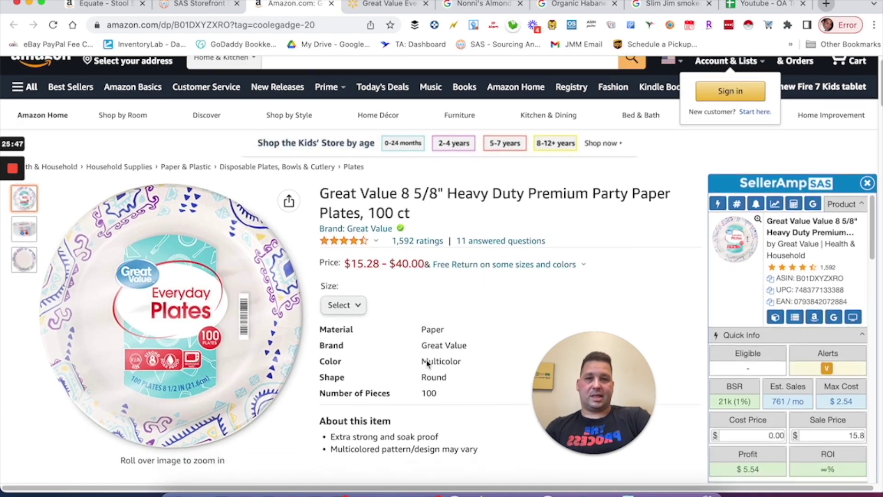
pyautogui.scroll(-1, 429, 353)
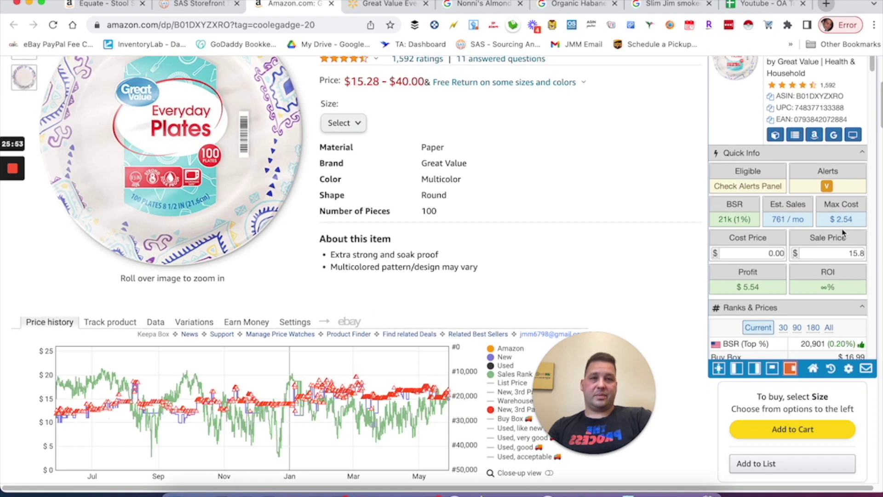
pyautogui.click(382, 5)
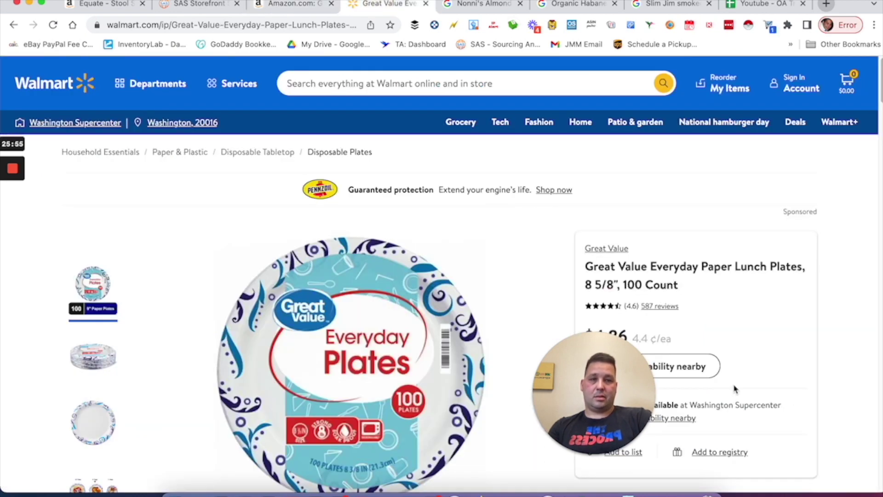
pyautogui.moveTo(629, 383); pyautogui.dragTo(590, 392)
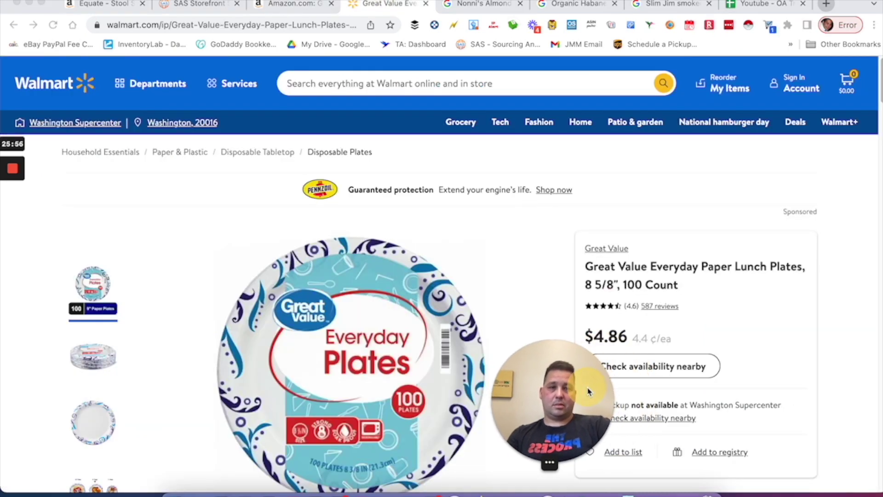
# Show the plates' variations in Keepa on the Amazon page and open the 200 ct variation
pyautogui.click(269, 6)
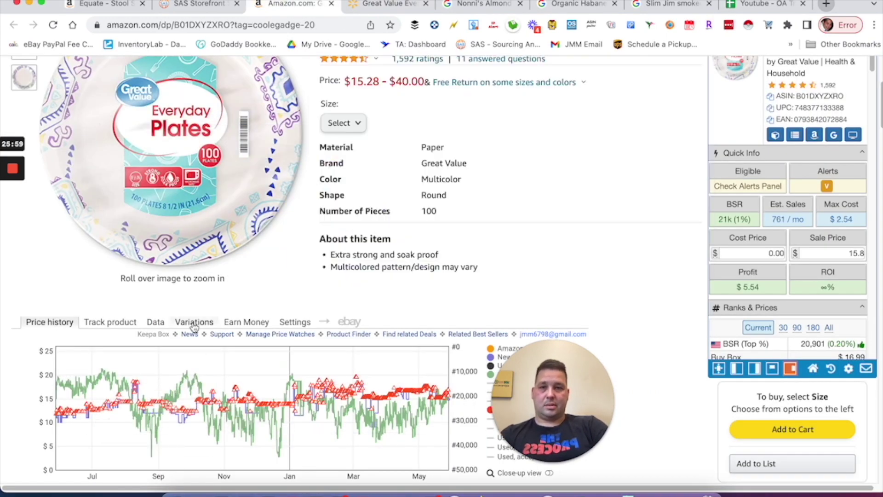
pyautogui.click(194, 322)
pyautogui.scroll(-6, 310, 272)
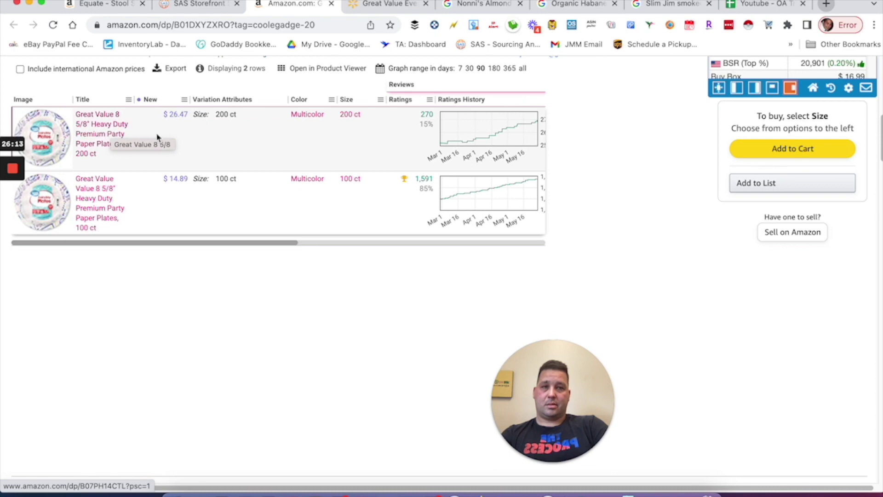
pyautogui.click(99, 134)
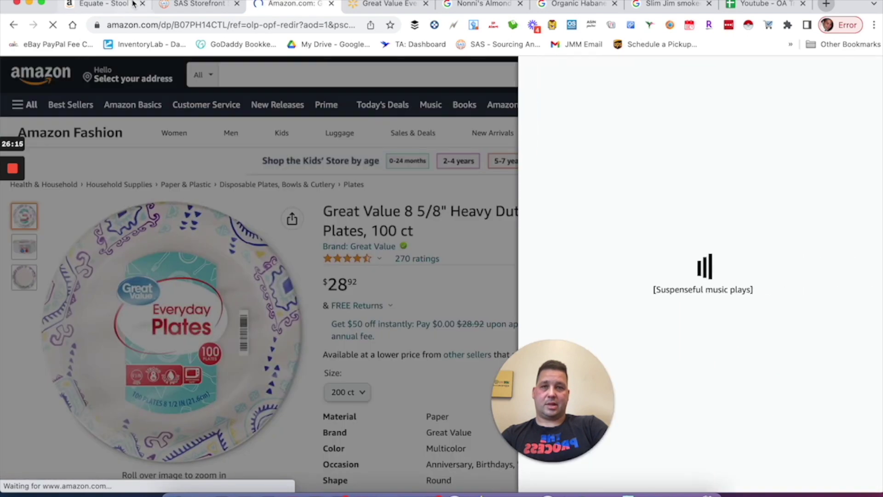
# Recheck the plates' Walmart listing and compare it with the Amazon offers for the 200 ct variation
pyautogui.click(167, 6)
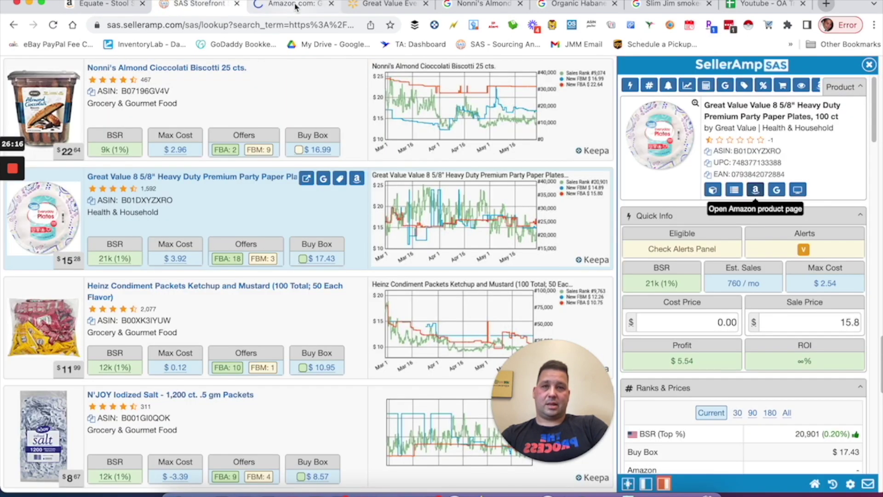
pyautogui.click(384, 4)
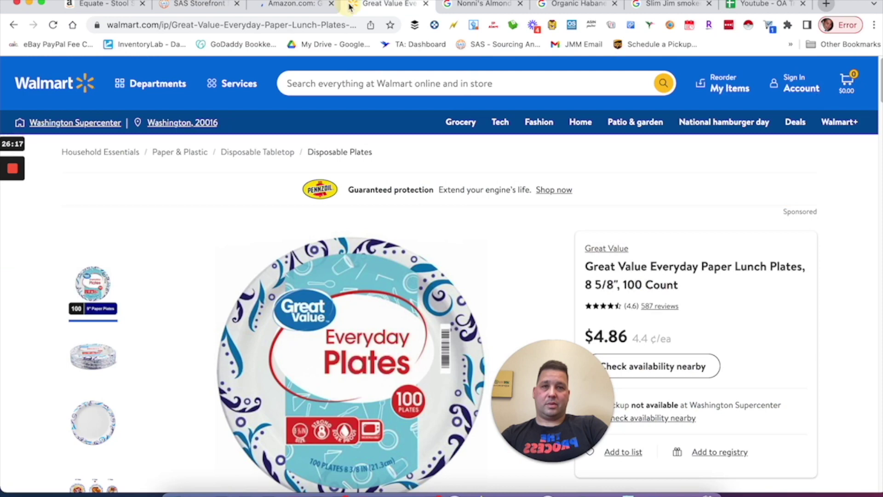
pyautogui.click(286, 4)
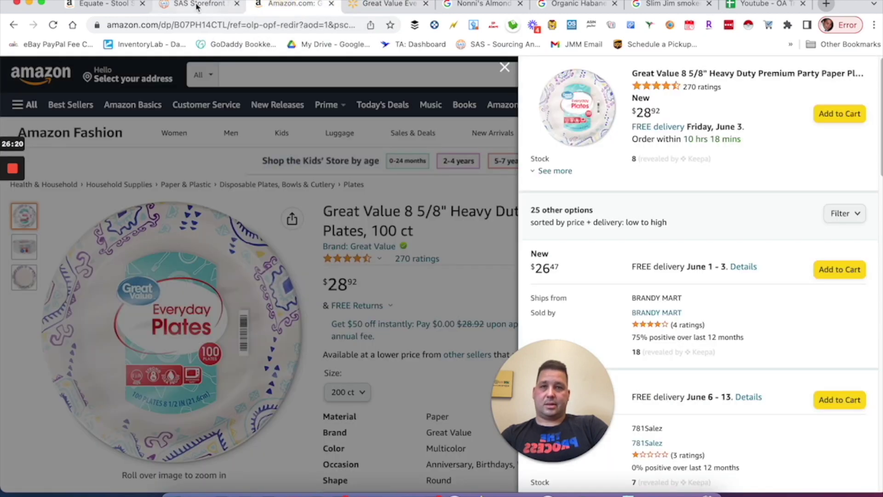
# Close the Amazon offers list, set the plates' cost price to 9.80 in SellerAmp and recheck the Walmart listing's price
pyautogui.click(503, 68)
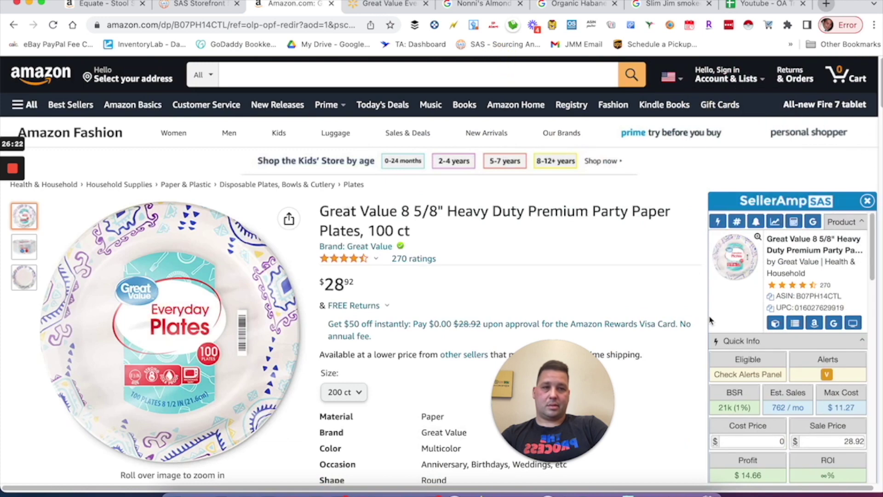
pyautogui.scroll(-4, 710, 319)
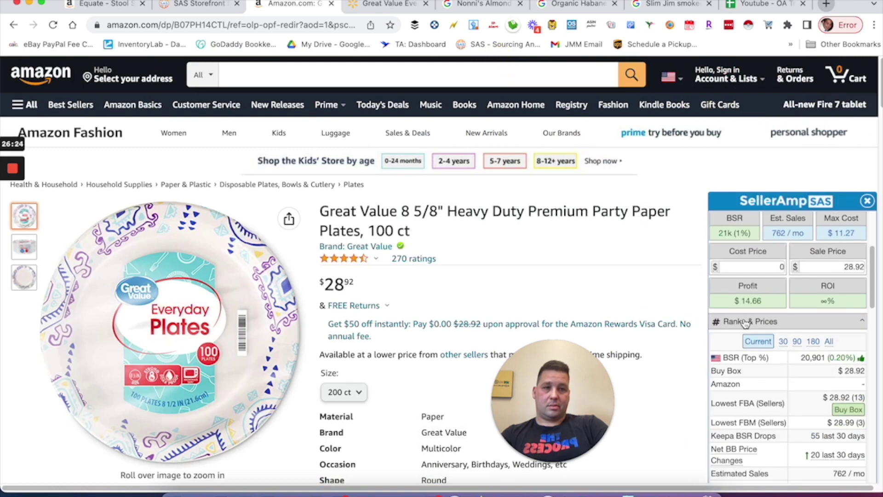
pyautogui.click(771, 271)
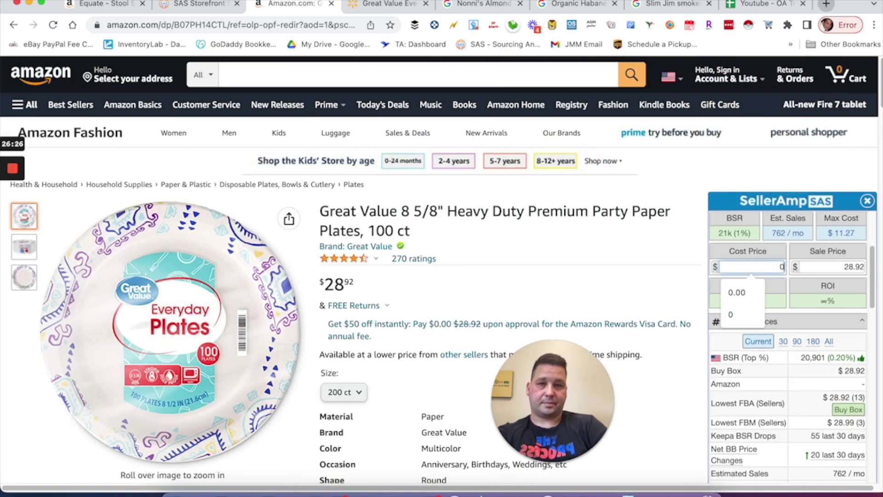
pyautogui.write('9.8')
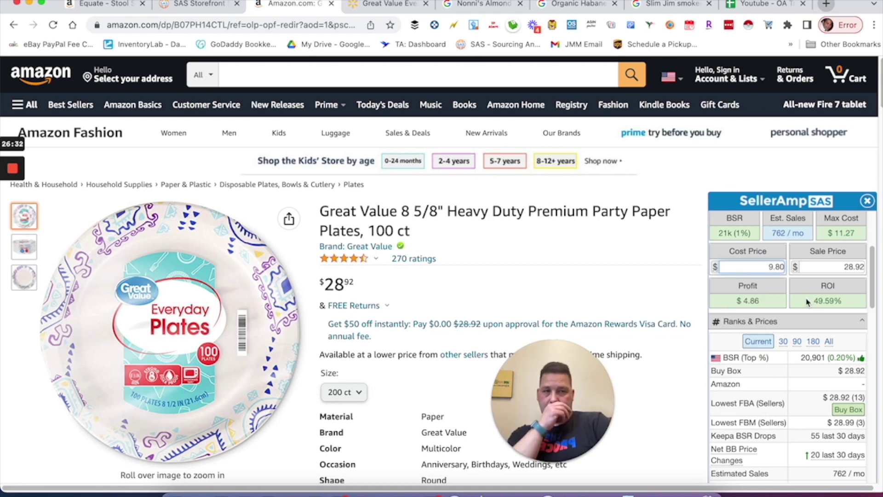
pyautogui.click(389, 4)
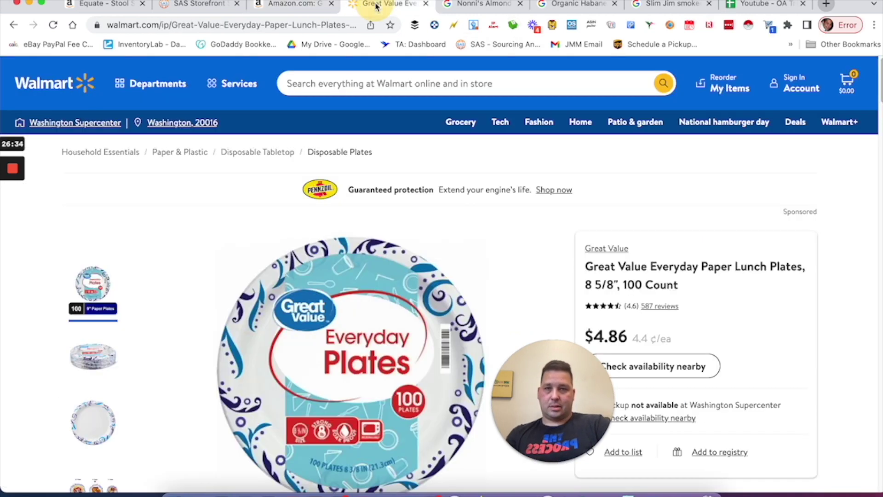
pyautogui.click(290, 3)
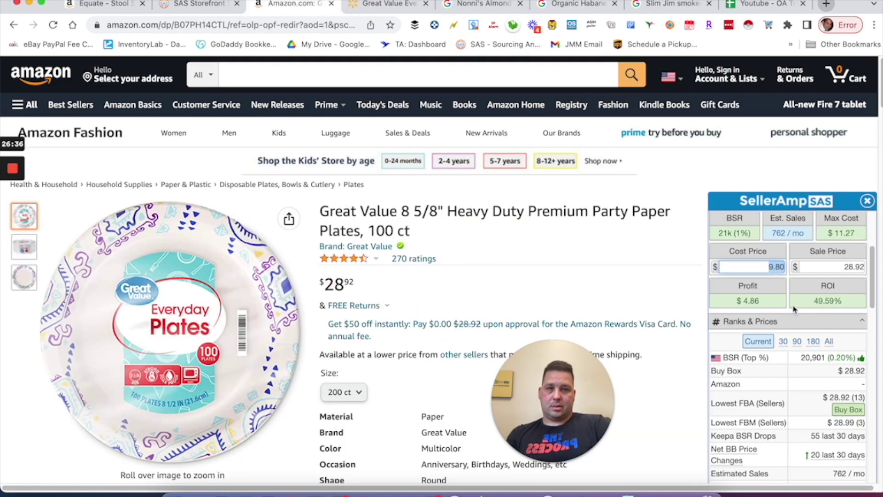
# Review the SellerAmp charts and FBA offers for the 200 ct plates
pyautogui.scroll(-10, 755, 336)
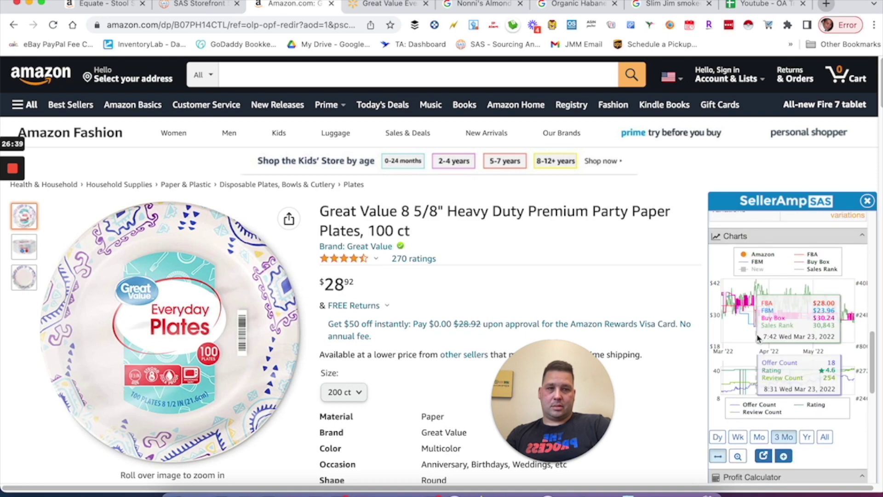
pyautogui.scroll(-10, 758, 339)
pyautogui.scroll(5, 759, 341)
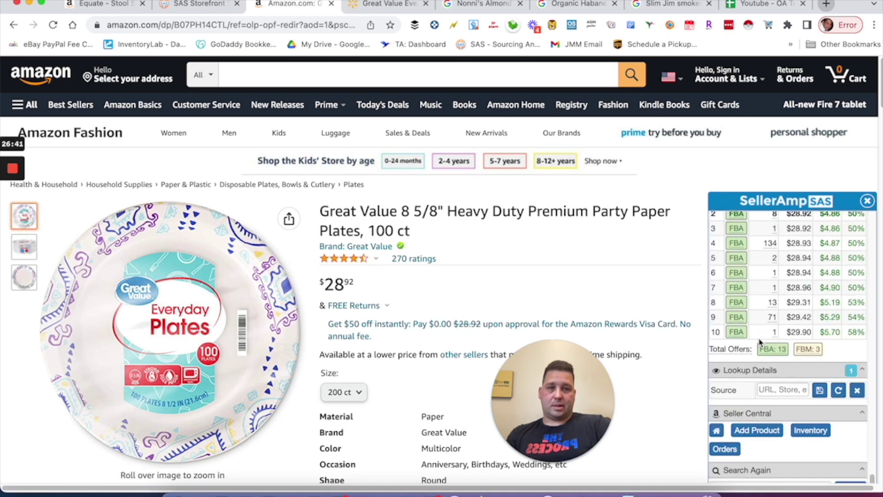
# Show the plates' Buy Box Statistics in Keepa's data and sort the sellers by most recent Buy Box win
pyautogui.scroll(-4, 409, 346)
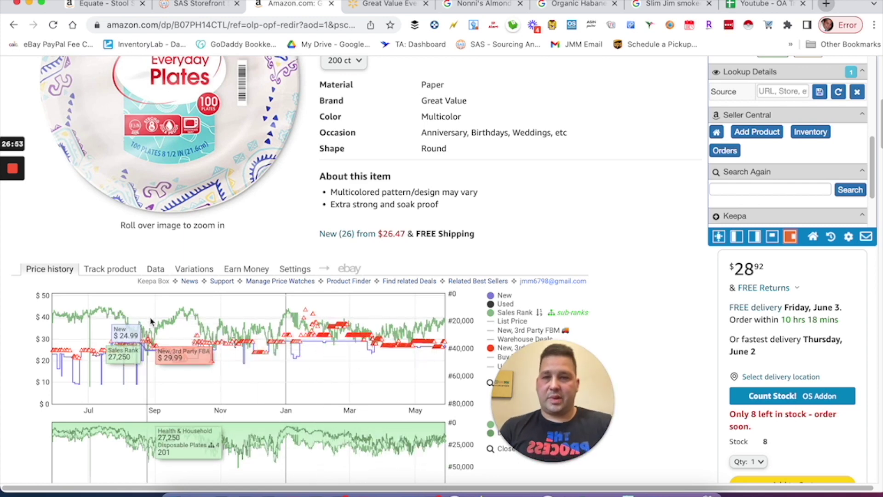
pyautogui.click(155, 269)
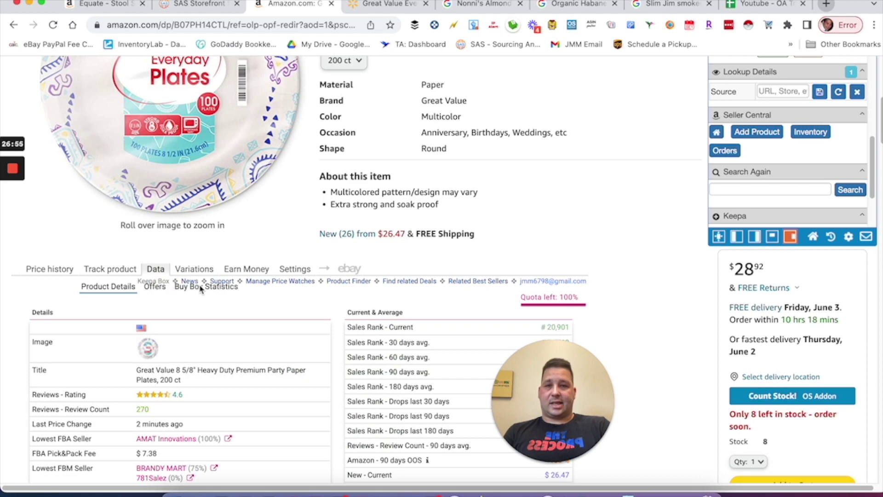
pyautogui.click(202, 287)
pyautogui.scroll(-1, 437, 336)
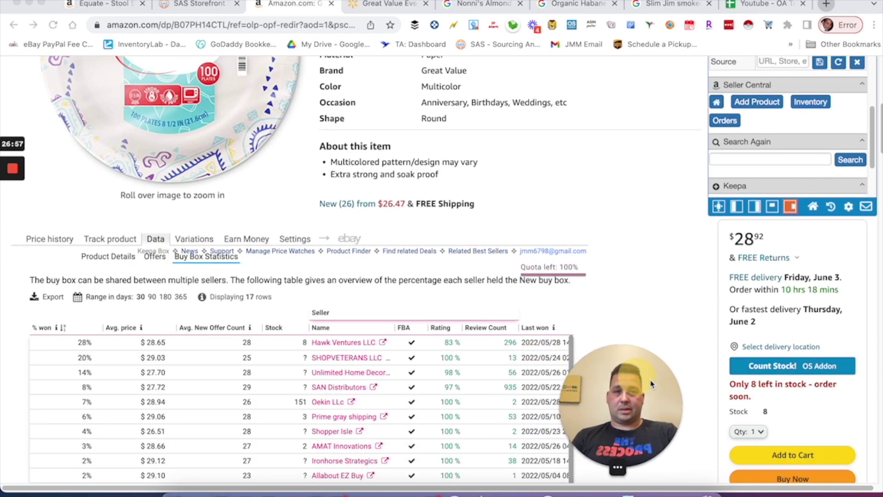
pyautogui.click(540, 330)
pyautogui.click(540, 330)
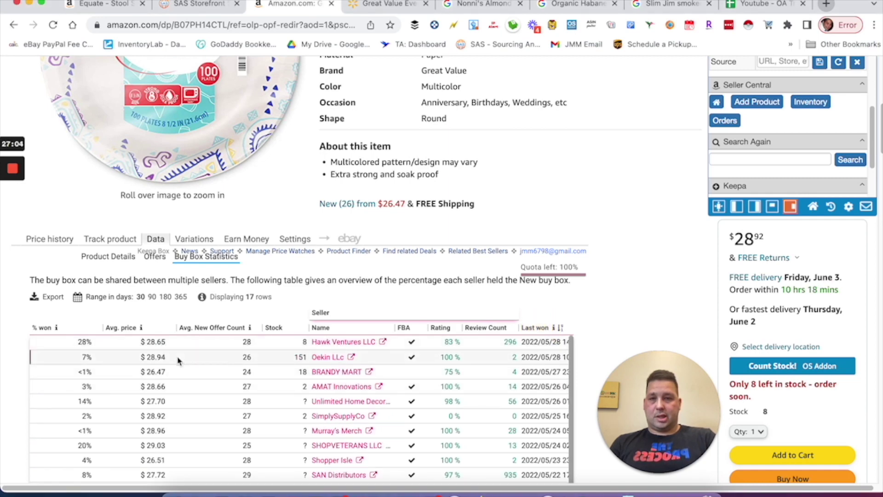
pyautogui.scroll(-1, 187, 398)
pyautogui.scroll(-1, 184, 398)
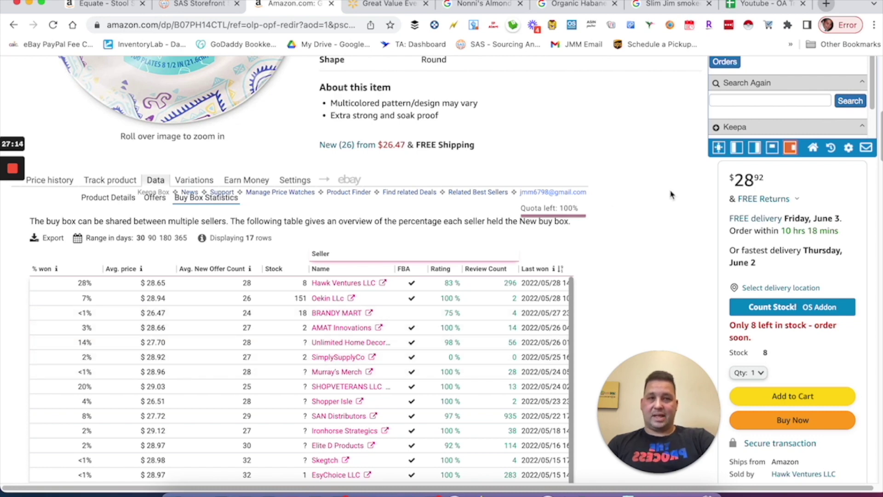
# Examine the stock, price, profit and ROI of each FBA offer for the plates in SellerAmp
pyautogui.scroll(3, 768, 205)
pyautogui.scroll(4, 768, 206)
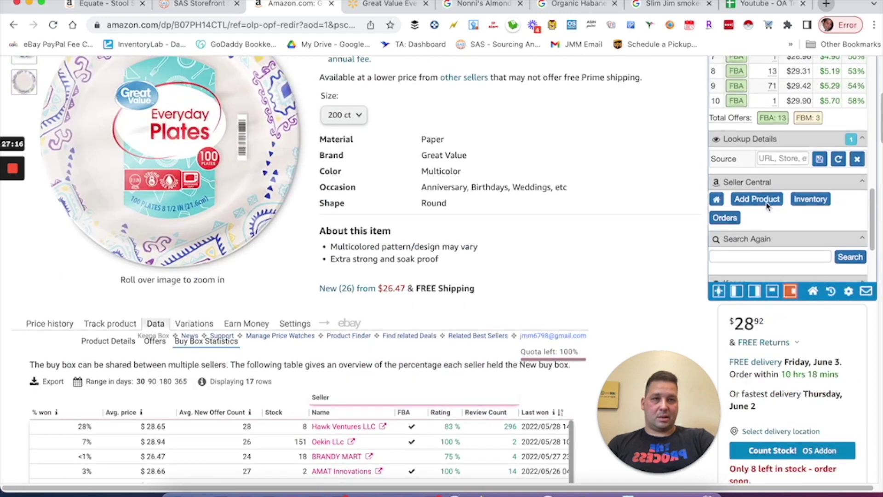
pyautogui.scroll(1, 751, 184)
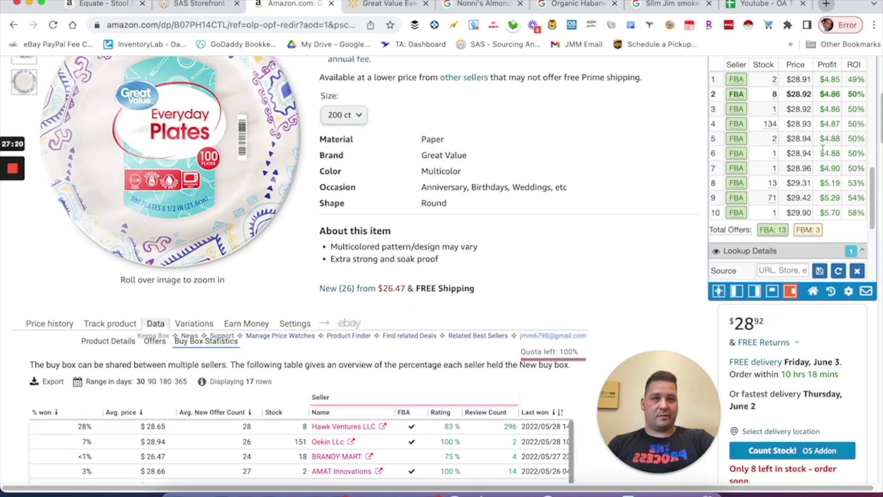
pyautogui.moveTo(741, 125)
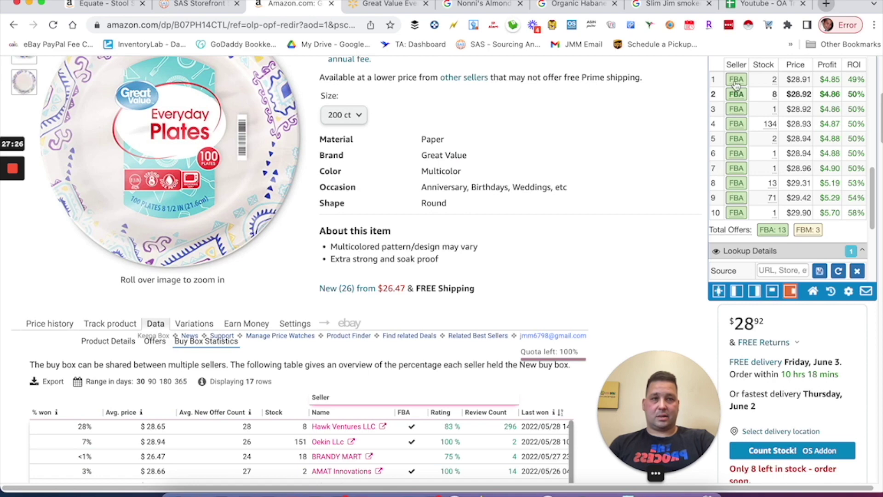
pyautogui.scroll(1, 778, 95)
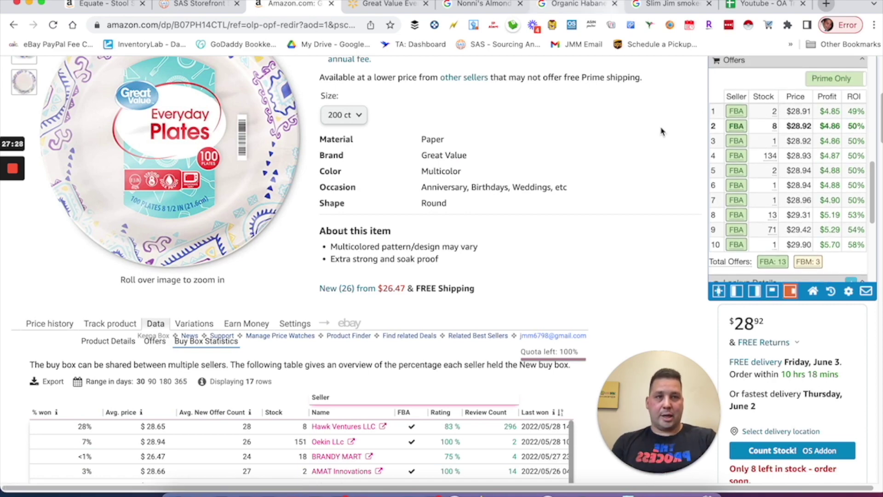
pyautogui.scroll(-2, 803, 159)
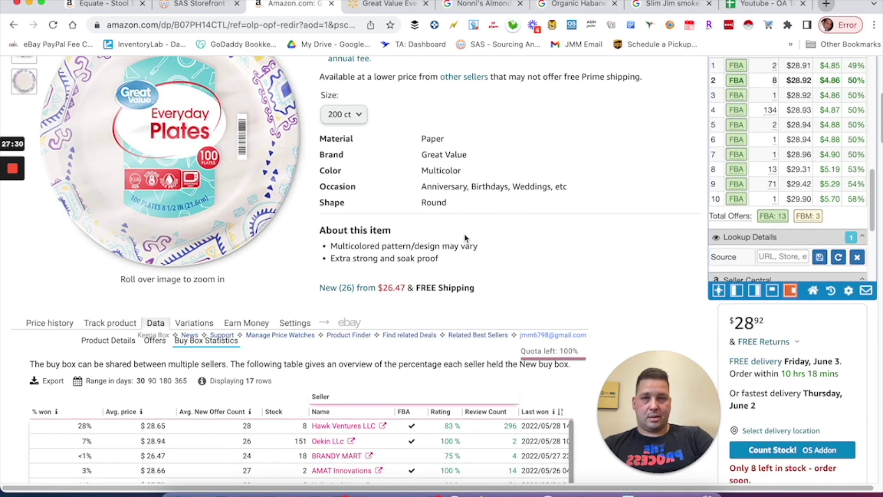
# Compare the plates' Buy Box sellers in Keepa with the profit, rank and alert details in SellerAmp
pyautogui.scroll(-12, 465, 238)
pyautogui.scroll(15, 464, 240)
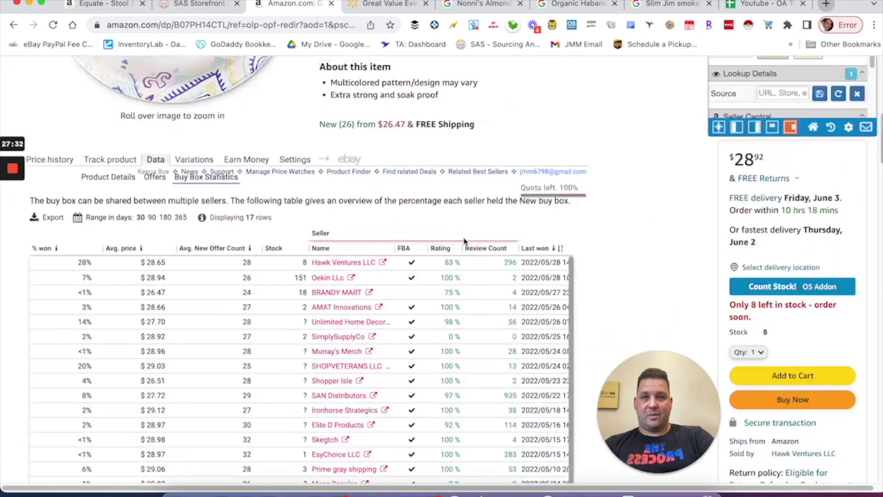
pyautogui.scroll(5, 756, 303)
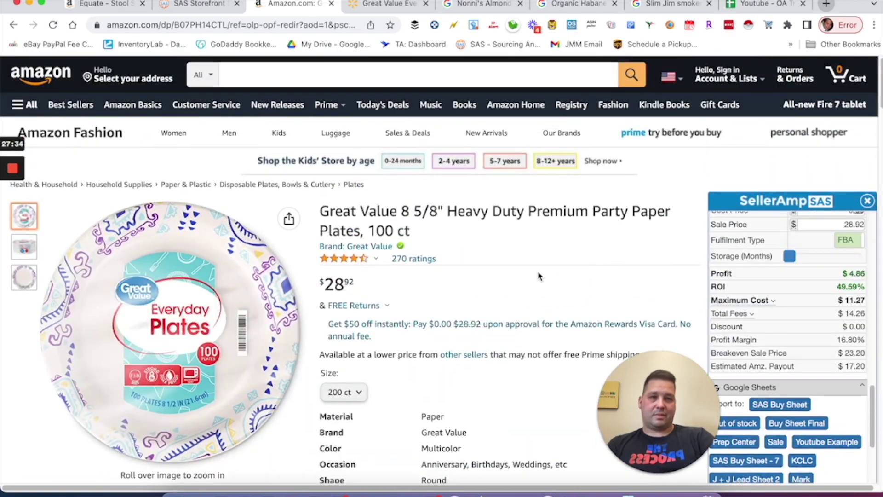
pyautogui.scroll(-3, 540, 276)
pyautogui.scroll(-5, 775, 236)
pyautogui.scroll(10, 776, 235)
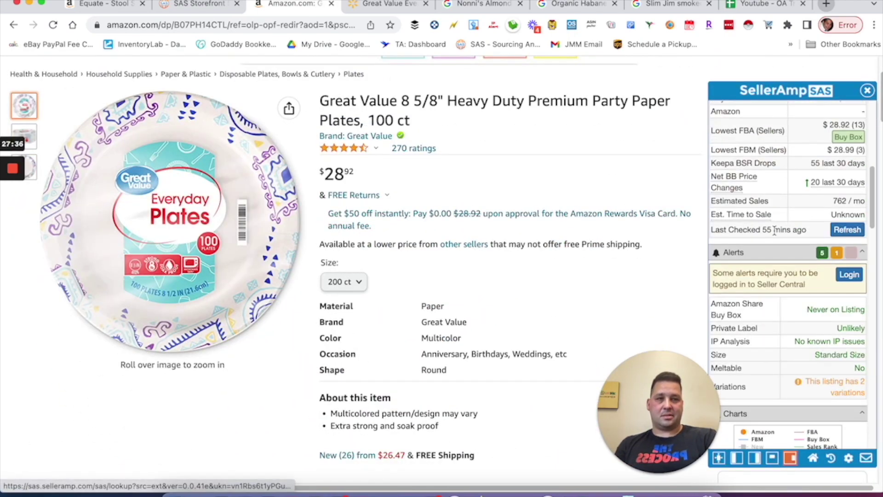
pyautogui.scroll(3, 775, 235)
pyautogui.scroll(-3, 596, 250)
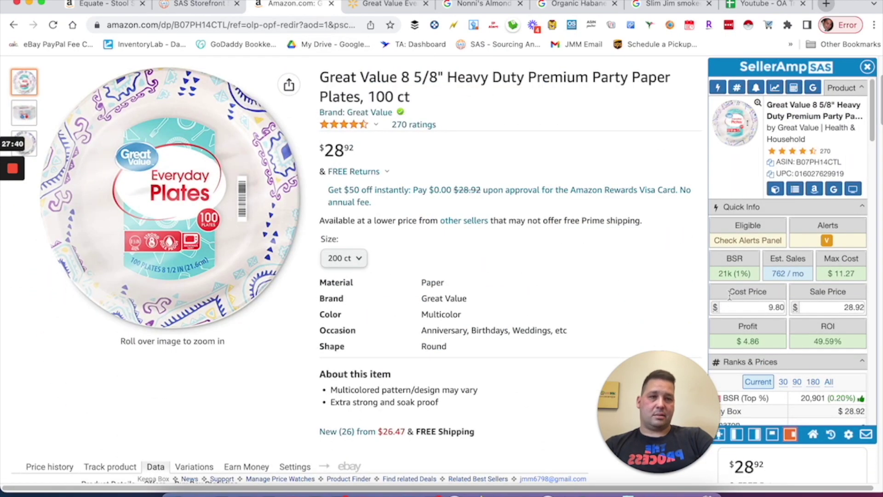
pyautogui.scroll(-3, 730, 293)
# Copy the plates' Walmart listing URL and save it as the source in SellerAmp's lookup details
pyautogui.click(365, 5)
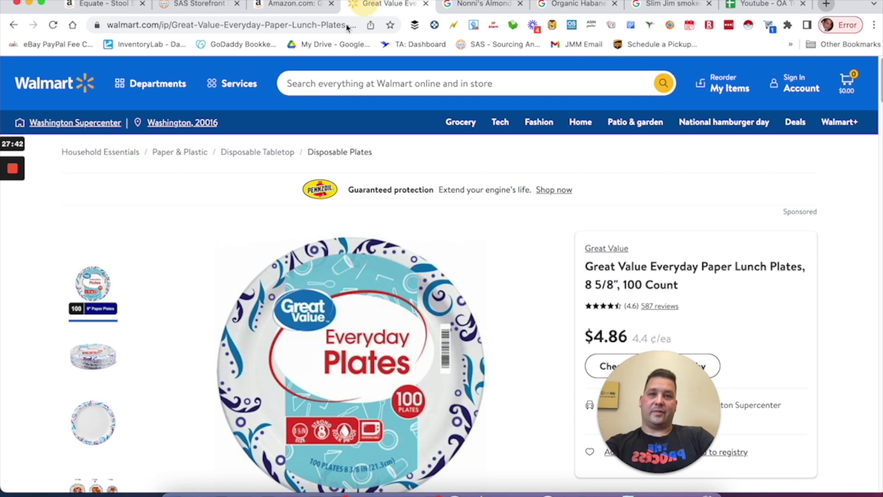
pyautogui.click(208, 19)
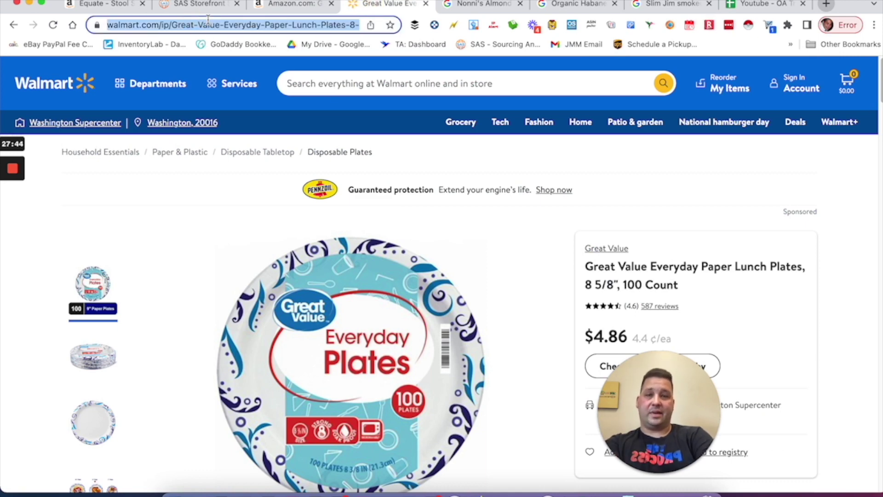
pyautogui.click(270, 4)
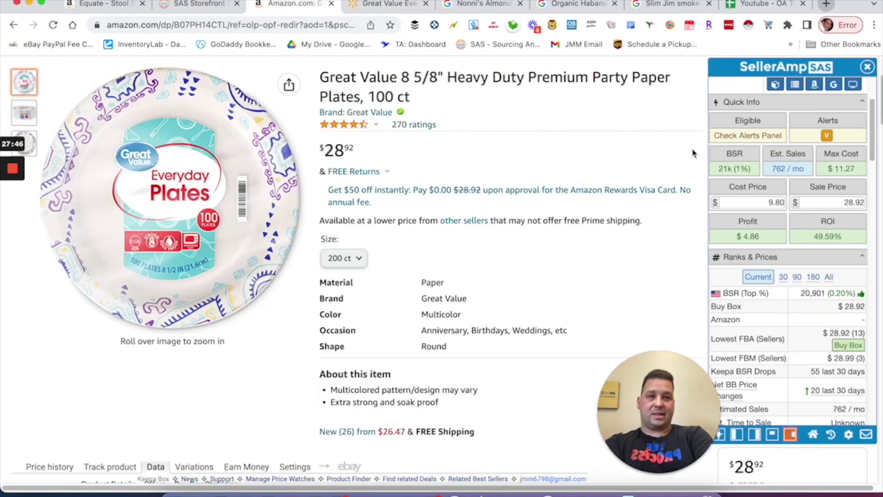
pyautogui.scroll(-15, 824, 238)
pyautogui.scroll(-20, 824, 238)
pyautogui.scroll(-3, 823, 238)
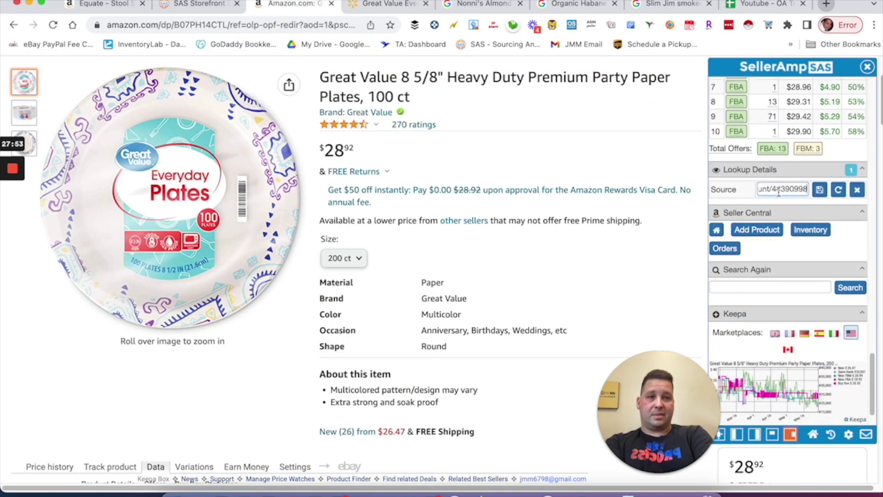
pyautogui.click(820, 190)
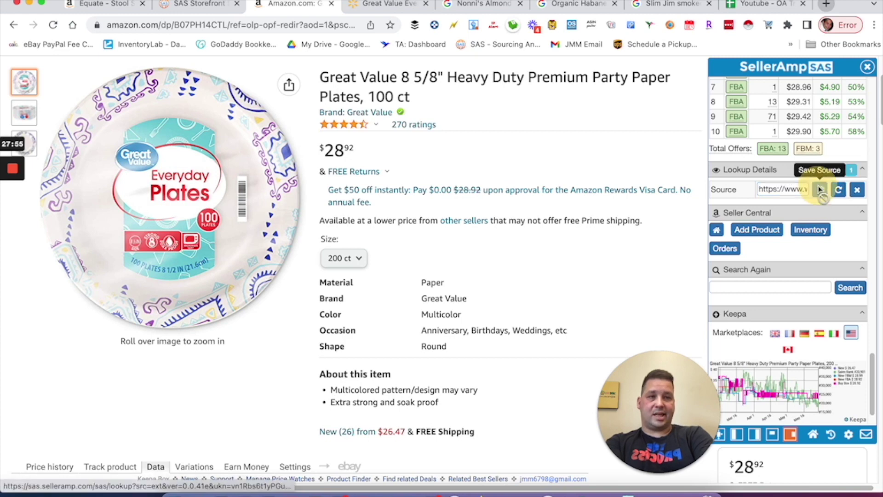
# Review the plates' profit calculator, Google Sheets export options, alerts, offers and saved source in SellerAmp
pyautogui.scroll(16, 806, 171)
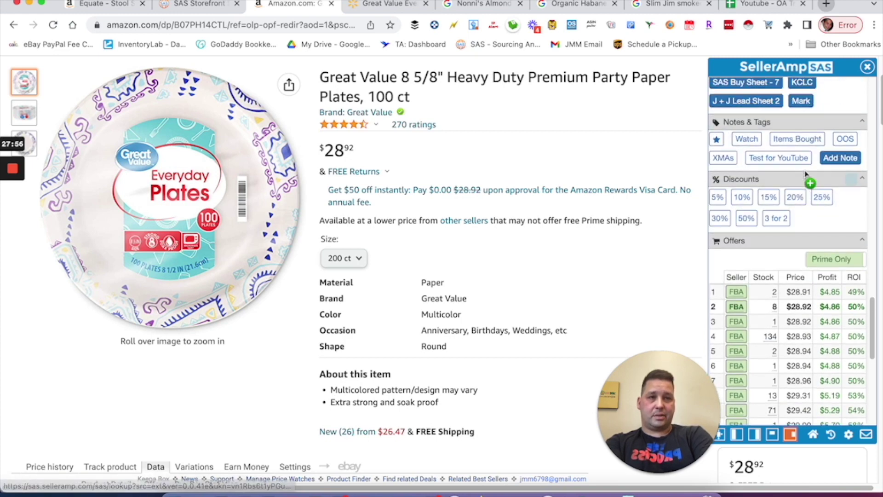
pyautogui.scroll(4, 805, 174)
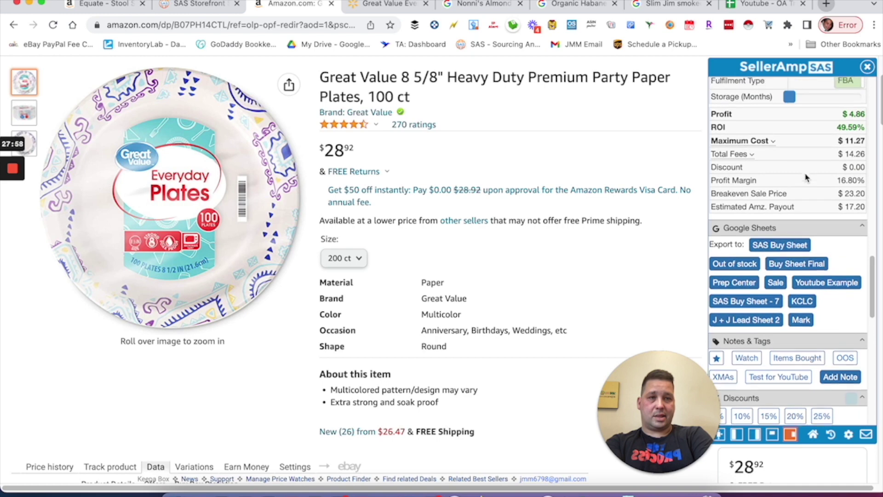
pyautogui.scroll(1, 805, 177)
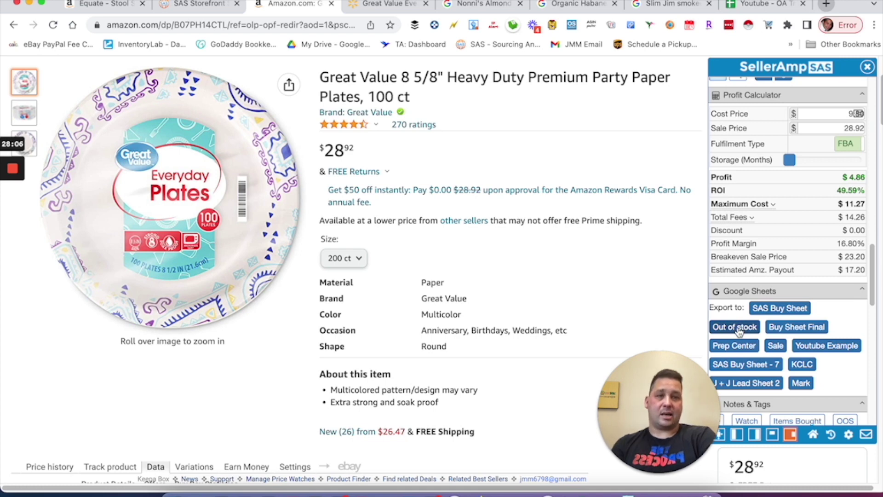
pyautogui.scroll(10, 765, 259)
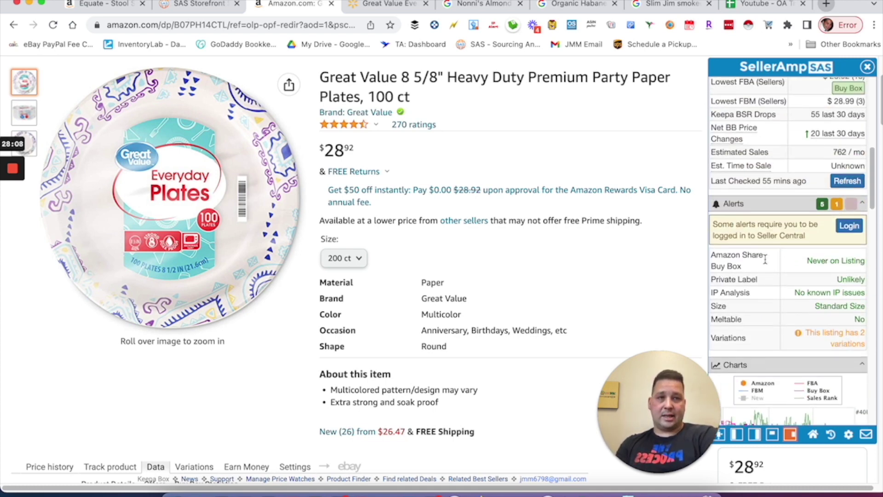
pyautogui.scroll(3, 765, 259)
pyautogui.scroll(-8, 765, 259)
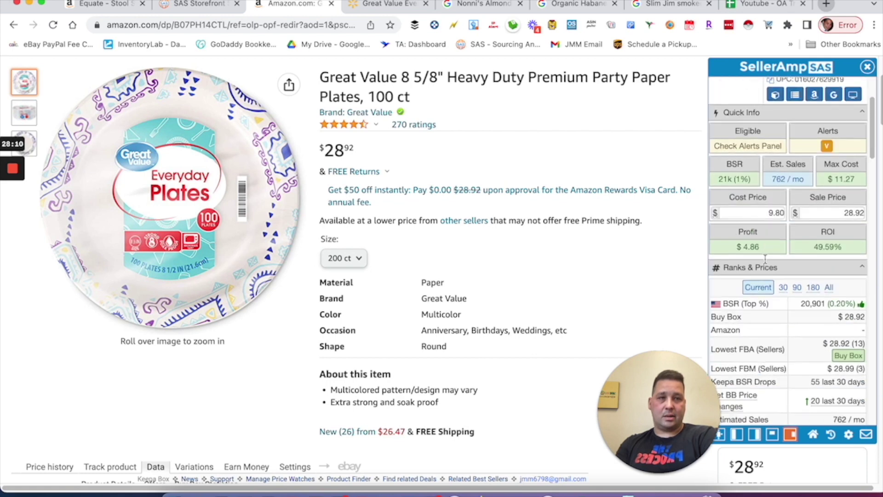
pyautogui.scroll(-15, 765, 259)
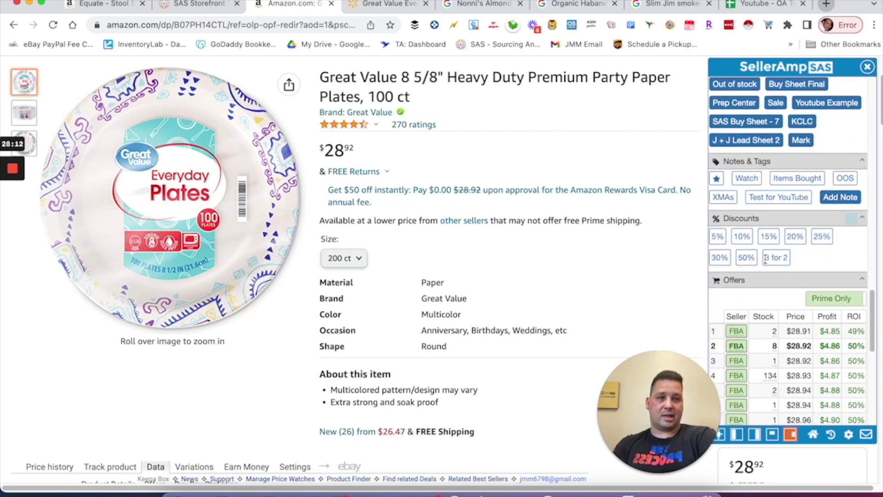
pyautogui.scroll(-6, 765, 259)
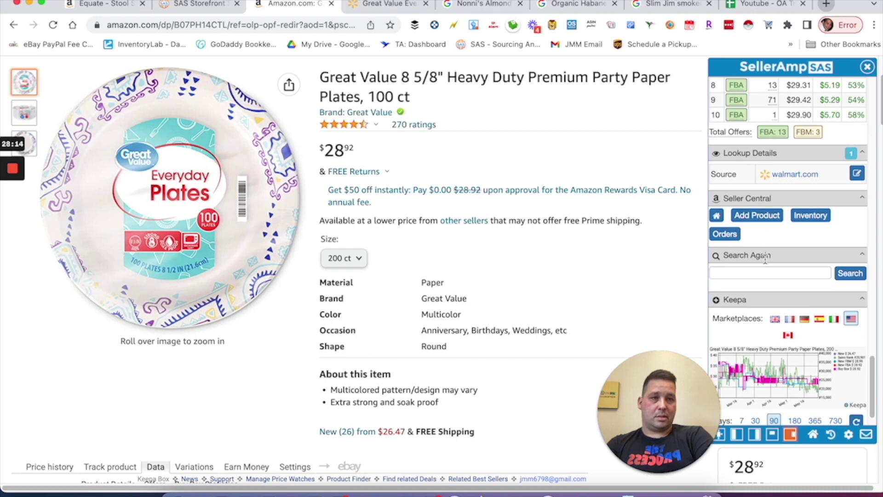
pyautogui.scroll(-2, 765, 259)
pyautogui.scroll(6, 765, 259)
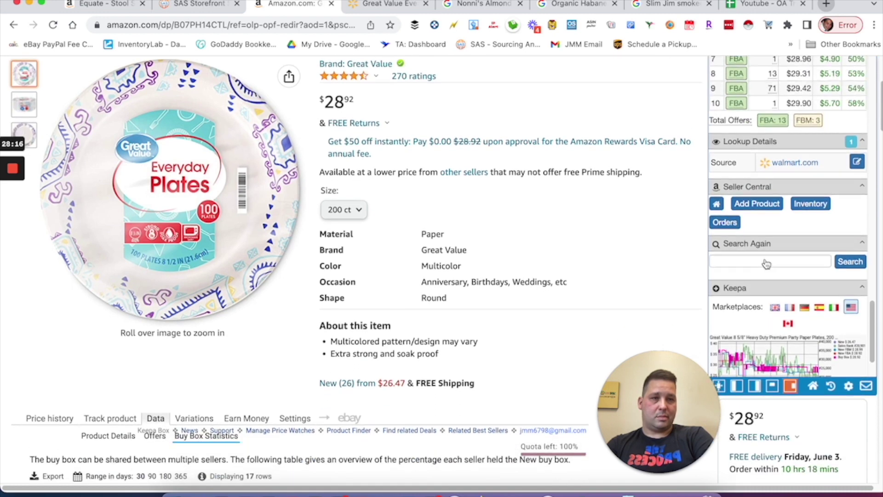
# Add and save the note "OOS - 2 pack." on the plates in SellerAmp's Notes & Tags
pyautogui.scroll(8, 766, 263)
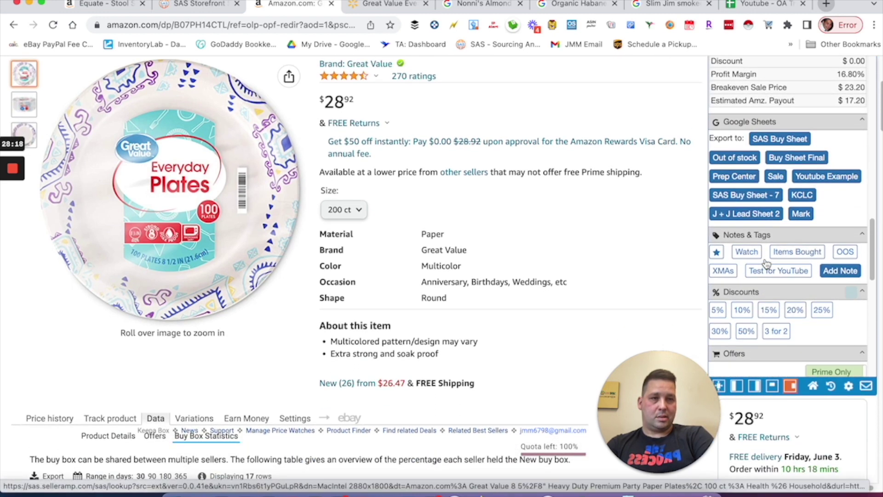
pyautogui.click(835, 272)
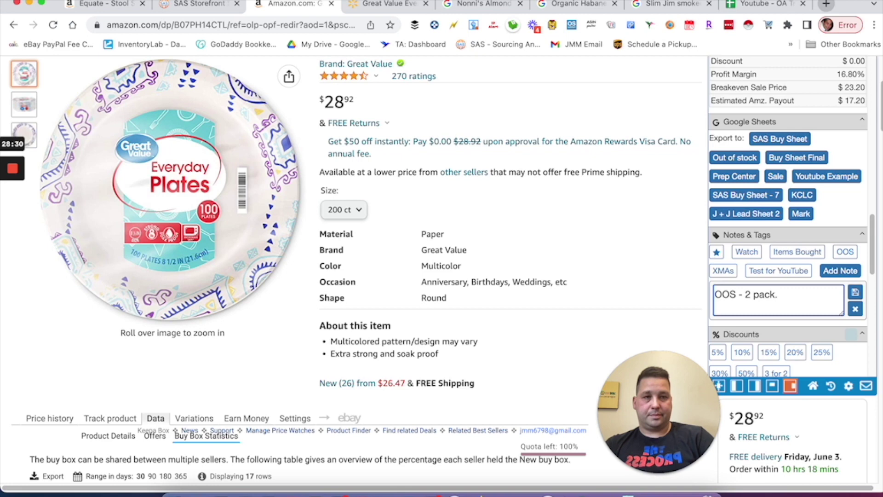
pyautogui.click(855, 293)
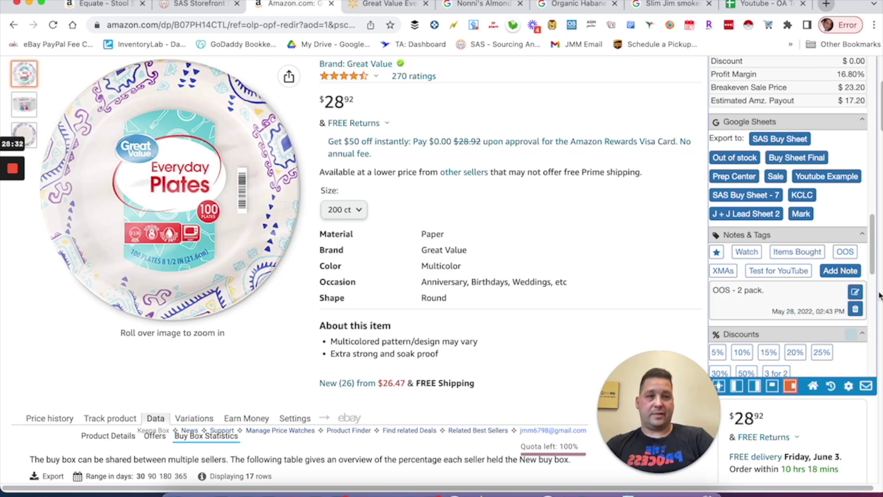
# Export the plates' lookup data from SellerAmp to the Youtube Example Google Sheet
pyautogui.scroll(-5, 736, 230)
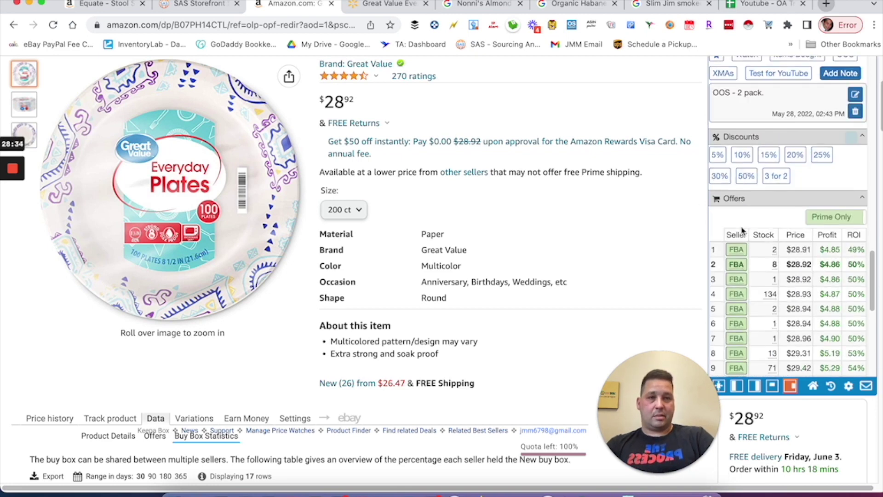
pyautogui.scroll(10, 742, 230)
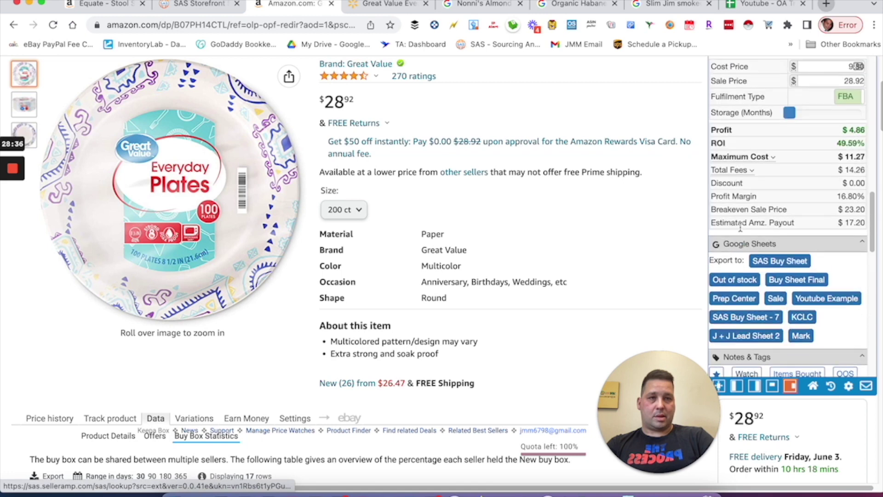
pyautogui.scroll(2, 740, 228)
pyautogui.scroll(-8, 742, 230)
pyautogui.scroll(-10, 741, 233)
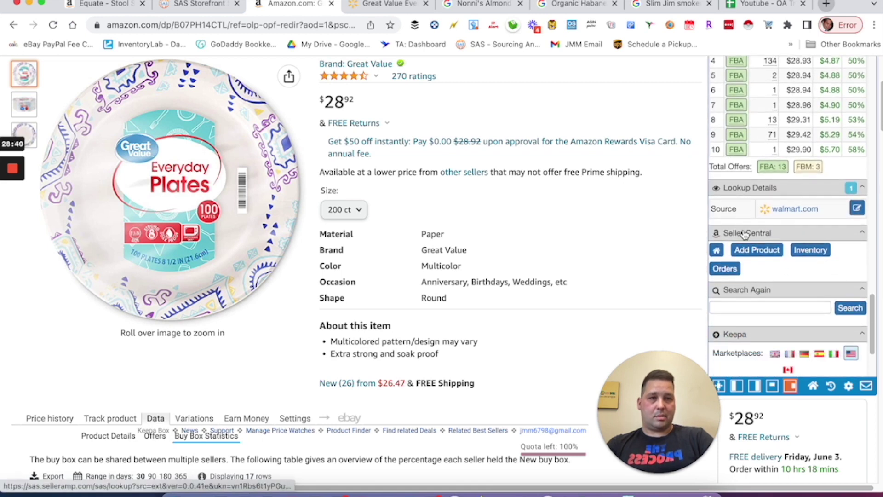
pyautogui.scroll(-3, 745, 233)
pyautogui.scroll(8, 749, 230)
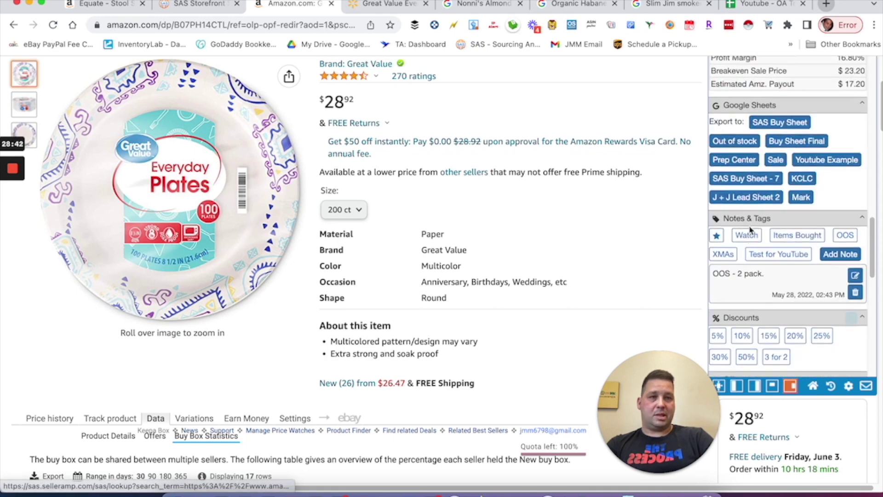
pyautogui.click(828, 160)
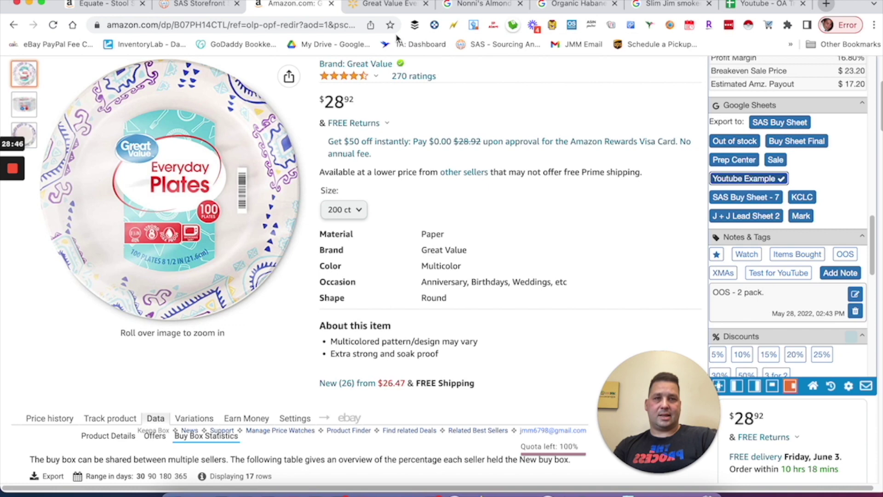
# Review the plates' exported row in the Youtube - OA Tracking SpreadSheet, from the purchase date across to the ROI
pyautogui.click(764, 5)
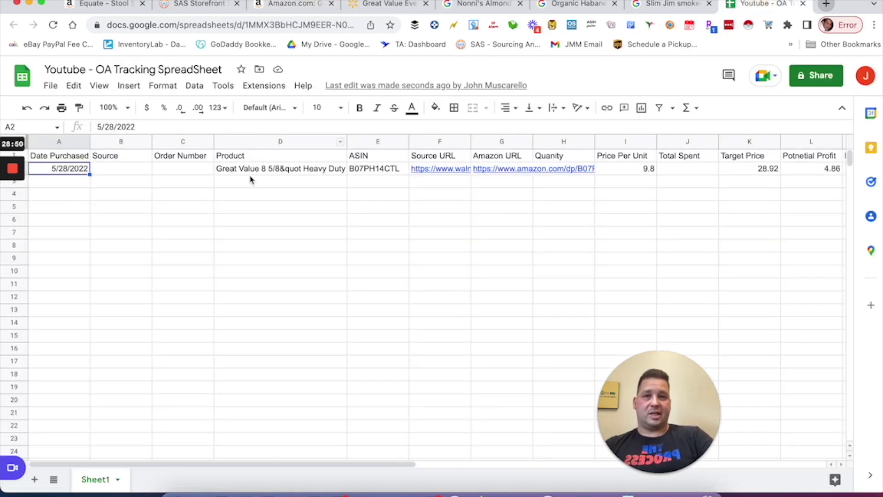
pyautogui.click(251, 174)
pyautogui.press('Right')
pyautogui.press('Right')
pyautogui.press('Right')
pyautogui.press('Right')
pyautogui.press('Right')
pyautogui.press('Right')
pyautogui.press('Right')
pyautogui.press('Right')
pyautogui.press('Right')
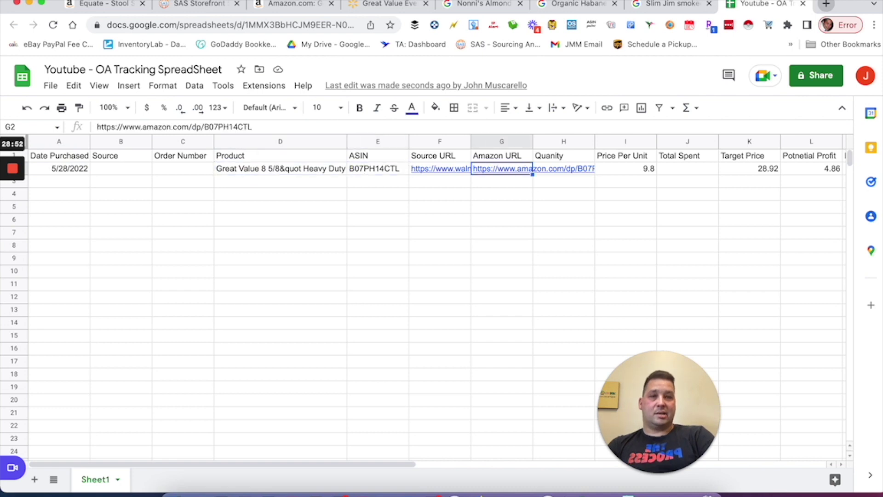
pyautogui.press('Right')
pyautogui.press('Right')
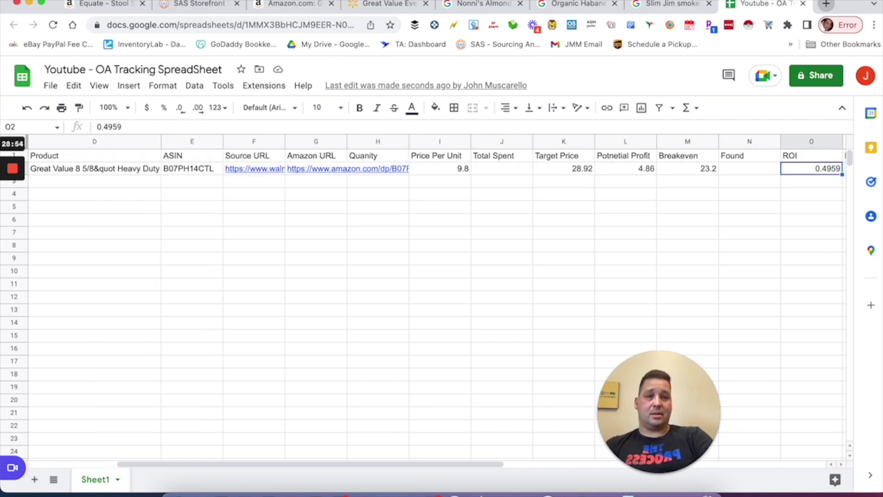
pyautogui.press('Left')
pyautogui.press('Left')
pyautogui.press('Left')
pyautogui.press('Left')
pyautogui.press('Left')
pyautogui.press('Left')
pyautogui.press('Left')
pyautogui.press('Left')
pyautogui.press('Left')
pyautogui.press('Left')
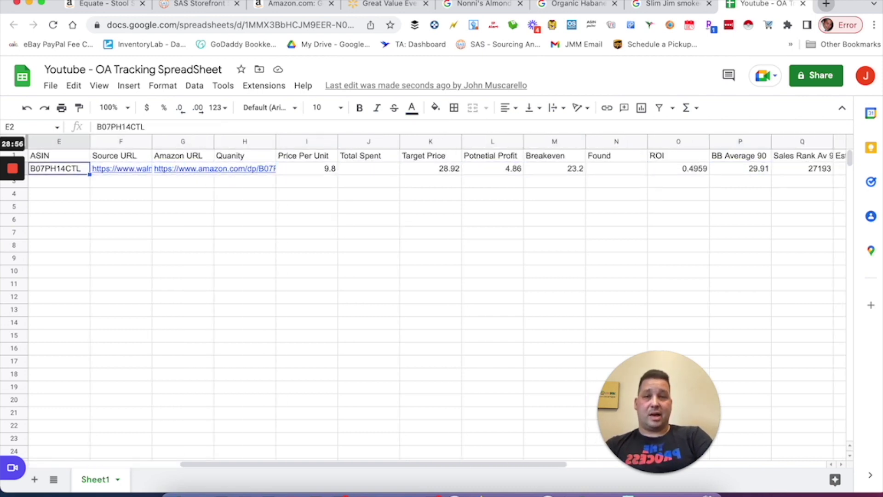
pyautogui.press('Down')
pyautogui.press('Down')
pyautogui.press('Up')
pyautogui.press('Up')
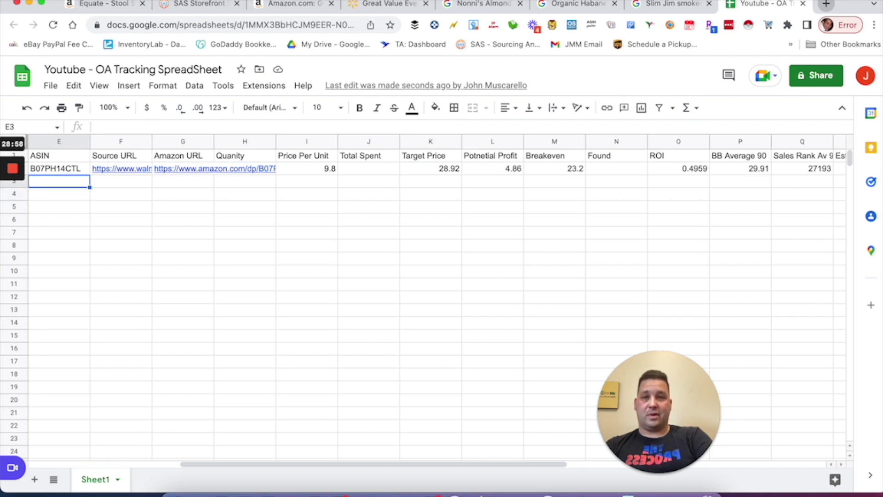
pyautogui.press('Right')
pyautogui.press('Right')
pyautogui.press('Left')
pyautogui.press('Left')
pyautogui.press('Left')
pyautogui.press('Left')
pyautogui.press('Left')
pyautogui.press('Left')
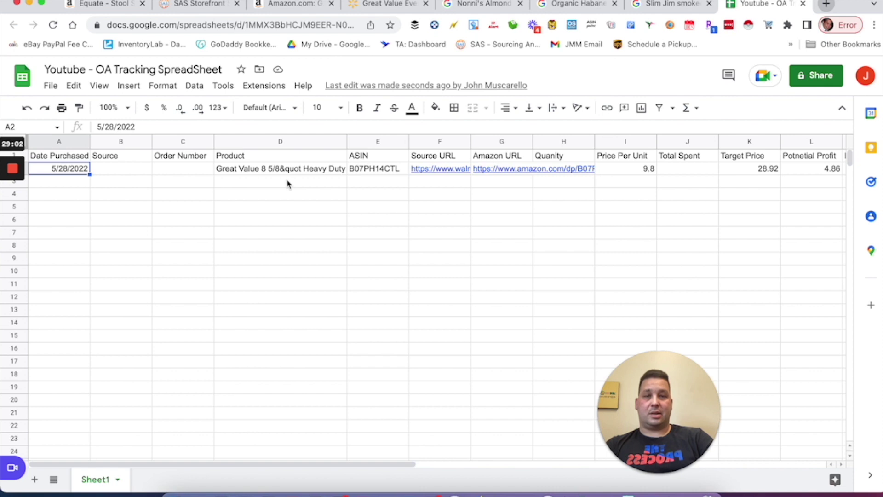
# Open the plates' Walmart source URL from the tracking sheet, check the listing, and close its page
pyautogui.moveTo(441, 174)
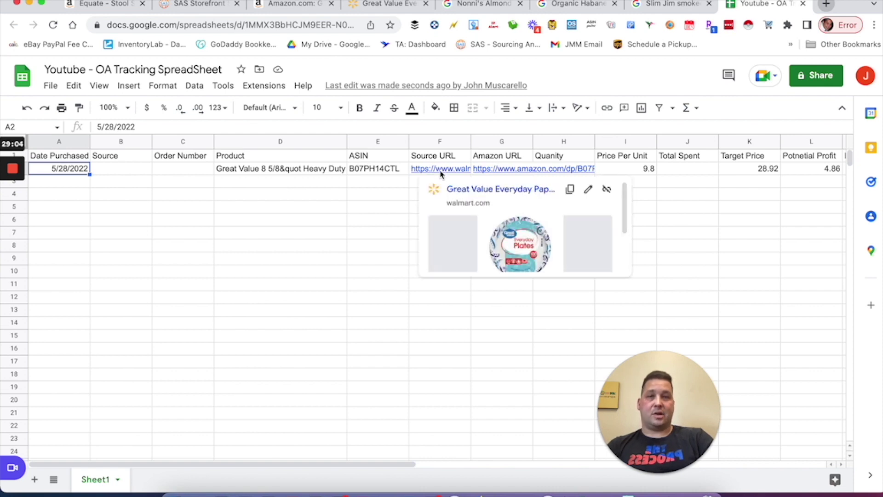
pyautogui.click(446, 174)
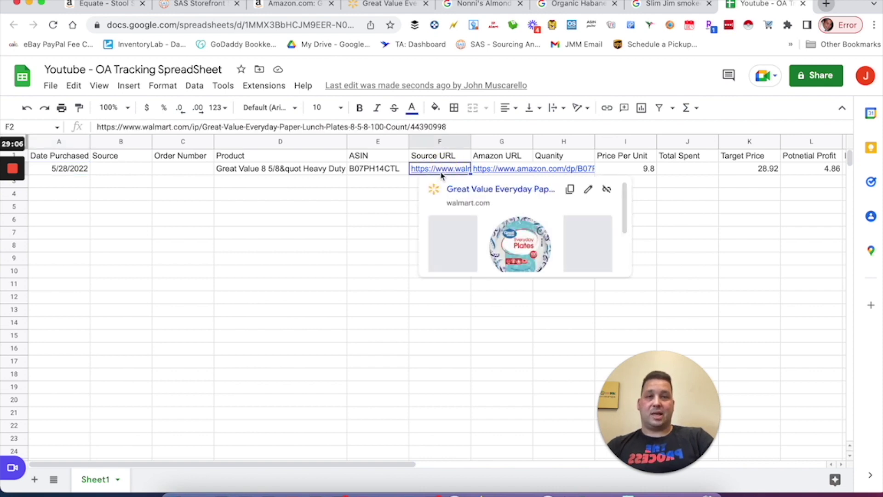
pyautogui.click(467, 188)
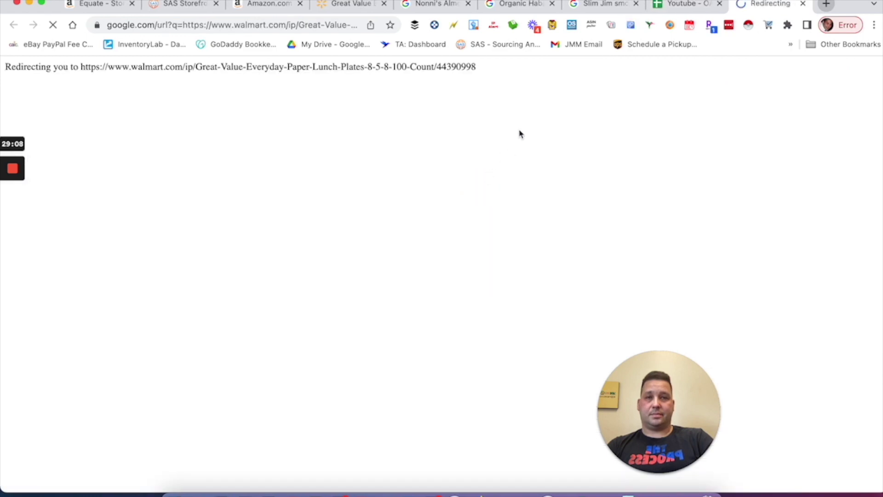
pyautogui.scroll(-3, 639, 216)
pyautogui.scroll(4, 488, 207)
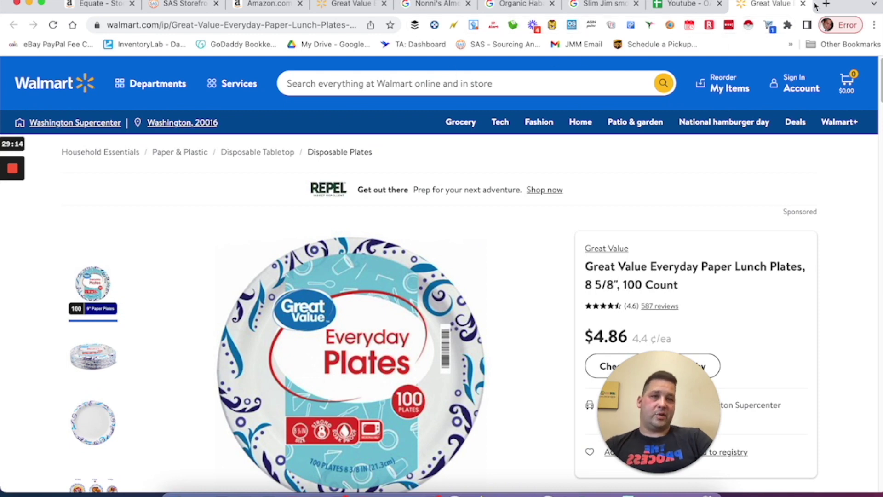
pyautogui.click(804, 5)
# Move the plates' Amazon listing ahead of the other open browser pages
pyautogui.click(197, 6)
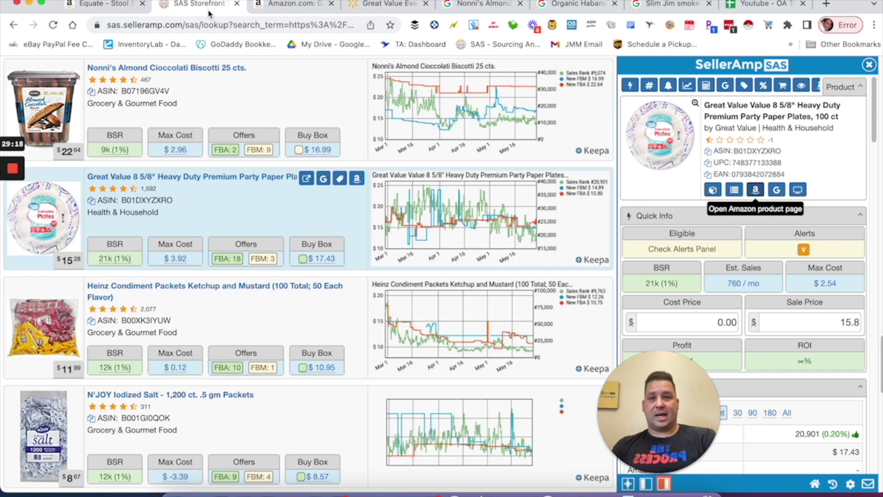
pyautogui.click(392, 5)
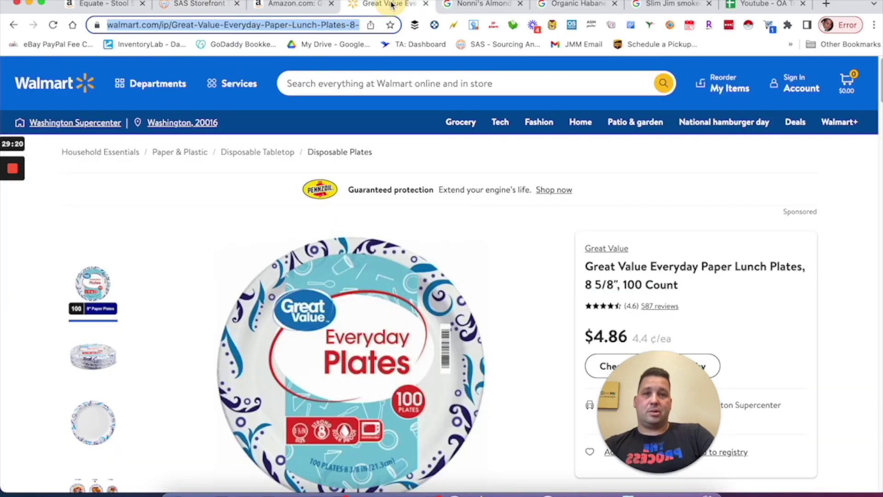
pyautogui.click(290, 5)
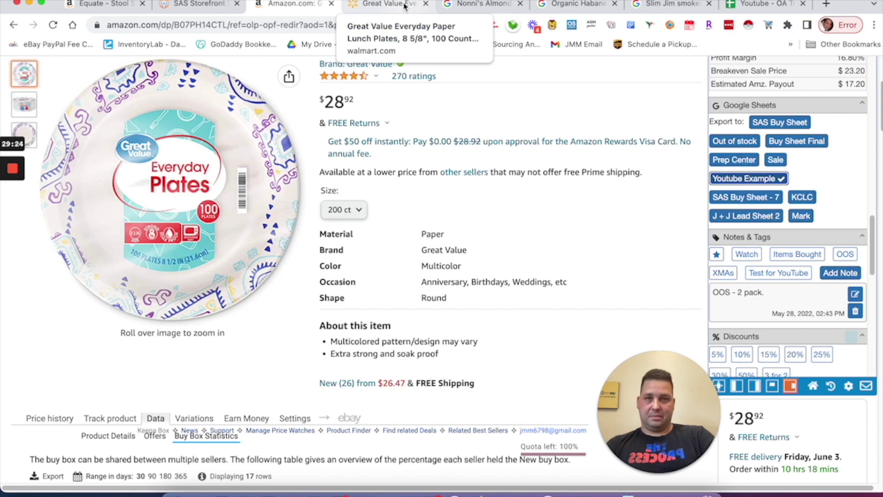
pyautogui.click(379, 4)
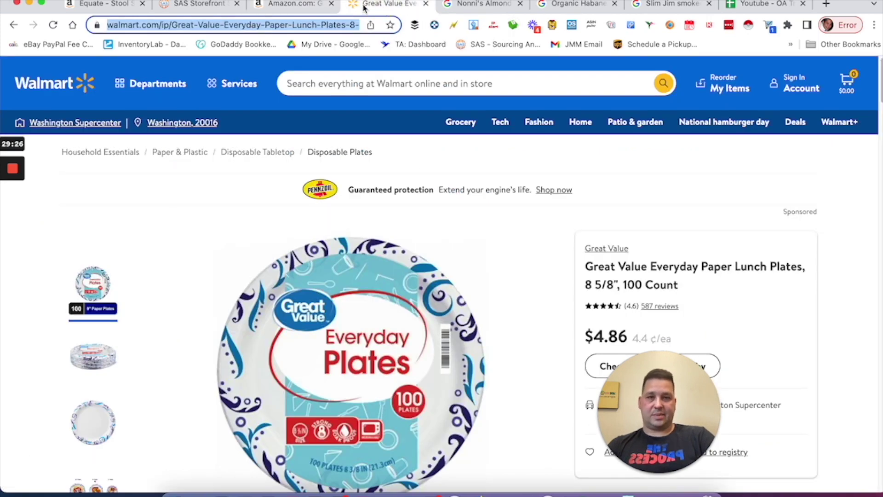
pyautogui.hotkey('ctrl', 'shift', 'Tab')
pyautogui.moveTo(294, 11); pyautogui.dragTo(106, 4)
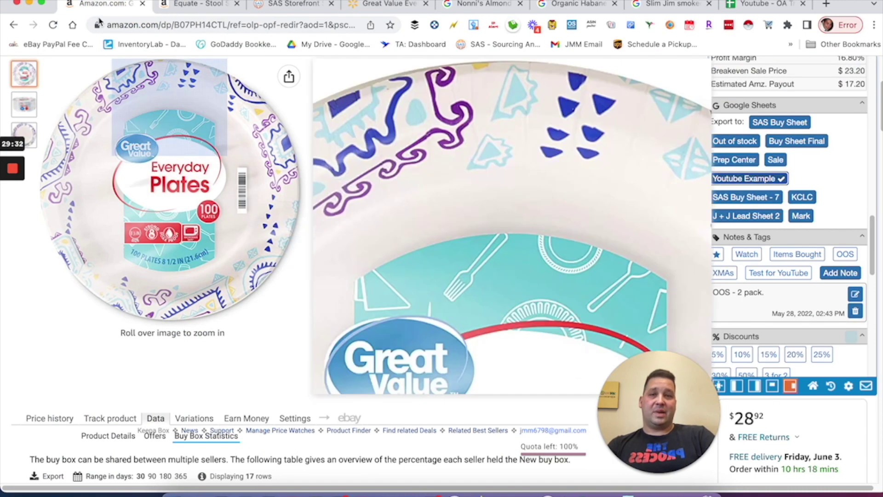
# Recheck the plates' FBA offers and profit calculator in SellerAmp, and their exported row in the tracking sheet
pyautogui.scroll(2, 771, 197)
pyautogui.scroll(-10, 771, 197)
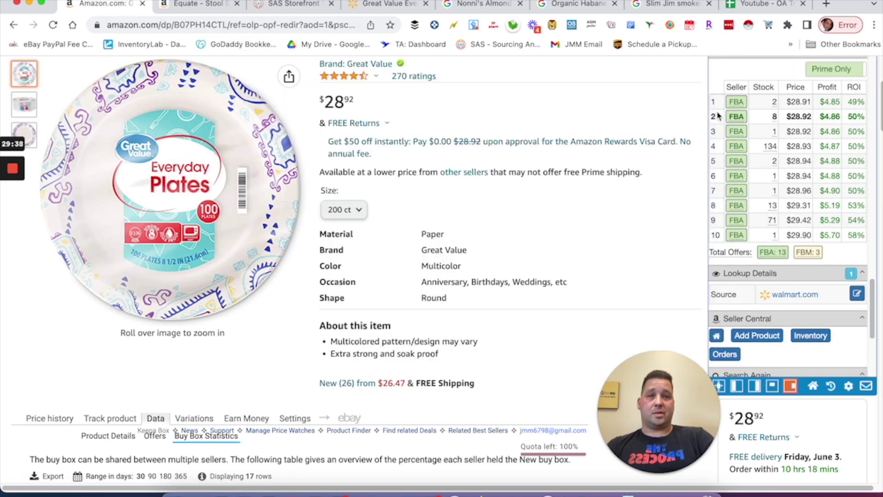
pyautogui.scroll(5, 715, 115)
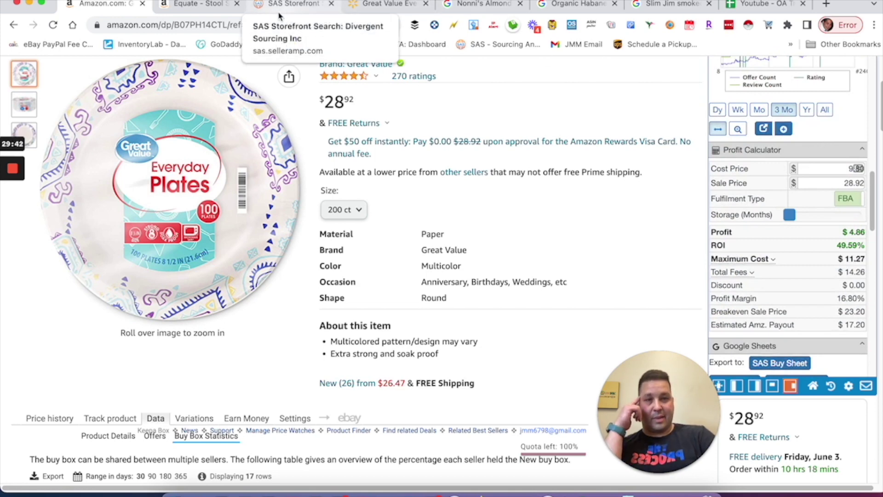
pyautogui.click(763, 5)
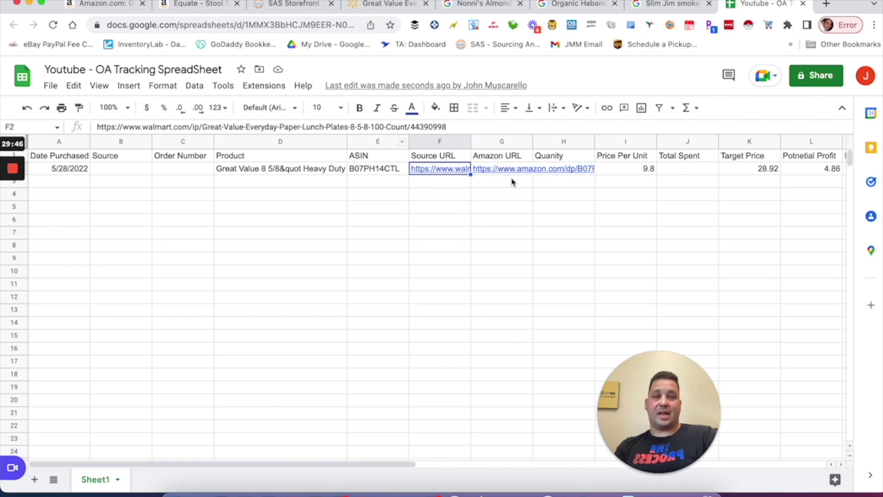
# Return to the SellerAmp storefront results and close the plates' product details
pyautogui.click(299, 4)
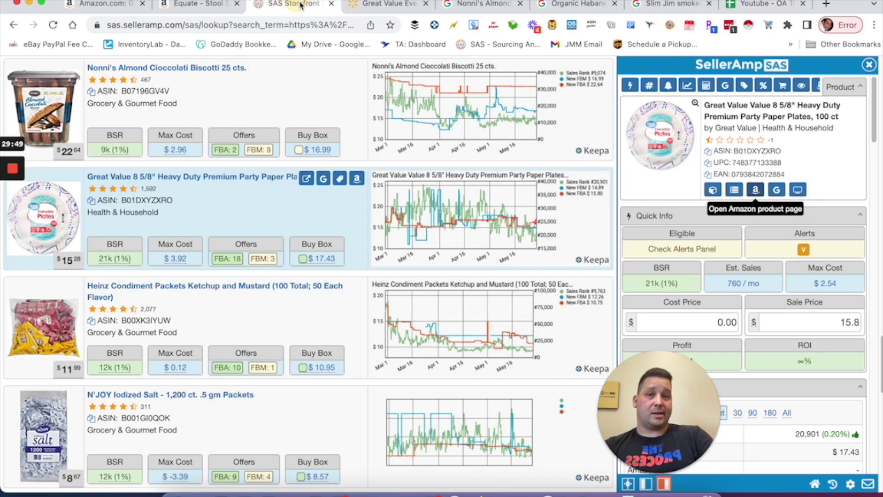
pyautogui.click(869, 64)
pyautogui.scroll(20, 346, 248)
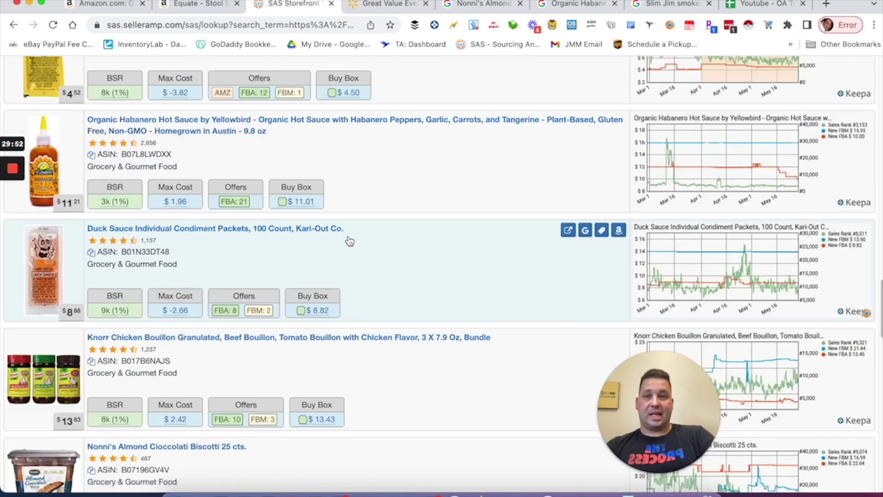
# Browse the storefront's products, examining each item's sales rank, maximum cost, offers, Buy Box and Keepa chart for further leads
pyautogui.scroll(-15, 347, 250)
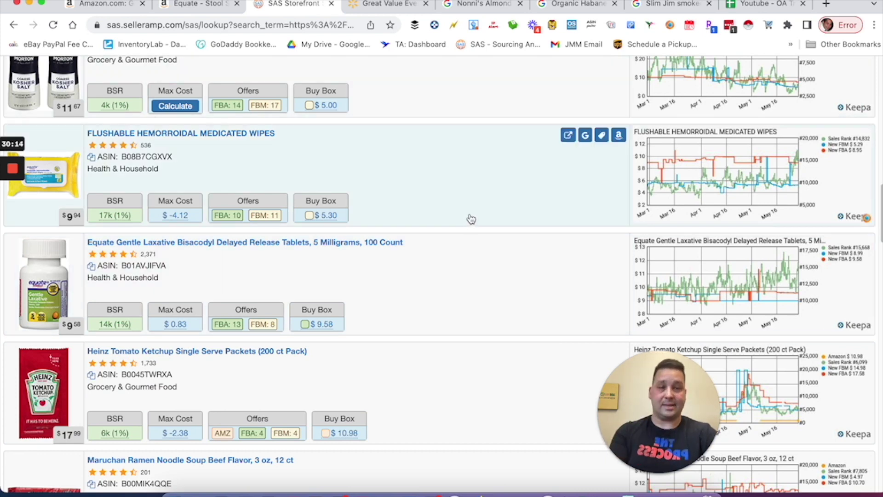
pyautogui.scroll(-4, 483, 209)
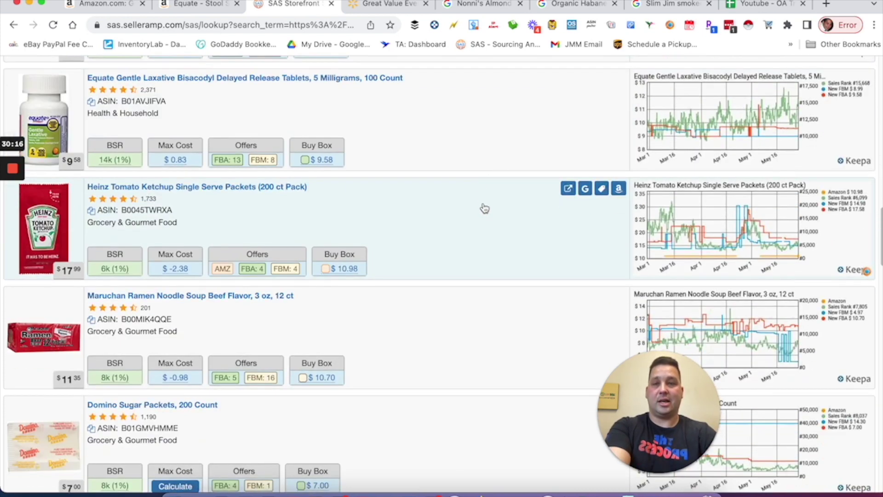
pyautogui.scroll(6, 484, 208)
pyautogui.scroll(-3, 474, 213)
pyautogui.scroll(-20, 474, 213)
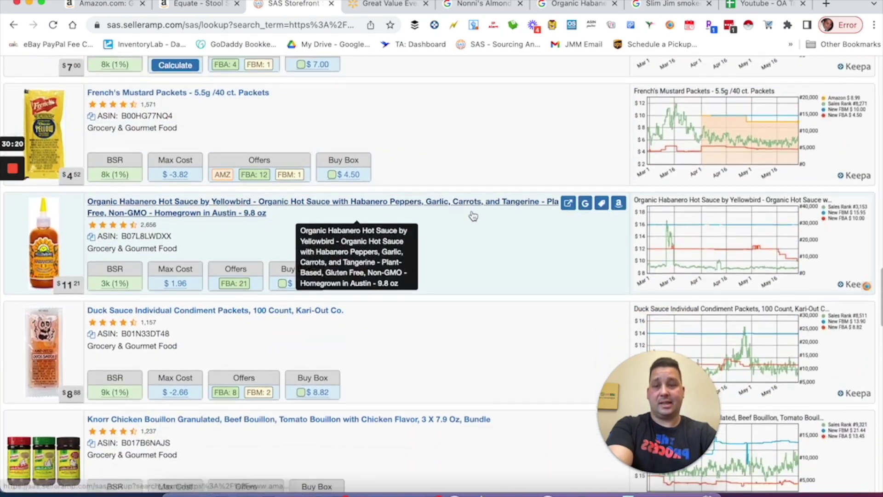
pyautogui.scroll(-4, 472, 219)
pyautogui.scroll(-1, 467, 223)
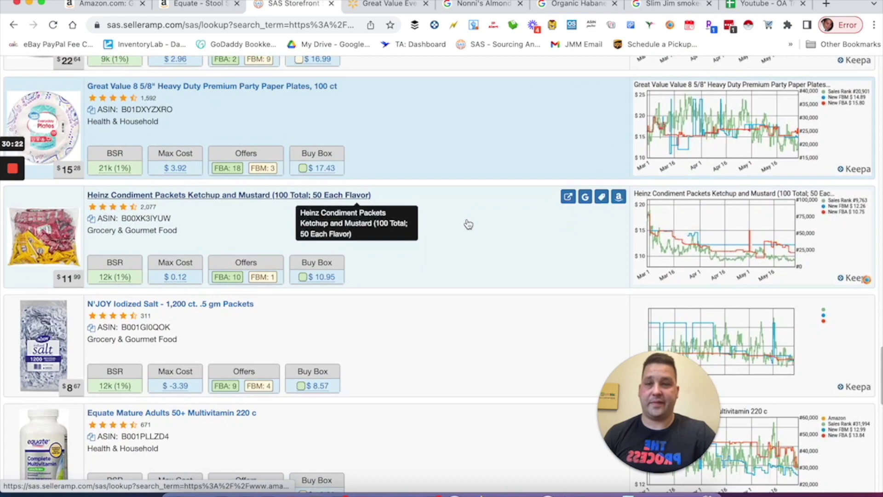
pyautogui.scroll(-3, 376, 238)
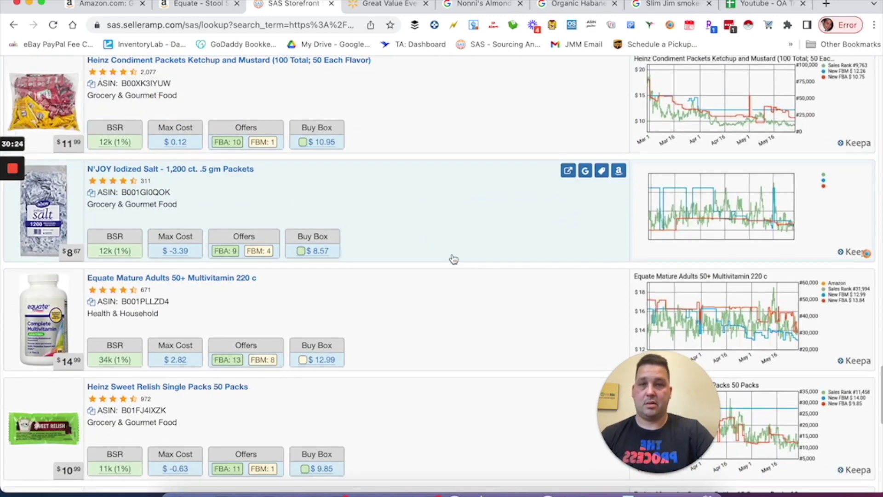
pyautogui.scroll(-2, 456, 258)
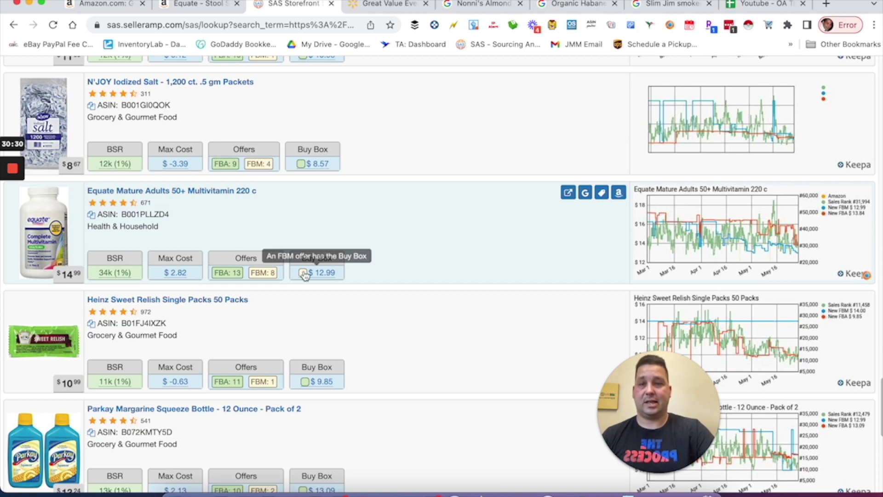
pyautogui.scroll(-2, 561, 178)
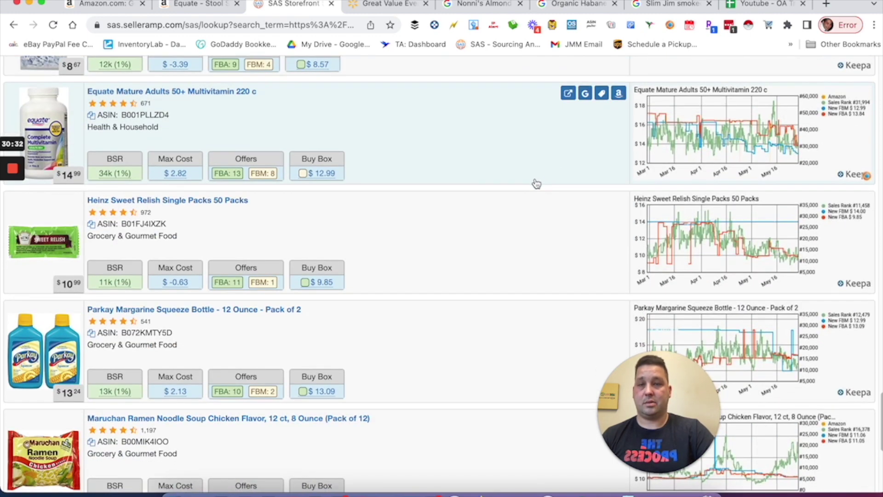
pyautogui.scroll(-1, 537, 184)
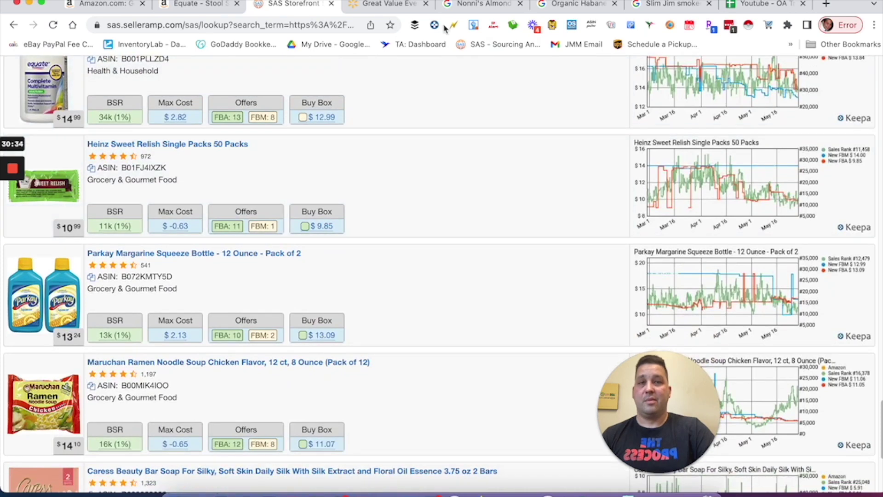
pyautogui.click(395, 6)
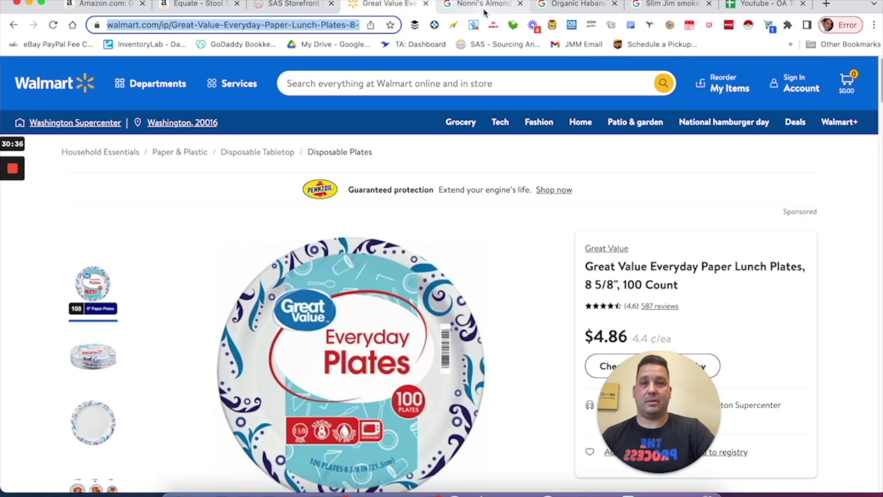
pyautogui.click(206, 12)
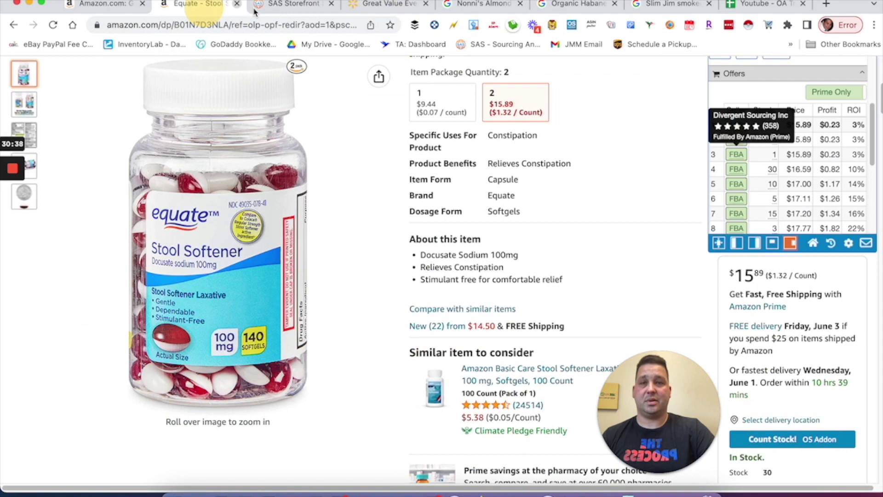
pyautogui.click(293, 6)
pyautogui.click(373, 5)
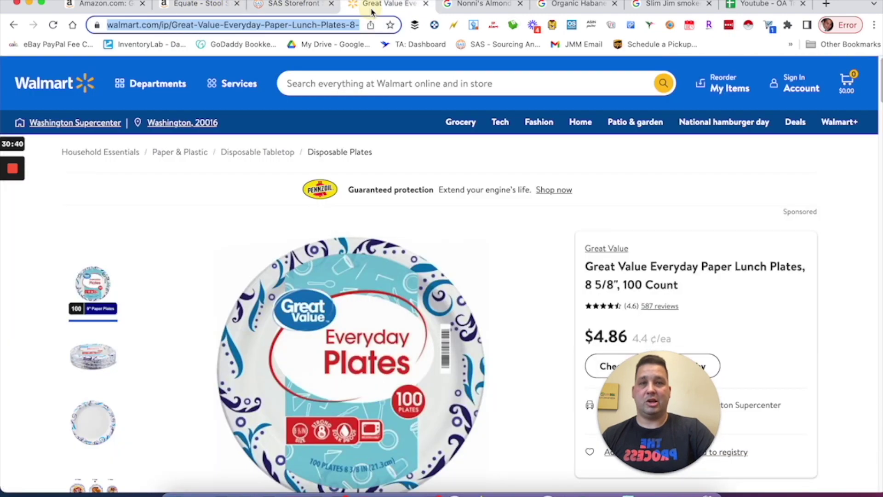
pyautogui.click(206, 6)
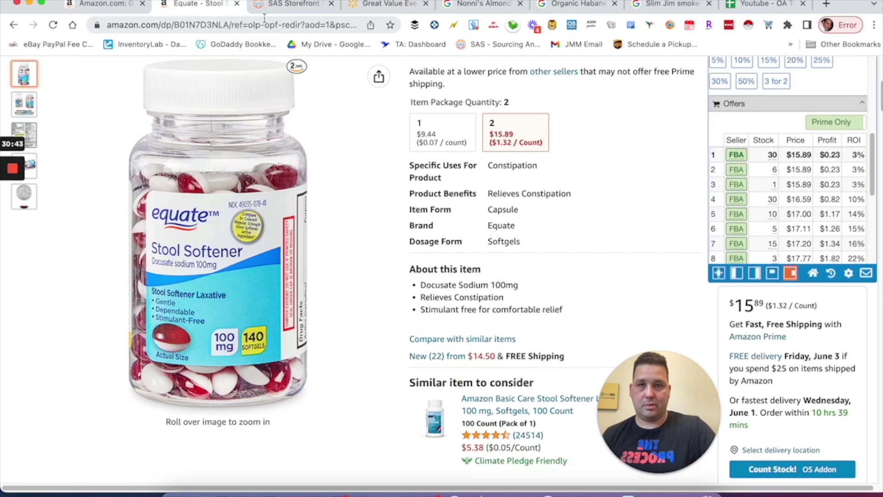
pyautogui.click(268, 10)
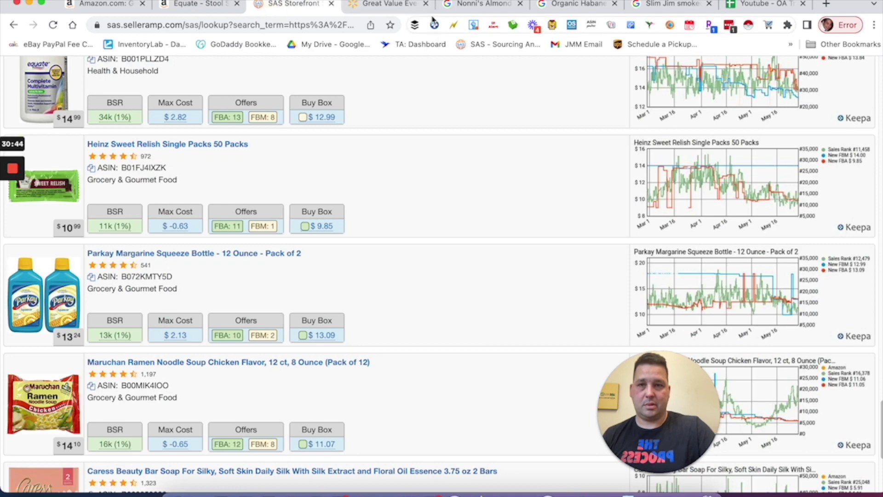
pyautogui.scroll(4, 396, 214)
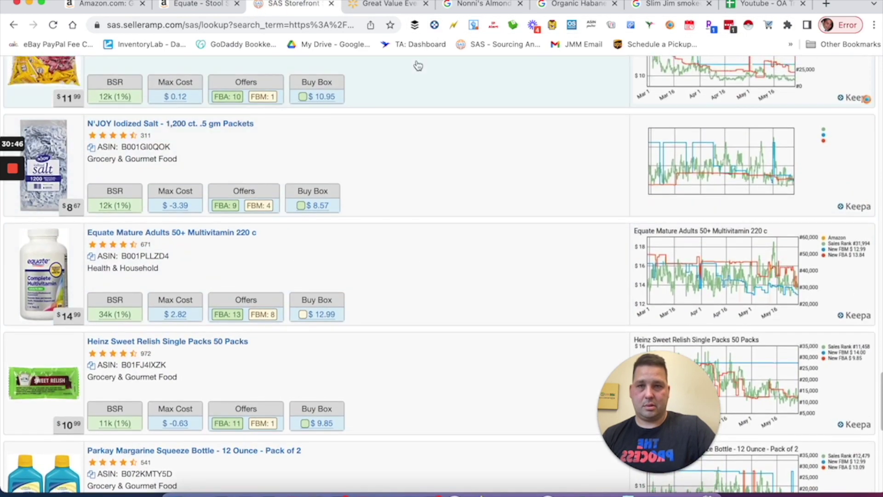
# Run a SAS Smart Search on Walmart's Great Value Everyday Paper Lunch Plates page to look up matching Amazon products
pyautogui.click(379, 5)
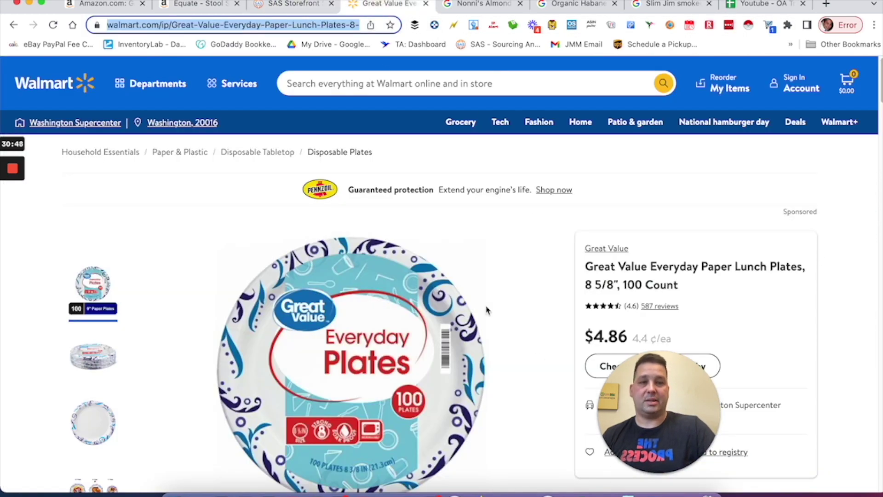
pyautogui.scroll(-6, 535, 353)
pyautogui.scroll(6, 536, 227)
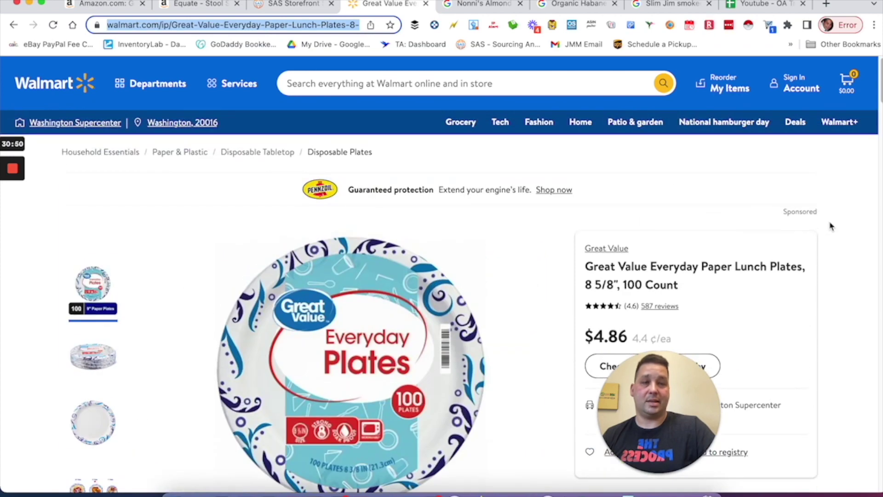
pyautogui.rightClick(831, 226)
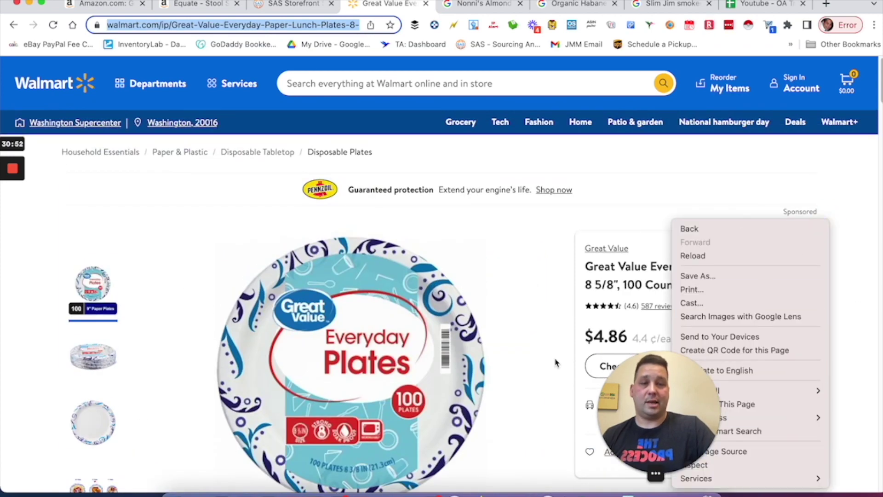
pyautogui.click(811, 322)
pyautogui.rightClick(840, 319)
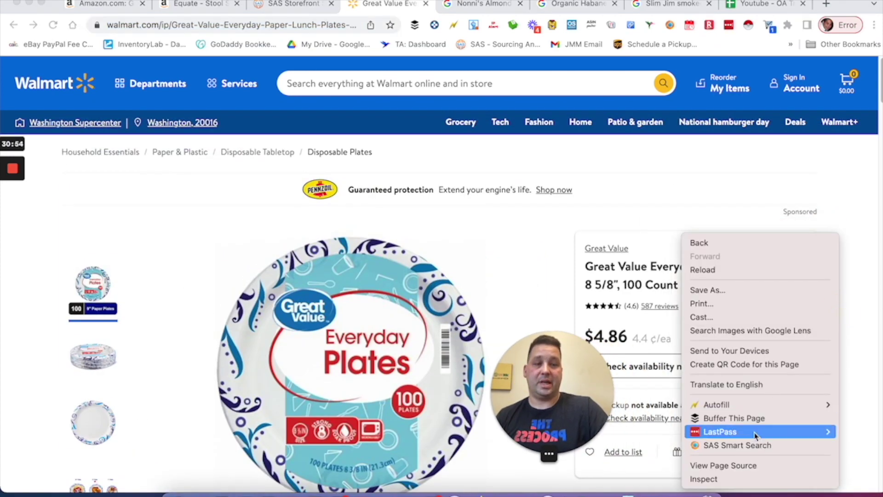
pyautogui.click(754, 446)
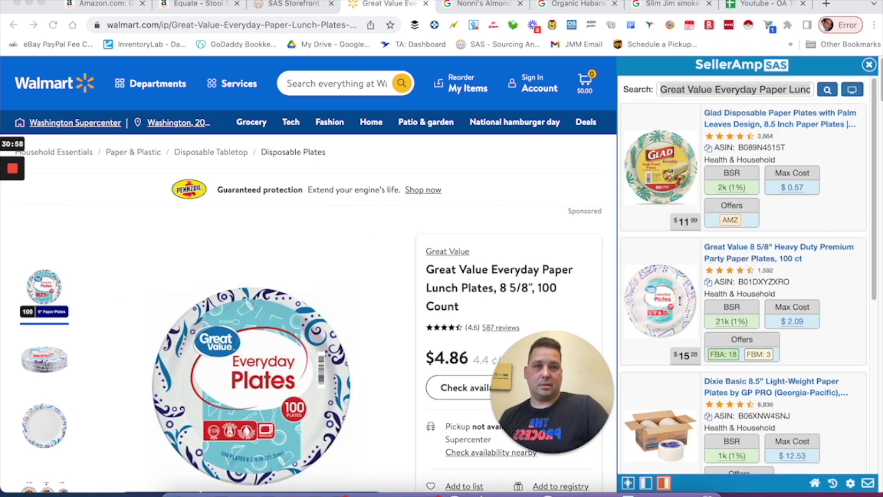
# Choose the Great Value 8 5/8" Heavy Duty Premium Party Paper Plates, 100 ct match and open its Amazon listing
pyautogui.scroll(-1, 798, 227)
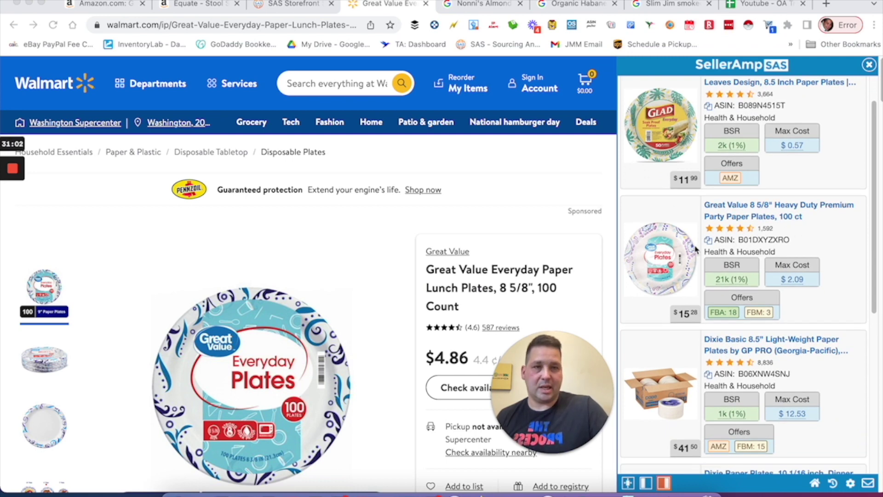
pyautogui.click(818, 233)
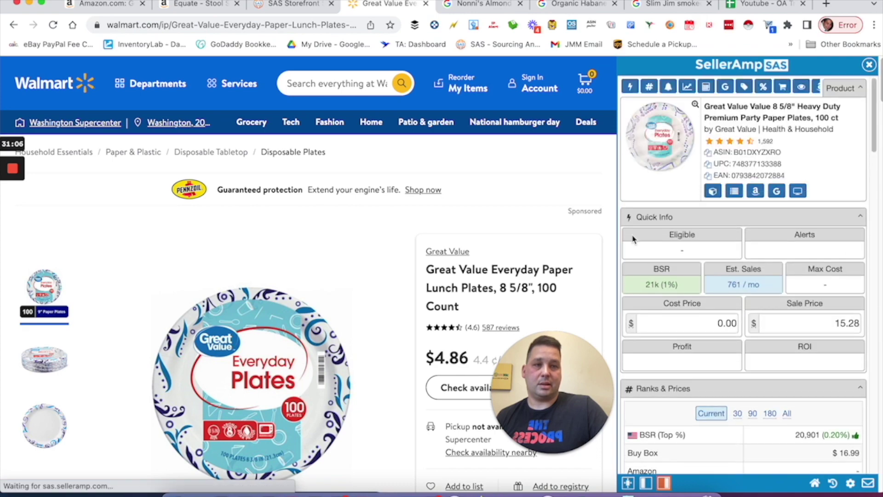
pyautogui.click(755, 195)
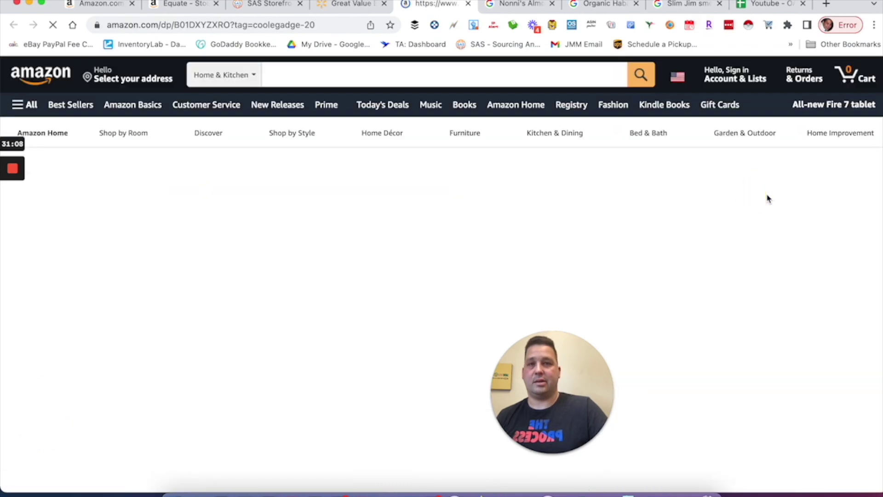
# Examine the 100 ct plates' Keepa price history and variations alongside the listing's title and product image
pyautogui.scroll(-1, 553, 262)
pyautogui.scroll(-7, 553, 262)
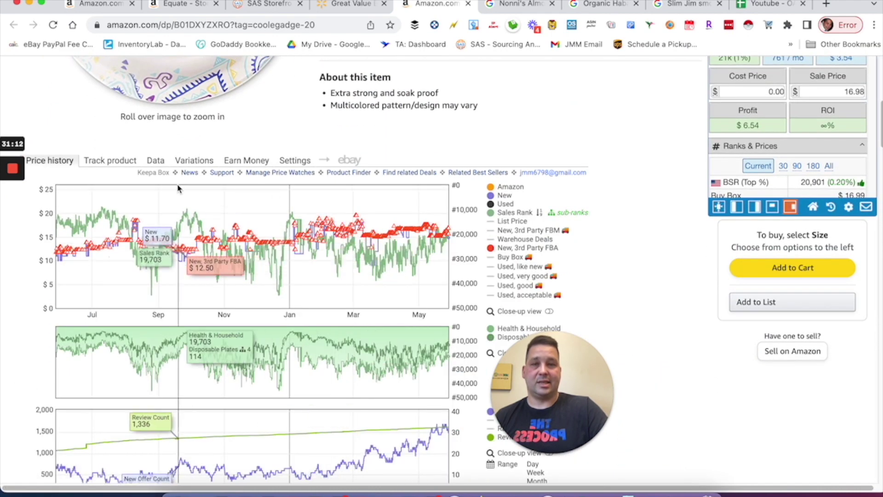
pyautogui.click(194, 160)
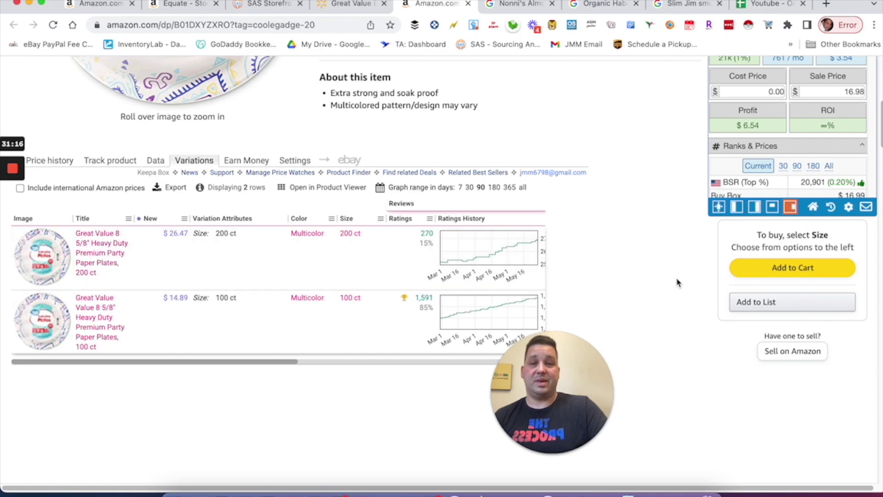
pyautogui.scroll(10, 424, 183)
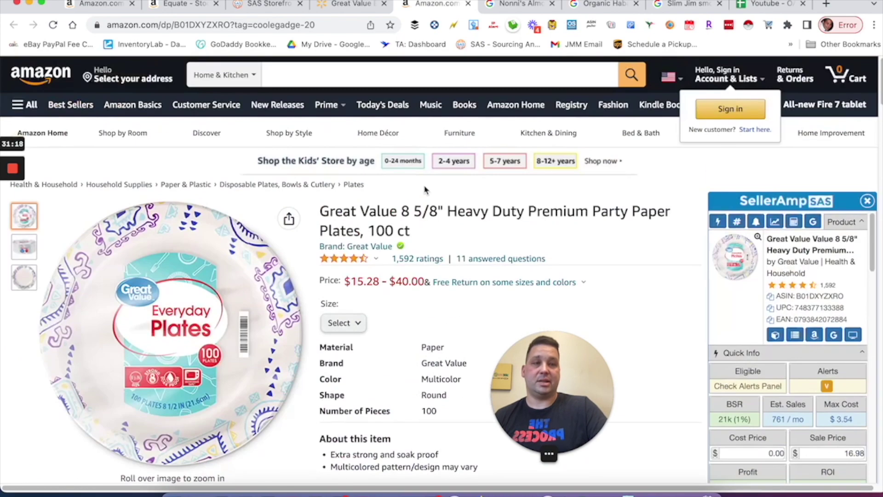
pyautogui.scroll(-3, 397, 211)
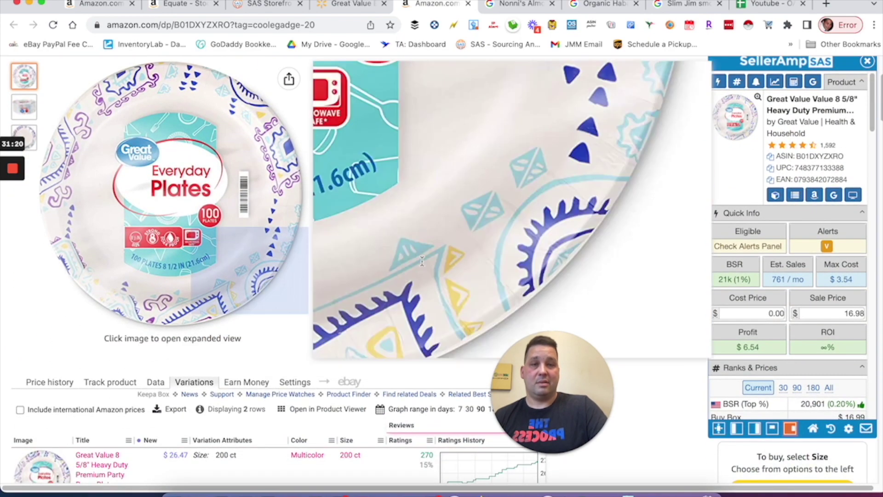
pyautogui.scroll(3, 562, 270)
pyautogui.scroll(-12, 404, 276)
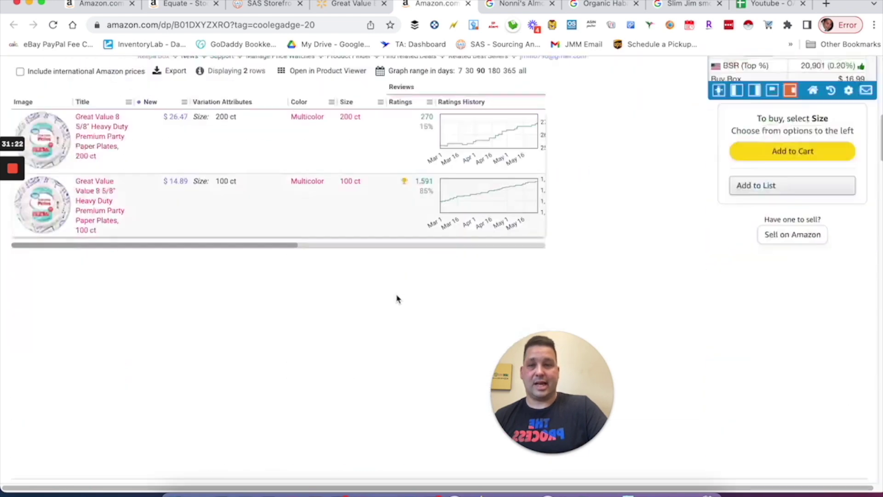
pyautogui.scroll(2, 182, 173)
# Open the 200 ct variation's Amazon listing, dismiss its seller offers and display its Keepa variations
pyautogui.click(104, 134)
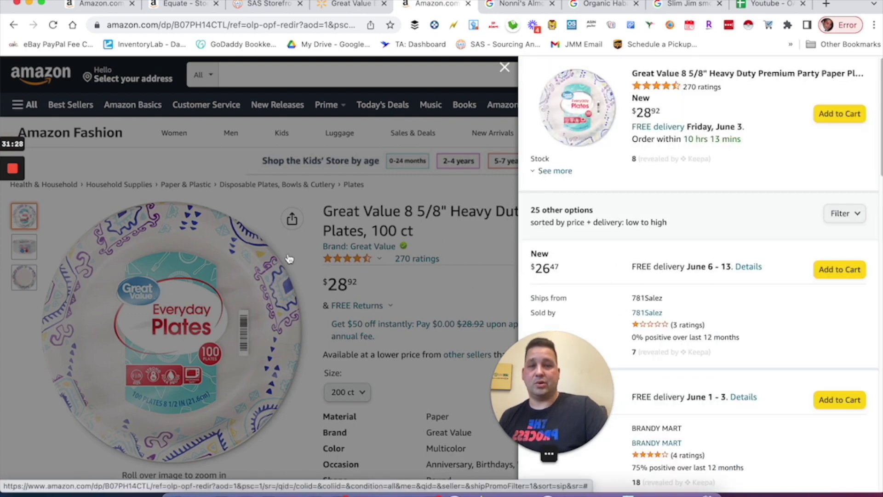
pyautogui.click(504, 69)
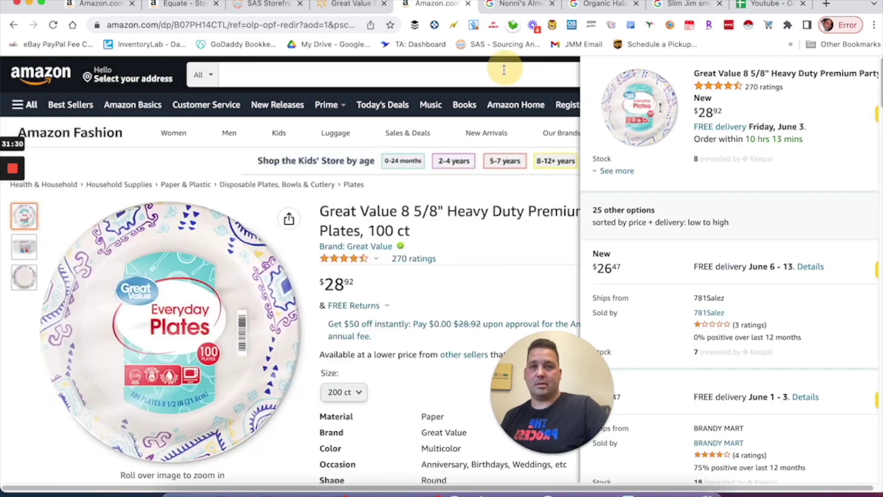
pyautogui.scroll(-10, 171, 230)
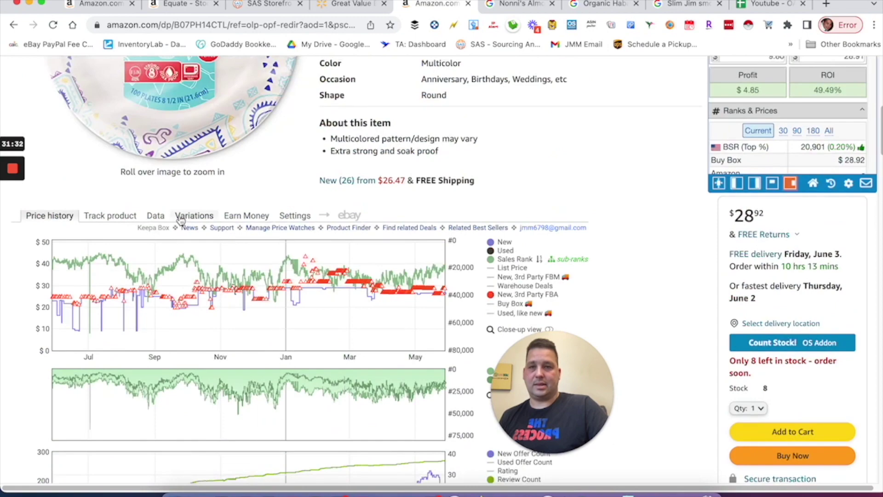
pyautogui.click(180, 218)
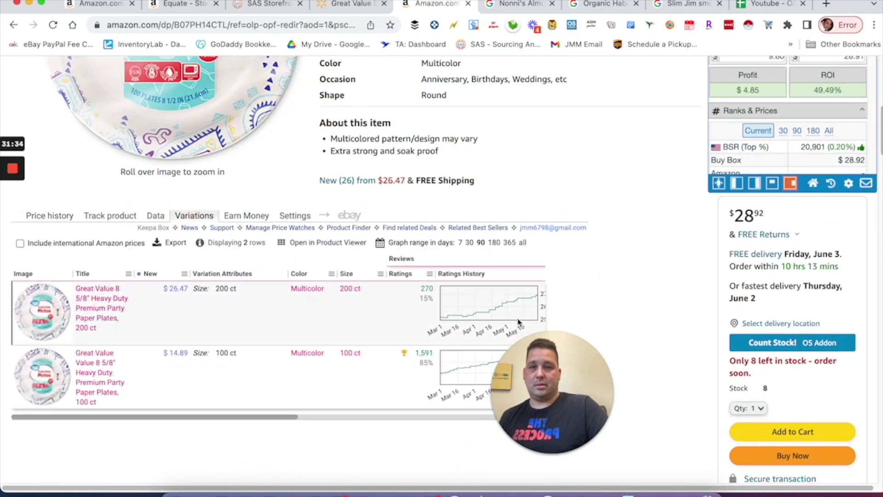
# Review the 200 ct plates' SellerAmp cost, profit and ROI, saved notes, FBA offers and lookup history
pyautogui.scroll(4, 620, 196)
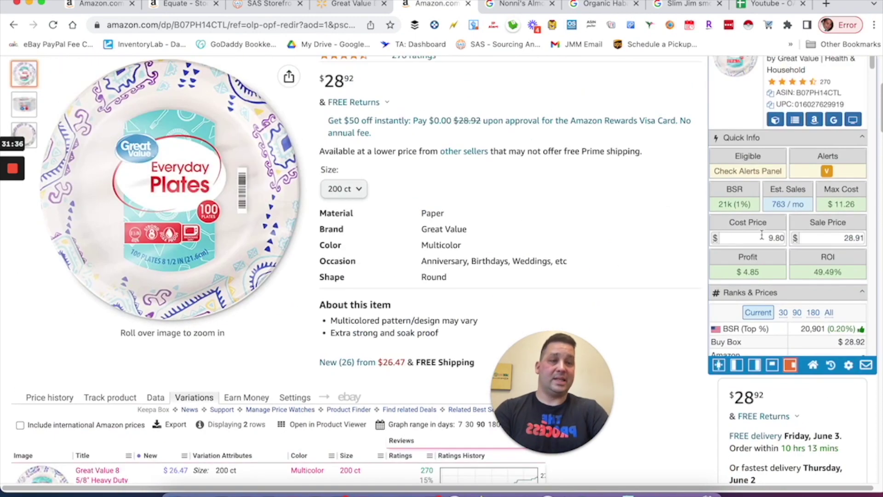
pyautogui.scroll(1, 801, 252)
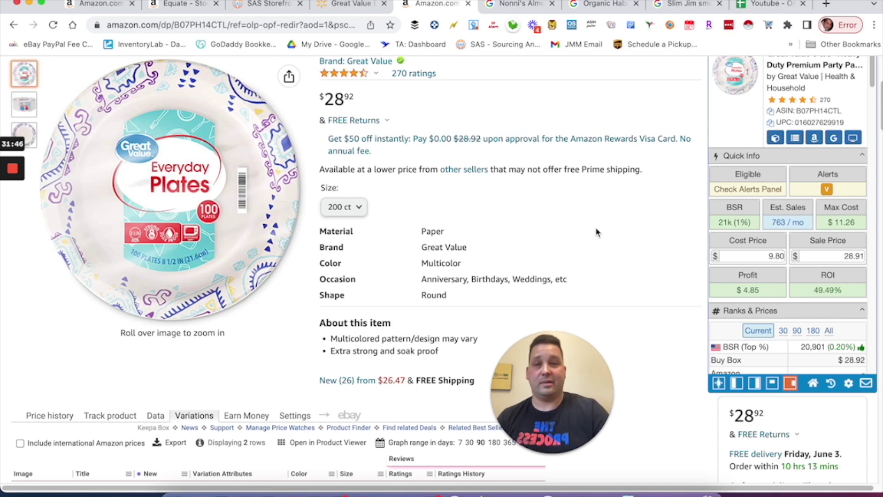
pyautogui.scroll(-4, 779, 205)
pyautogui.scroll(-15, 780, 205)
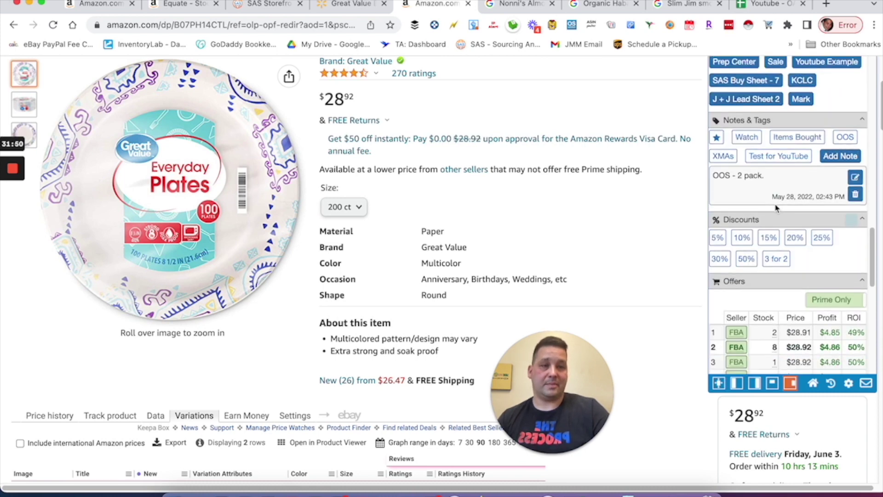
pyautogui.scroll(-6, 776, 208)
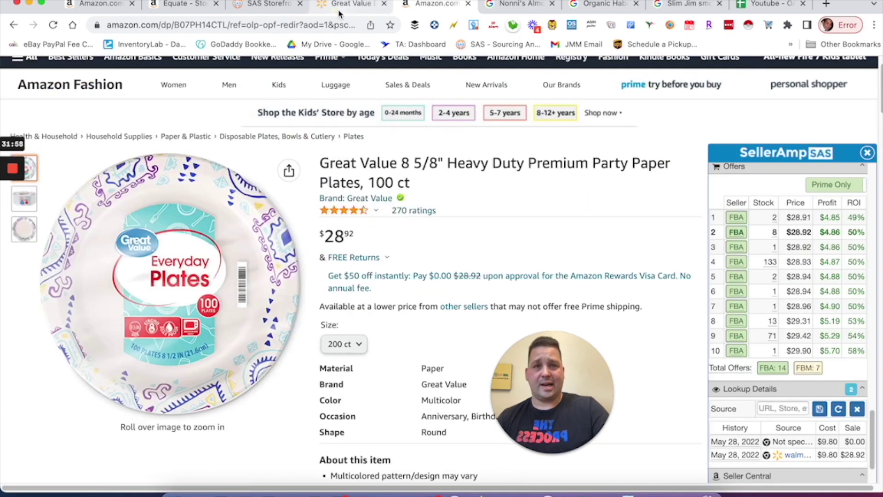
# Return to the SellerAmp storefront results, load more products and review their sales rank, maximum cost, offers and Keepa charts
pyautogui.click(345, 5)
pyautogui.click(261, 5)
pyautogui.scroll(-7, 316, 277)
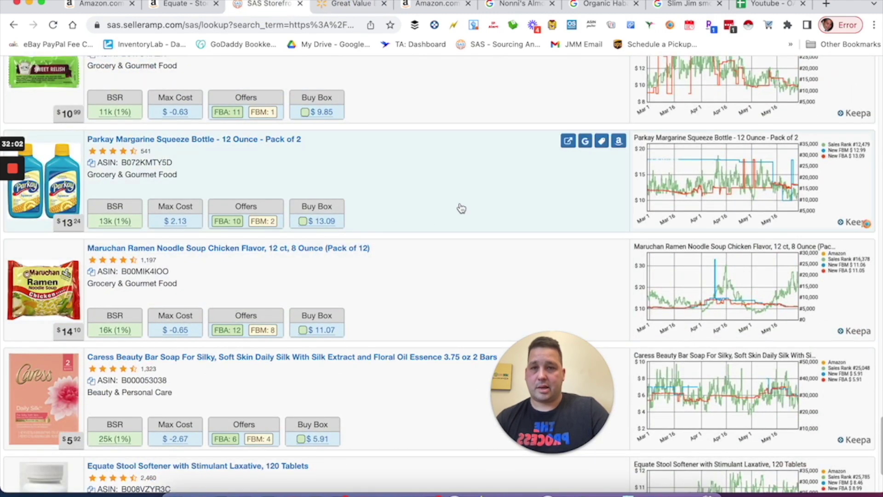
pyautogui.scroll(-2, 370, 212)
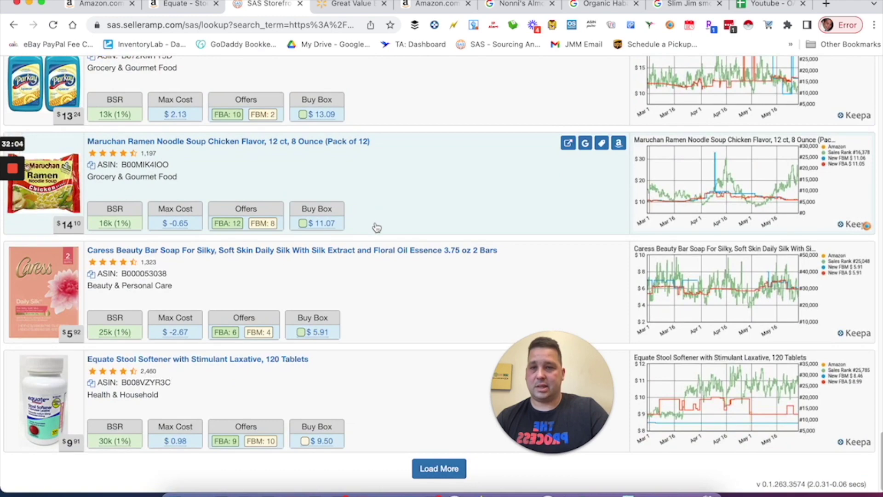
pyautogui.click(450, 468)
pyautogui.scroll(-7, 408, 286)
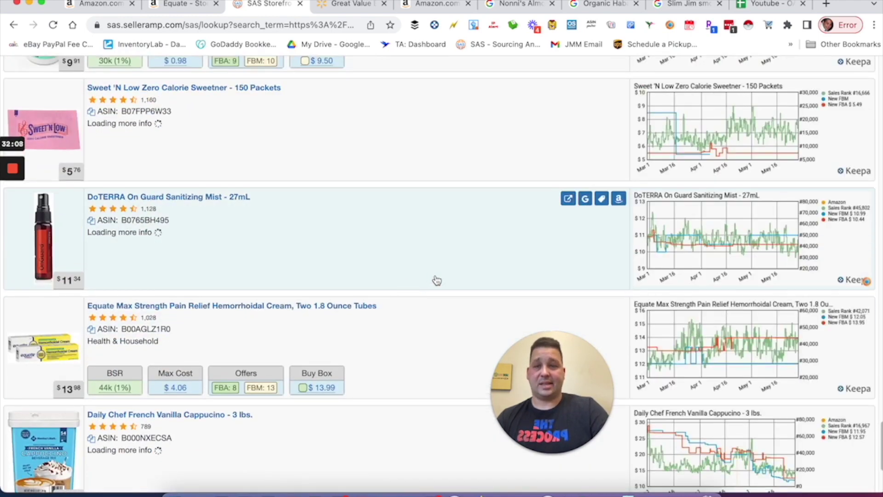
pyautogui.scroll(-3, 432, 278)
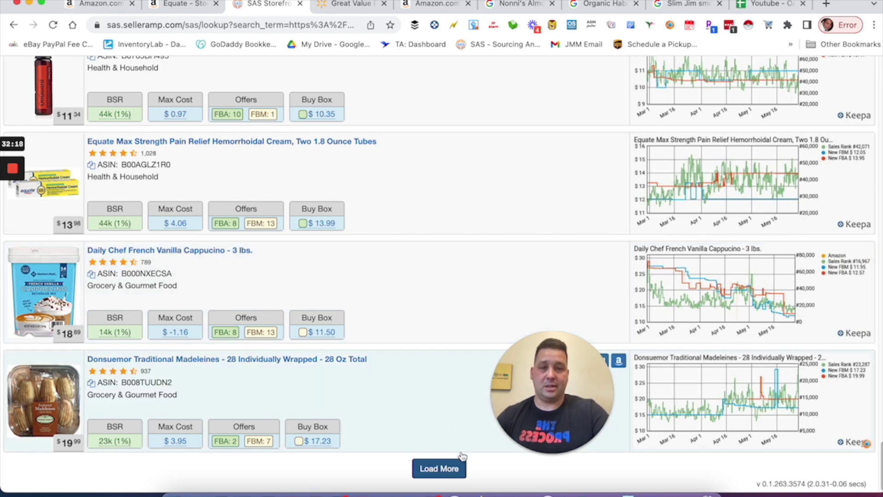
# Load two more batches of storefront results and review sales rank, maximum cost and offers from Domino Sugar Packets to Equate Dye Free Allergy Relief
pyautogui.click(450, 469)
pyautogui.scroll(-5, 401, 235)
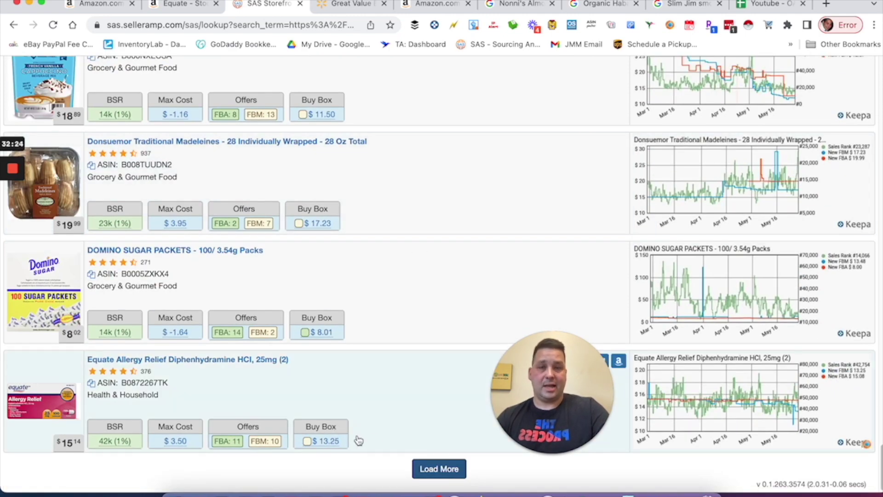
pyautogui.click(438, 468)
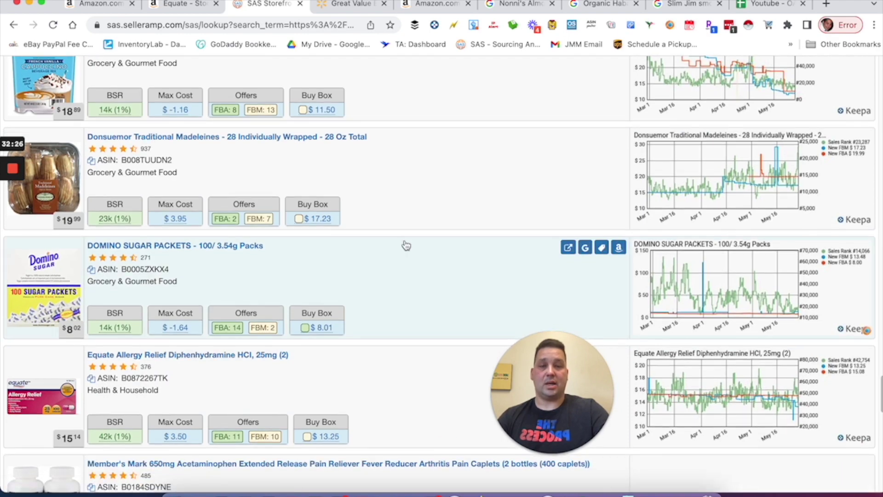
pyautogui.scroll(-5, 406, 246)
pyautogui.scroll(-4, 414, 266)
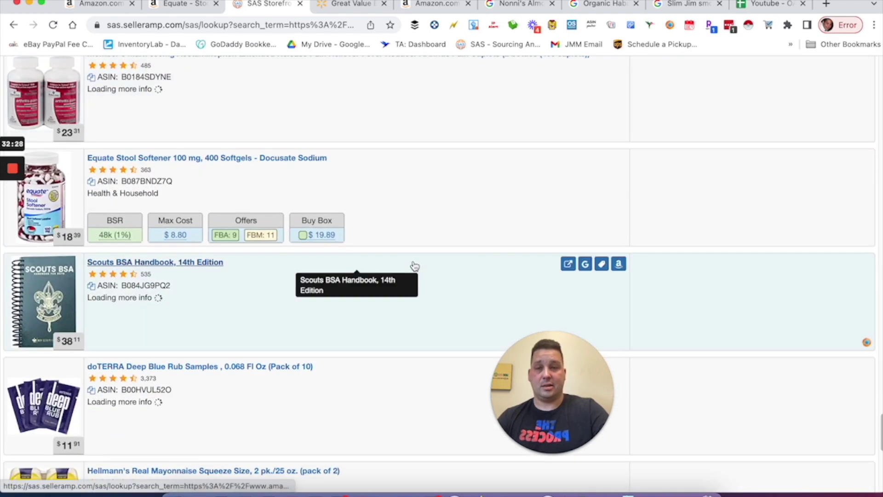
pyautogui.scroll(5, 414, 266)
pyautogui.scroll(-14, 414, 265)
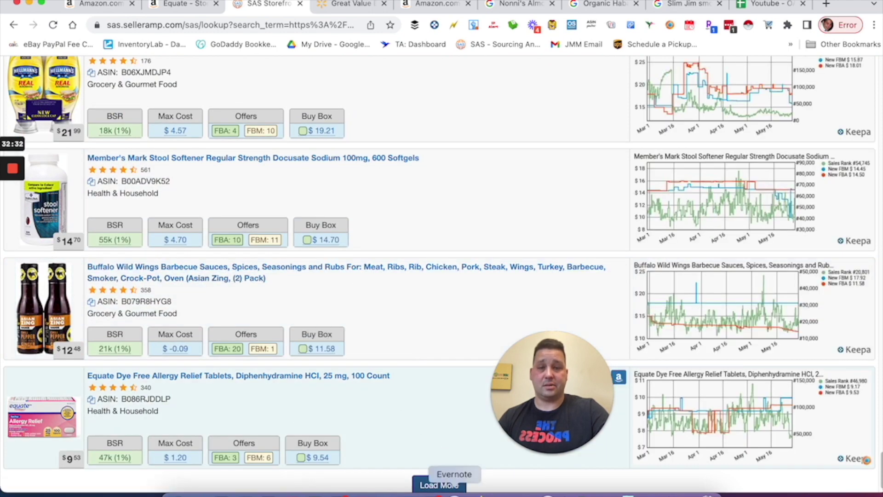
# Load further storefront results and examine the sales rank, maximum cost, offers and Keepa charts down to the Texas Pete seasoning
pyautogui.click(439, 485)
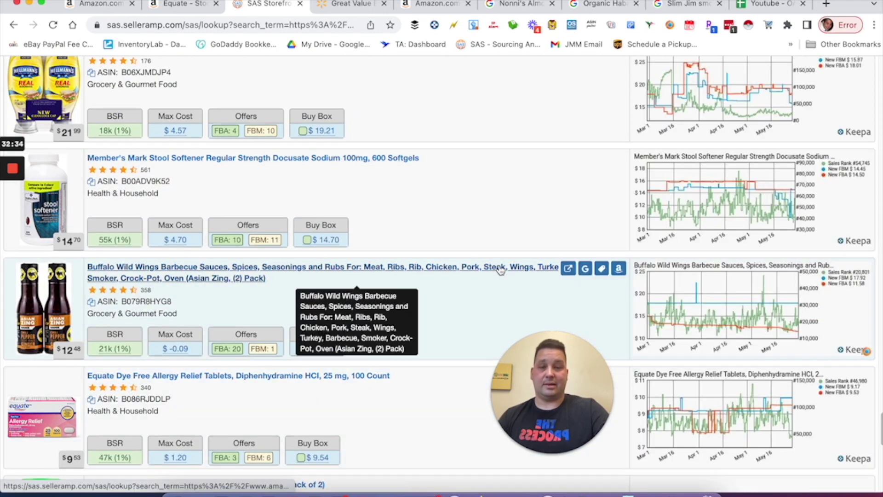
pyautogui.scroll(-3, 500, 270)
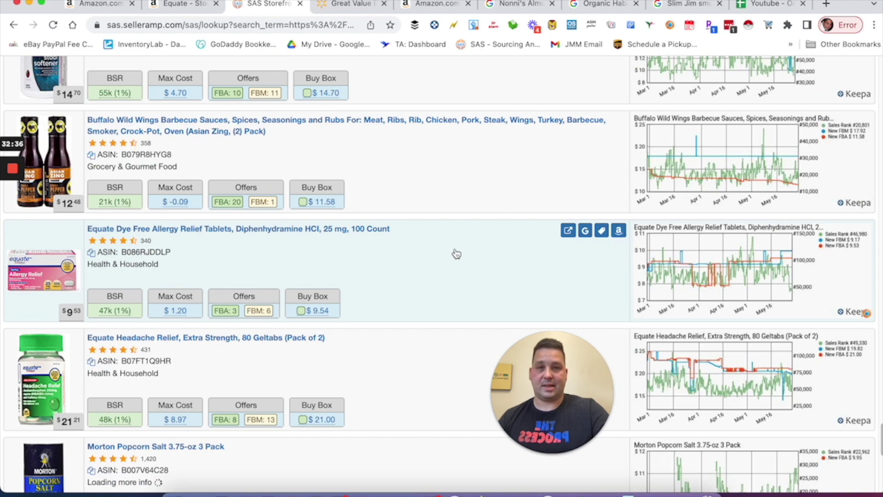
pyautogui.scroll(-8, 442, 253)
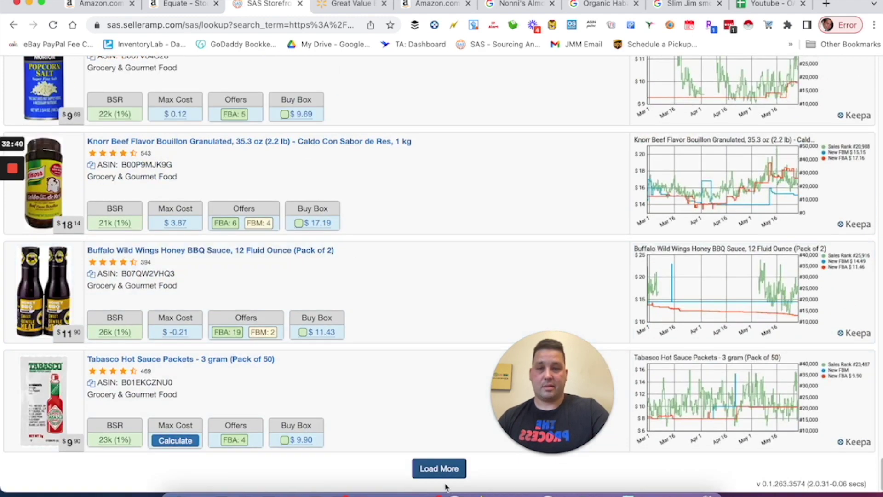
pyautogui.click(445, 474)
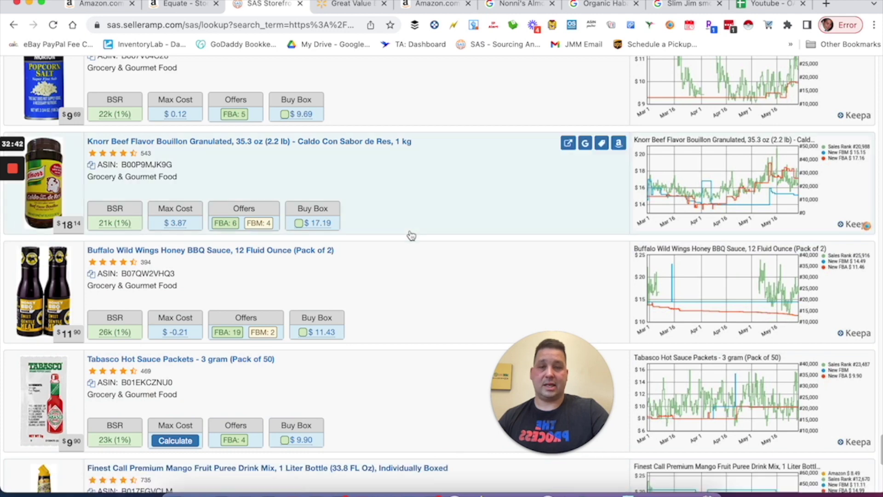
pyautogui.scroll(-7, 410, 276)
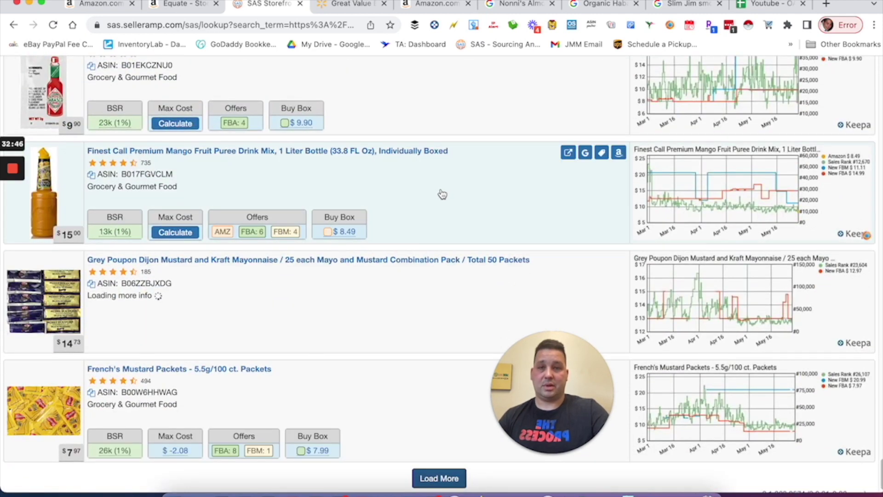
pyautogui.scroll(-1, 440, 192)
pyautogui.click(424, 475)
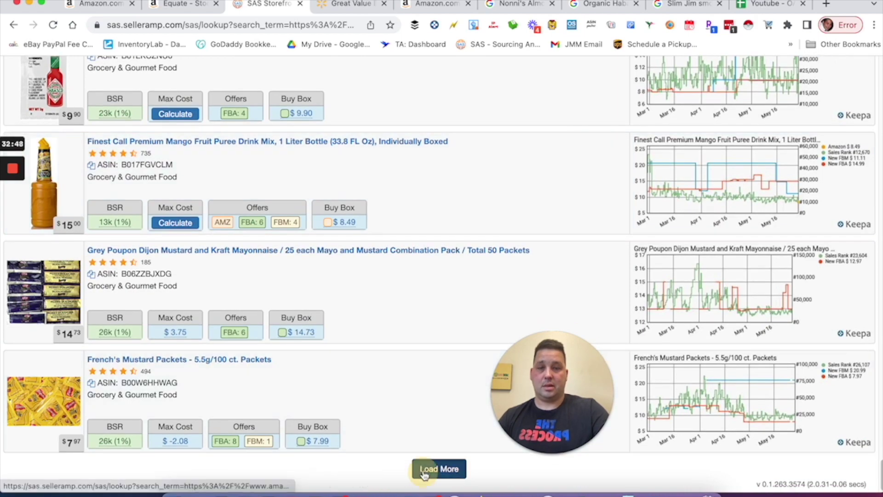
pyautogui.scroll(-6, 445, 394)
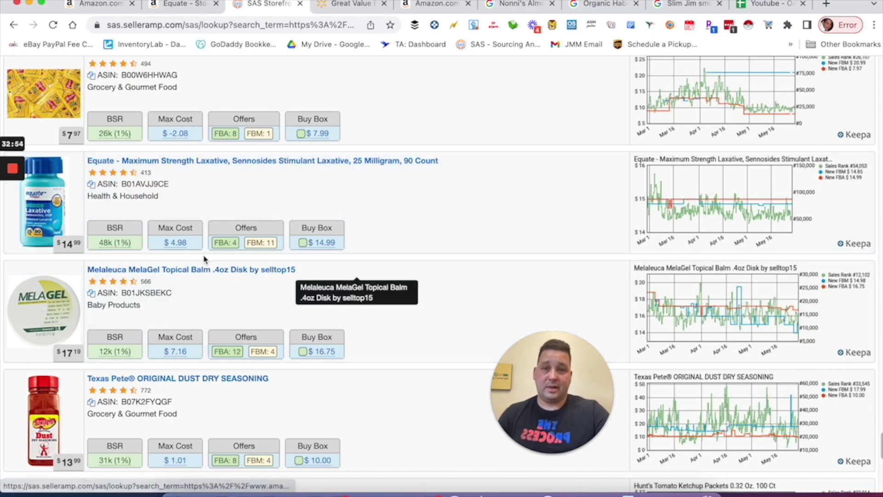
# Search Google for the Equate Maximum Strength Laxative from its SellerAmp details and open Walmart's 24 Count listing
pyautogui.click(556, 212)
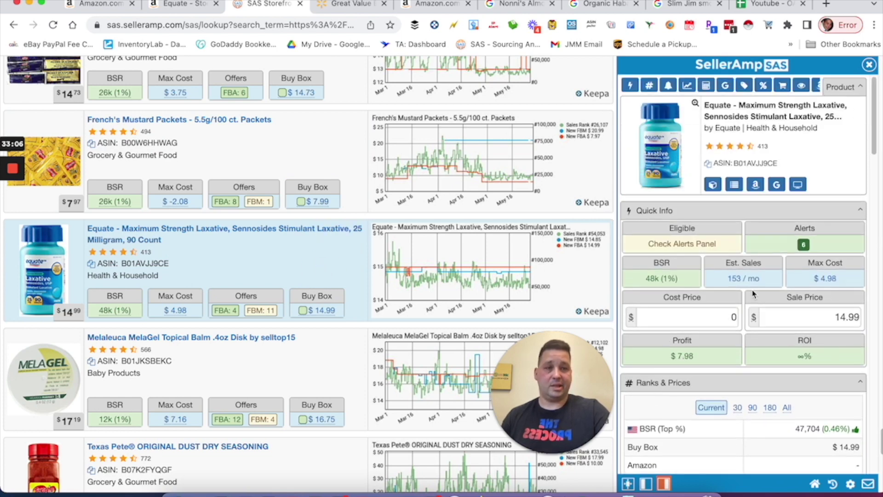
pyautogui.scroll(-2, 783, 317)
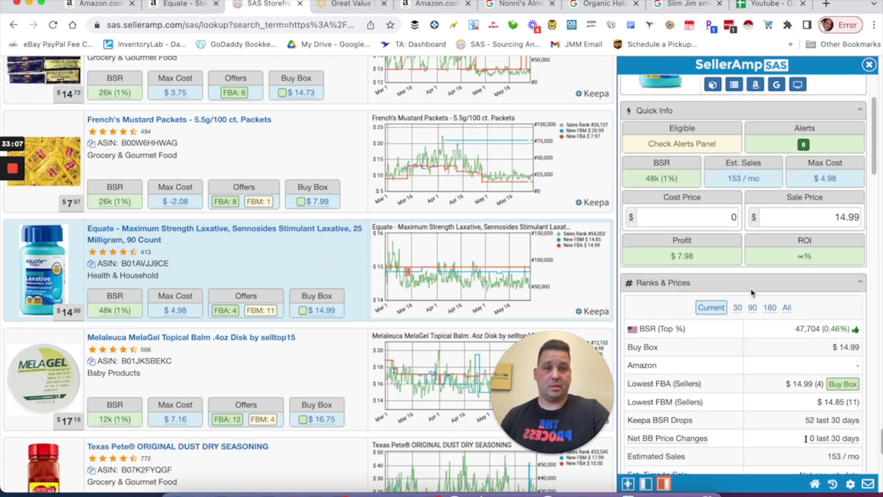
pyautogui.click(776, 85)
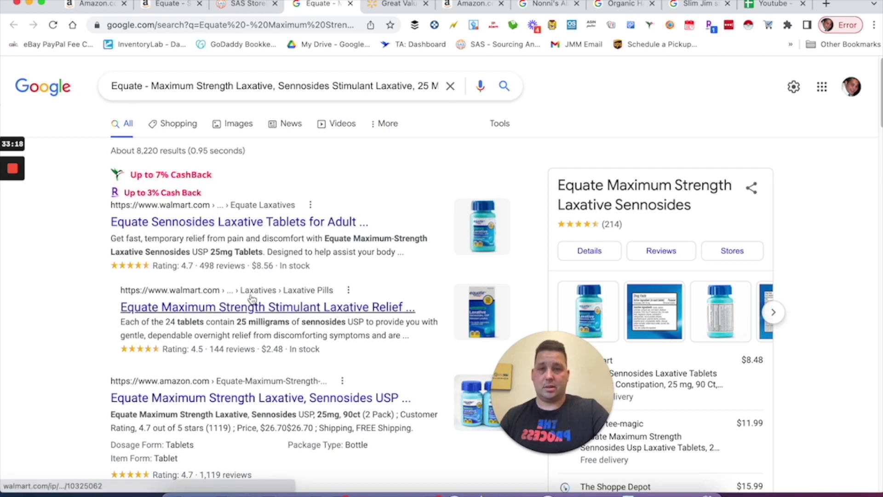
pyautogui.click(240, 10)
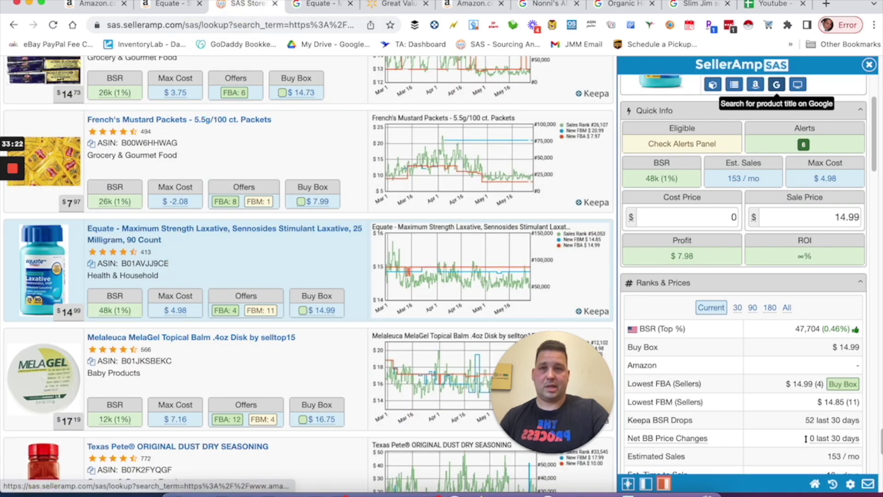
pyautogui.click(318, 5)
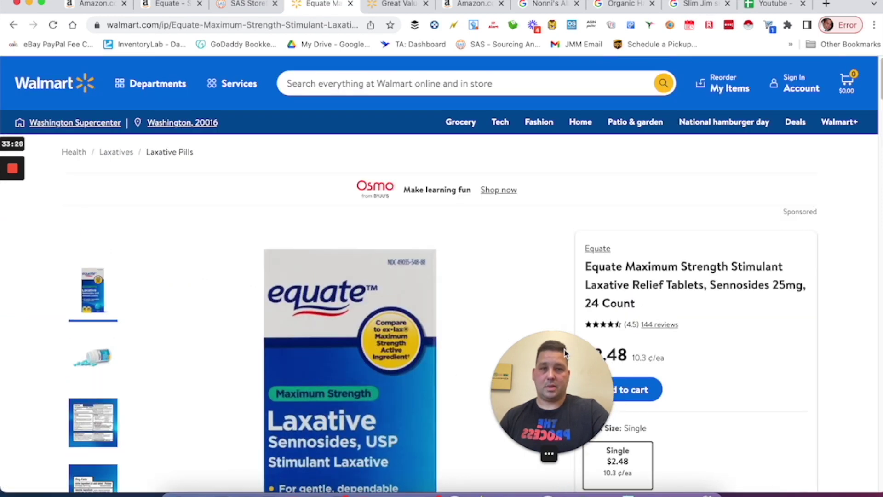
# Examine the Walmart 24 Count laxative listing's product image, price, pack size and shipping options
pyautogui.moveTo(548, 345); pyautogui.dragTo(81, 186)
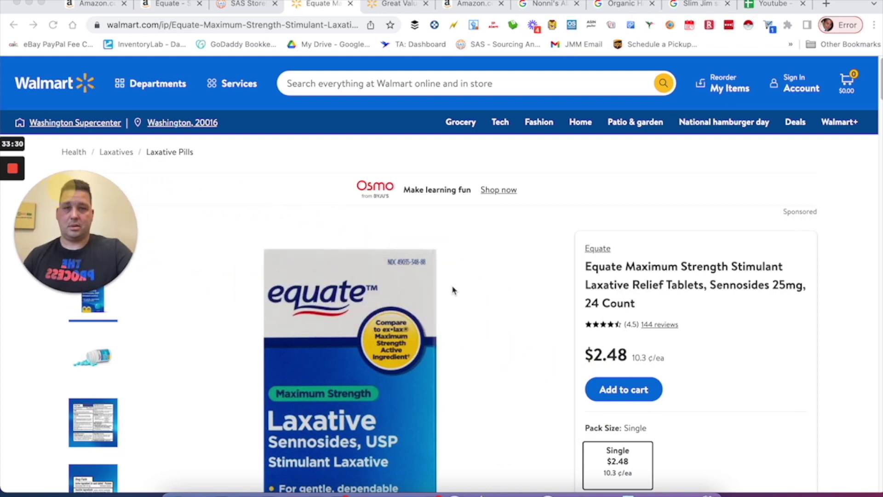
pyautogui.scroll(-2, 529, 291)
pyautogui.scroll(-2, 524, 293)
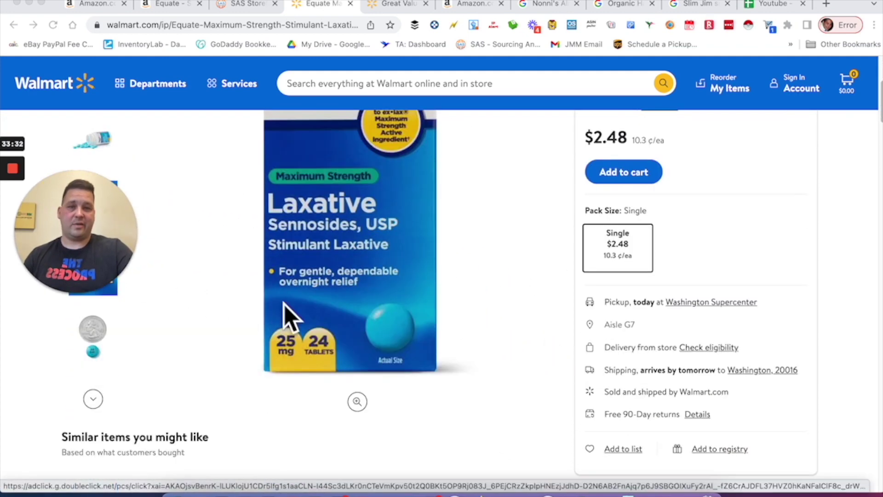
pyautogui.scroll(3, 499, 297)
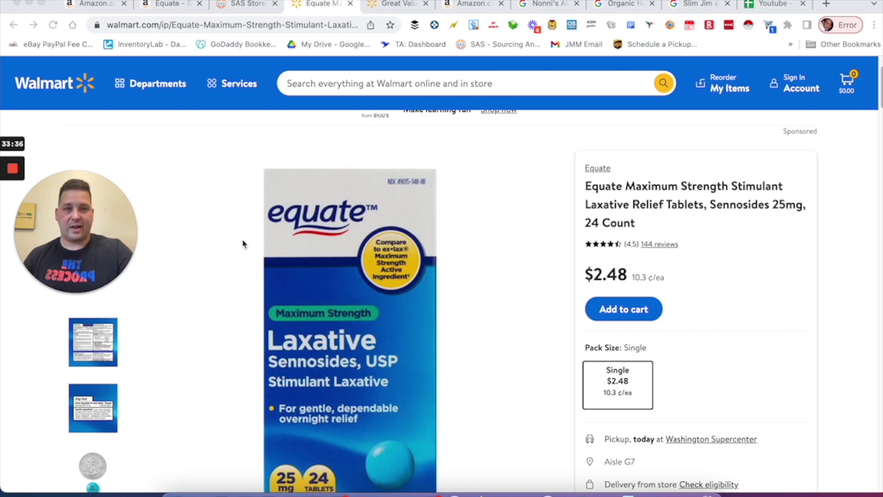
pyautogui.moveTo(124, 202); pyautogui.dragTo(257, 356)
pyautogui.scroll(-4, 355, 336)
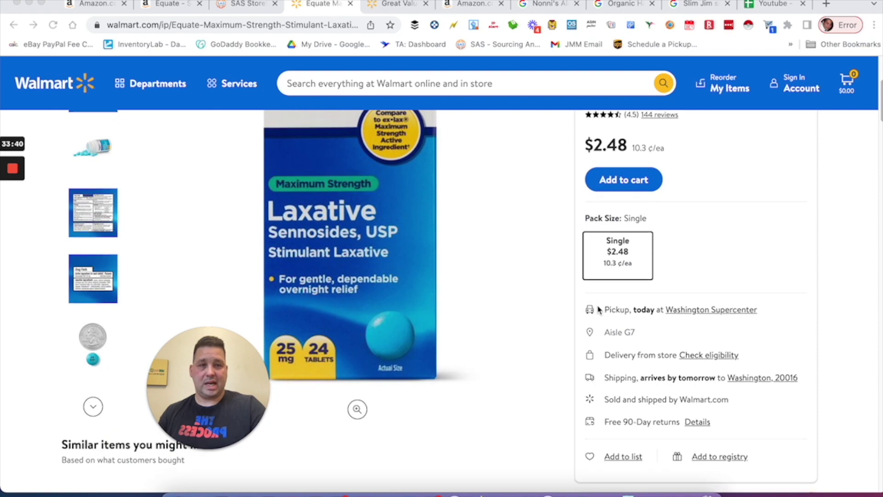
pyautogui.scroll(-3, 586, 308)
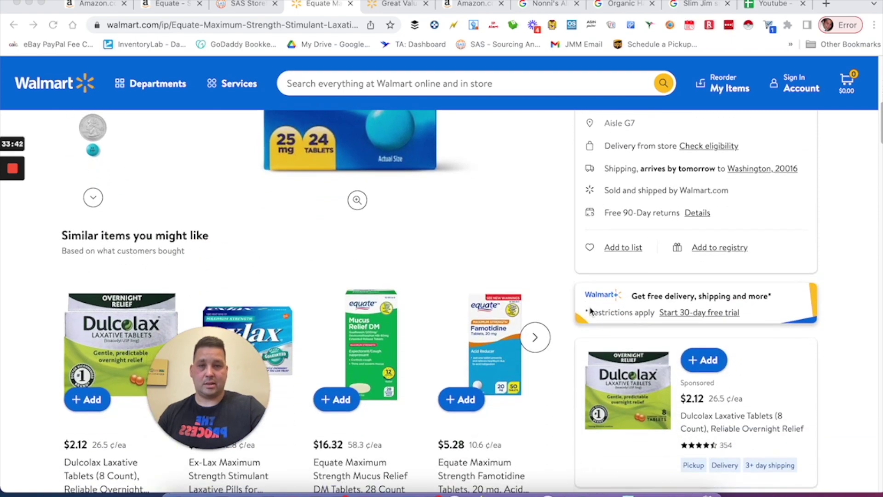
pyautogui.scroll(3, 600, 309)
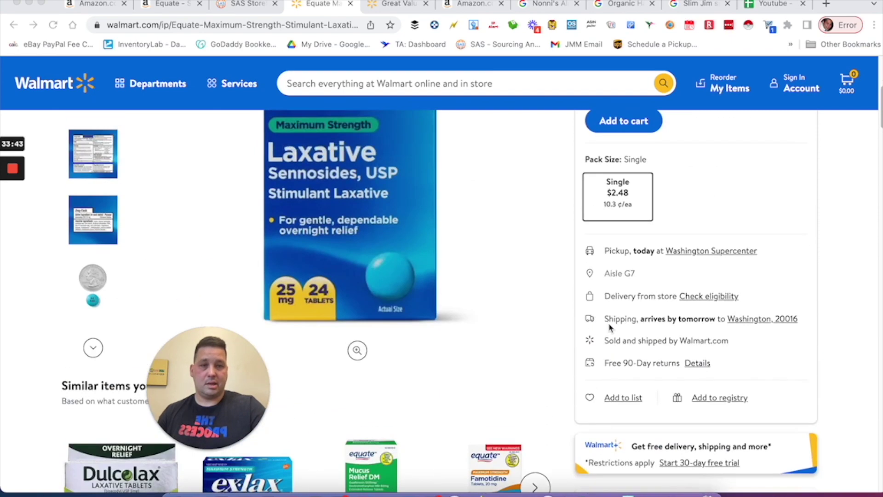
# Open the 90 Count laxative's Amazon listing from SellerAmp and compare its packaging with Walmart's 24 Count box
pyautogui.click(232, 11)
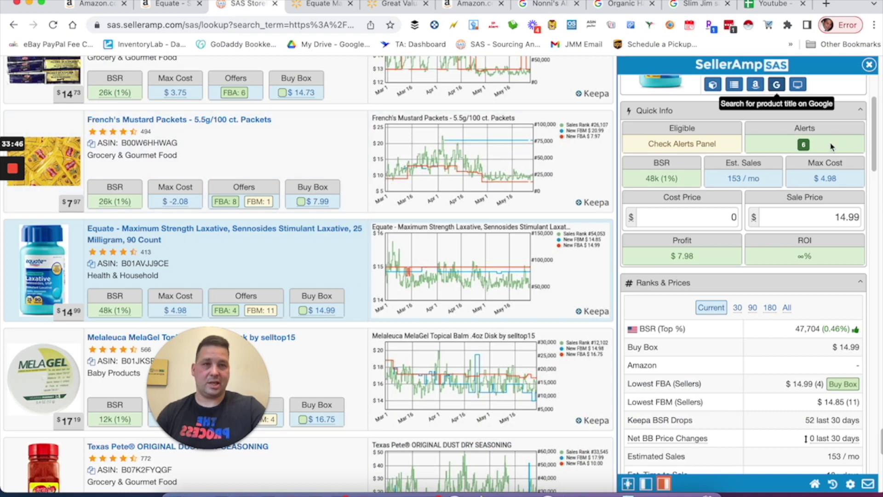
pyautogui.click(755, 85)
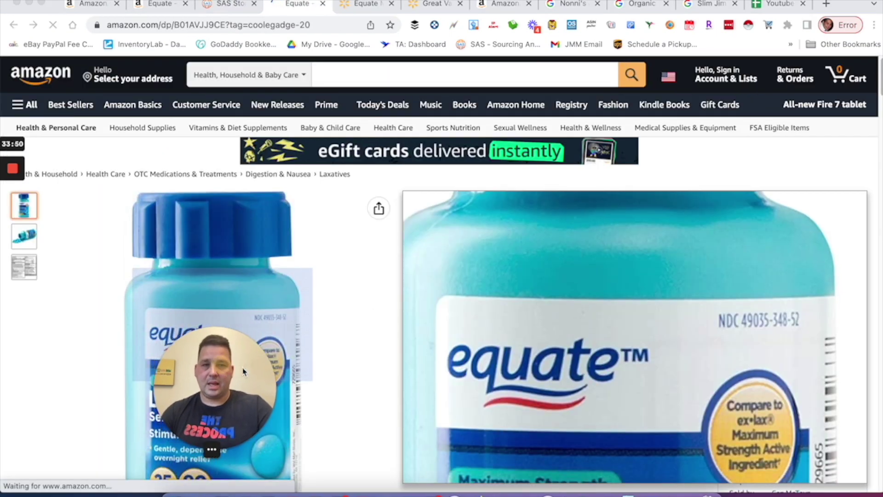
pyautogui.moveTo(213, 398); pyautogui.dragTo(85, 375)
pyautogui.scroll(-2, 393, 332)
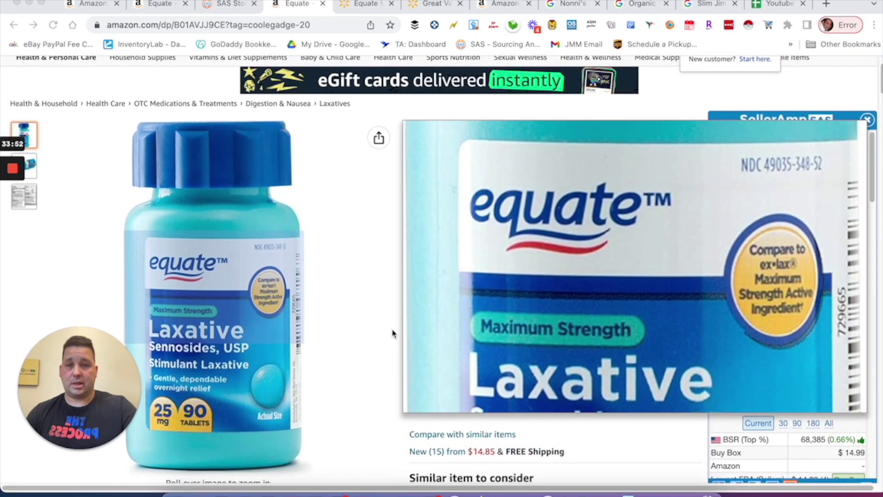
pyautogui.scroll(-2, 393, 332)
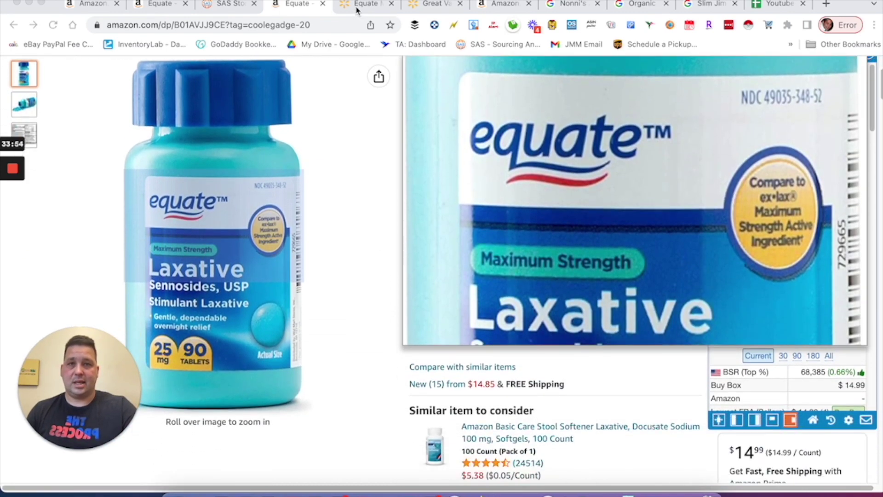
pyautogui.click(357, 9)
pyautogui.scroll(4, 260, 201)
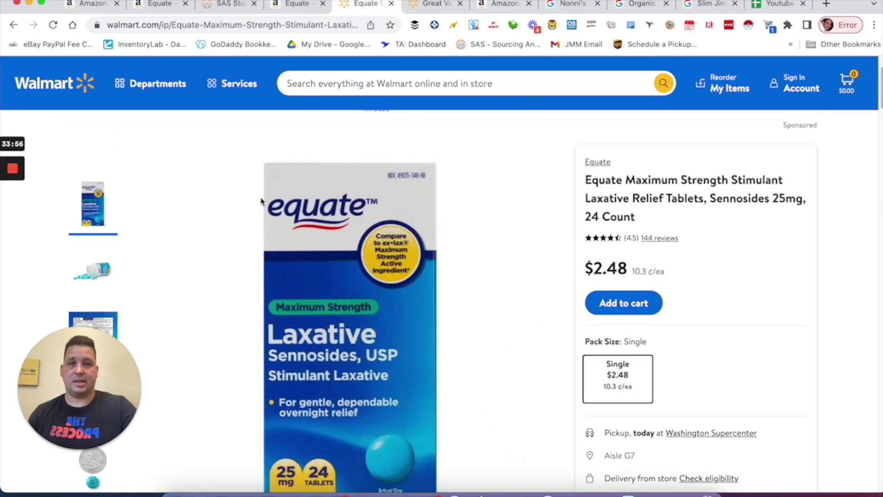
pyautogui.click(292, 4)
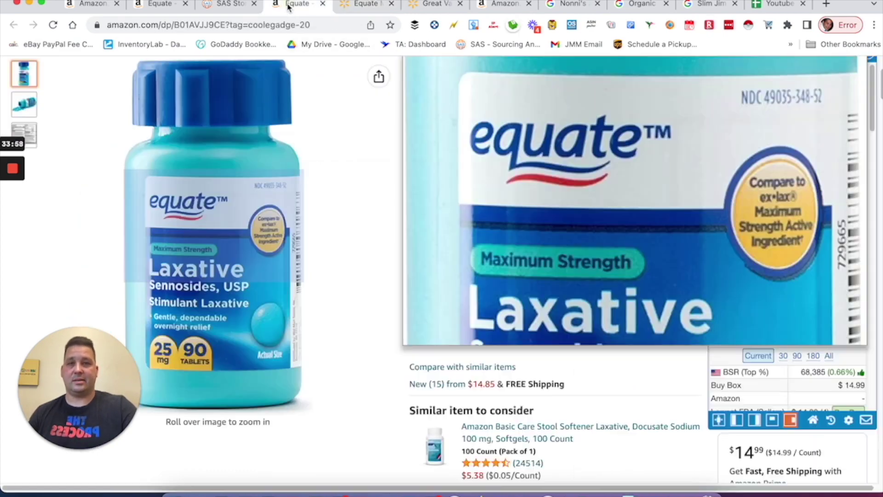
pyautogui.click(354, 9)
# Separate the Walmart laxative listing into its own window and arrange it beside a narrowed Amazon listing window
pyautogui.moveTo(355, 8); pyautogui.dragTo(515, 75)
pyautogui.click(322, 4)
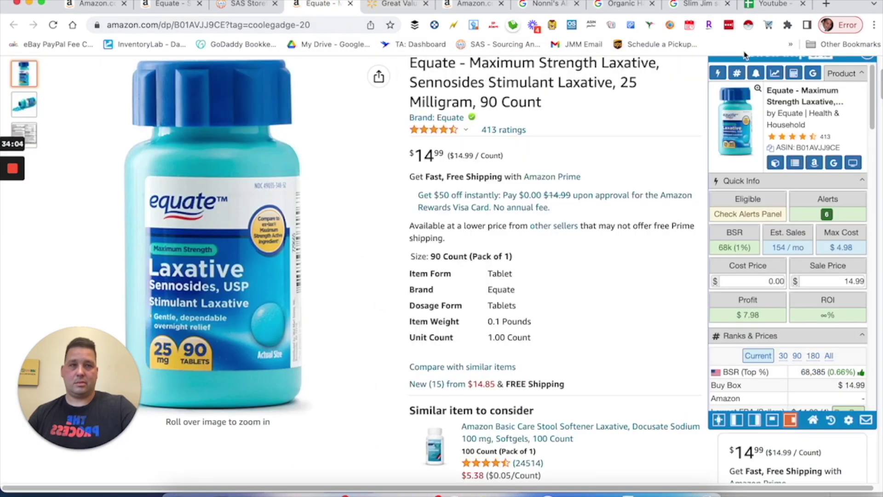
pyautogui.moveTo(852, 11); pyautogui.dragTo(613, 28)
pyautogui.click(621, 73)
pyautogui.moveTo(592, 82); pyautogui.dragTo(549, 11)
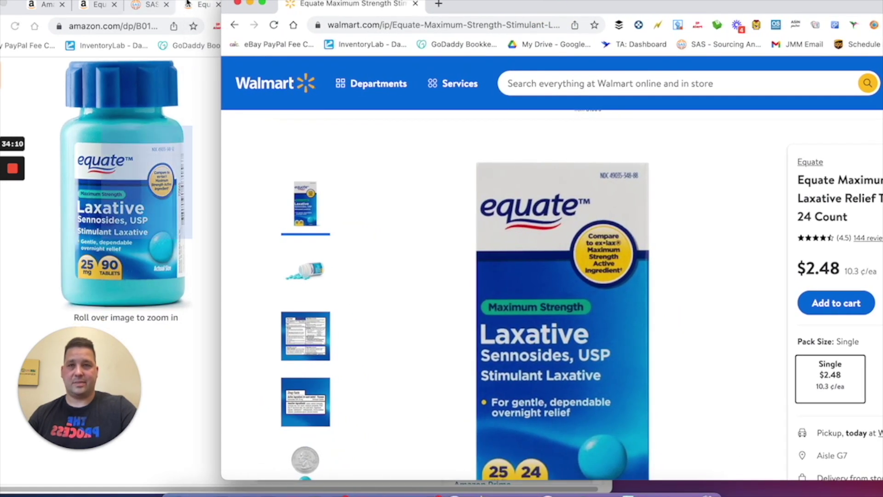
# Examine the Walmart laxative's bottle, label and box images against the Amazon product image
pyautogui.click(306, 269)
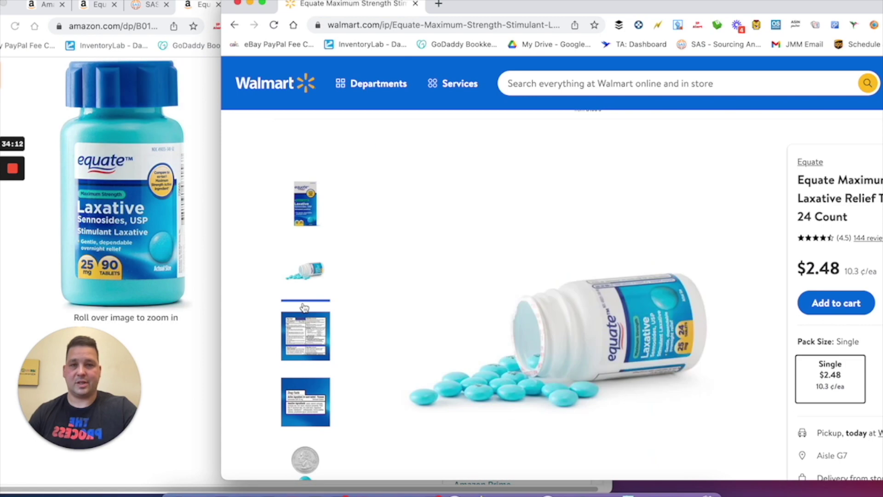
pyautogui.click(305, 401)
pyautogui.scroll(-3, 322, 322)
pyautogui.scroll(-1, 320, 296)
pyautogui.click(306, 292)
pyautogui.scroll(6, 313, 322)
pyautogui.click(322, 305)
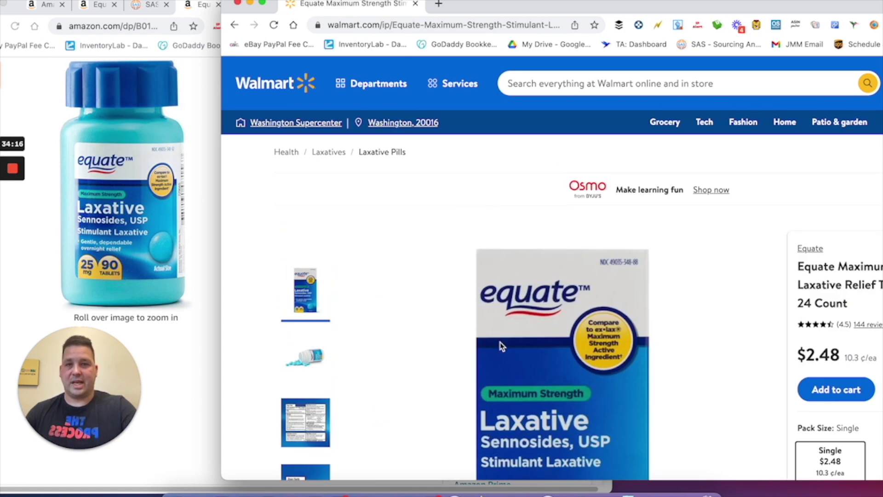
pyautogui.scroll(-5, 501, 346)
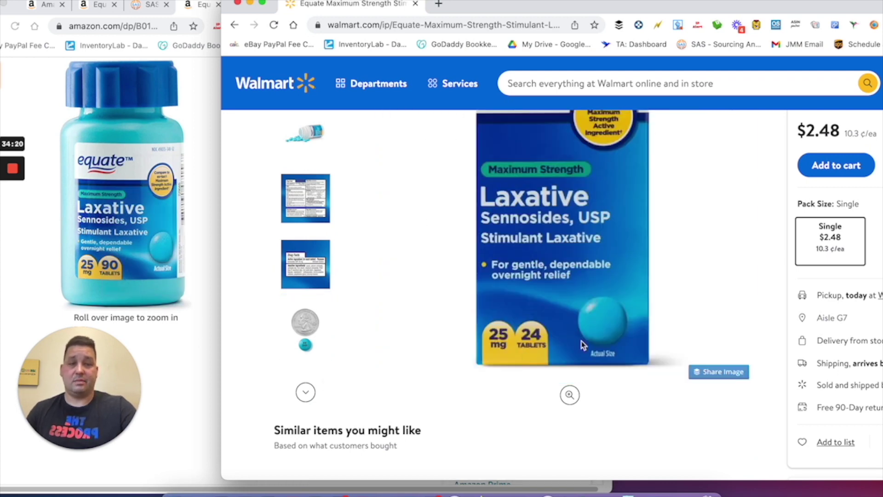
# Close the separate Walmart window, return to the SellerAmp storefront results and widen the browser window again
pyautogui.click(238, 3)
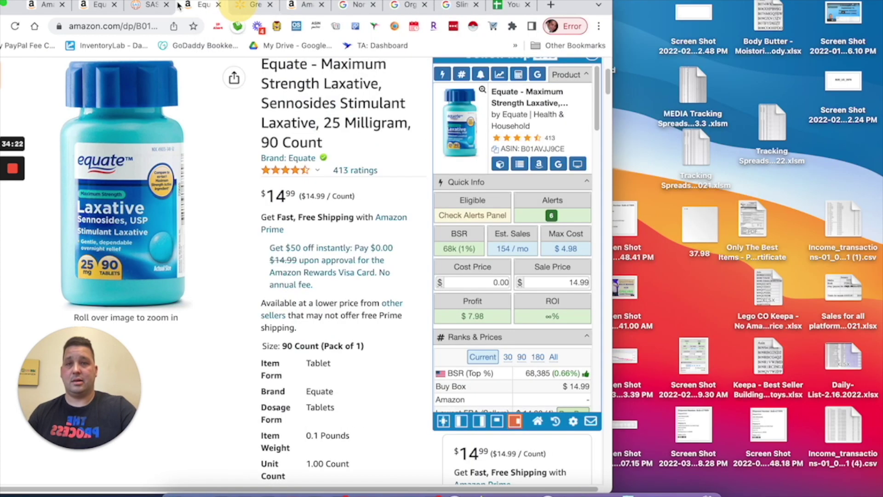
pyautogui.click(157, 7)
pyautogui.moveTo(614, 95); pyautogui.dragTo(843, 96)
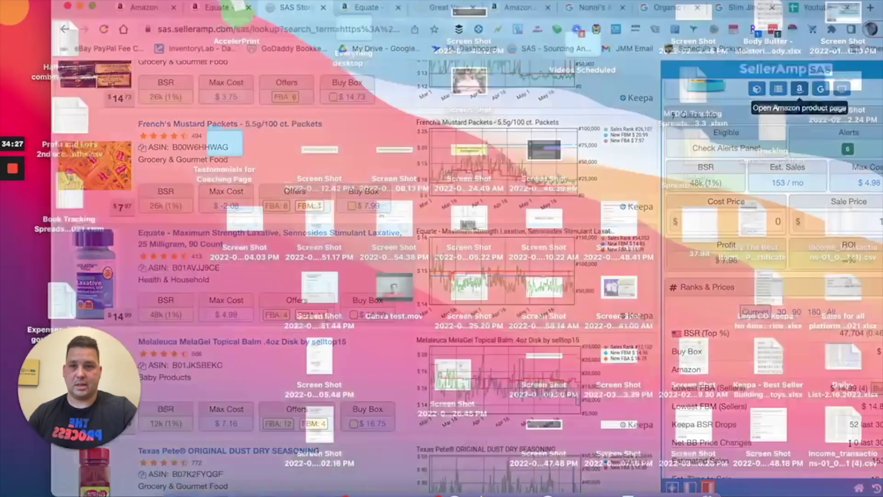
# Maximize the browser window, close the laxative's product details and look through the remaining items in the storefront results
pyautogui.doubleClick(809, 6)
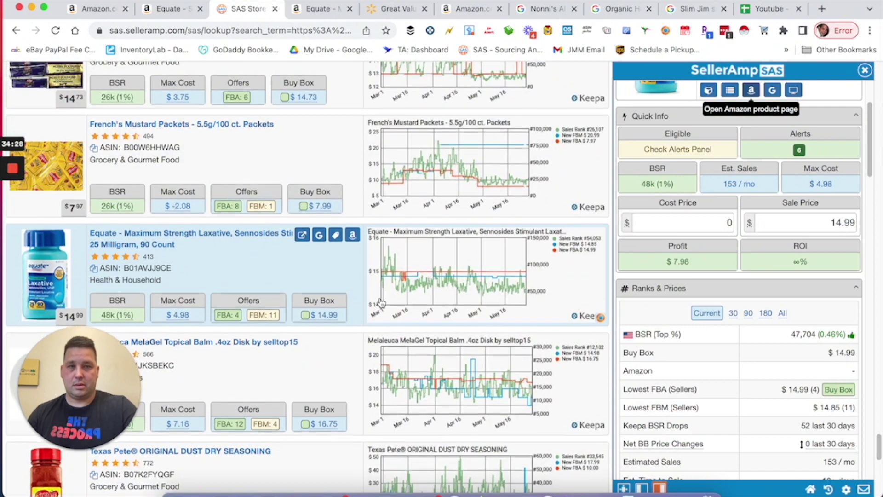
pyautogui.scroll(-4, 383, 303)
pyautogui.scroll(-3, 375, 313)
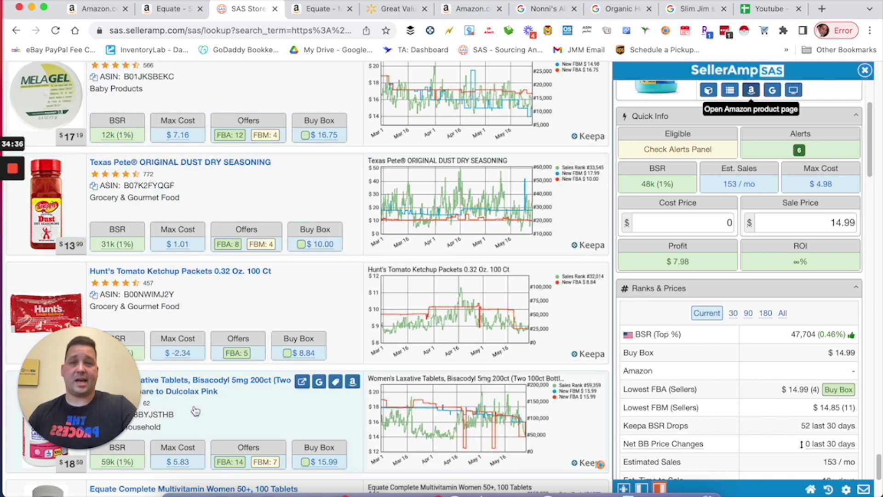
pyautogui.click(864, 71)
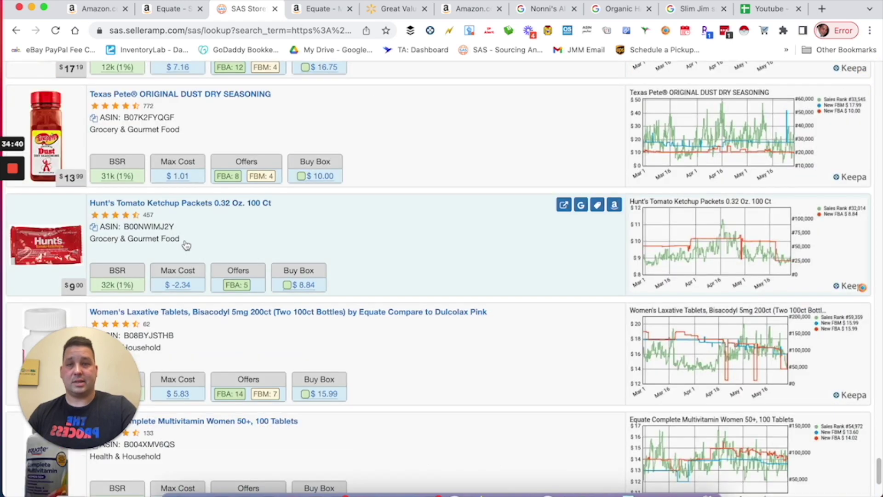
pyautogui.scroll(-3, 284, 280)
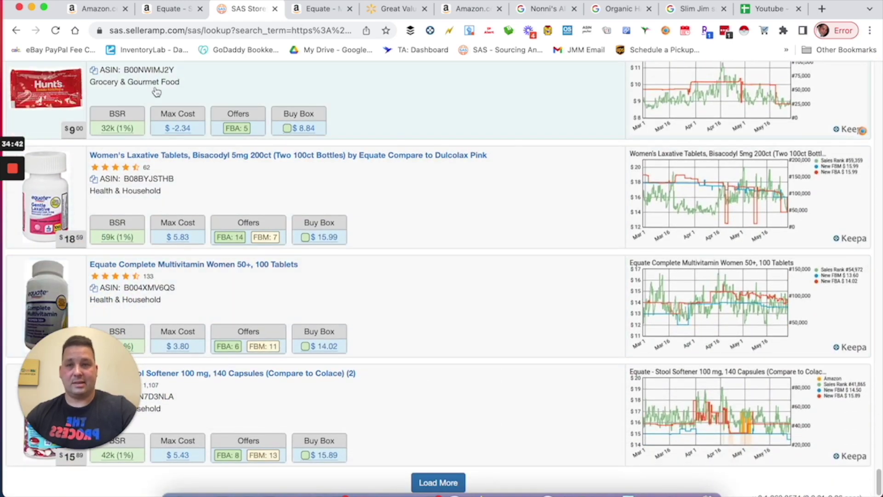
pyautogui.scroll(5, 263, 202)
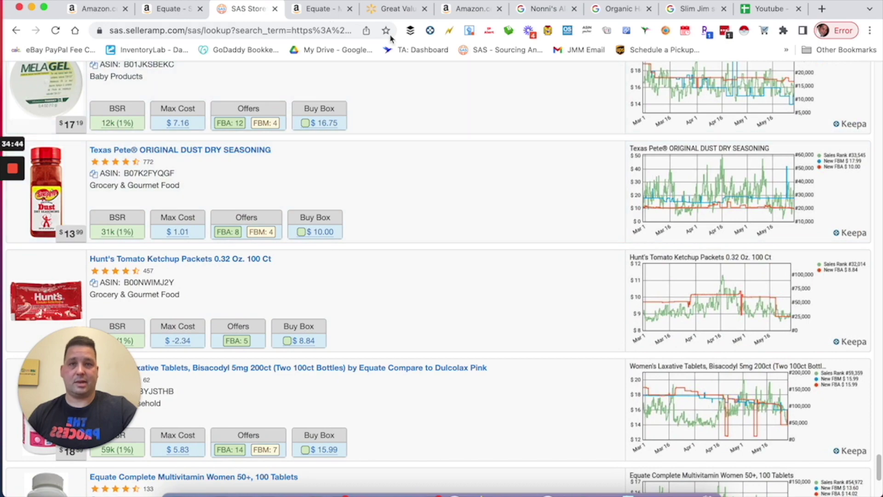
# From the Equate Stool Softener's Amazon listing, open the seller Ultimate Bargains and go to its storefront
pyautogui.click(171, 10)
pyautogui.scroll(-15, 496, 285)
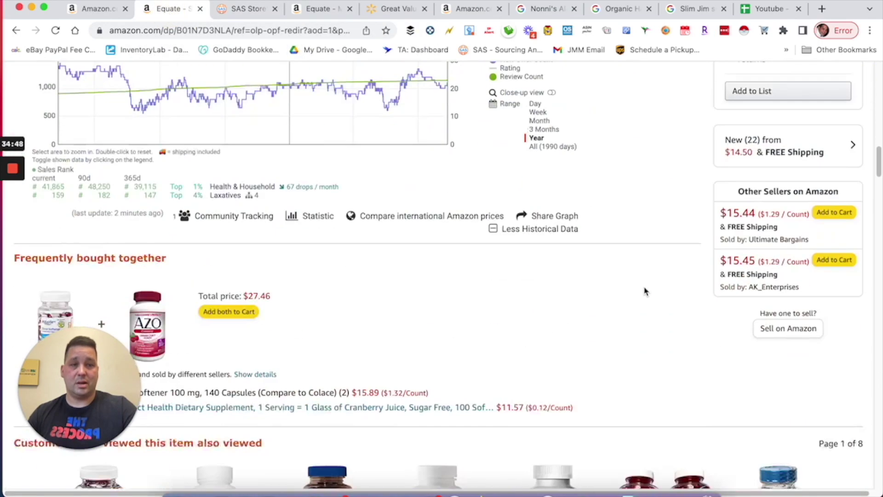
pyautogui.moveTo(787, 144)
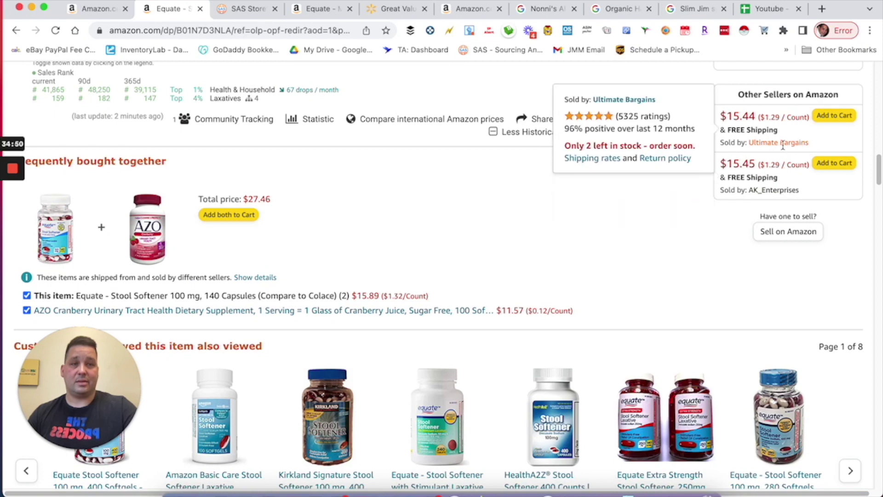
pyautogui.click(634, 99)
pyautogui.scroll(-8, 149, 298)
pyautogui.scroll(8, 162, 288)
pyautogui.scroll(-1, 143, 174)
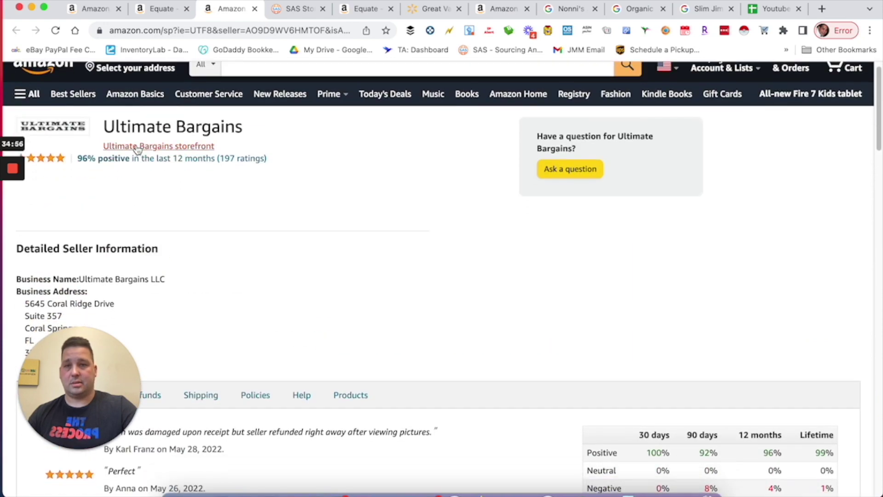
pyautogui.click(138, 148)
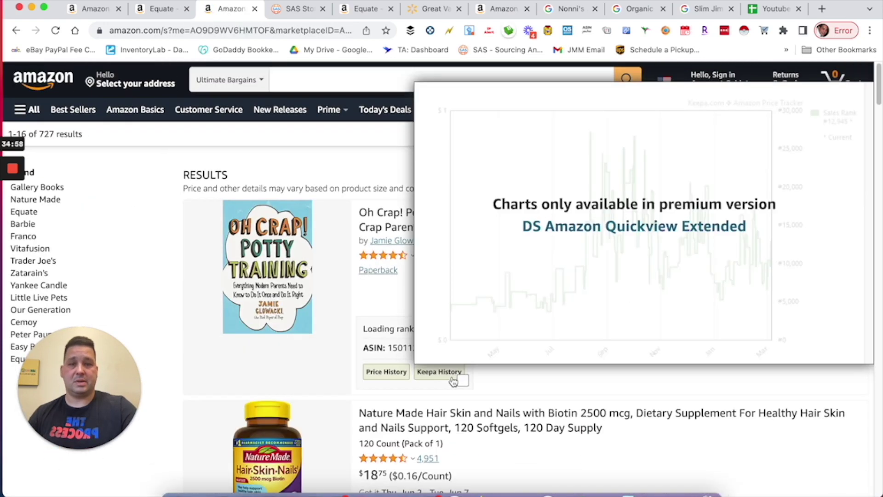
# Highlight the Nature Made Hair Skin and Nails title in the storefront and check which search actions are offered for it
pyautogui.scroll(-3, 434, 278)
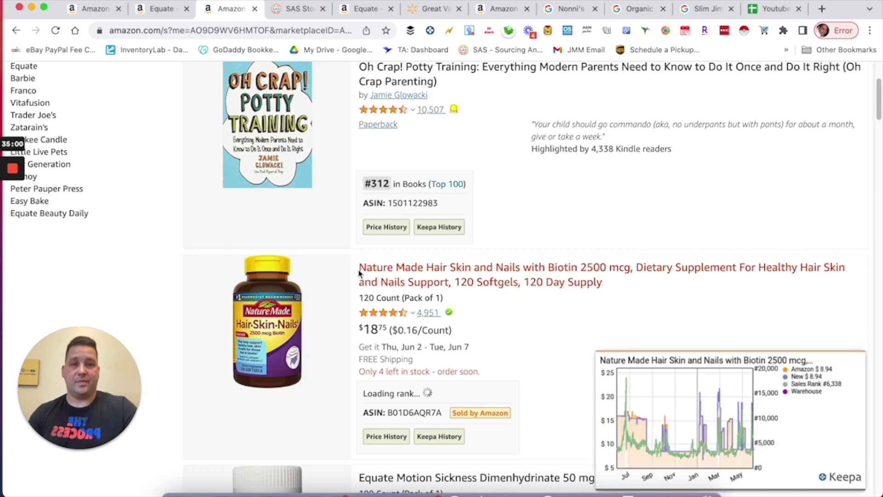
pyautogui.moveTo(358, 268); pyautogui.dragTo(630, 293)
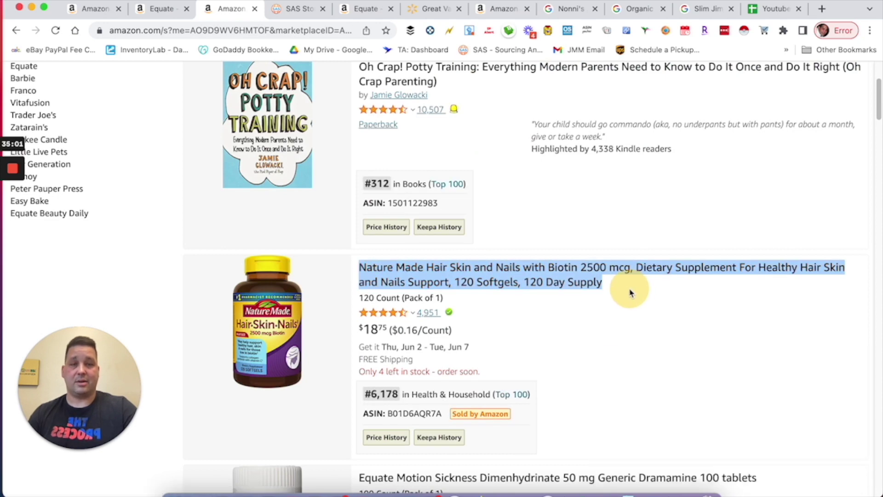
pyautogui.rightClick(537, 282)
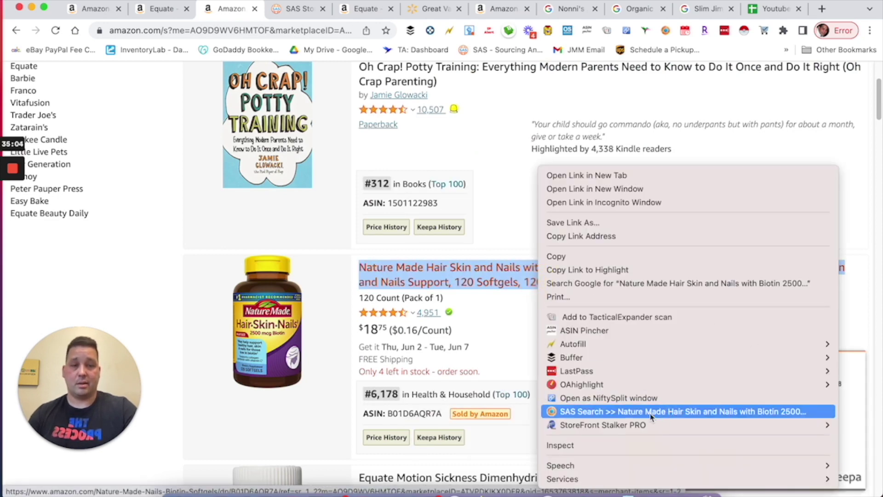
pyautogui.moveTo(593, 384)
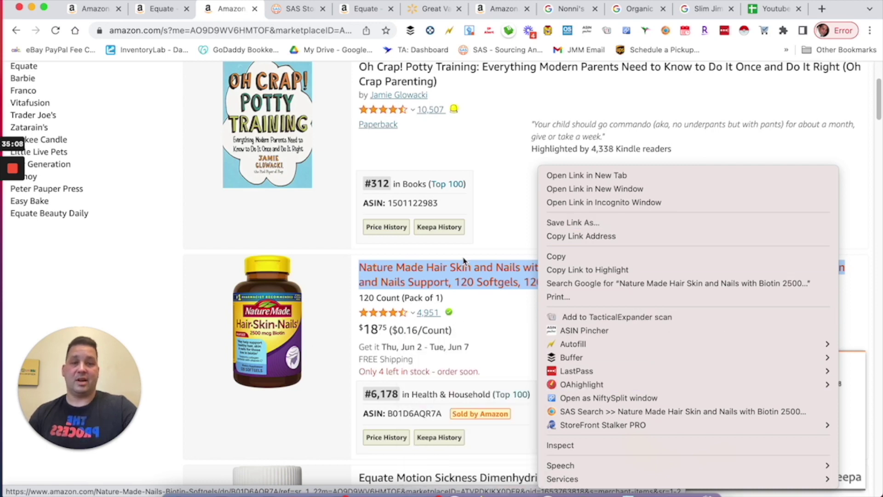
pyautogui.click(149, 9)
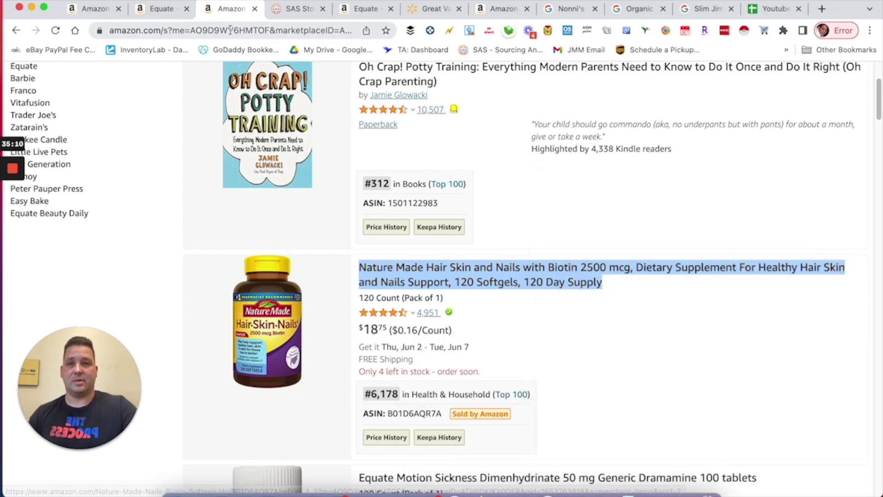
# Return to the SellerAmp storefront results and review the laxative, multivitamin and stool softener items at the end of the list
pyautogui.click(162, 9)
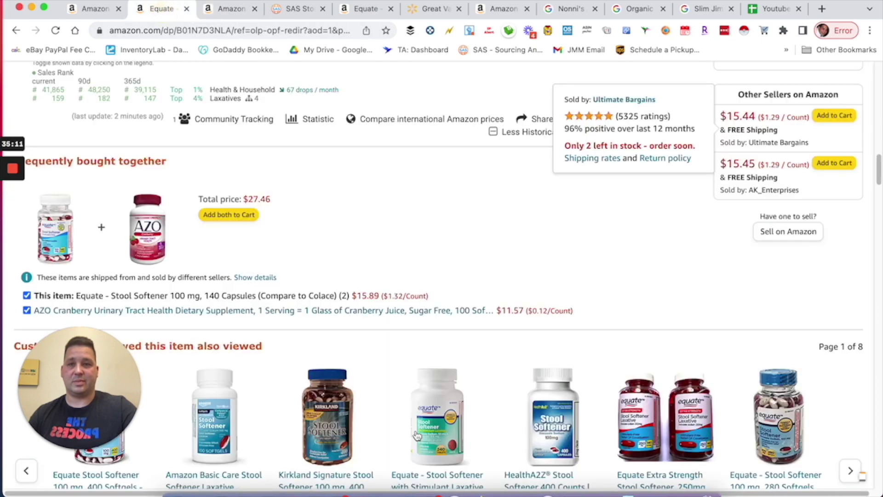
pyautogui.click(88, 8)
pyautogui.click(239, 5)
pyautogui.click(297, 8)
pyautogui.scroll(-3, 384, 377)
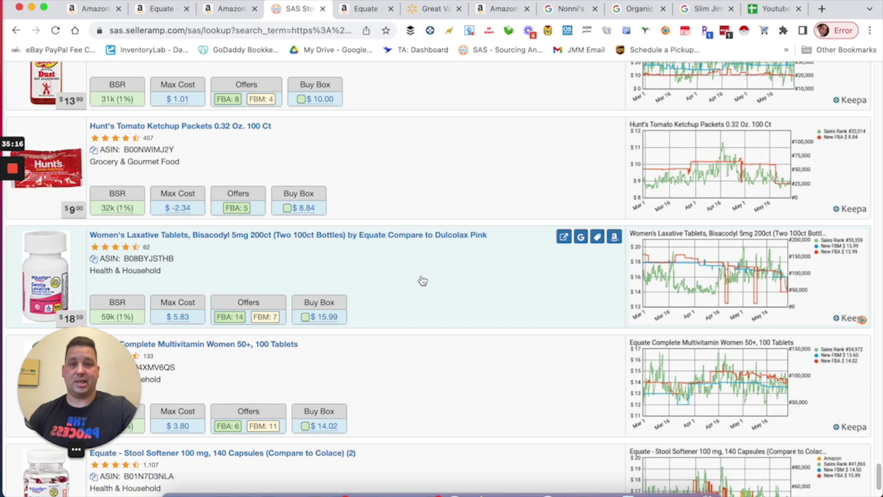
pyautogui.scroll(-1, 423, 280)
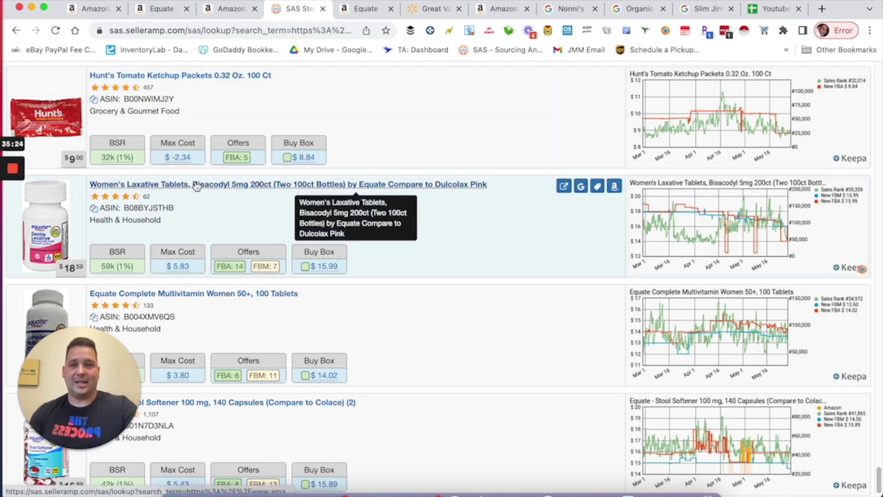
pyautogui.scroll(-2, 371, 273)
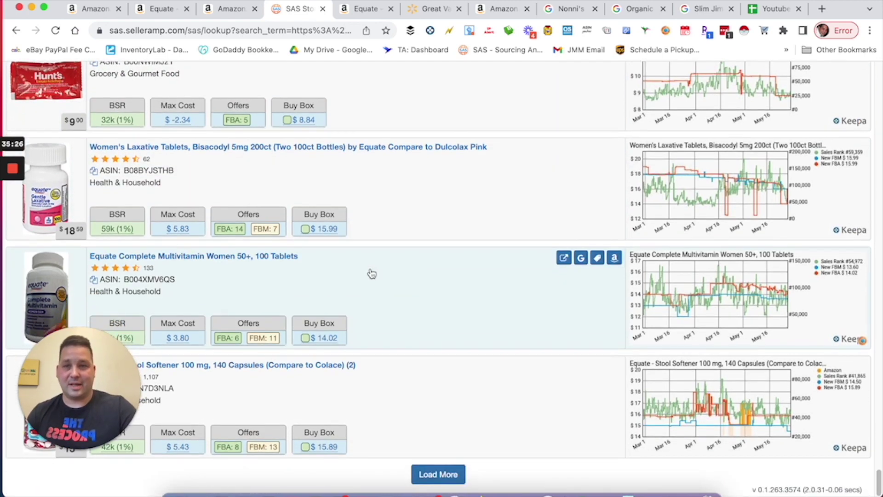
# Load more storefront results and review the added products down to the Equate Triple Antibiotic First Aid Ointment
pyautogui.click(451, 474)
pyautogui.scroll(-10, 450, 364)
pyautogui.scroll(-5, 451, 353)
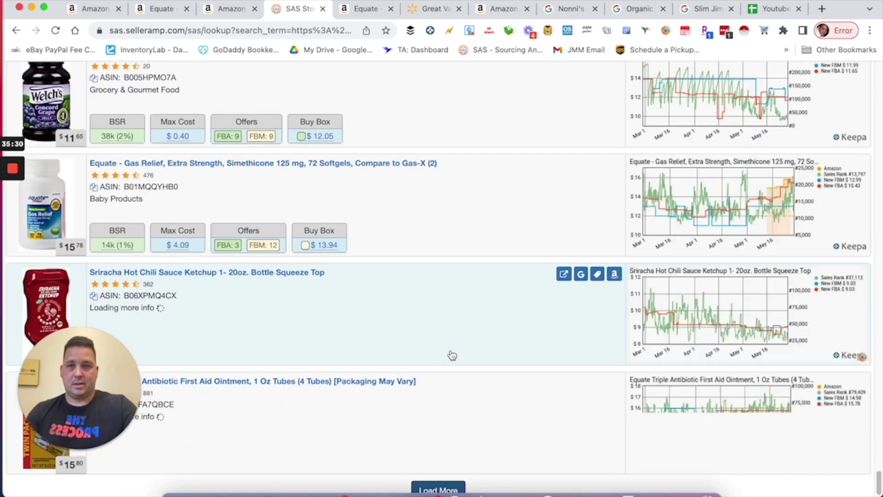
pyautogui.scroll(3, 451, 356)
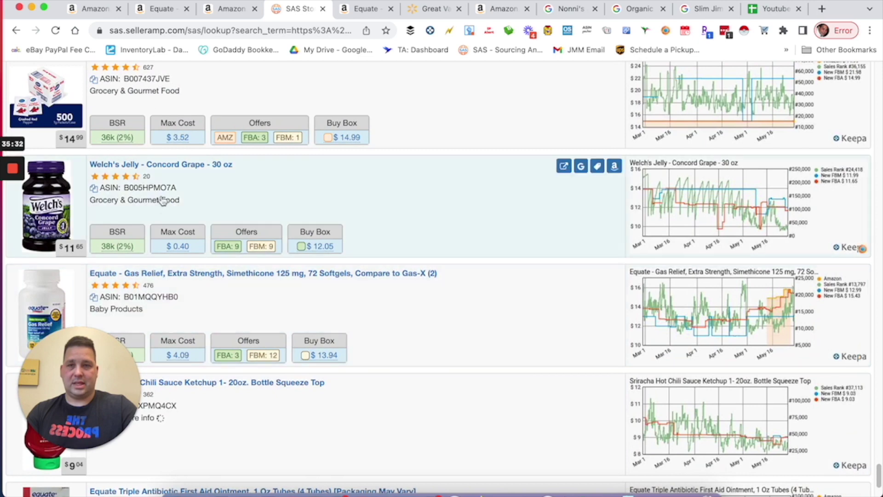
pyautogui.scroll(-3, 348, 244)
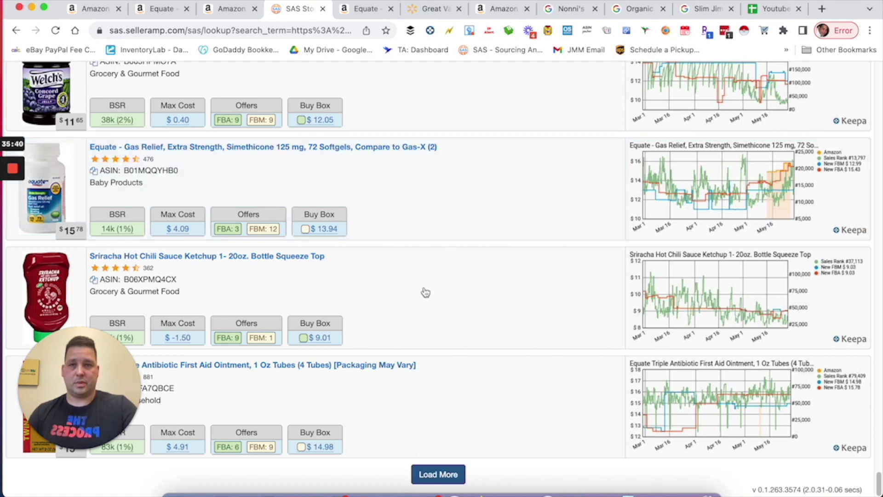
# Load the next batch of storefront results and look through it down to the Equate antacid tablets
pyautogui.moveTo(95, 357); pyautogui.dragTo(592, 371)
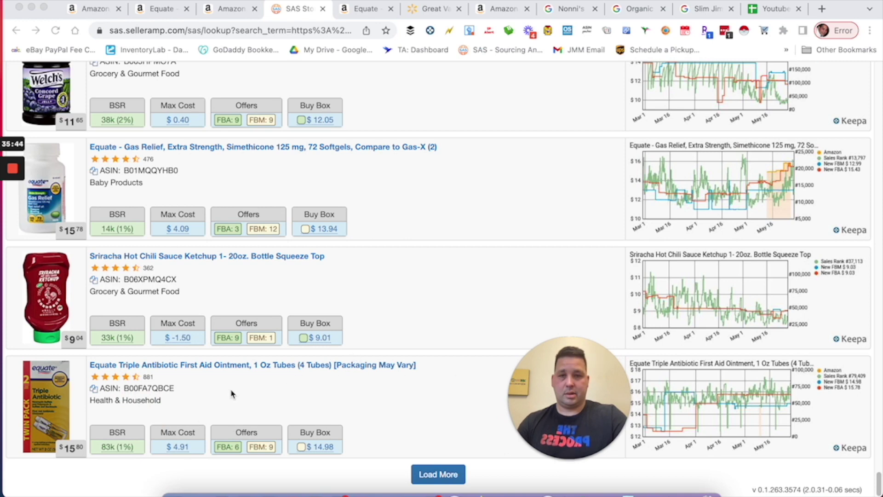
pyautogui.click(397, 406)
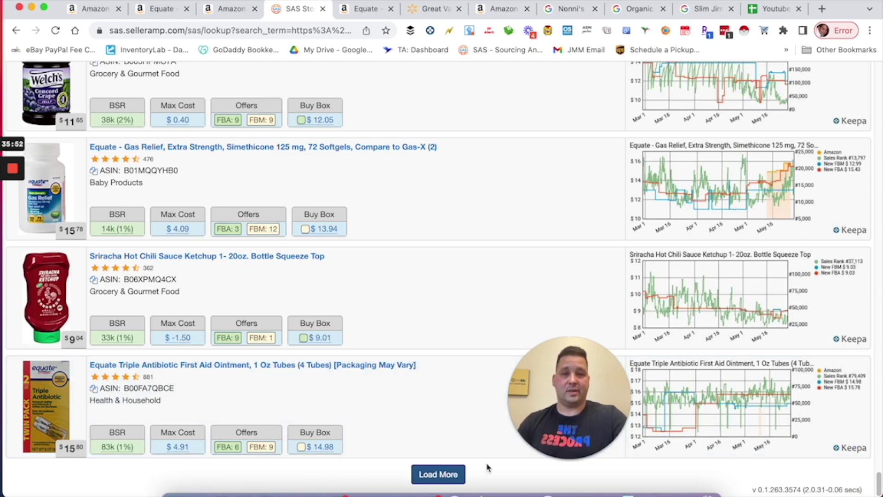
pyautogui.click(462, 469)
pyautogui.scroll(-5, 469, 436)
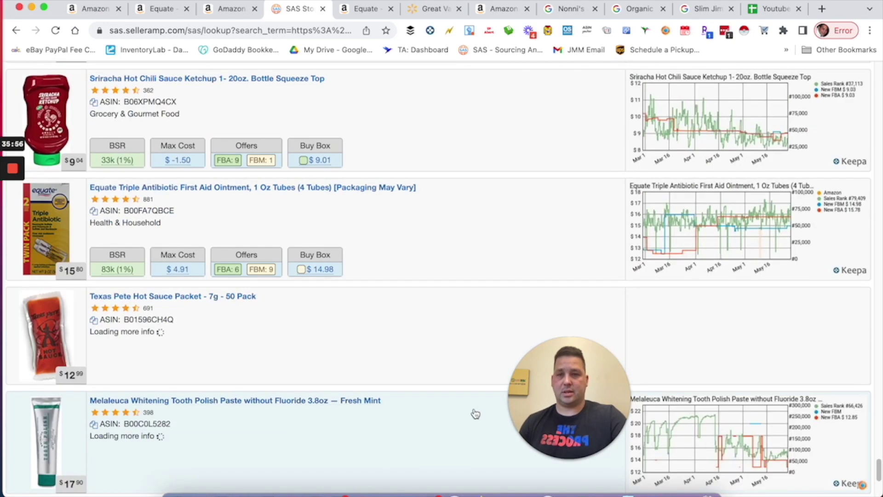
pyautogui.scroll(-6, 475, 413)
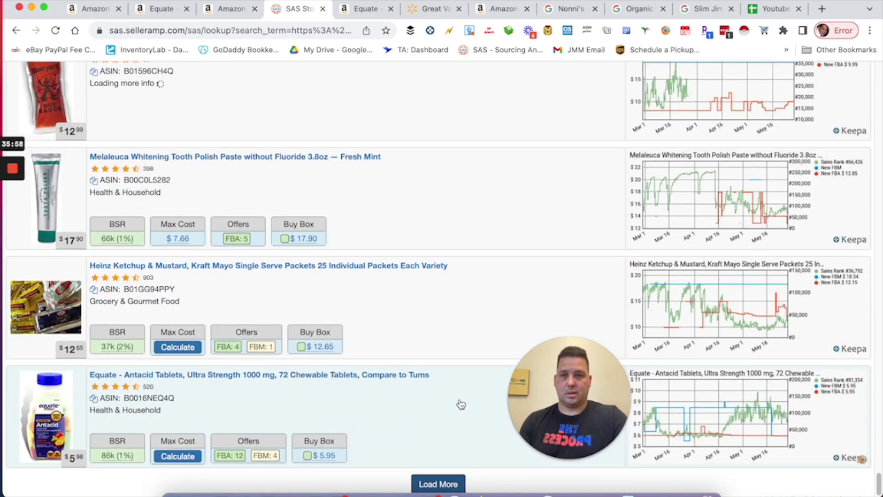
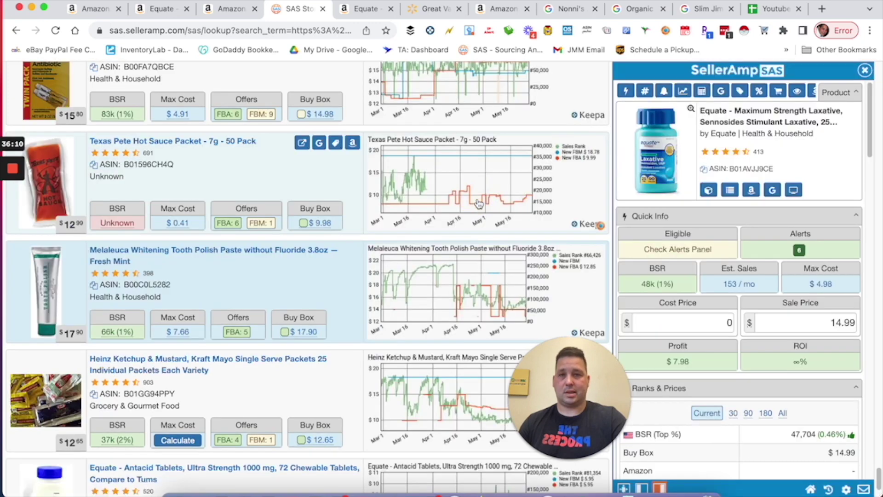
# Search Google for the Melaleuca Whitening Tooth Polish Paste title from its SellerAmp product details
pyautogui.moveTo(613, 386); pyautogui.dragTo(530, 385)
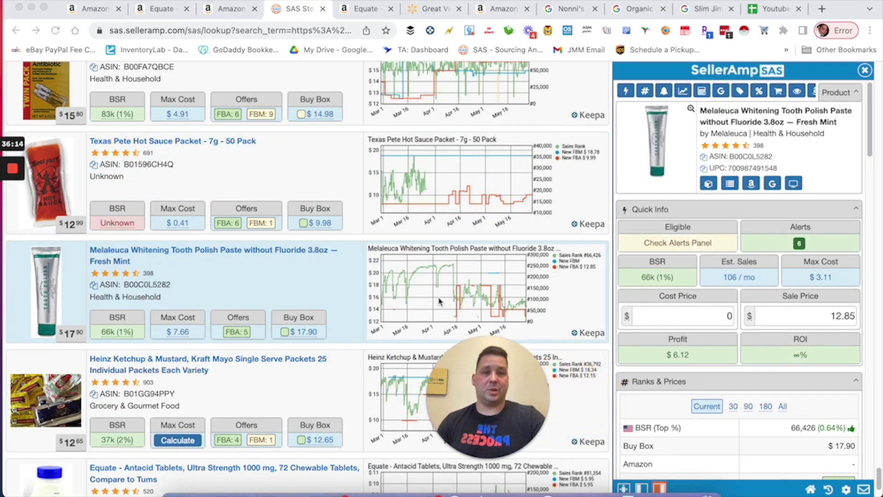
pyautogui.scroll(1, 476, 83)
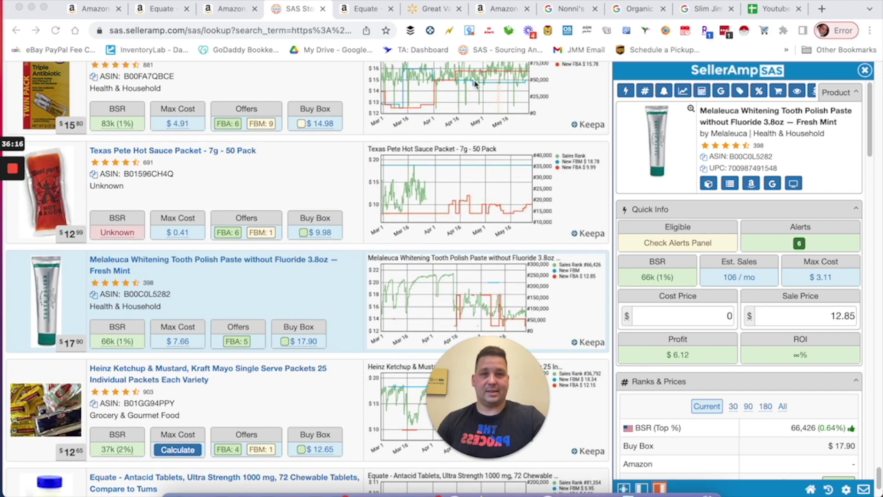
pyautogui.scroll(-5, 474, 207)
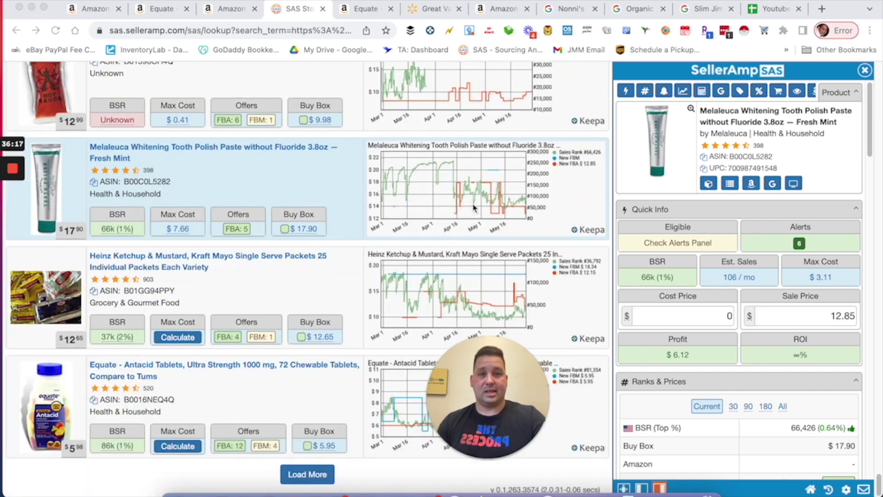
pyautogui.click(773, 184)
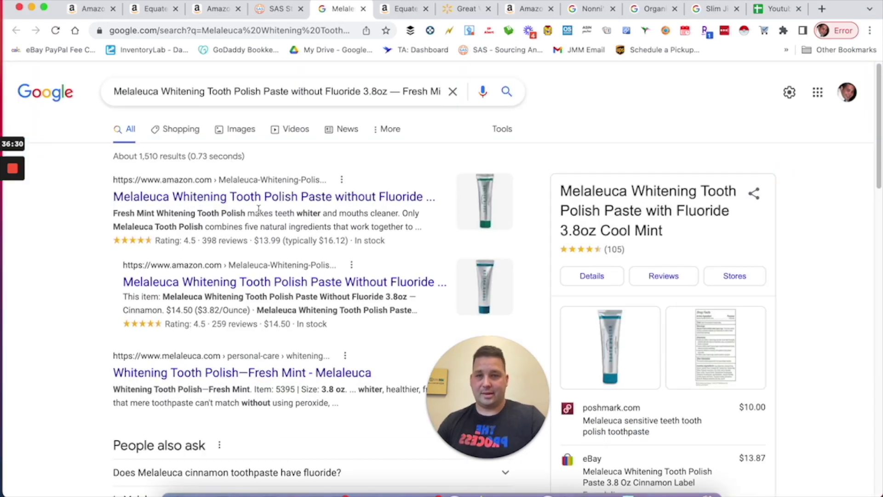
# Check the retailer offers for the Melaleuca tooth polish, return to the SellerAmp storefront results and close the product details
pyautogui.scroll(-2, 285, 217)
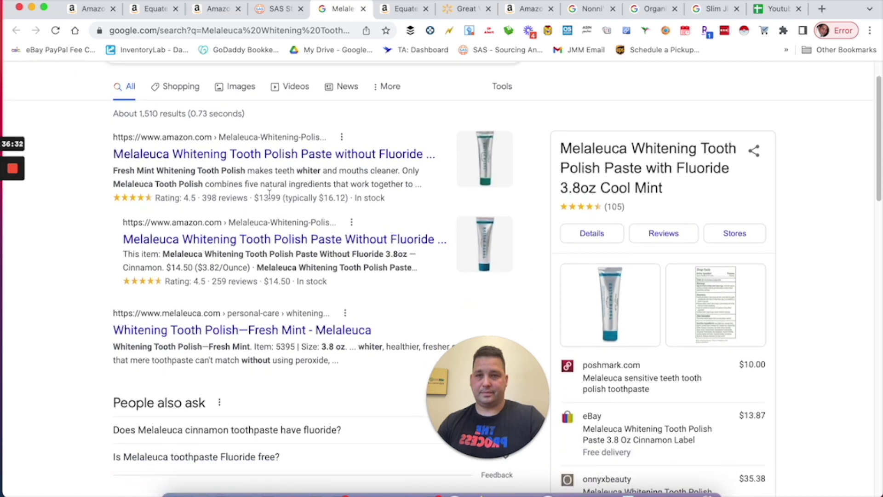
pyautogui.scroll(-8, 272, 239)
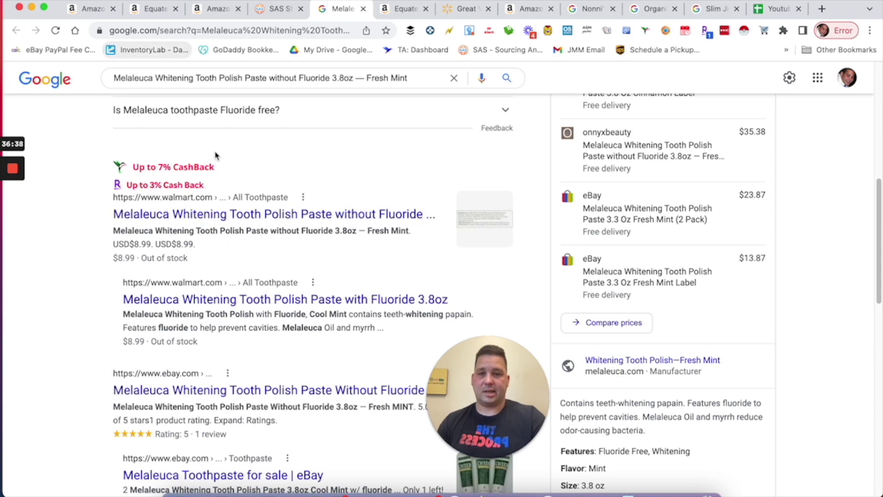
pyautogui.scroll(-3, 226, 170)
pyautogui.scroll(12, 229, 179)
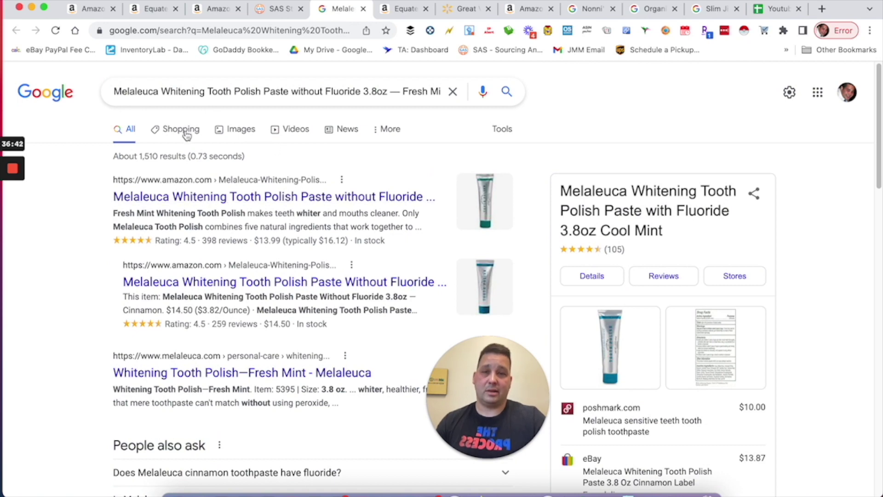
pyautogui.click(275, 8)
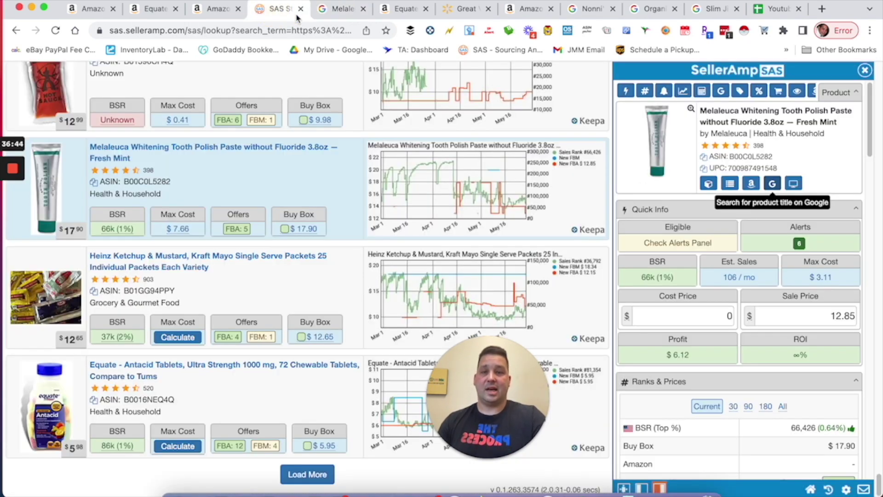
pyautogui.click(865, 70)
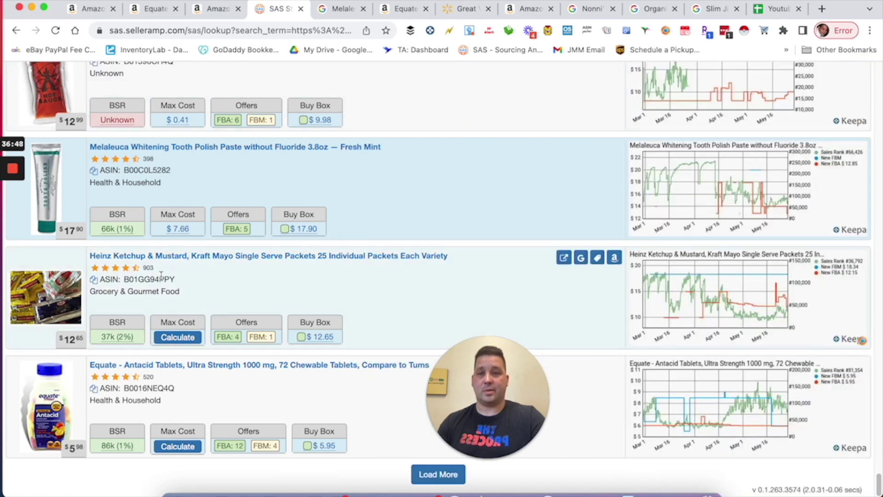
# Load more storefront results and review the added products down to the Home Depot lawn and refuse bags
pyautogui.click(439, 475)
pyautogui.scroll(-2, 246, 321)
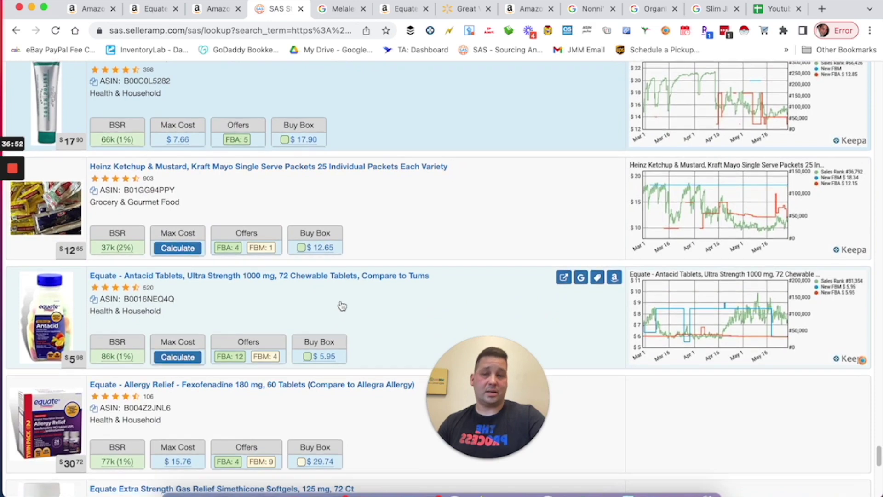
pyautogui.scroll(-3, 339, 306)
pyautogui.scroll(-4, 367, 282)
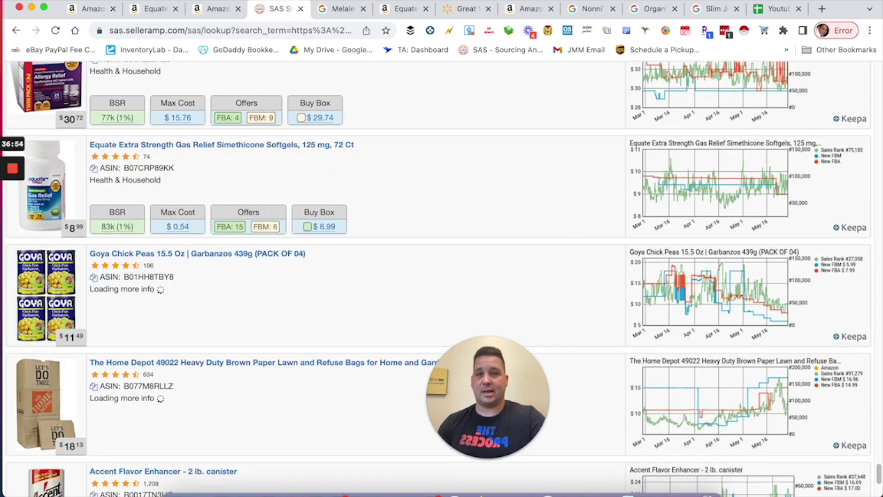
pyautogui.scroll(-2, 321, 153)
pyautogui.scroll(3, 316, 158)
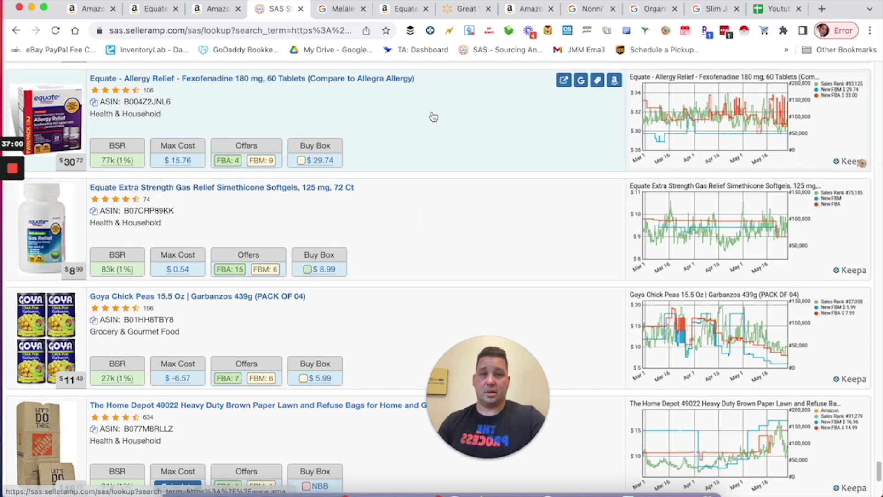
# Open the SellerAmp details for the Equate Allergy Relief Fexofenadine 60 tablets and review its profit figures, offers and lookup history
pyautogui.scroll(1, 420, 130)
pyautogui.scroll(2, 420, 130)
pyautogui.click(469, 184)
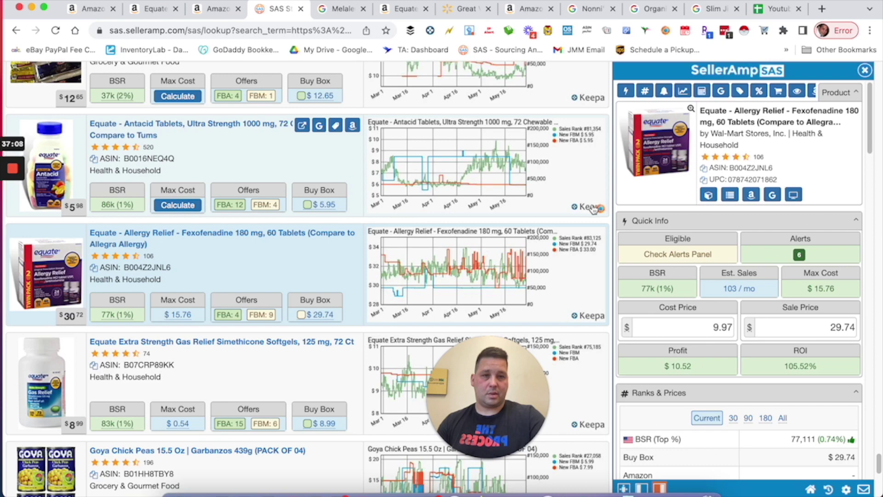
pyautogui.scroll(-2, 595, 208)
pyautogui.scroll(-2, 741, 232)
pyautogui.scroll(2, 731, 235)
pyautogui.scroll(-2, 729, 238)
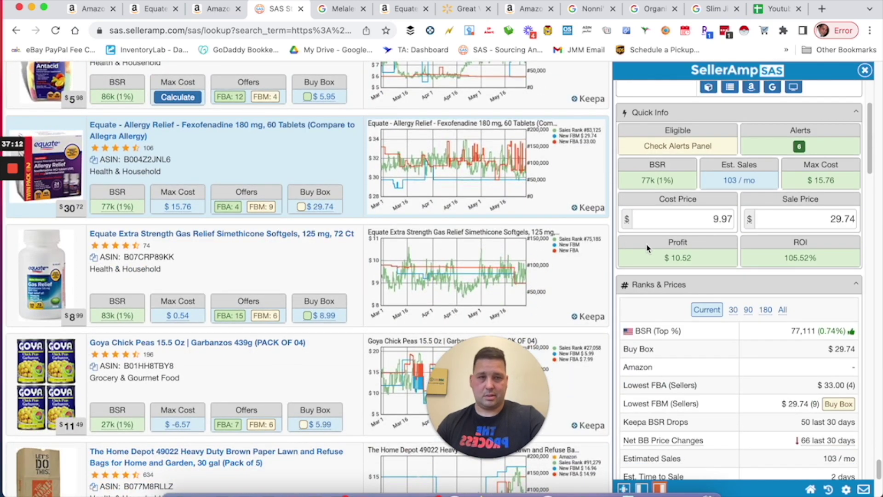
pyautogui.scroll(-12, 647, 249)
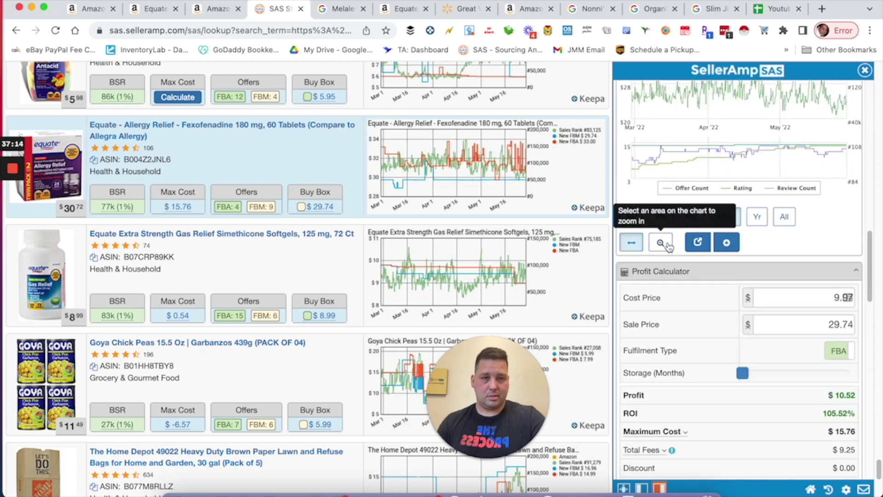
pyautogui.scroll(-6, 668, 247)
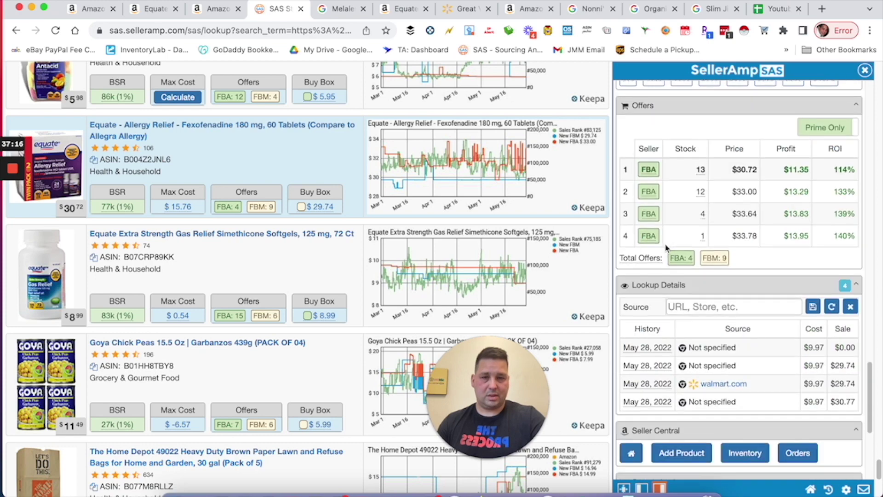
pyautogui.scroll(6, 667, 247)
pyautogui.scroll(10, 663, 247)
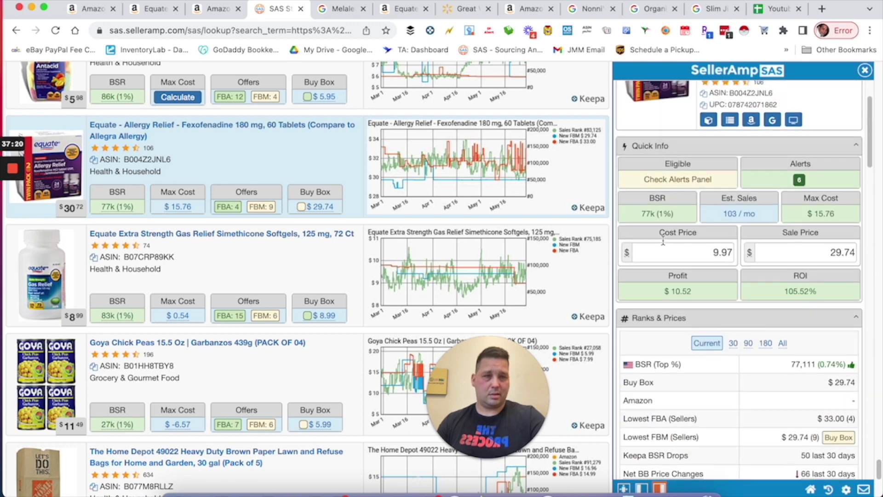
pyautogui.scroll(3, 663, 241)
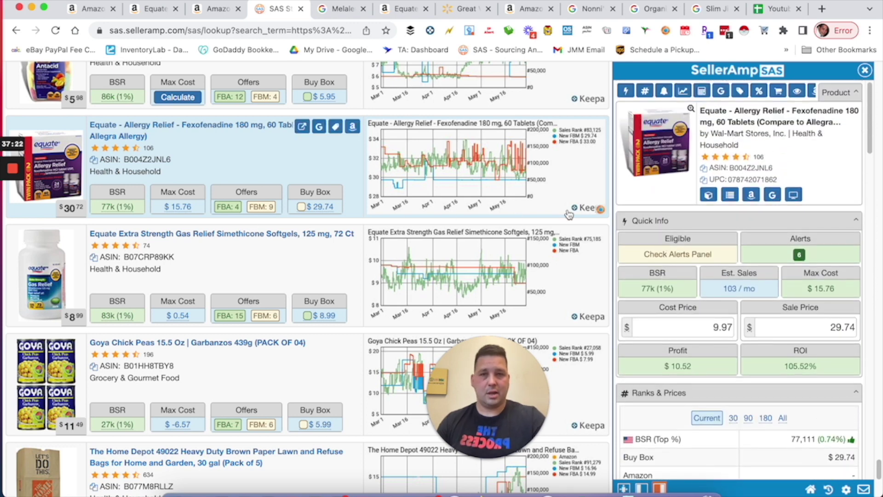
# Search Google for the Equate Allergy Relief title from its SellerAmp details and open its Amazon listing from the results
pyautogui.click(773, 196)
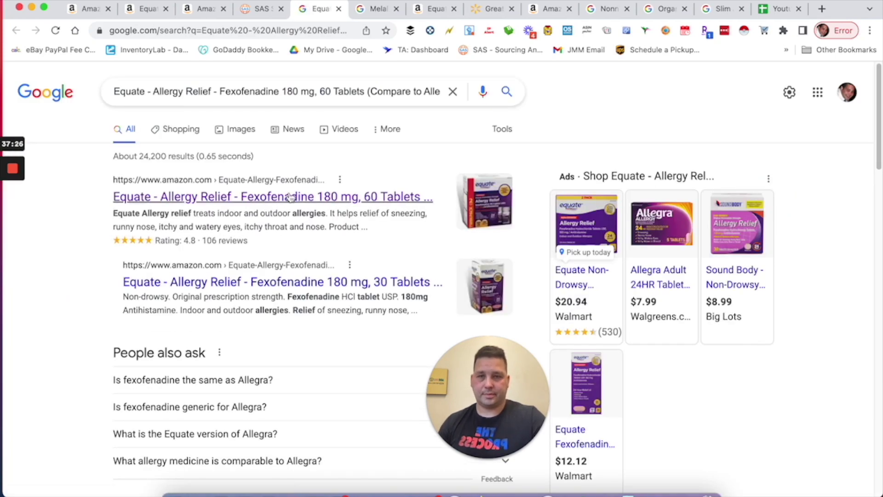
pyautogui.click(289, 198)
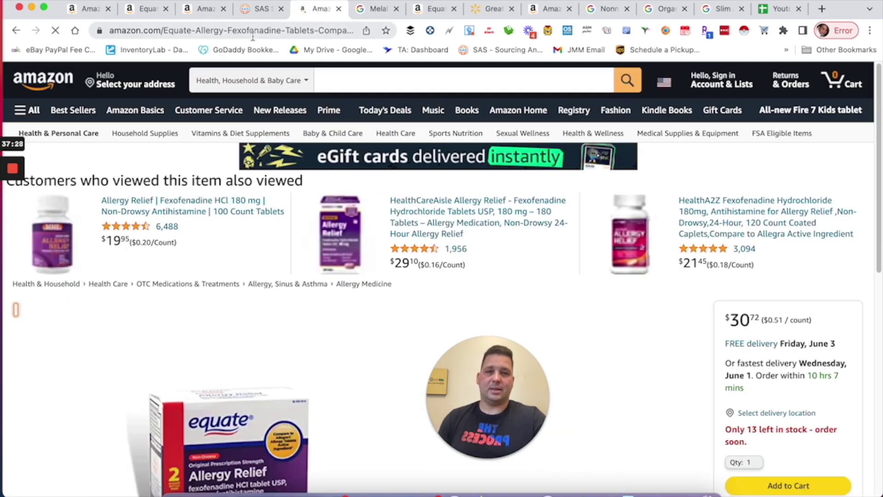
pyautogui.scroll(-4, 404, 231)
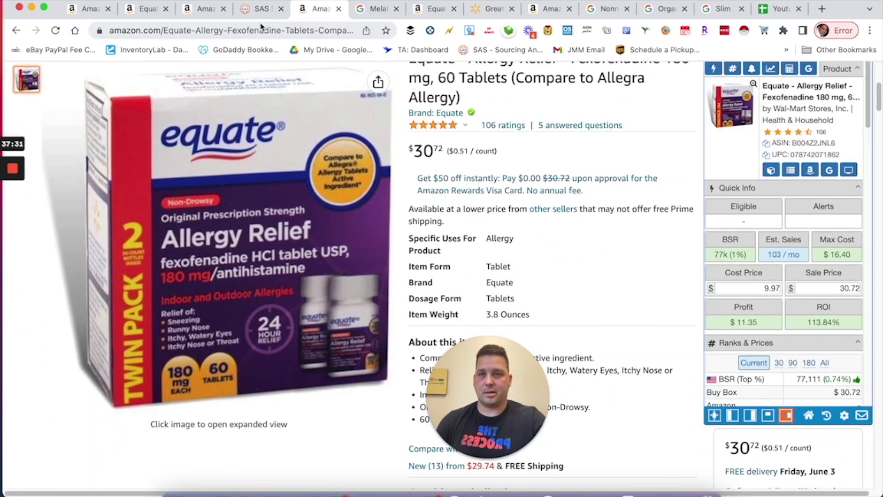
# Look back over the SellerAmp storefront results around the Equate Allergy Relief, comparing them with its Amazon listing
pyautogui.click(257, 8)
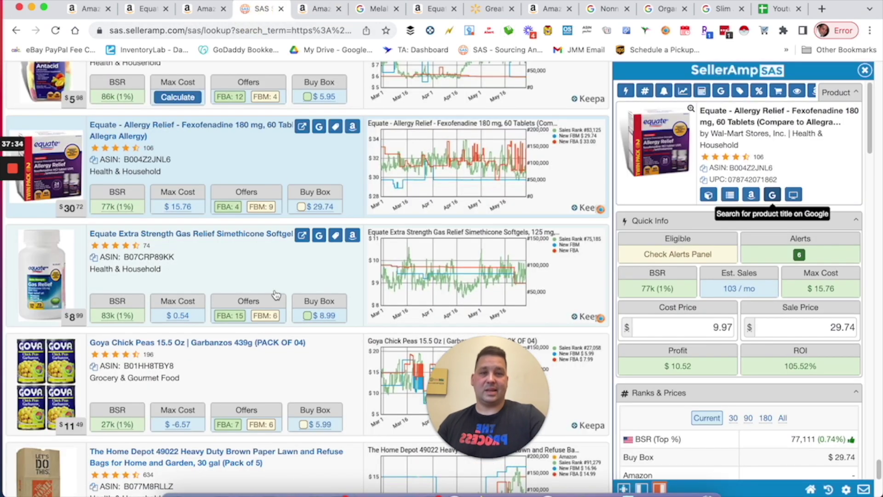
pyautogui.scroll(5, 279, 294)
pyautogui.scroll(8, 278, 294)
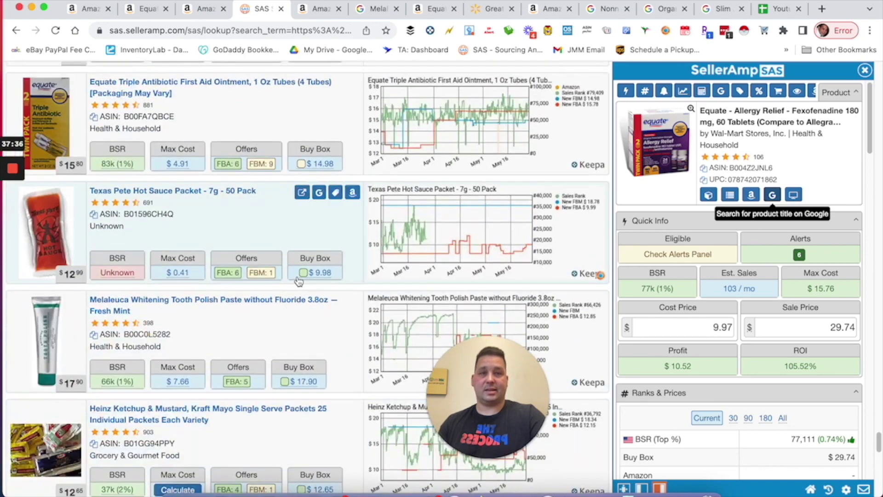
pyautogui.scroll(-8, 292, 300)
pyautogui.scroll(-2, 293, 301)
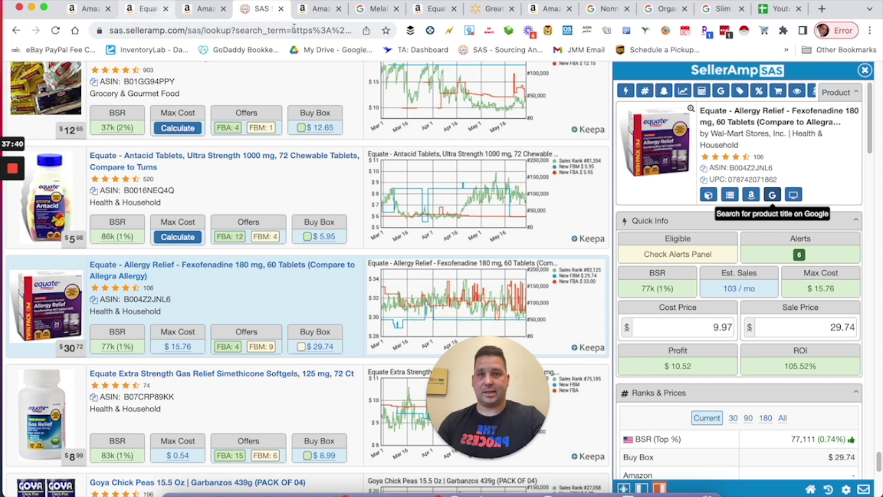
pyautogui.click(318, 11)
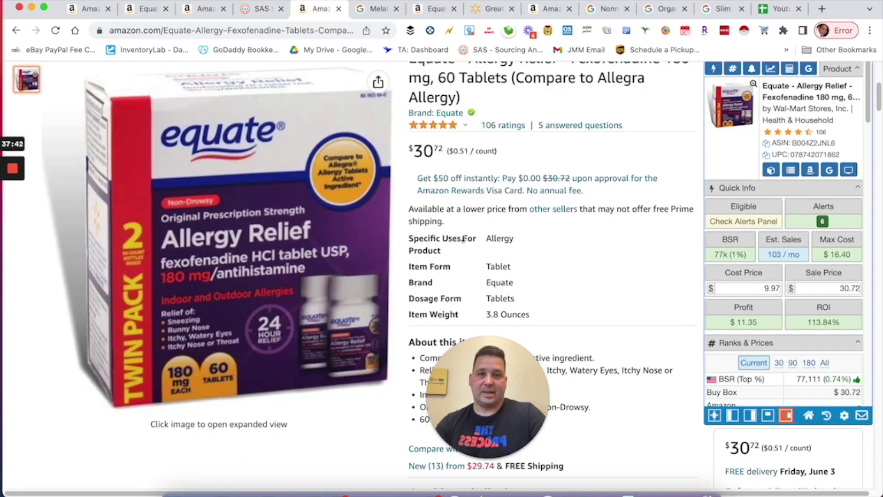
pyautogui.click(260, 9)
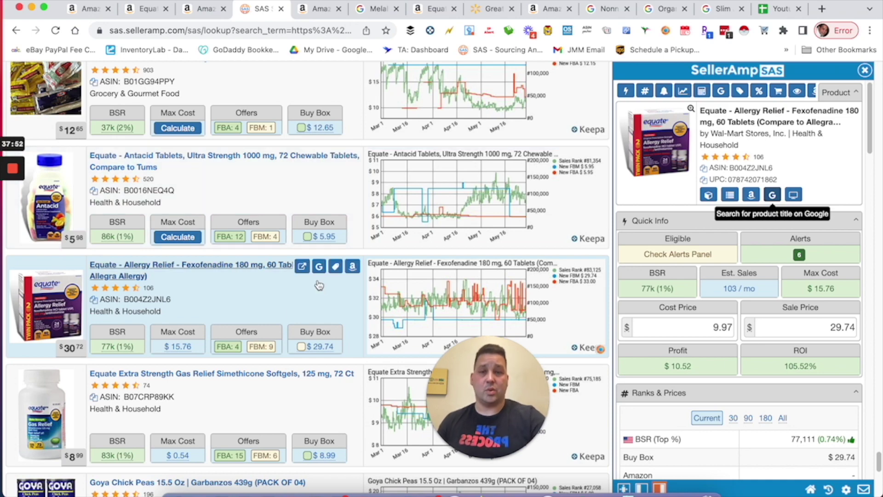
pyautogui.click(318, 8)
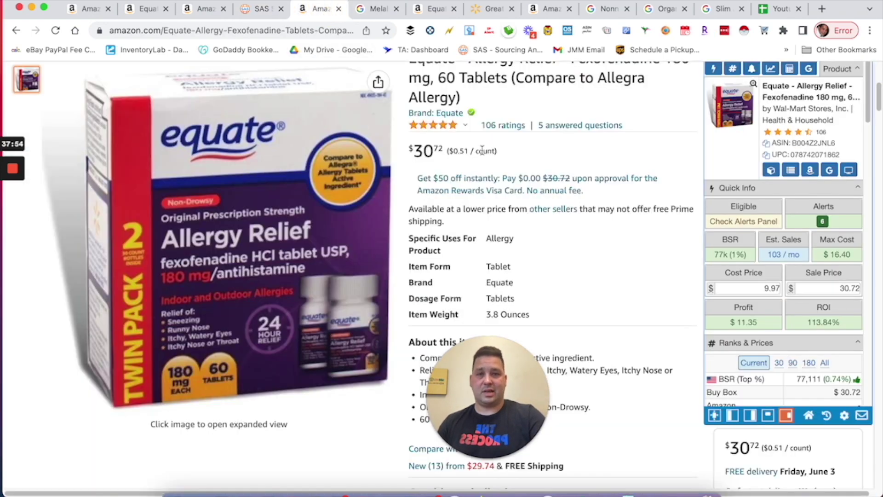
# Examine the Equate Allergy Relief listing details and its Keepa price, sales rank and offer count history over the year
pyautogui.scroll(-1, 520, 193)
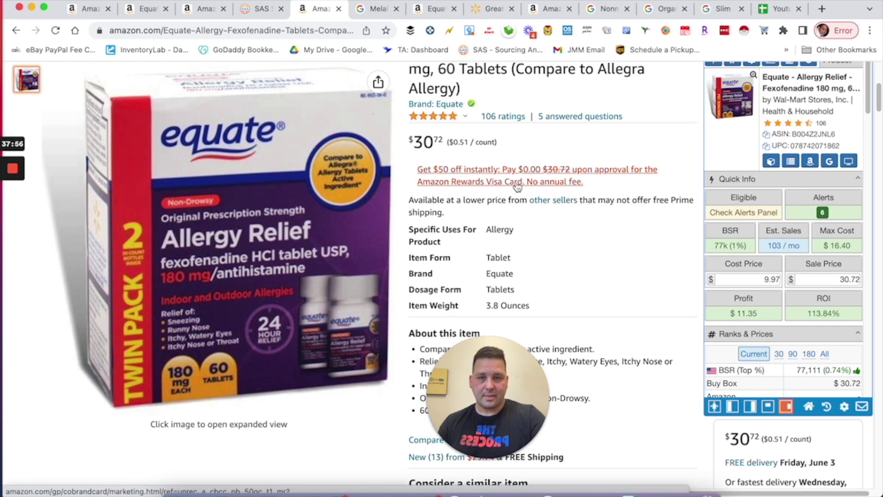
pyautogui.scroll(-3, 518, 185)
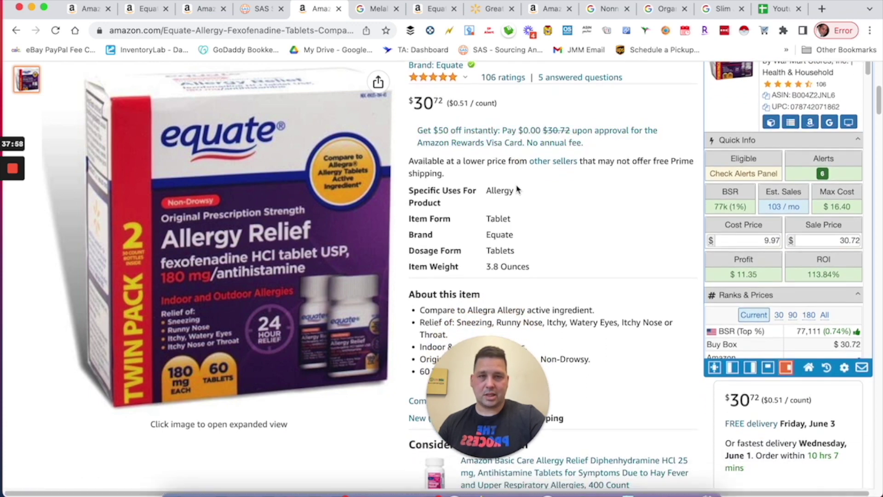
pyautogui.scroll(4, 517, 189)
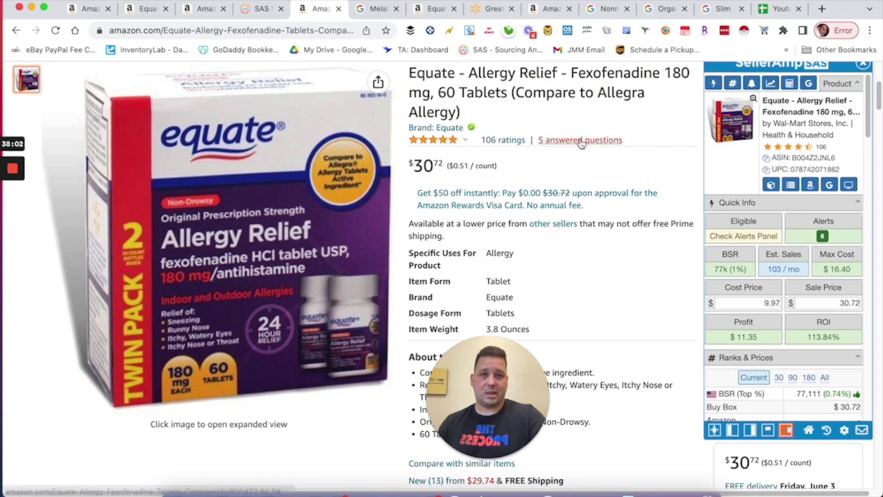
pyautogui.scroll(-15, 581, 143)
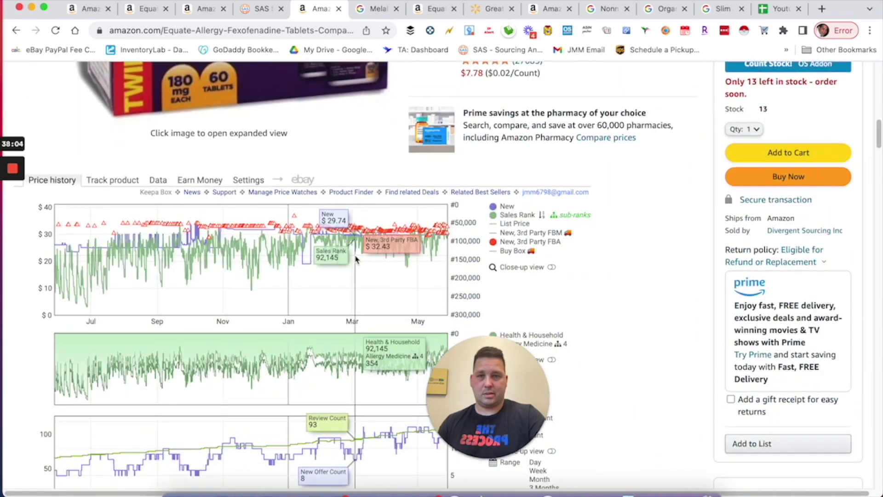
pyautogui.scroll(10, 263, 161)
pyautogui.scroll(-12, 227, 253)
pyautogui.scroll(18, 227, 252)
pyautogui.scroll(-7, 227, 253)
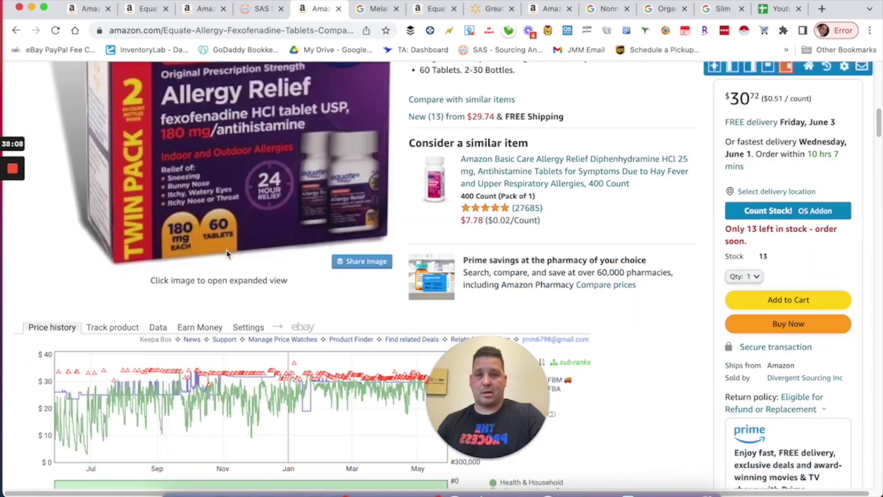
pyautogui.scroll(-10, 227, 253)
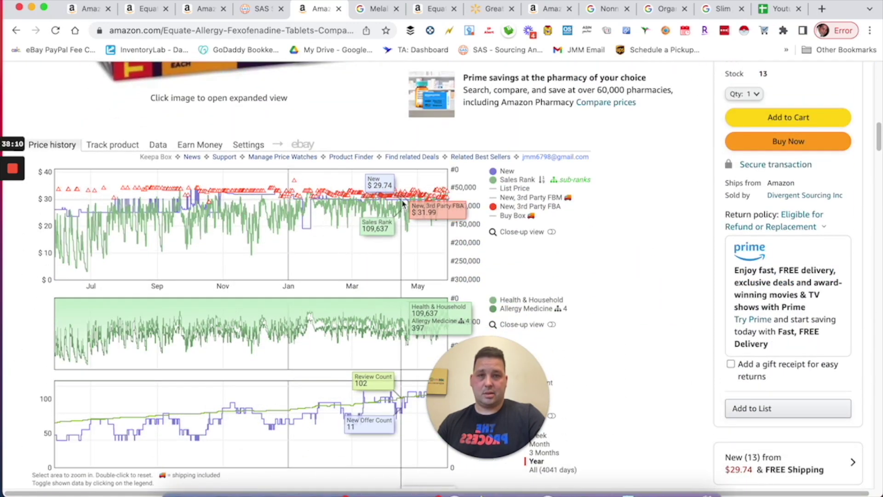
pyautogui.scroll(-10, 188, 237)
pyautogui.scroll(6, 188, 237)
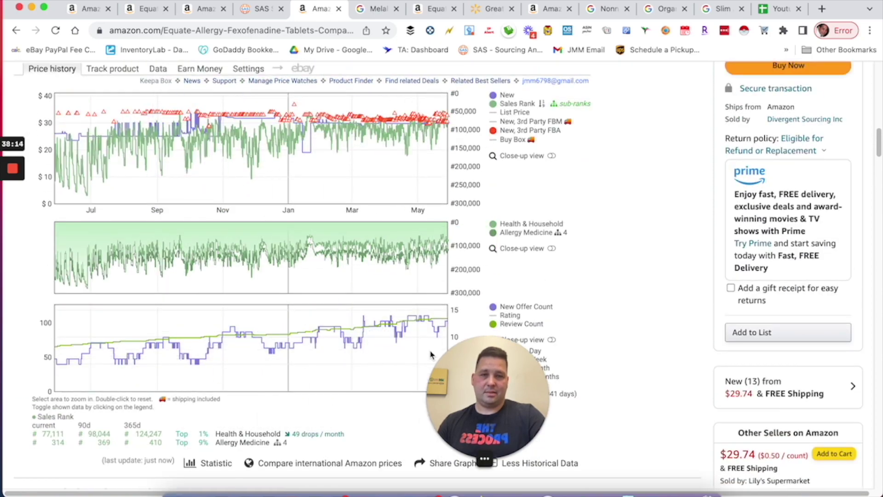
# Review the Equate allergy relief listing on Amazon and search Google for its product title
pyautogui.scroll(-8, 252, 257)
pyautogui.scroll(-6, 252, 244)
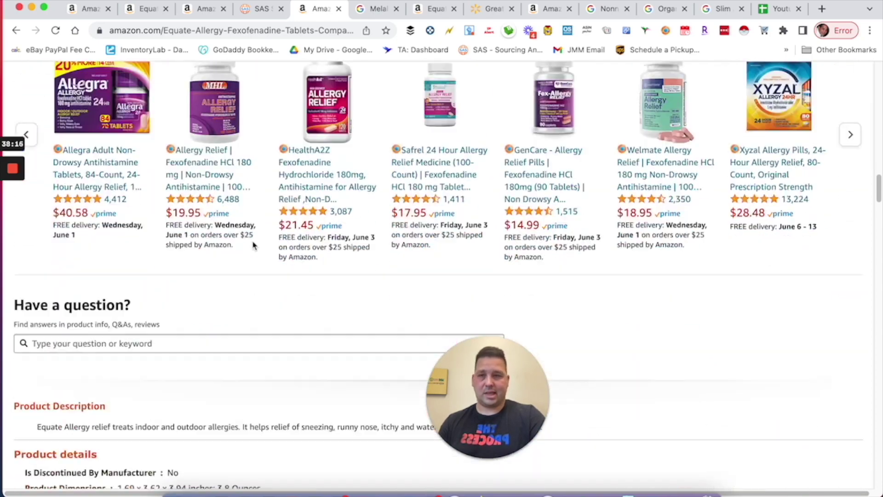
pyautogui.scroll(20, 682, 205)
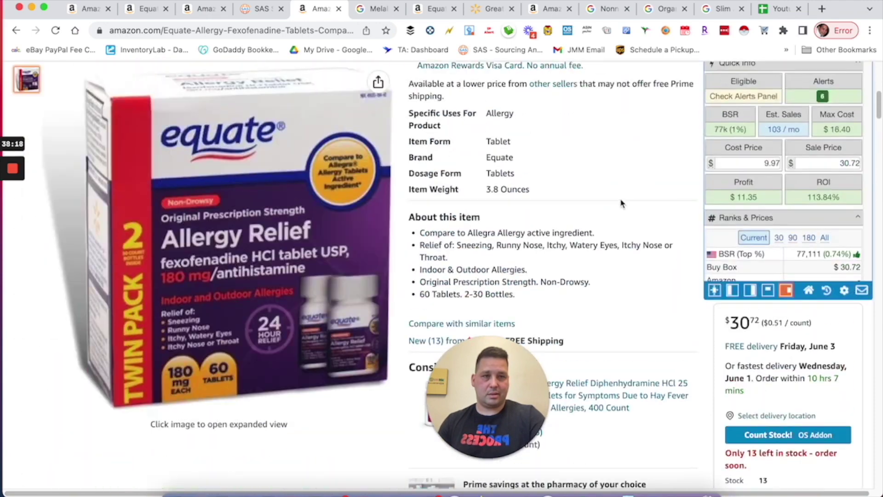
pyautogui.scroll(1, 663, 195)
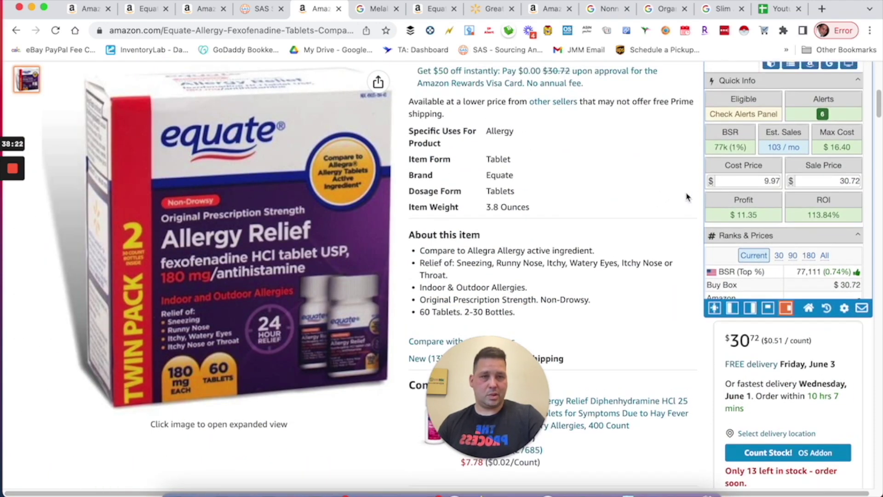
pyautogui.scroll(3, 644, 186)
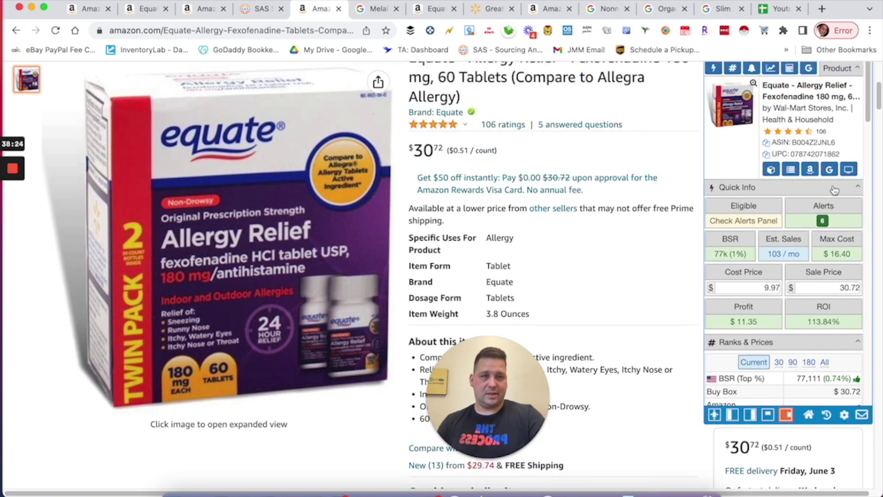
pyautogui.click(836, 171)
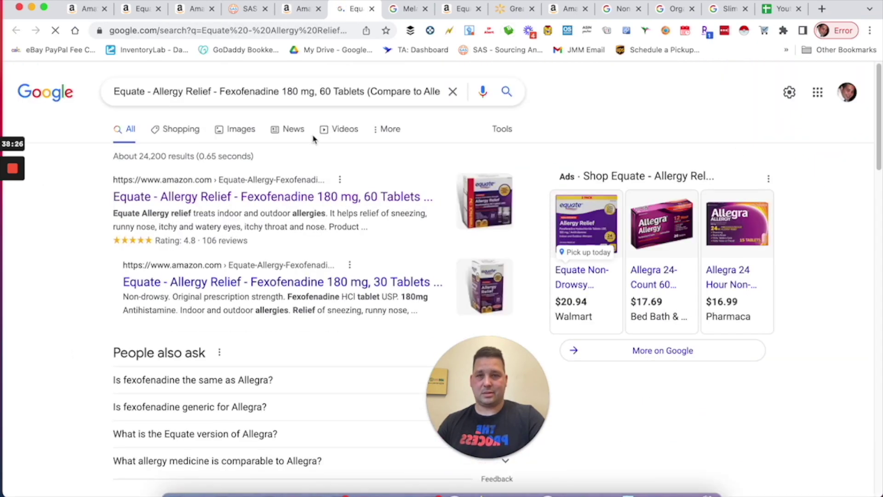
# Open Walmart's Equate Fexofenadine 180mg, 60 Ct listing from the search results and check its price and pack size
pyautogui.scroll(-8, 232, 271)
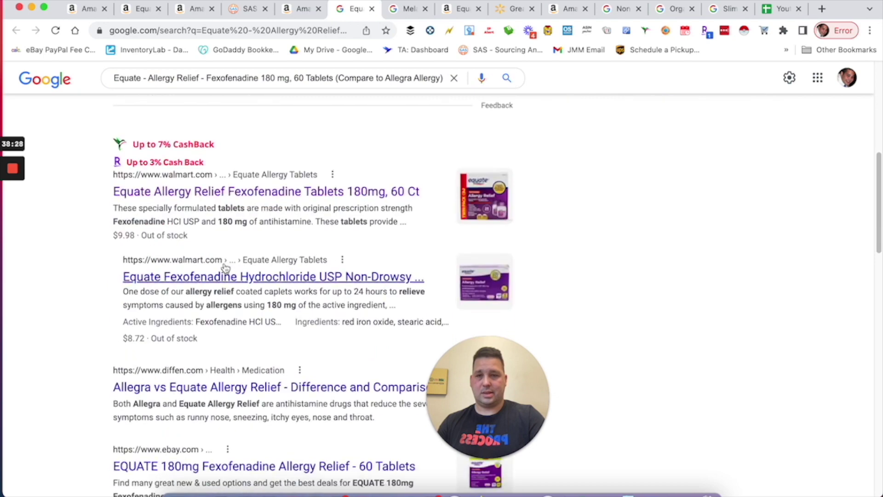
pyautogui.click(225, 198)
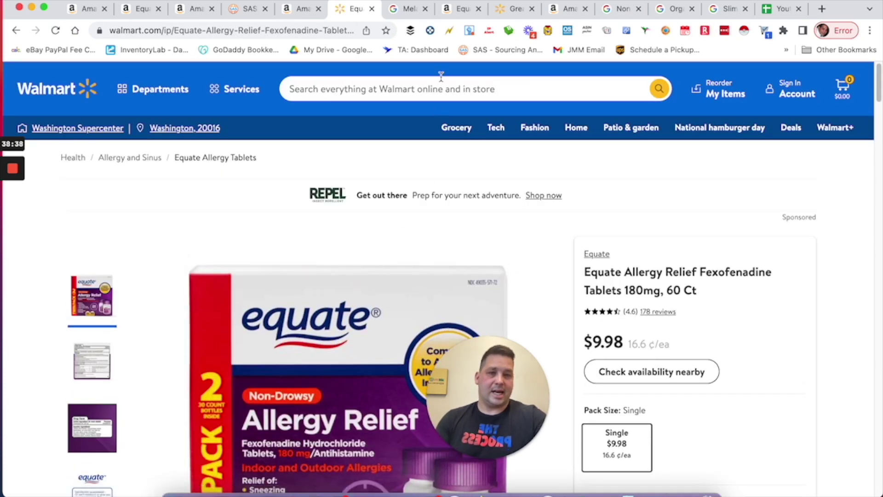
pyautogui.scroll(-3, 603, 286)
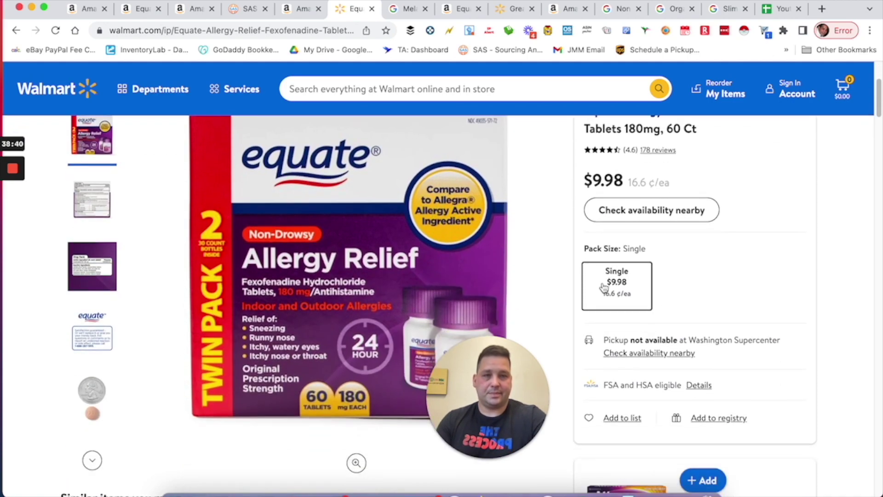
pyautogui.scroll(-1, 755, 299)
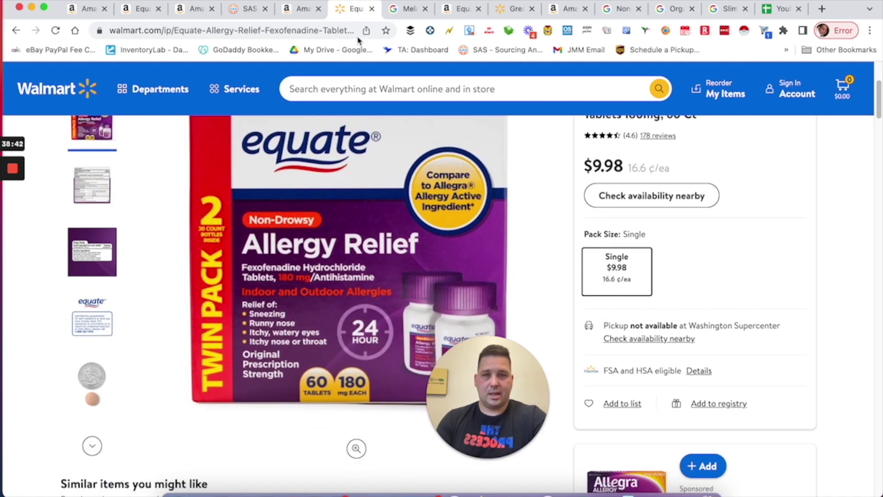
# Return to the Amazon listing and set the calculator's cost price to 9.98
pyautogui.hotkey('ctrl', 'shift', 'Tab')
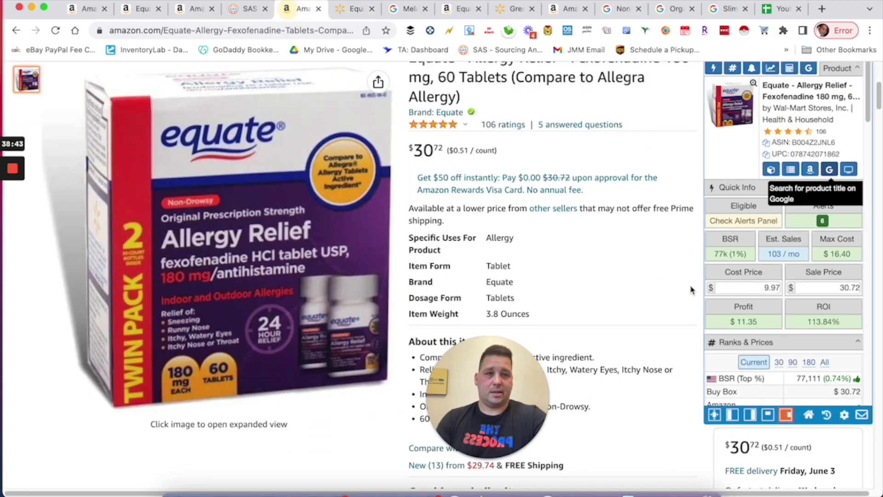
pyautogui.click(776, 288)
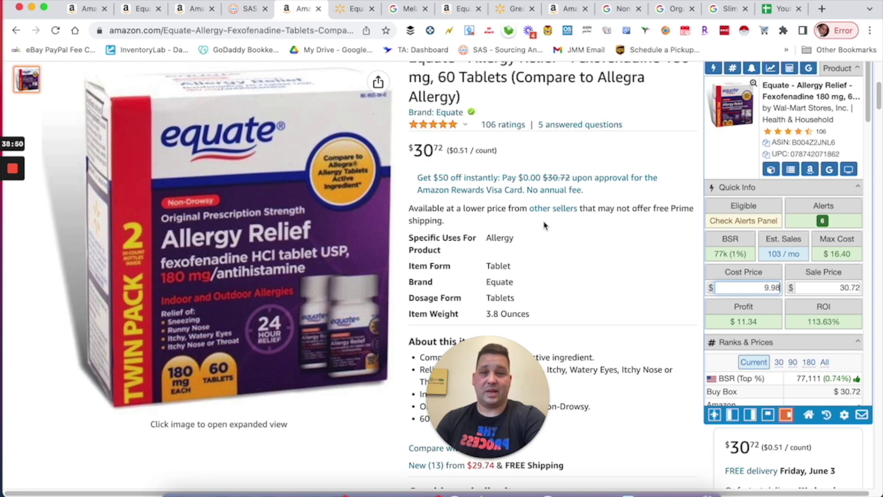
pyautogui.scroll(-5, 545, 226)
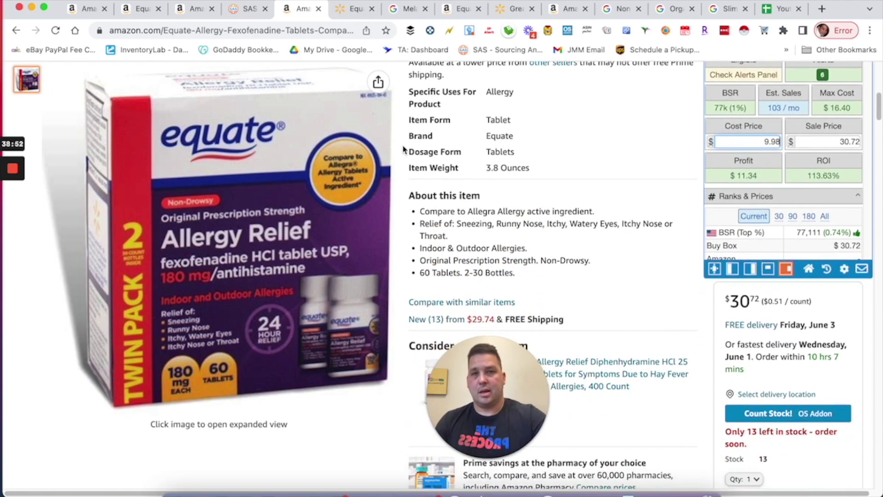
# Move the Walmart product page into its own window and narrow the Amazon window to show both listings together
pyautogui.click(246, 14)
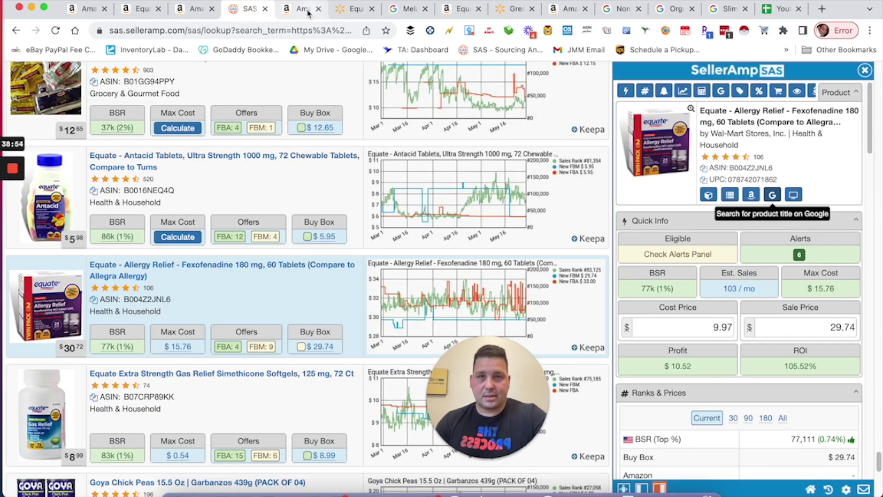
pyautogui.click(356, 10)
pyautogui.moveTo(346, 13); pyautogui.dragTo(489, 46)
pyautogui.click(318, 9)
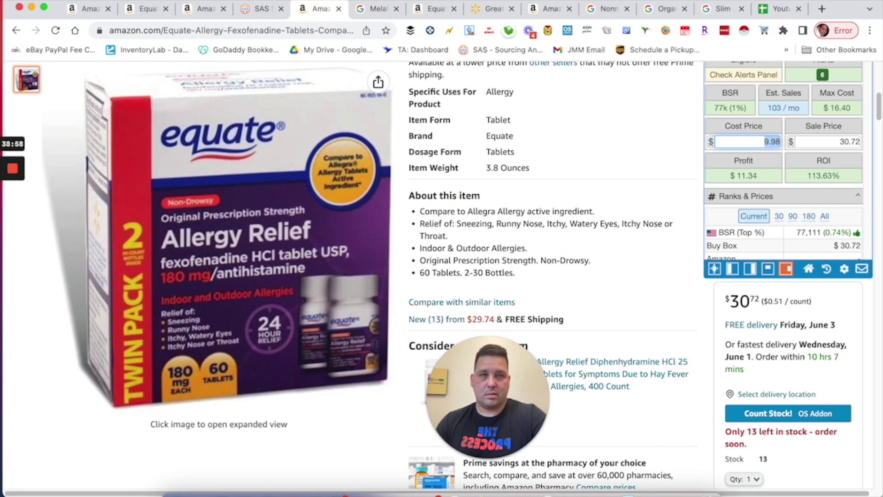
pyautogui.moveTo(879, 16); pyautogui.dragTo(640, 16)
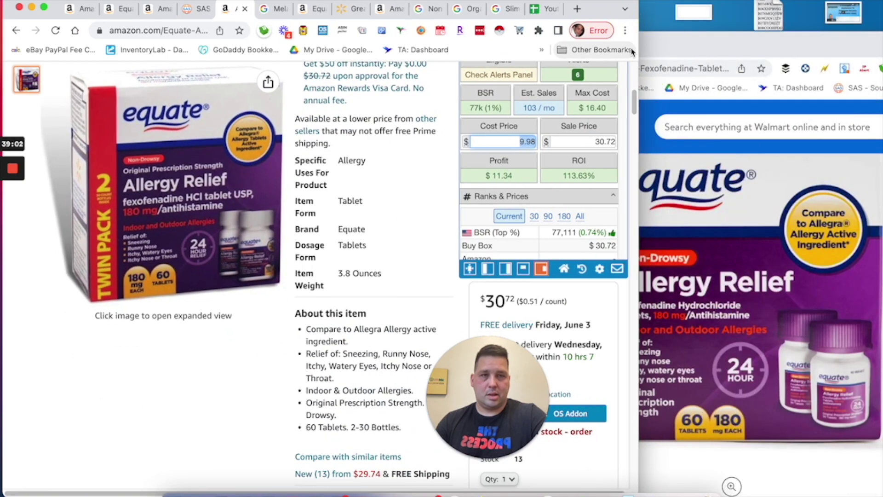
pyautogui.moveTo(639, 46); pyautogui.dragTo(582, 57)
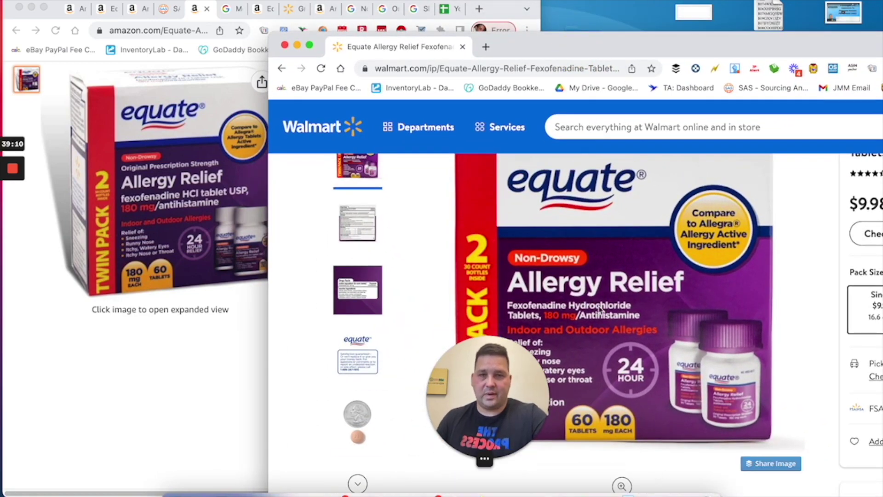
# Compare the Walmart package image with the Amazon one, checking the wording, strength, tablet count and twin-pack label
pyautogui.click(135, 353)
pyautogui.click(809, 247)
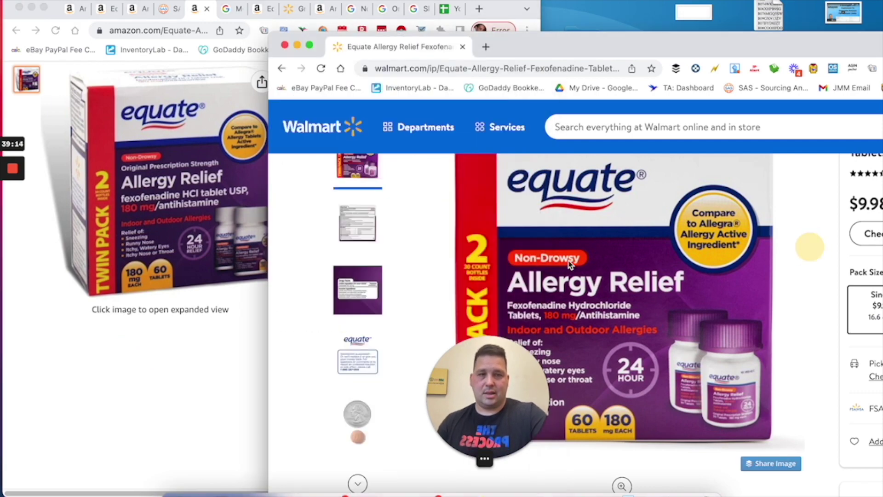
pyautogui.moveTo(511, 375); pyautogui.dragTo(278, 391)
pyautogui.scroll(-3, 596, 292)
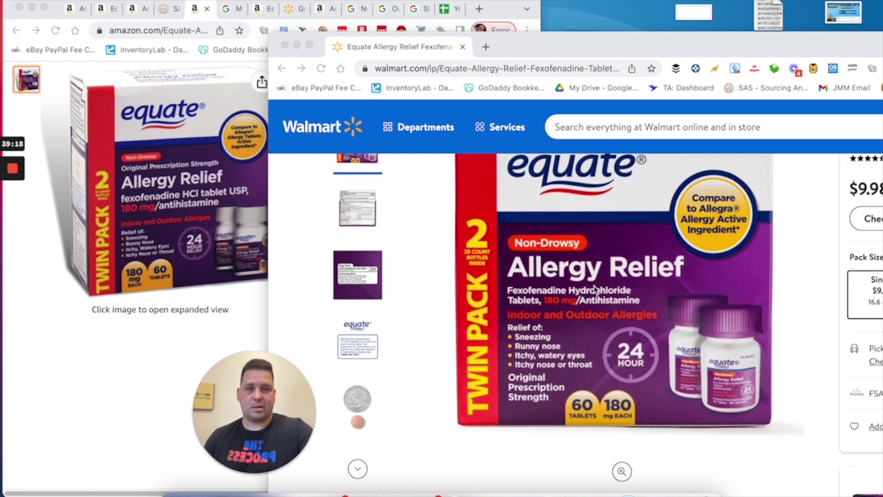
pyautogui.scroll(3, 589, 294)
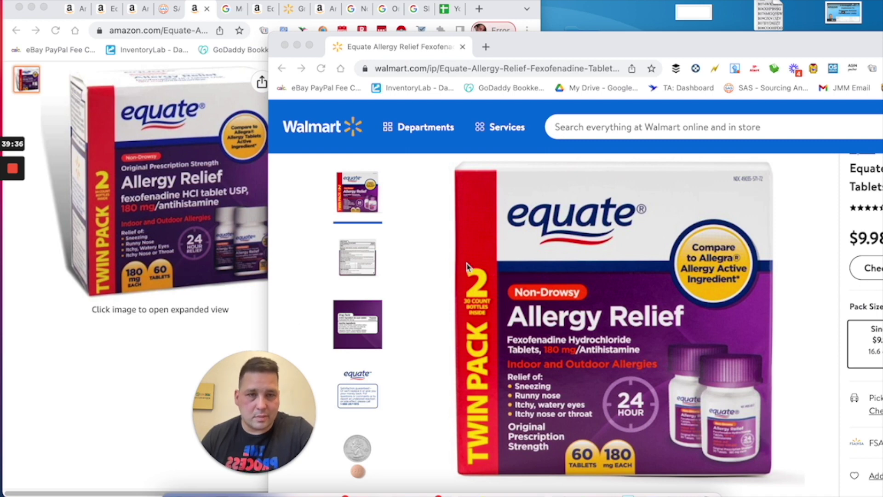
pyautogui.click(433, 249)
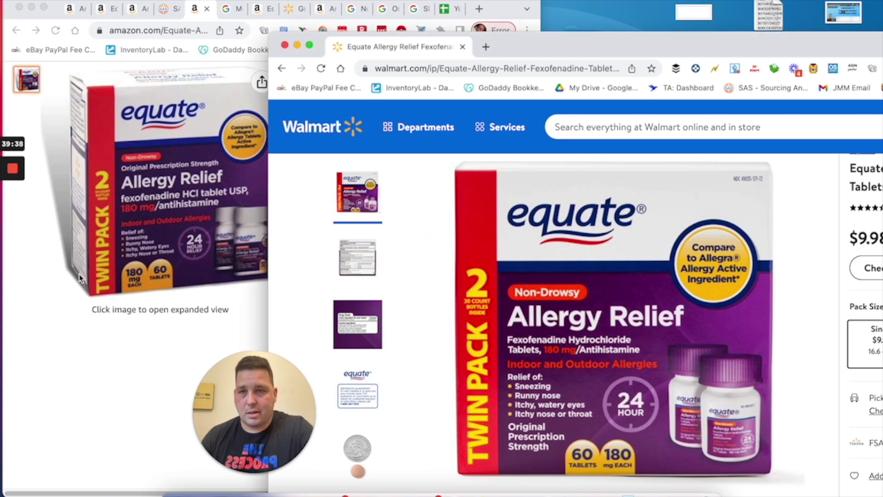
# Read the item description of the Amazon allergy relief listing to check the bottle and tablet count
pyautogui.click(34, 325)
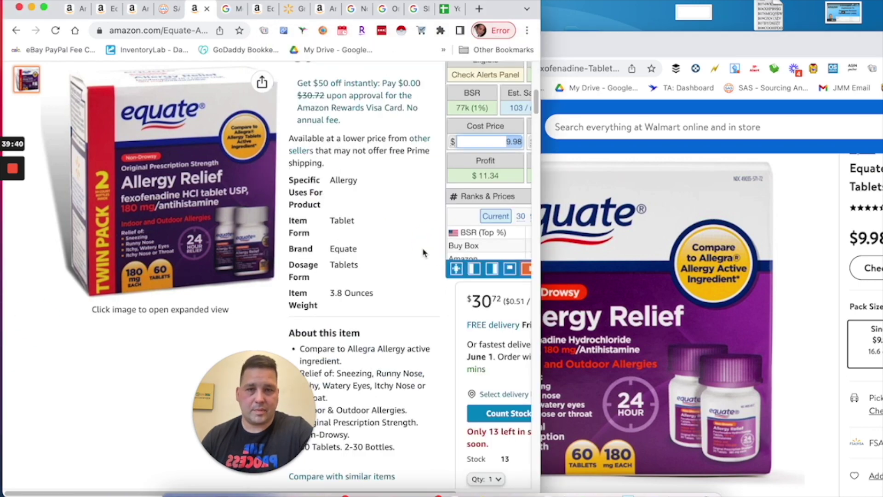
pyautogui.scroll(-3, 413, 250)
pyautogui.moveTo(287, 375); pyautogui.dragTo(170, 363)
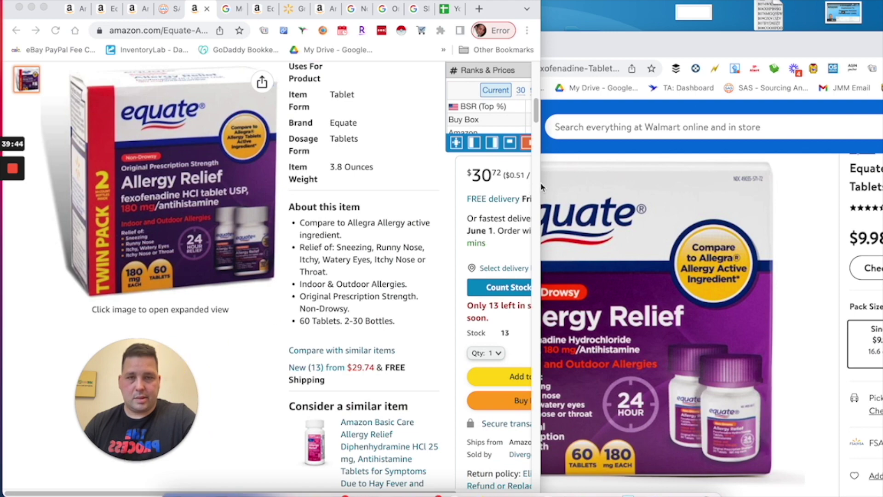
# Widen the Amazon window and examine the listing's product details, similar items and Keepa price history
pyautogui.moveTo(540, 186); pyautogui.dragTo(780, 188)
pyautogui.scroll(-15, 413, 273)
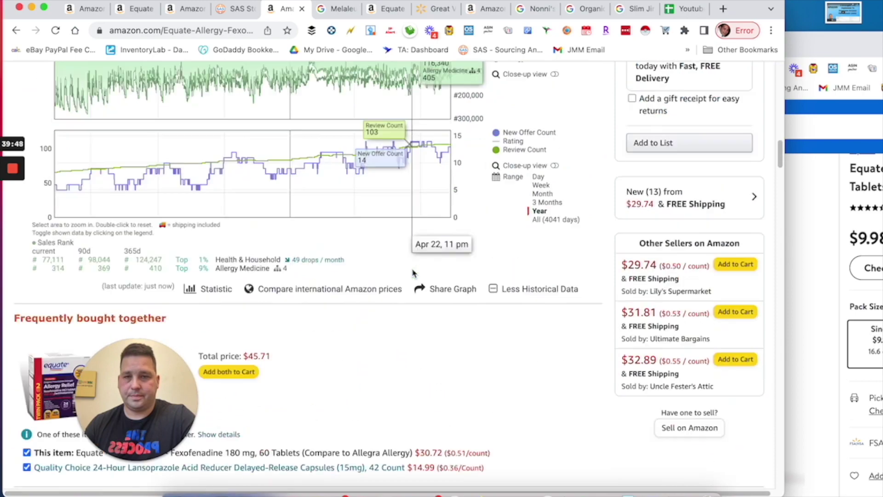
pyautogui.scroll(-10, 413, 273)
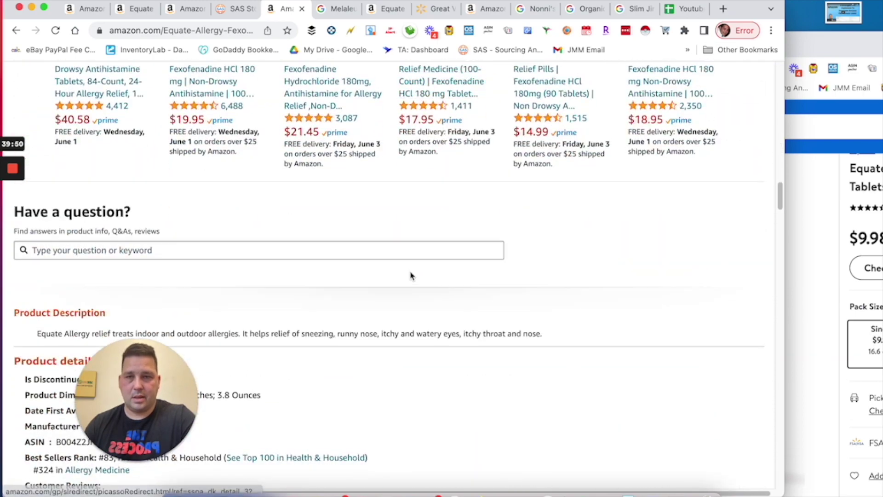
pyautogui.scroll(4, 412, 275)
pyautogui.scroll(-8, 409, 275)
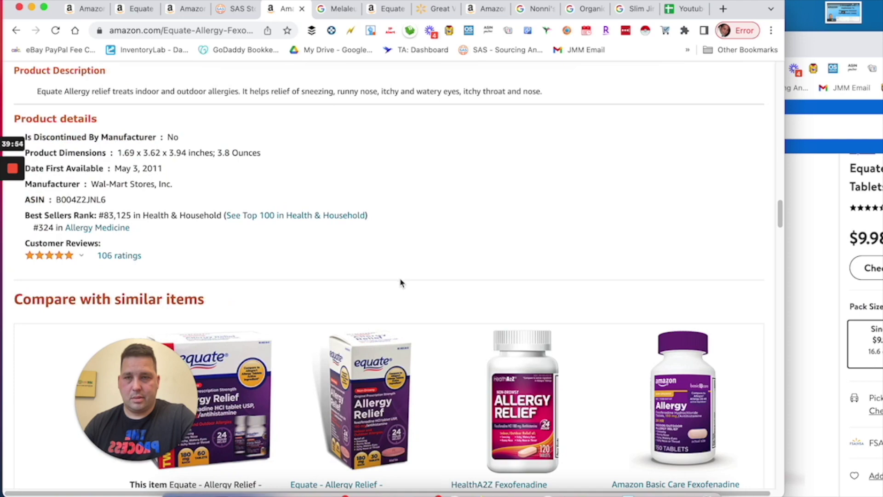
pyautogui.scroll(-1, 380, 281)
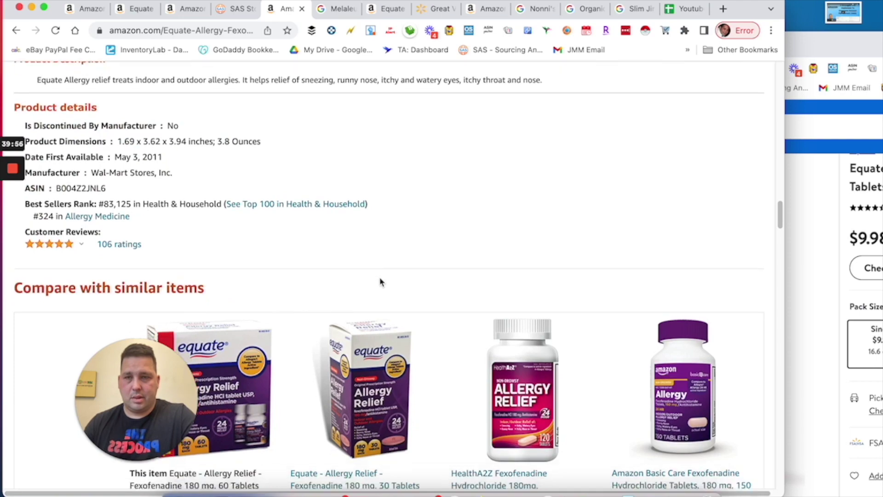
pyautogui.scroll(10, 380, 283)
pyautogui.scroll(6, 380, 283)
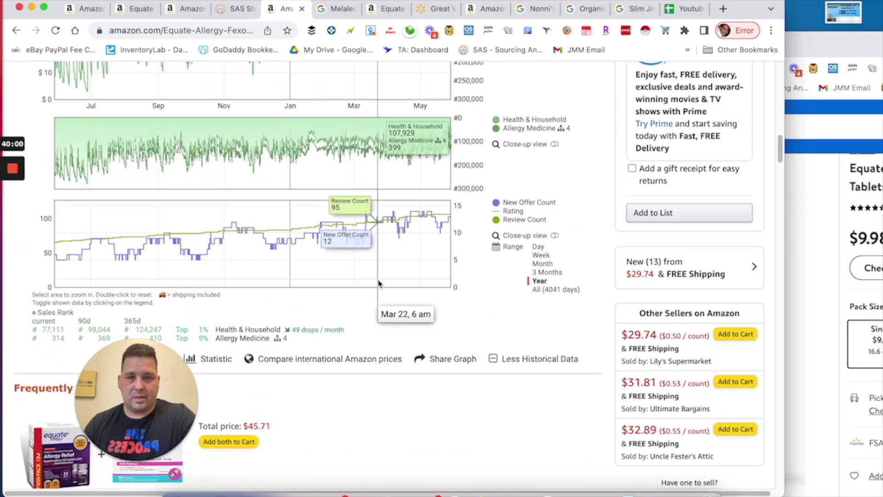
pyautogui.scroll(3, 379, 283)
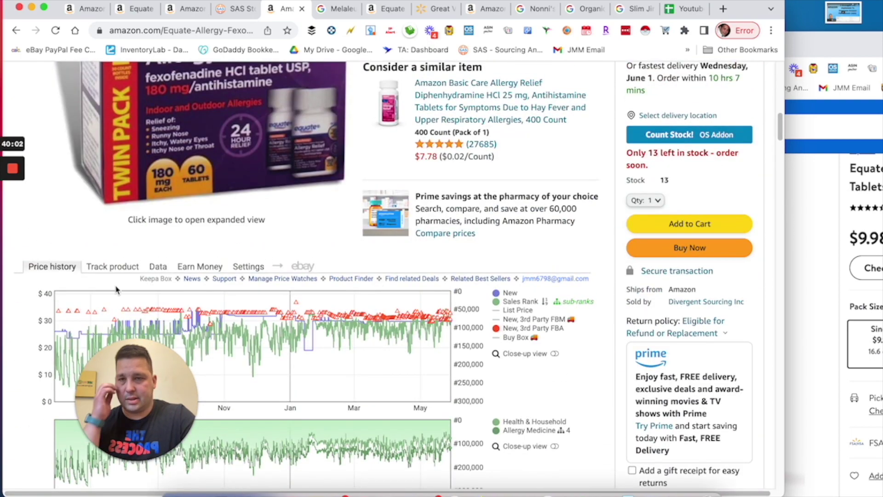
pyautogui.scroll(-3, 81, 273)
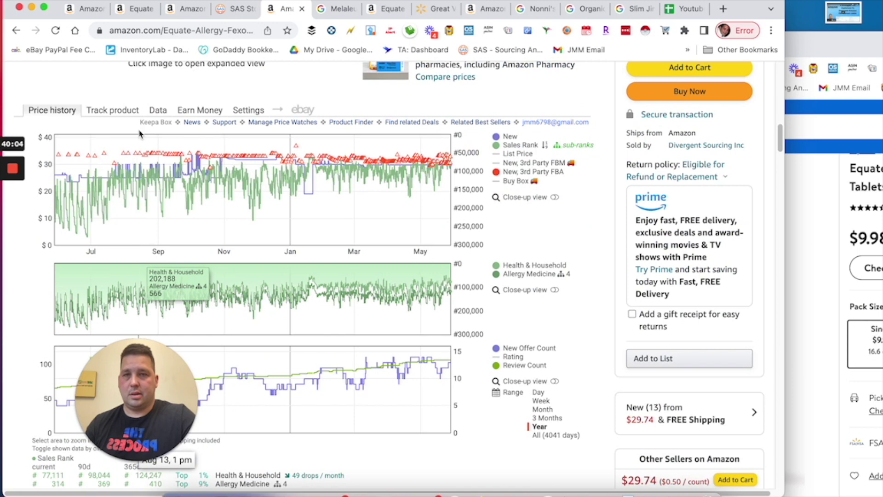
# Open the Keepa product data and examine the listing's product codes, size, package quantity and offer figures
pyautogui.click(157, 111)
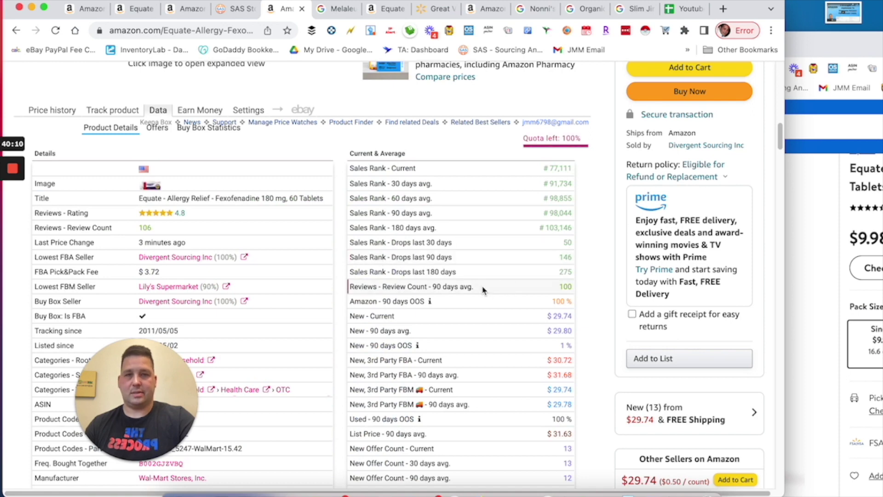
pyautogui.scroll(-5, 481, 289)
pyautogui.scroll(-5, 481, 289)
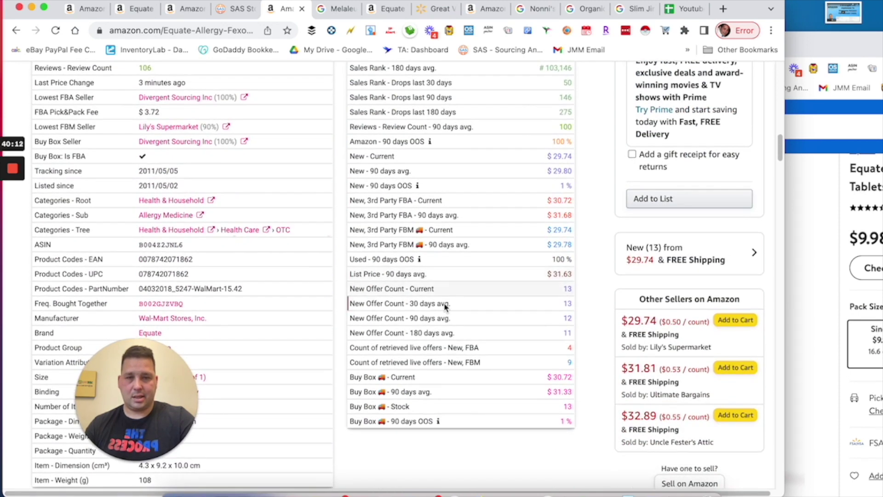
pyautogui.scroll(-3, 243, 324)
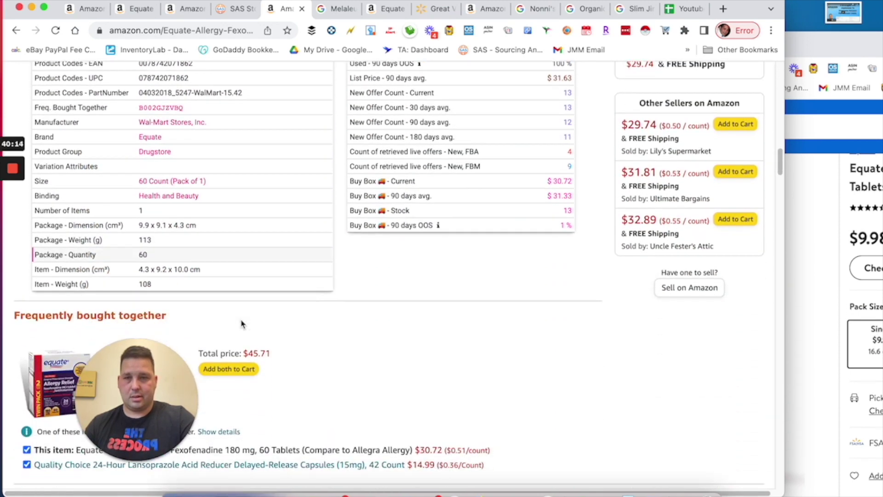
pyautogui.scroll(2, 221, 264)
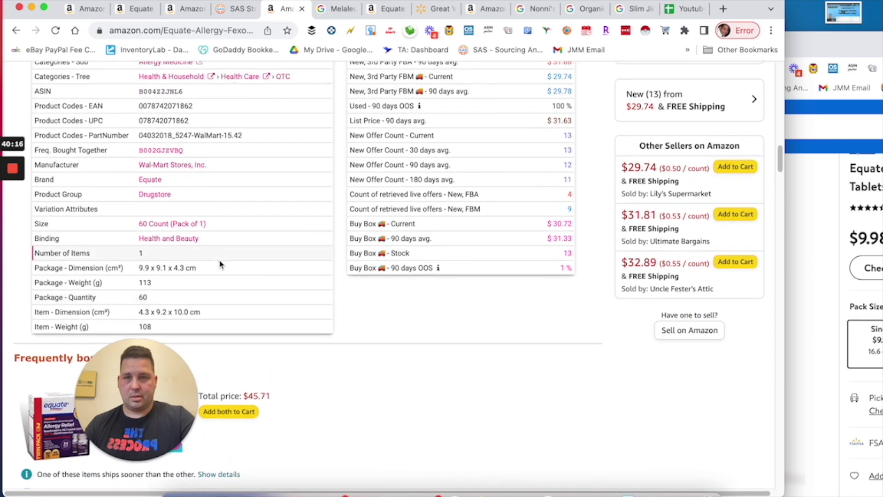
pyautogui.scroll(5, 219, 267)
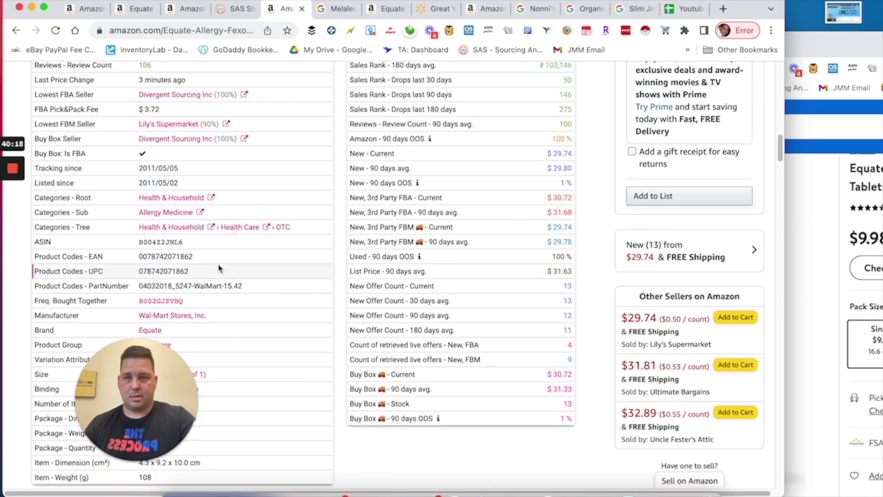
pyautogui.scroll(3, 219, 268)
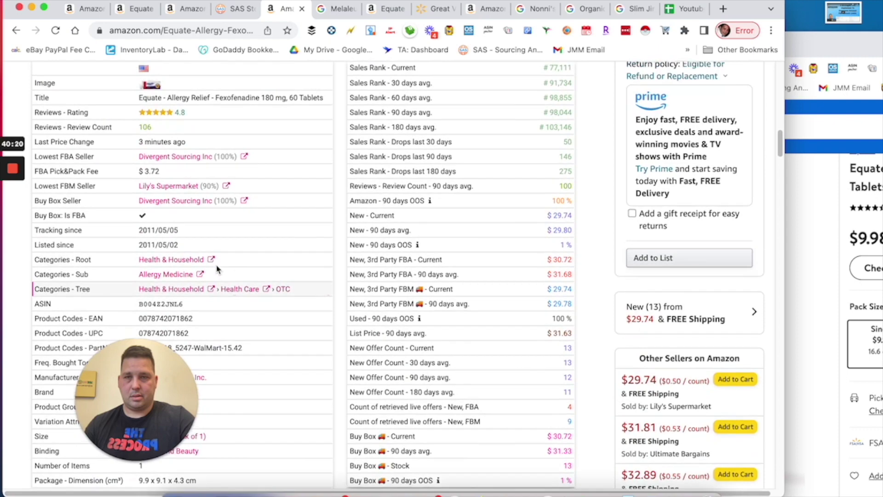
# Compare the Amazon listing's bullet points and package image with the twin-pack image on the Walmart page
pyautogui.scroll(12, 216, 270)
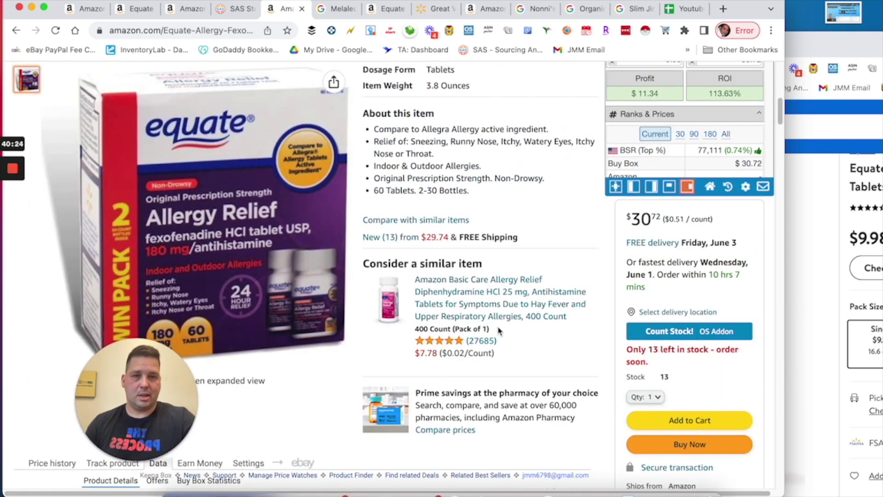
pyautogui.scroll(3, 501, 327)
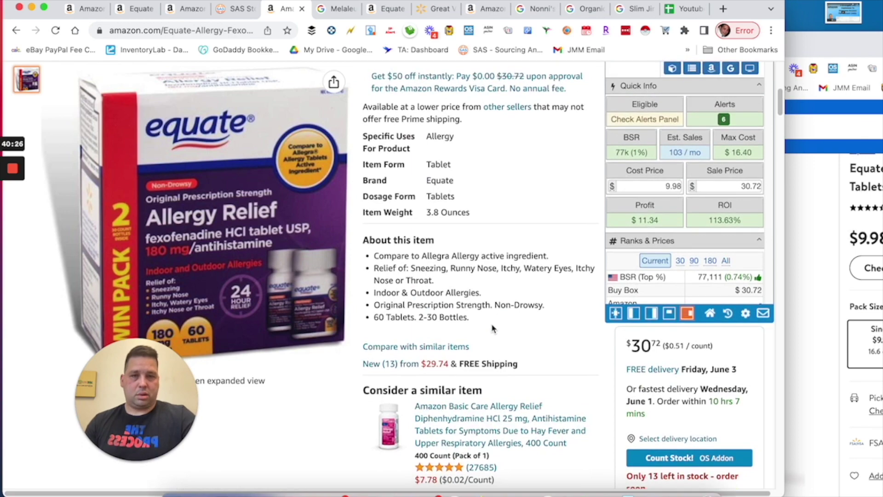
pyautogui.scroll(-2, 489, 329)
pyautogui.click(837, 47)
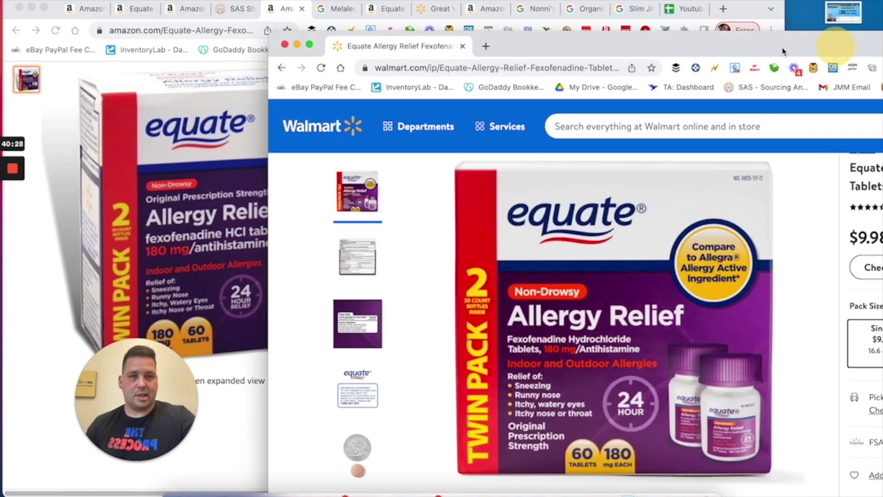
pyautogui.scroll(-4, 621, 342)
pyautogui.scroll(1, 506, 312)
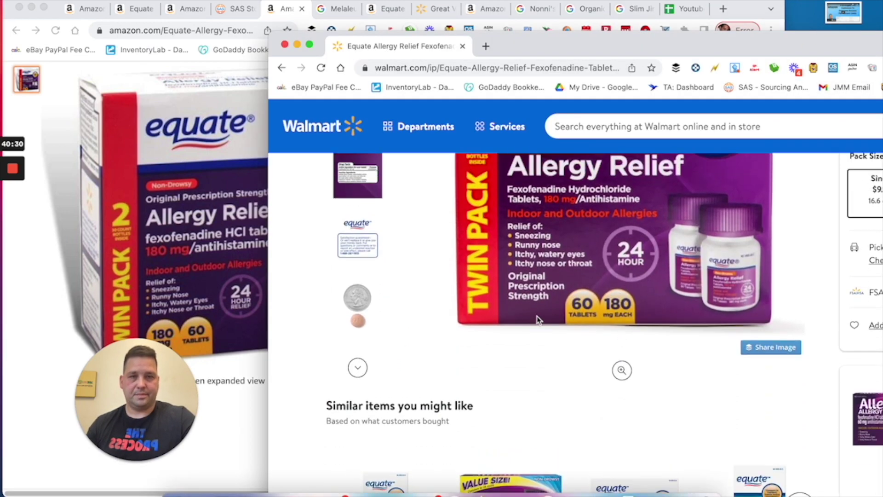
# Show the Drug Facts image of the package on the Walmart page and shift the Walmart window slightly upward
pyautogui.click(369, 231)
pyautogui.scroll(5, 370, 207)
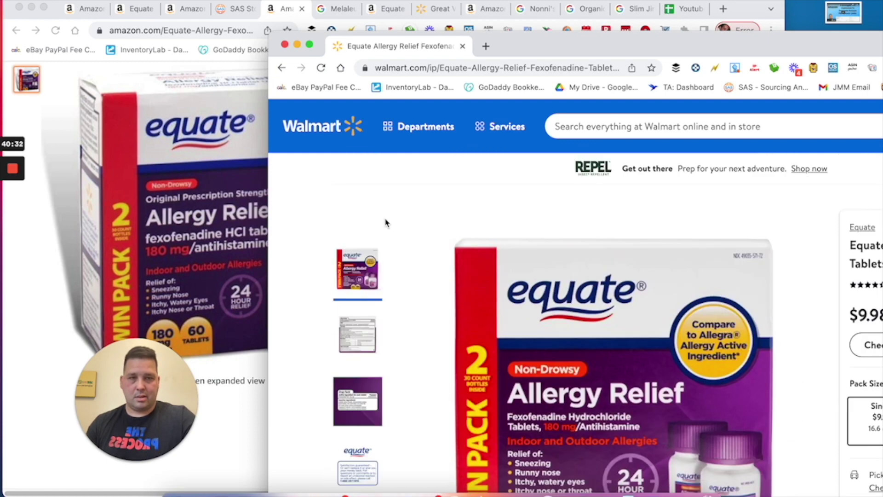
pyautogui.click(371, 350)
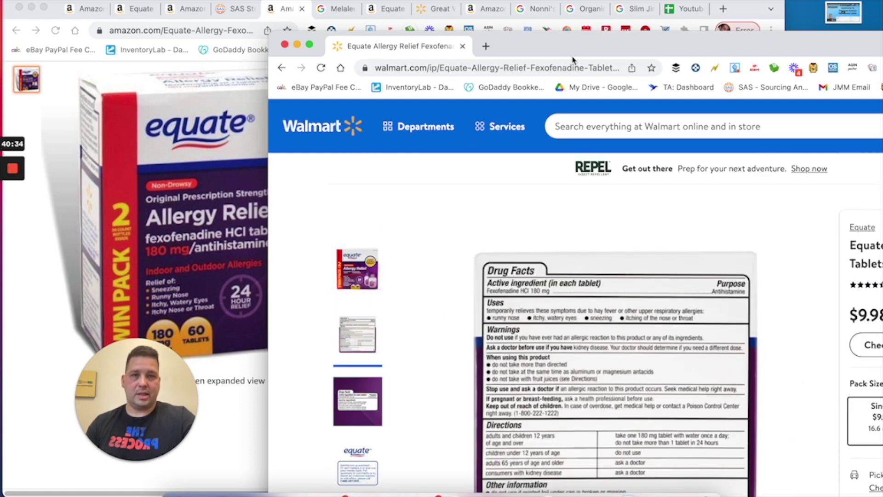
pyautogui.moveTo(573, 59); pyautogui.dragTo(556, 16)
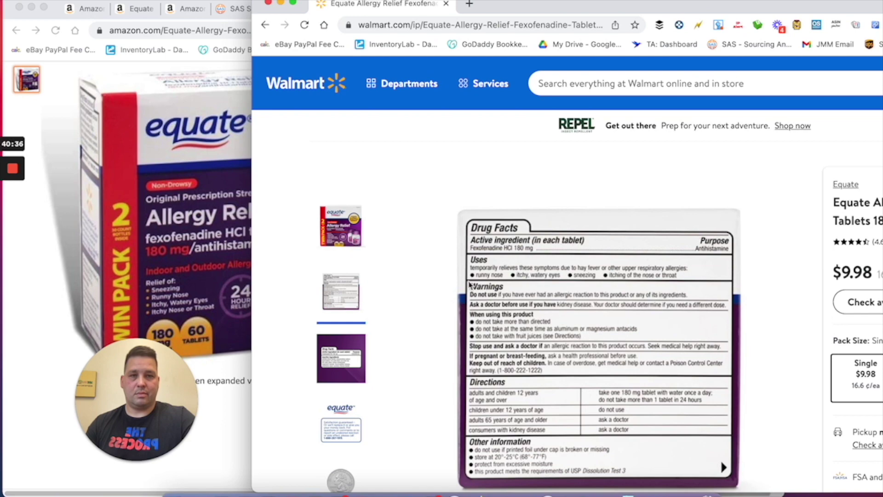
# Return to the Amazon allergy relief listing and switch the Keepa section back to the price history graph
pyautogui.click(59, 106)
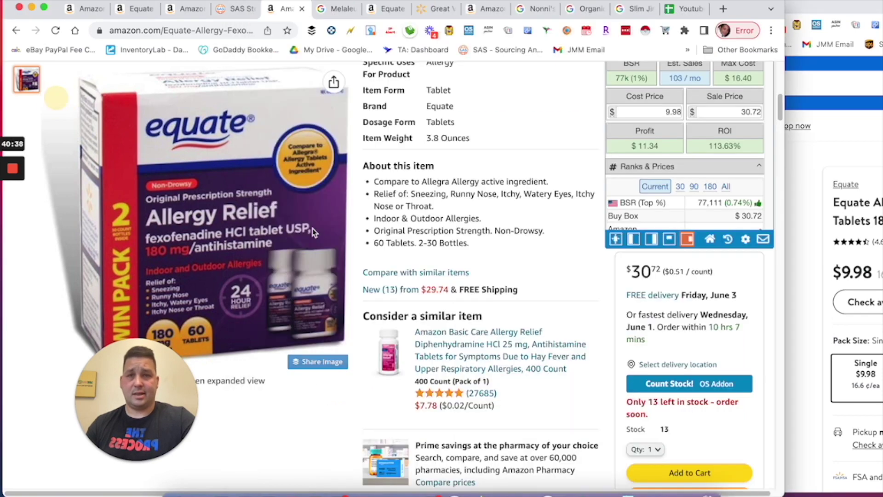
pyautogui.scroll(-5, 315, 245)
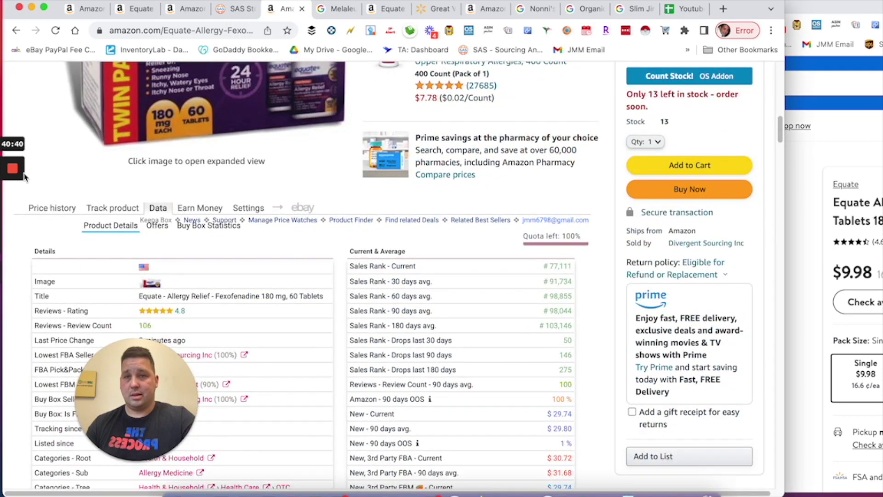
pyautogui.click(45, 206)
pyautogui.scroll(3, 115, 189)
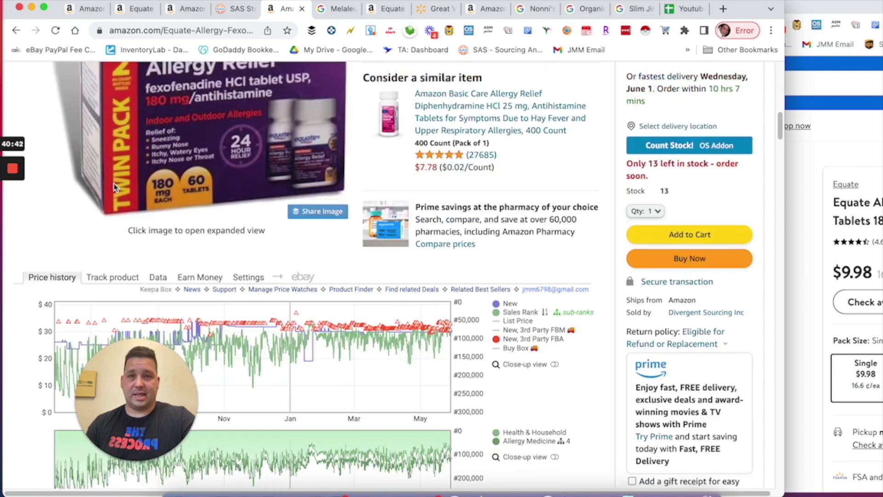
# Recheck the Walmart page, and review the Amazon listing's title, price and SellerAmp profit figures
pyautogui.click(840, 19)
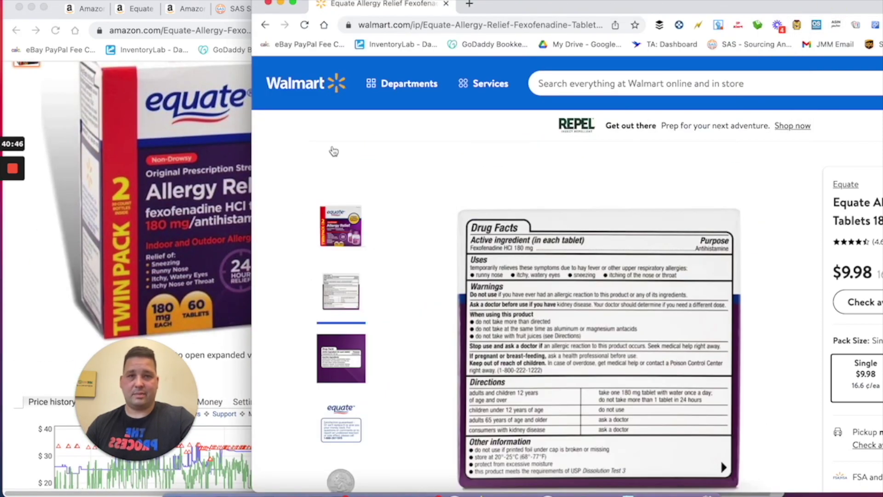
pyautogui.click(63, 156)
pyautogui.scroll(5, 294, 246)
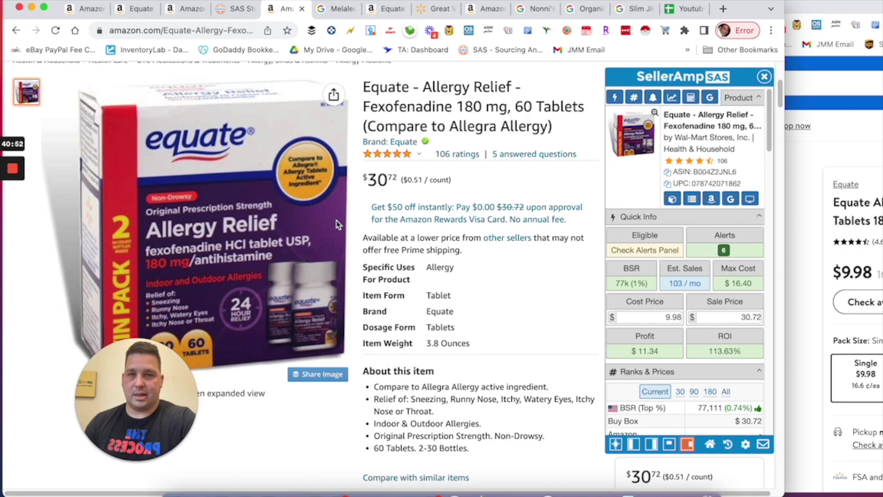
pyautogui.scroll(5, 337, 224)
pyautogui.scroll(2, 337, 224)
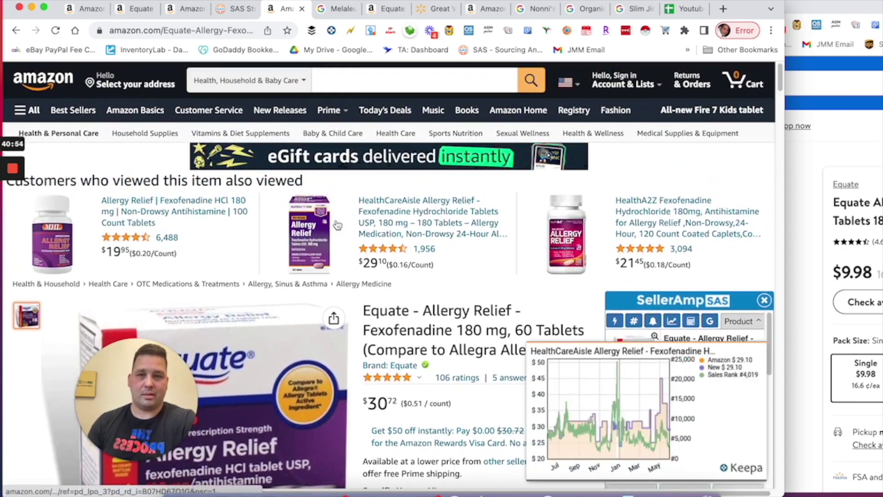
pyautogui.scroll(-4, 337, 225)
pyautogui.scroll(-3, 337, 224)
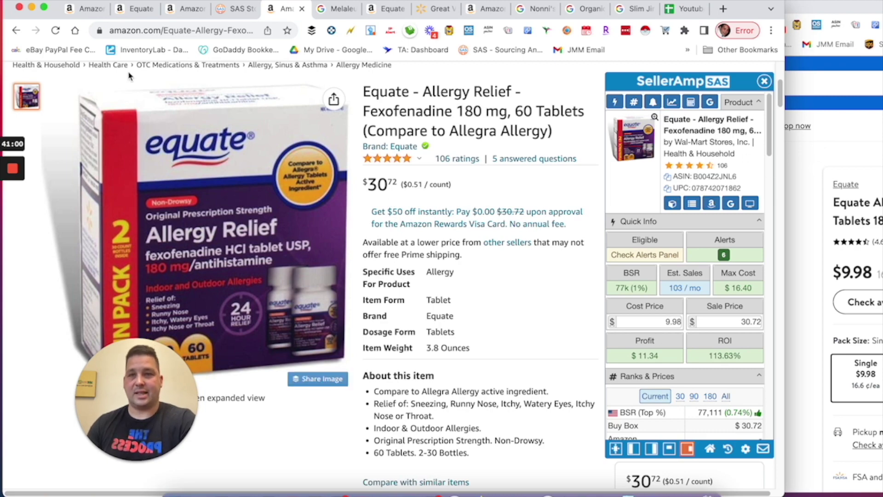
# Examine the Keepa graphs for the listing's price, sales rank, offer count and review history
pyautogui.scroll(-4, 277, 232)
pyautogui.scroll(1, 277, 231)
pyautogui.scroll(-8, 277, 232)
pyautogui.moveTo(142, 385); pyautogui.dragTo(59, 420)
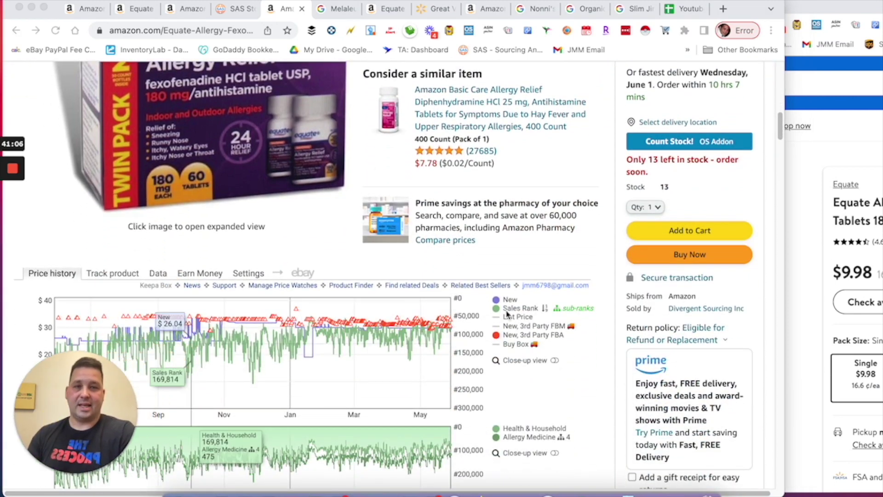
pyautogui.scroll(-4, 322, 322)
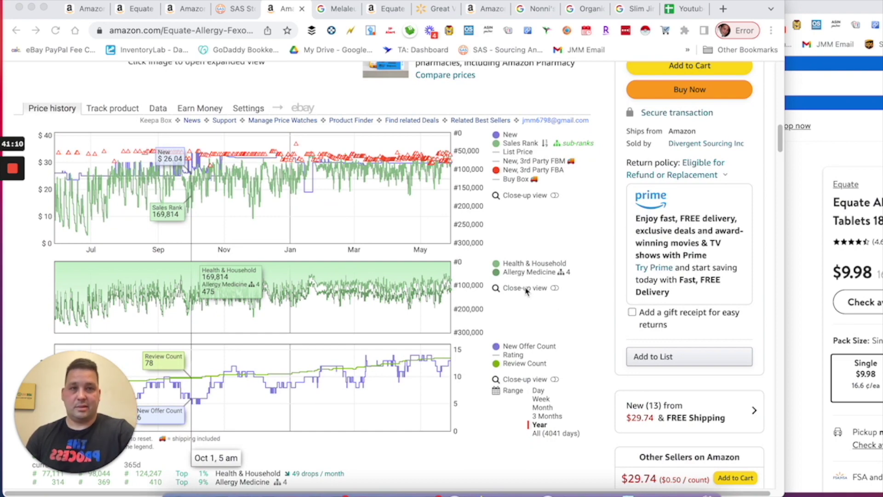
pyautogui.scroll(-15, 526, 290)
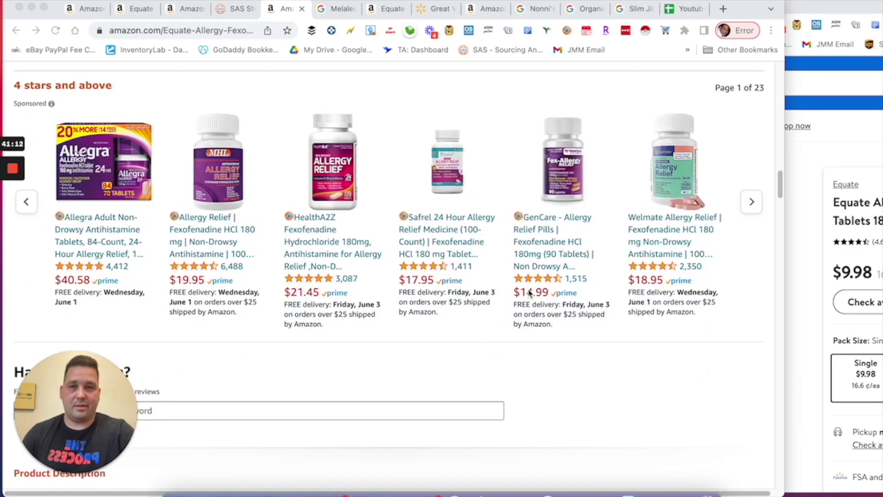
pyautogui.scroll(15, 529, 293)
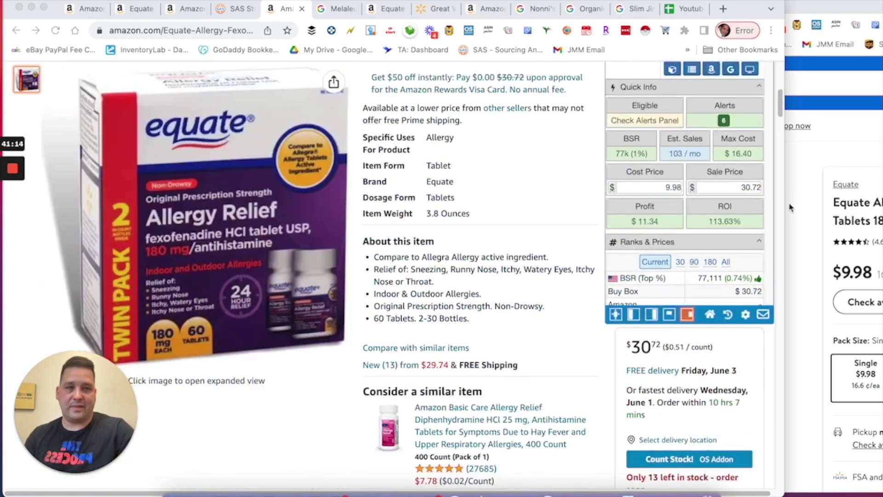
# Copy "Equate - Allergy Relief - Fexofenadine 180 mg, 60 Tablets" from the title of the Amazon listing
pyautogui.click(812, 6)
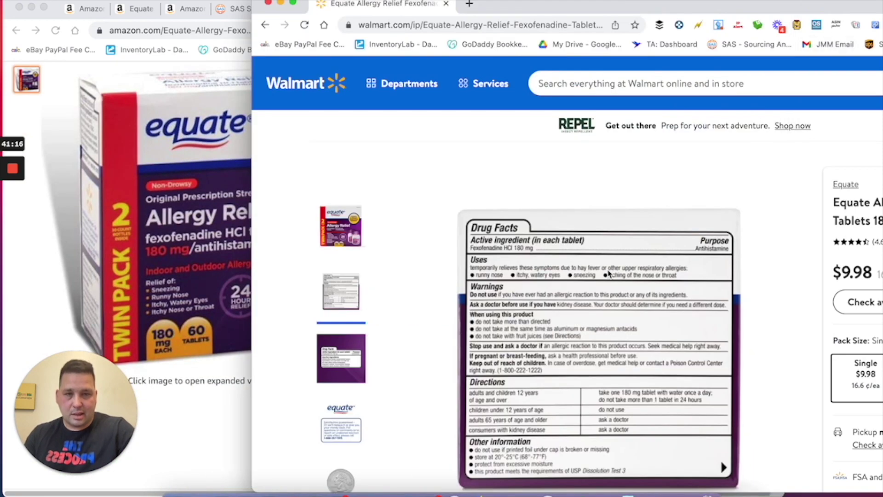
pyautogui.scroll(-3, 608, 273)
pyautogui.click(168, 148)
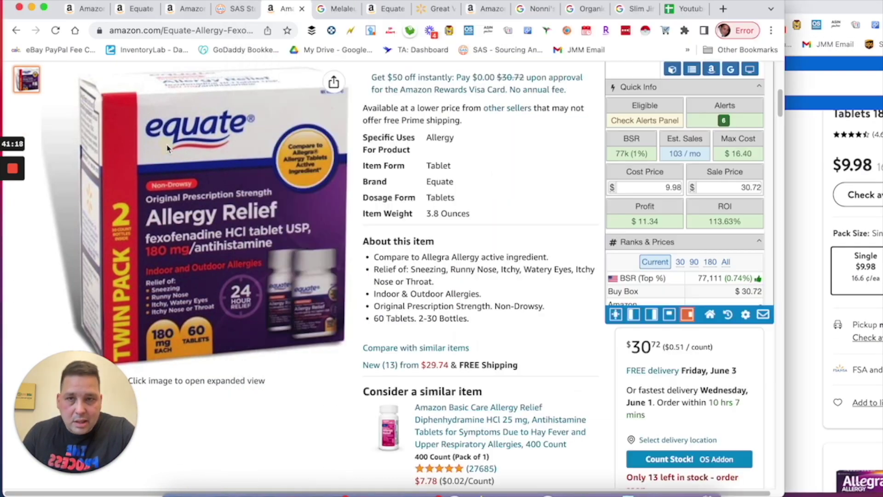
pyautogui.scroll(3, 309, 217)
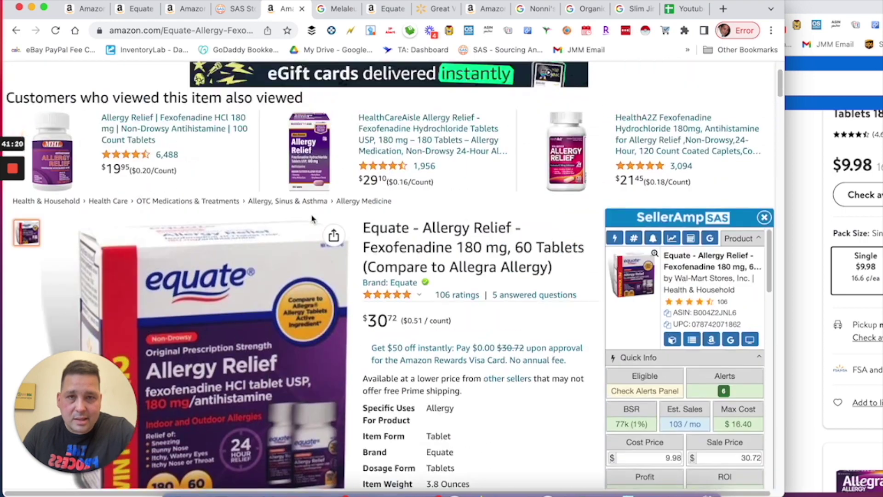
pyautogui.moveTo(359, 231); pyautogui.dragTo(586, 254)
pyautogui.rightClick(541, 245)
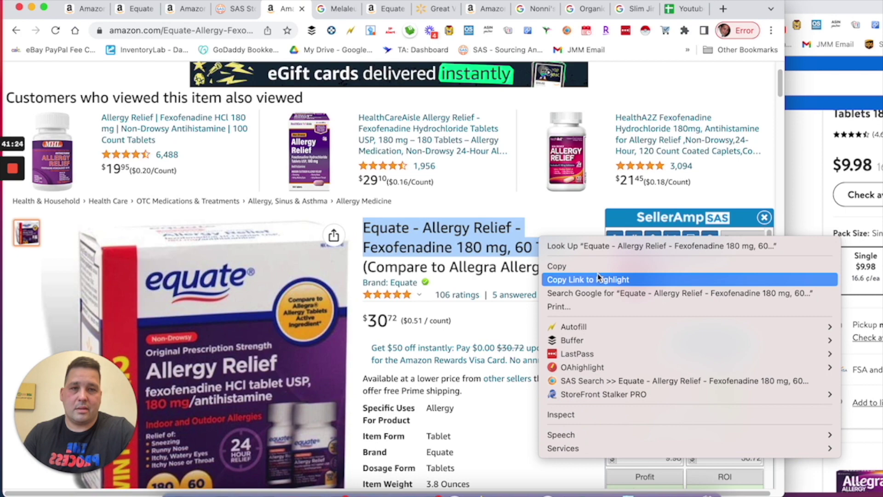
pyautogui.click(558, 262)
# Open the Amazon home page in a new tab and search all departments for the copied product title
pyautogui.scroll(2, 235, 156)
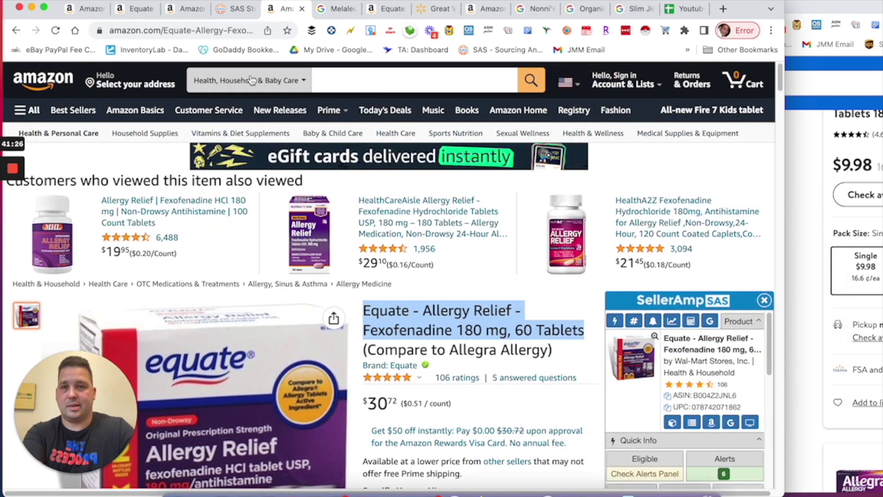
pyautogui.keyDown('super'); pyautogui.click(58, 82); pyautogui.keyUp('super')
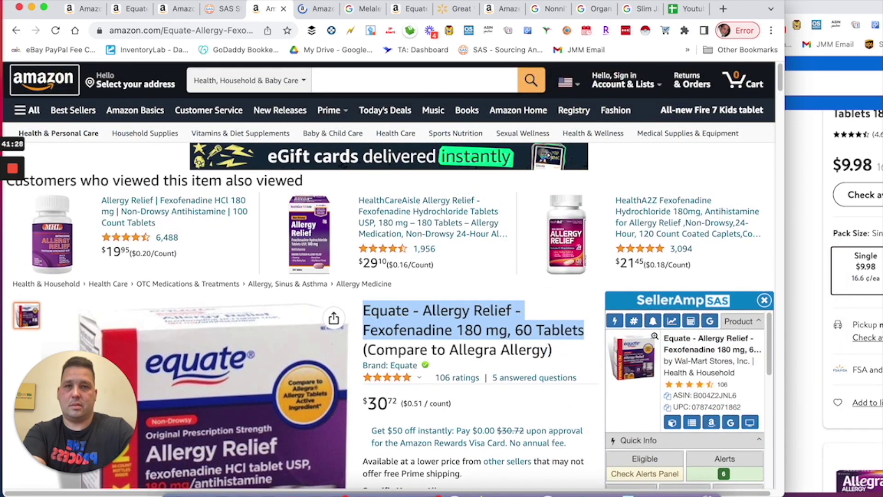
pyautogui.click(315, 10)
pyautogui.click(247, 73)
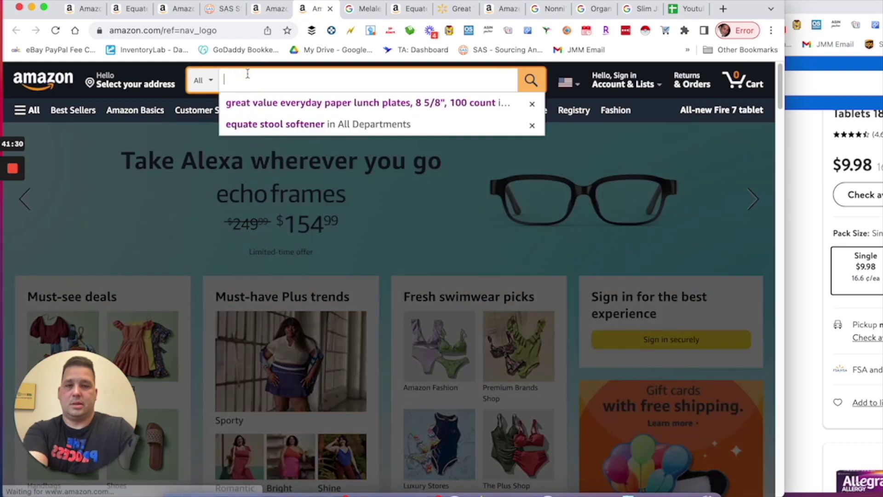
pyautogui.press('super+v')
pyautogui.press('Return')
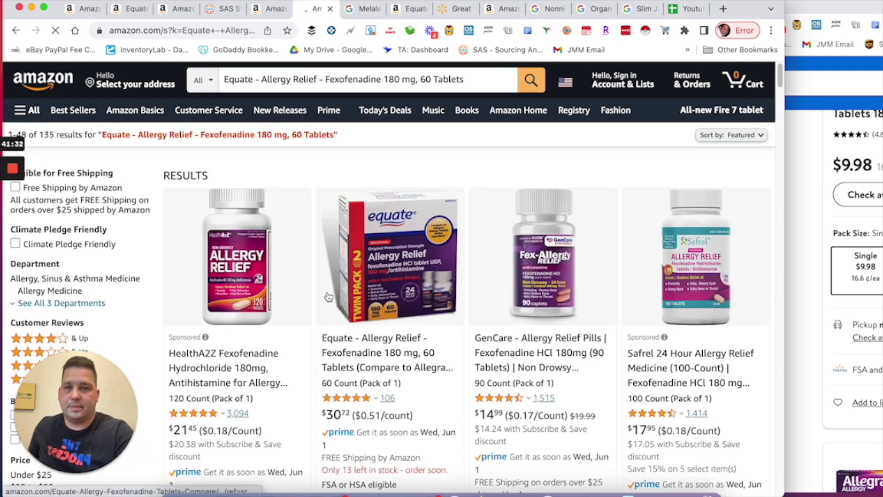
# Scan the search results for other Equate fexofenadine listings, checking their tablet counts, prices and sales ranks
pyautogui.scroll(-9, 329, 297)
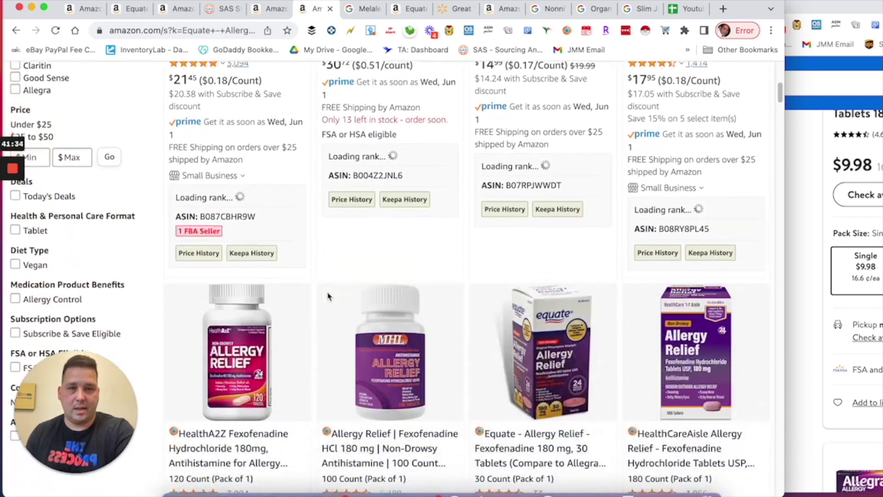
pyautogui.scroll(-3, 328, 296)
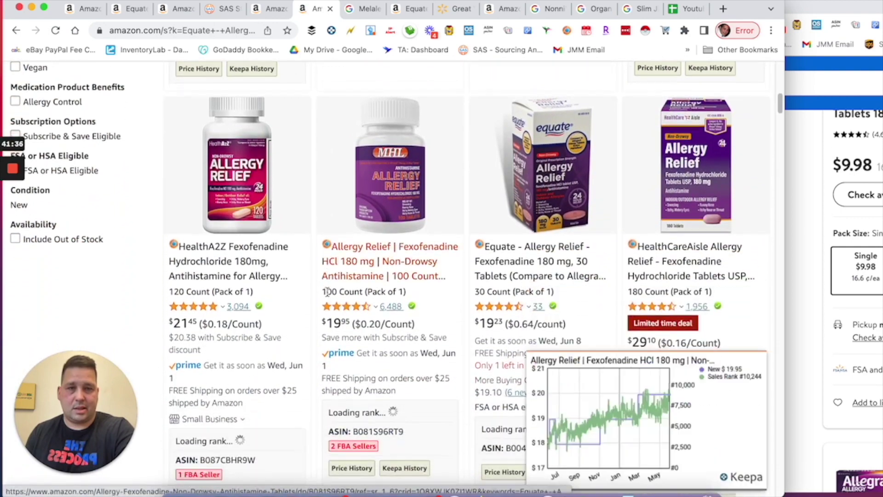
pyautogui.scroll(-6, 328, 296)
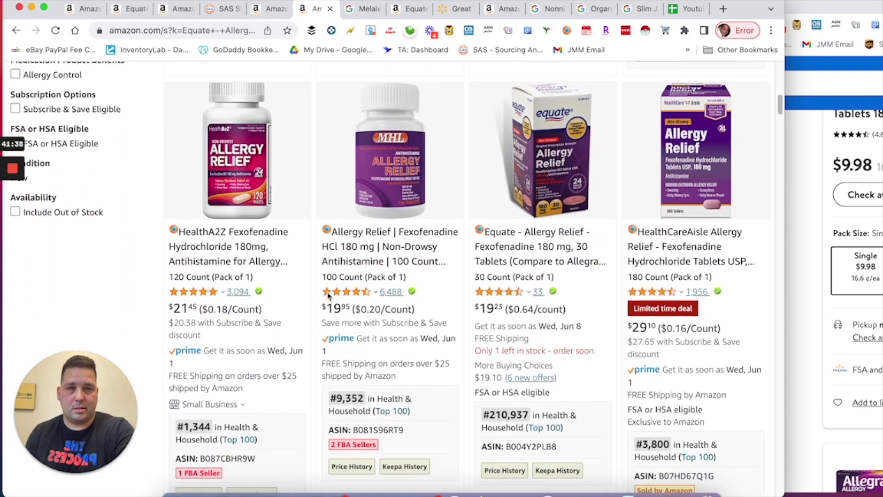
pyautogui.scroll(-14, 329, 296)
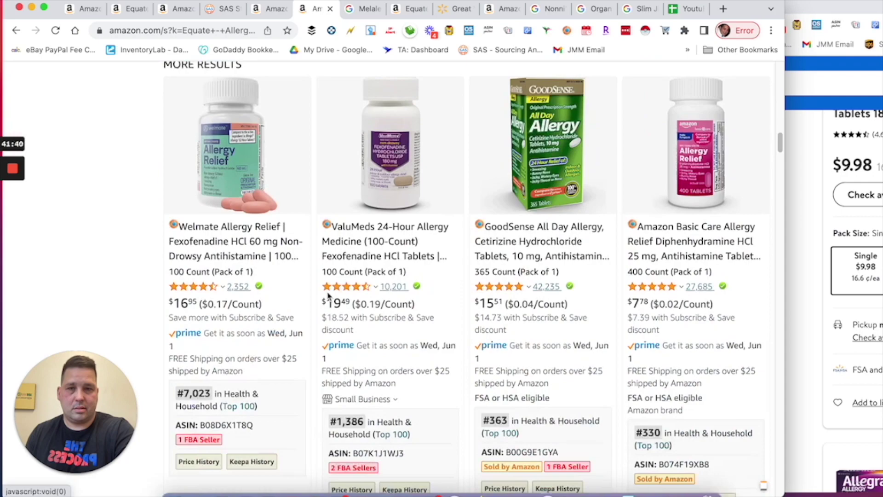
pyautogui.scroll(4, 327, 290)
pyautogui.scroll(15, 327, 291)
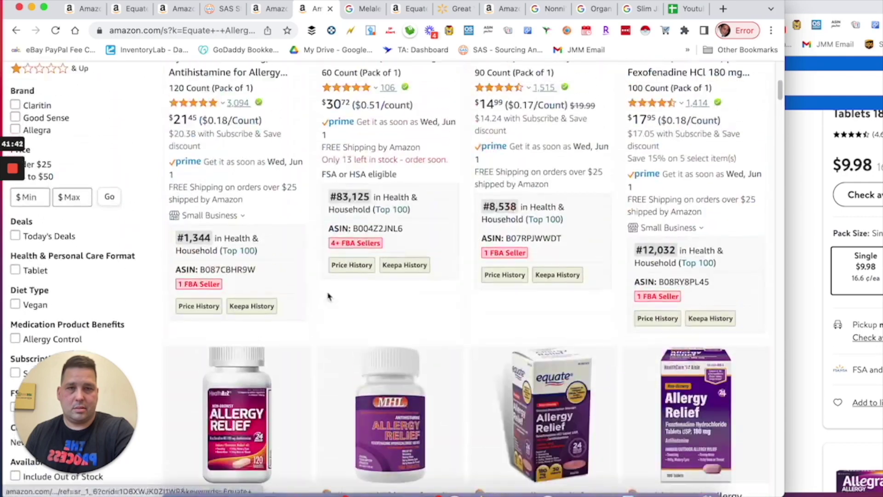
pyautogui.scroll(-7, 579, 354)
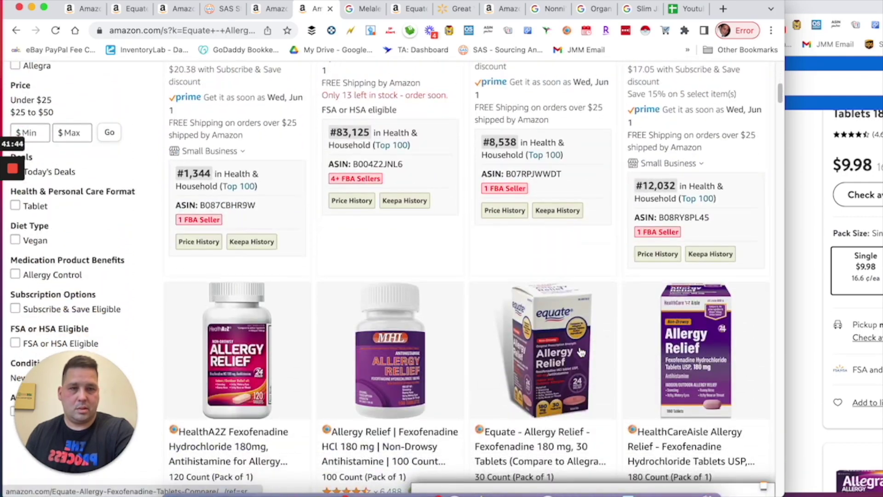
# Open the Equate Allergy Relief 180 mg, 30 Tablets listing and view its package image and item description
pyautogui.moveTo(569, 375)
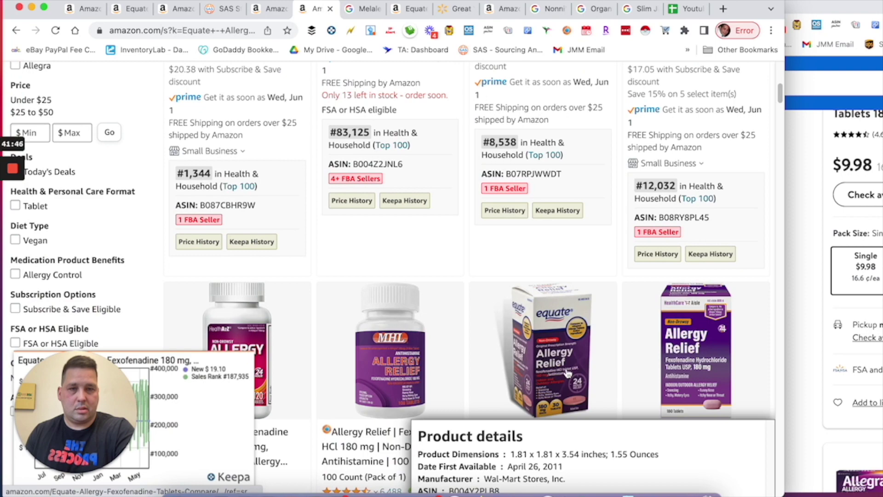
pyautogui.click(567, 372)
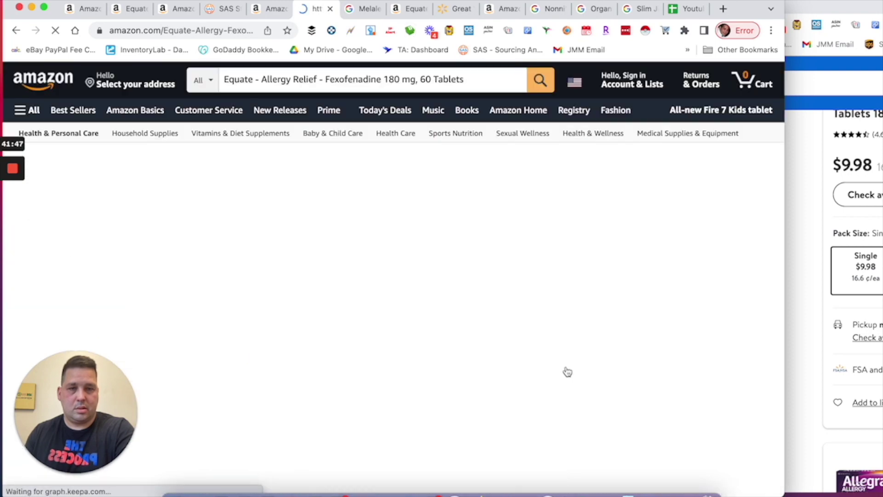
pyautogui.scroll(-4, 322, 253)
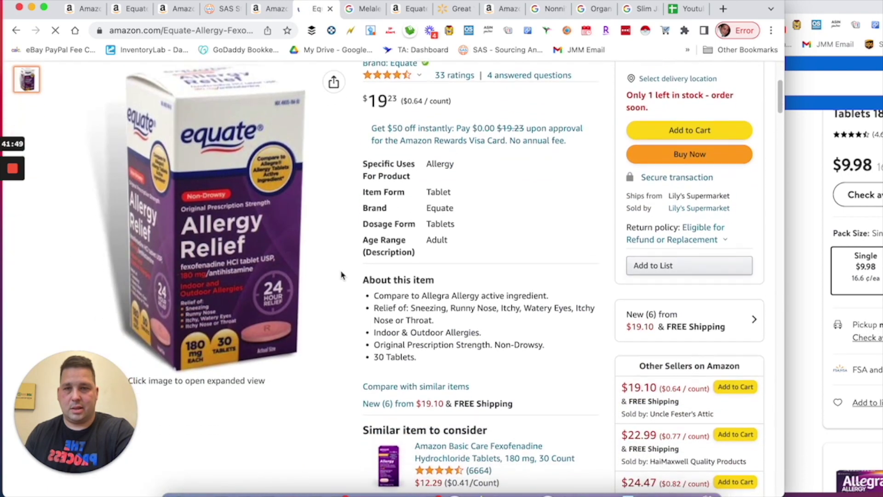
# Review the 30-tablet listing's item description, product details and best sellers rank
pyautogui.scroll(-6, 253, 190)
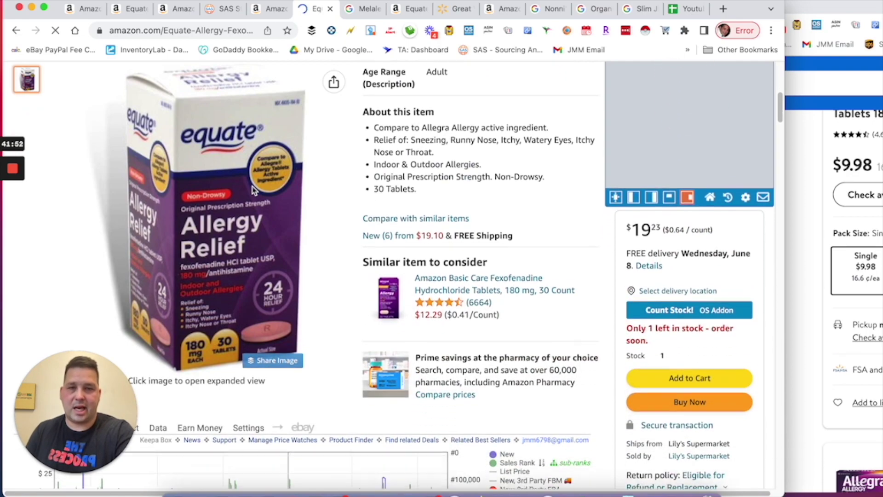
pyautogui.scroll(5, 239, 165)
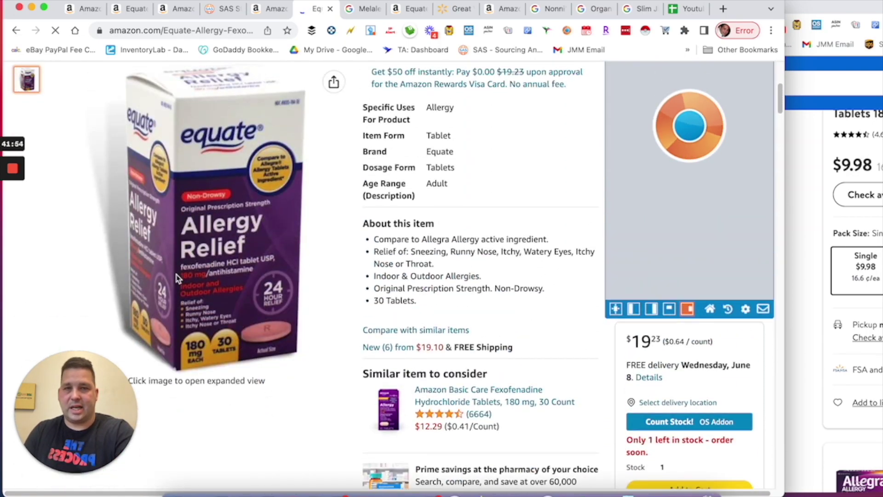
pyautogui.scroll(-10, 177, 276)
pyautogui.scroll(-10, 177, 278)
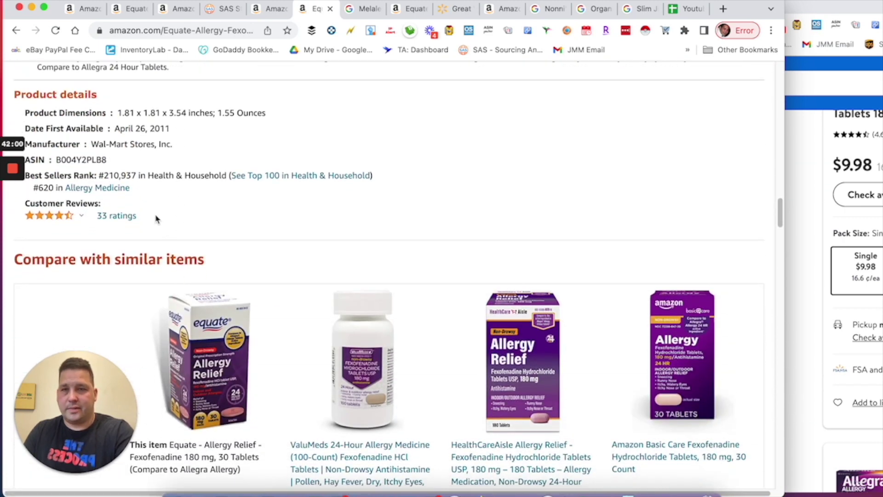
pyautogui.scroll(-2, 156, 220)
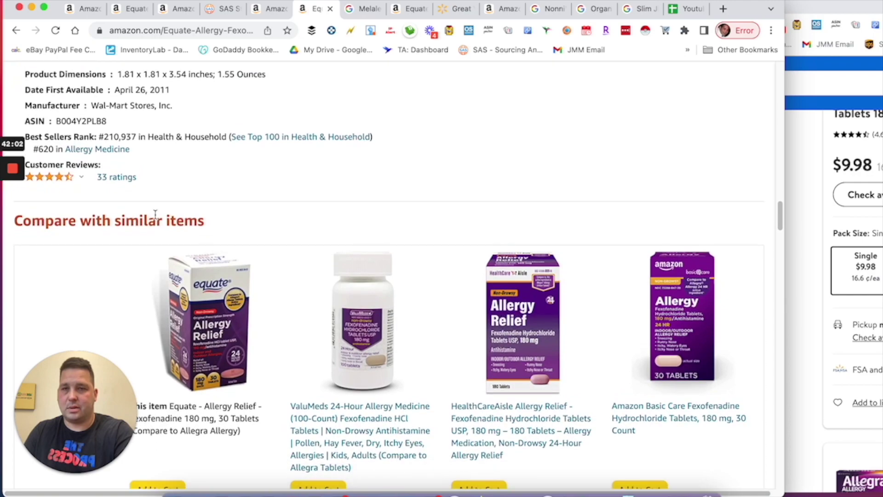
pyautogui.scroll(15, 153, 217)
# Return to the Equate 60-tablet Amazon listing and review its product details, ingredients and directions
pyautogui.click(258, 16)
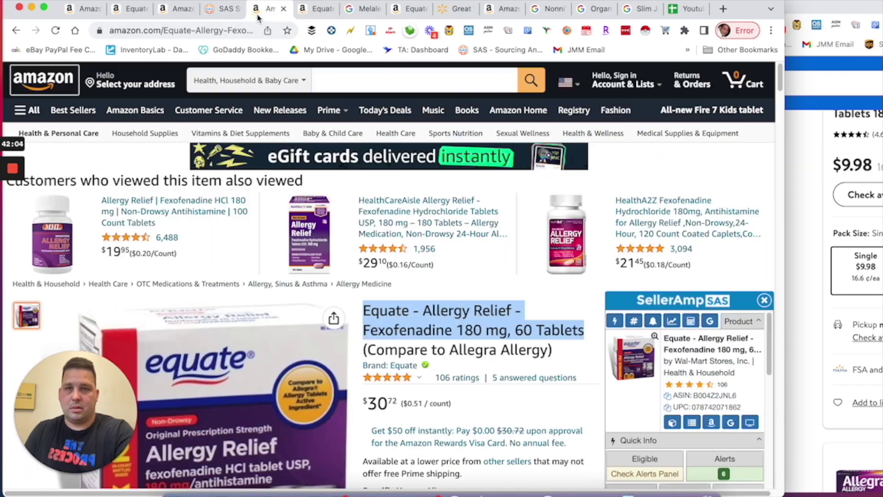
pyautogui.scroll(-15, 223, 388)
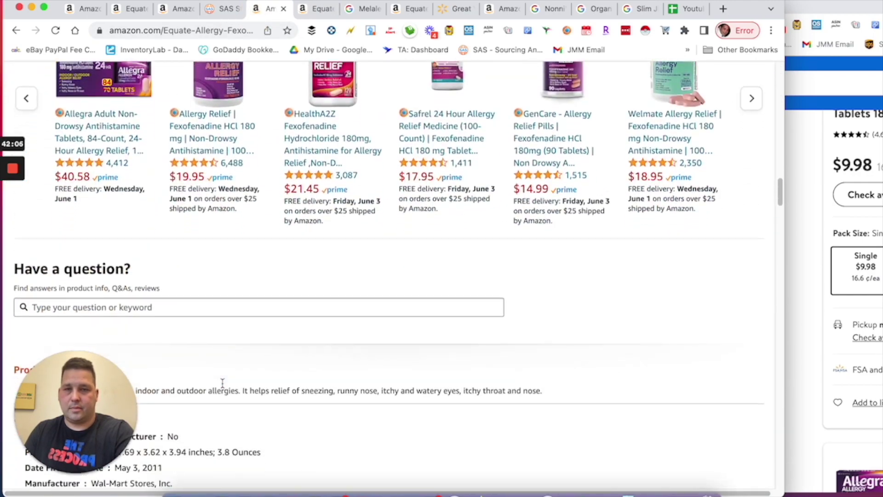
pyautogui.scroll(-2, 223, 388)
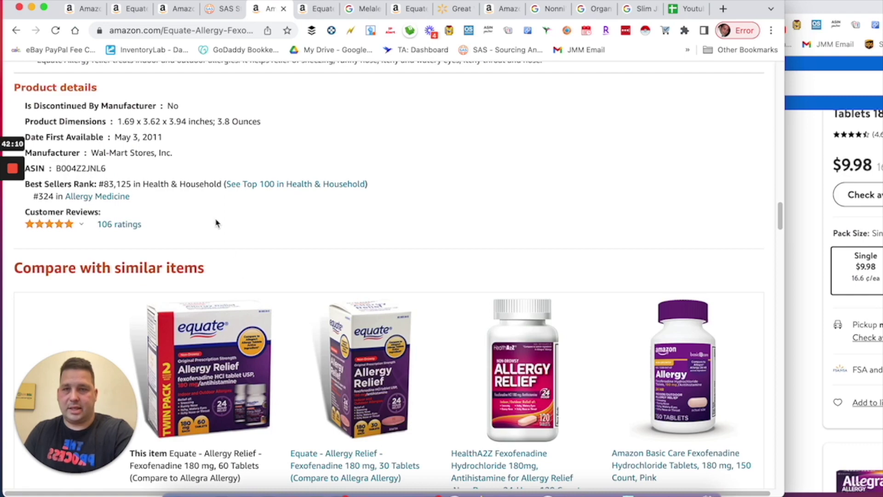
pyautogui.scroll(-15, 216, 223)
pyautogui.scroll(-1, 216, 218)
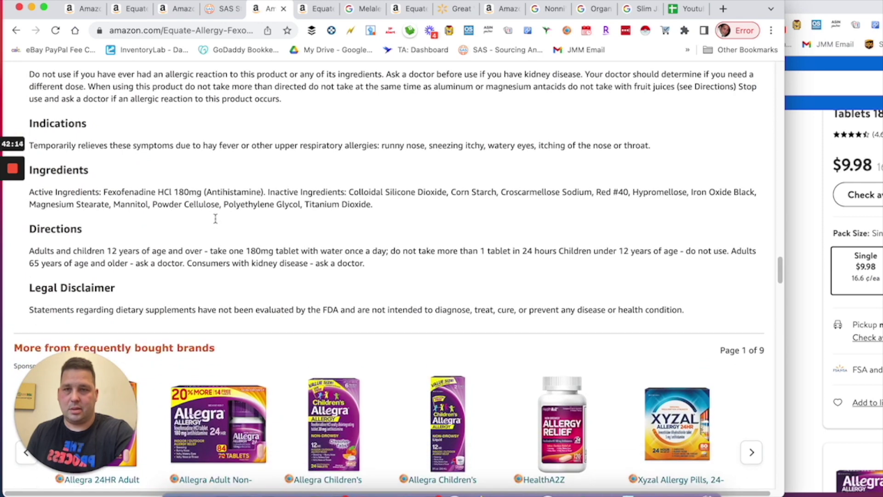
# Show the inactive ingredients image of the Walmart listing and shift its window aside to check the Amazon ingredients
pyautogui.click(802, 155)
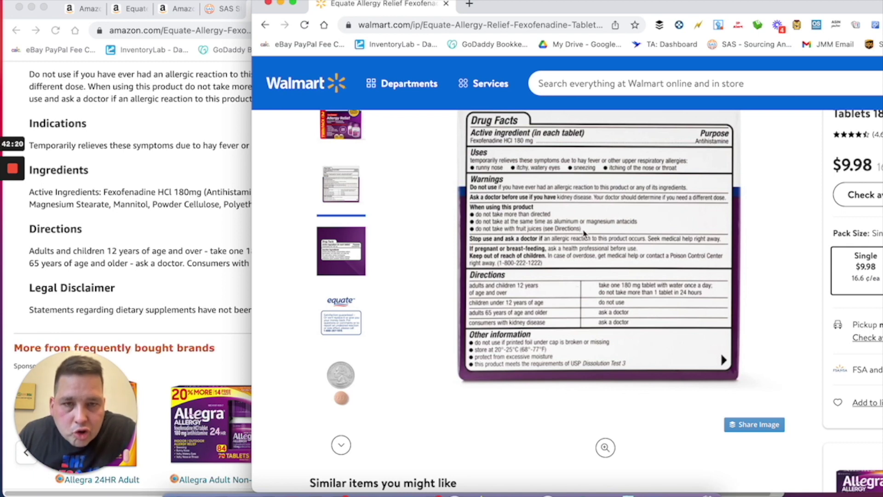
pyautogui.click(342, 249)
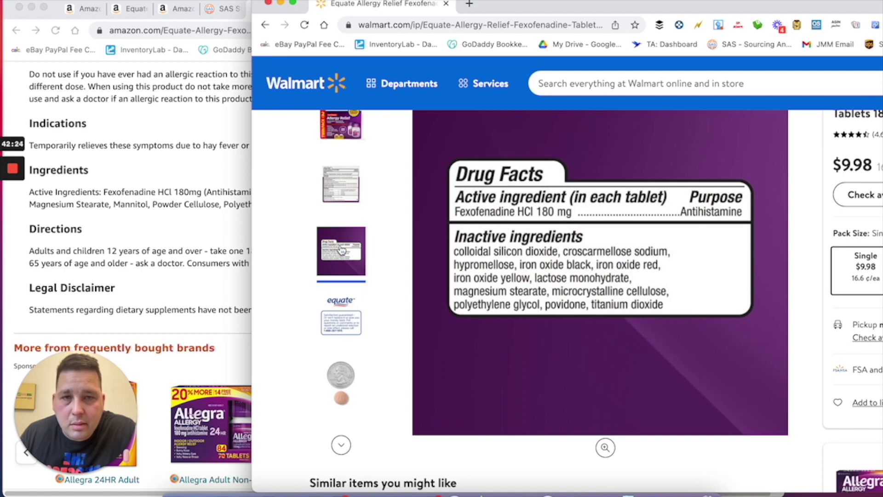
pyautogui.moveTo(574, 9); pyautogui.dragTo(768, 54)
pyautogui.click(355, 228)
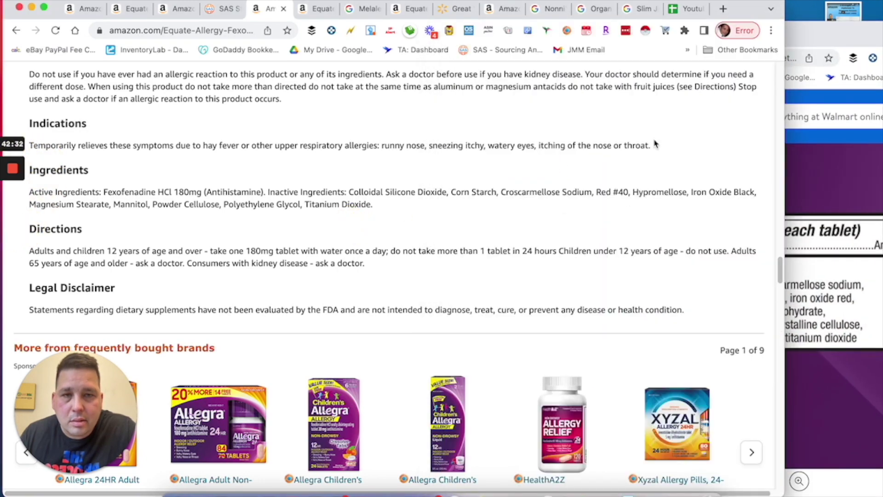
# Arrange the Walmart and Amazon windows side by side, narrowing the Amazon window to view both ingredient lists
pyautogui.click(852, 225)
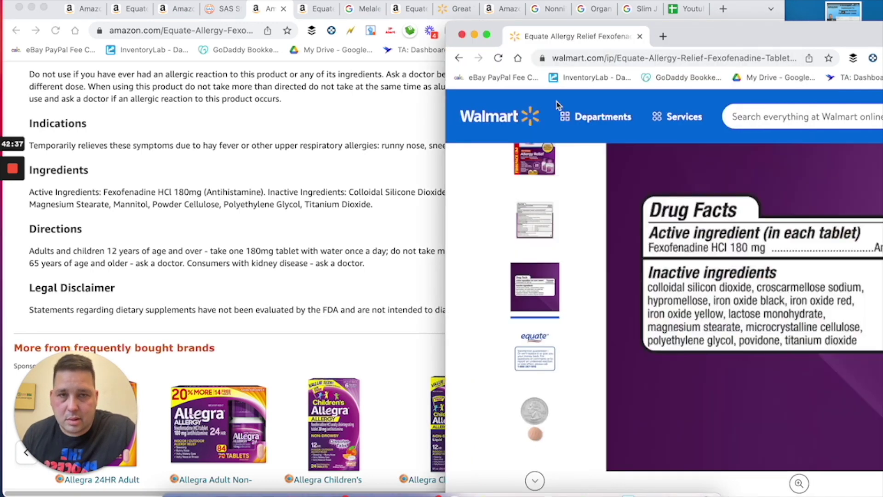
pyautogui.moveTo(703, 30); pyautogui.dragTo(736, 36)
pyautogui.click(409, 160)
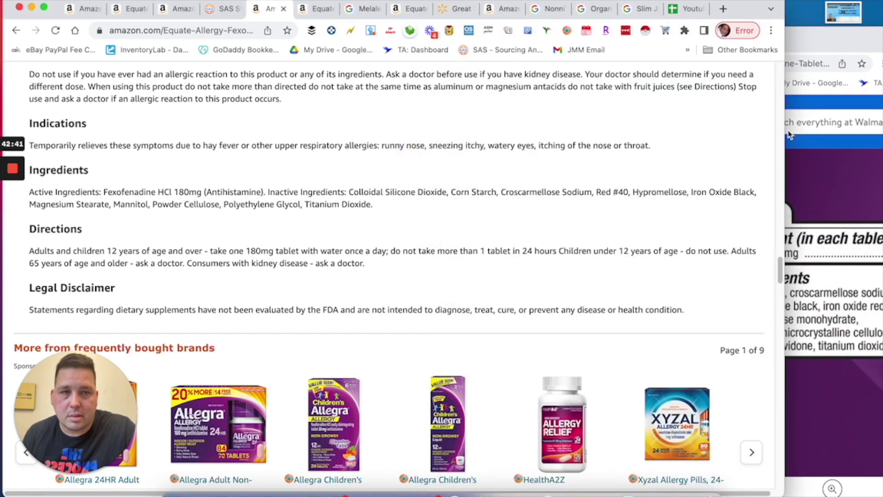
pyautogui.moveTo(784, 130); pyautogui.dragTo(634, 128)
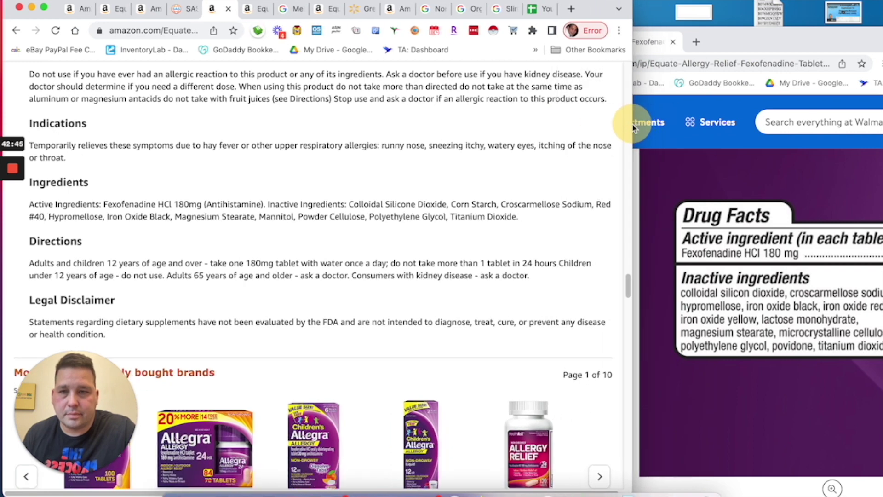
# Compare the inactive ingredients on the Walmart label with the Amazon listing's ingredients, highlighting the Amazon ingredient text
pyautogui.click(821, 280)
pyautogui.moveTo(794, 44); pyautogui.dragTo(534, 14)
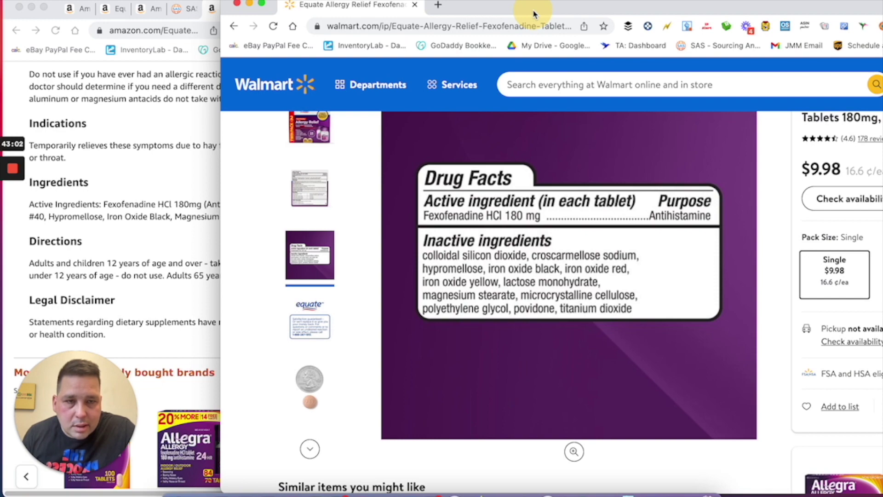
pyautogui.moveTo(534, 14); pyautogui.dragTo(650, 67)
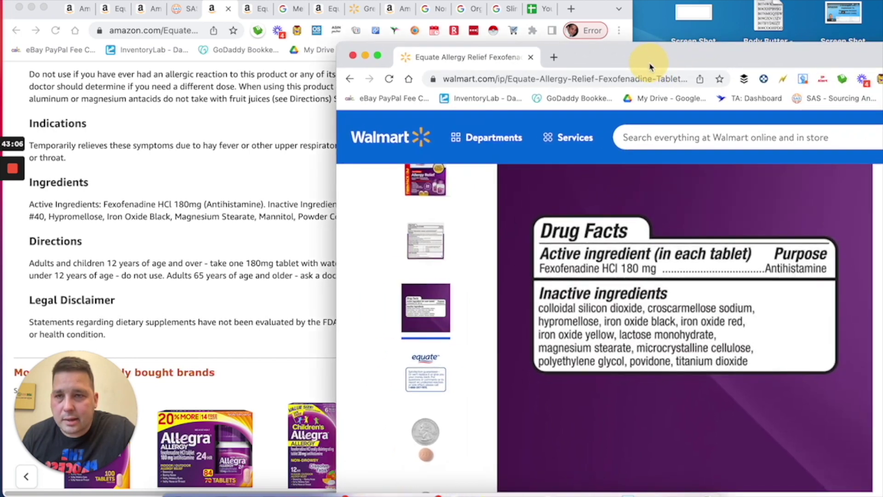
pyautogui.click(230, 216)
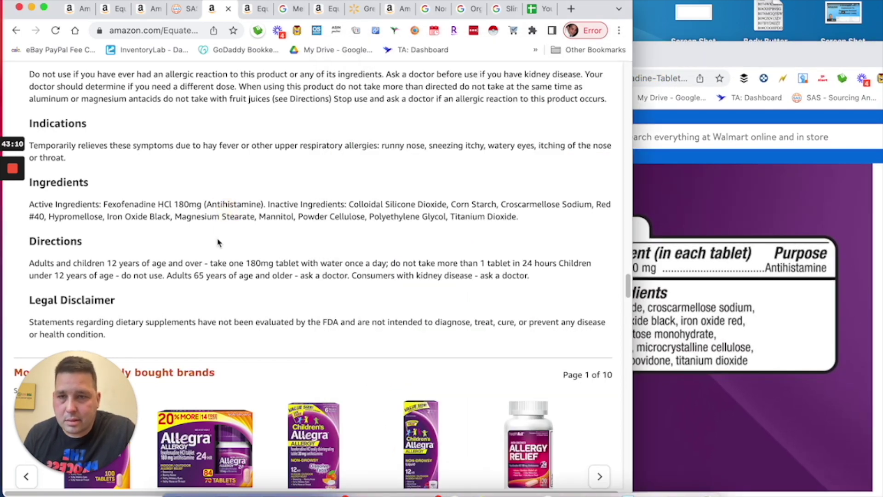
pyautogui.moveTo(146, 204); pyautogui.dragTo(328, 216)
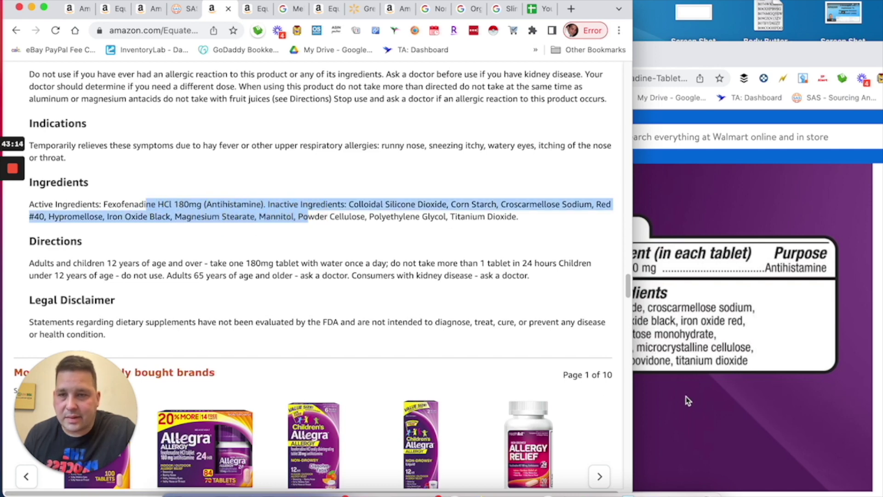
# View the Walmart listing's satisfaction guarantee image and full Drug Facts label with warnings and directions
pyautogui.click(694, 430)
pyautogui.click(428, 366)
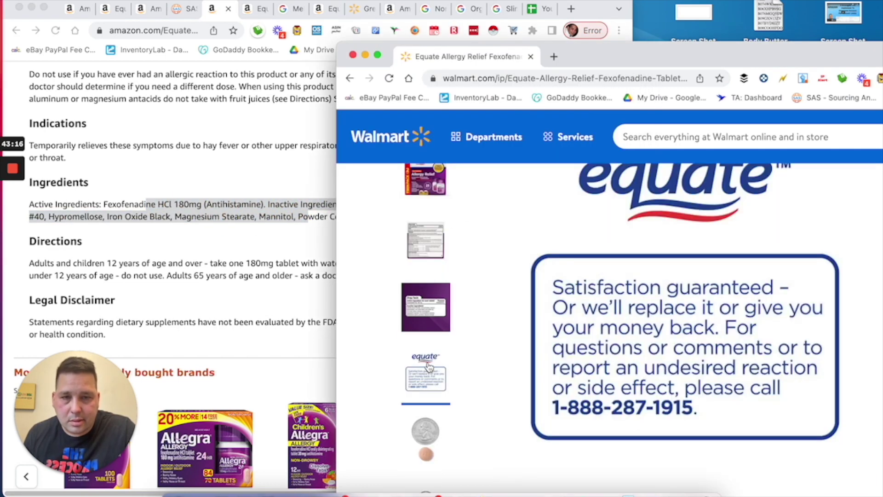
pyautogui.click(427, 243)
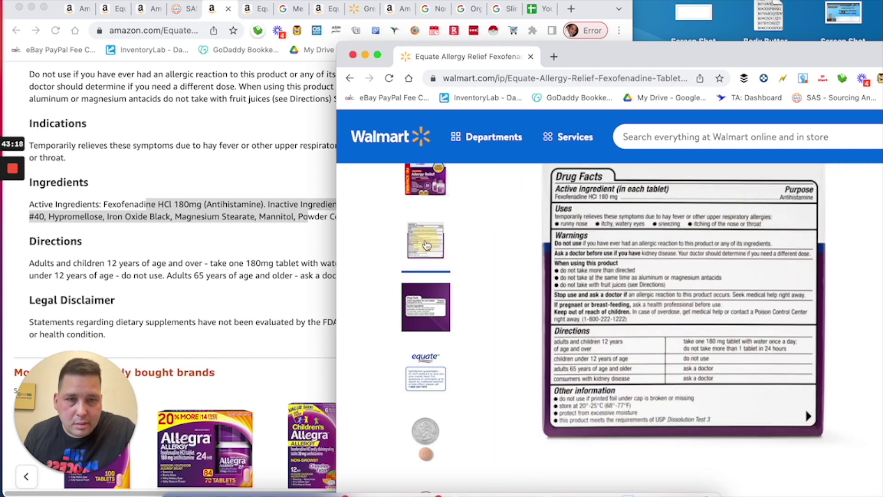
pyautogui.moveTo(560, 266)
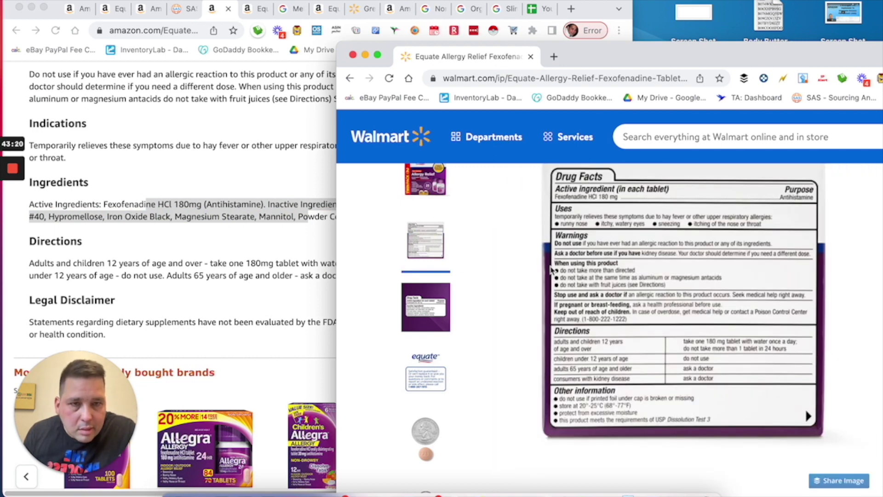
pyautogui.click(430, 320)
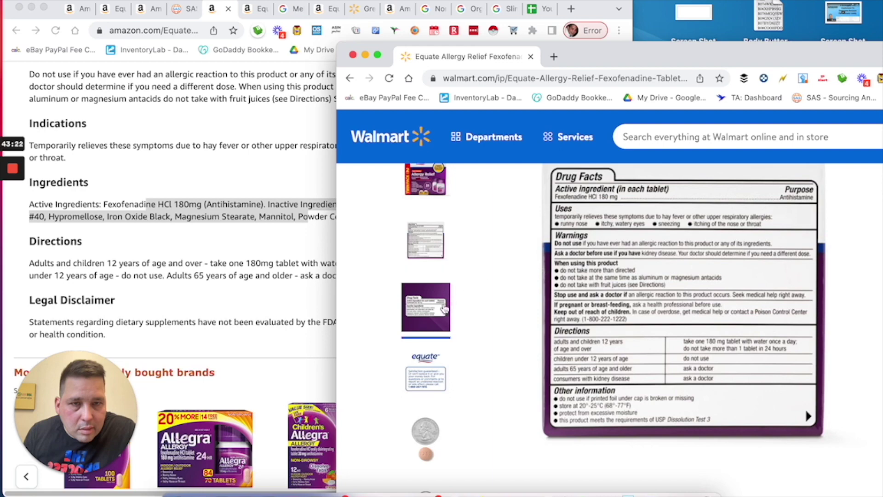
# Recheck the Amazon twin pack's ingredients, the comparison with similar items and the price history chart
pyautogui.click(225, 257)
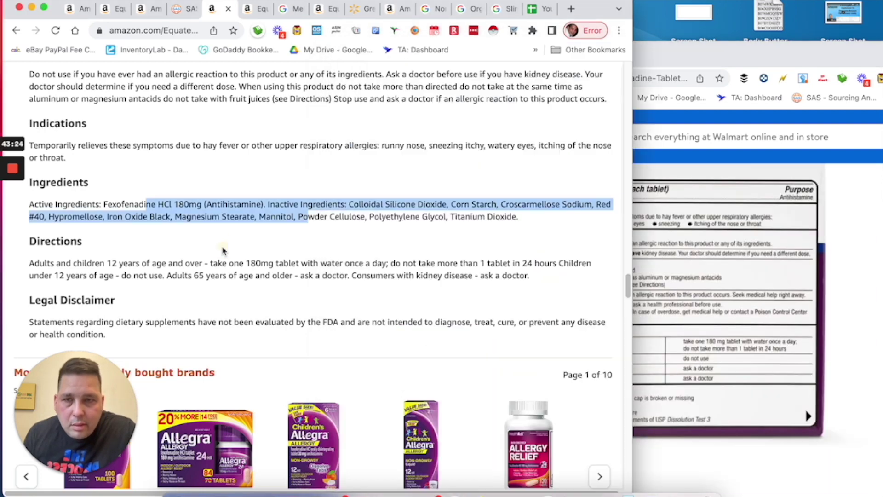
pyautogui.scroll(-10, 346, 289)
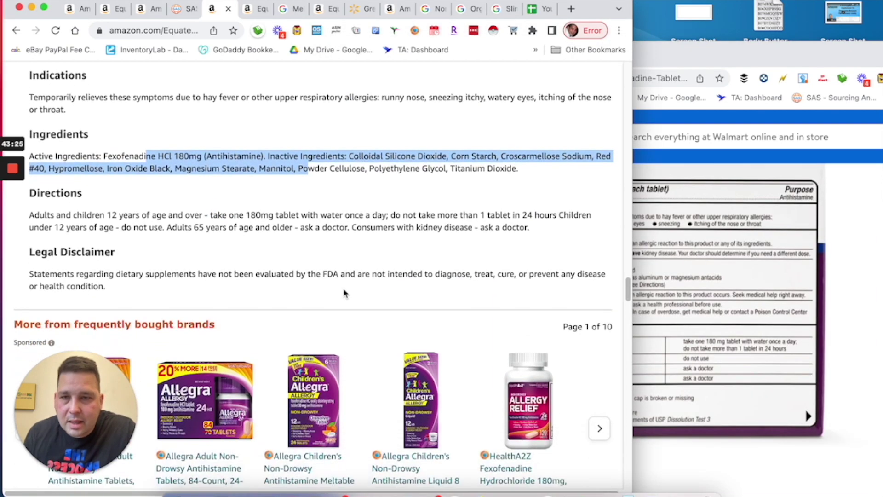
pyautogui.scroll(10, 357, 300)
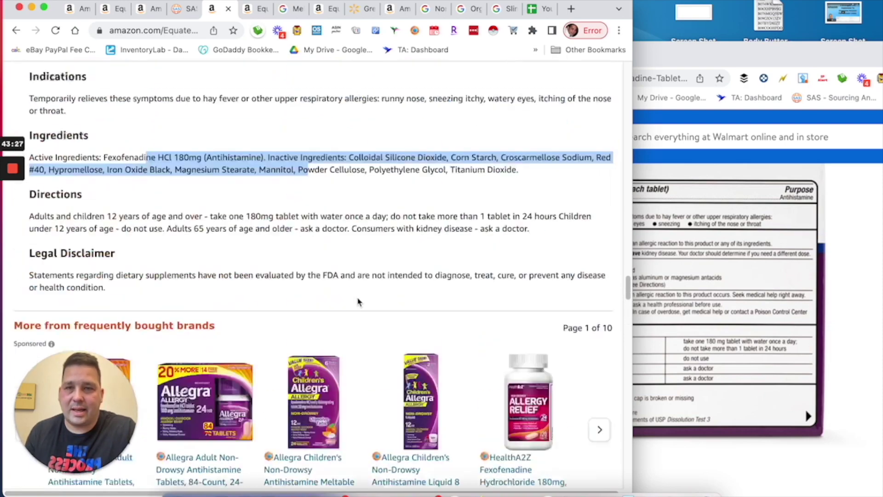
pyautogui.scroll(20, 587, 285)
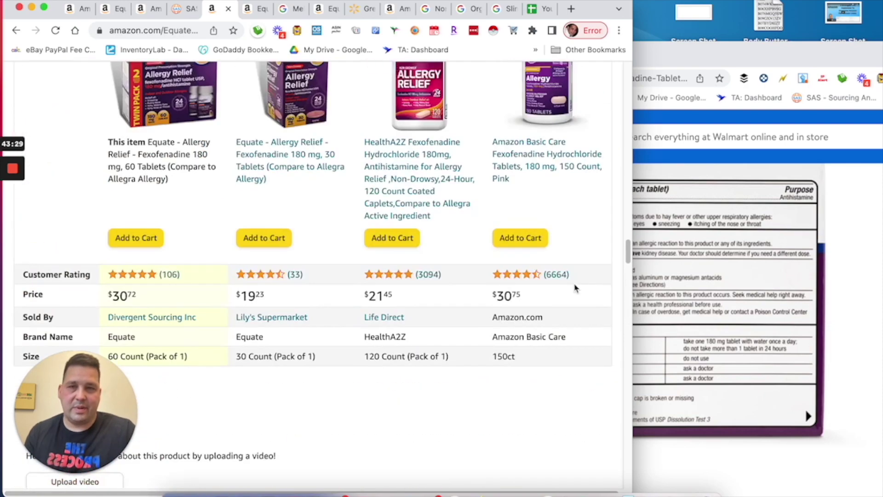
pyautogui.scroll(10, 385, 253)
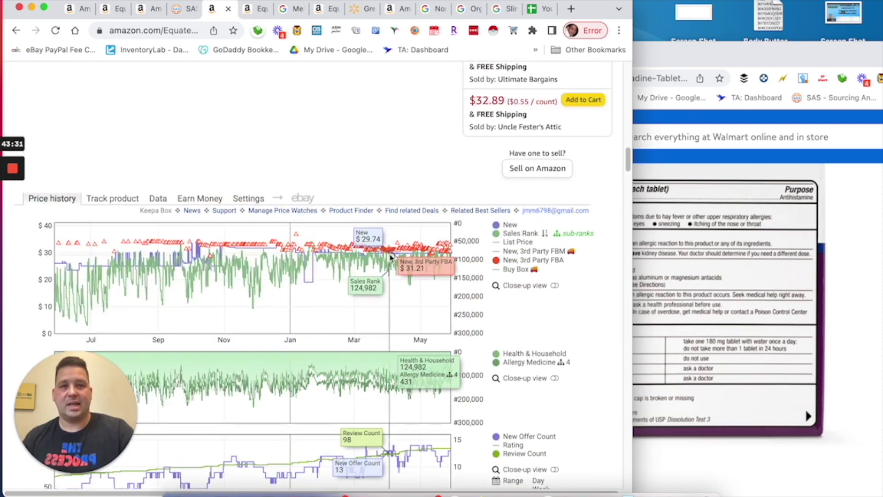
# Widen the Amazon window and review SellerAmp's profit, ROI, estimated sales, fees and competing offers for the twin pack
pyautogui.moveTo(634, 143); pyautogui.dragTo(748, 156)
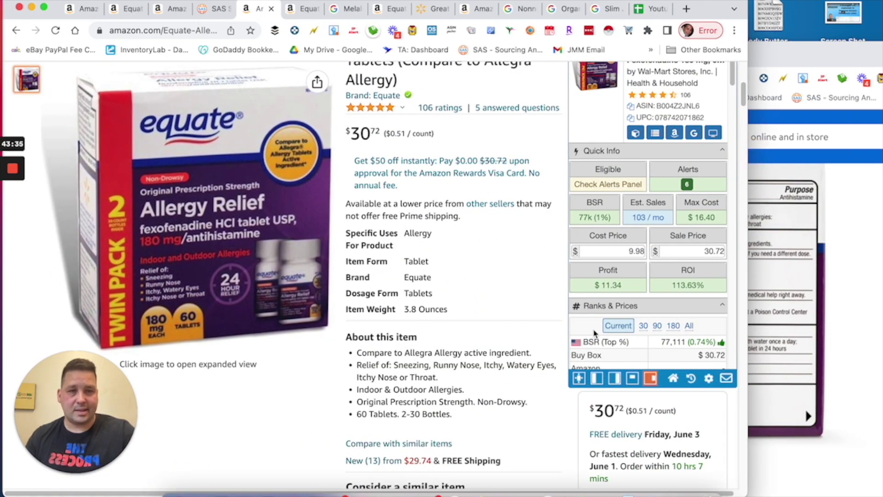
pyautogui.scroll(-15, 594, 333)
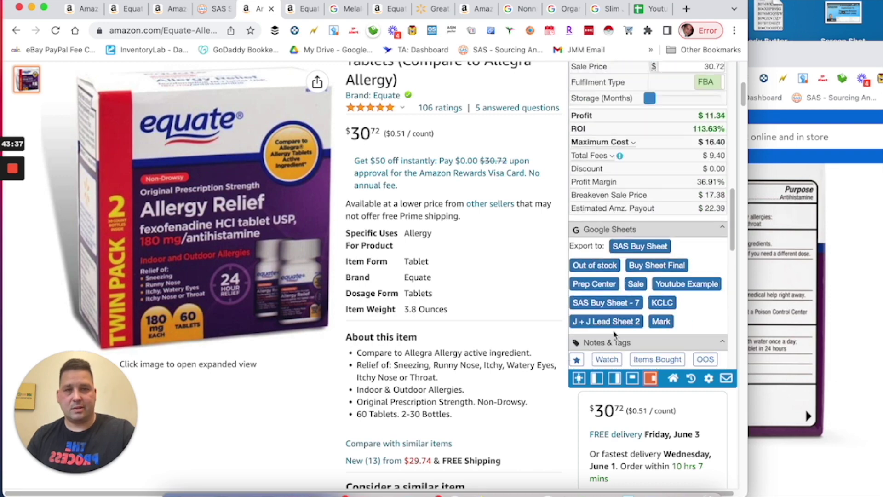
pyautogui.scroll(-10, 614, 334)
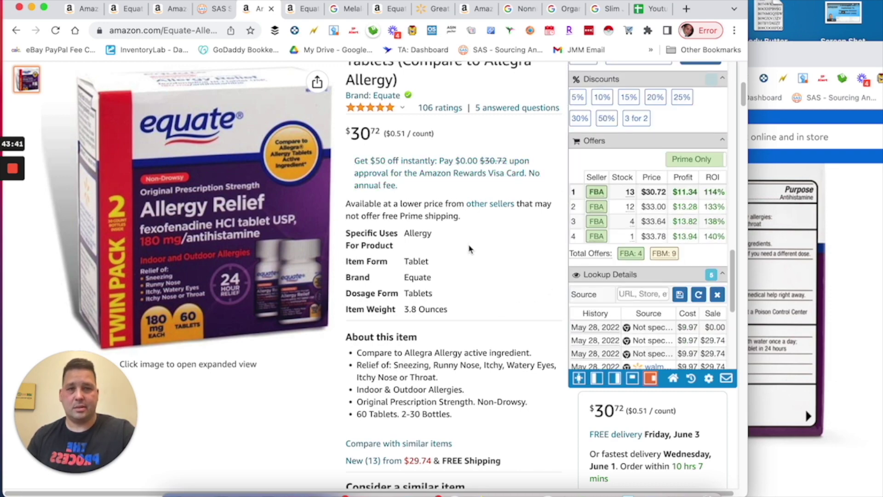
pyautogui.scroll(10, 439, 269)
pyautogui.scroll(-3, 623, 337)
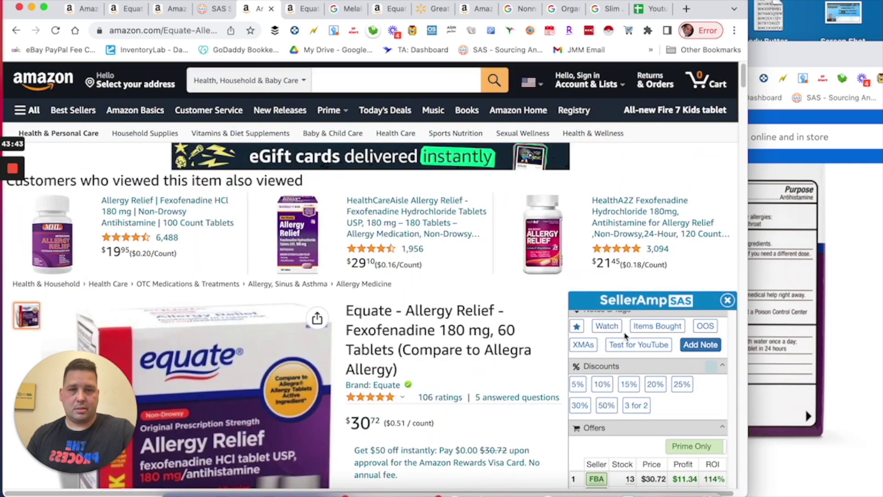
pyautogui.scroll(5, 623, 337)
pyautogui.scroll(-3, 622, 327)
pyautogui.scroll(5, 621, 317)
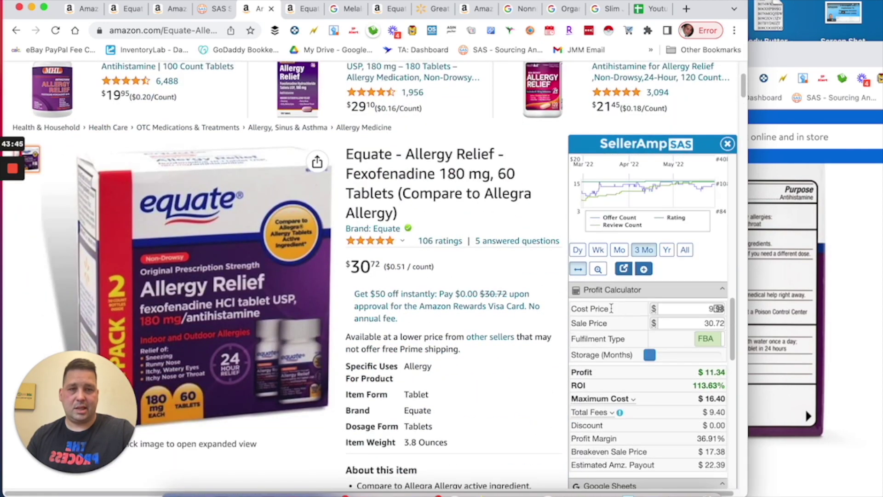
pyautogui.scroll(10, 620, 313)
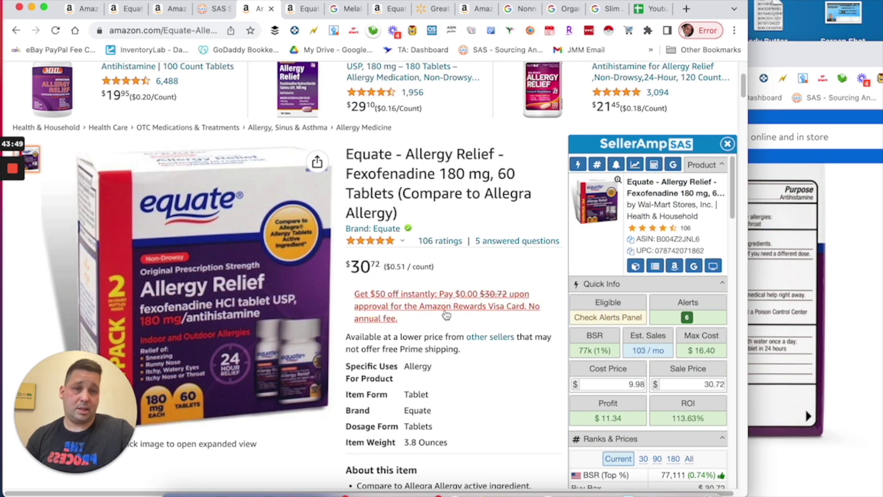
# Examine the twin pack's one-year price and sales rank history, and bring the Walmart listing back to the front
pyautogui.scroll(-10, 446, 315)
pyautogui.scroll(-10, 461, 320)
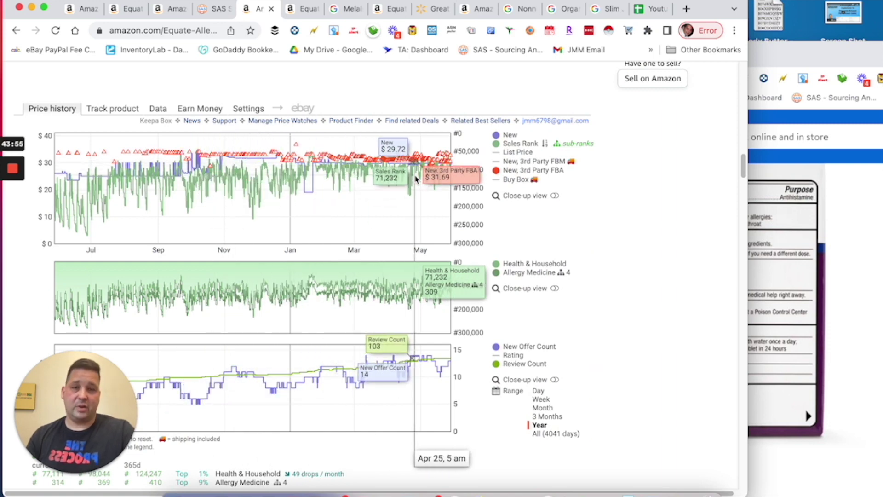
pyautogui.click(877, 282)
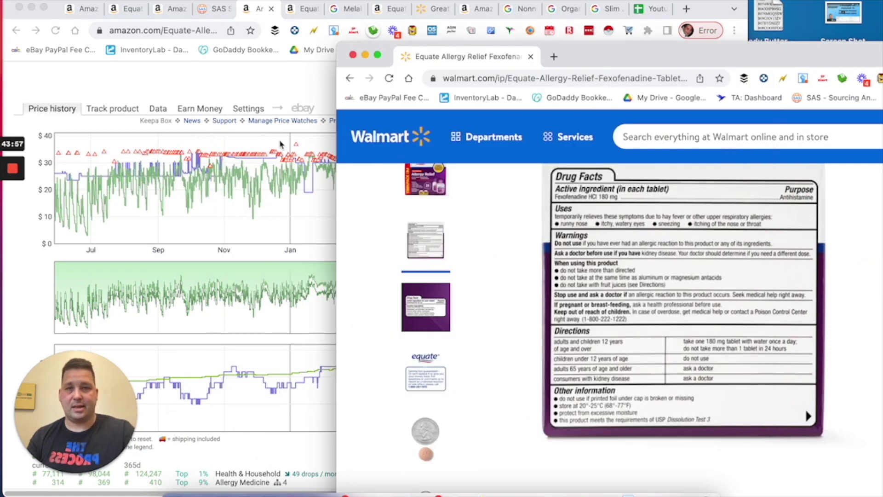
# Return to the Amazon twin pack listing and review its product details, price and SellerAmp summary
pyautogui.click(281, 92)
pyautogui.scroll(10, 327, 319)
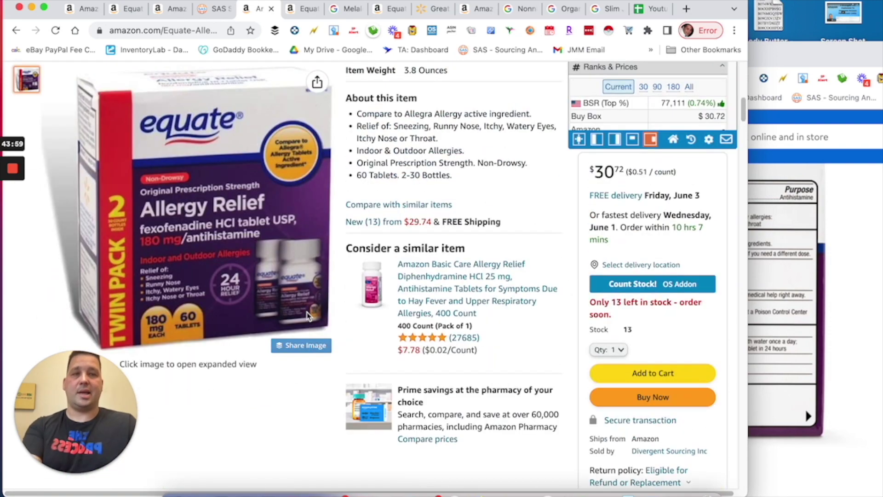
pyautogui.scroll(7, 310, 316)
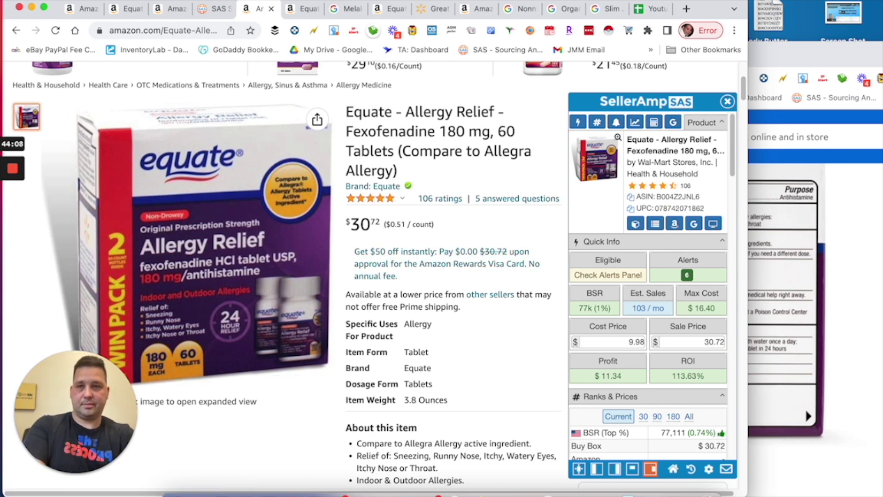
# Go back to the SellerAmp product list, close the allergy relief details and look through the neighbouring products
pyautogui.click(212, 10)
pyautogui.scroll(-2, 215, 351)
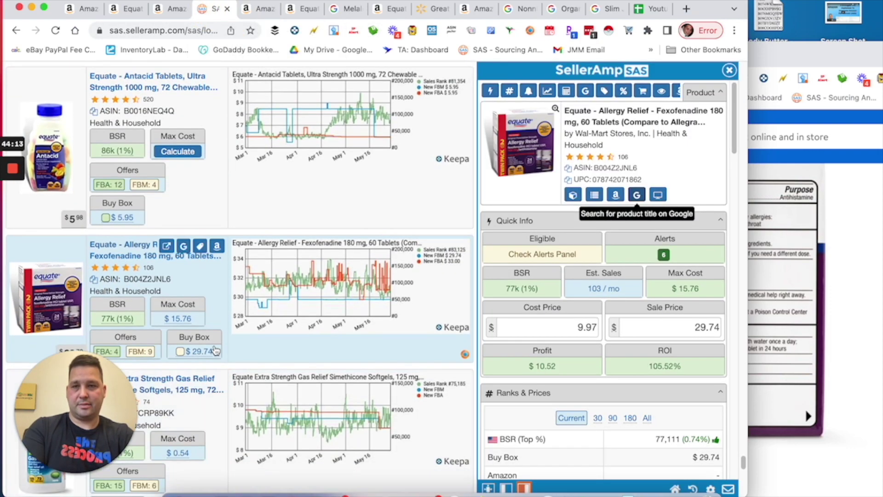
pyautogui.scroll(-2, 215, 350)
pyautogui.click(730, 71)
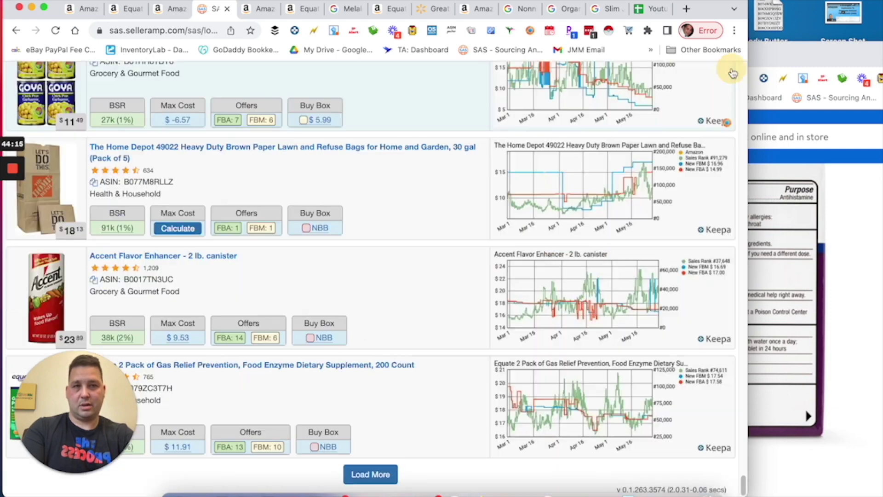
pyautogui.scroll(4, 245, 319)
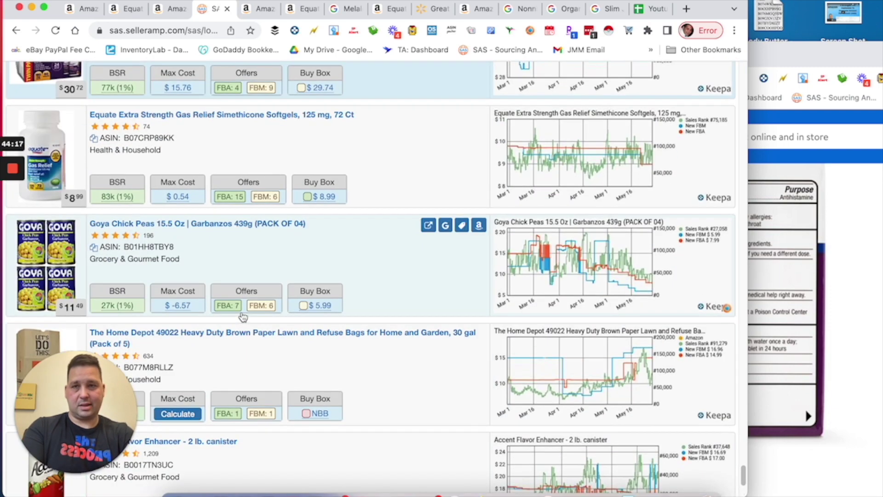
pyautogui.scroll(2, 243, 318)
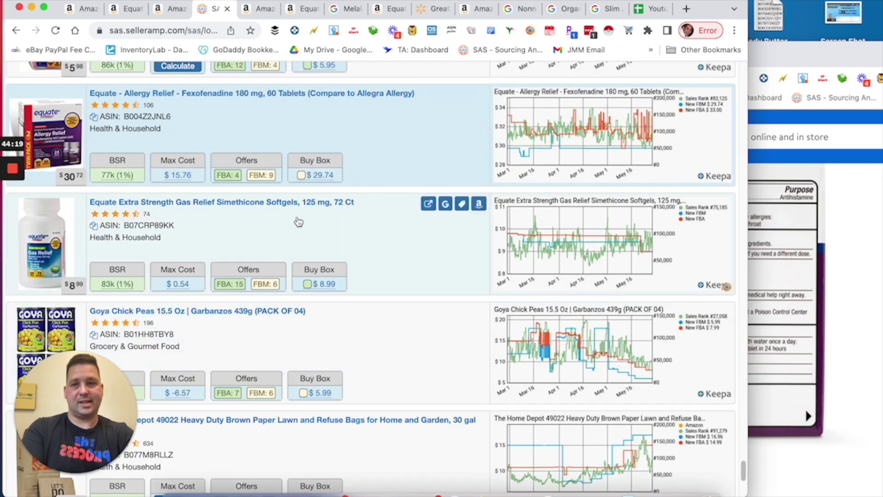
pyautogui.scroll(-3, 294, 221)
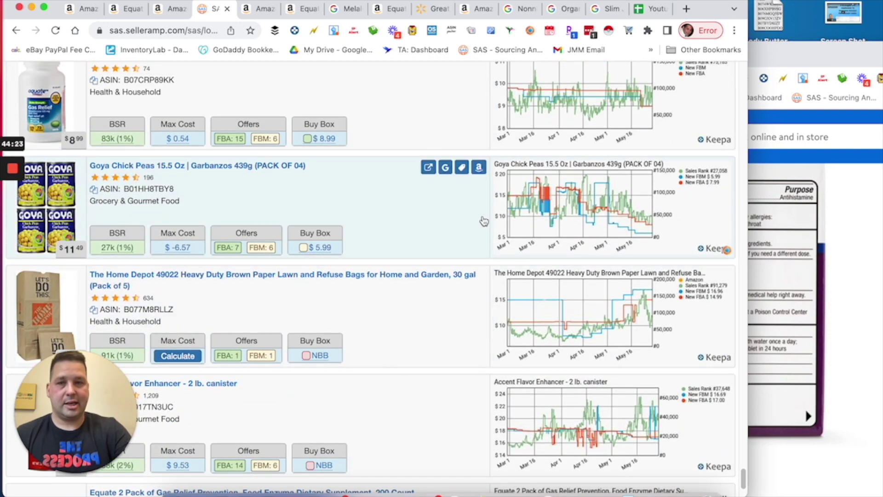
pyautogui.scroll(1, 363, 379)
pyautogui.scroll(-3, 368, 368)
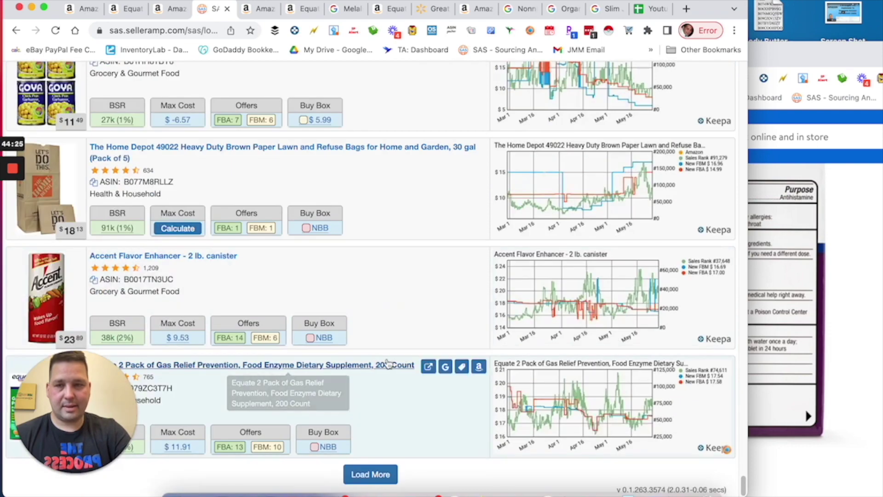
# Load two more batches of products in the SellerAmp list and browse them down to the Worcestershire sauce
pyautogui.click(368, 474)
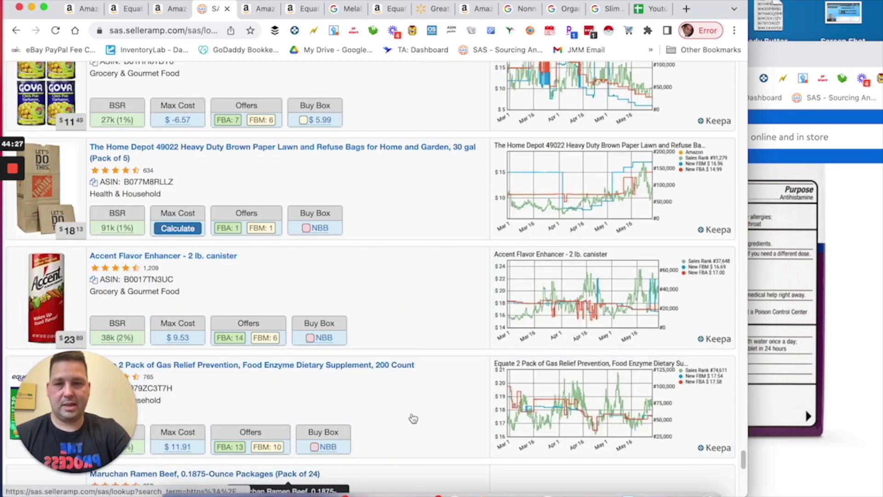
pyautogui.scroll(-7, 445, 354)
pyautogui.scroll(-6, 437, 355)
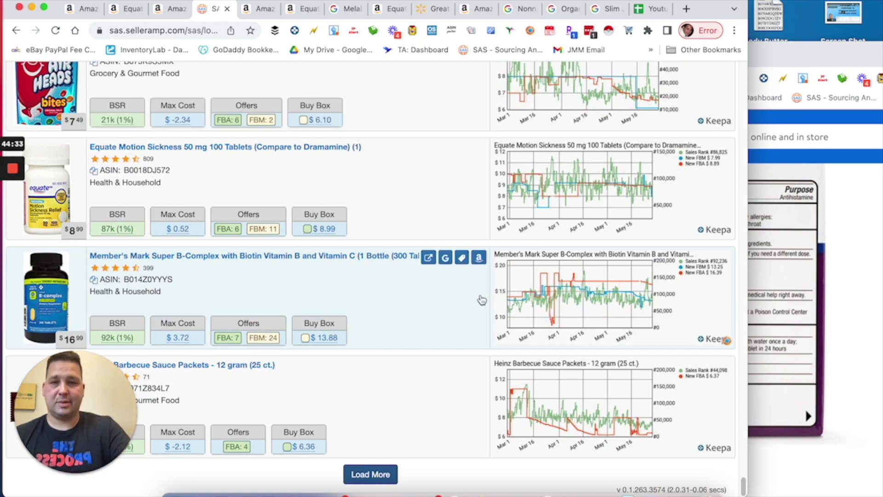
pyautogui.click(383, 476)
pyautogui.scroll(-6, 414, 357)
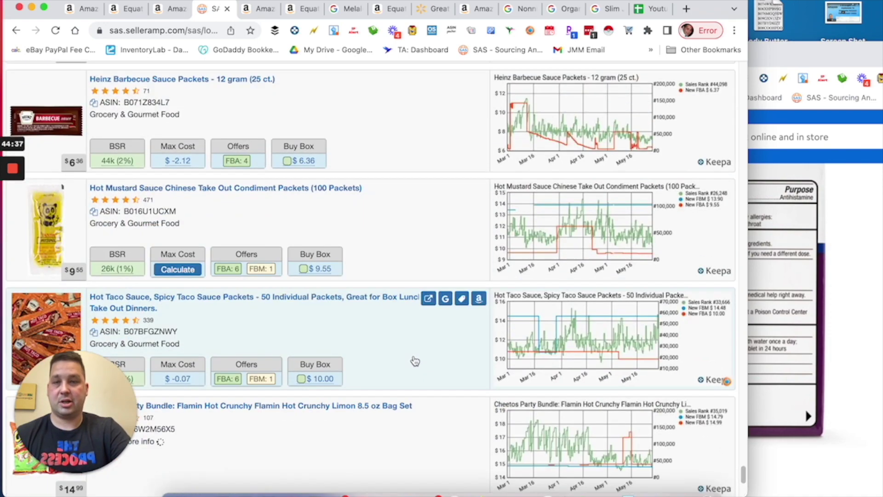
pyautogui.scroll(-5, 412, 358)
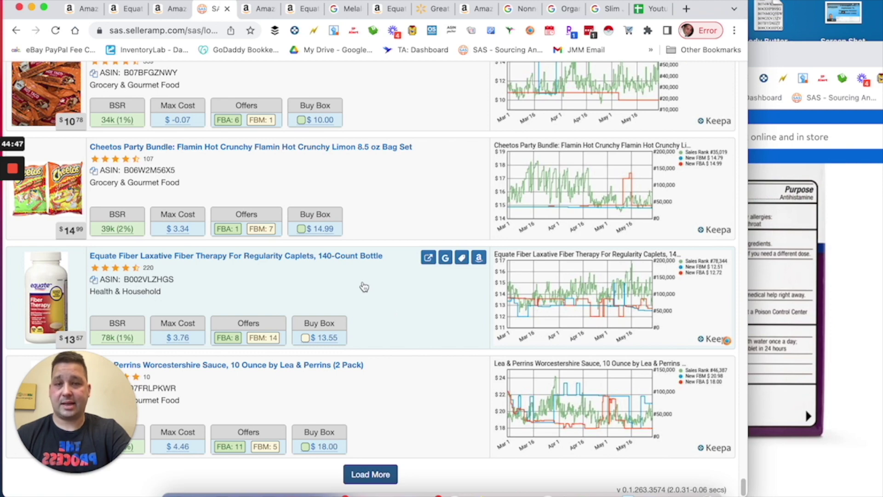
# Bring up the Walmart allergy relief listing once more, move its window aside and return to the SellerAmp list
pyautogui.moveTo(776, 68); pyautogui.dragTo(362, 50)
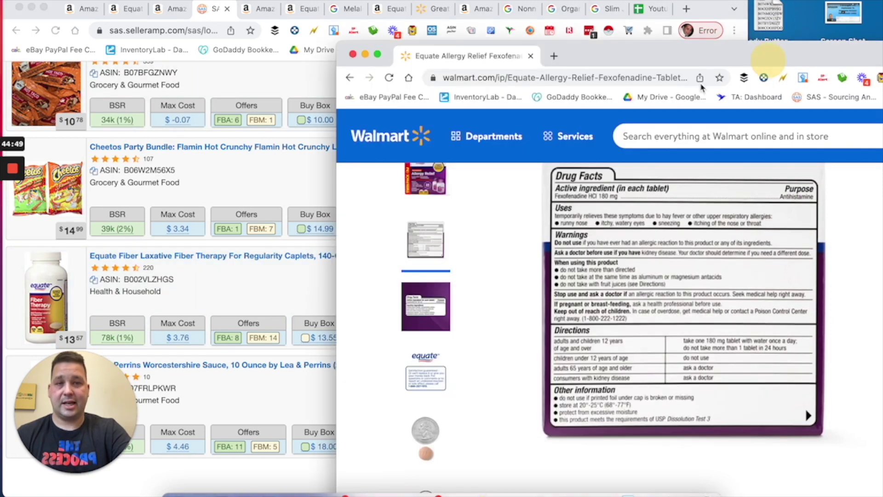
pyautogui.moveTo(631, 33); pyautogui.dragTo(444, 3)
pyautogui.click(212, 16)
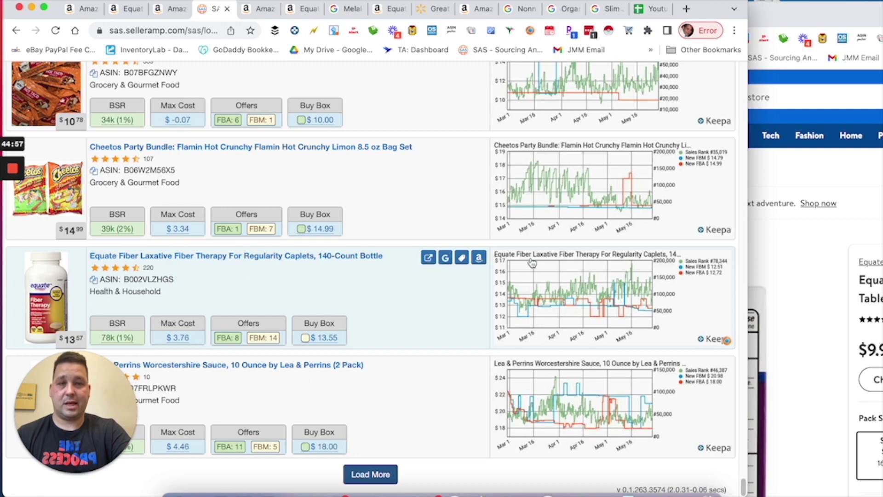
# Search Google for the 140-count Equate Fiber Laxative caplets and check the retailers and prices offered
pyautogui.click(445, 258)
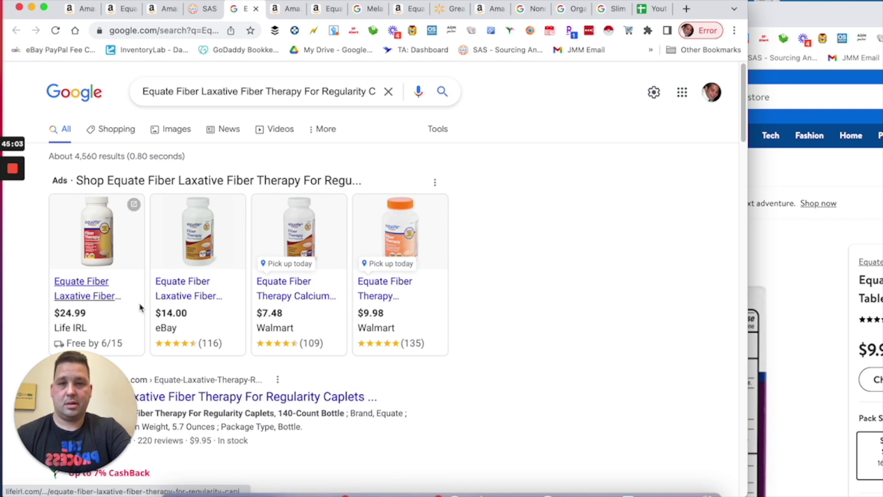
pyautogui.scroll(-9, 140, 307)
pyautogui.scroll(3, 138, 312)
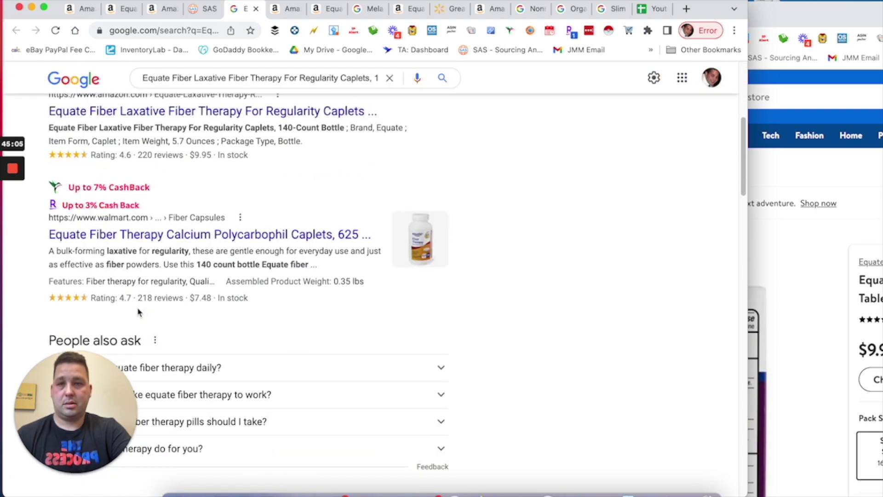
# Close the fiber laxative search and both Amazon allergy relief listings, and return to the SellerAmp product list
pyautogui.click(202, 12)
pyautogui.click(247, 10)
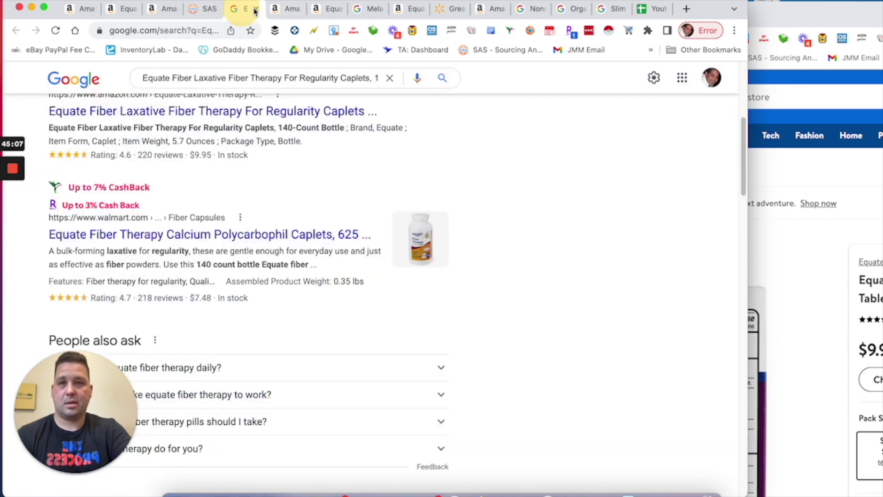
pyautogui.click(256, 10)
pyautogui.click(254, 11)
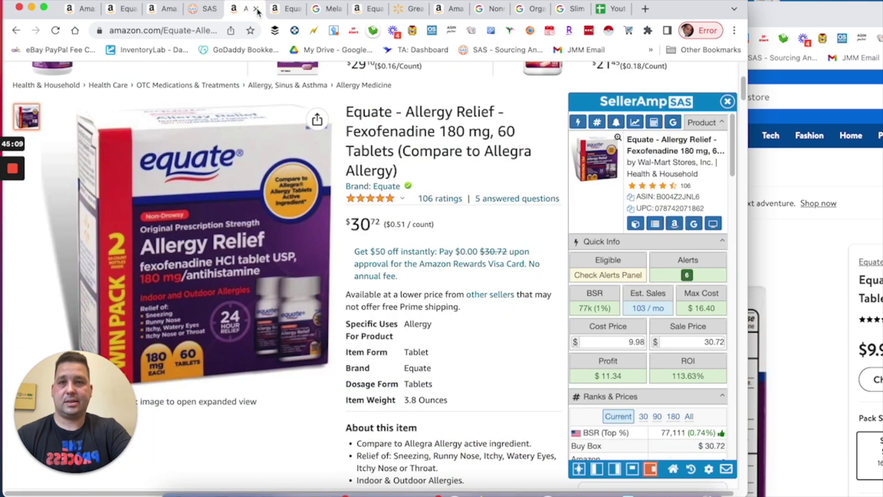
pyautogui.click(258, 12)
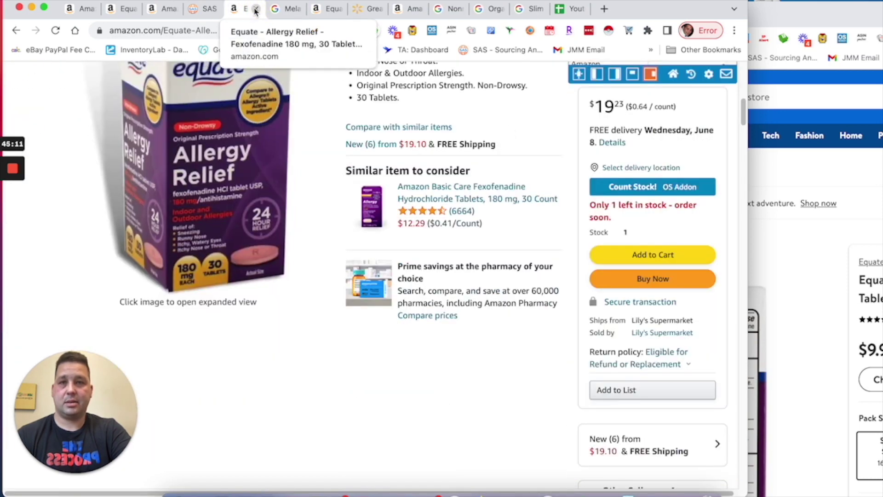
pyautogui.click(257, 11)
pyautogui.click(204, 13)
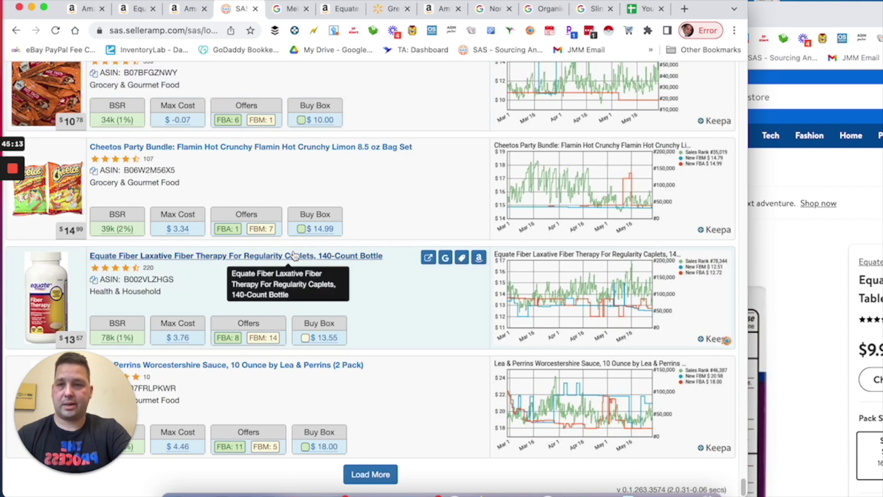
# Load another batch of products in the SellerAmp list and look over the Worcestershire sauce and body wash entries
pyautogui.moveTo(122, 405); pyautogui.dragTo(523, 410)
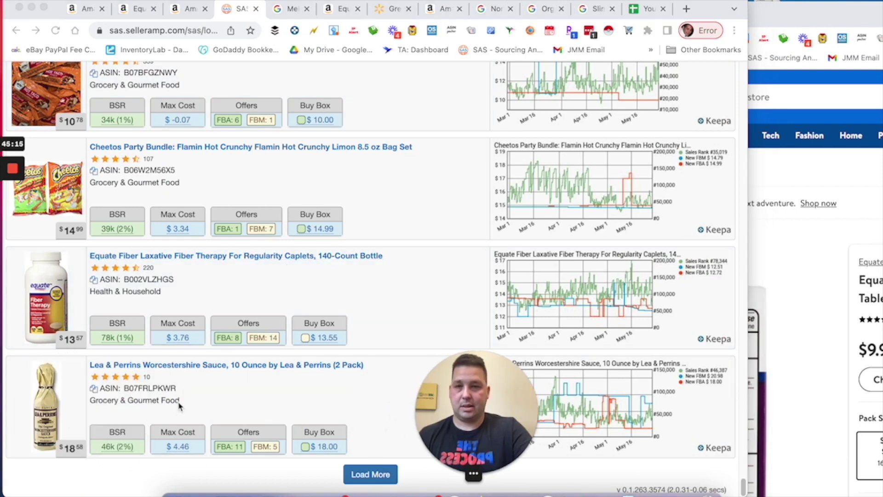
pyautogui.click(388, 478)
pyautogui.scroll(-8, 403, 318)
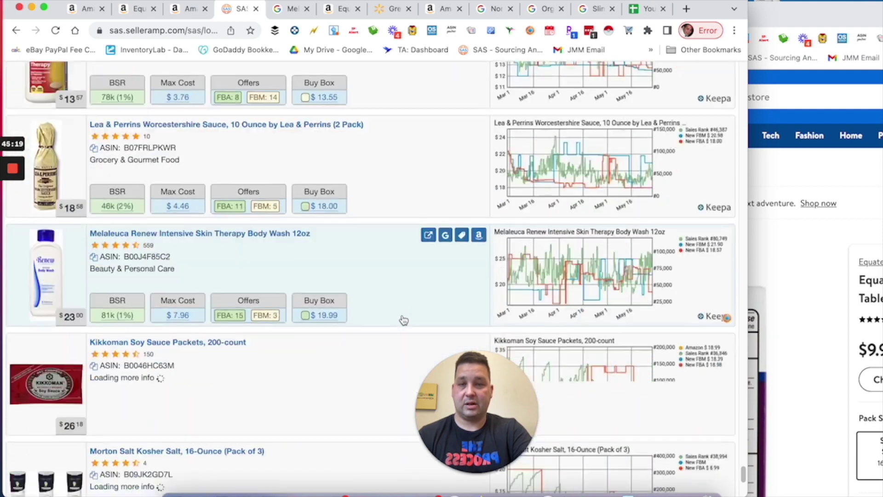
pyautogui.scroll(3, 400, 319)
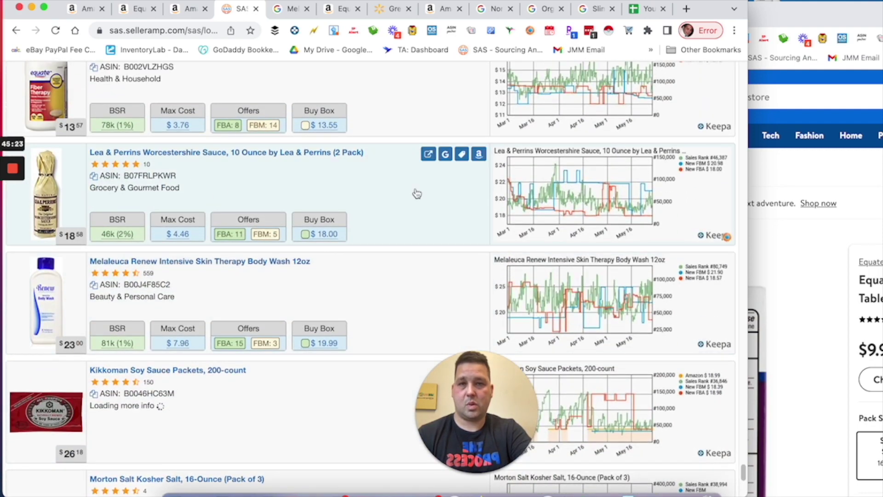
# Try twice to look up the Lea & Perrins Worcestershire sauce 2-pack on Google, and return to the SellerAmp list
pyautogui.click(453, 157)
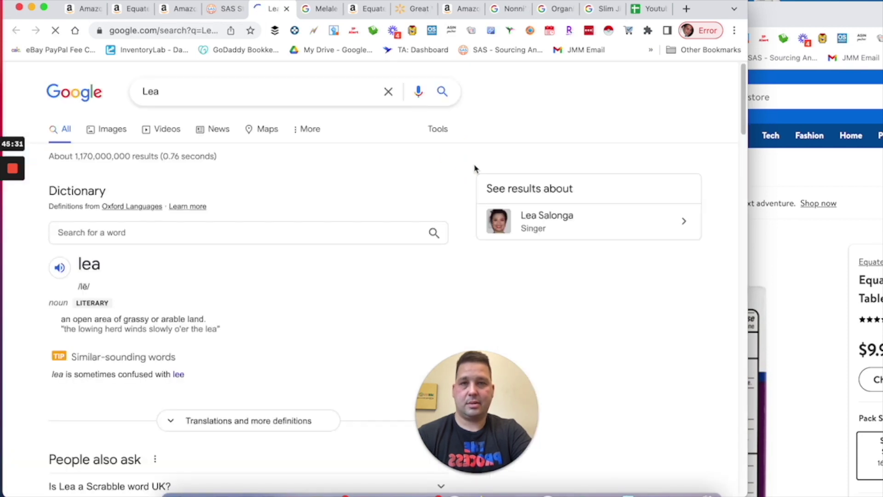
pyautogui.hotkey('ctrl', 'shift', 'Tab')
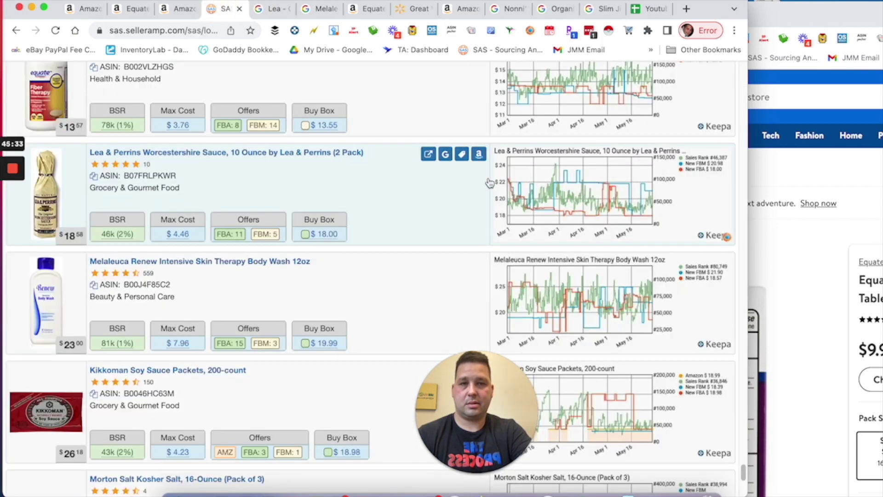
pyautogui.click(455, 157)
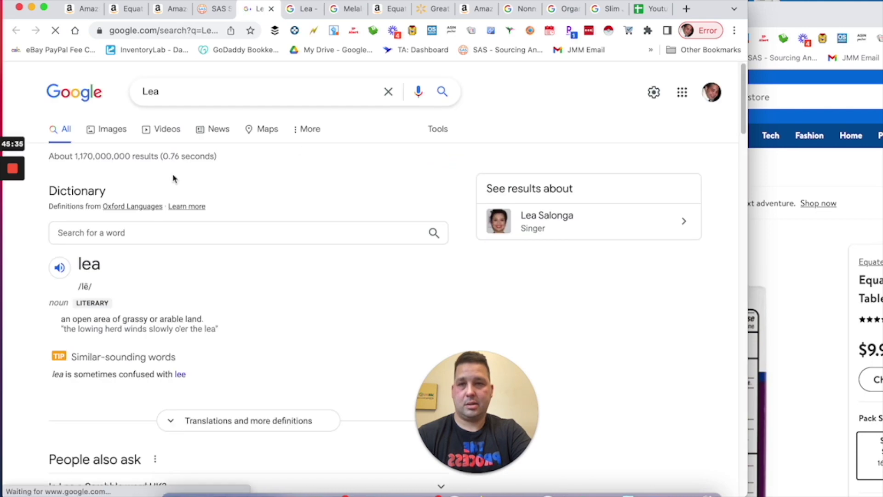
pyautogui.scroll(-5, 177, 198)
pyautogui.scroll(5, 127, 210)
pyautogui.hotkey('ctrl', 'shift', 'Tab')
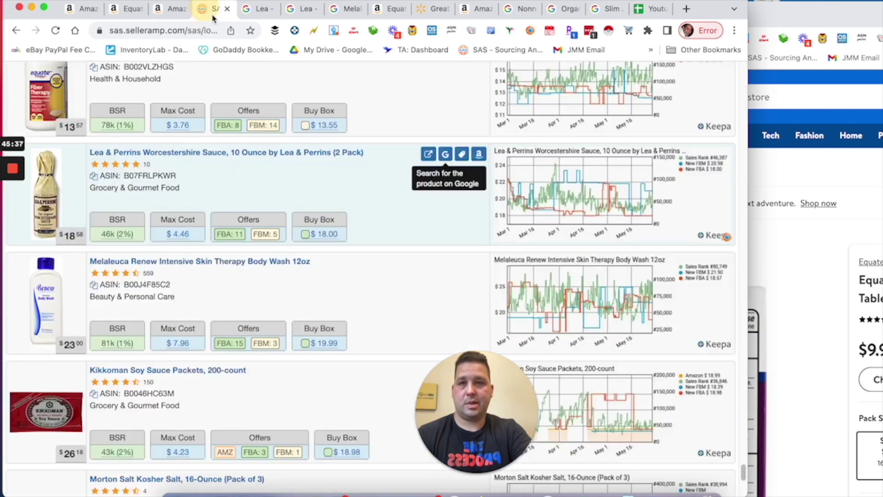
# Open the SellerAmp details of the Lea & Perrins 2-pack, review its sales and maximum cost, and close them
pyautogui.click(454, 229)
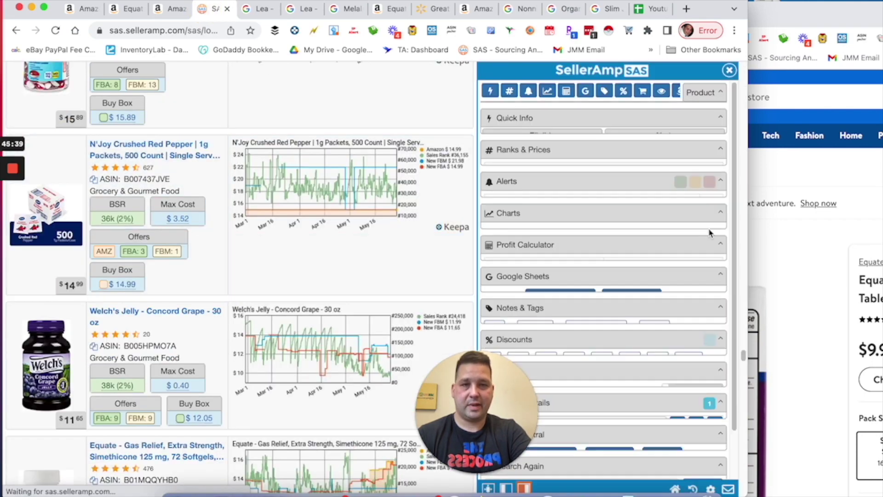
pyautogui.scroll(-4, 694, 235)
pyautogui.scroll(5, 699, 237)
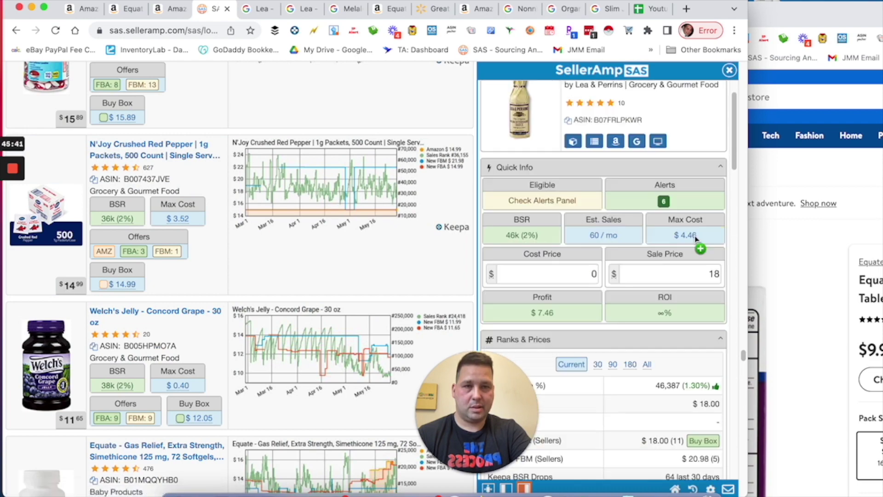
pyautogui.click(729, 70)
# Open the SellerAmp details of the Melaleuca Renew body wash 12oz and review its estimated sales, prices, alerts and competing offers
pyautogui.scroll(-3, 283, 302)
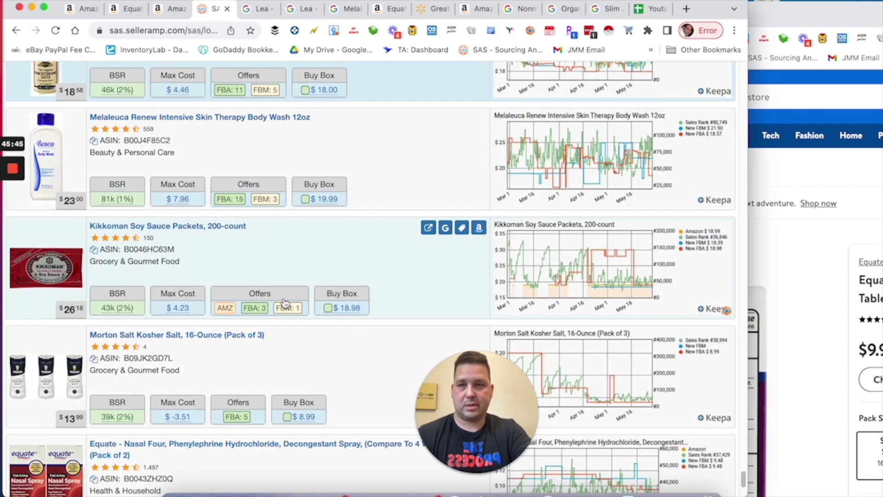
pyautogui.click(393, 164)
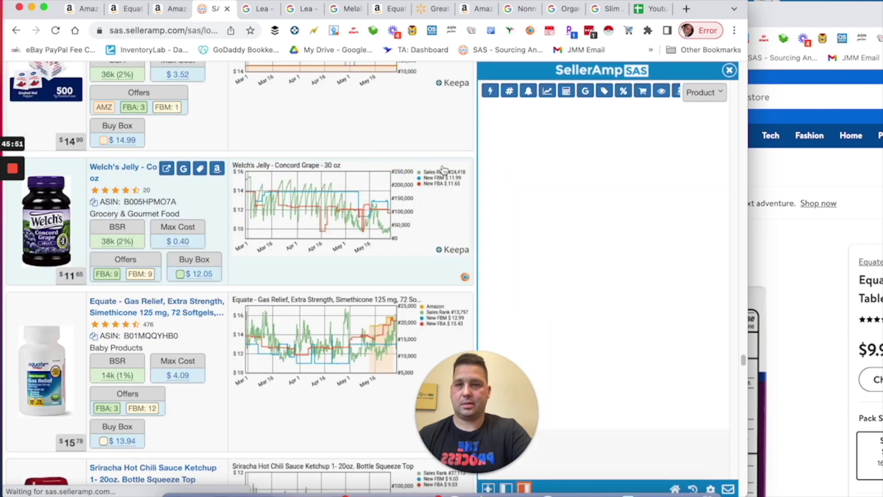
pyautogui.scroll(-3, 641, 281)
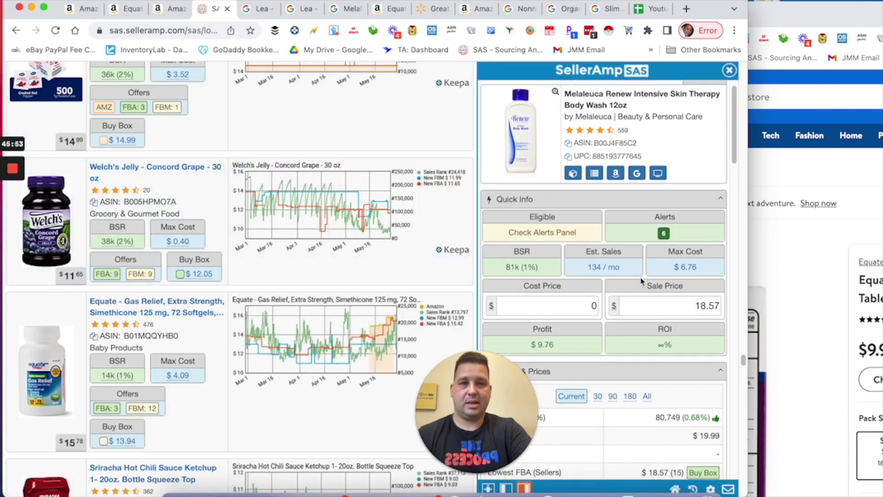
pyautogui.scroll(-1, 641, 284)
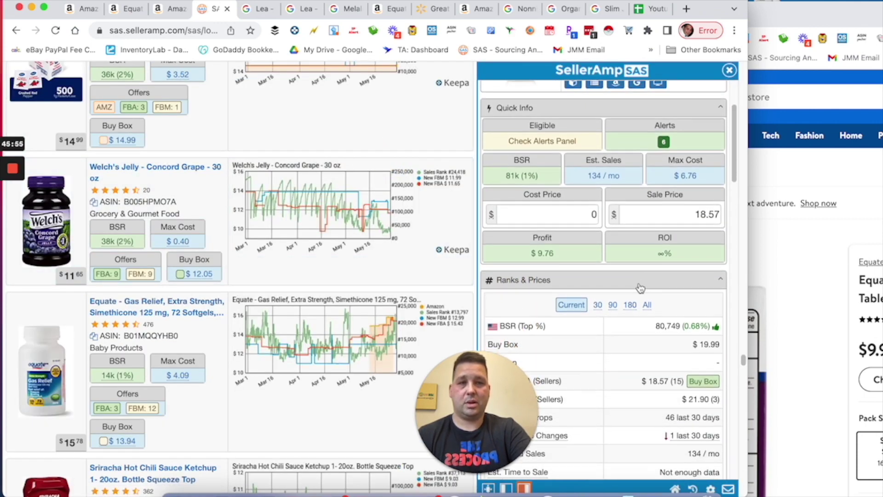
pyautogui.scroll(-15, 575, 267)
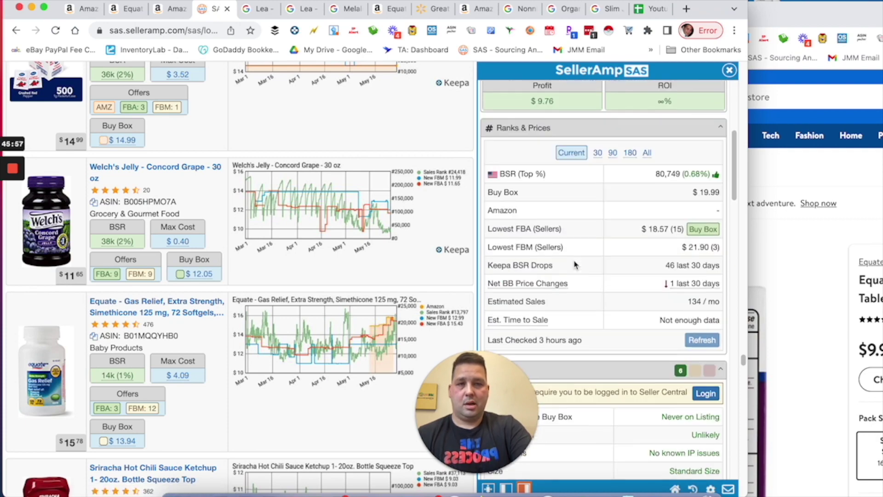
pyautogui.scroll(-10, 575, 271)
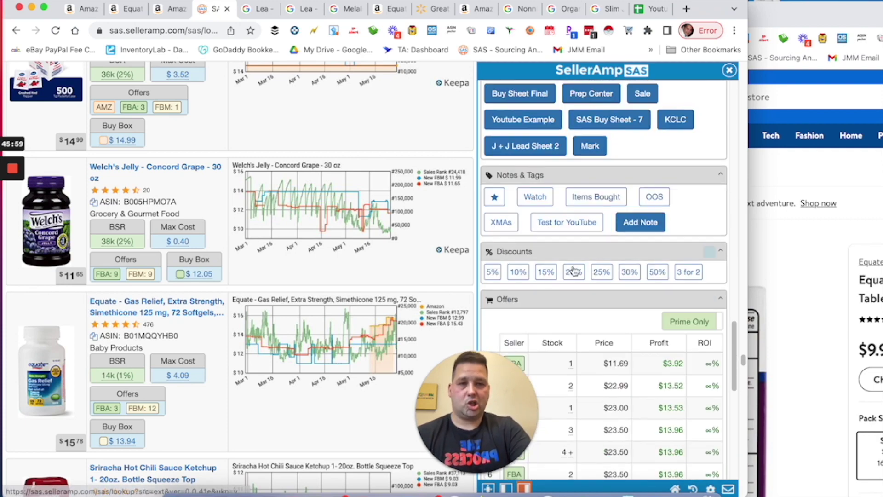
# Check the FBA sellers and prices in the Melaleuca body wash offers, and review its ranks, estimated sales and maximum cost
pyautogui.scroll(1, 575, 268)
pyautogui.scroll(5, 585, 271)
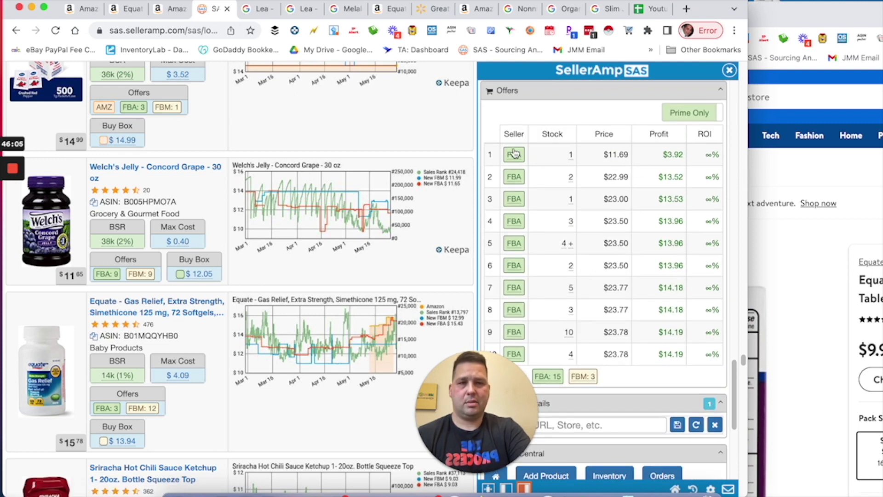
pyautogui.moveTo(517, 158)
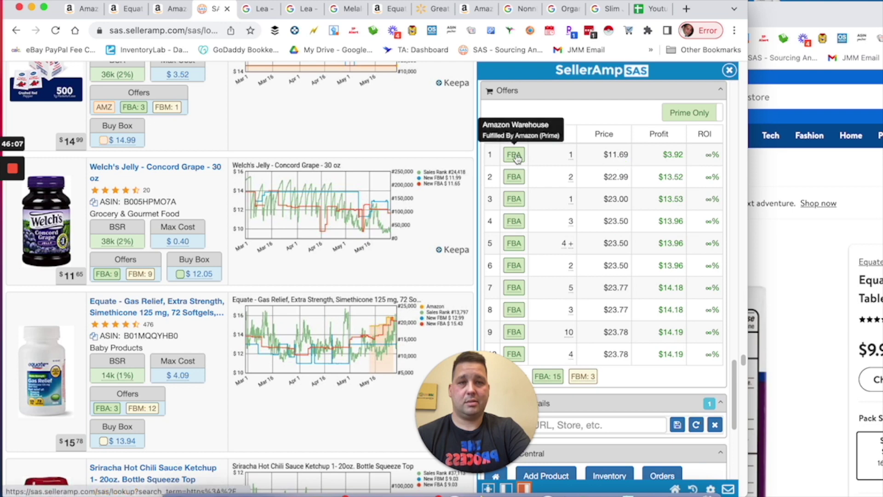
pyautogui.scroll(5, 553, 301)
pyautogui.scroll(-4, 549, 303)
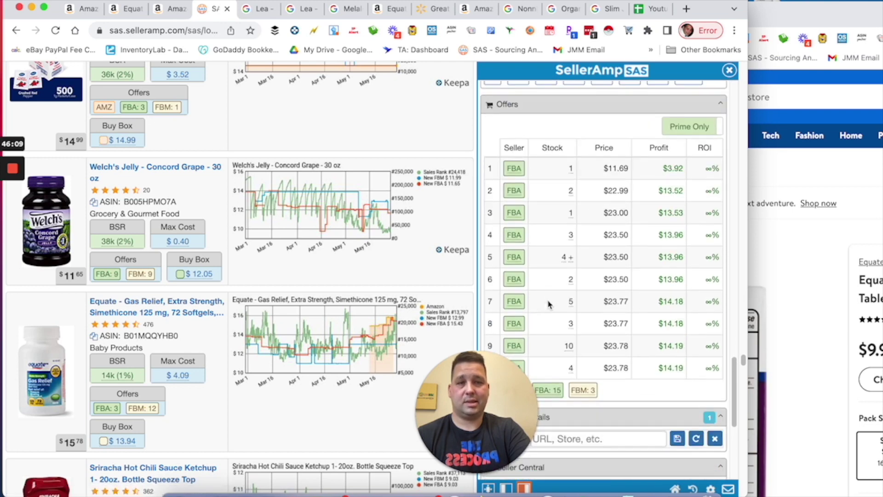
pyautogui.scroll(12, 577, 203)
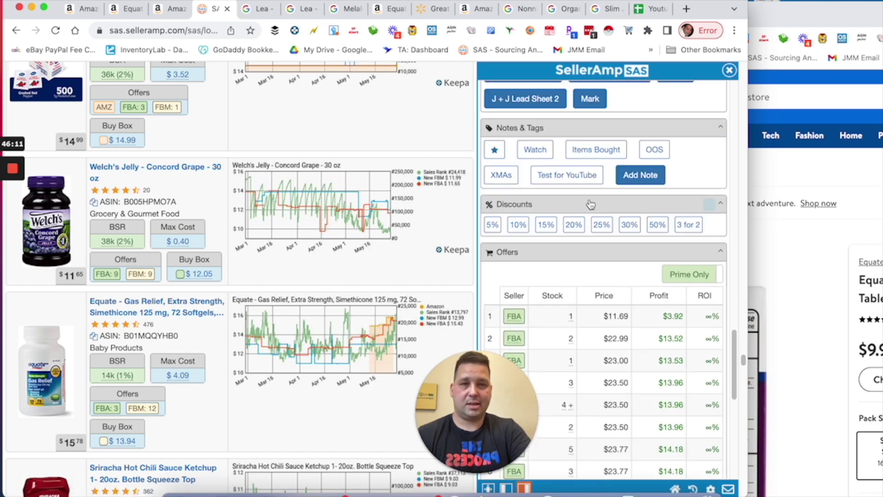
pyautogui.scroll(8, 598, 206)
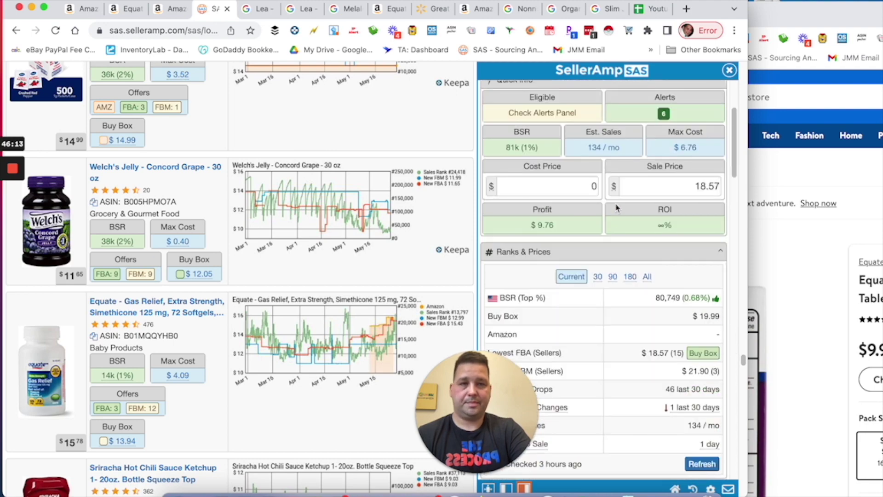
pyautogui.scroll(5, 613, 286)
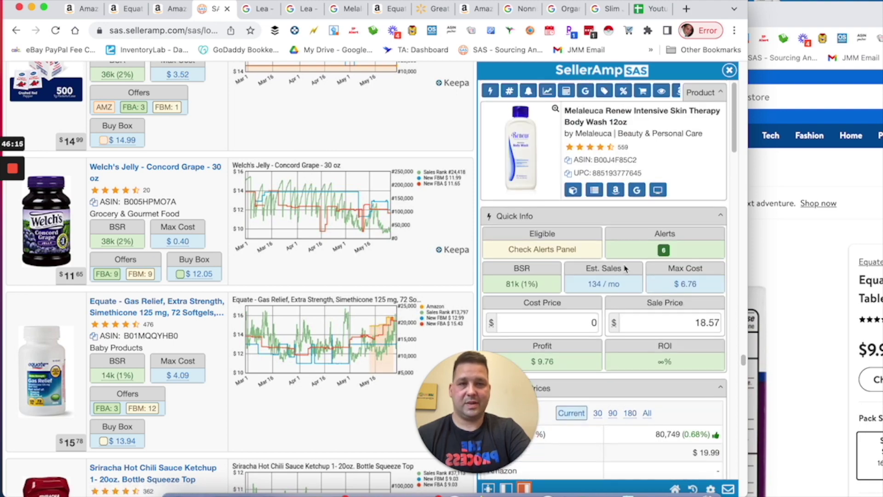
# Search Google for the Melaleuca Renew body wash 12oz, review the retail results and Walmart page, and return to SellerAmp
pyautogui.click(639, 197)
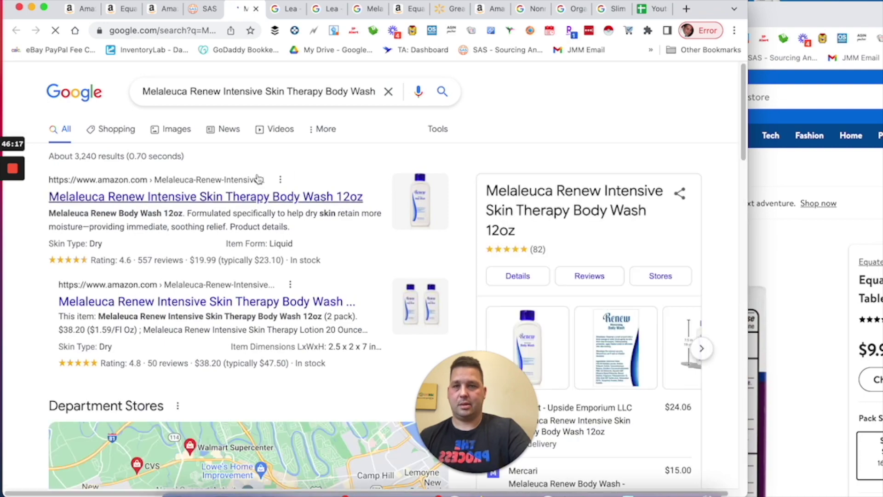
pyautogui.scroll(-2, 255, 179)
pyautogui.scroll(-10, 256, 179)
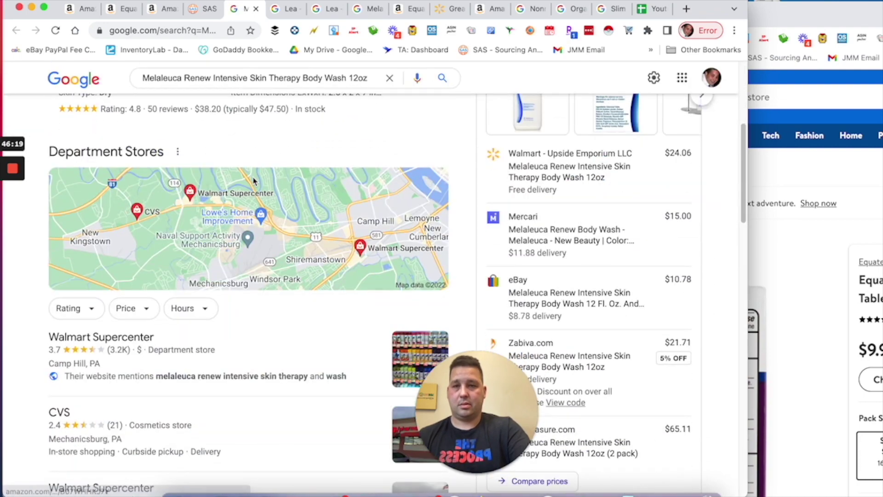
pyautogui.scroll(-3, 260, 190)
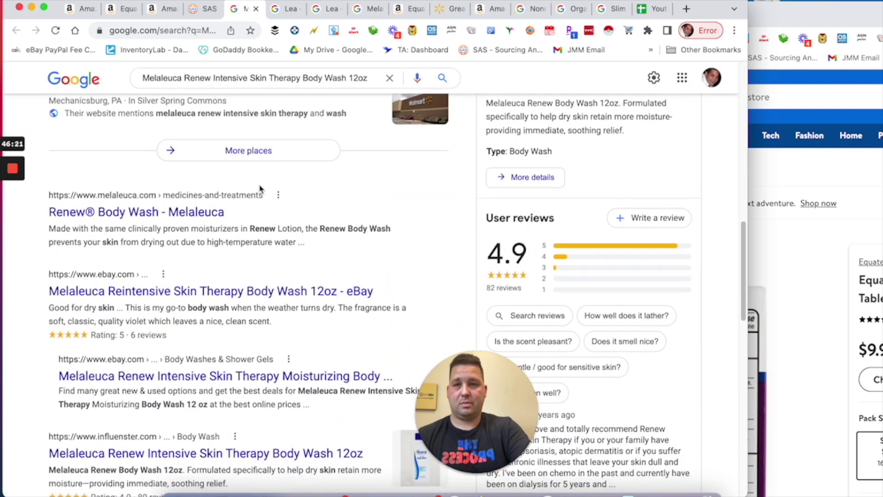
pyautogui.scroll(-3, 260, 189)
pyautogui.scroll(-5, 261, 188)
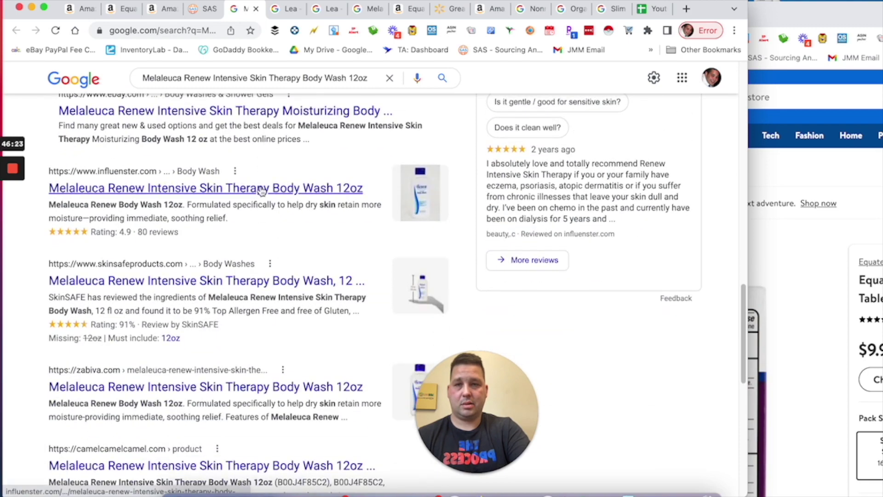
pyautogui.scroll(-6, 260, 187)
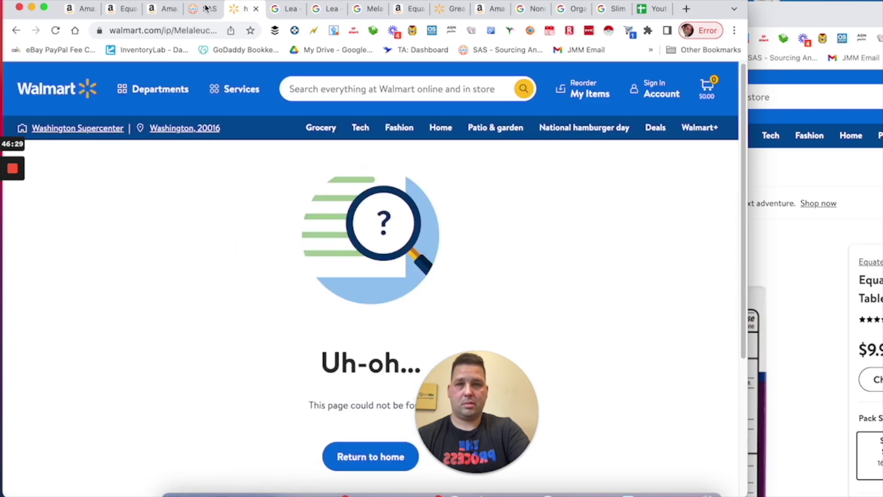
pyautogui.click(255, 8)
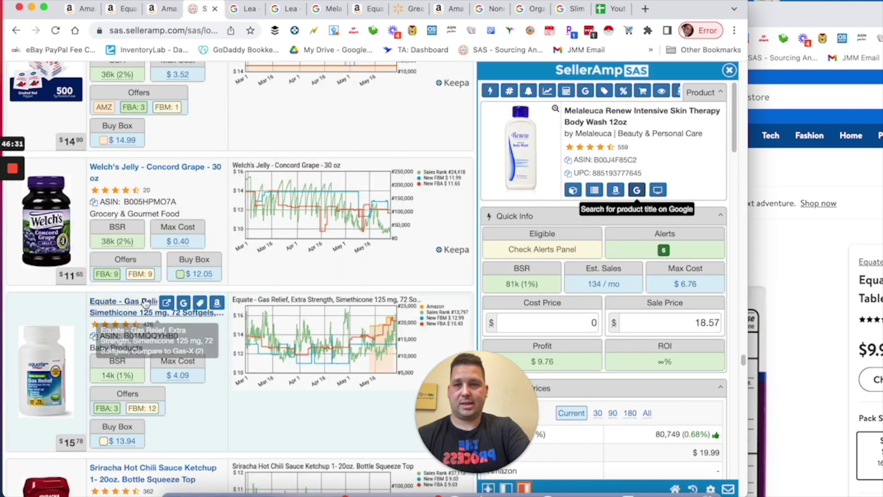
# Close the body wash details and look over the remaining listings down to the Morton Canning and Pickling Salt
pyautogui.scroll(-10, 146, 303)
pyautogui.scroll(9, 211, 382)
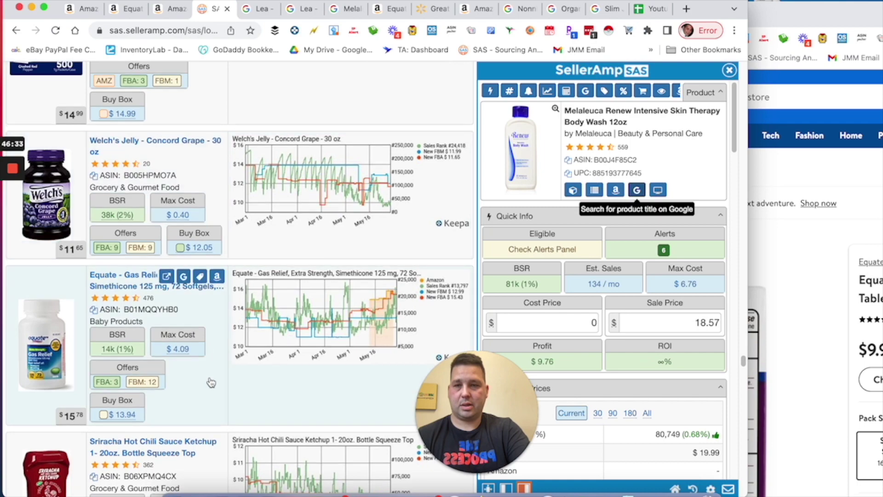
pyautogui.scroll(-5, 262, 365)
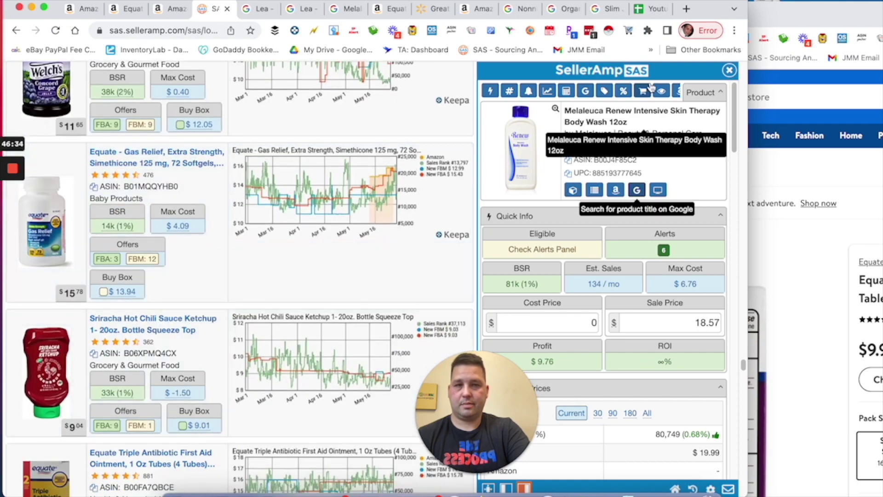
pyautogui.click(729, 70)
pyautogui.scroll(-1, 262, 365)
pyautogui.scroll(3, 272, 351)
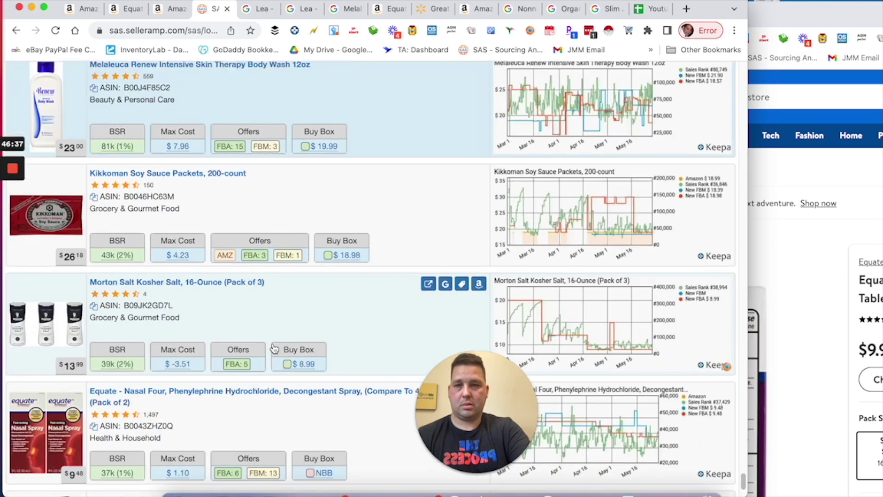
pyautogui.scroll(1, 274, 348)
pyautogui.scroll(-4, 276, 352)
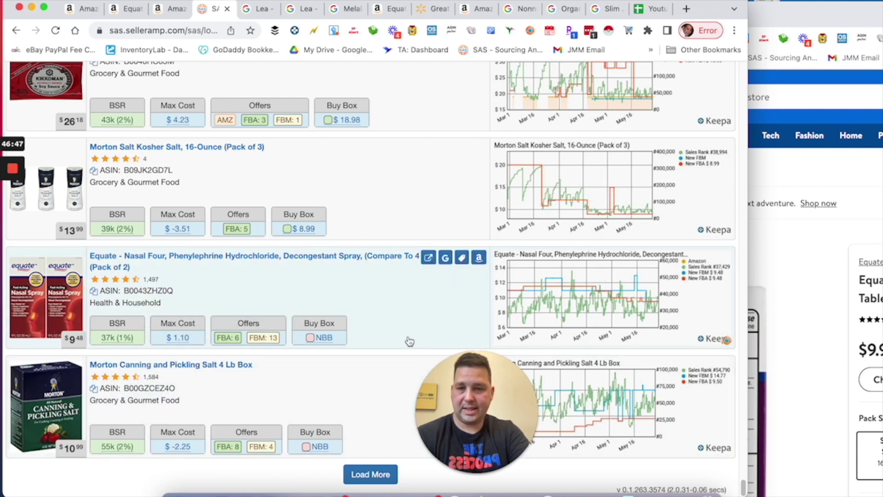
# Load another batch of products and look over the soy sauce, mayonnaise packet and Alpino Giardiniera entries
pyautogui.click(371, 473)
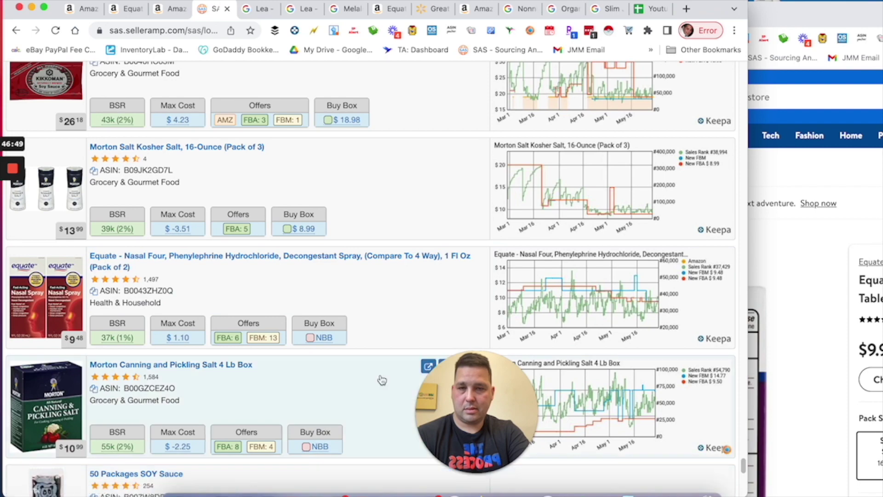
pyautogui.scroll(3, 385, 356)
pyautogui.scroll(-10, 385, 358)
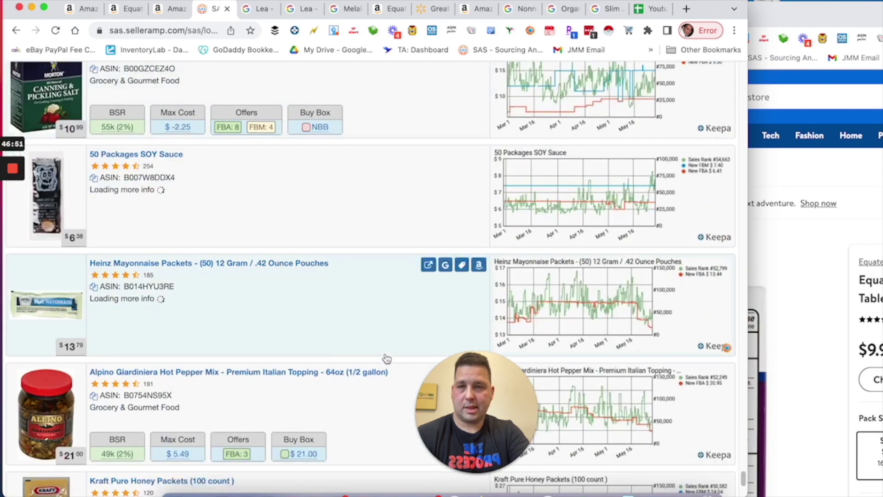
pyautogui.scroll(-1, 382, 356)
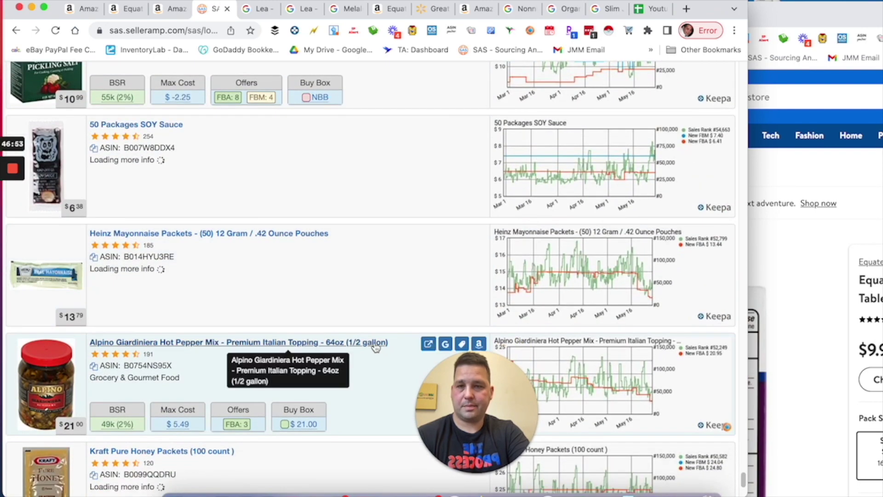
pyautogui.scroll(-2, 327, 297)
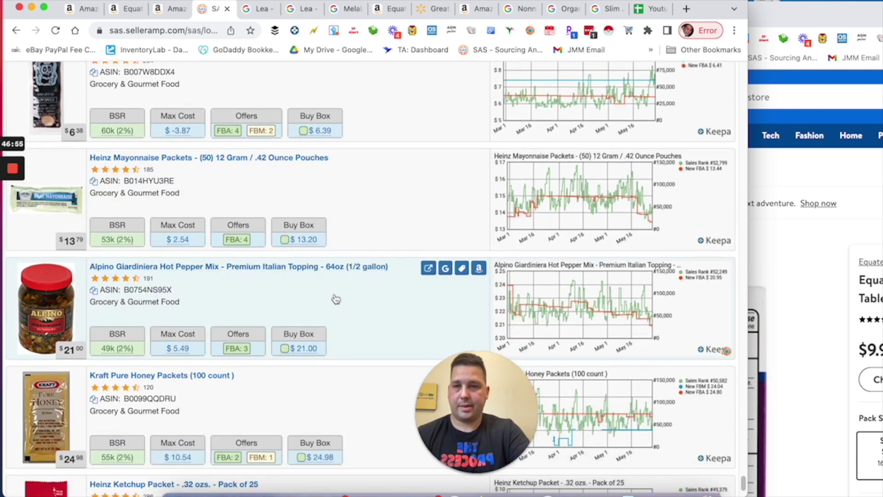
pyautogui.scroll(-1, 303, 221)
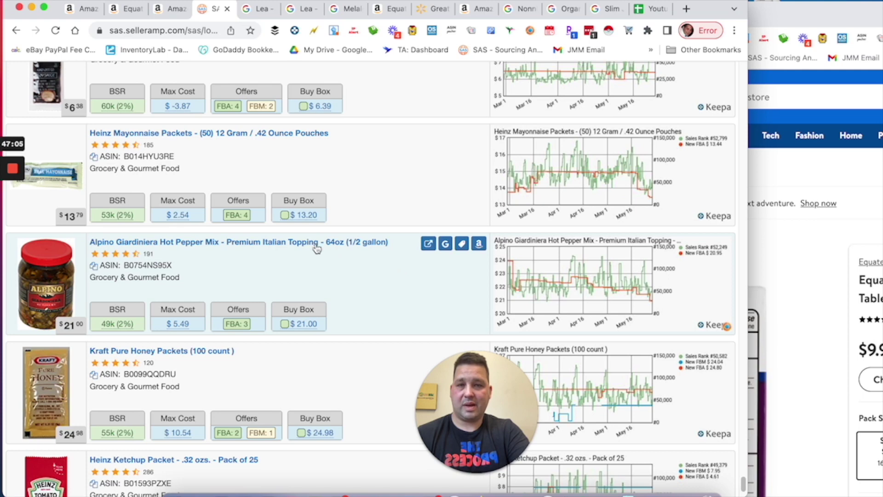
# Open the SellerAmp details of the Alpino Giardiniera Hot Pepper Mix 64oz, and search Google for retail listings of it
pyautogui.click(386, 275)
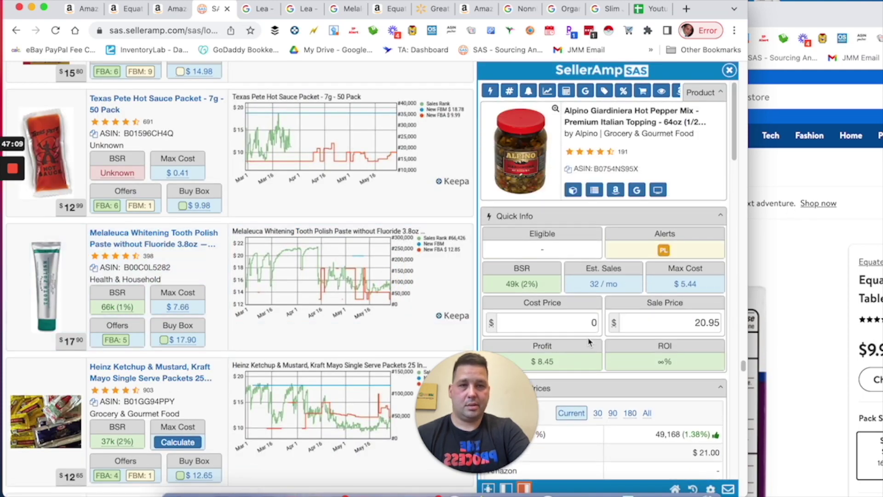
pyautogui.scroll(-2, 578, 341)
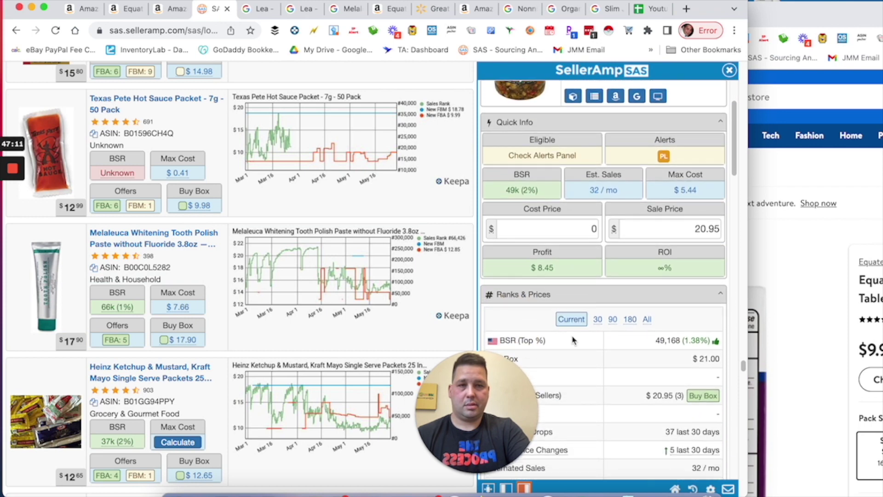
pyautogui.click(637, 94)
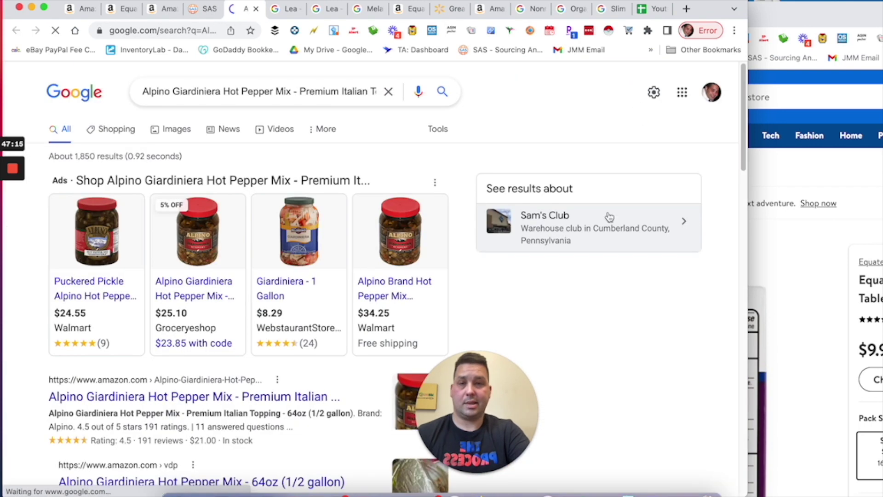
pyautogui.scroll(-1, 101, 262)
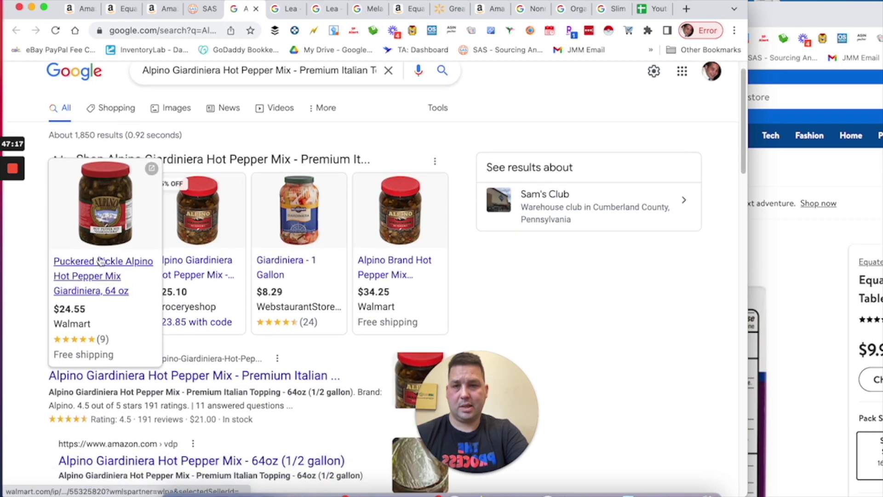
pyautogui.scroll(-5, 102, 352)
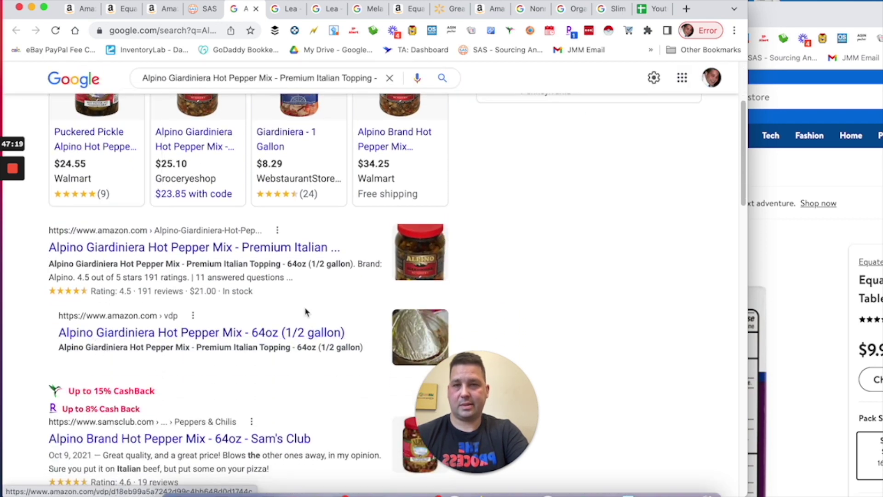
pyautogui.scroll(-5, 158, 400)
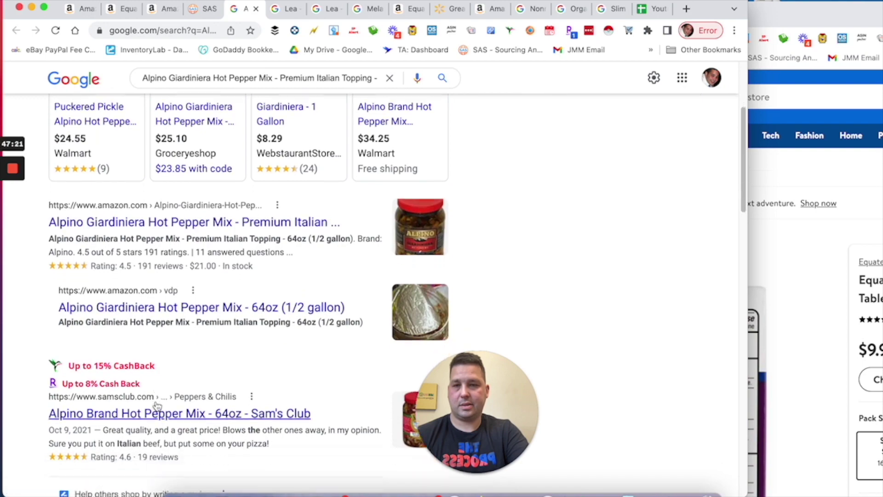
# Return to the SellerAmp list and close the Alpino Giardiniera details
pyautogui.click(194, 14)
pyautogui.scroll(-10, 306, 301)
pyautogui.scroll(-3, 306, 302)
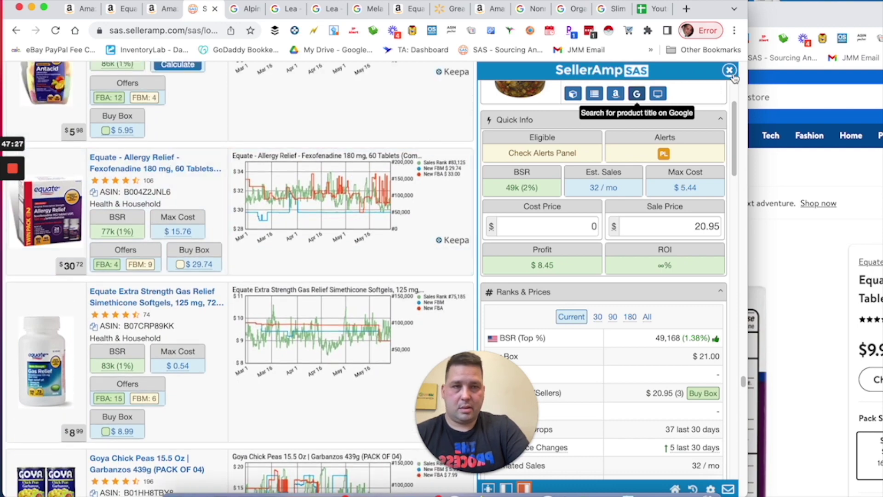
pyautogui.click(731, 72)
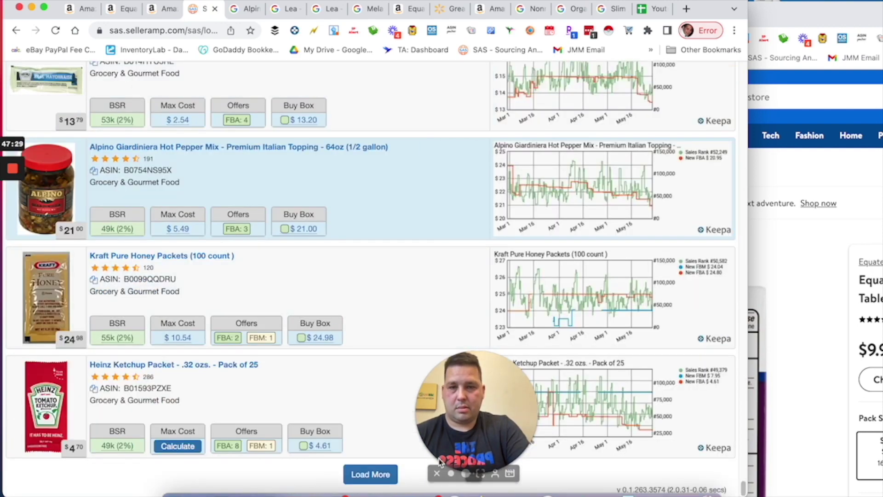
# Load the next batch of products and look over the Equate famotidine, Buffalo Wild Wings sauce and medicated wipes entries
pyautogui.click(372, 474)
pyautogui.scroll(-10, 354, 378)
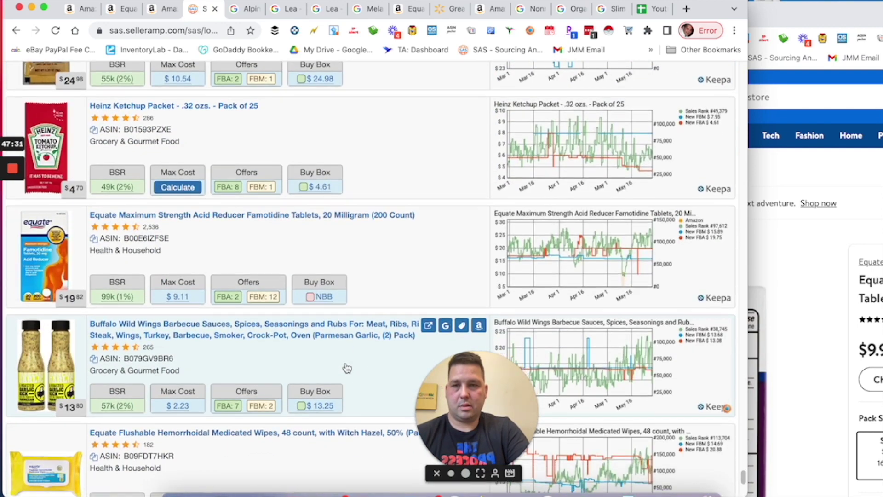
pyautogui.scroll(-2, 348, 367)
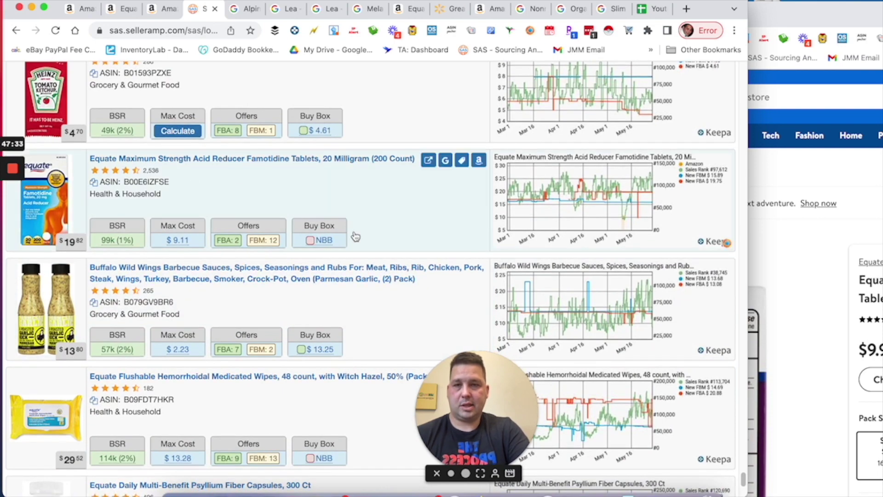
pyautogui.scroll(-7, 250, 256)
pyautogui.scroll(12, 250, 257)
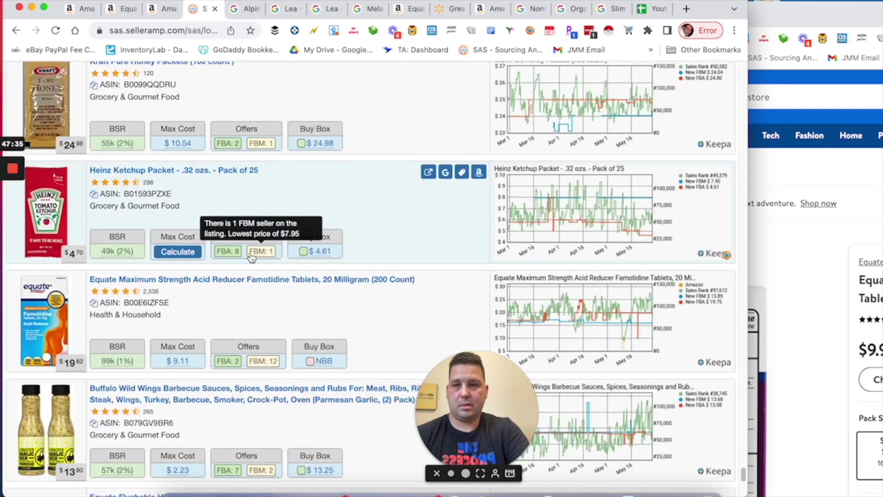
pyautogui.scroll(-5, 253, 239)
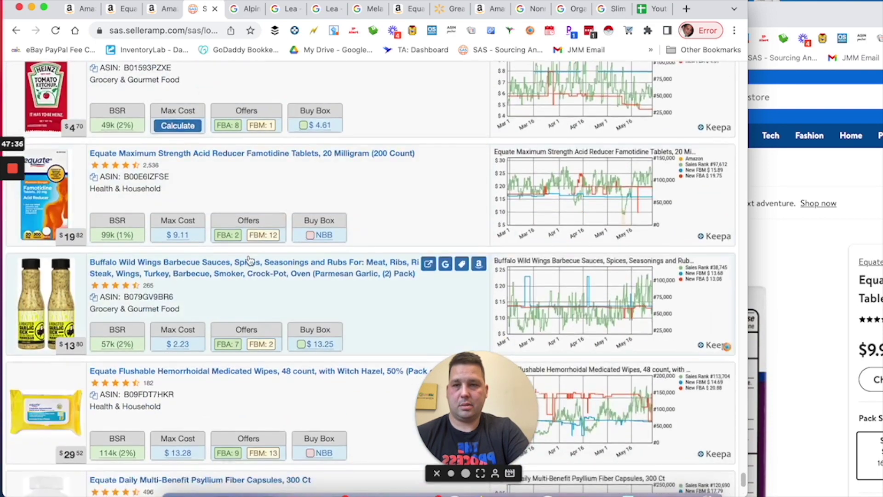
# Open the SellerAmp details of the Equate Maximum Strength famotidine 200-count, and search Google for retail listings of its title
pyautogui.click(453, 195)
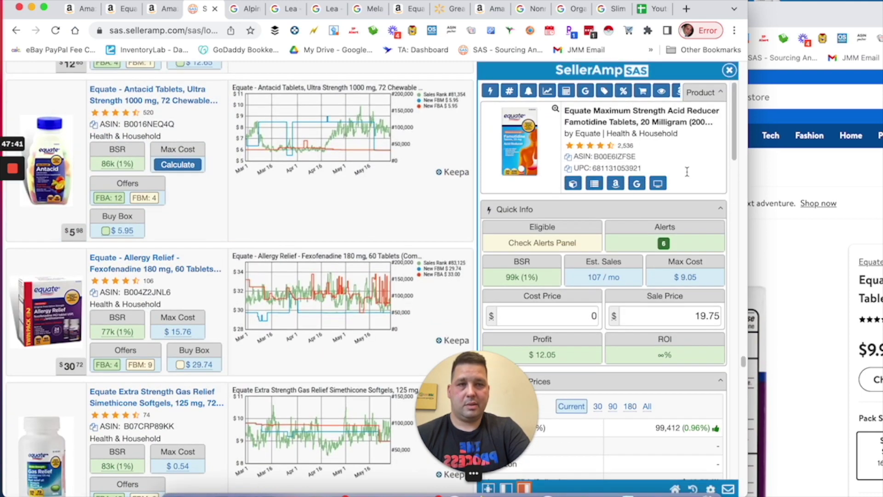
pyautogui.click(638, 184)
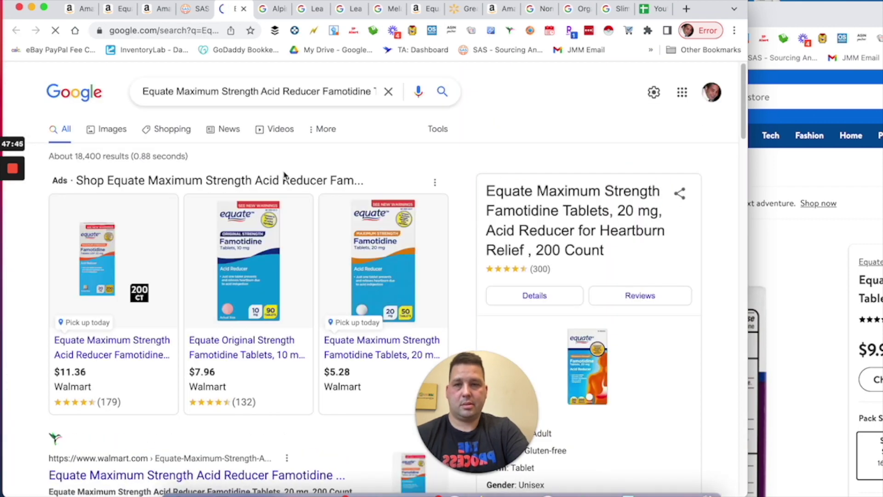
pyautogui.moveTo(115, 361)
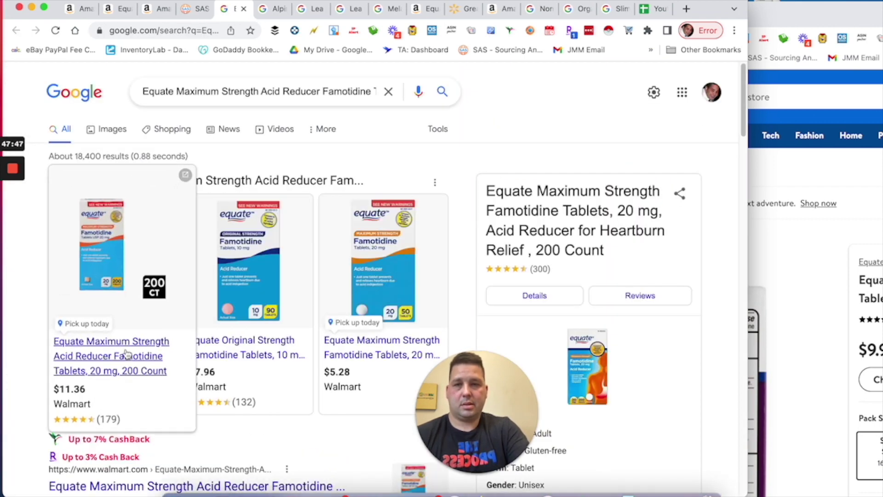
pyautogui.click(196, 10)
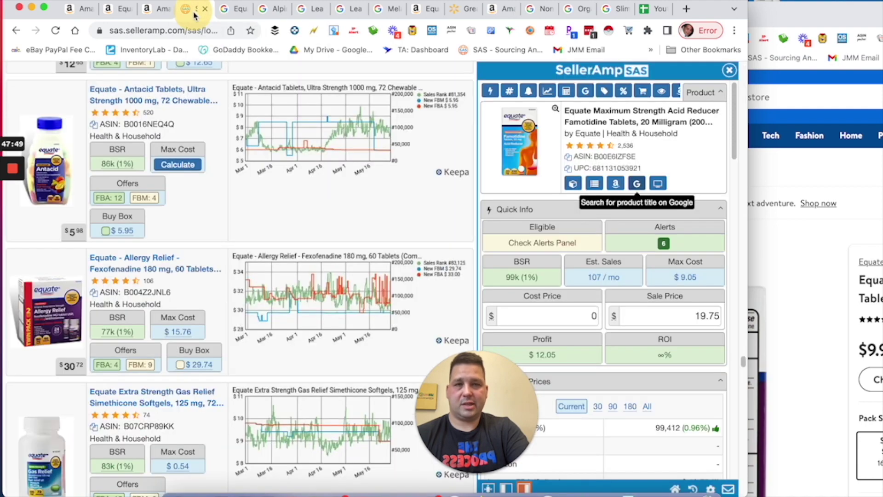
pyautogui.click(239, 11)
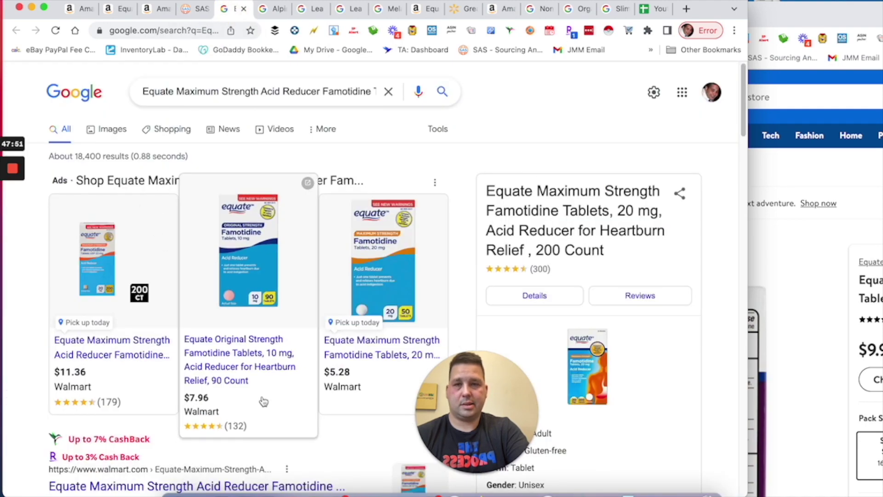
# Open the Walmart search result for the 200-count Equate famotidine whose packaging matches the Amazon product
pyautogui.scroll(-4, 258, 395)
pyautogui.scroll(-3, 212, 375)
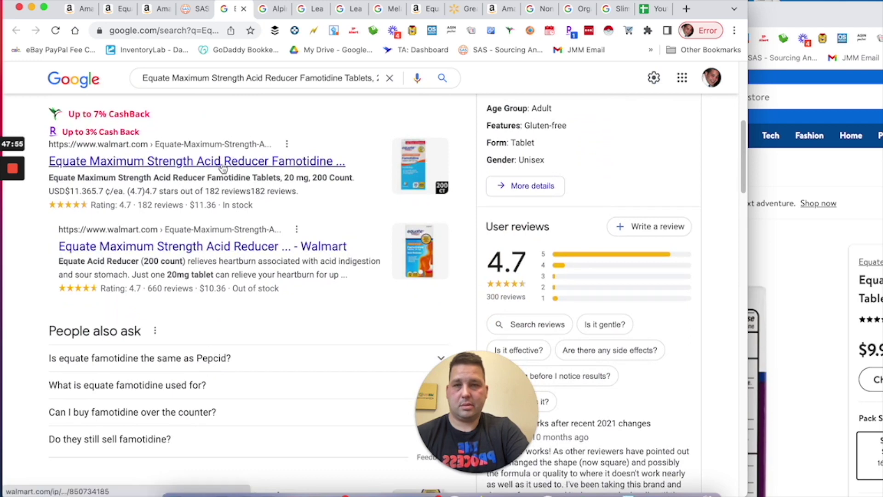
pyautogui.click(231, 251)
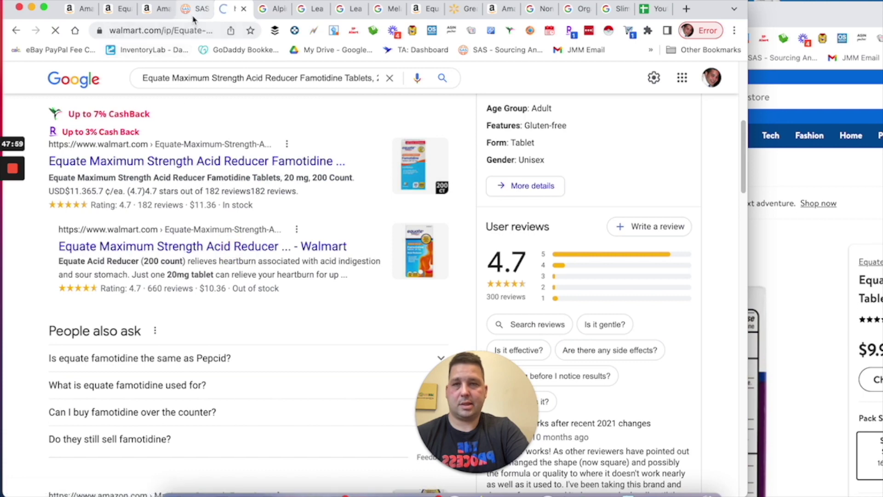
# Open the famotidine's Amazon listing from SellerAmp and examine its new offers, Keepa price history, sales rank and offer count
pyautogui.click(195, 10)
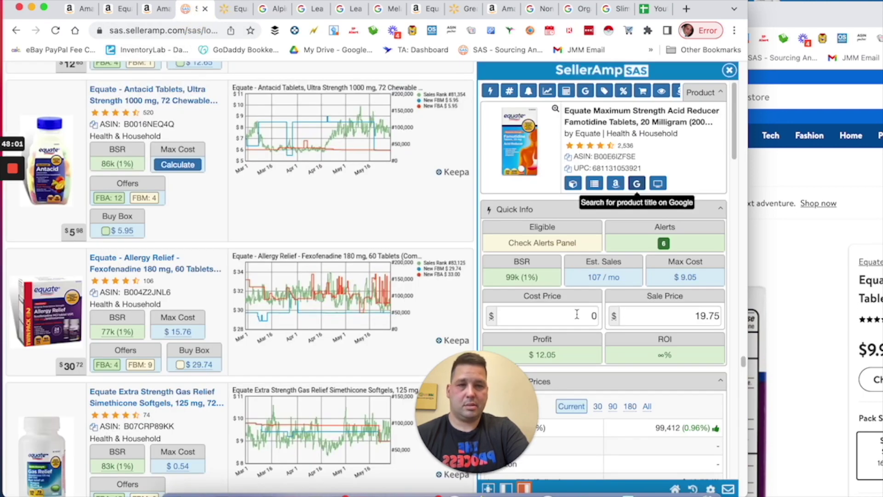
pyautogui.click(615, 184)
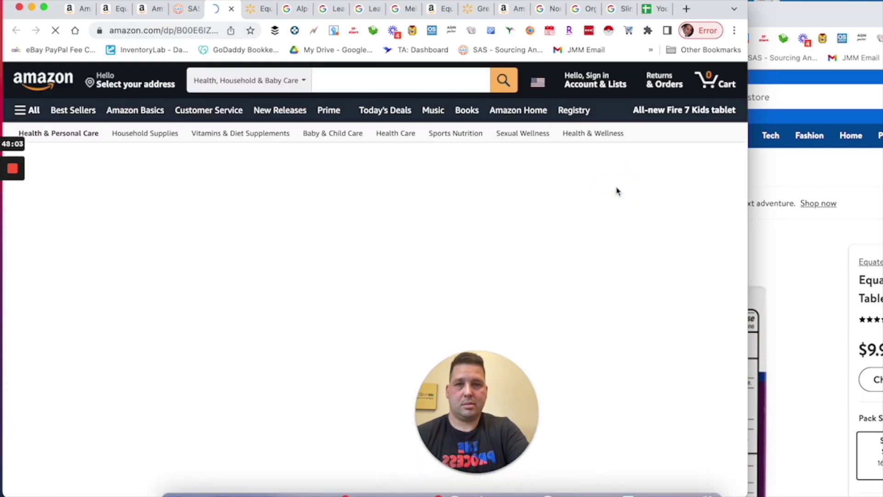
pyautogui.scroll(-5, 468, 240)
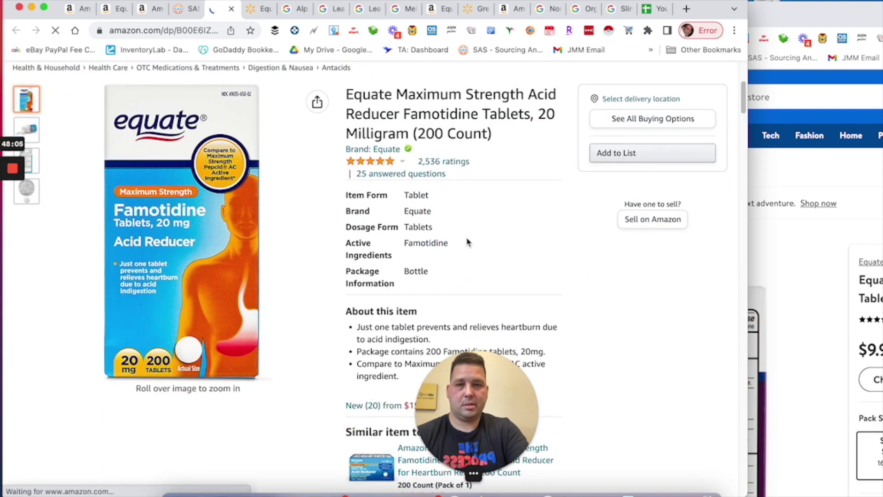
pyautogui.scroll(-5, 469, 242)
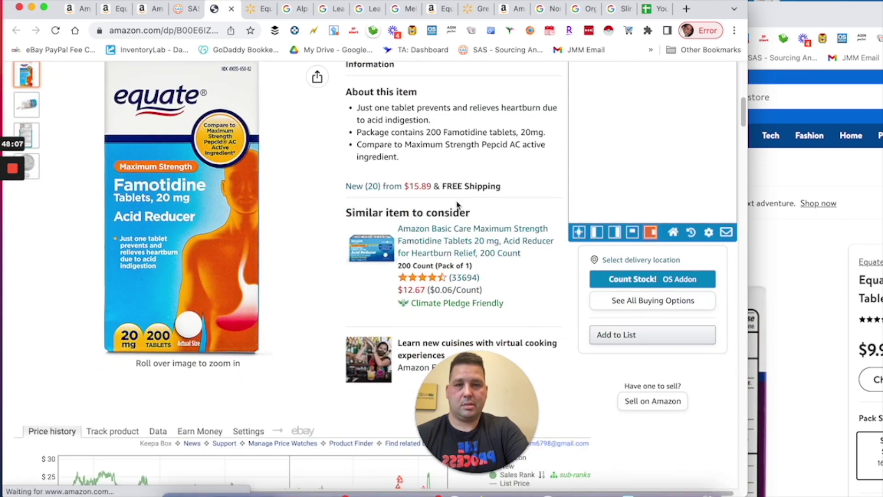
pyautogui.scroll(-4, 464, 235)
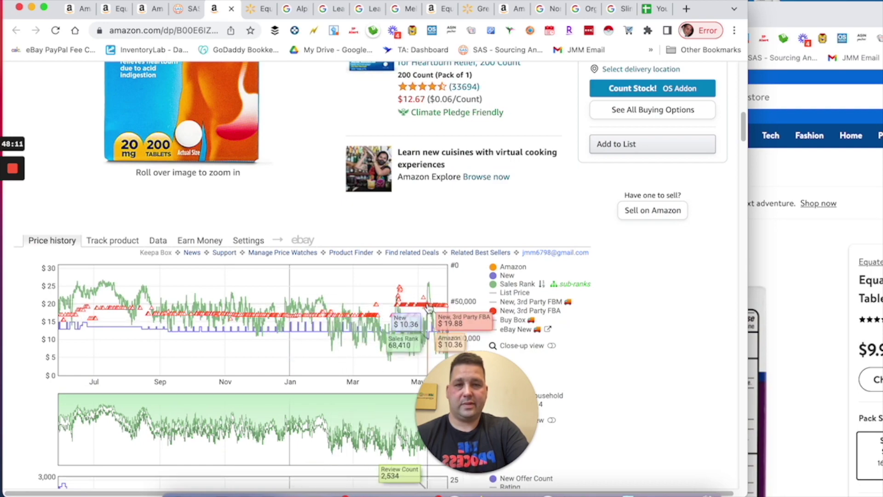
pyautogui.scroll(-3, 483, 297)
pyautogui.scroll(-4, 483, 297)
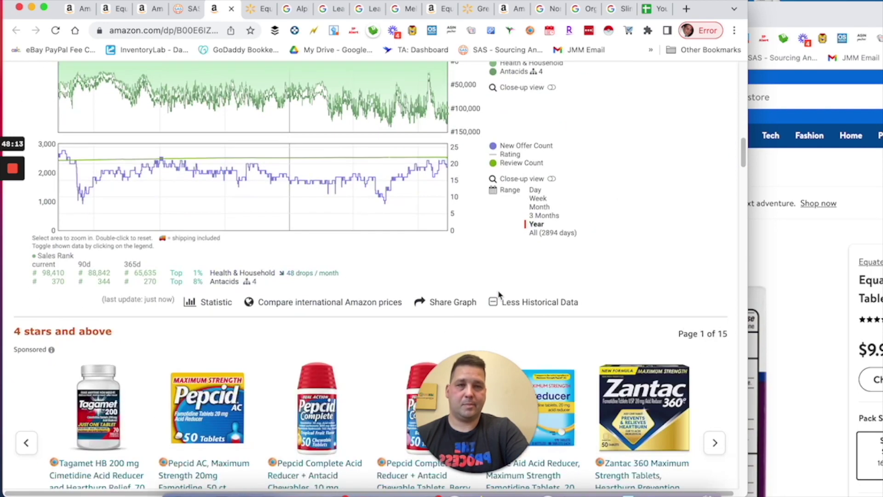
pyautogui.scroll(6, 578, 211)
pyautogui.scroll(4, 645, 243)
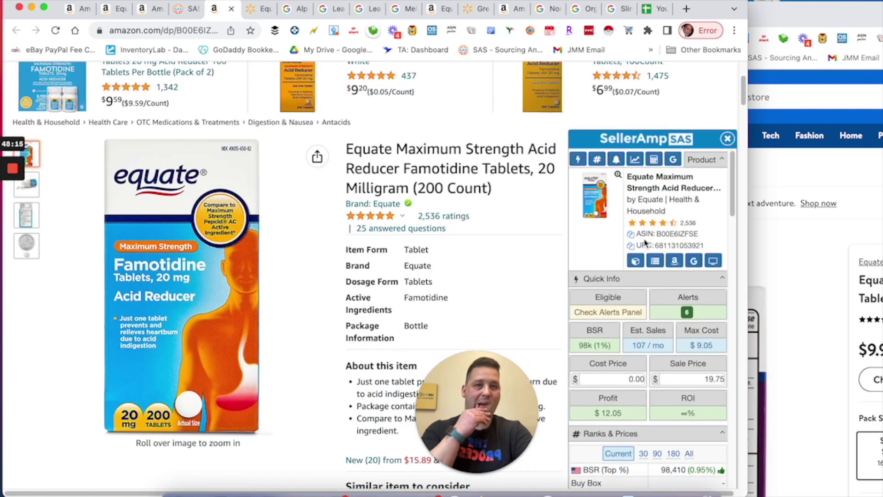
# Check the Walmart price of the famotidine, and set the cost price to 9.36 in SellerAmp on the Amazon listing
pyautogui.click(254, 10)
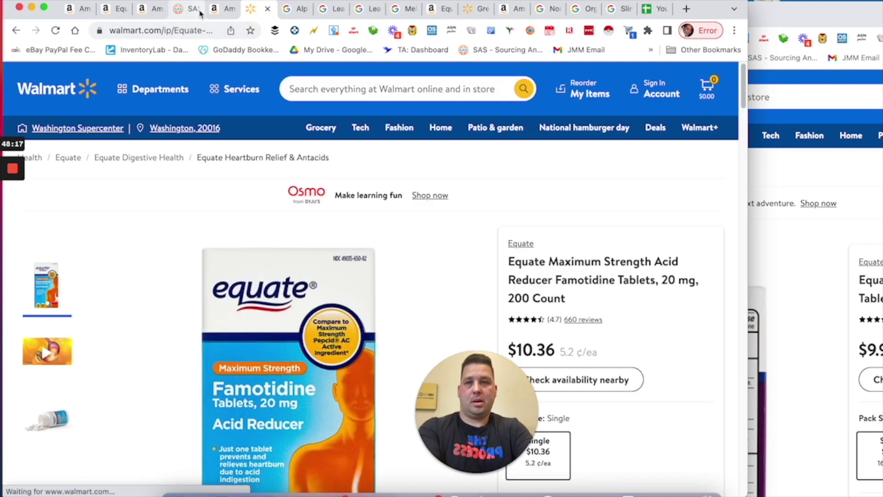
pyautogui.click(216, 11)
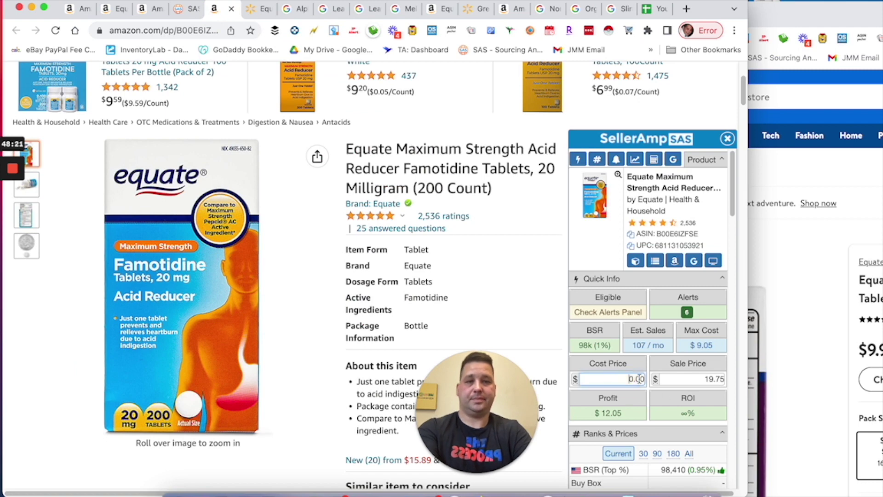
pyautogui.write('1.03')
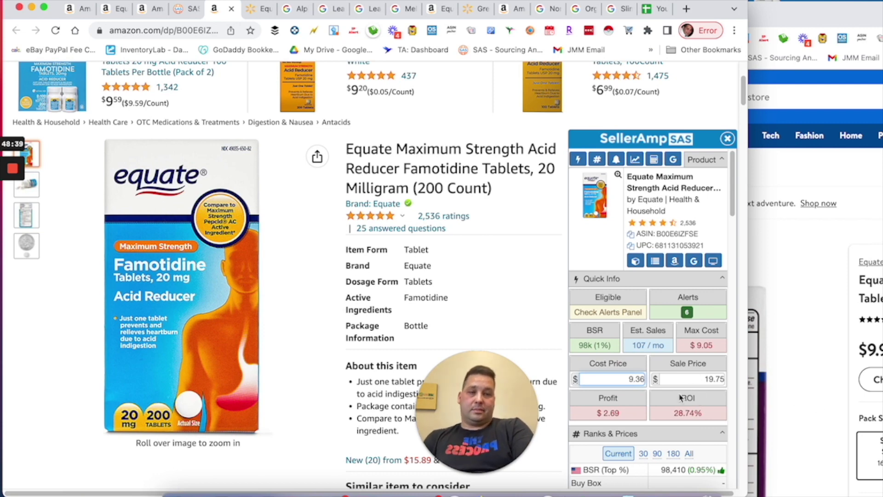
# Review the famotidine's profit, ROI, current lowest FBA and FBM prices, and estimated sales in SellerAmp
pyautogui.scroll(-3, 683, 398)
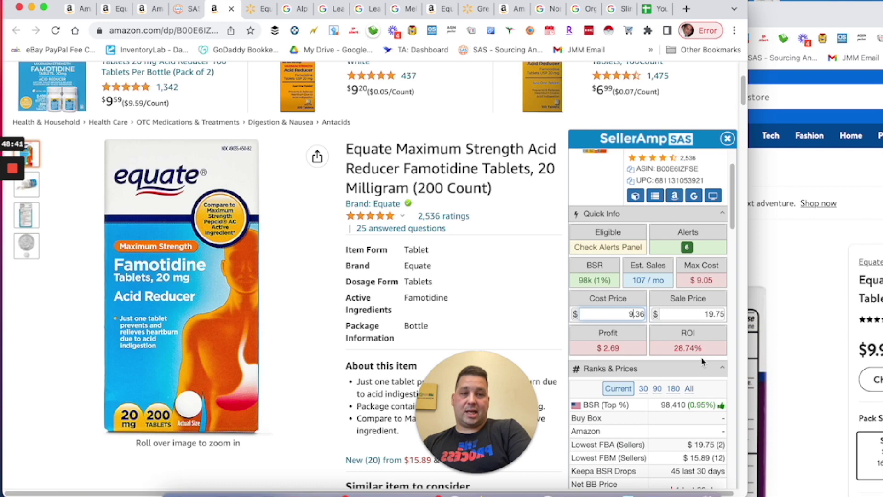
pyautogui.scroll(-2, 703, 362)
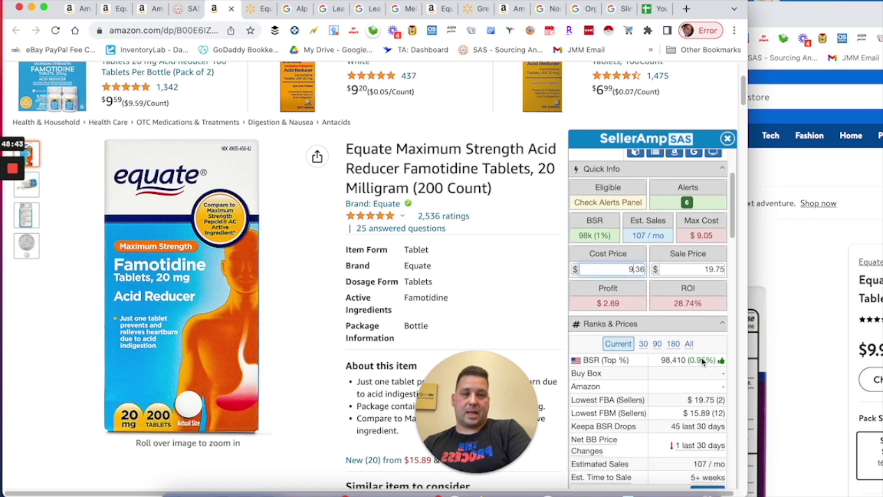
pyautogui.scroll(-1, 683, 301)
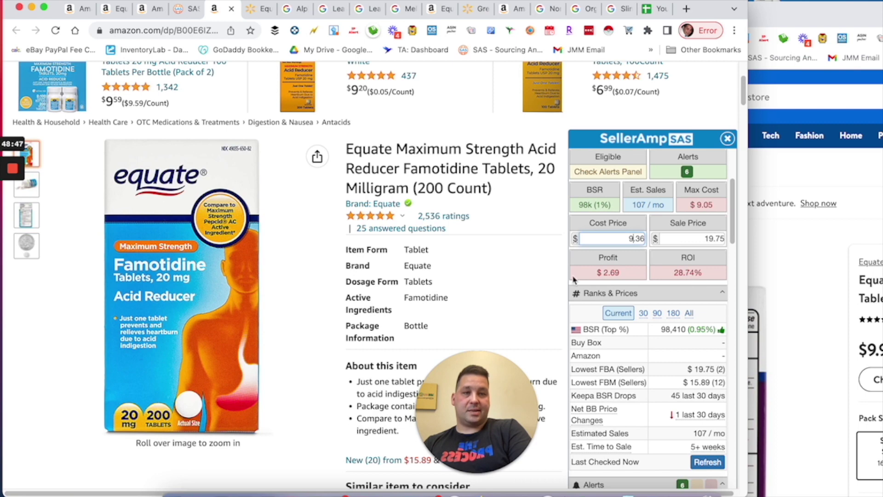
pyautogui.scroll(-3, 622, 274)
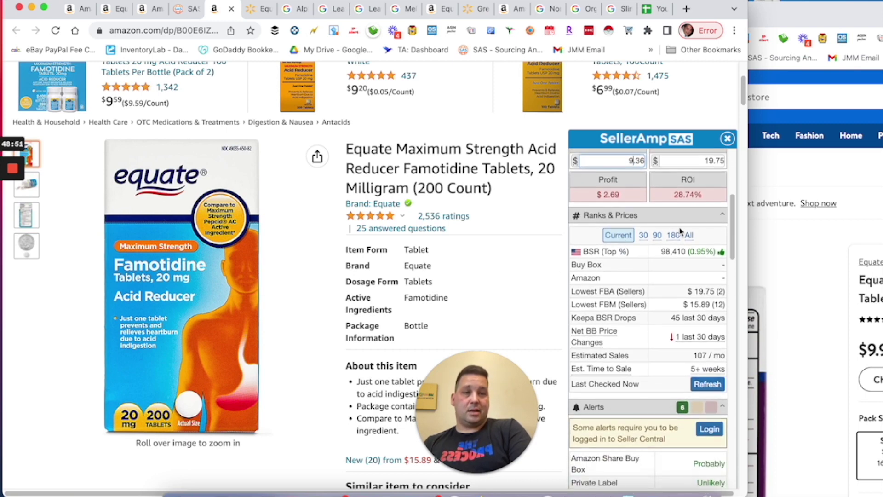
# Compare the famotidine's 90-day and 180-day average ranks and prices in SellerAmp
pyautogui.click(657, 236)
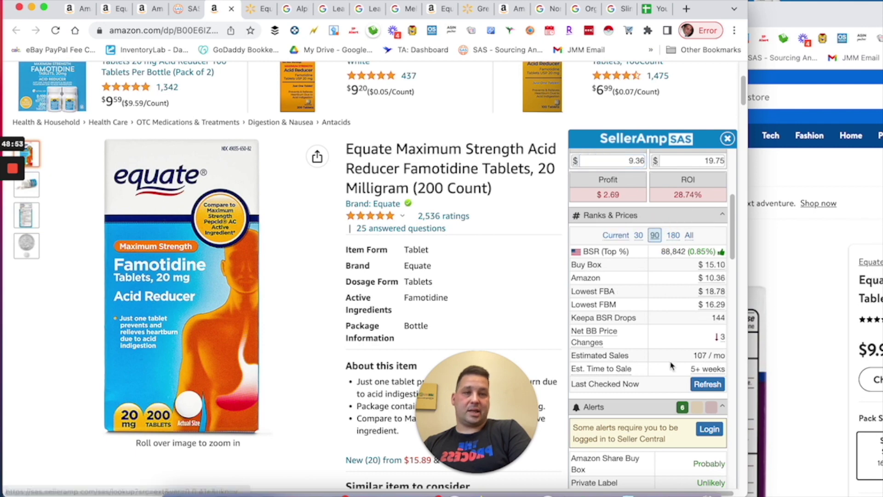
pyautogui.scroll(-1, 670, 365)
pyautogui.scroll(-1, 671, 365)
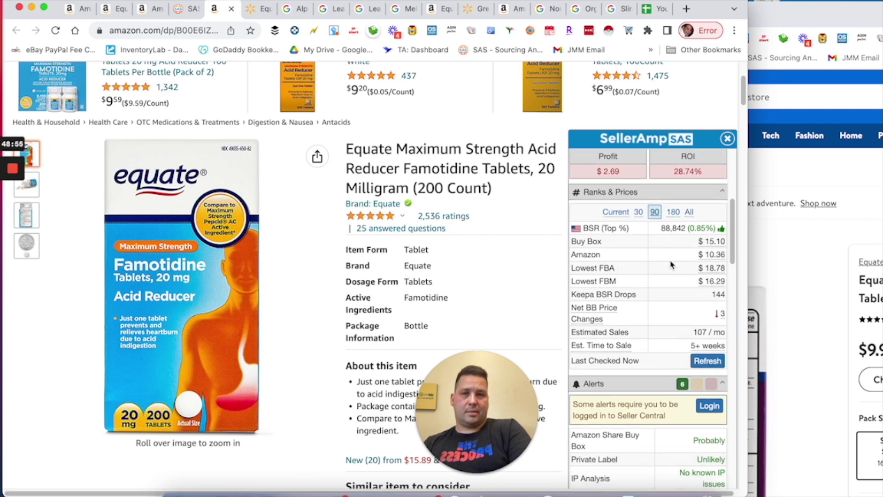
pyautogui.scroll(4, 689, 259)
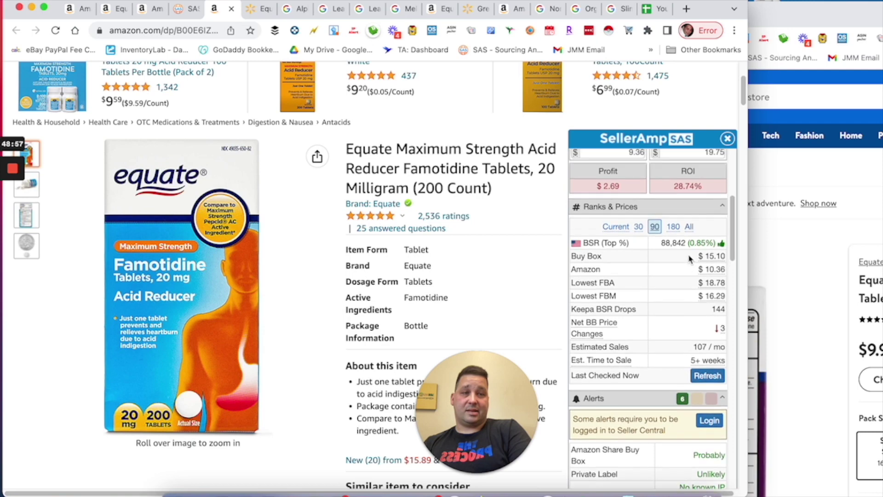
pyautogui.moveTo(712, 343)
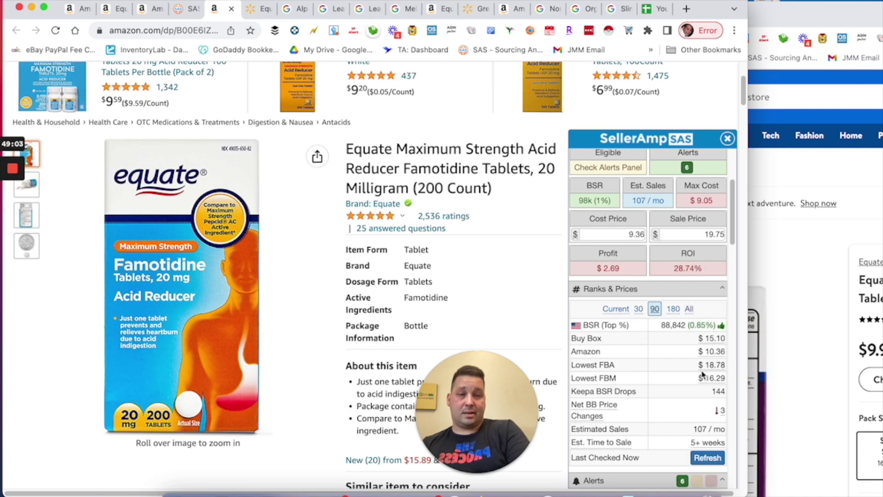
pyautogui.click(672, 309)
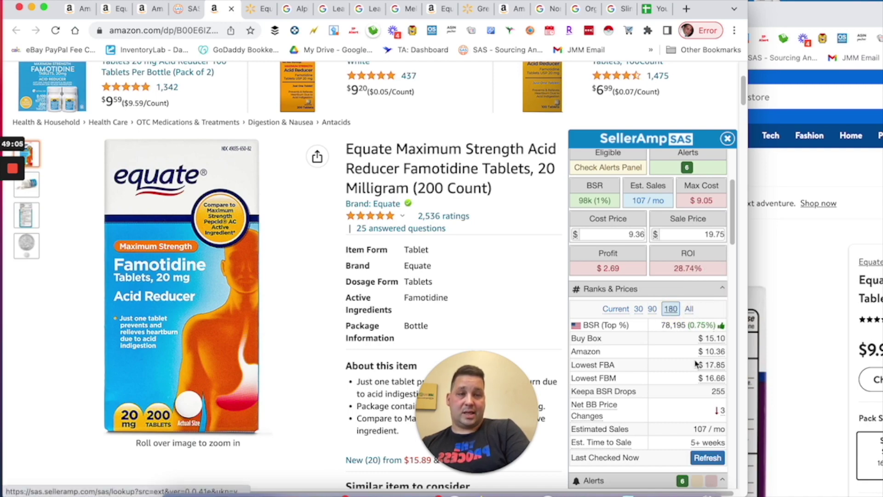
# Examine the past year's FBA price, sales rank and offer count in the famotidine's Keepa charts
pyautogui.scroll(-8, 479, 349)
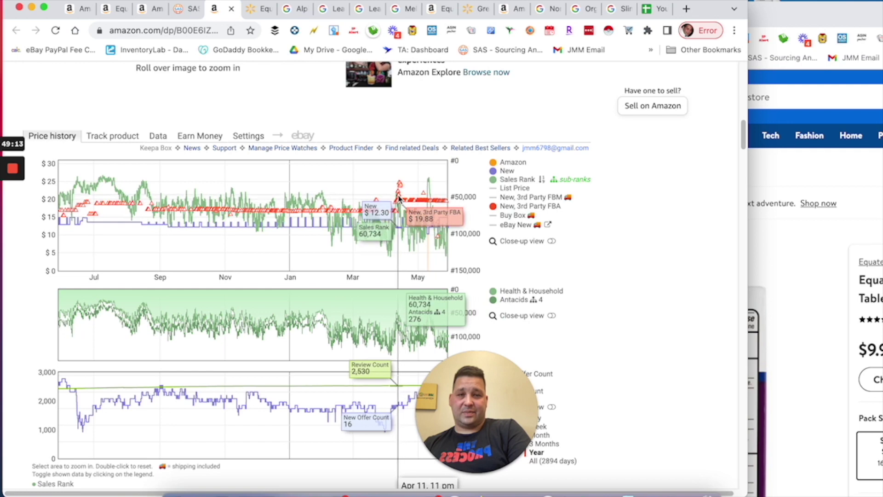
pyautogui.scroll(-2, 405, 202)
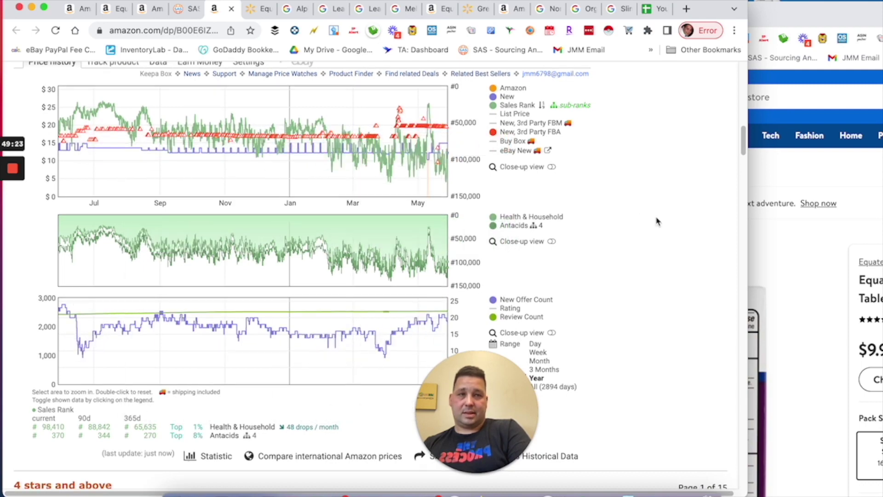
pyautogui.scroll(10, 656, 221)
# Check the famotidine's SellerAmp alerts, fees and breakeven sale price, and compare the 180-day averages with the Keepa price history
pyautogui.scroll(-5, 656, 221)
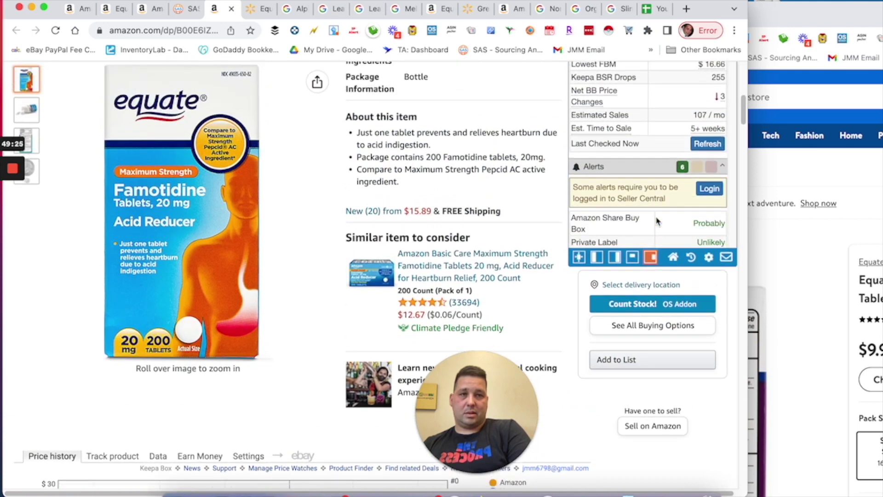
pyautogui.scroll(-10, 656, 221)
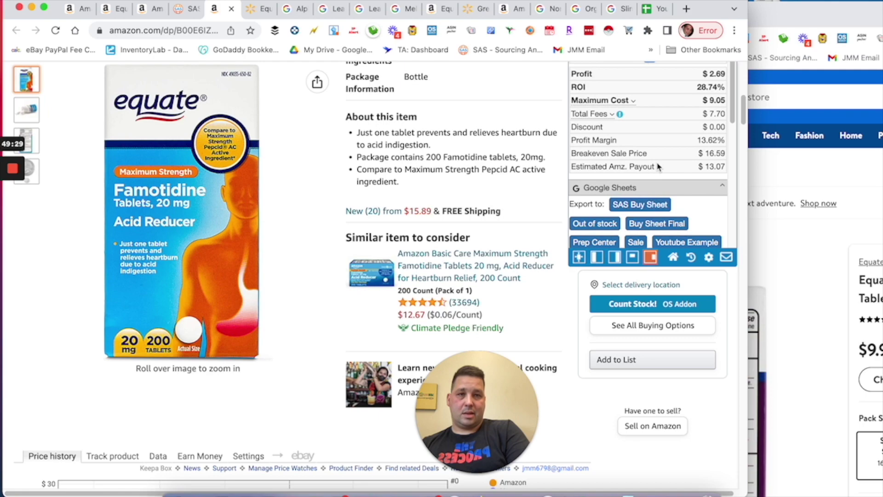
pyautogui.scroll(8, 658, 166)
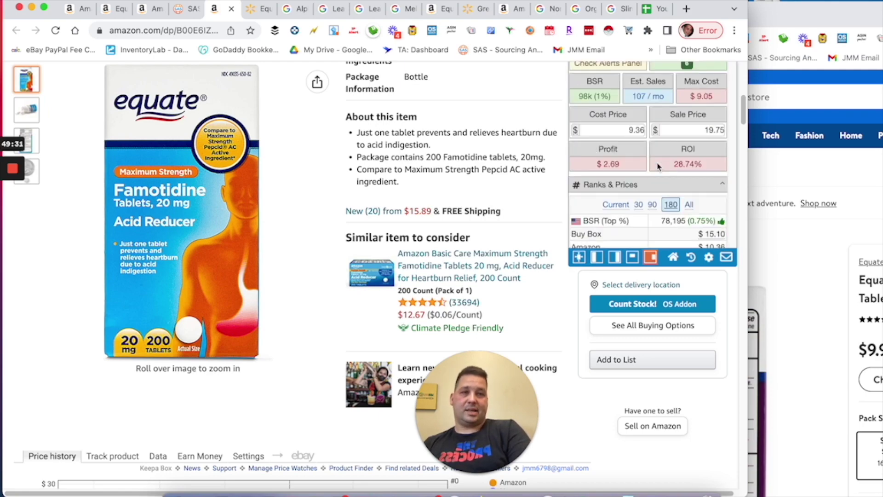
pyautogui.scroll(3, 658, 167)
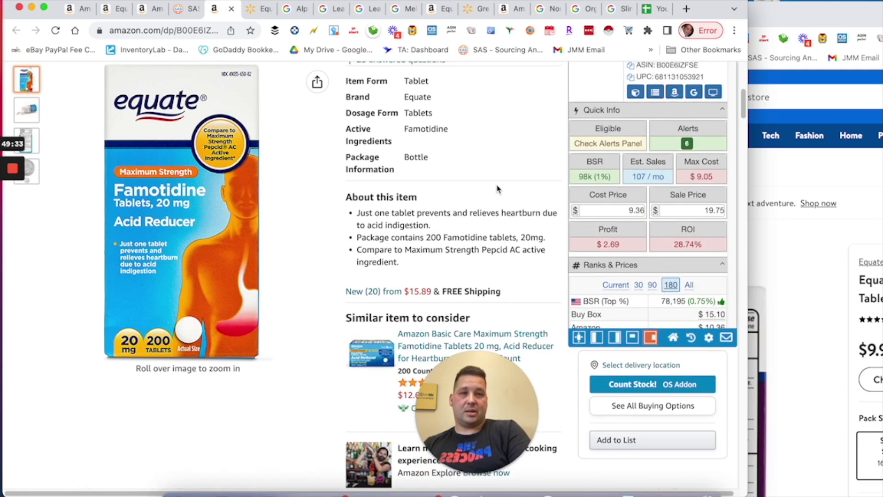
pyautogui.scroll(-5, 497, 188)
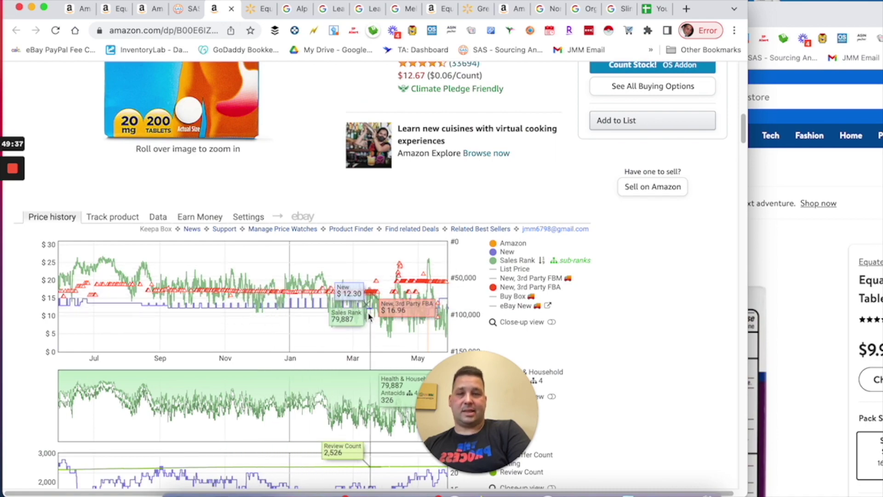
pyautogui.scroll(7, 582, 306)
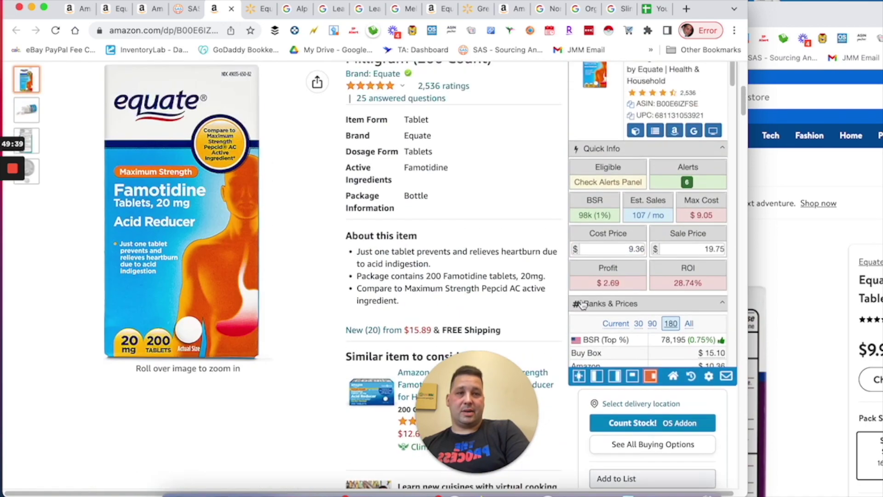
pyautogui.scroll(-4, 669, 318)
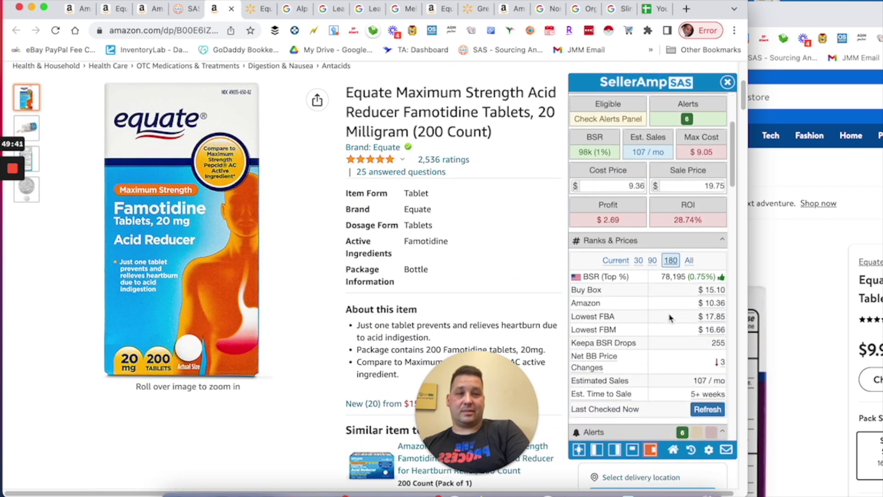
# Recheck the famotidine's 180-day average prices, estimated sales and alerts in SellerAmp
pyautogui.scroll(-1, 691, 296)
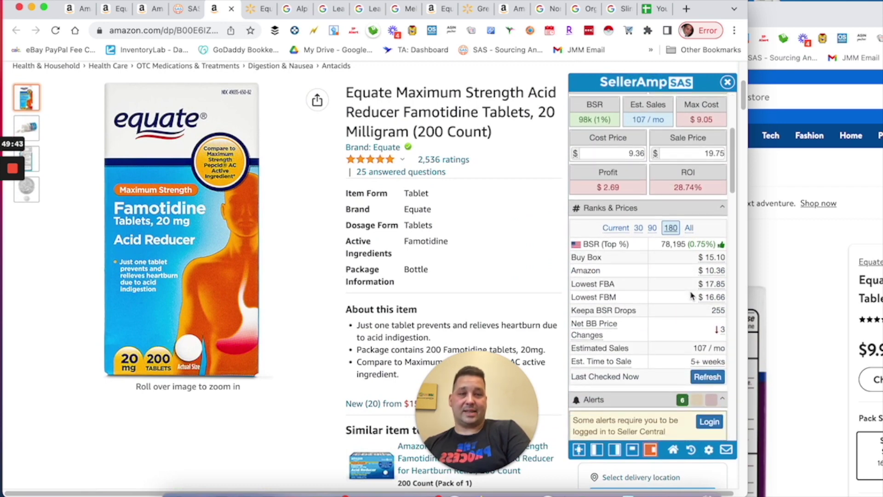
pyautogui.scroll(-2, 622, 271)
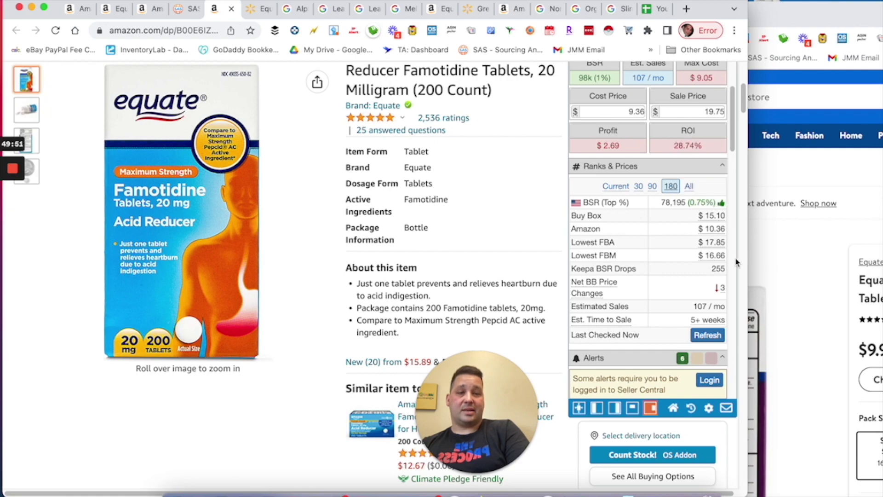
pyautogui.scroll(-6, 593, 294)
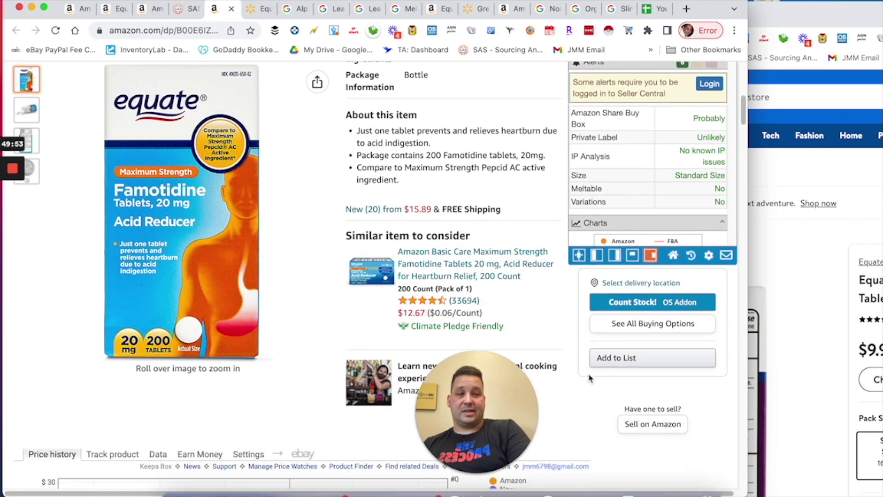
pyautogui.scroll(5, 640, 322)
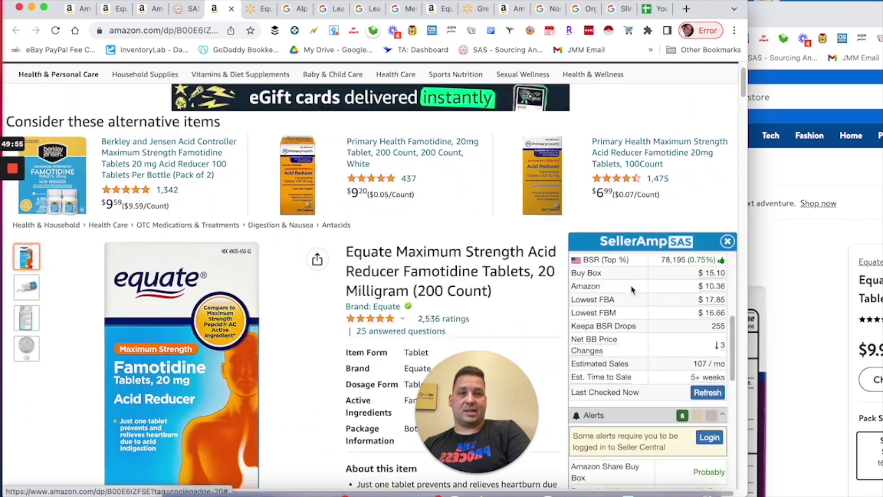
pyautogui.scroll(-5, 319, 216)
# Compare the famotidine's price, sales rank and offer count in Keepa over the full history and the last 3 months
pyautogui.scroll(-10, 319, 216)
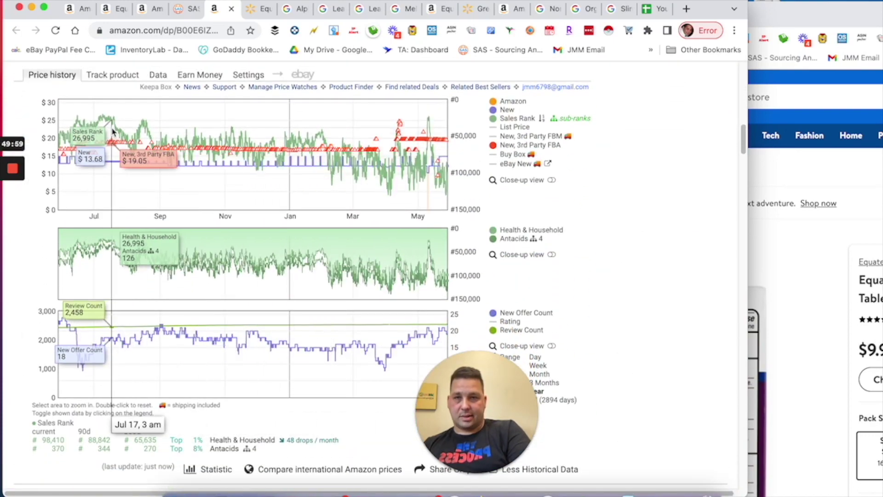
pyautogui.scroll(-1, 324, 162)
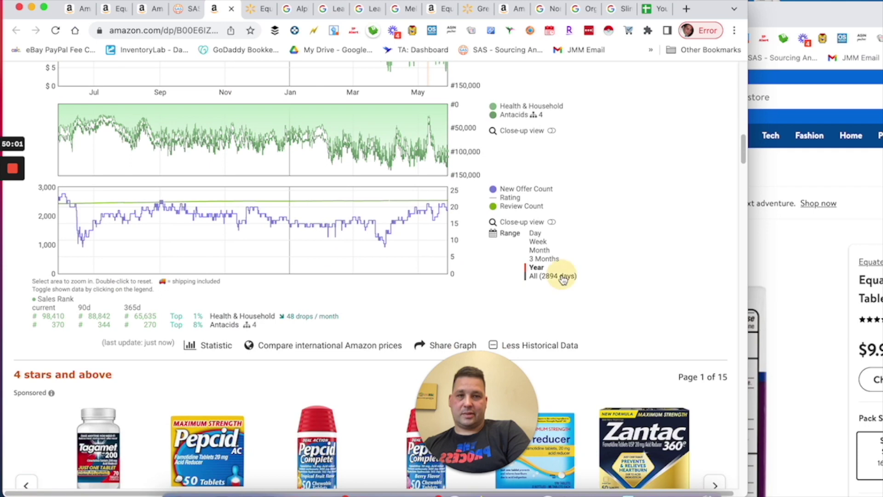
pyautogui.click(562, 276)
pyautogui.scroll(2, 324, 130)
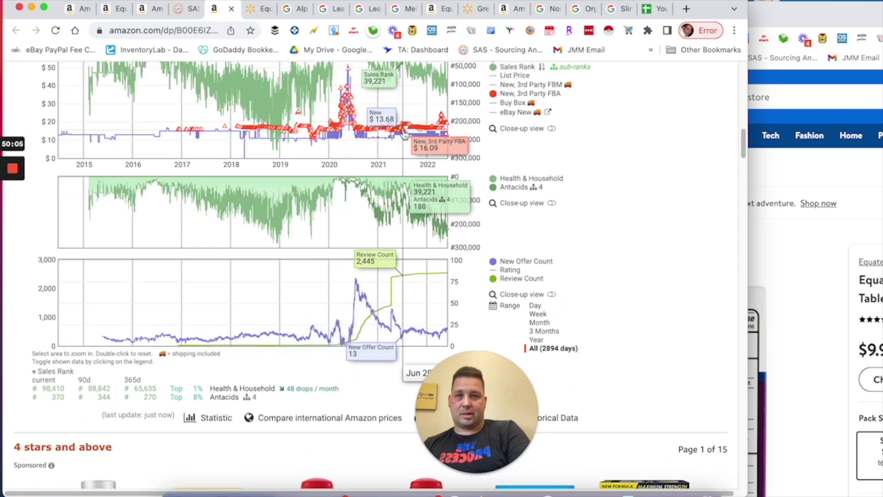
pyautogui.click(539, 336)
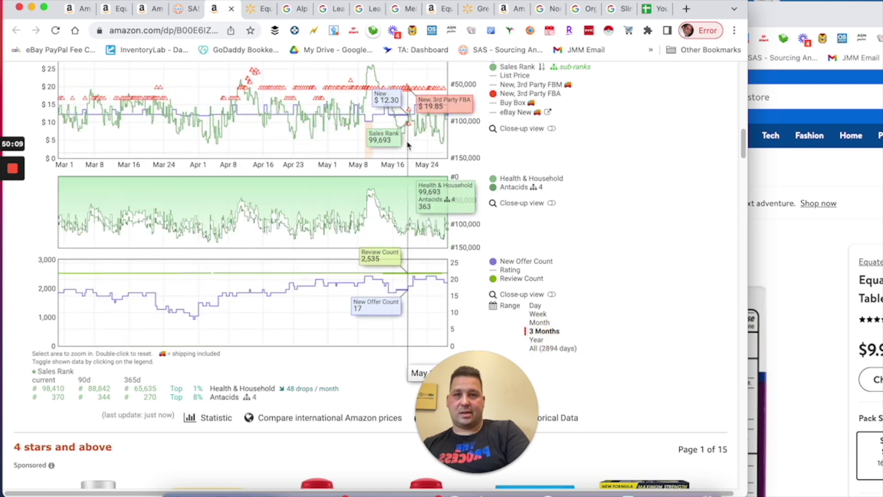
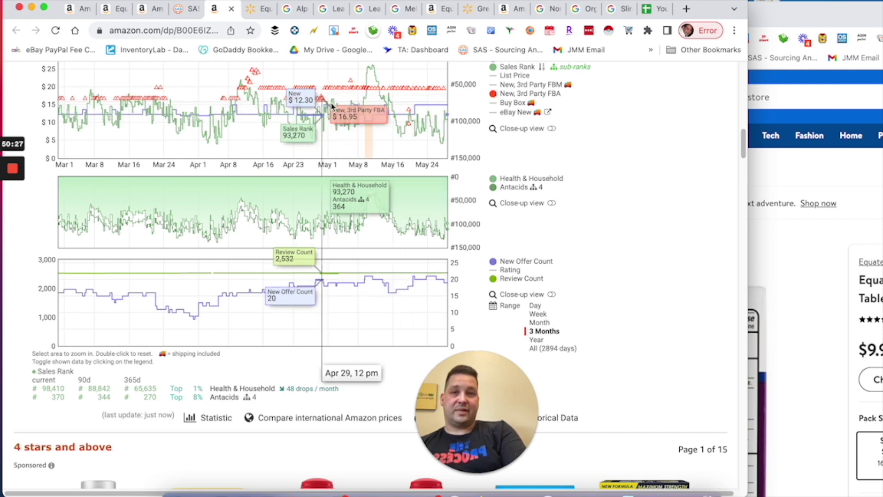
# Open Keepa's offers data for the famotidine listing
pyautogui.scroll(10, 537, 190)
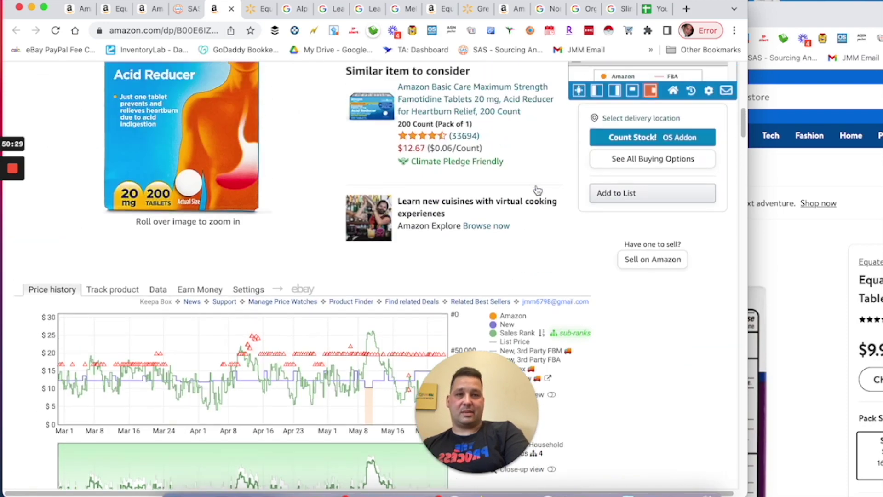
pyautogui.scroll(5, 537, 190)
pyautogui.scroll(-5, 537, 190)
pyautogui.scroll(-10, 537, 190)
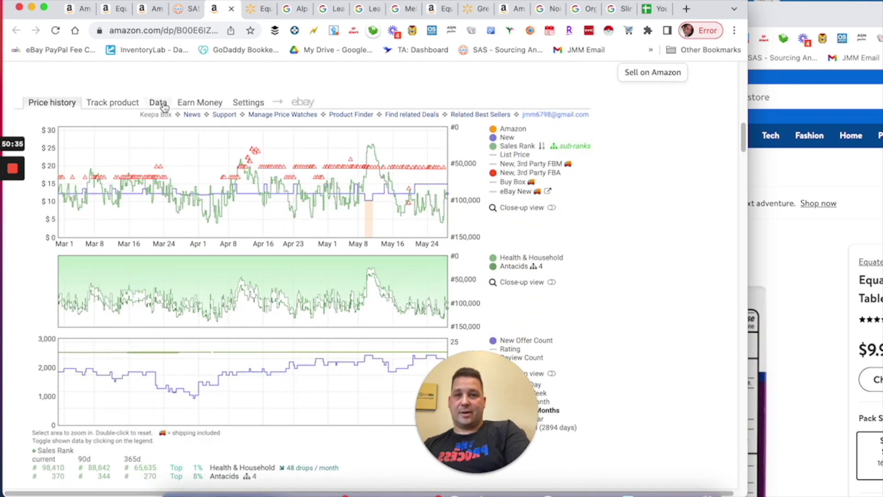
pyautogui.scroll(2, 350, 294)
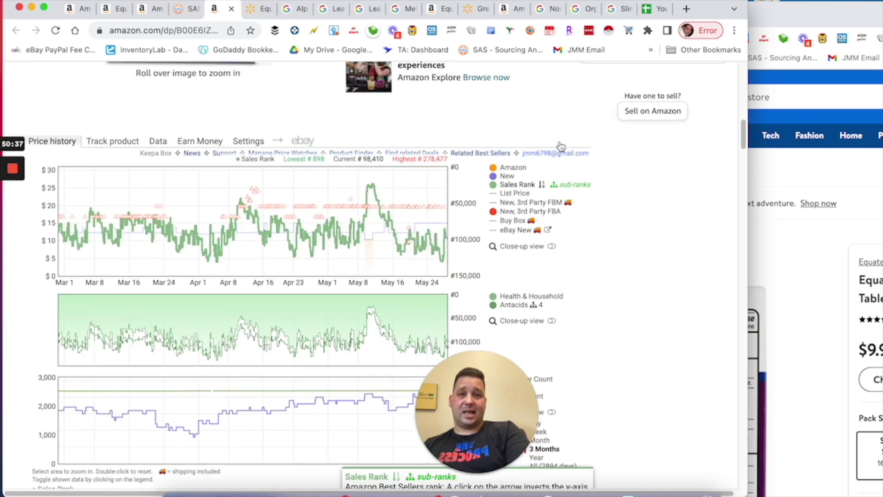
pyautogui.click(159, 153)
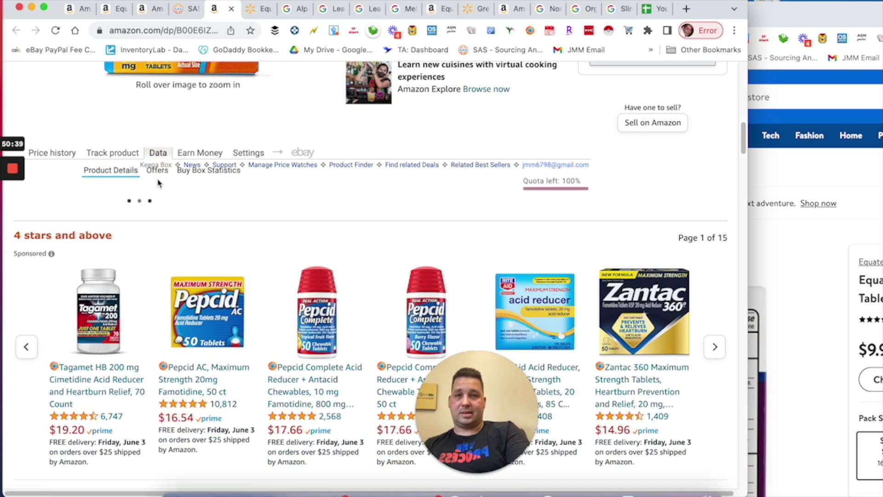
pyautogui.click(158, 174)
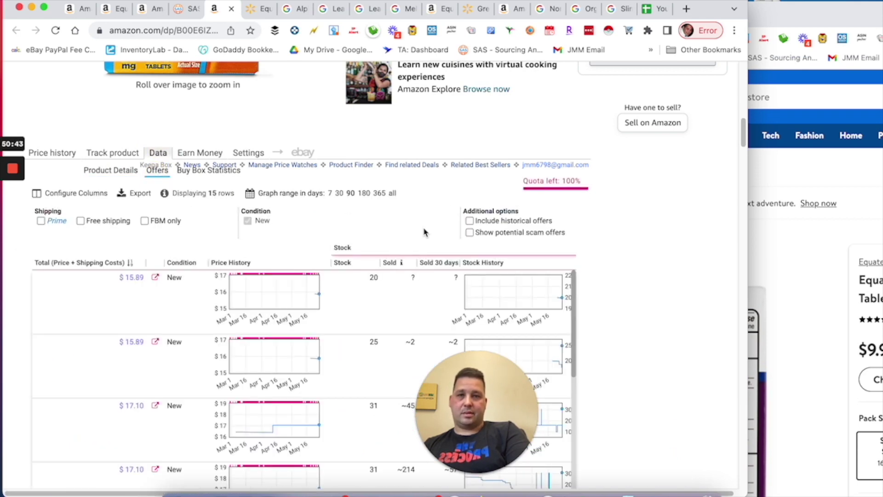
# Examine the price, stock and units sold of the individual famotidine sellers in Keepa's offers table
pyautogui.scroll(-10, 422, 233)
pyautogui.scroll(10, 448, 195)
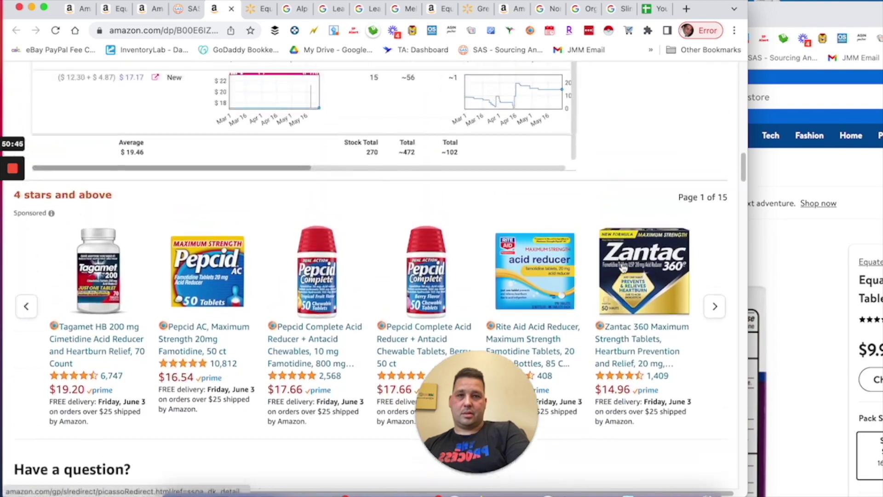
pyautogui.scroll(1, 449, 195)
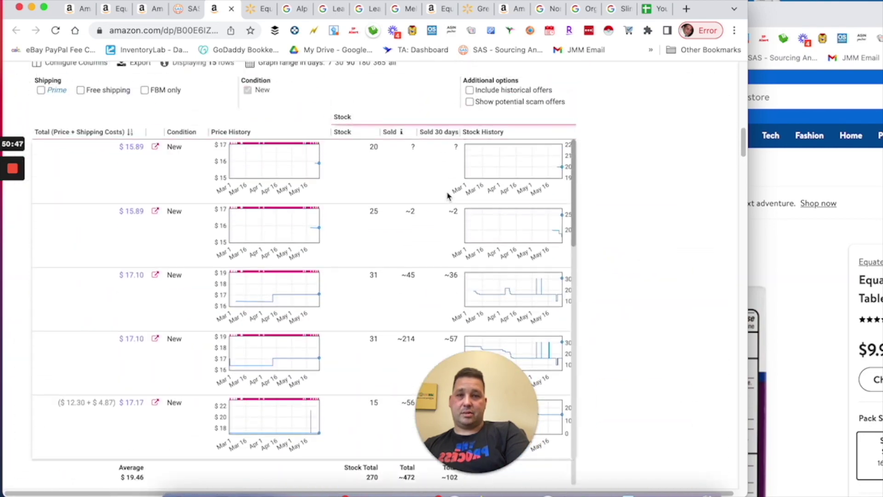
pyautogui.moveTo(474, 409); pyautogui.dragTo(662, 402)
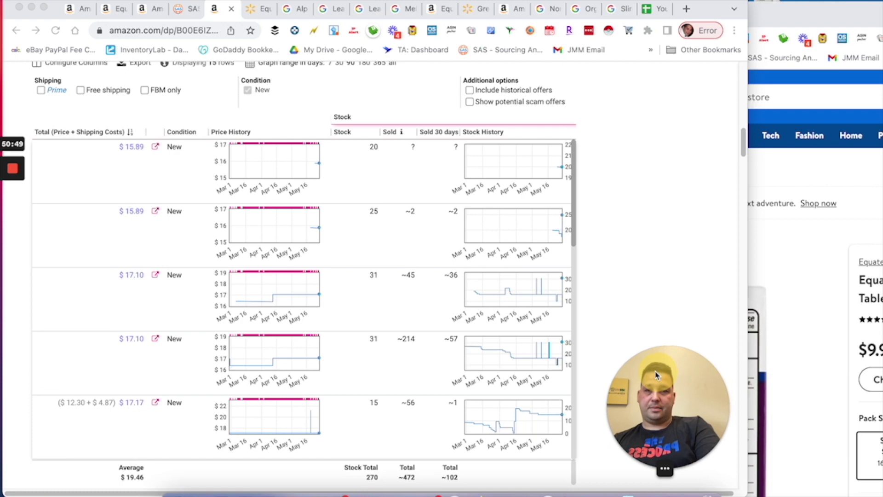
pyautogui.scroll(3, 430, 335)
pyautogui.scroll(-4, 430, 338)
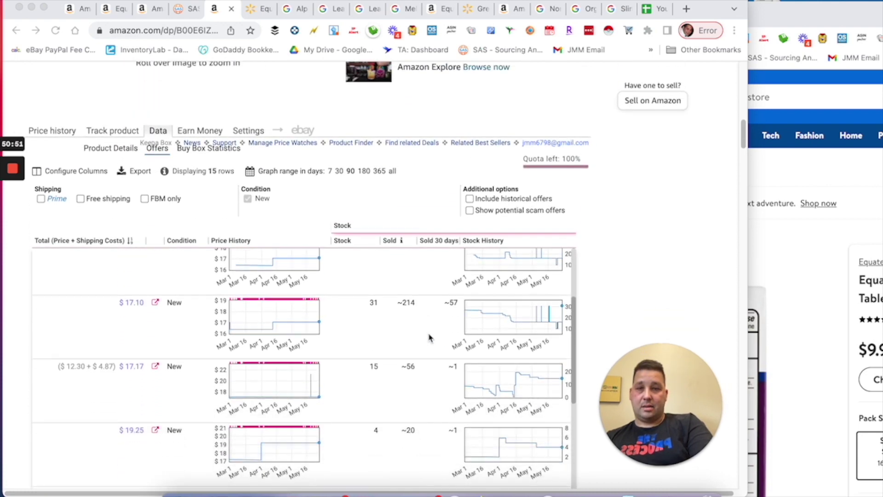
pyautogui.scroll(-3, 429, 338)
pyautogui.scroll(-2, 651, 233)
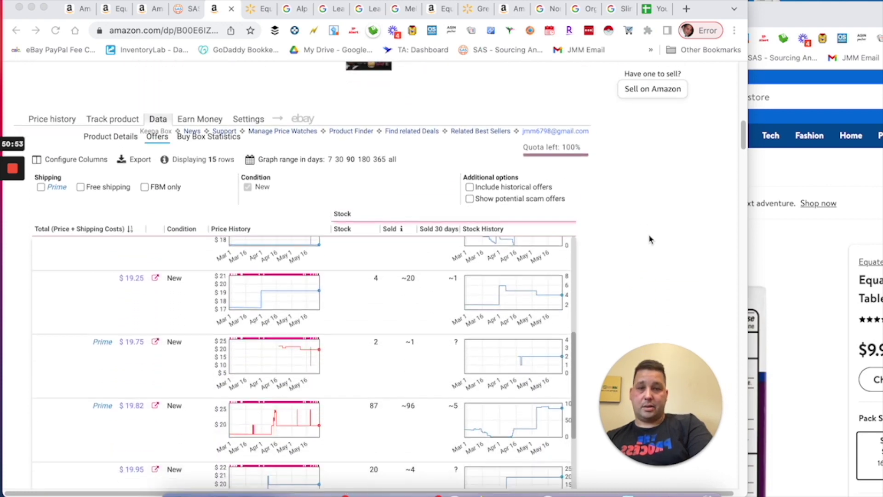
pyautogui.scroll(5, 341, 287)
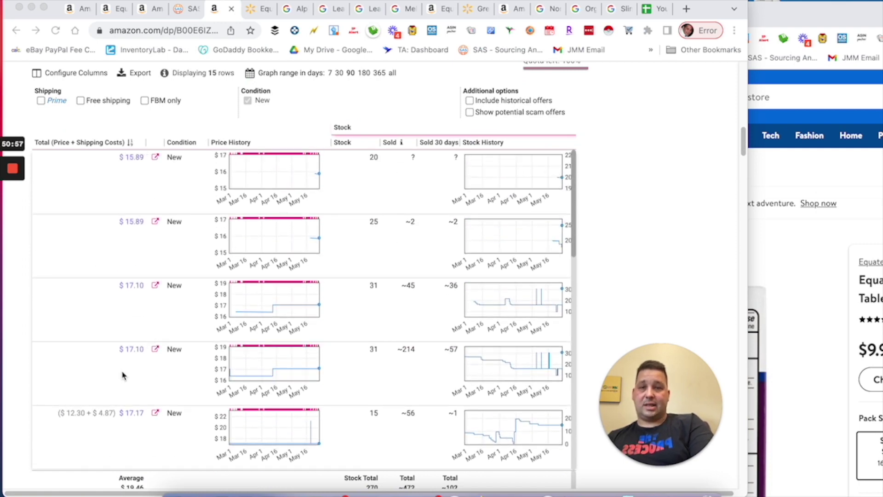
# Compare the prices of the Prime and non-Prime offers through the whole famotidine offers list
pyautogui.scroll(-4, 152, 368)
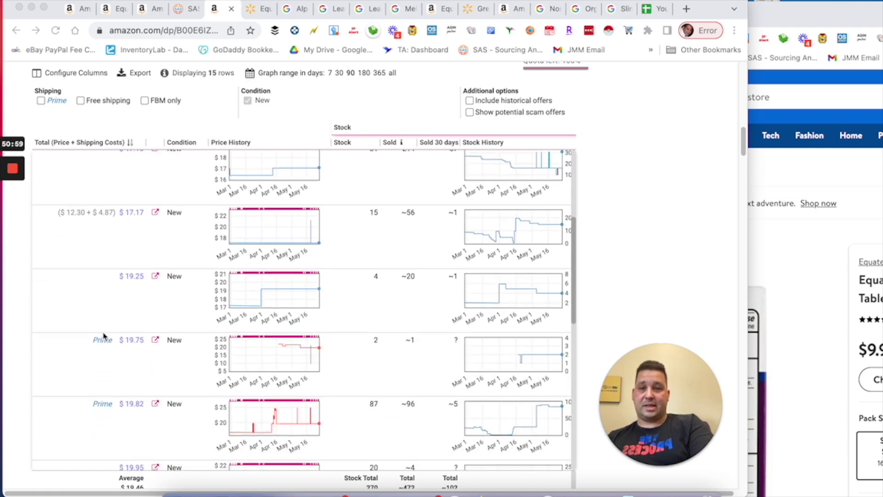
pyautogui.scroll(4, 135, 299)
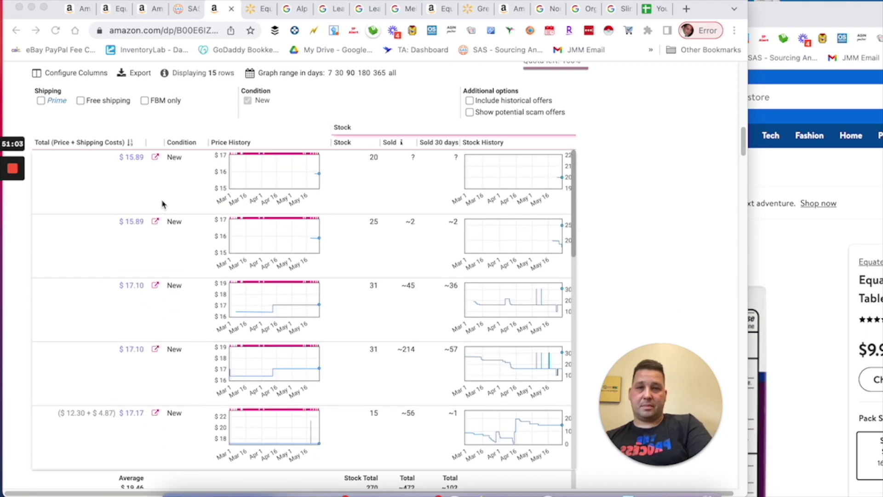
pyautogui.scroll(-2, 162, 204)
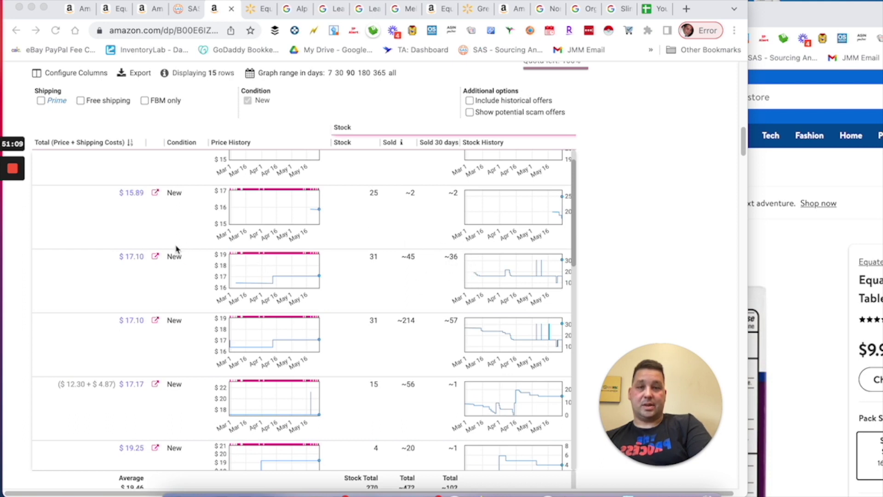
pyautogui.scroll(-2, 361, 330)
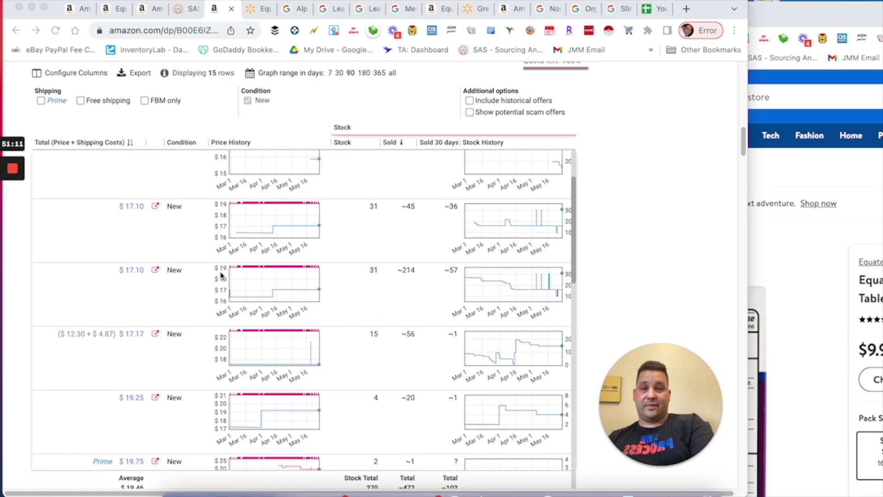
pyautogui.scroll(-8, 167, 285)
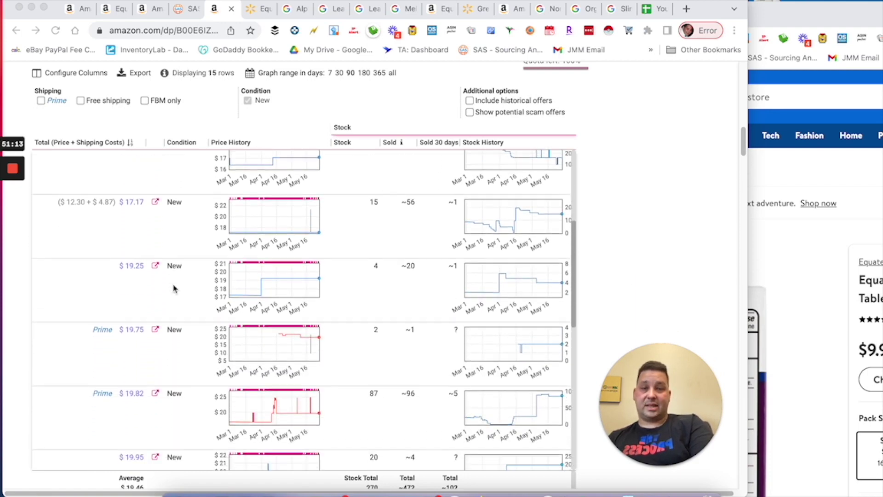
pyautogui.scroll(-2, 174, 289)
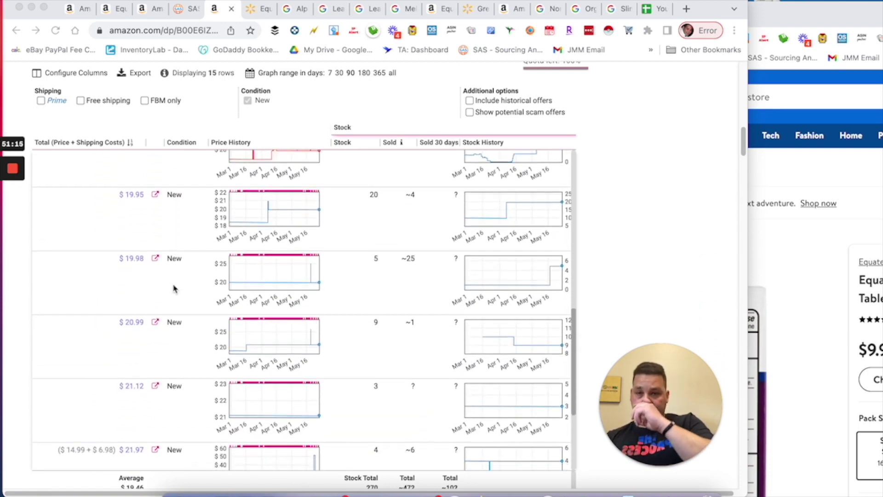
pyautogui.scroll(-5, 174, 288)
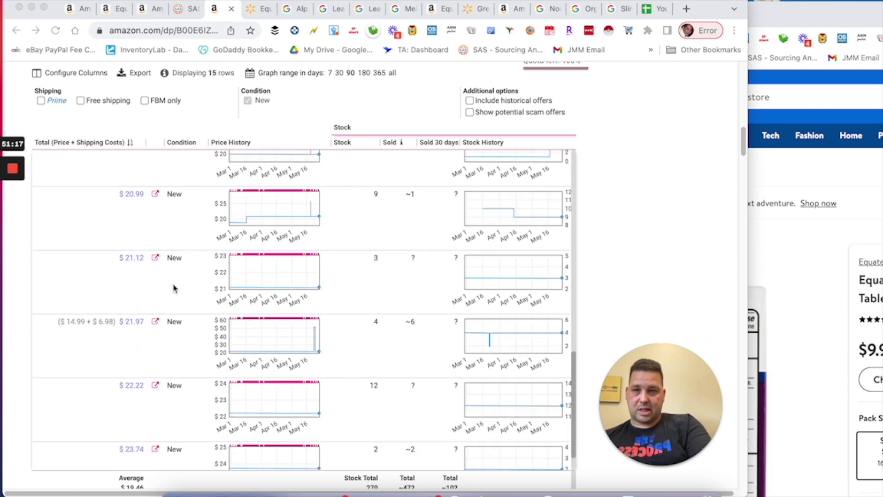
pyautogui.scroll(-4, 174, 288)
pyautogui.scroll(8, 174, 288)
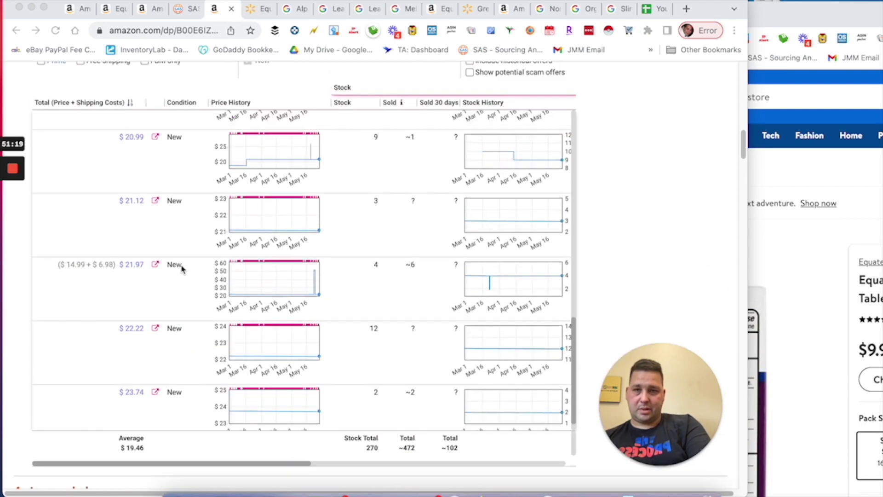
# Check the Prime offers' stock and 30-day sales against the other sellers and the totals for all offers
pyautogui.scroll(6, 182, 270)
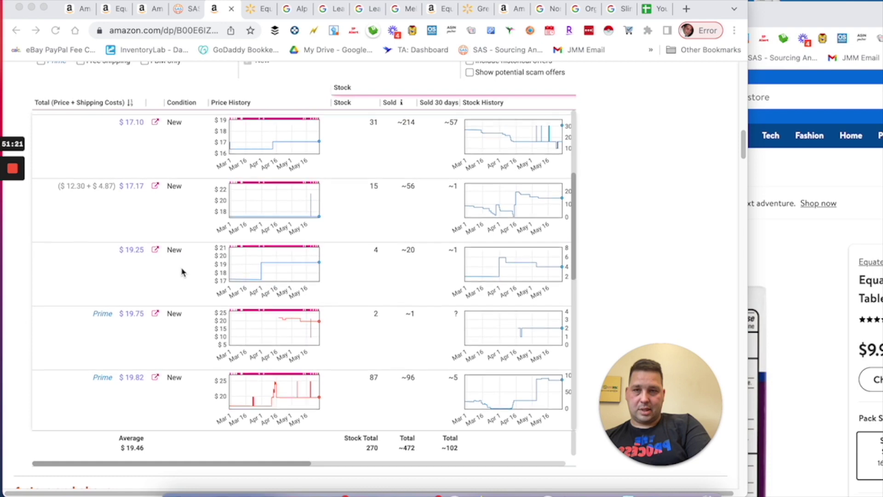
pyautogui.scroll(-1, 182, 271)
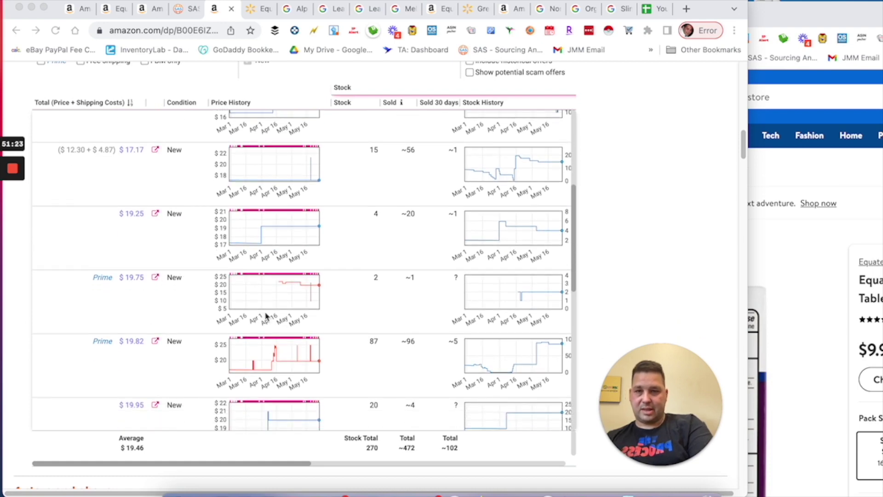
pyautogui.scroll(-3, 266, 316)
pyautogui.scroll(1, 322, 308)
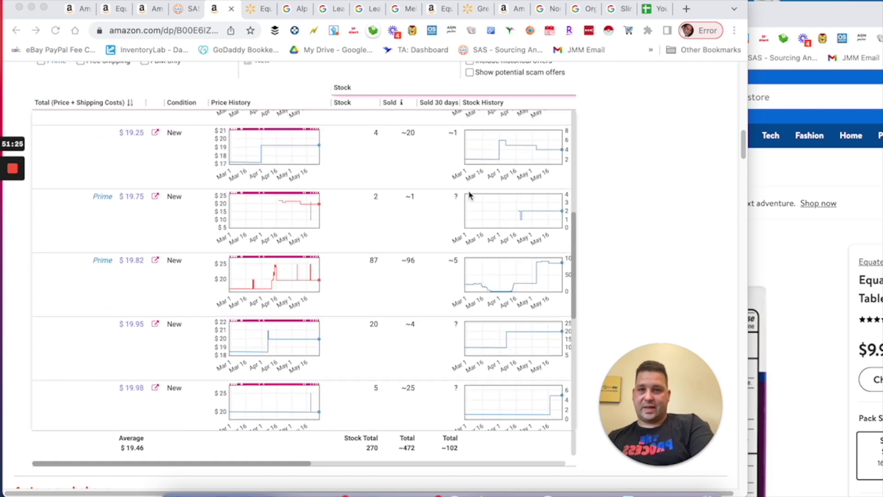
pyautogui.scroll(-3, 445, 290)
pyautogui.scroll(2, 445, 290)
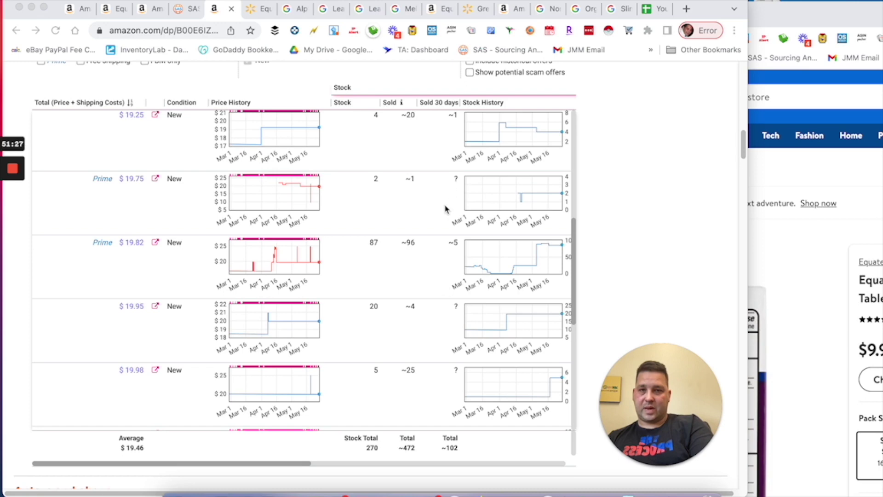
pyautogui.scroll(-10, 438, 265)
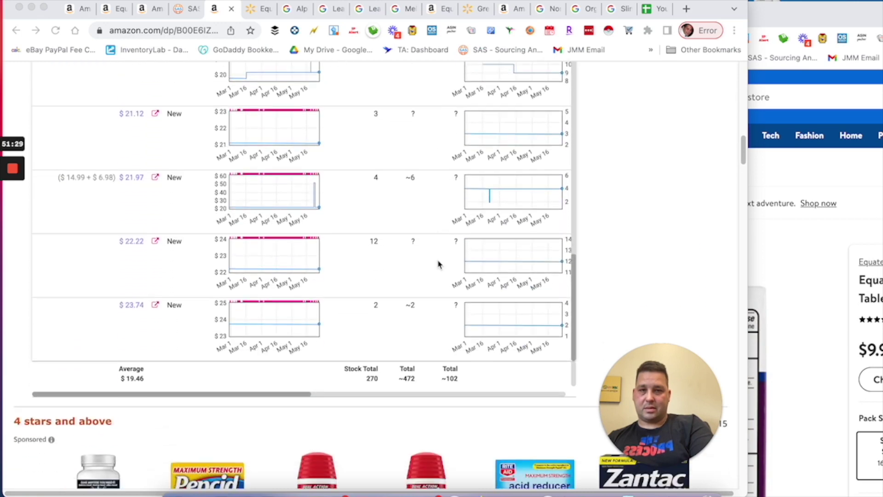
pyautogui.scroll(10, 438, 264)
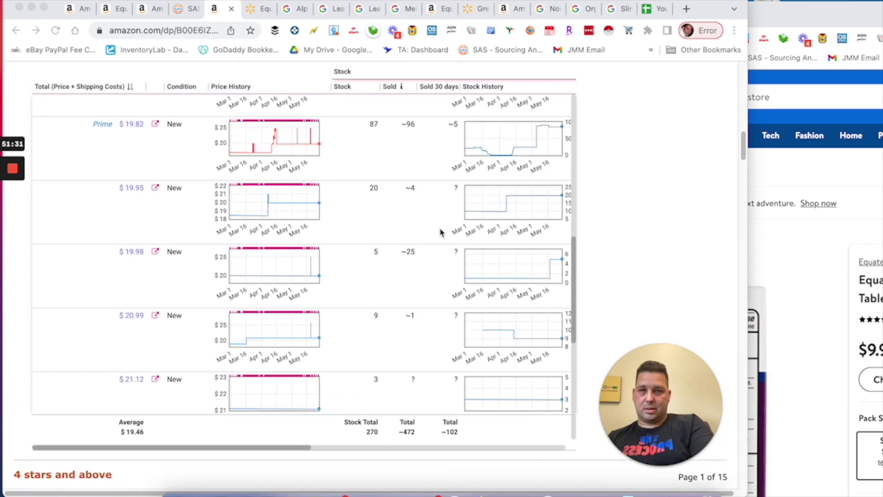
pyautogui.scroll(5, 440, 232)
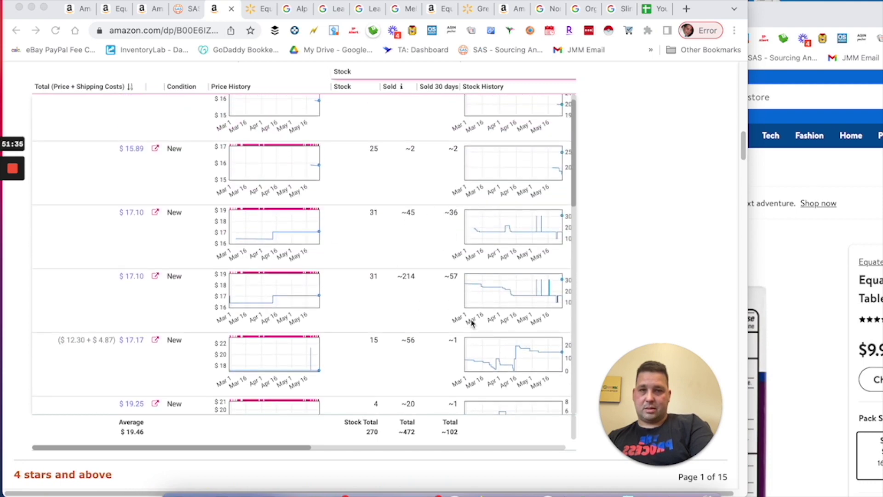
# Compare the sellers' prices, stock history and 30-day sales throughout Keepa's famotidine offers table
pyautogui.scroll(-1, 463, 285)
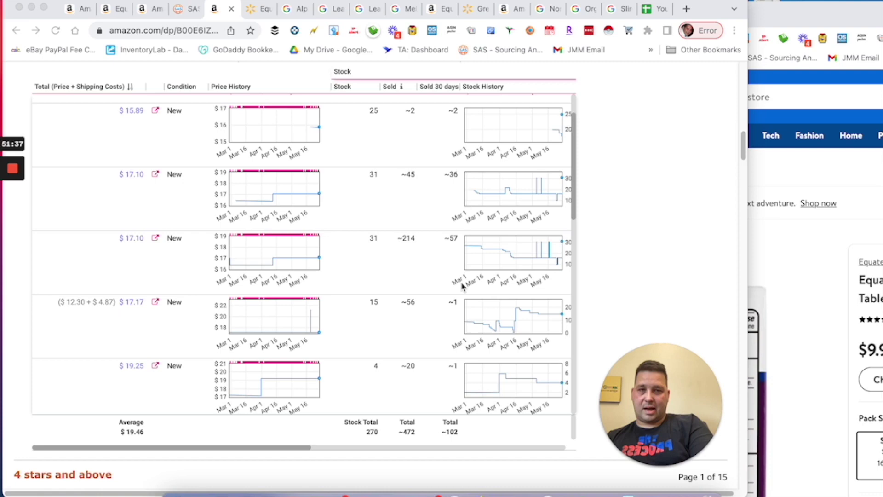
pyautogui.scroll(-3, 463, 285)
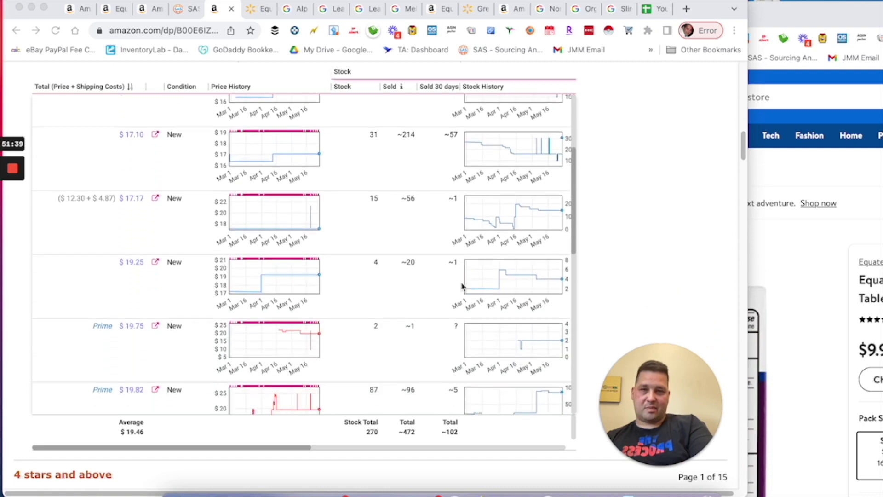
pyautogui.scroll(-7, 463, 286)
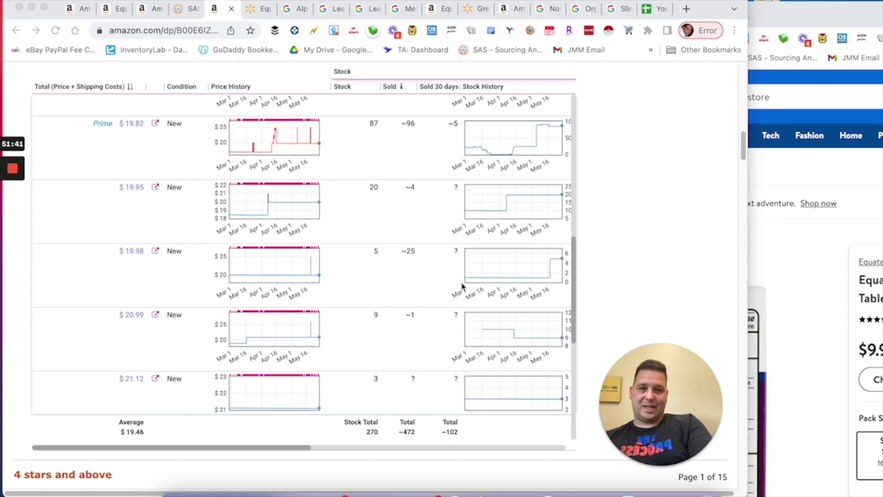
pyautogui.scroll(11, 463, 286)
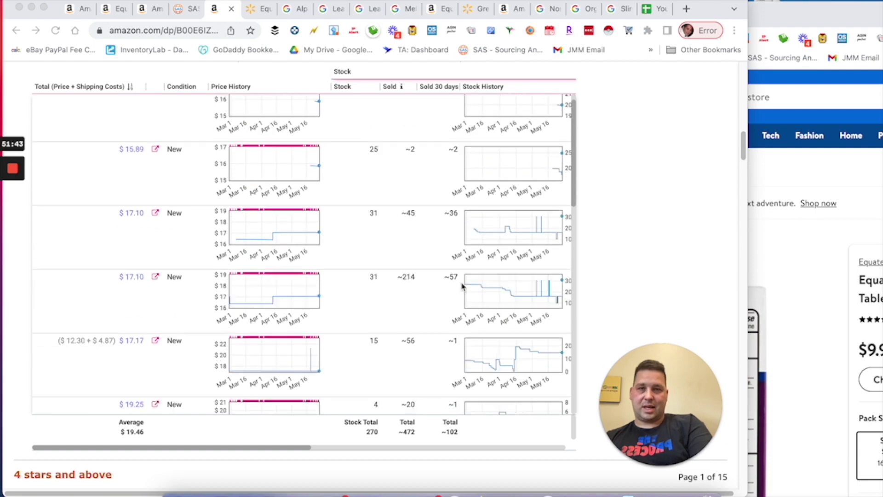
pyautogui.scroll(14, 463, 286)
pyautogui.scroll(-7, 462, 285)
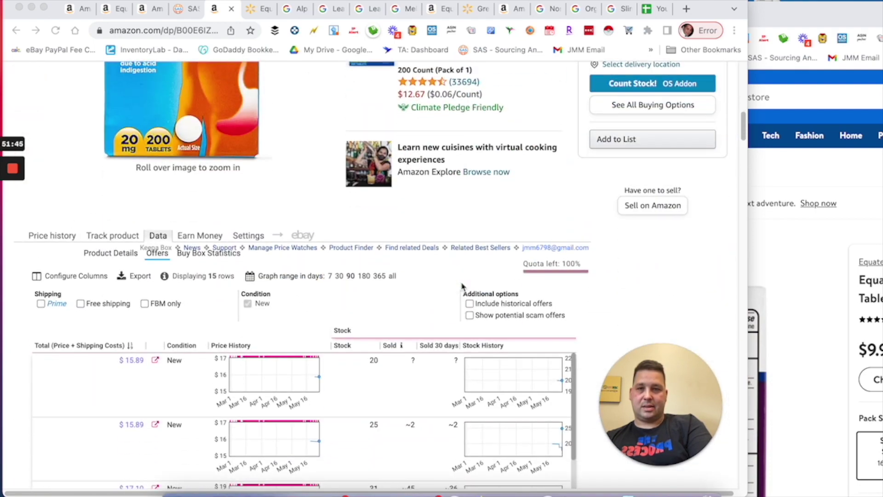
# Display Keepa's price history and view the details of a recent third-party FBA offer in the graph
pyautogui.click(46, 236)
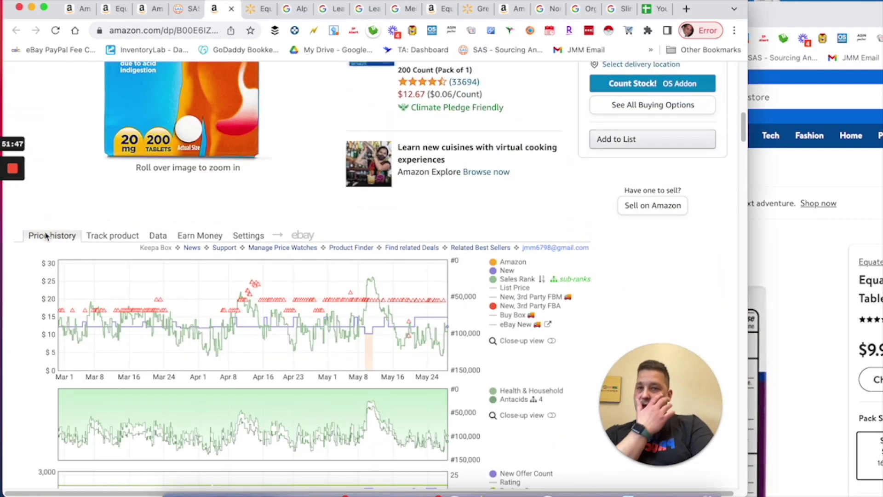
pyautogui.click(434, 304)
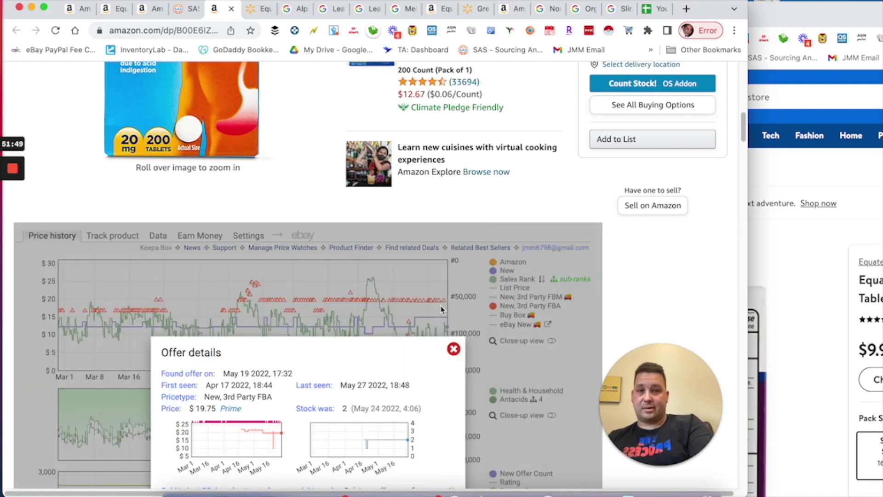
pyautogui.scroll(-3, 450, 366)
pyautogui.click(454, 292)
# Check the cost, sale price, profit and ROI in SellerAmp's quick info against Keepa's price history graph
pyautogui.scroll(5, 558, 222)
pyautogui.scroll(2, 559, 222)
pyautogui.scroll(3, 645, 173)
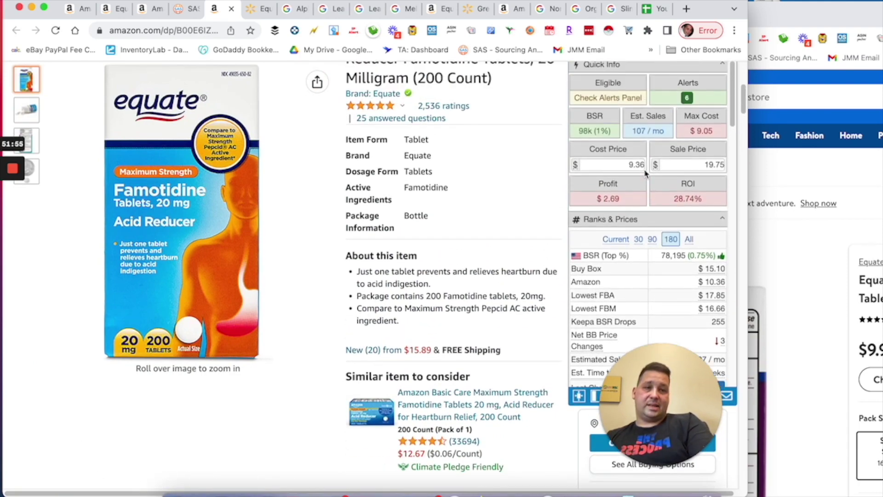
pyautogui.scroll(-5, 552, 267)
pyautogui.scroll(2, 554, 269)
pyautogui.scroll(-10, 554, 271)
pyautogui.scroll(1, 554, 270)
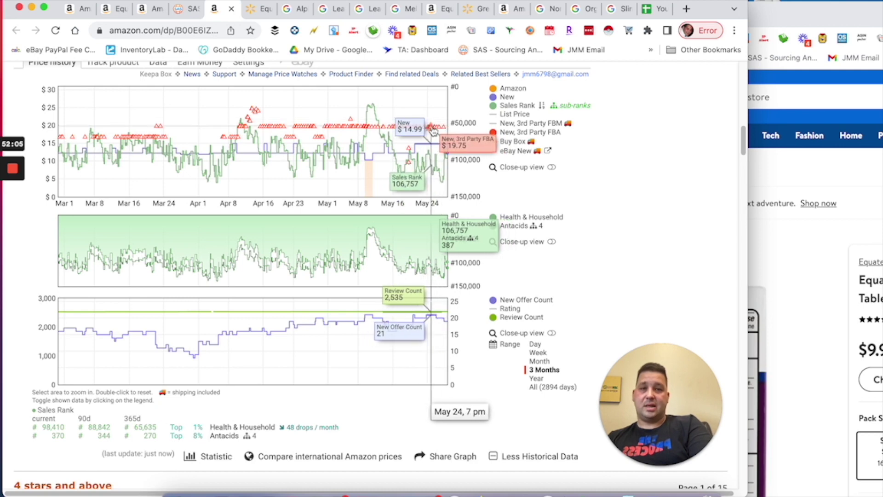
# Inspect the offer details of the latest third-party FBA marker in the price graph and close them
pyautogui.click(444, 130)
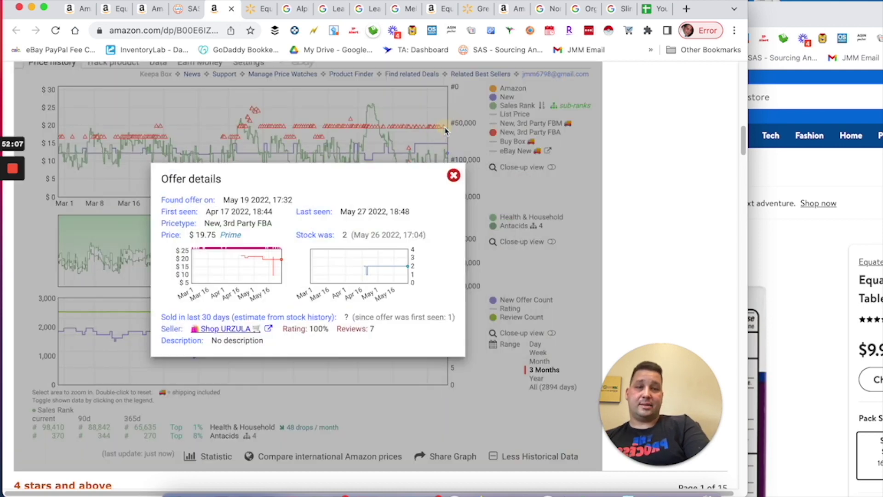
pyautogui.click(454, 175)
pyautogui.scroll(10, 524, 195)
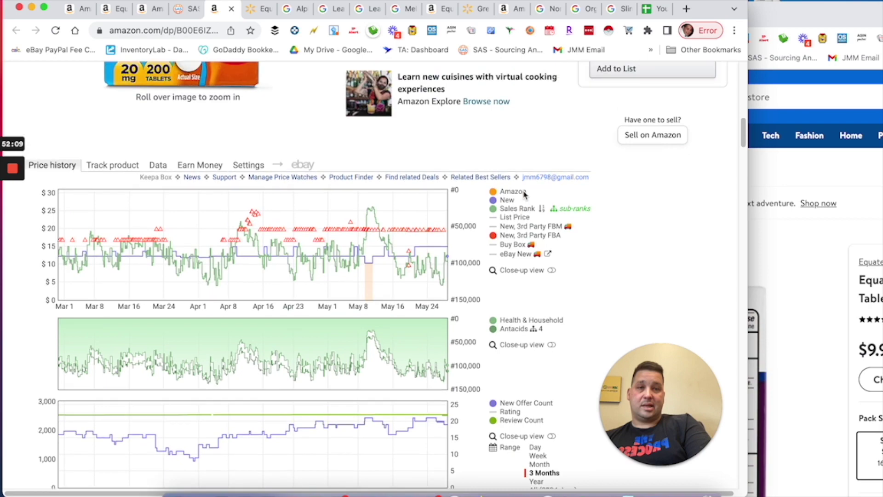
# Review the estimated sales, maximum cost and 180-day ranks and prices in SellerAmp, and compare them with the Keepa graph
pyautogui.scroll(-1, 525, 195)
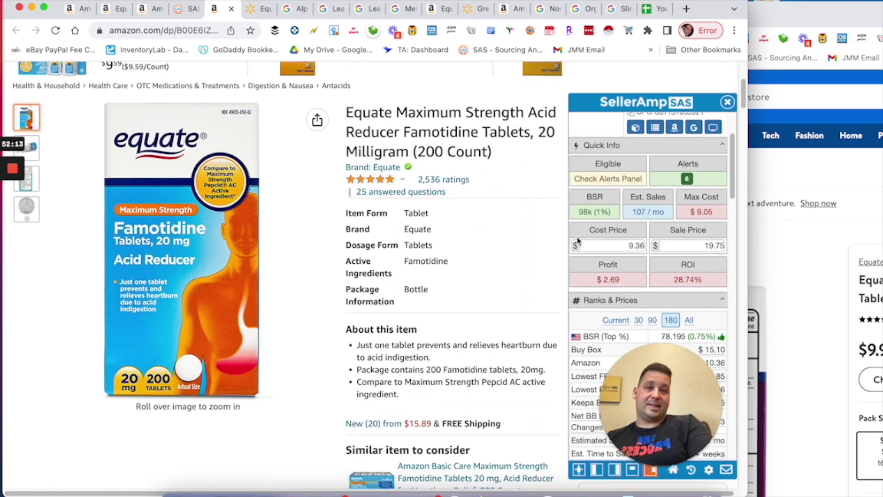
pyautogui.scroll(-3, 466, 263)
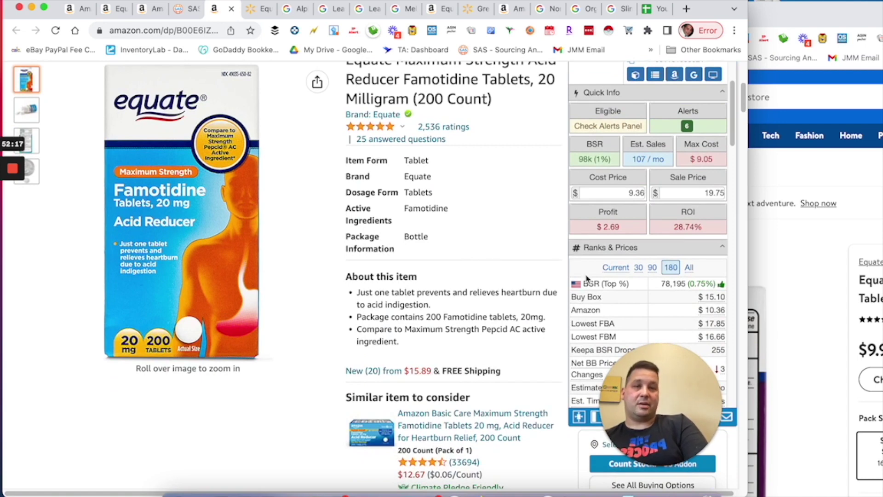
pyautogui.scroll(-1, 478, 254)
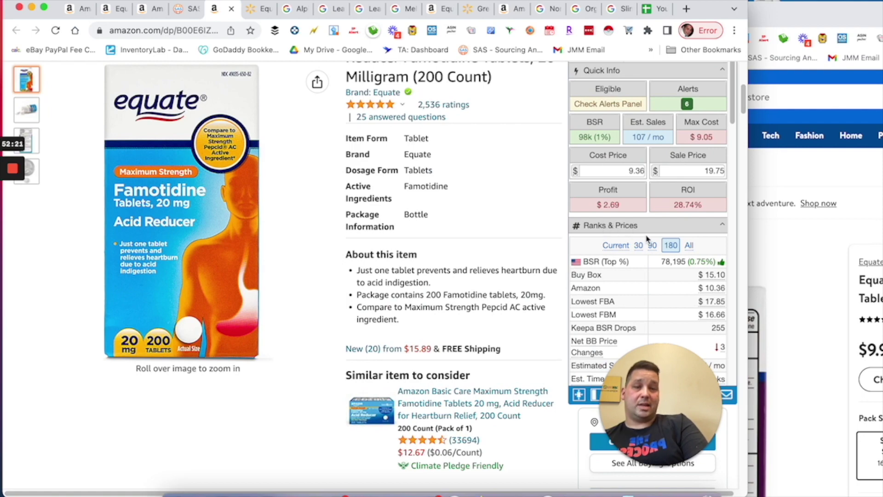
pyautogui.scroll(-20, 427, 270)
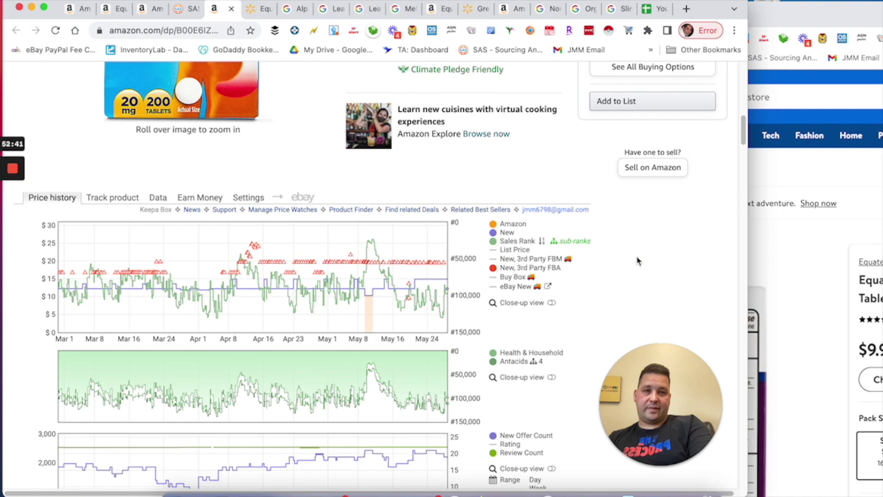
# Read SellerAmp's alerts, charts and profit calculator down to the breakeven sale price for the famotidine
pyautogui.scroll(8, 637, 261)
pyautogui.scroll(-7, 637, 261)
pyautogui.scroll(2, 637, 261)
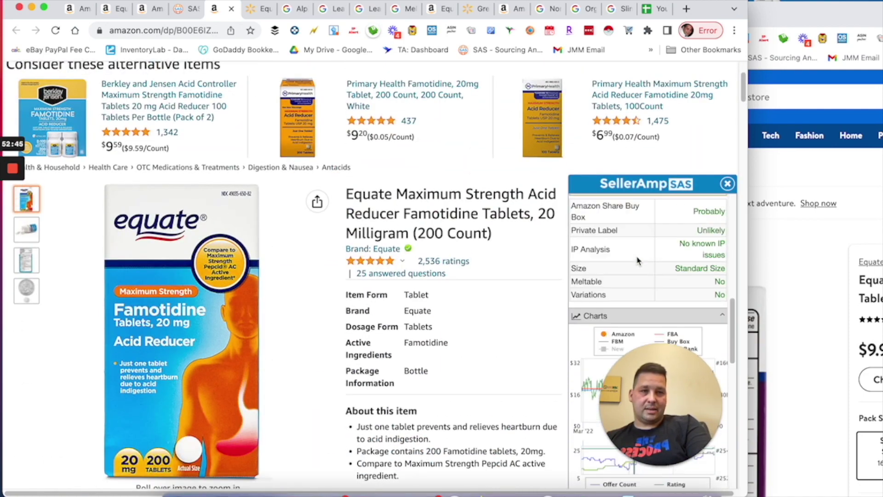
pyautogui.scroll(5, 637, 261)
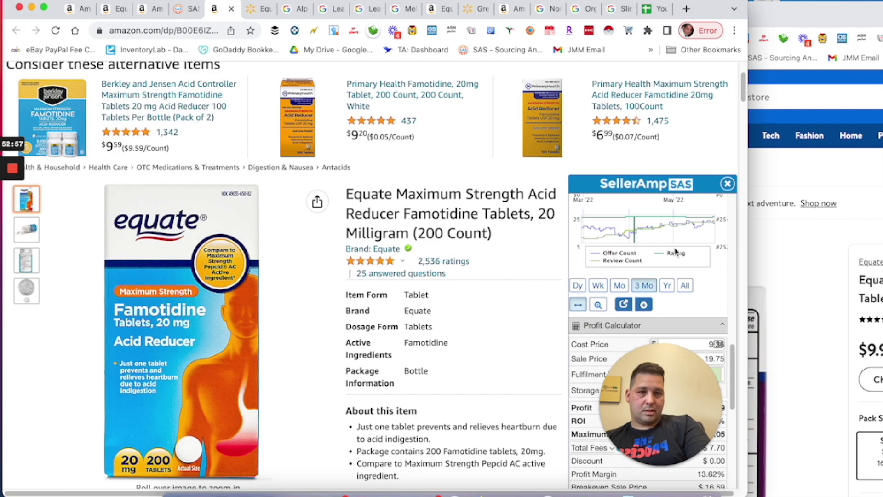
pyautogui.scroll(-6, 675, 251)
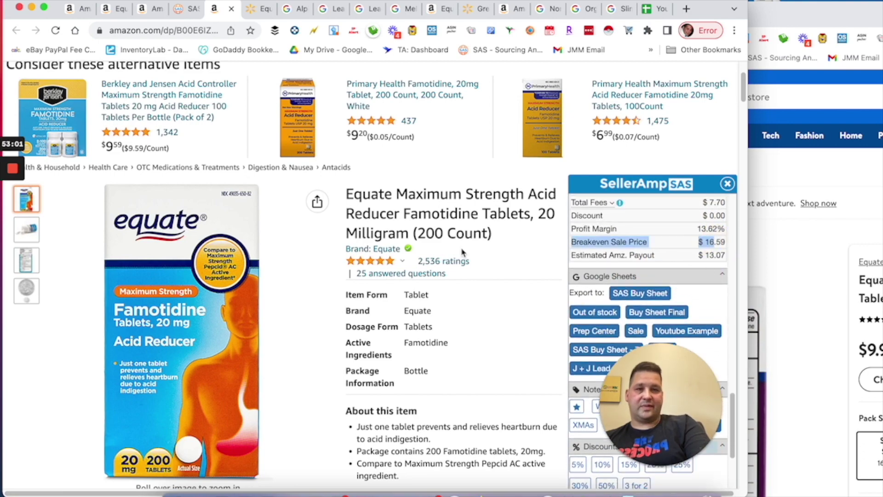
# Examine the FBA price, new price and offer count trends in Keepa's 3-month graphs for the famotidine listing
pyautogui.scroll(-15, 462, 252)
pyautogui.scroll(1, 321, 353)
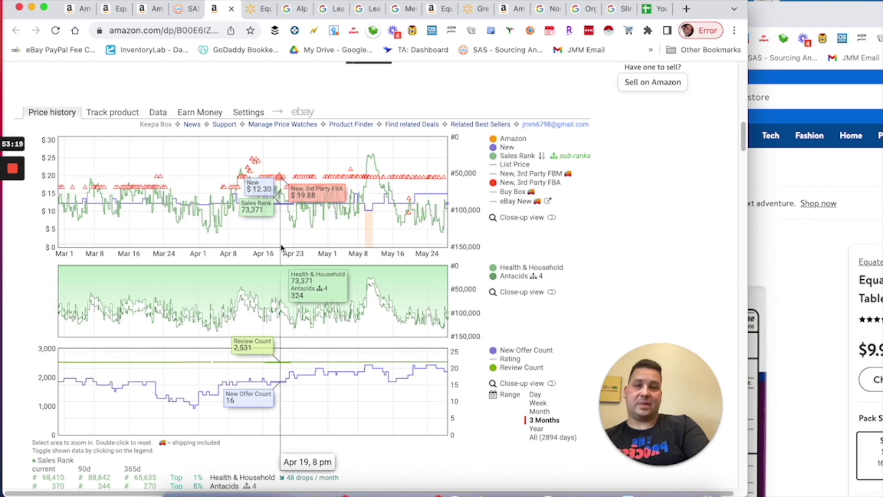
pyautogui.scroll(10, 281, 247)
pyautogui.scroll(-15, 282, 248)
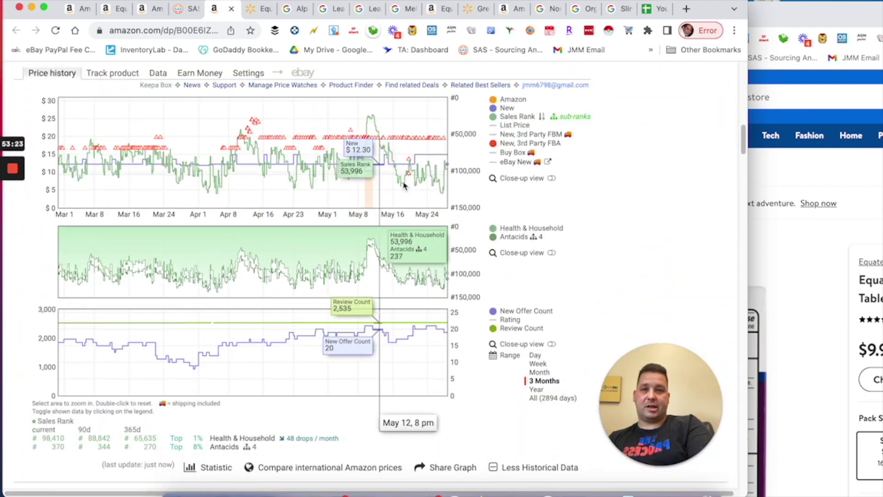
pyautogui.scroll(-3, 445, 156)
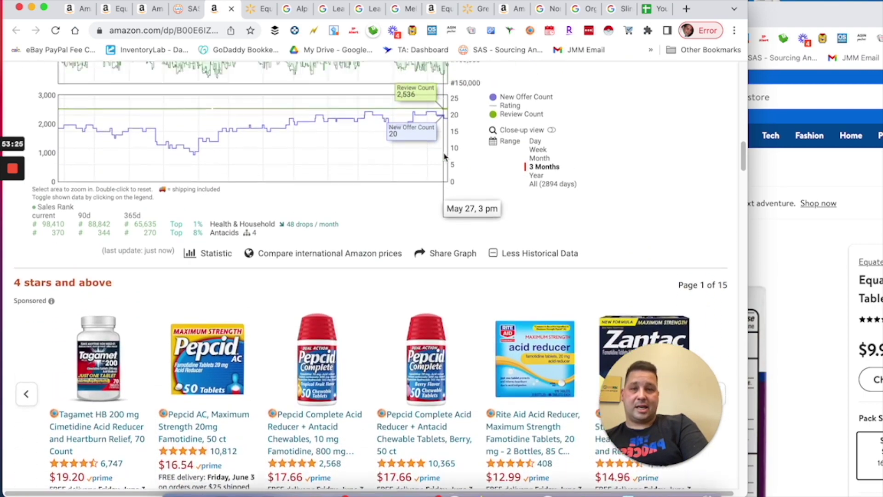
pyautogui.scroll(6, 446, 184)
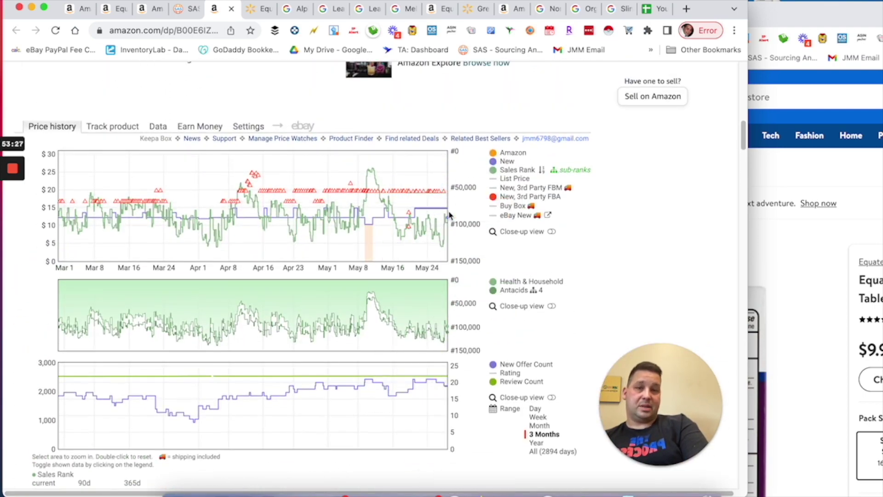
pyautogui.scroll(3, 449, 215)
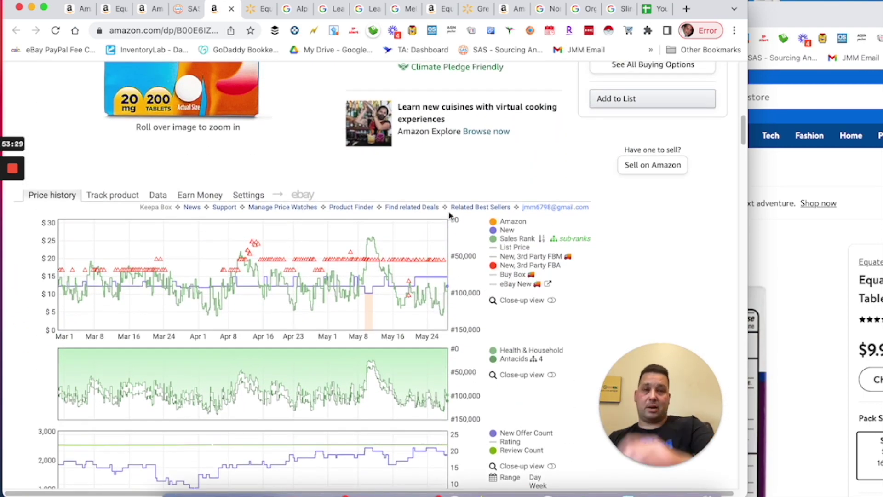
pyautogui.scroll(10, 450, 214)
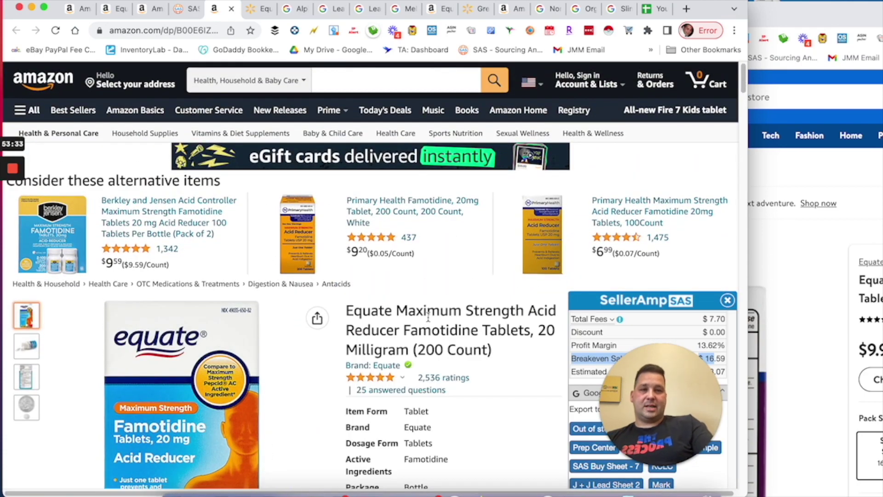
# Review SellerAmp's product summary, quick info, and ranks and prices for the famotidine from the beginning
pyautogui.scroll(-1, 389, 330)
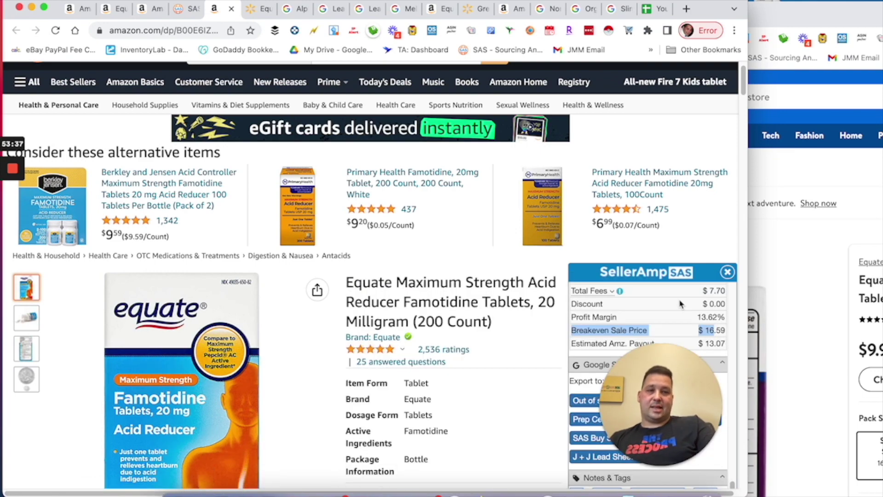
pyautogui.scroll(10, 680, 302)
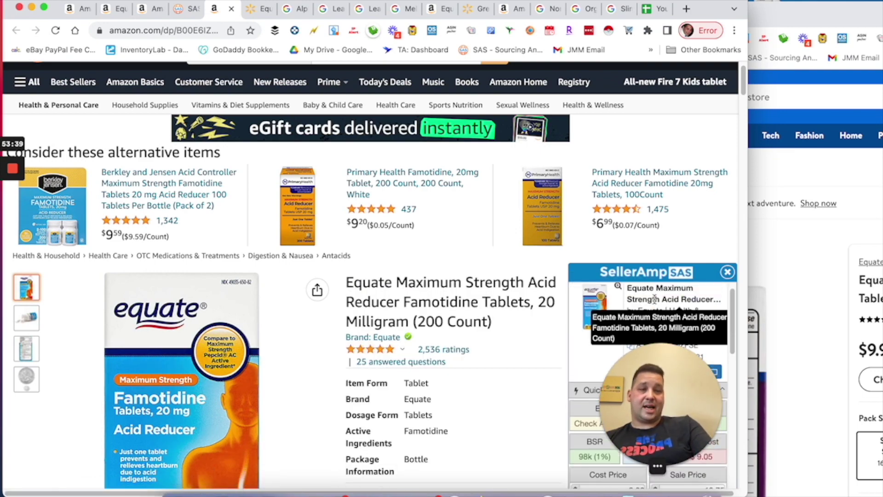
pyautogui.scroll(2, 654, 298)
pyautogui.moveTo(659, 386); pyautogui.dragTo(494, 388)
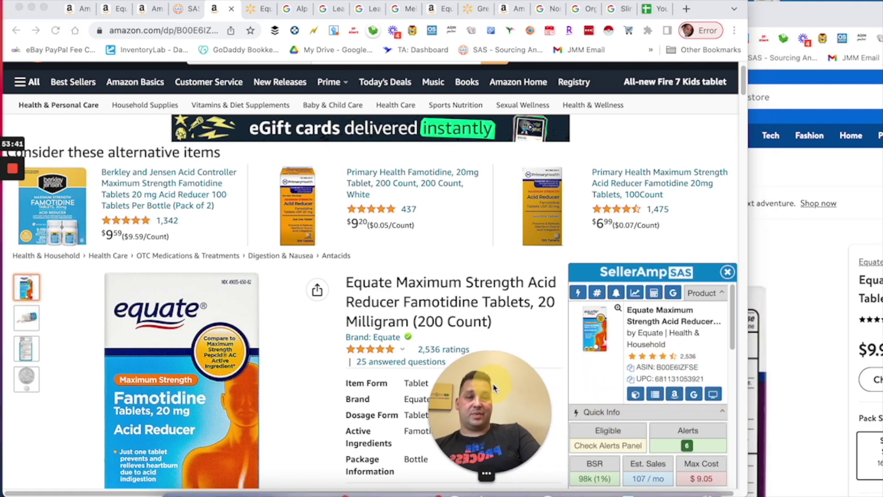
pyautogui.scroll(-5, 633, 303)
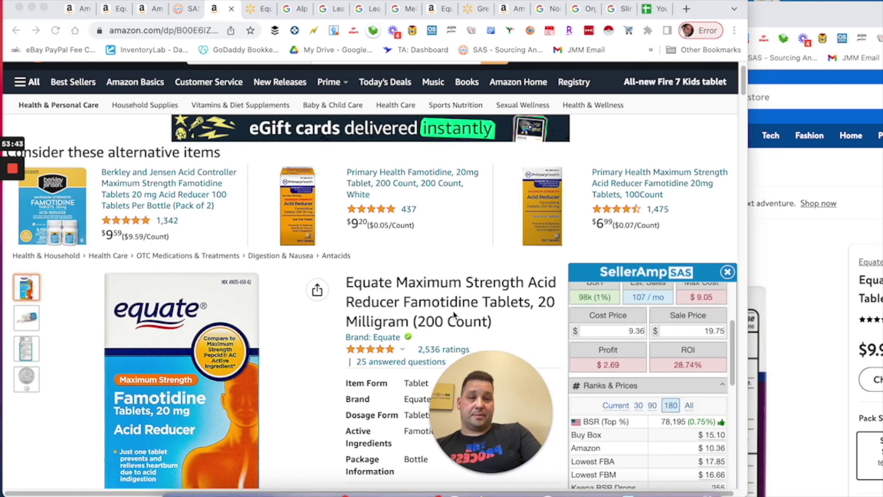
# View Keepa's offers data for the famotidine once more and return to the price history graphs
pyautogui.scroll(-10, 454, 315)
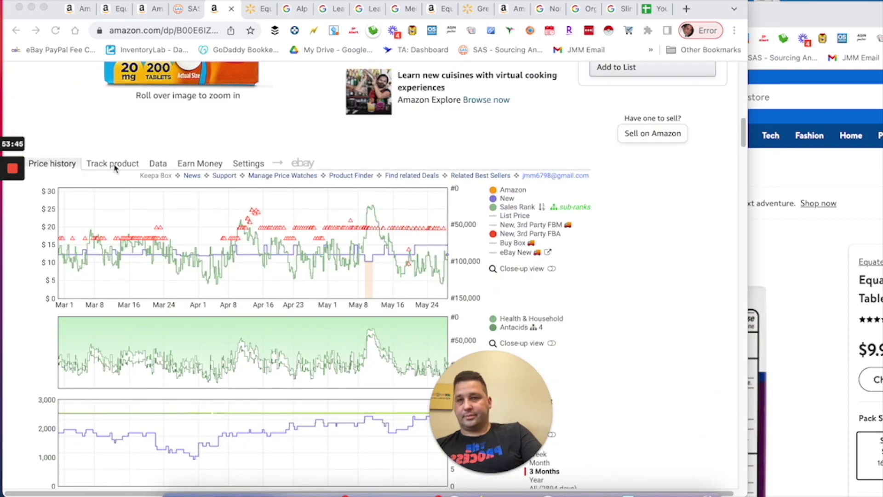
pyautogui.click(113, 164)
pyautogui.click(157, 164)
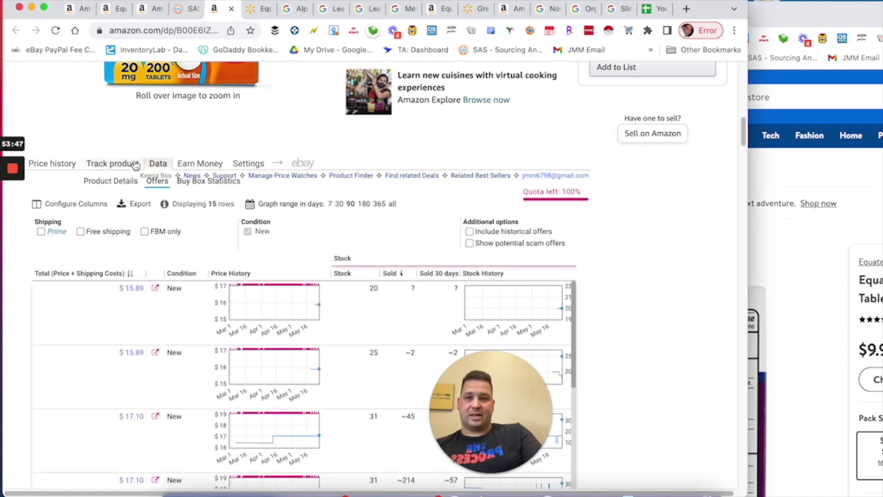
pyautogui.click(135, 164)
pyautogui.click(67, 164)
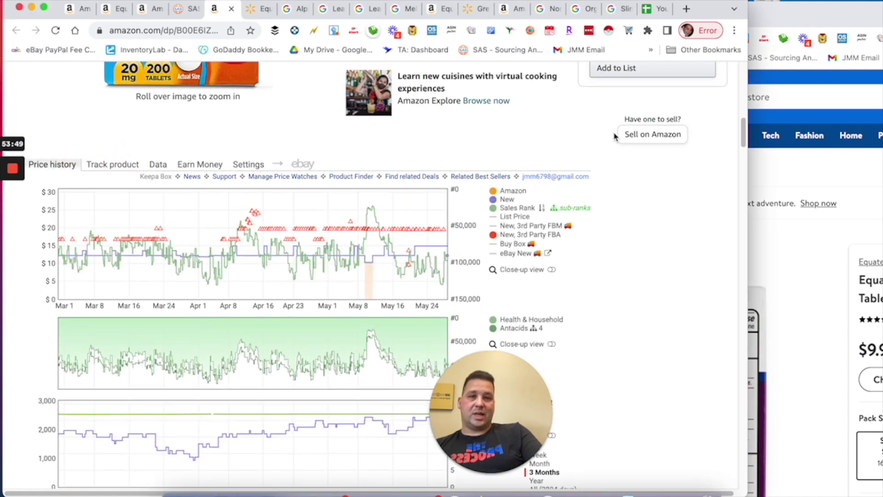
# Look through SellerAmp's profit figures, charts, Prime-only offers and lookup details down to its Keepa section
pyautogui.scroll(15, 635, 279)
pyautogui.scroll(-5, 635, 279)
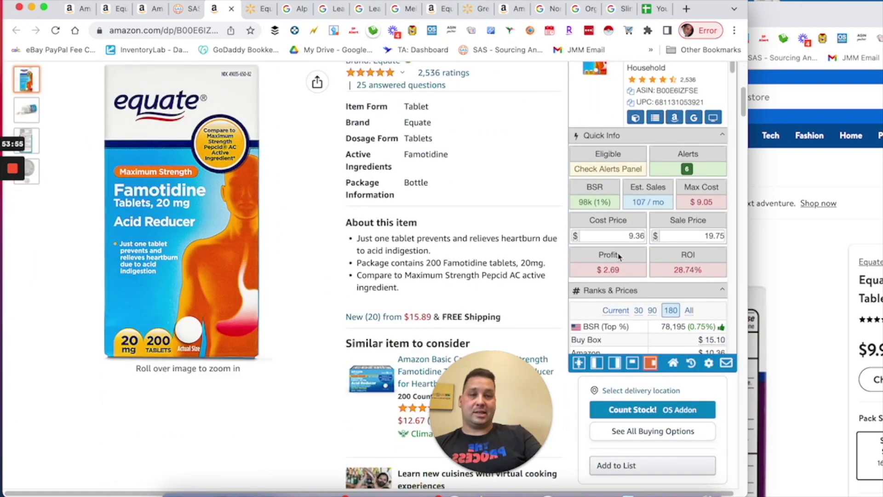
pyautogui.scroll(-15, 619, 256)
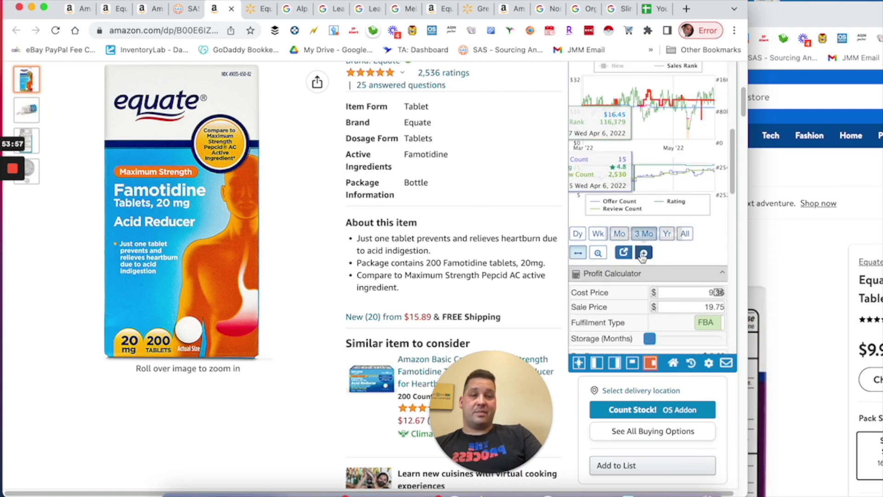
pyautogui.scroll(-15, 642, 259)
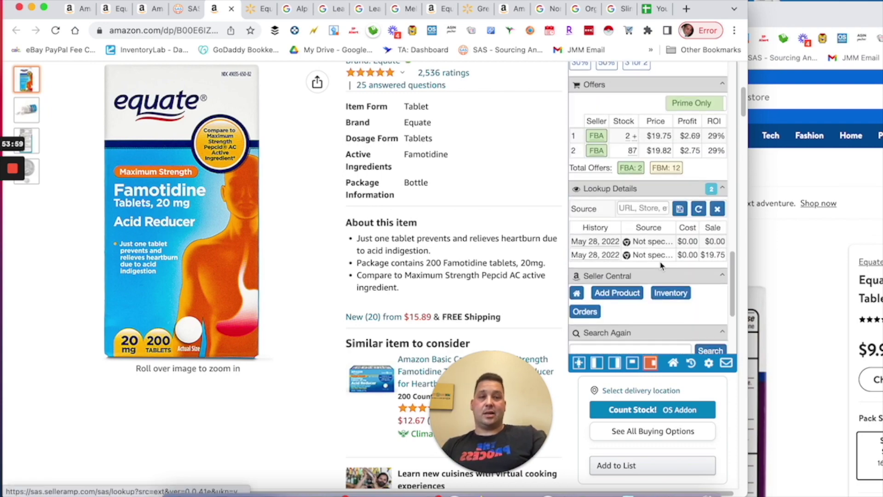
pyautogui.scroll(-3, 690, 265)
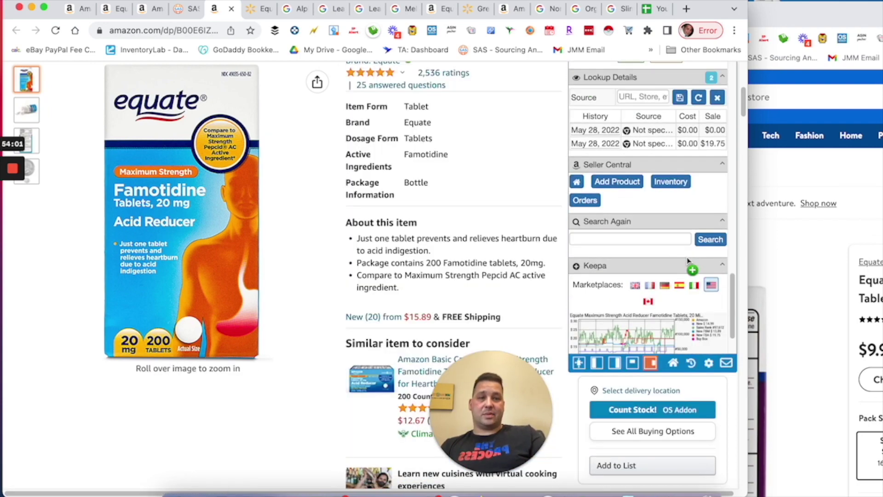
# Review the famotidine's profit figures, 180-day ranks and prices, alerts and price charts in SellerAmp
pyautogui.scroll(10, 688, 260)
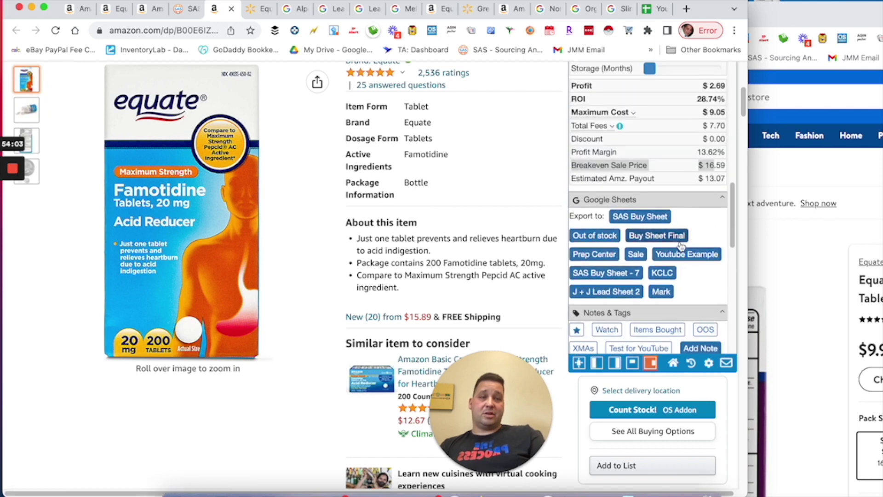
pyautogui.scroll(10, 681, 246)
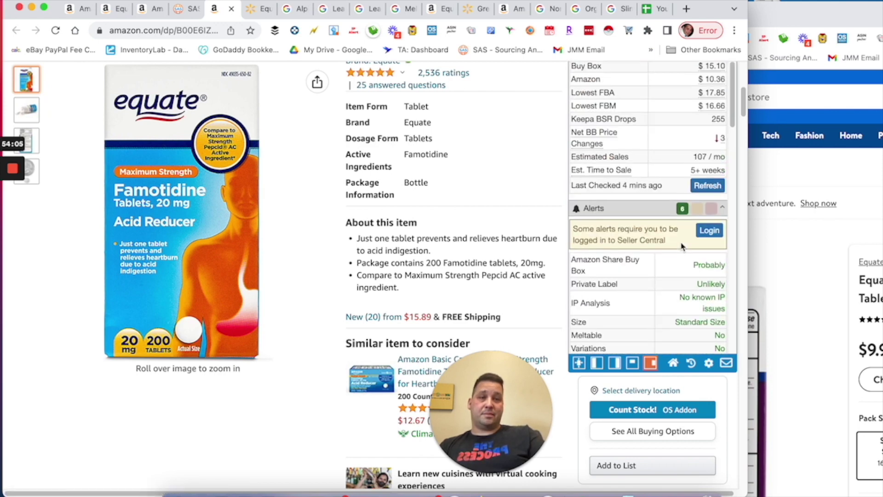
pyautogui.scroll(5, 682, 246)
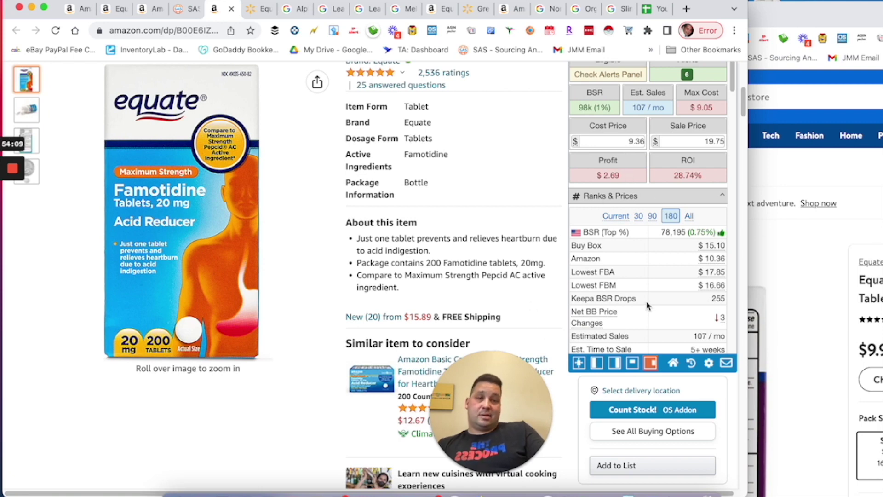
pyautogui.scroll(-3, 648, 306)
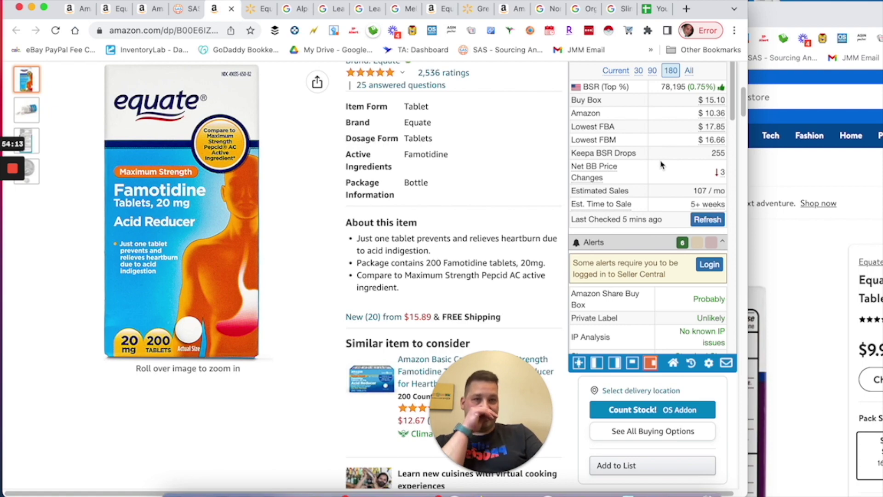
pyautogui.scroll(-12, 657, 158)
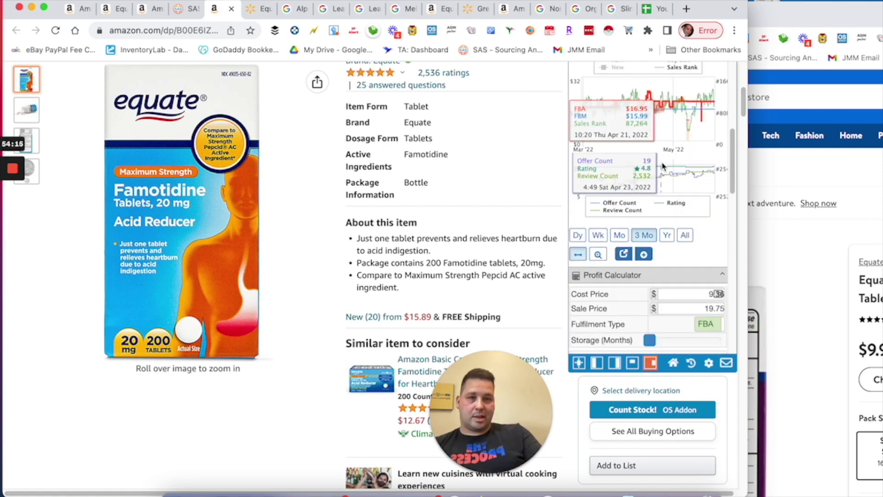
# Look at Keepa's data and product tracking views for the famotidine and return to its price history
pyautogui.scroll(-5, 663, 168)
pyautogui.scroll(-10, 350, 285)
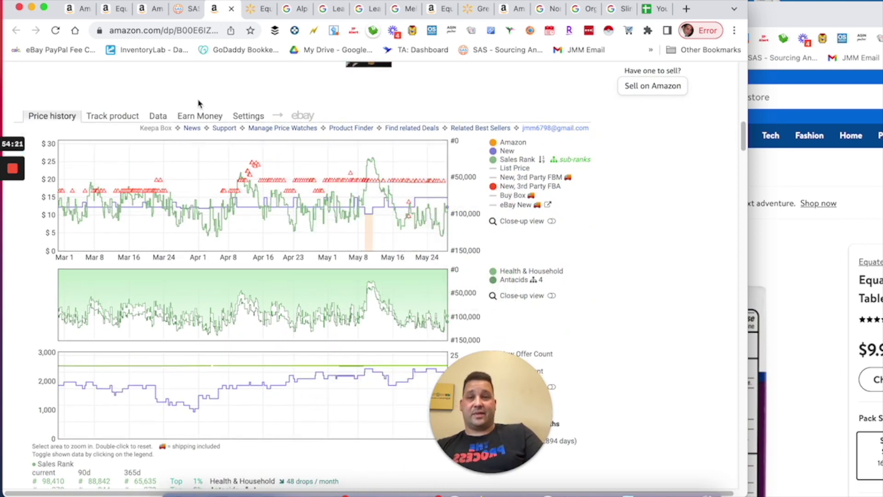
pyautogui.click(158, 116)
pyautogui.click(122, 116)
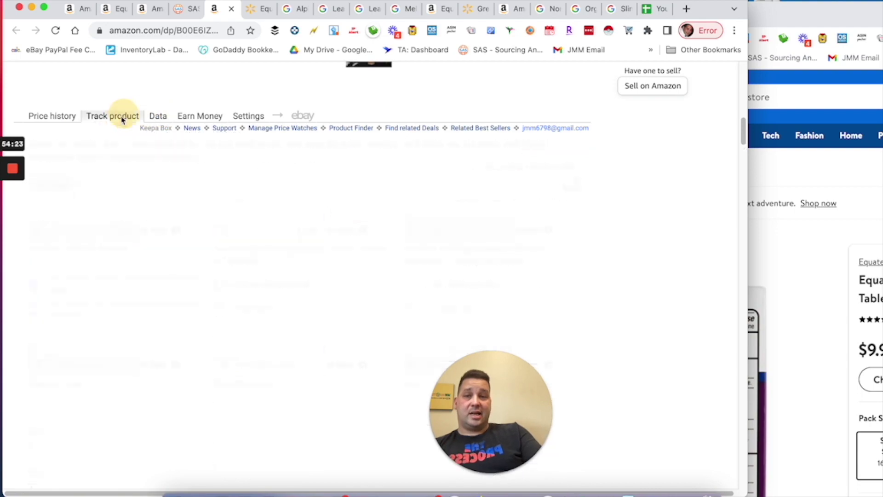
pyautogui.click(76, 116)
# Recheck the famotidine's offers, maximum cost, profit and ROI in SellerAmp, ending at the quick info
pyautogui.scroll(8, 548, 177)
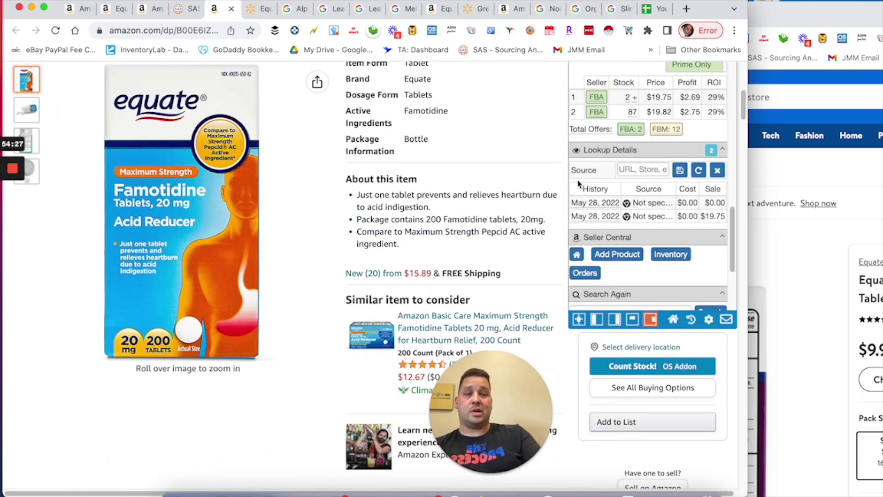
pyautogui.scroll(10, 578, 183)
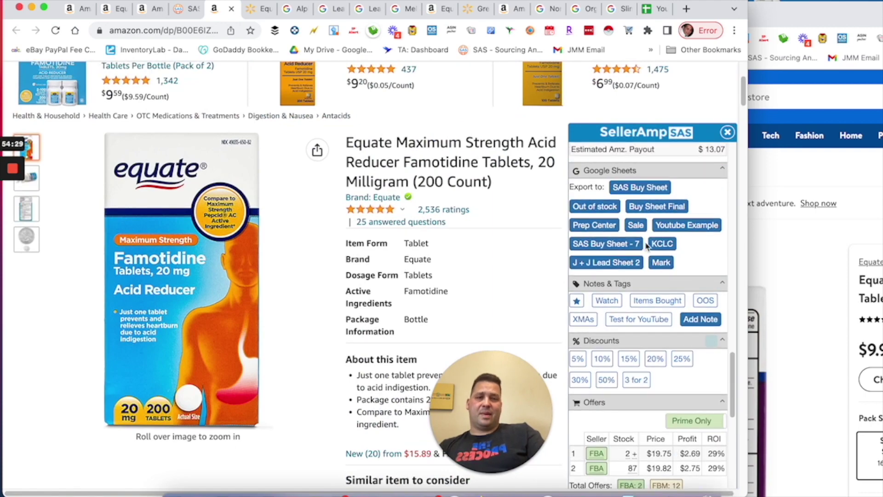
pyautogui.scroll(10, 646, 246)
pyautogui.scroll(-5, 644, 239)
pyautogui.scroll(1, 643, 235)
pyautogui.scroll(5, 639, 234)
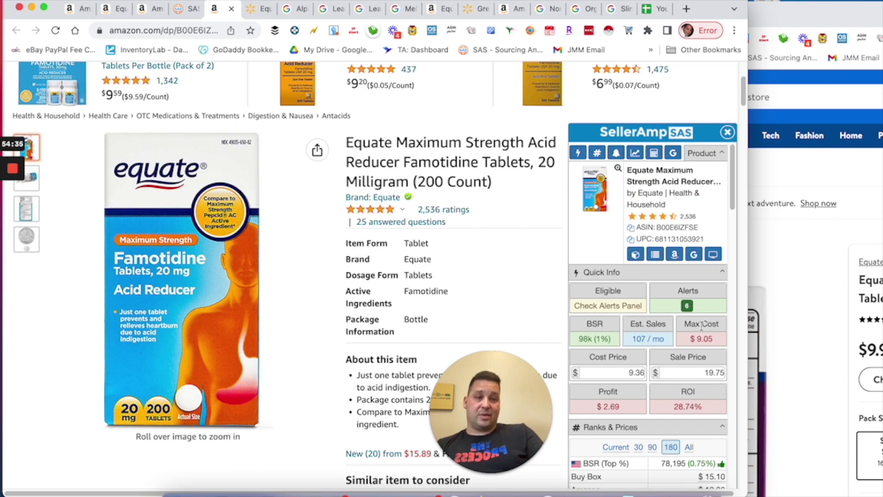
# Compare all SellerAmp offers for the famotidine with the Prime-only offers, then review its quick info again
pyautogui.scroll(-15, 707, 328)
pyautogui.scroll(-8, 680, 323)
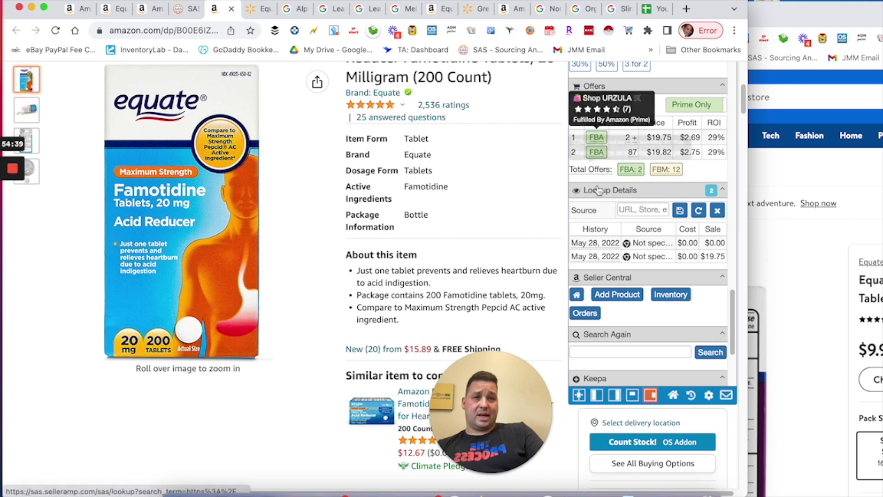
pyautogui.moveTo(595, 156)
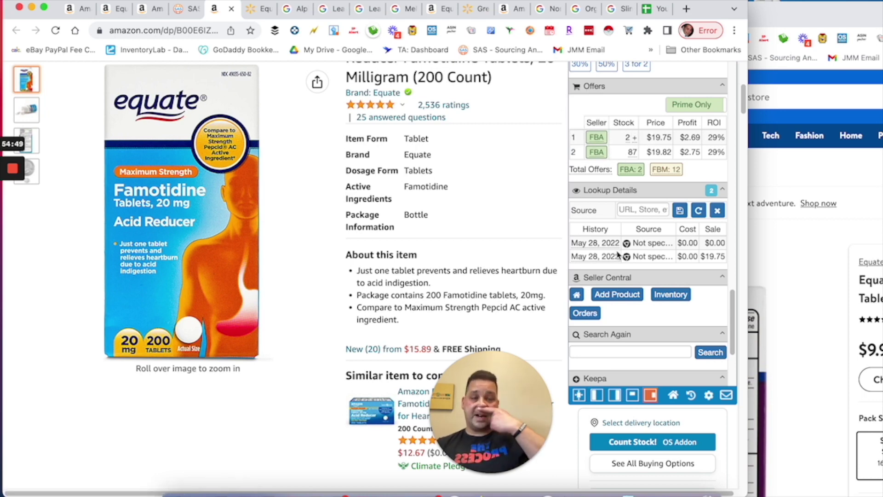
pyautogui.click(676, 108)
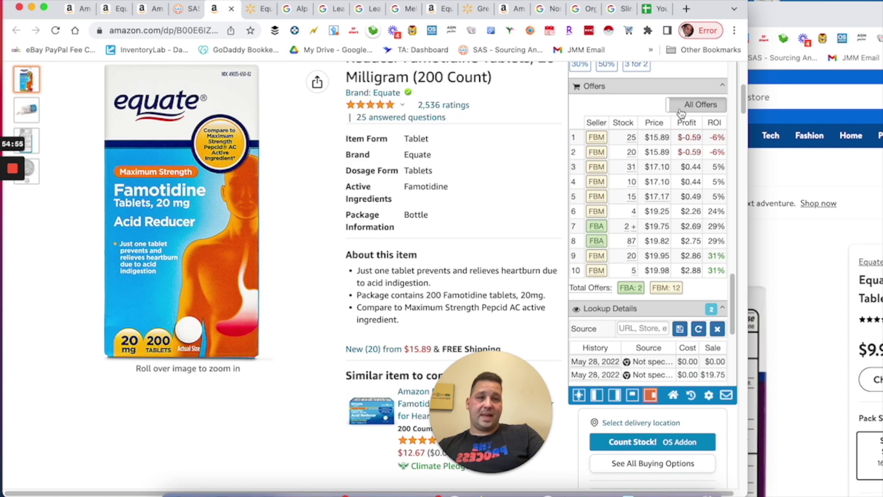
pyautogui.click(685, 111)
pyautogui.scroll(15, 681, 184)
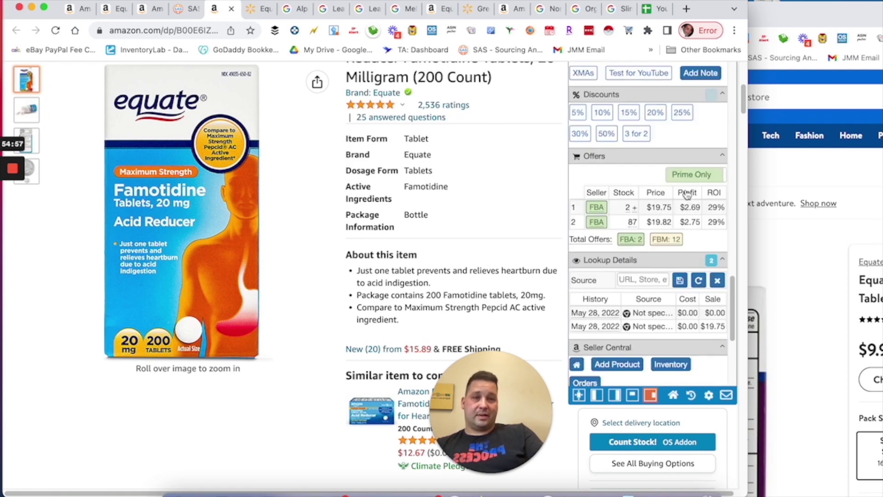
pyautogui.scroll(10, 678, 204)
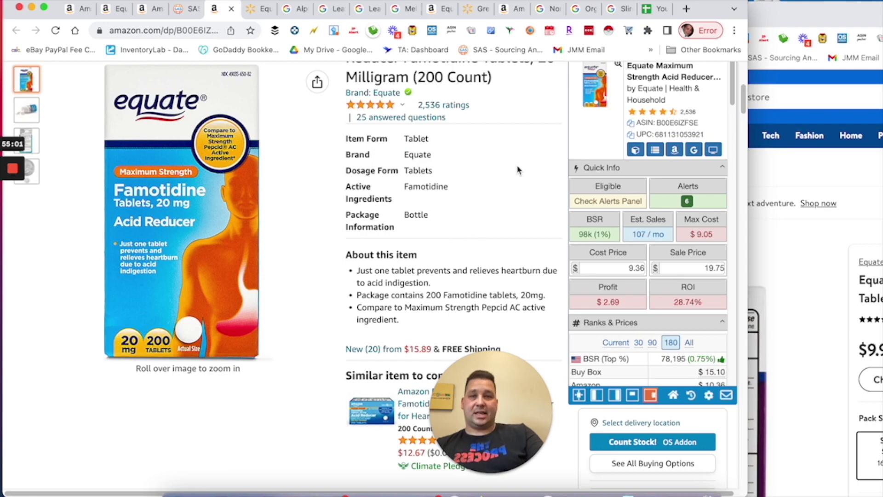
pyautogui.scroll(5, 517, 170)
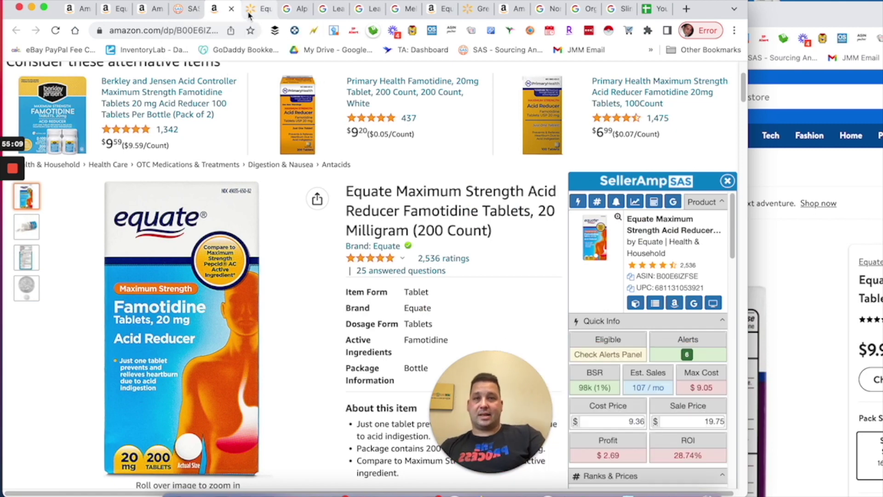
# View the Walmart fexofenadine listing's twin-pack image and similar items, and return to Walmart's famotidine listing
pyautogui.hotkey('ctrl', 'Tab')
pyautogui.click(777, 234)
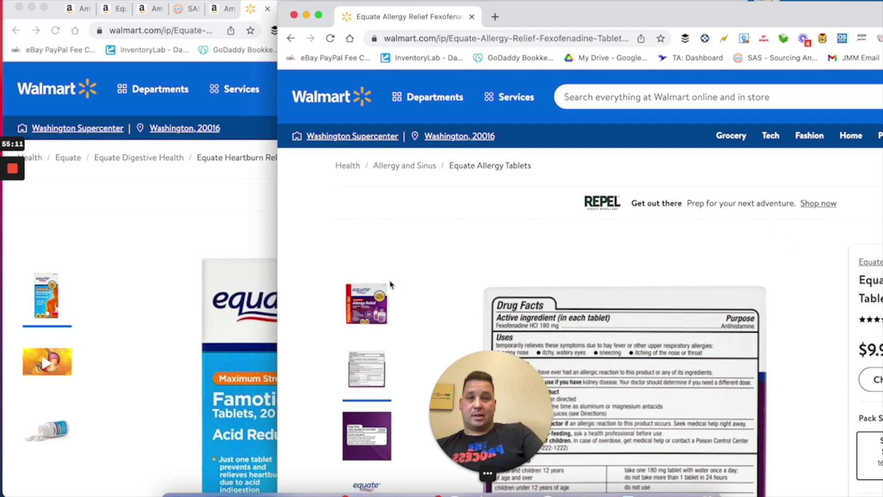
pyautogui.click(366, 303)
pyautogui.scroll(-5, 460, 276)
pyautogui.scroll(-5, 457, 256)
pyautogui.scroll(1, 556, 253)
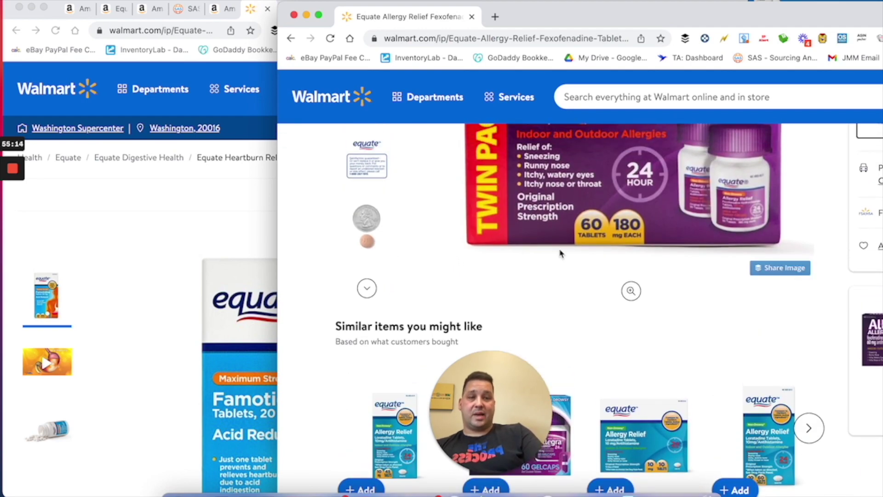
pyautogui.click(200, 210)
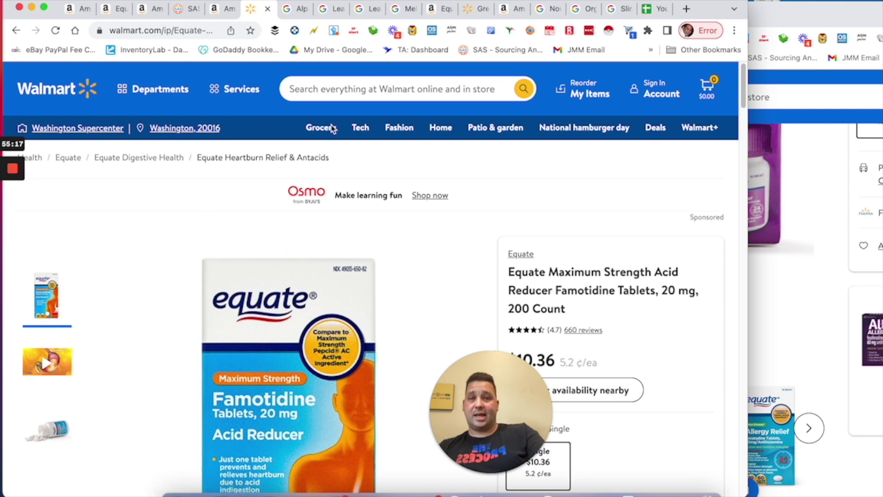
# Revisit the SellerAmp product list and return to the famotidine's Amazon listing
pyautogui.click(225, 8)
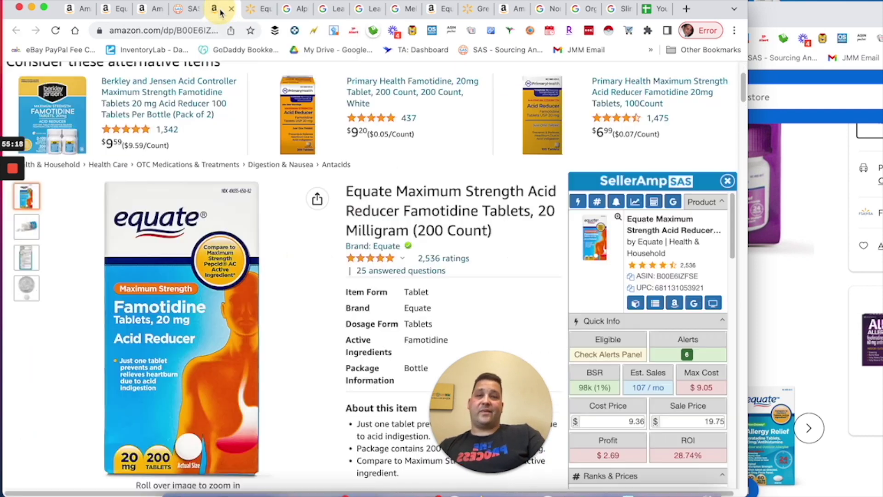
pyautogui.click(186, 9)
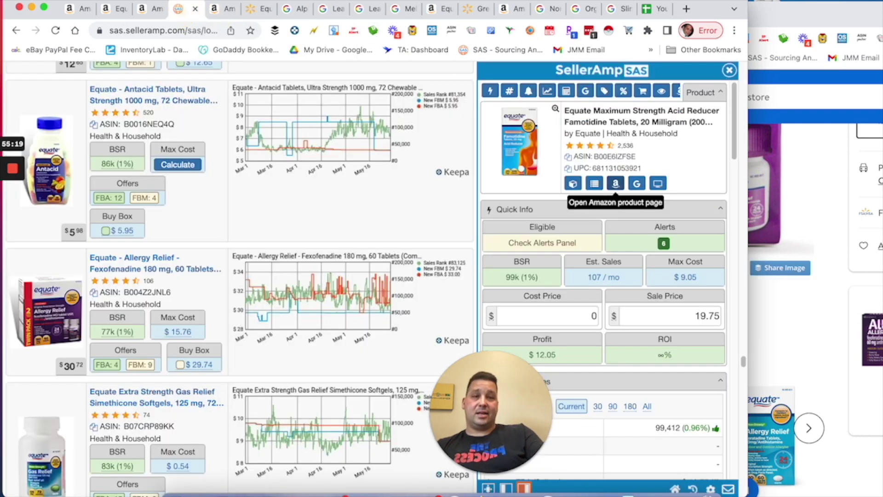
pyautogui.click(225, 8)
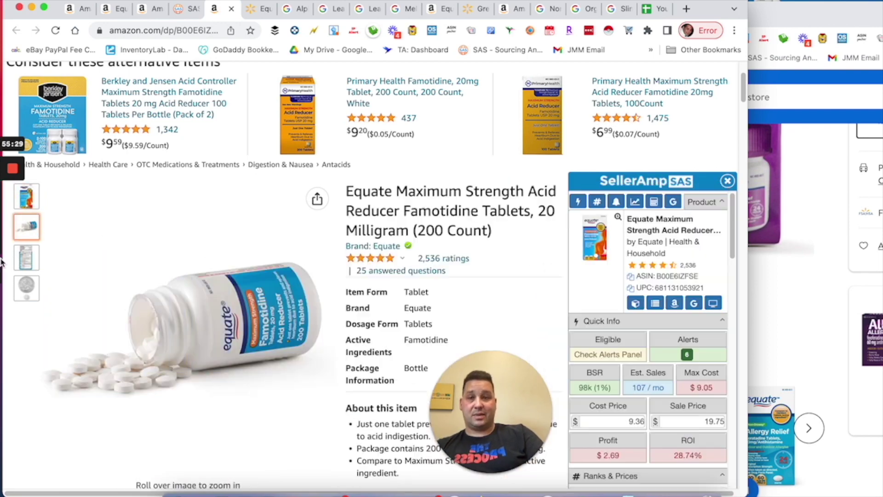
pyautogui.moveTo(12, 193)
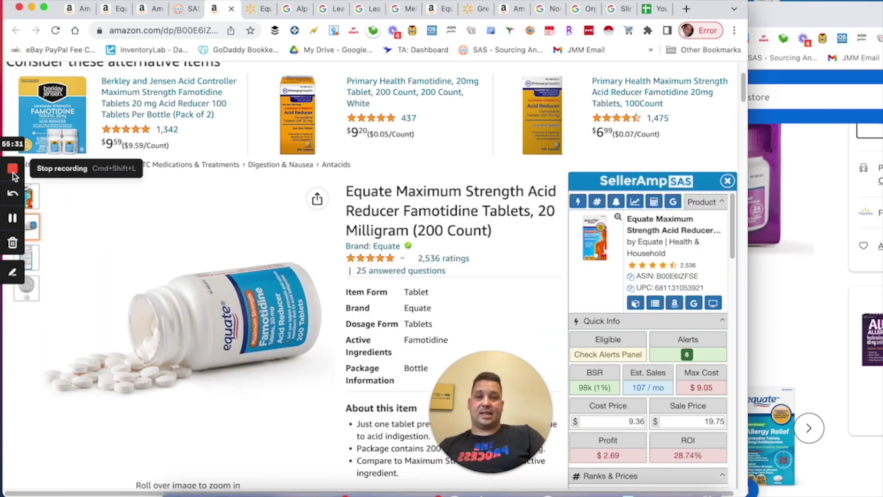